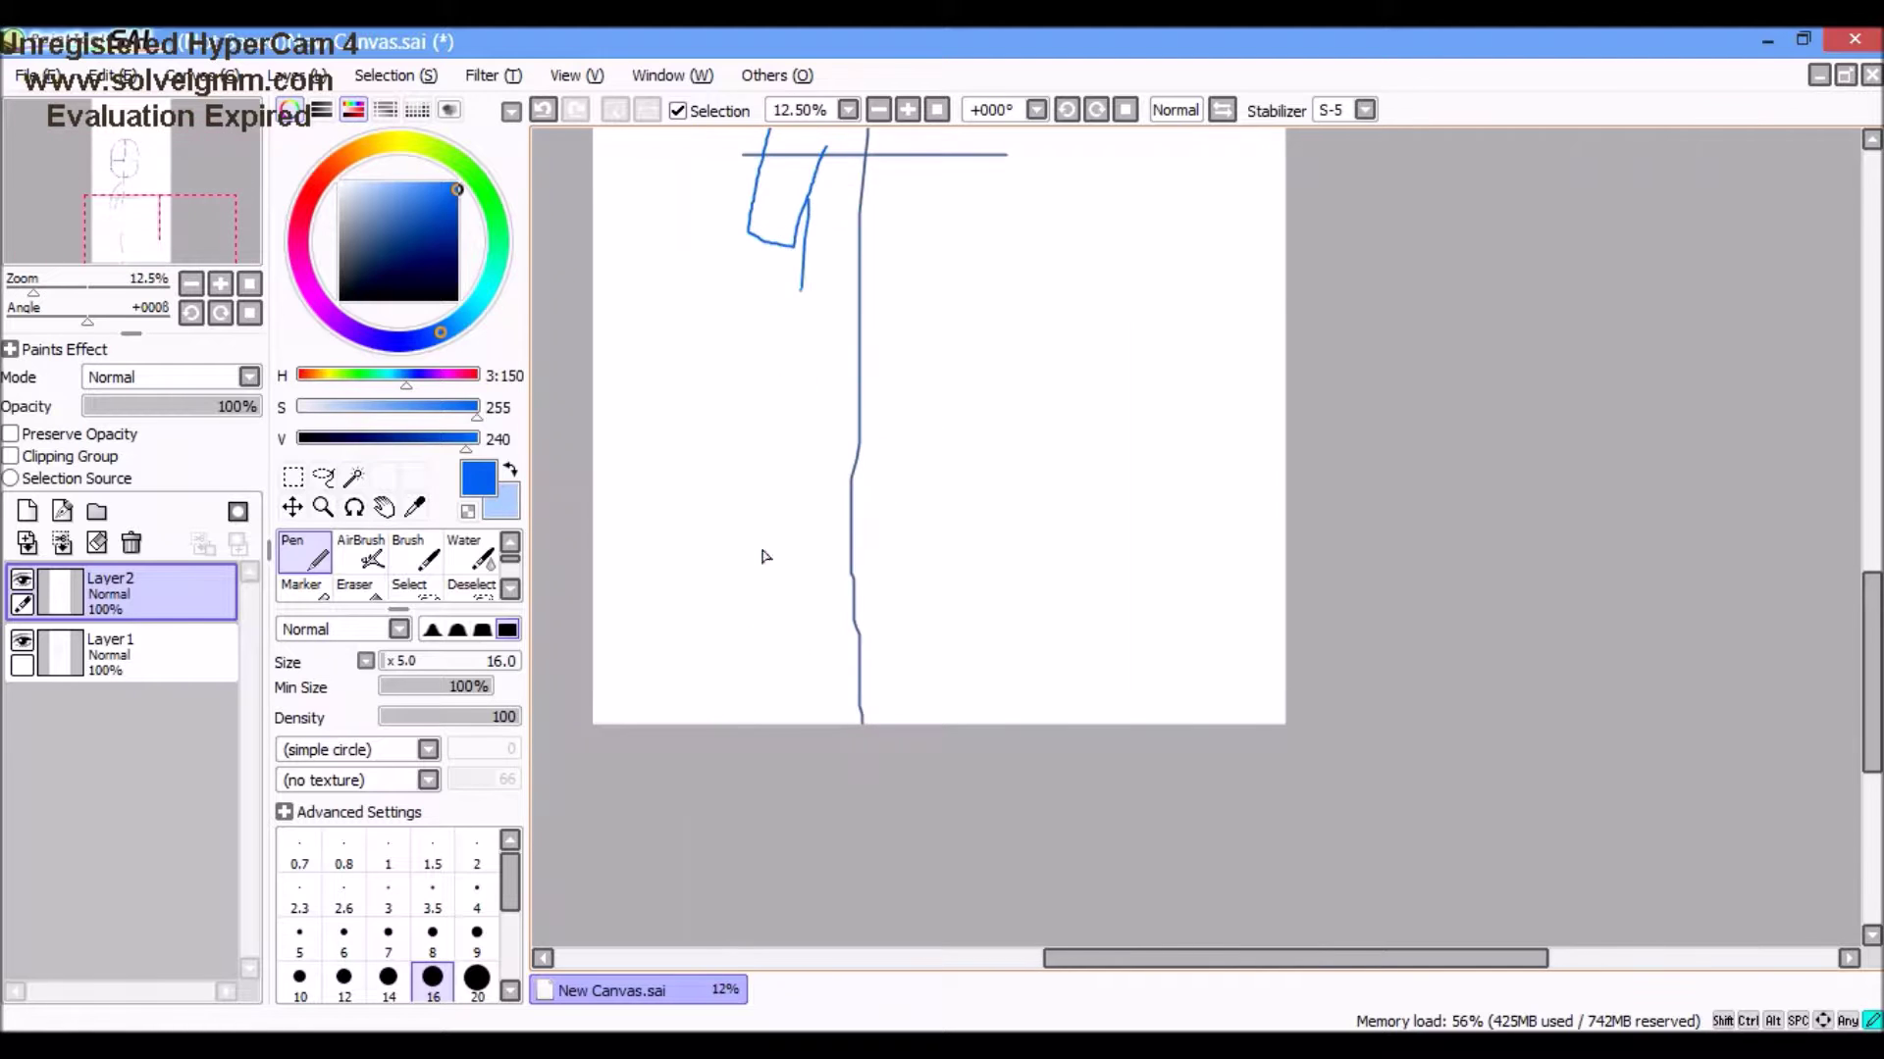
Step: Sketch the straight hanging arm and the bent arm's sleeve and raised forearm in blue over the body guides
scroll(807, 208, up, 5)
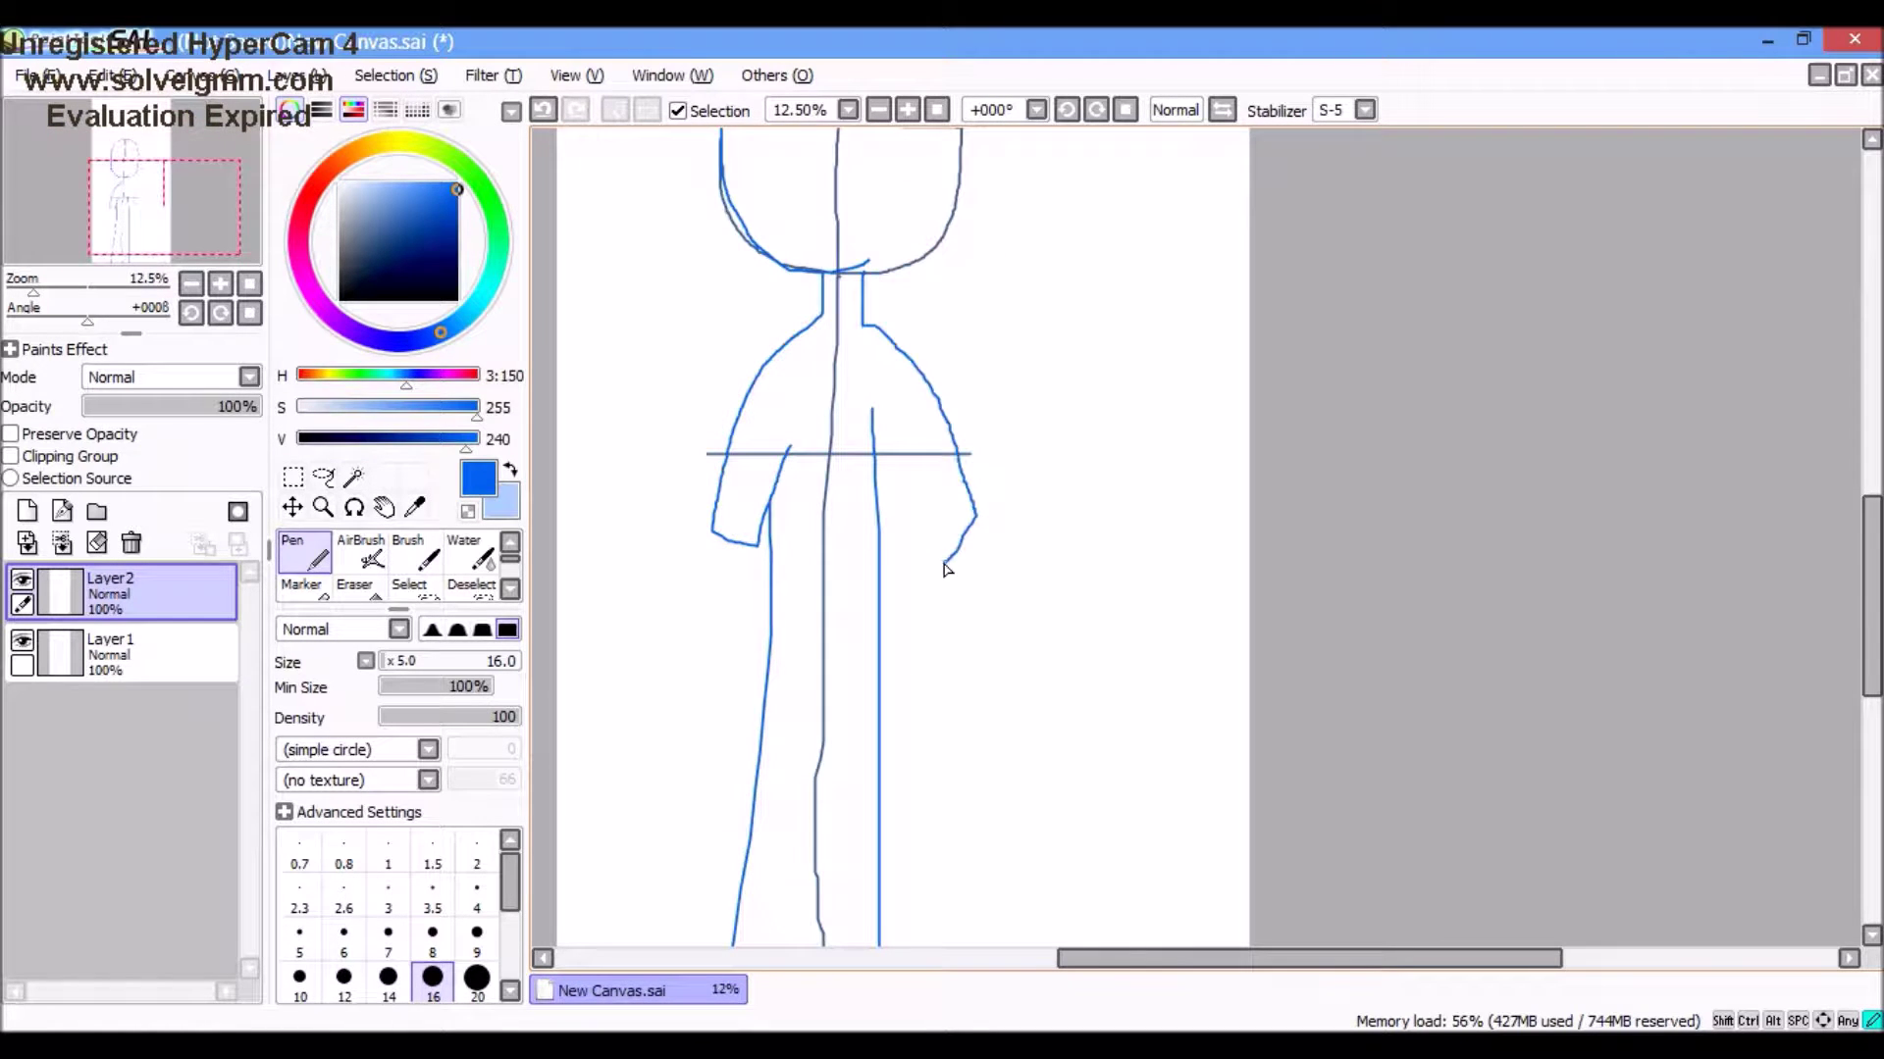
drag(974, 522, 876, 480)
scroll(941, 539, down, 1)
scroll(788, 540, up, 1)
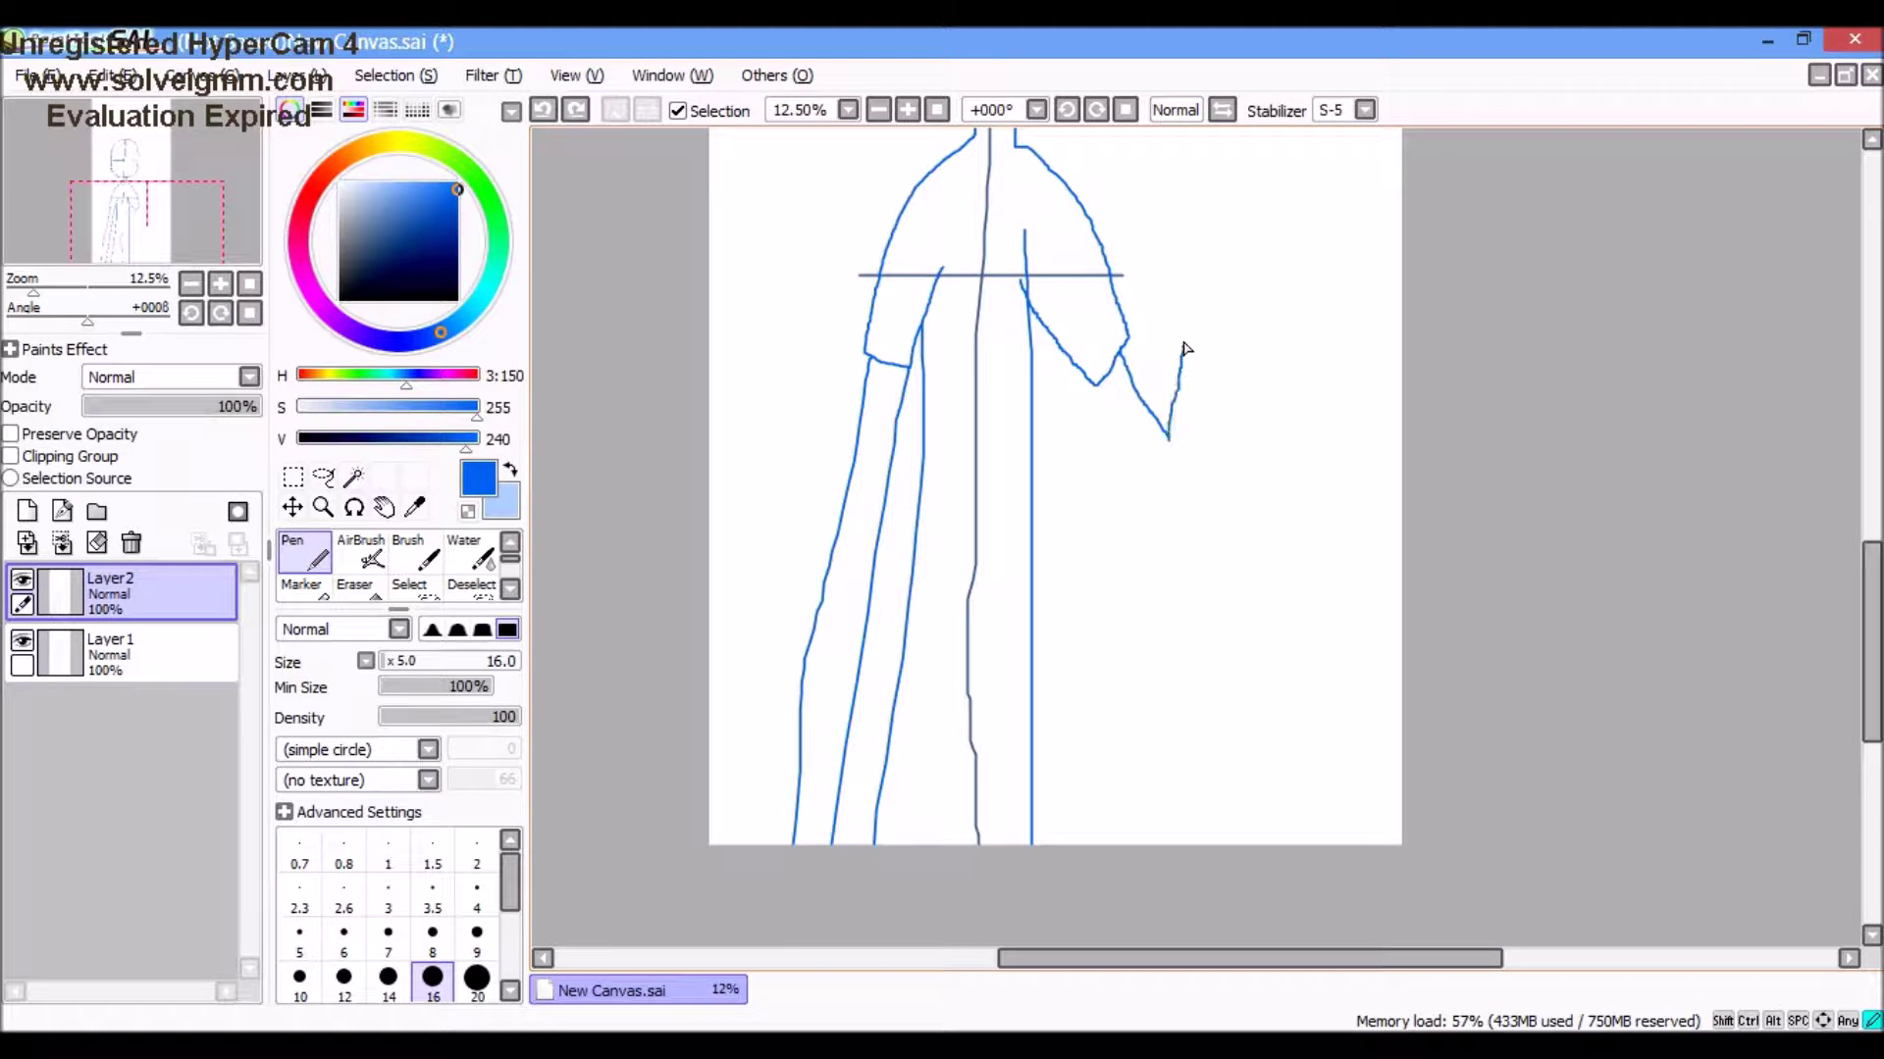
Step: Sketch the curved shirt collar, the face outline and the pointed, sweeping hairline over the head guide in blue
scroll(1095, 490, up, 3)
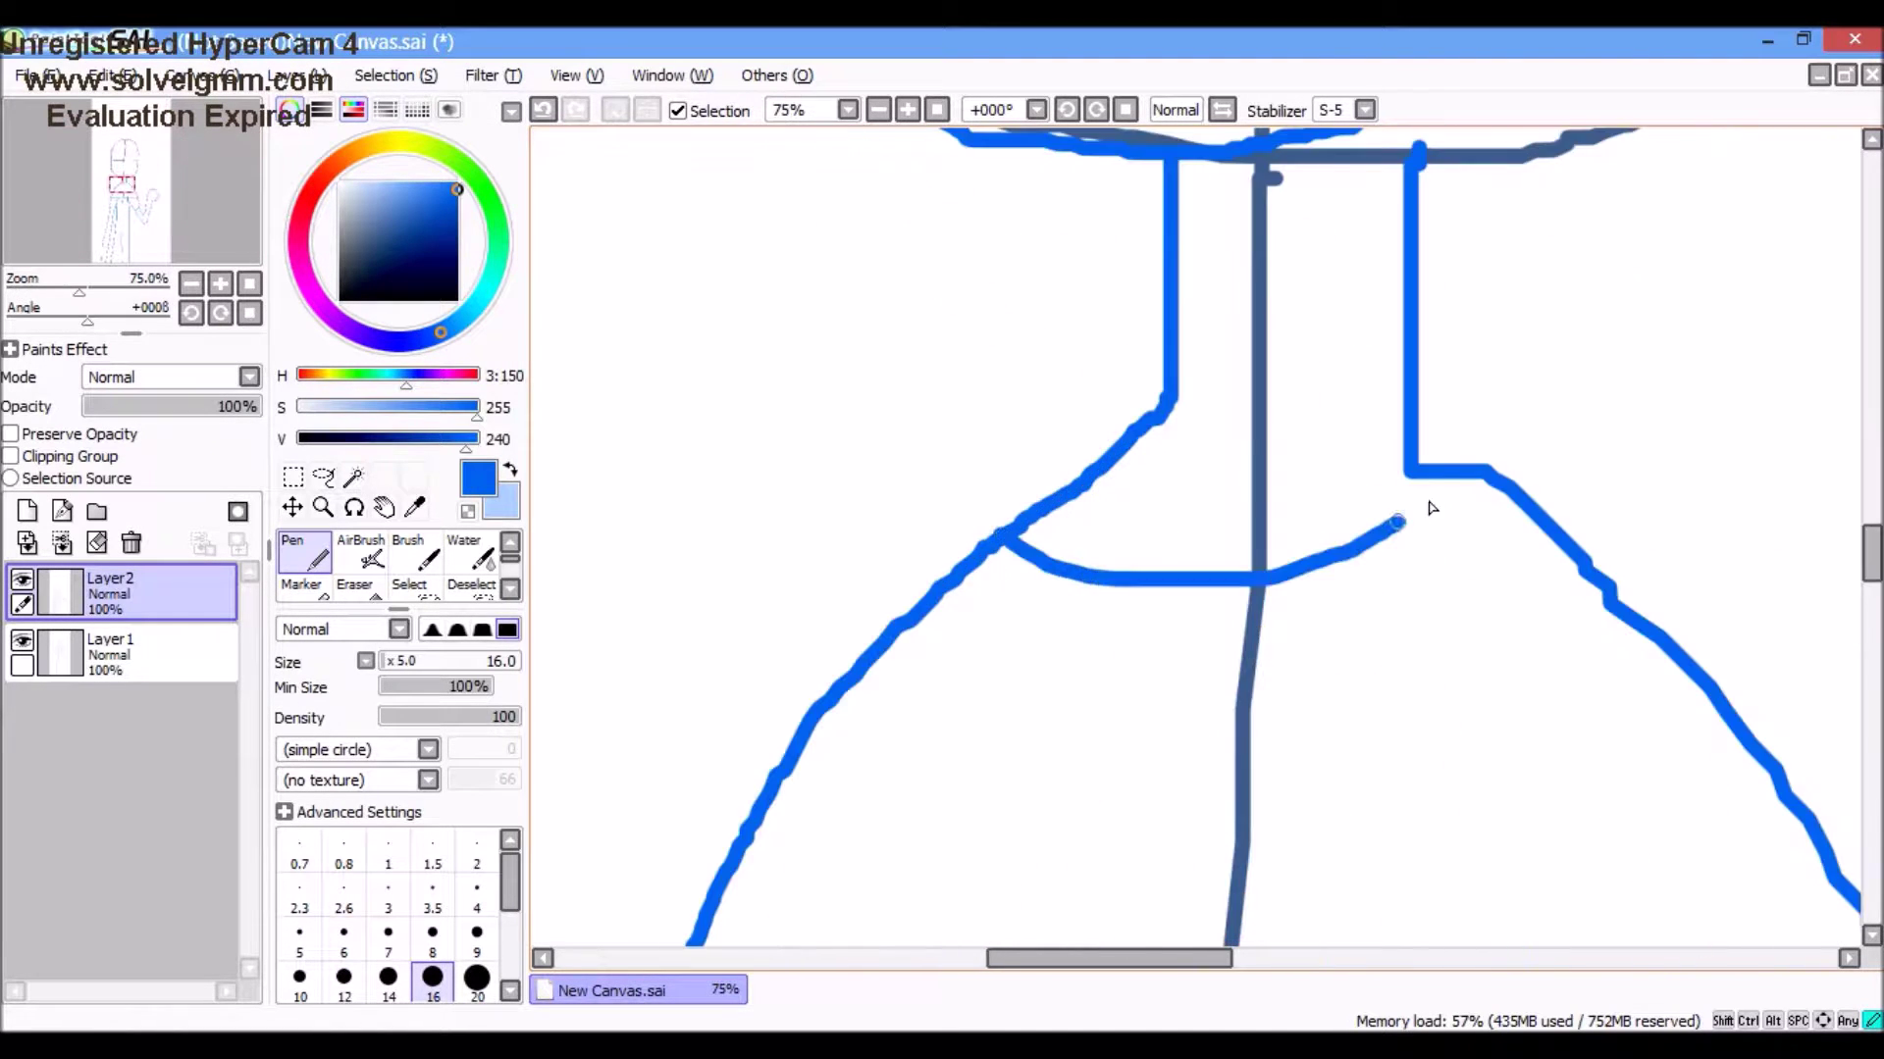
scroll(1018, 277, down, 2)
scroll(959, 344, up, 1)
mouse_move(947, 260)
mouse_down()
mouse_move(959, 344)
mouse_move(1402, 579)
mouse_up()
scroll(1382, 530, down, 1)
scroll(1381, 530, up, 3)
scroll(1316, 534, down, 1)
drag(1319, 453, 1320, 575)
scroll(1320, 575, down, 2)
scroll(1393, 491, up, 1)
drag(1150, 741, 1397, 481)
scroll(1397, 481, down, 1)
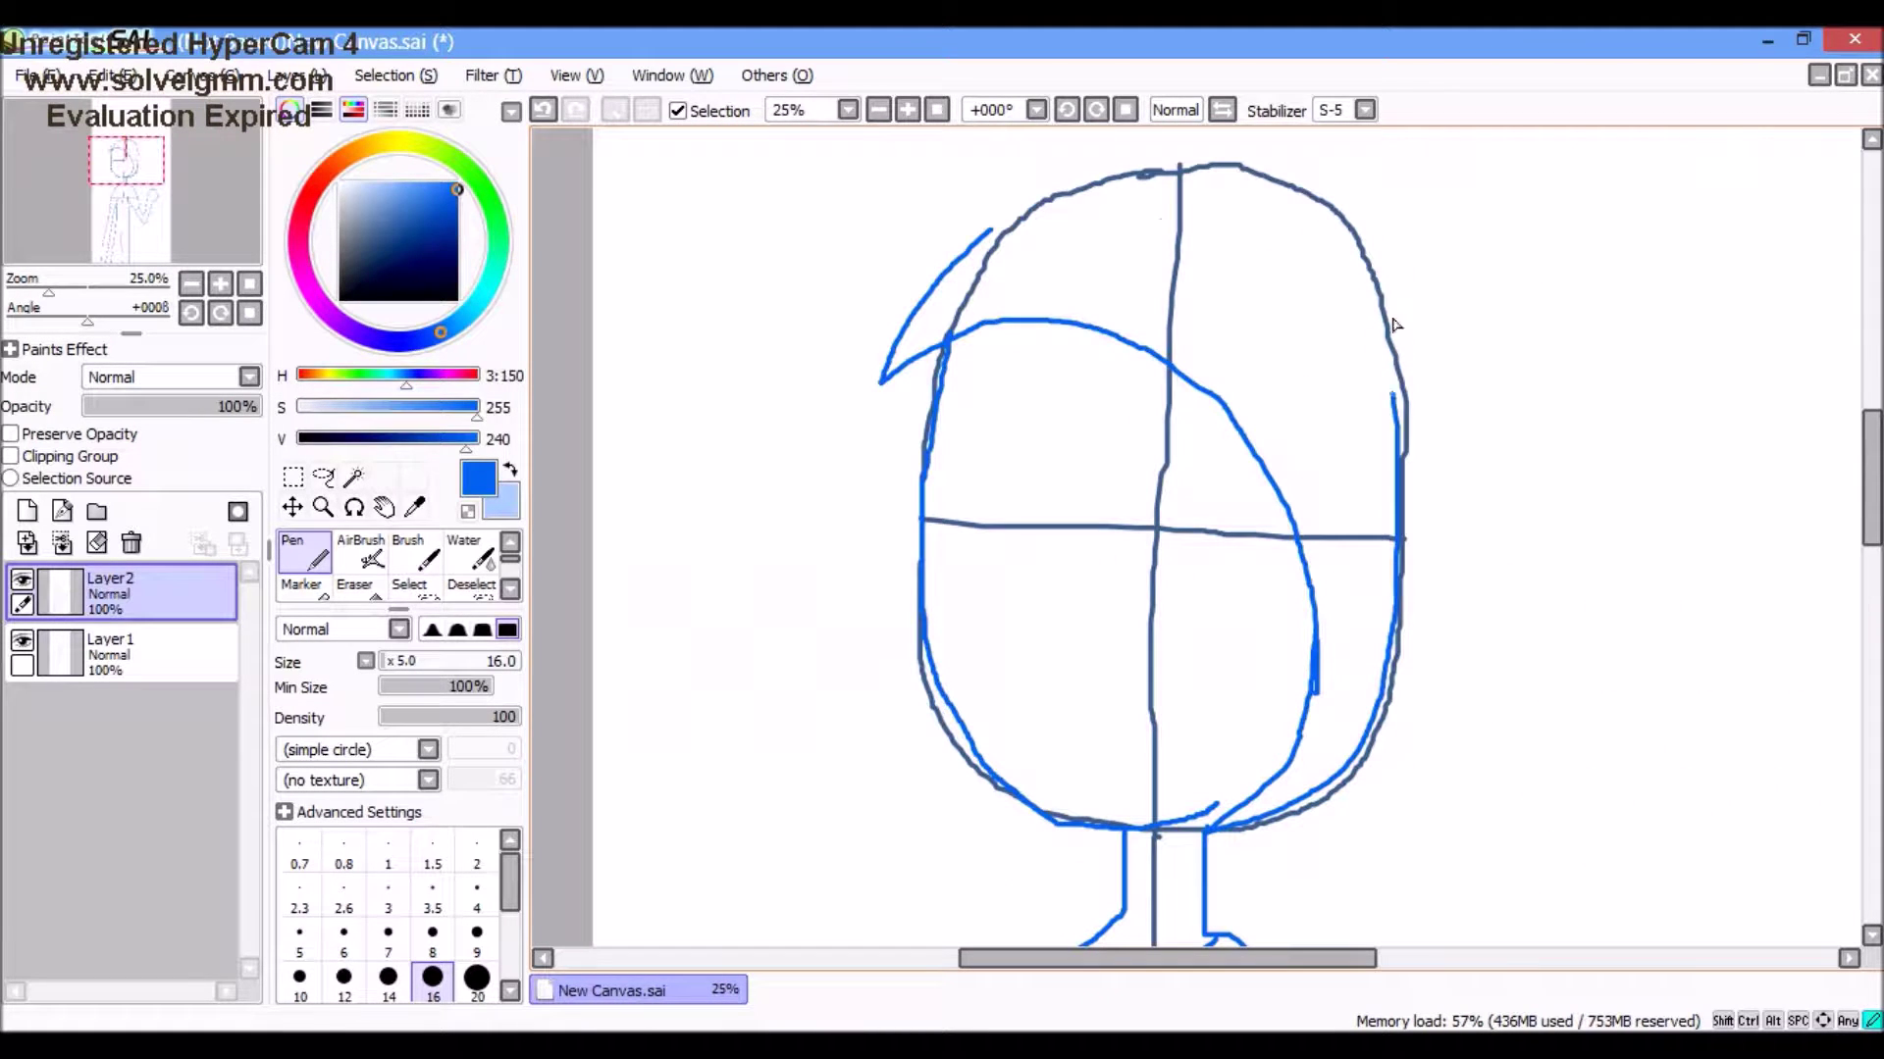
Step: Sketch a rounded closed hand with a curved thumb at the end of the raised forearm
scroll(1138, 438, up, 2)
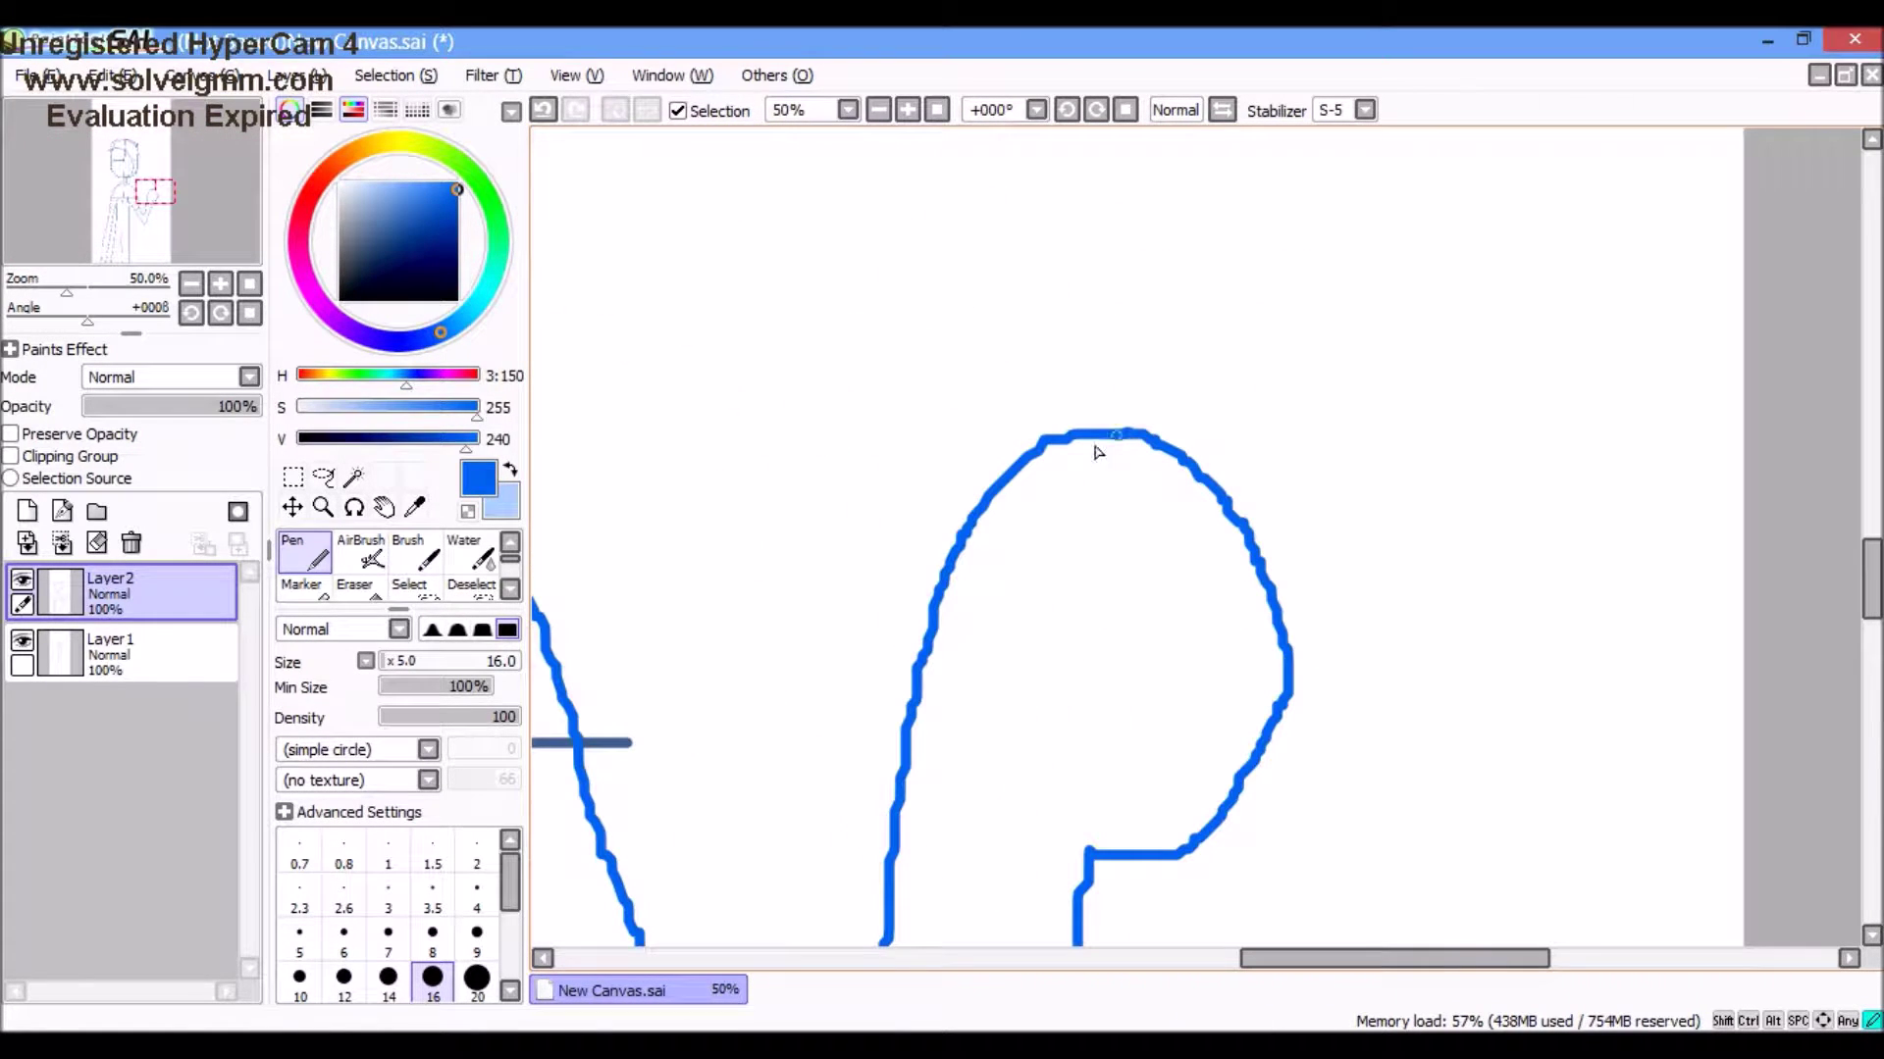
drag(1067, 523, 942, 589)
scroll(1141, 450, up, 2)
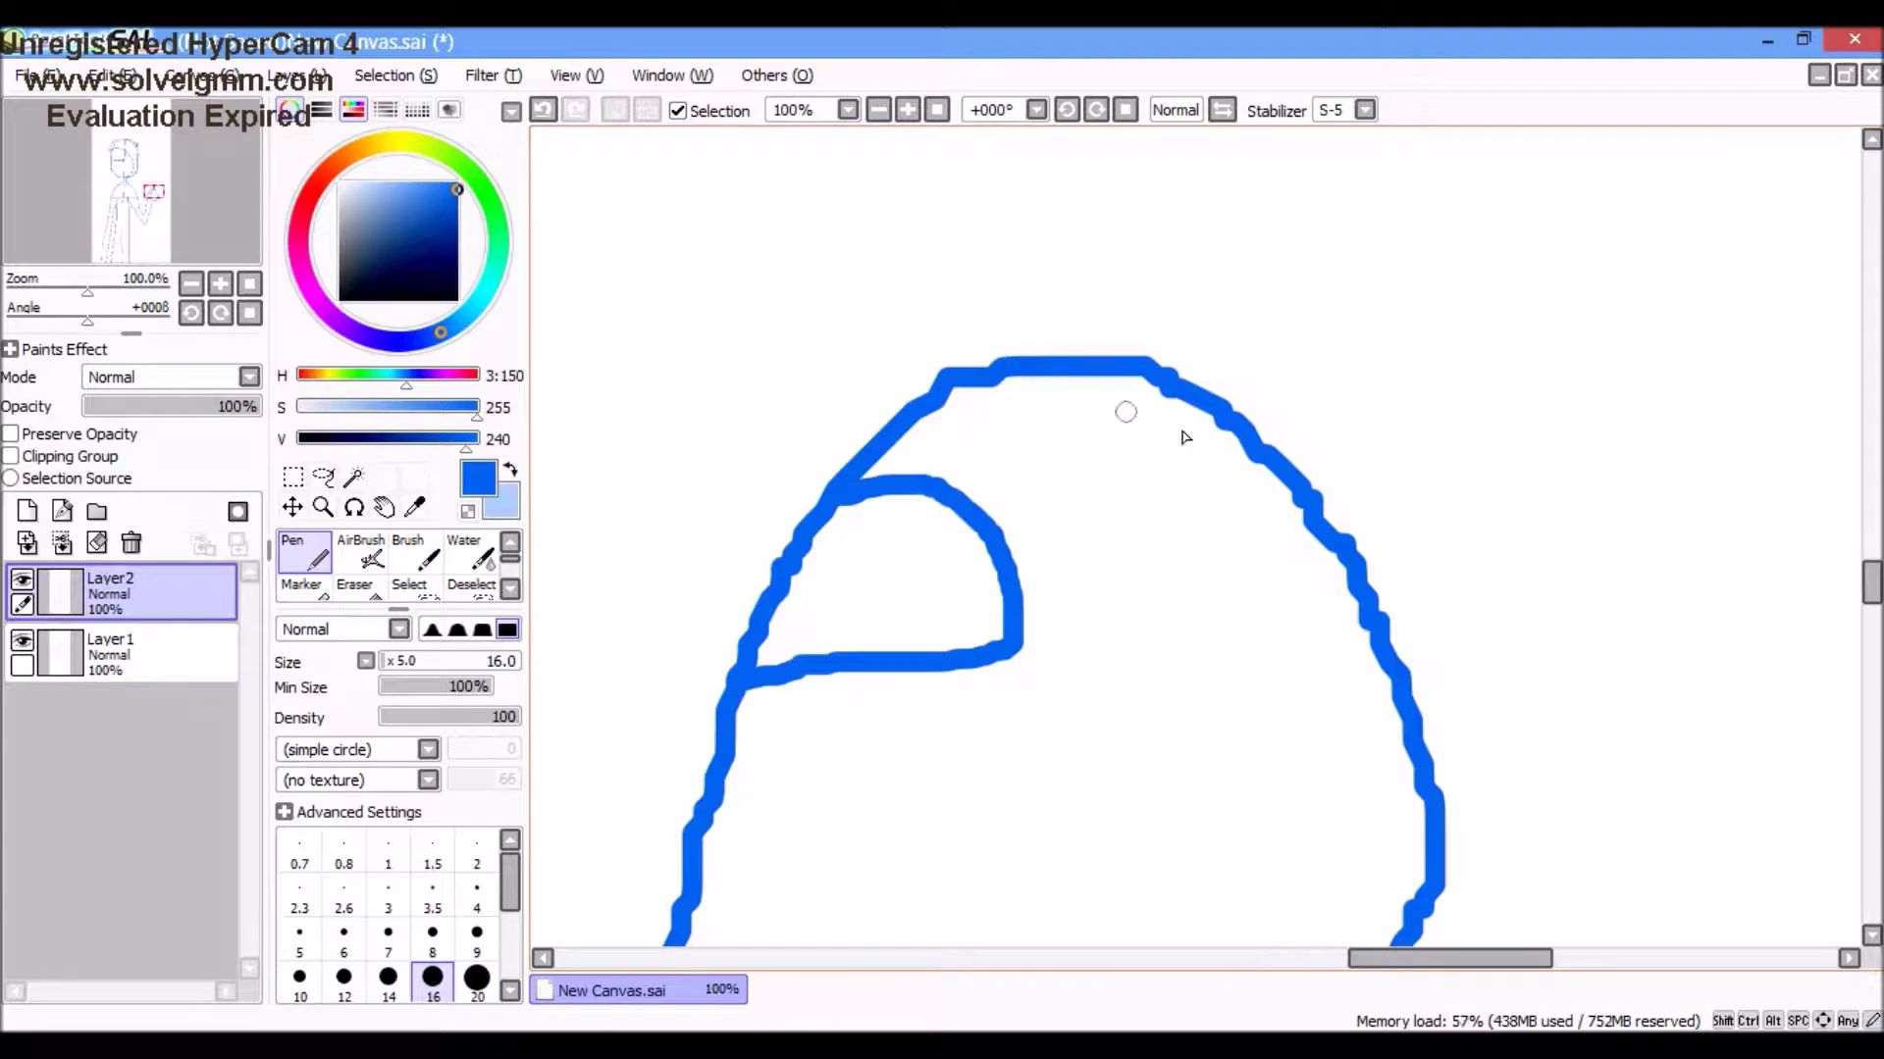
scroll(1009, 542, down, 4)
scroll(1030, 490, up, 2)
scroll(1030, 442, down, 4)
scroll(1056, 390, up, 6)
scroll(1057, 389, down, 1)
scroll(1054, 471, down, 1)
Step: Sketch a long grey-blue pole passing through the raised hand, from head height down to the canvas edge
drag(1059, 477, 1057, 73)
scroll(1056, 74, down, 2)
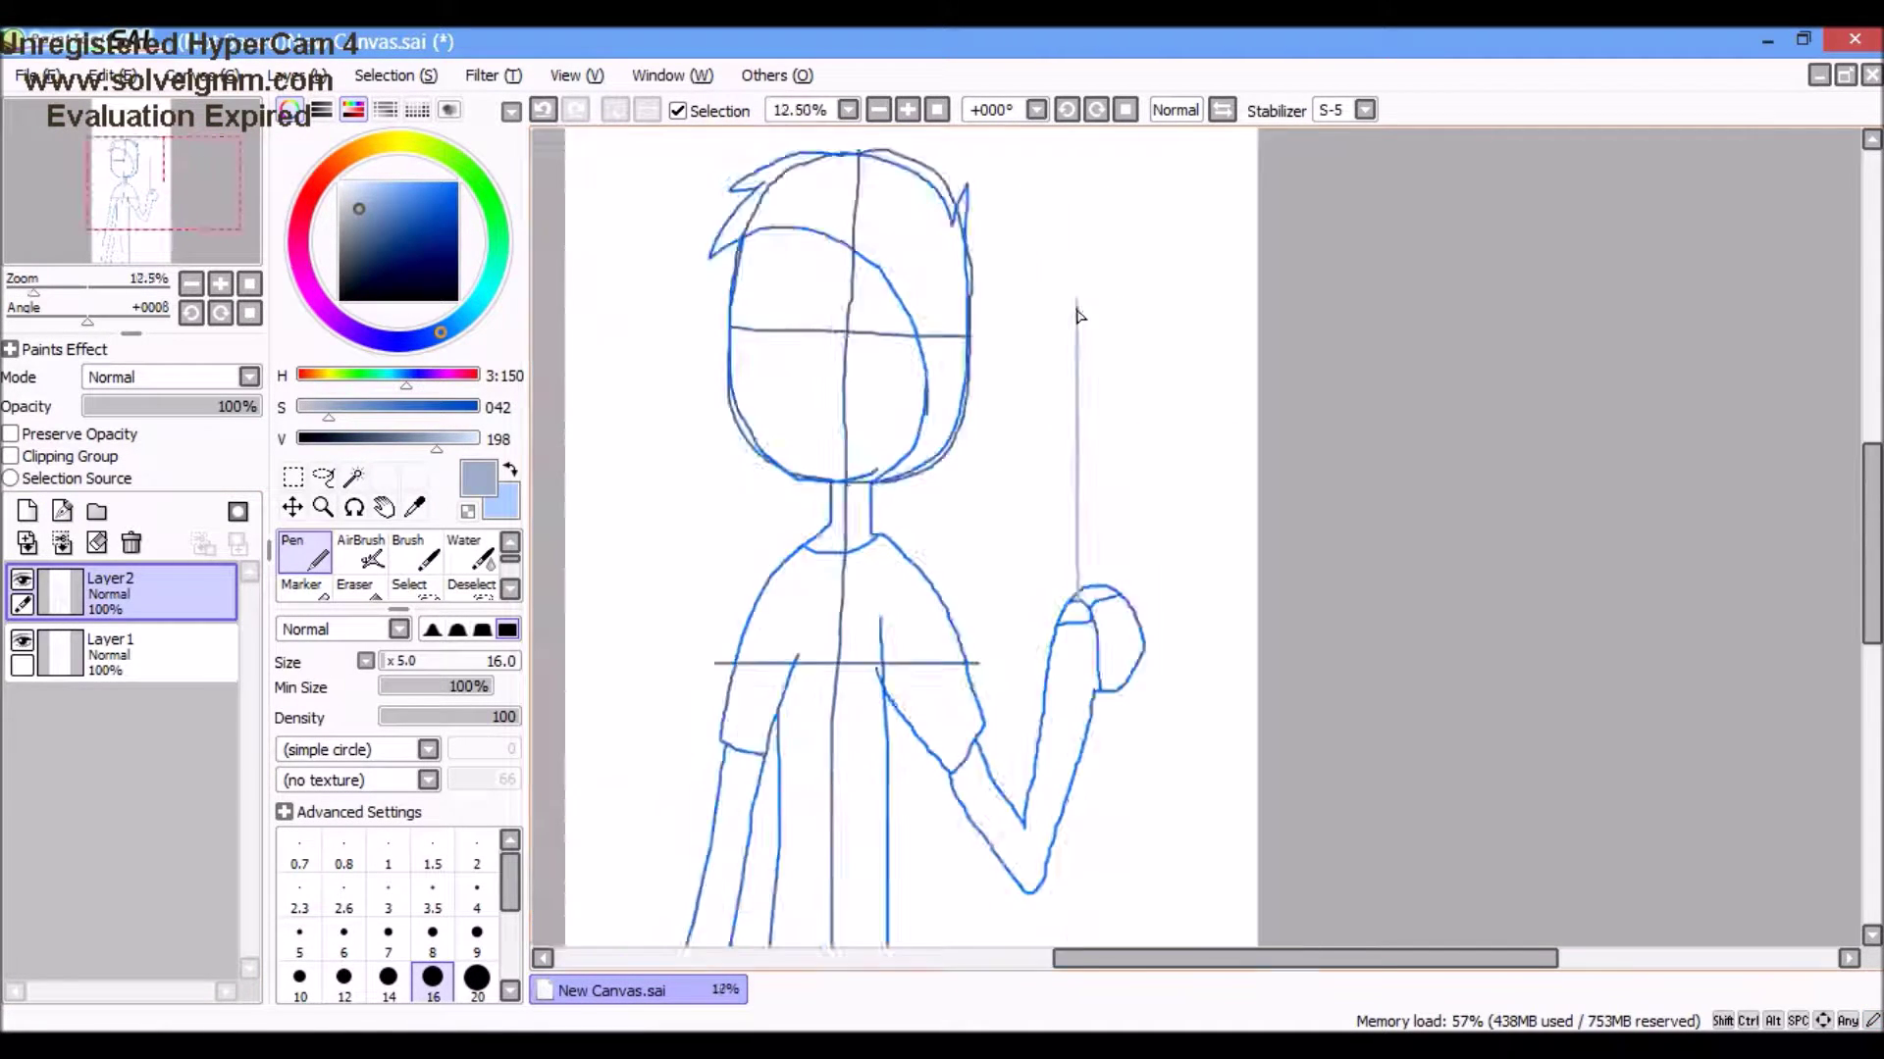
scroll(1105, 442, down, 1)
scroll(1102, 442, down, 3)
scroll(1135, 462, up, 5)
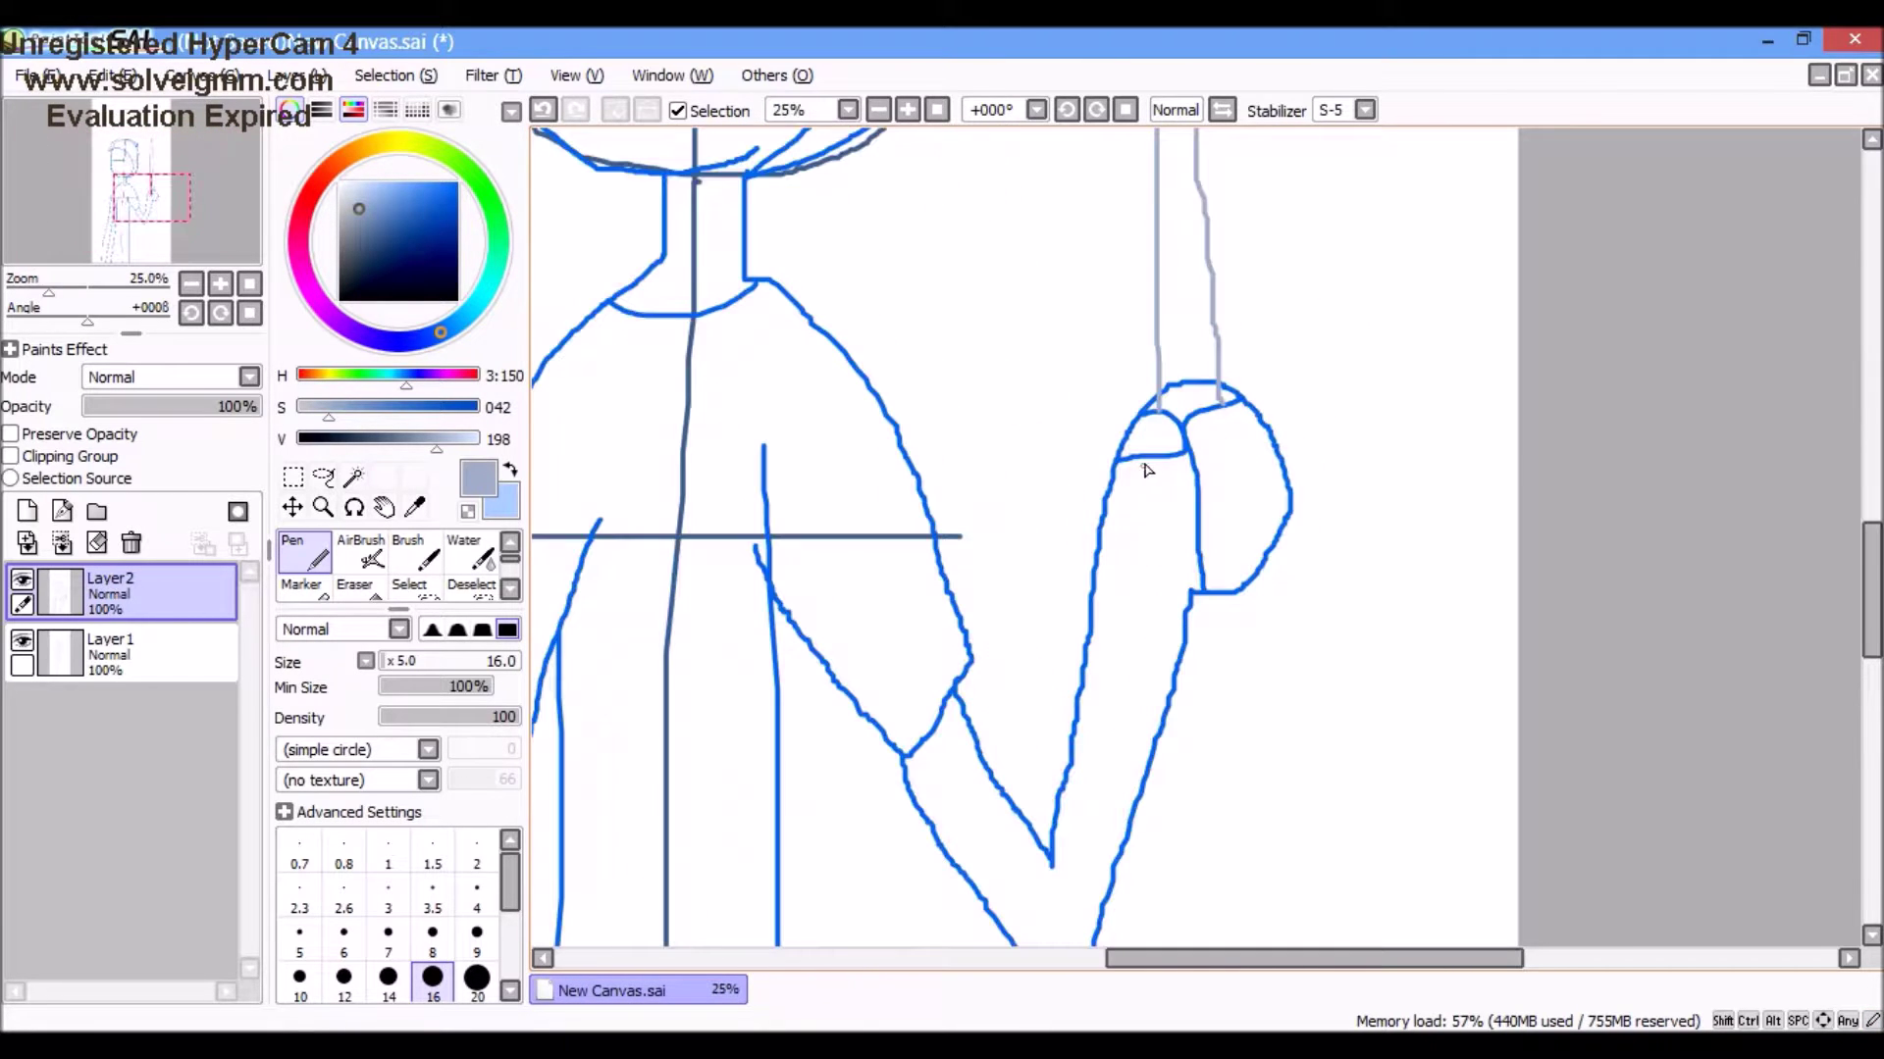
scroll(1238, 479, down, 4)
scroll(1238, 479, up, 4)
scroll(1051, 862, down, 2)
scroll(981, 785, down, 2)
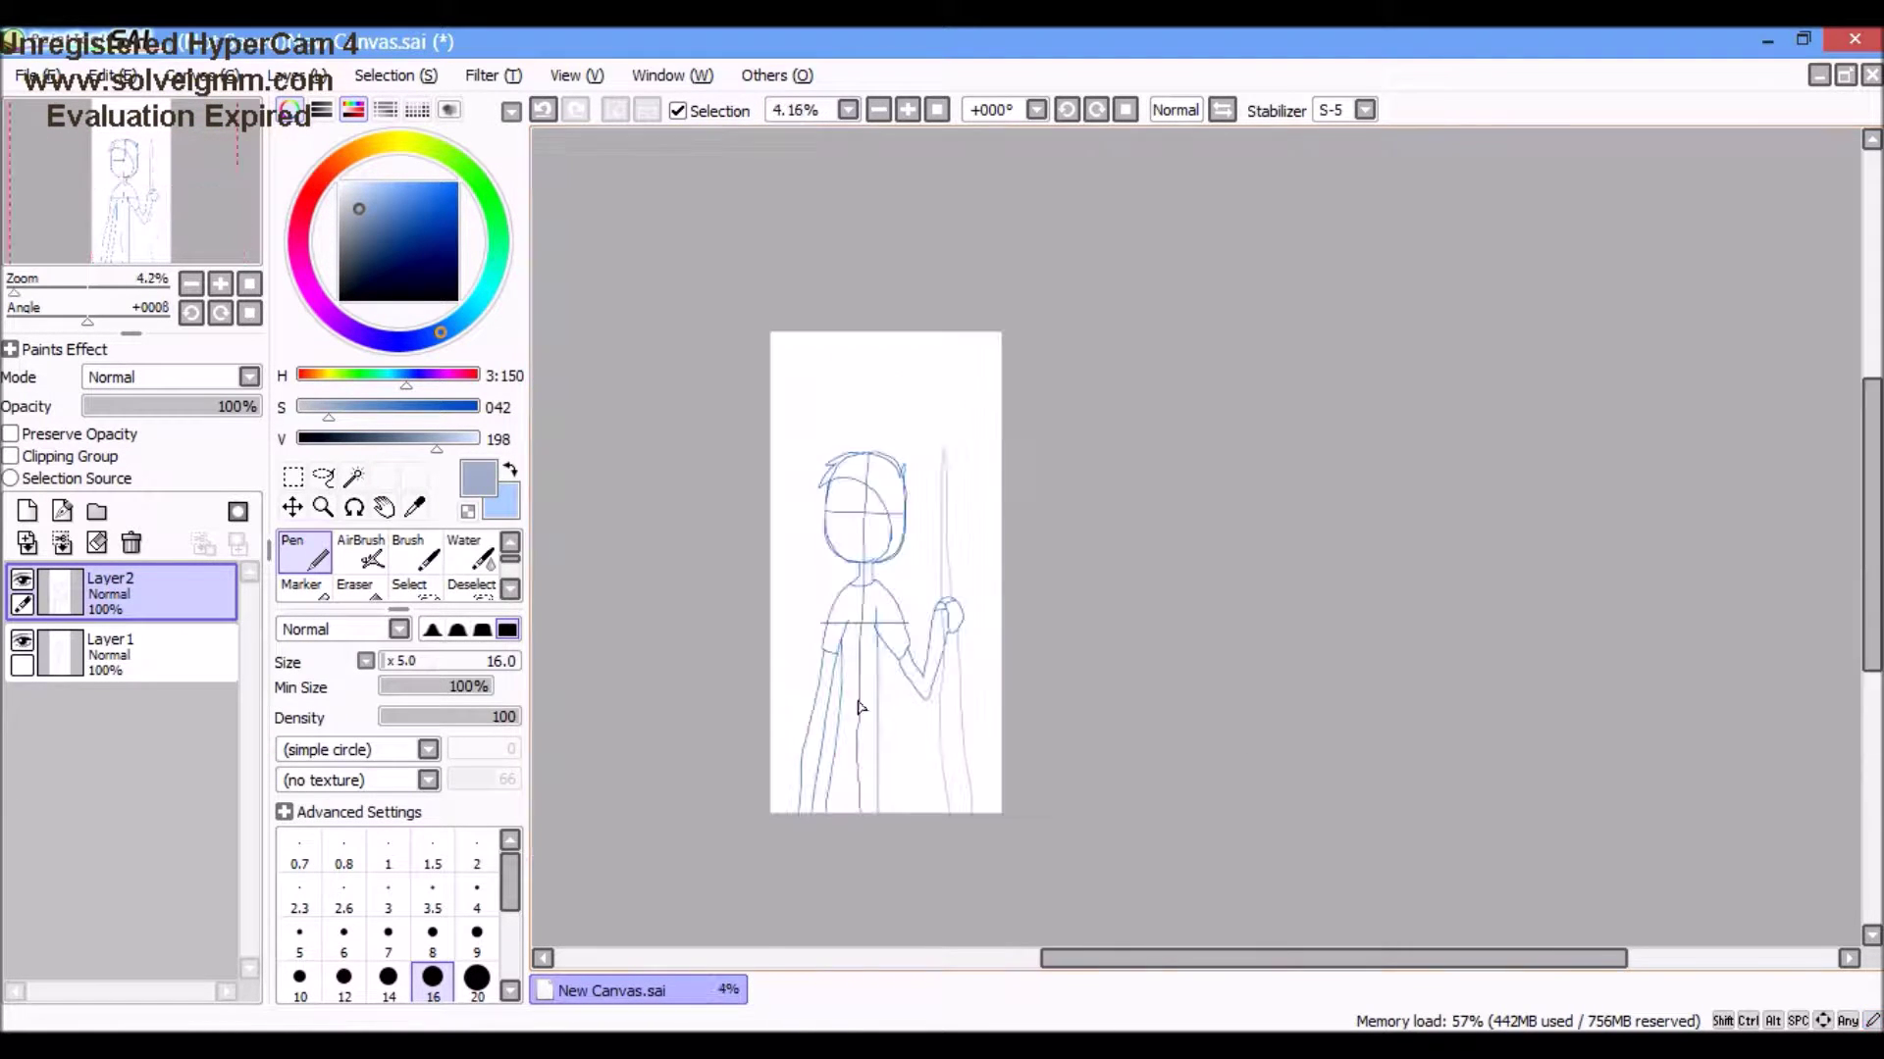
Step: Change the pen colour to dark blue and sketch a slightly curved mouth near the chin
scroll(858, 707, up, 4)
click(436, 206)
click(431, 235)
scroll(828, 513, up, 1)
scroll(825, 515, up, 2)
drag(824, 517, 1403, 459)
scroll(1402, 459, down, 8)
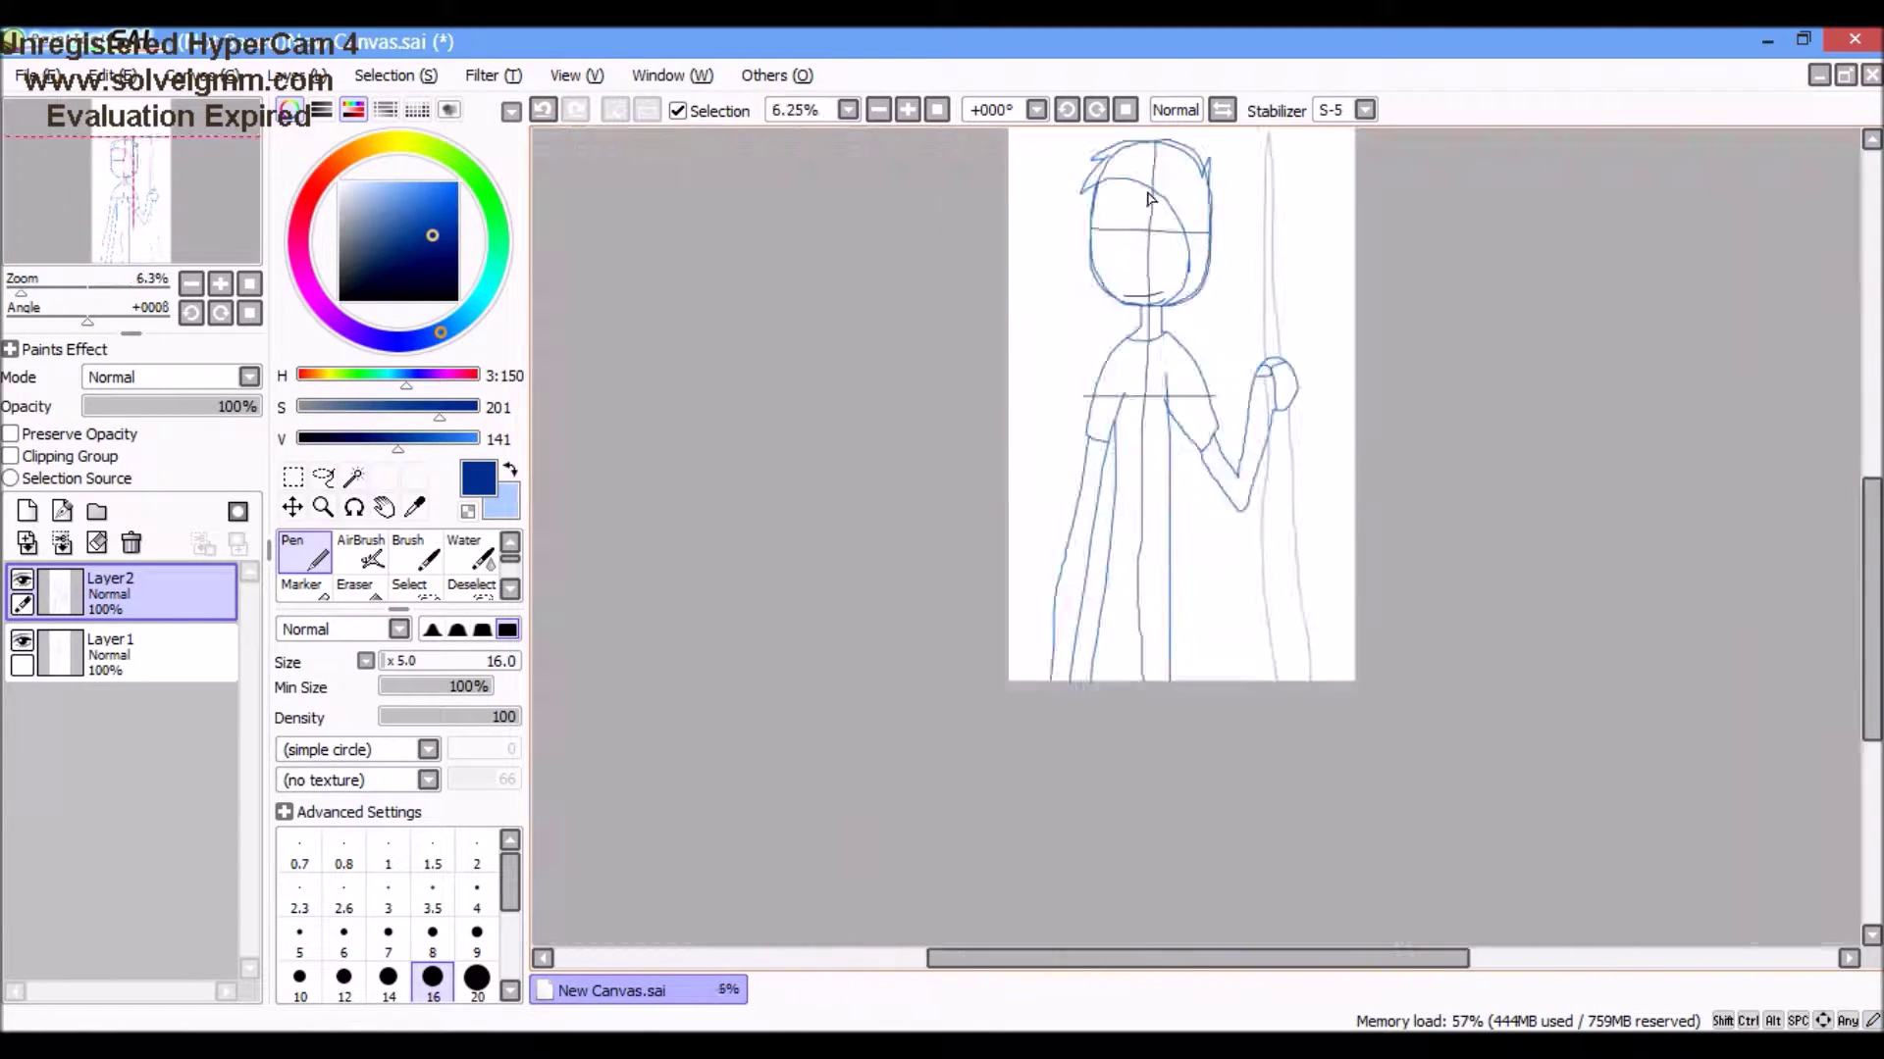
Step: Sketch the two eyebrows and the round eyes around the head's horizontal guide in dark blue
scroll(1099, 279, up, 5)
drag(1099, 279, 1305, 383)
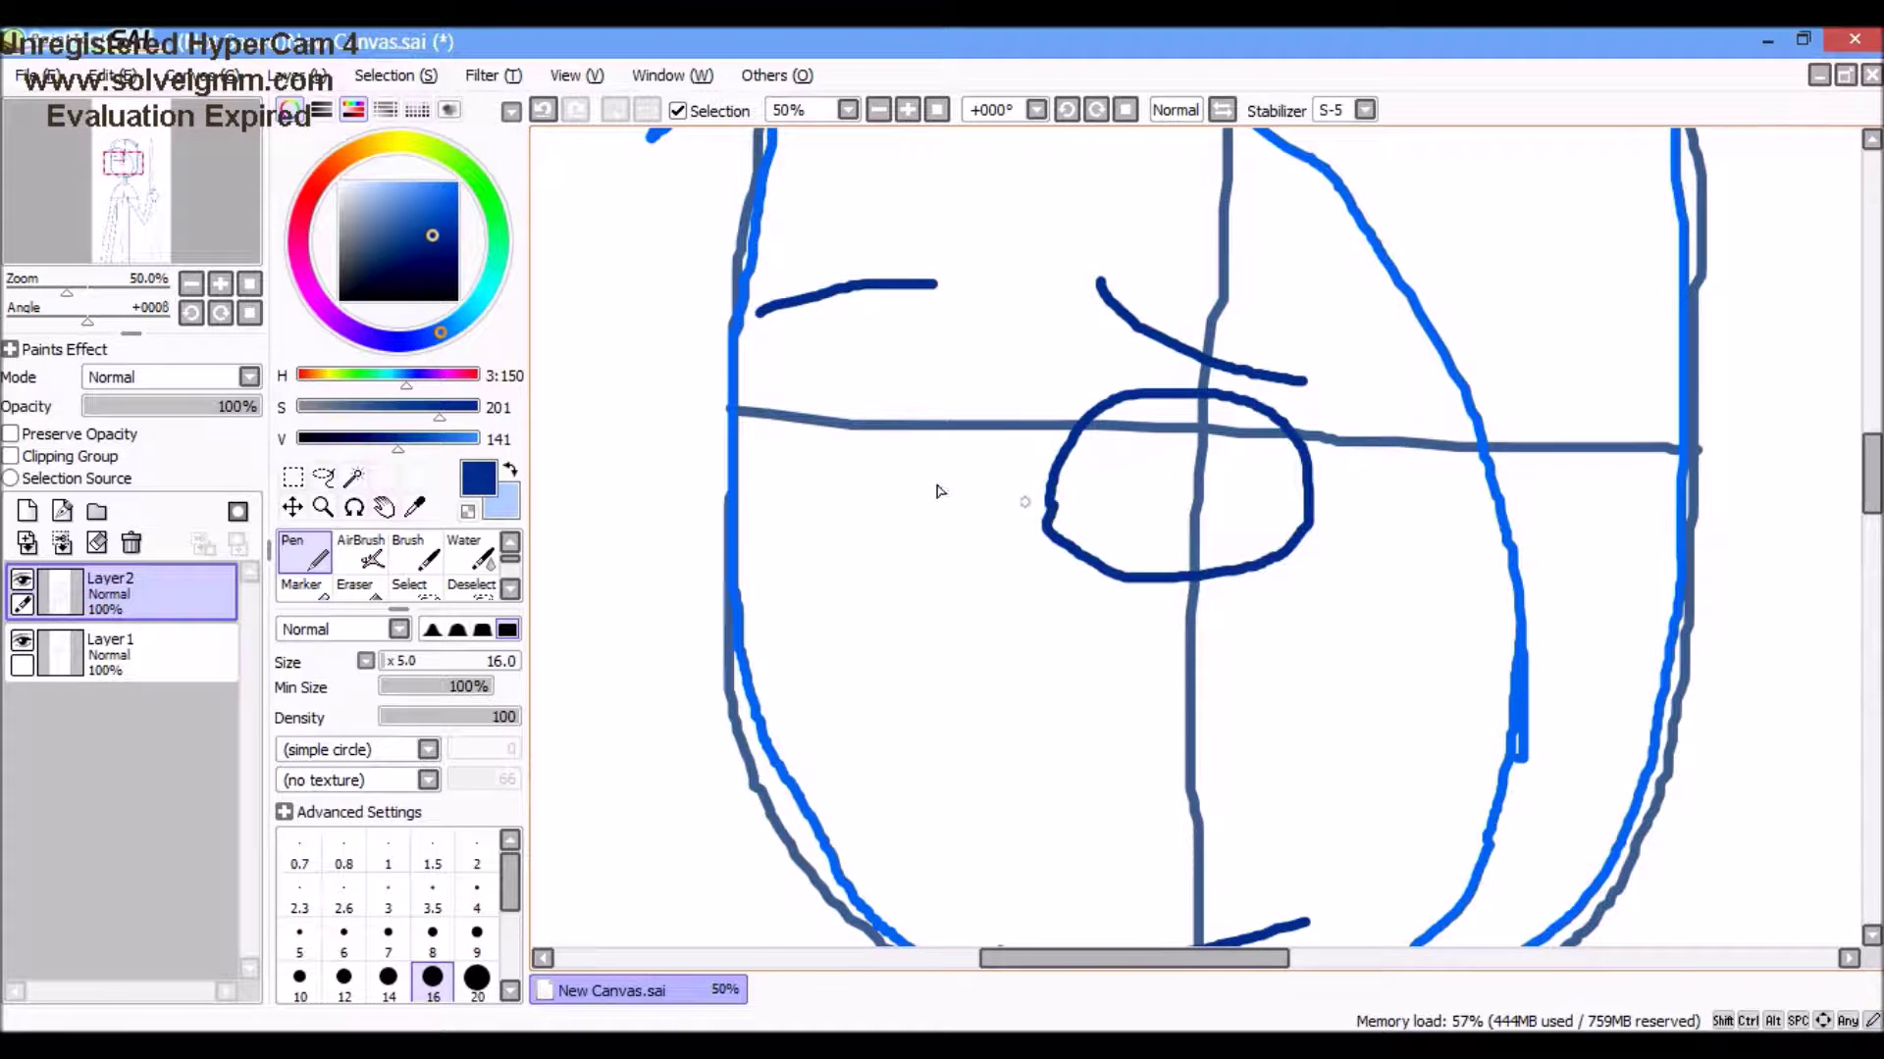
scroll(741, 421, up, 1)
drag(751, 451, 1044, 451)
click(542, 109)
scroll(828, 403, down, 1)
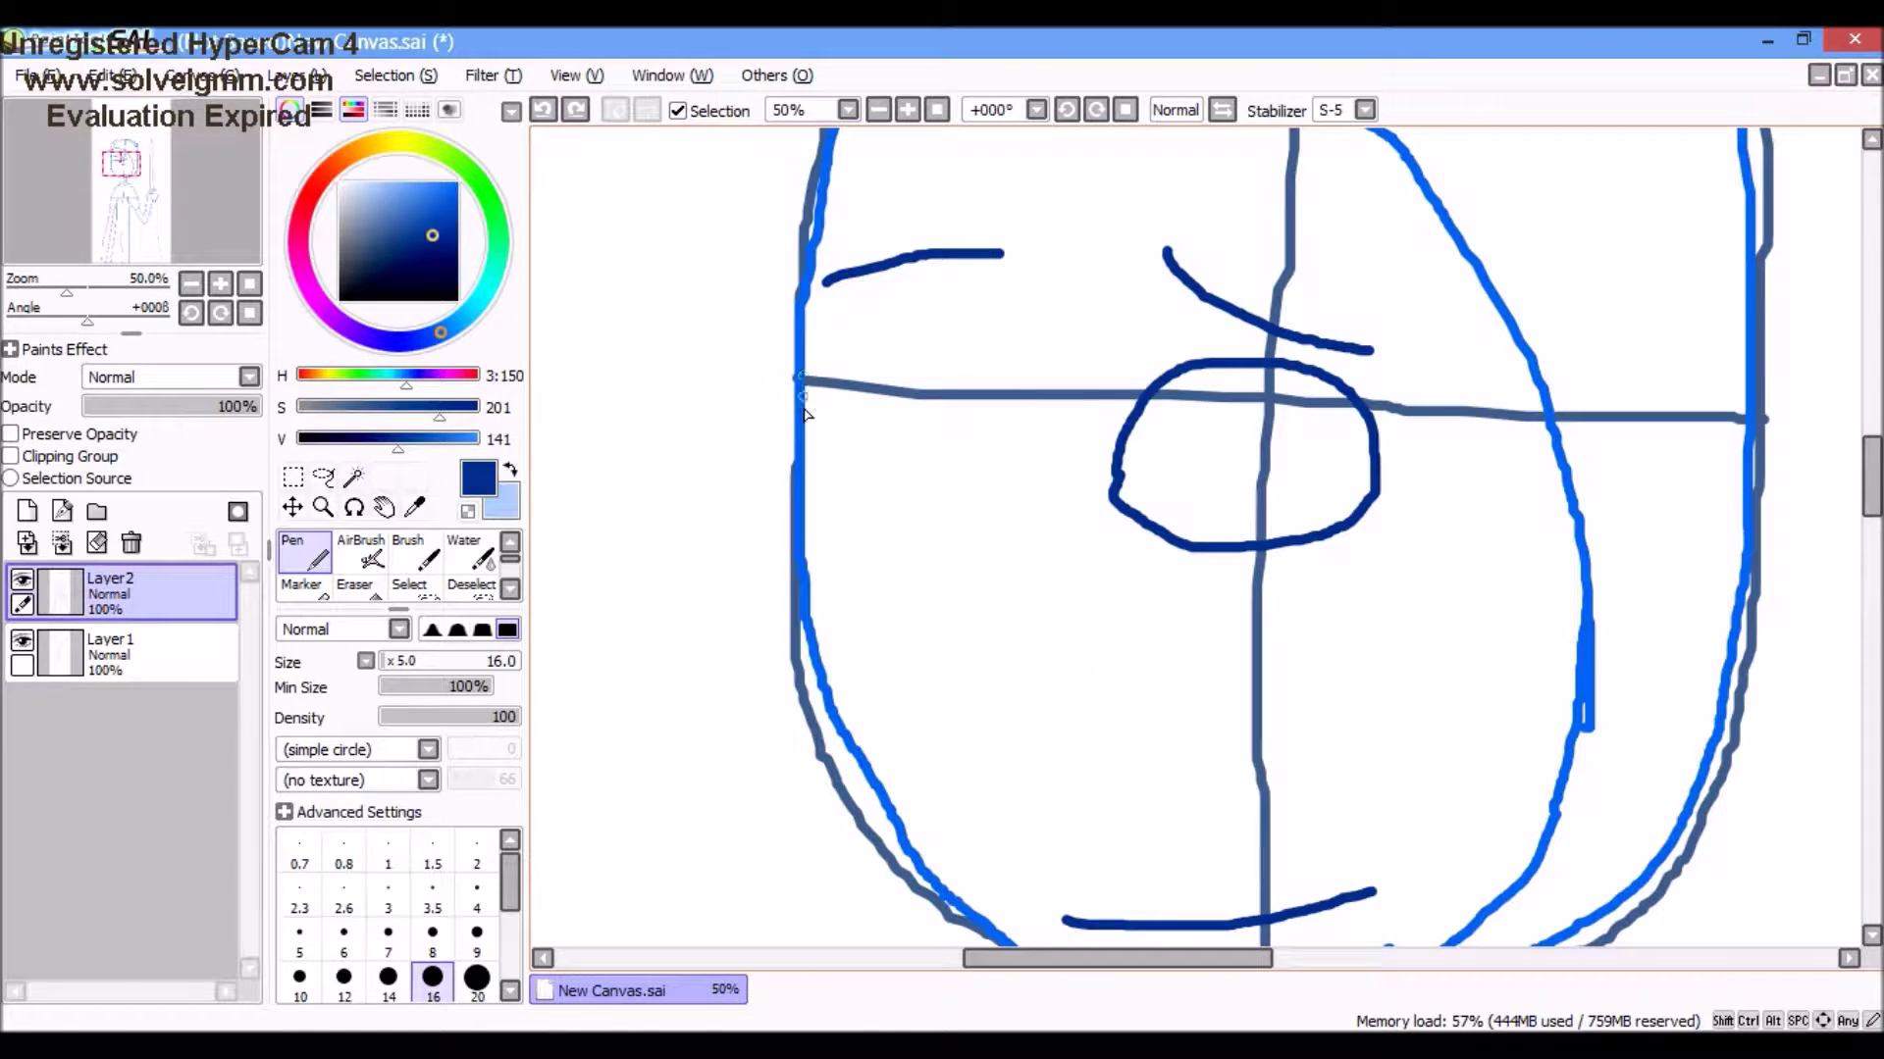
scroll(802, 402, down, 4)
scroll(822, 371, up, 2)
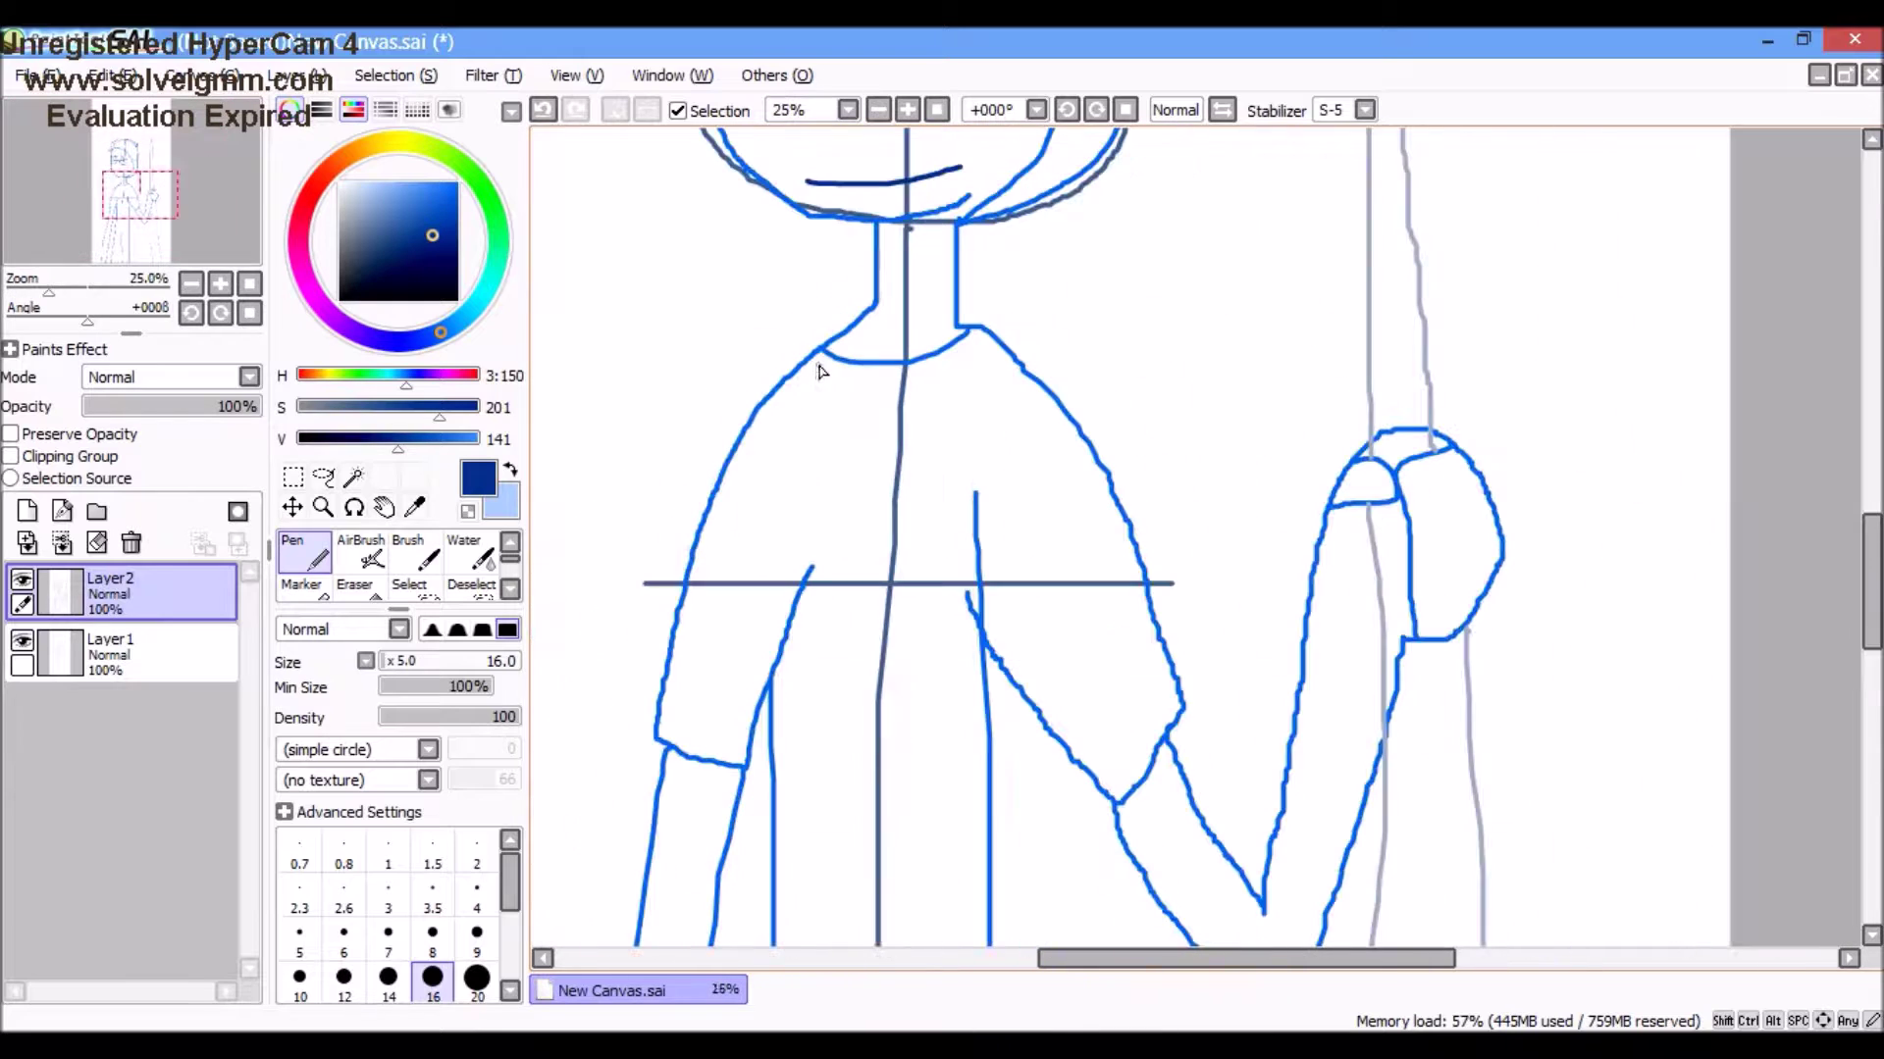
Step: Undo the last stroke and sketch the overall straps and the scooped bib edge on the chest
key(ctrl+z)
scroll(736, 445, up, 1)
drag(738, 330, 739, 349)
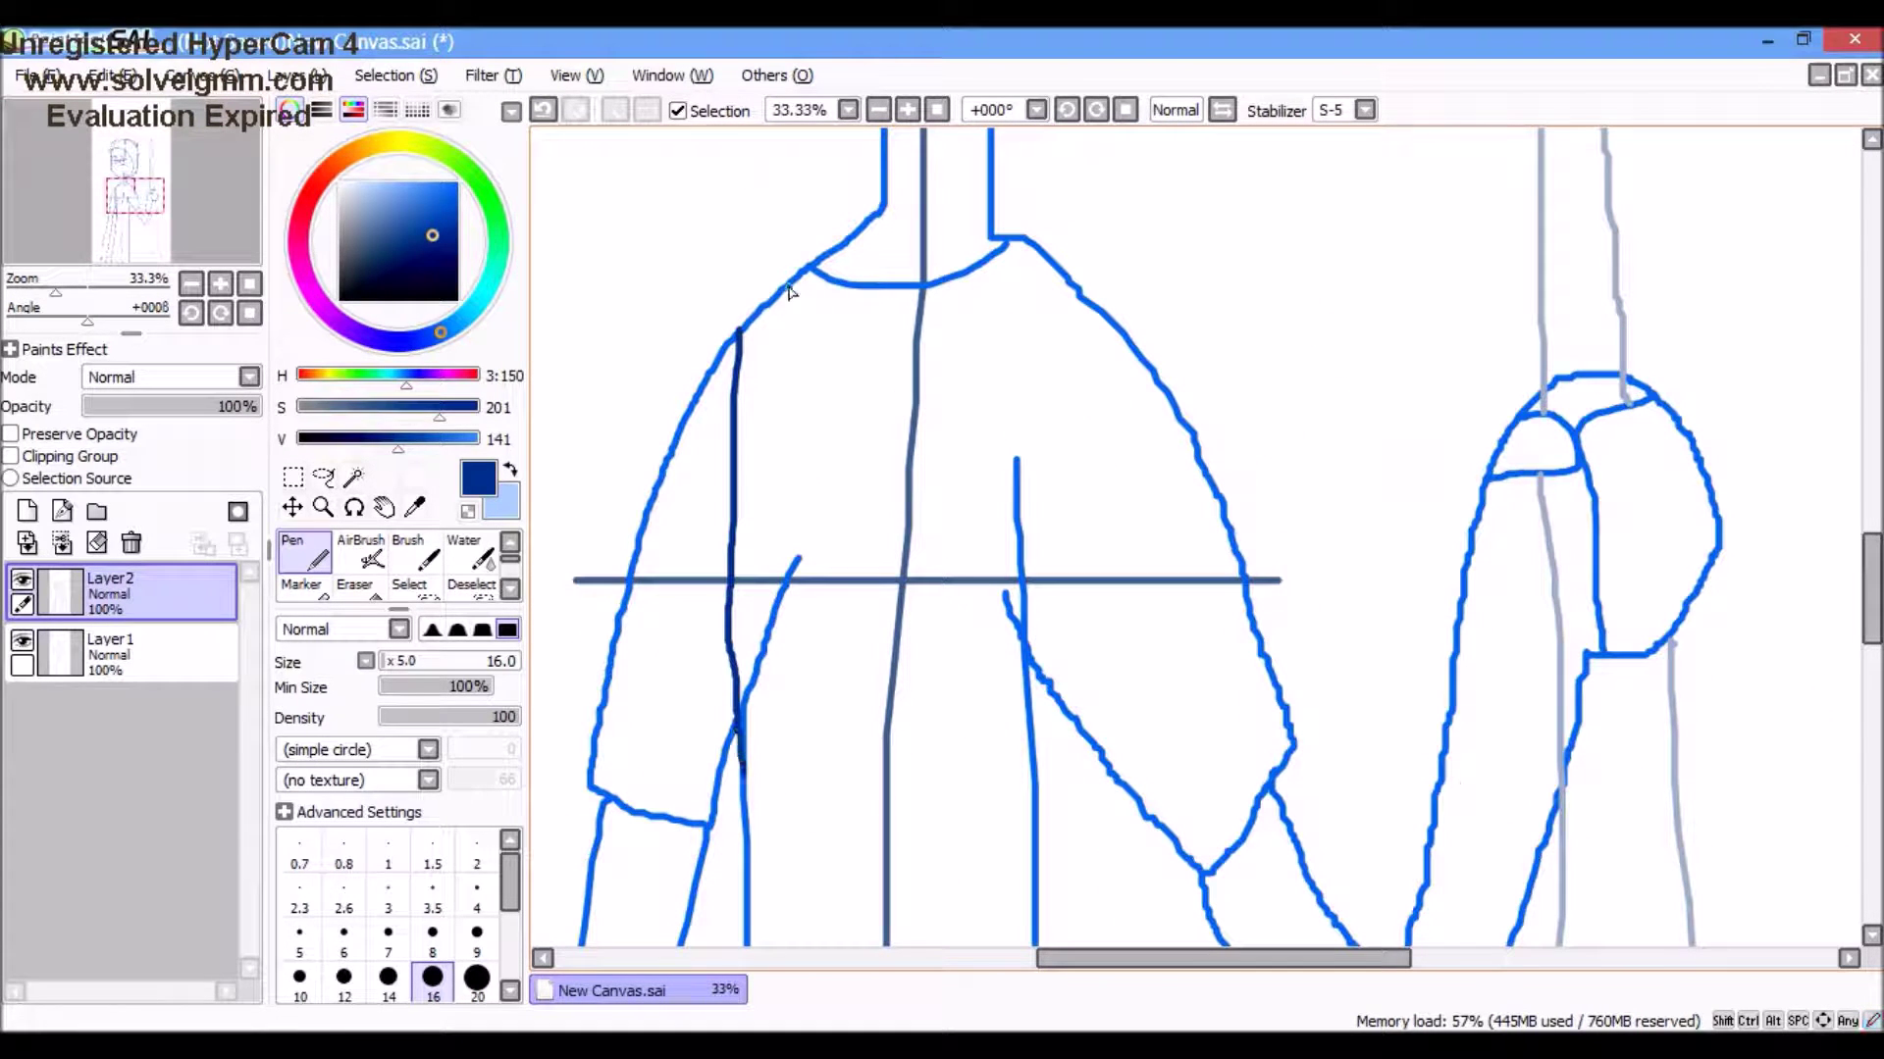
scroll(1001, 257, down, 1)
scroll(981, 442, down, 2)
Step: Sketch a tapered pocket with a rounded bottom on the front of the overalls
drag(907, 530, 975, 537)
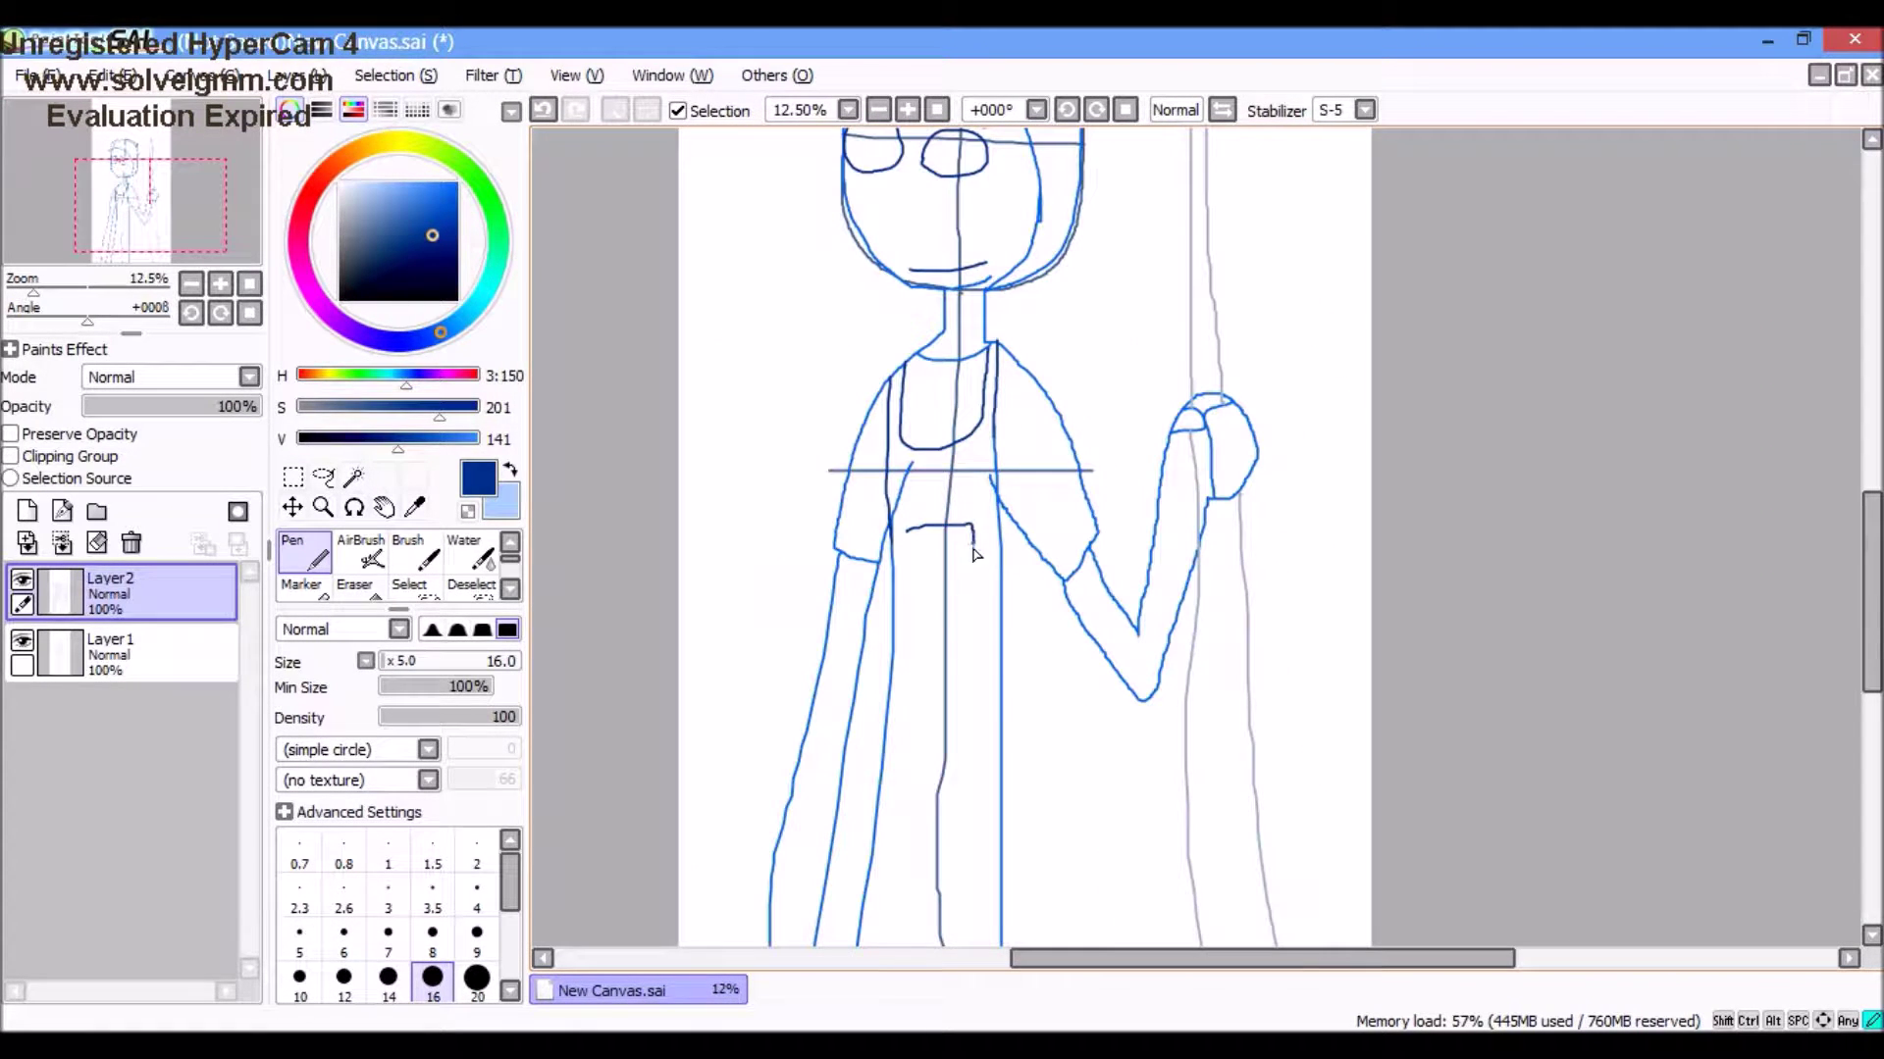
scroll(923, 393, up, 2)
scroll(883, 442, down, 3)
scroll(791, 546, up, 2)
Step: Erase the hanging arm's lower part with the size 100 eraser and redraw the forearm bending in toward the body
key(e)
scroll(800, 637, up, 1)
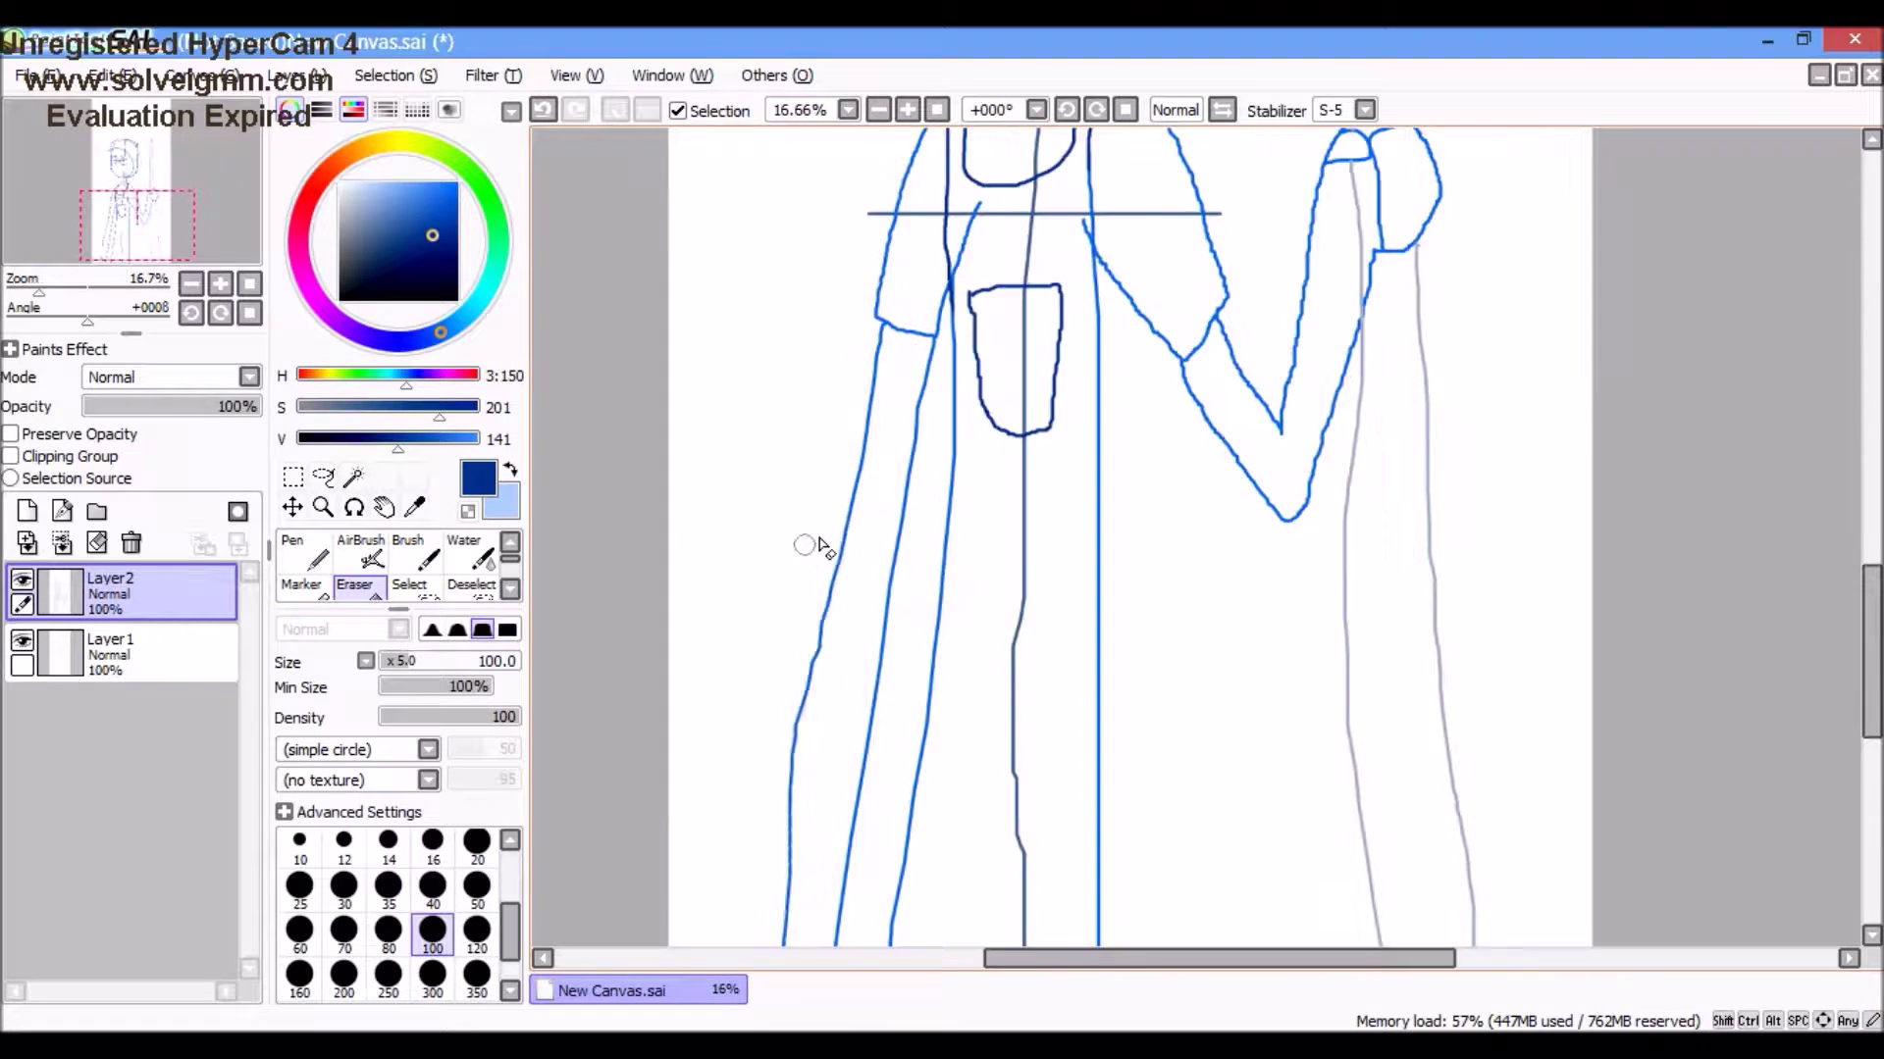
drag(810, 734, 834, 834)
key(n)
scroll(915, 401, up, 1)
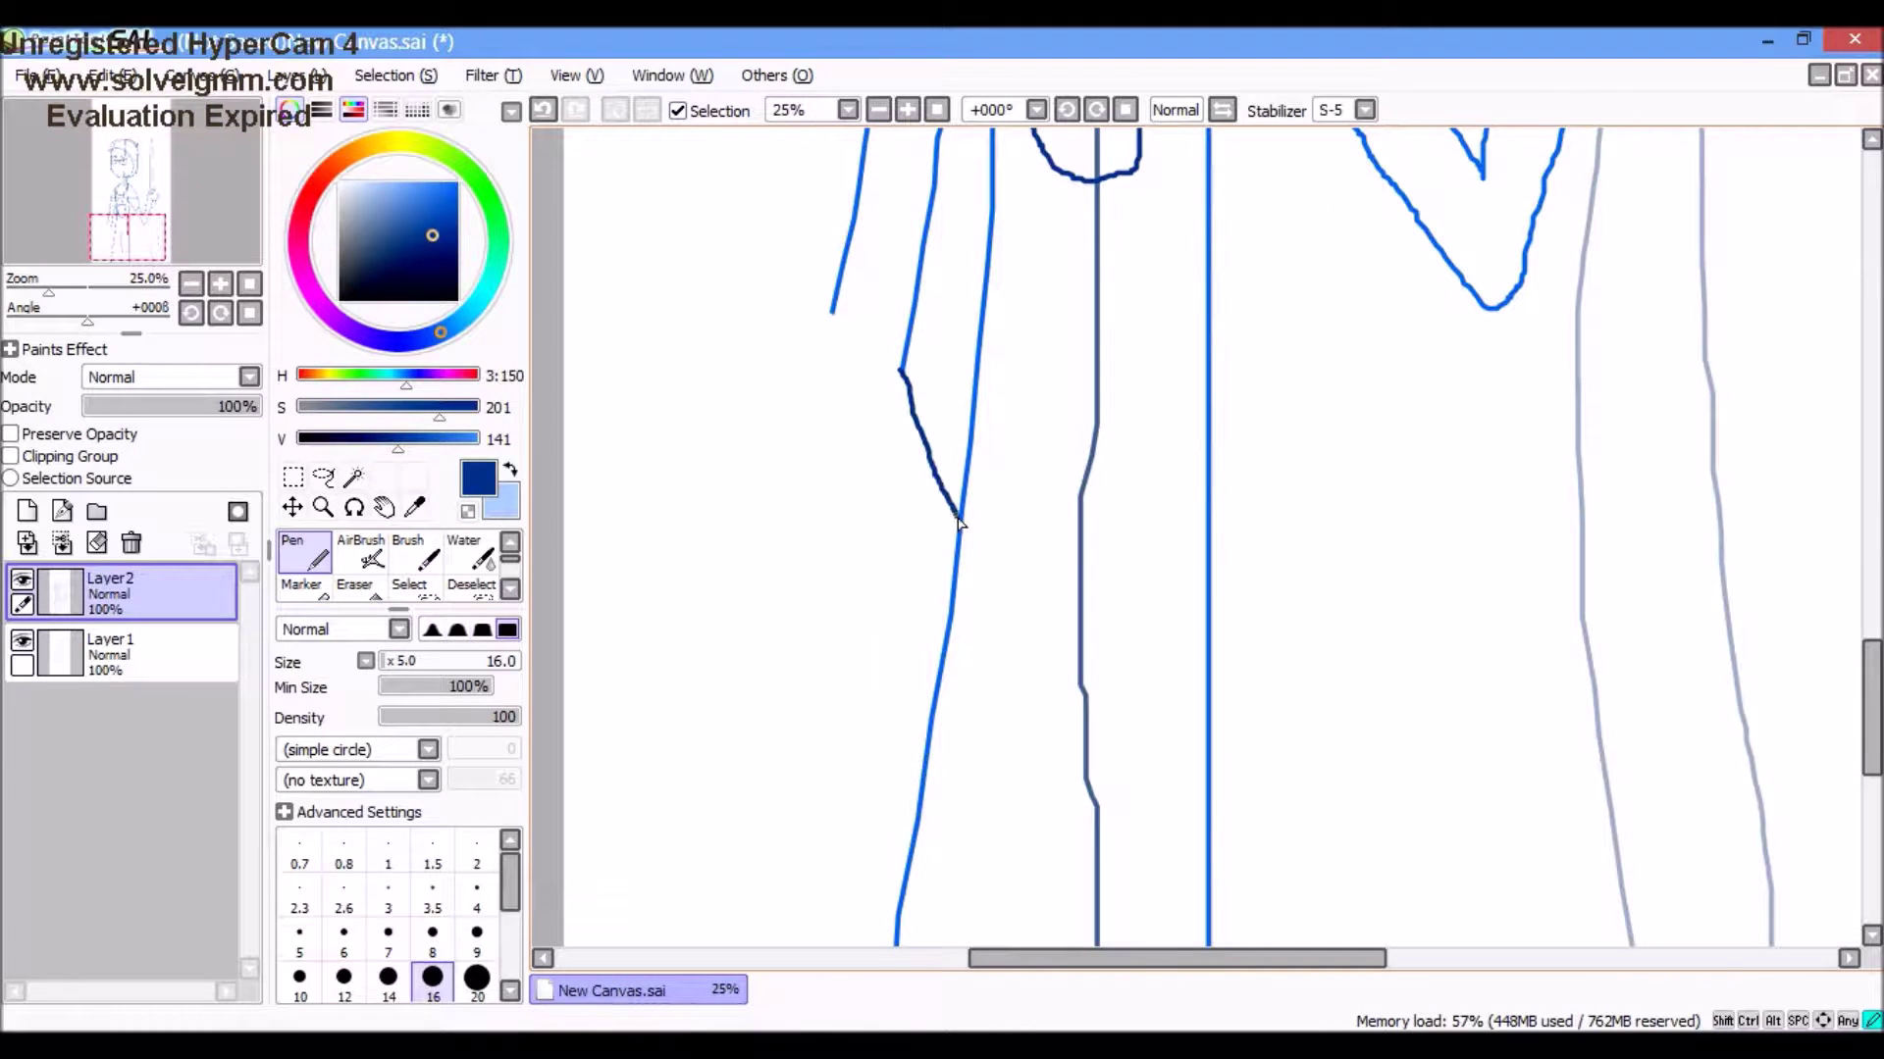
scroll(949, 622, down, 1)
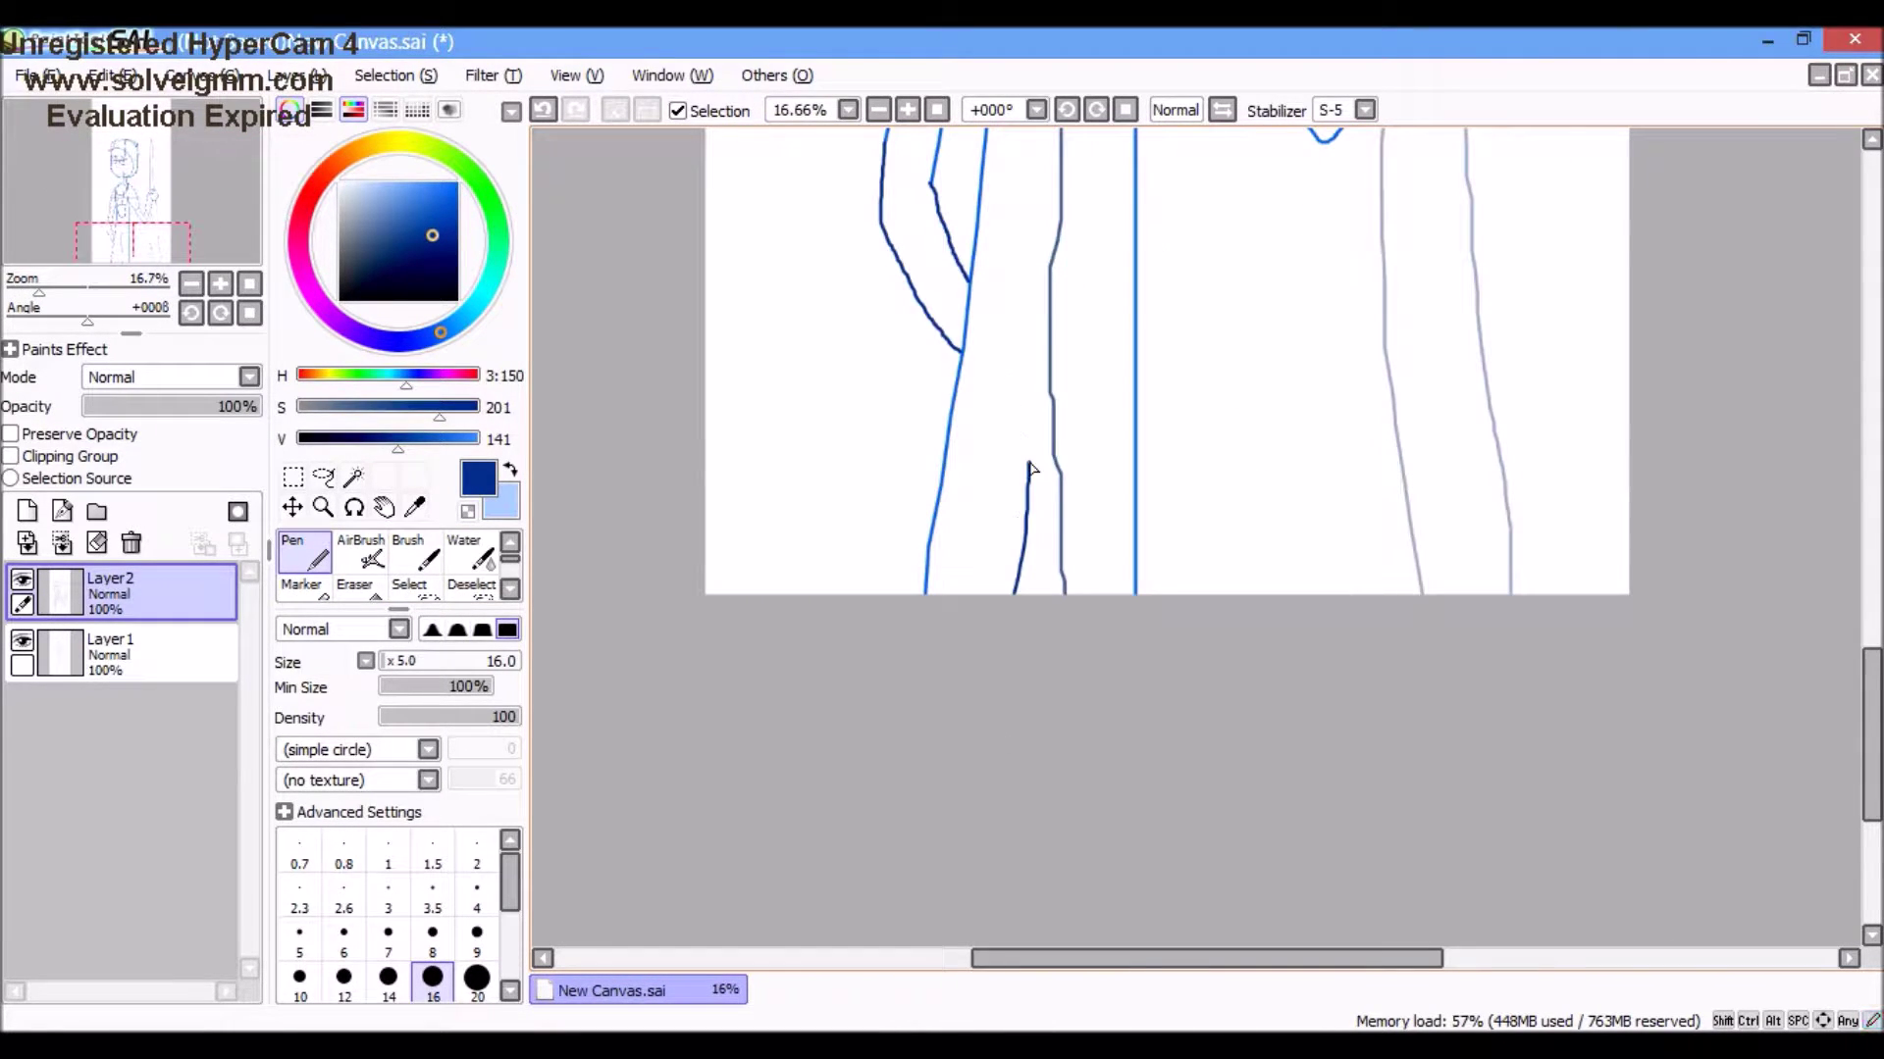
Step: Finish sketching the narrow gap between the legs and clear the construction guide lines from the drawing
scroll(1030, 469, down, 5)
scroll(1211, 609, up, 4)
scroll(971, 378, down, 1)
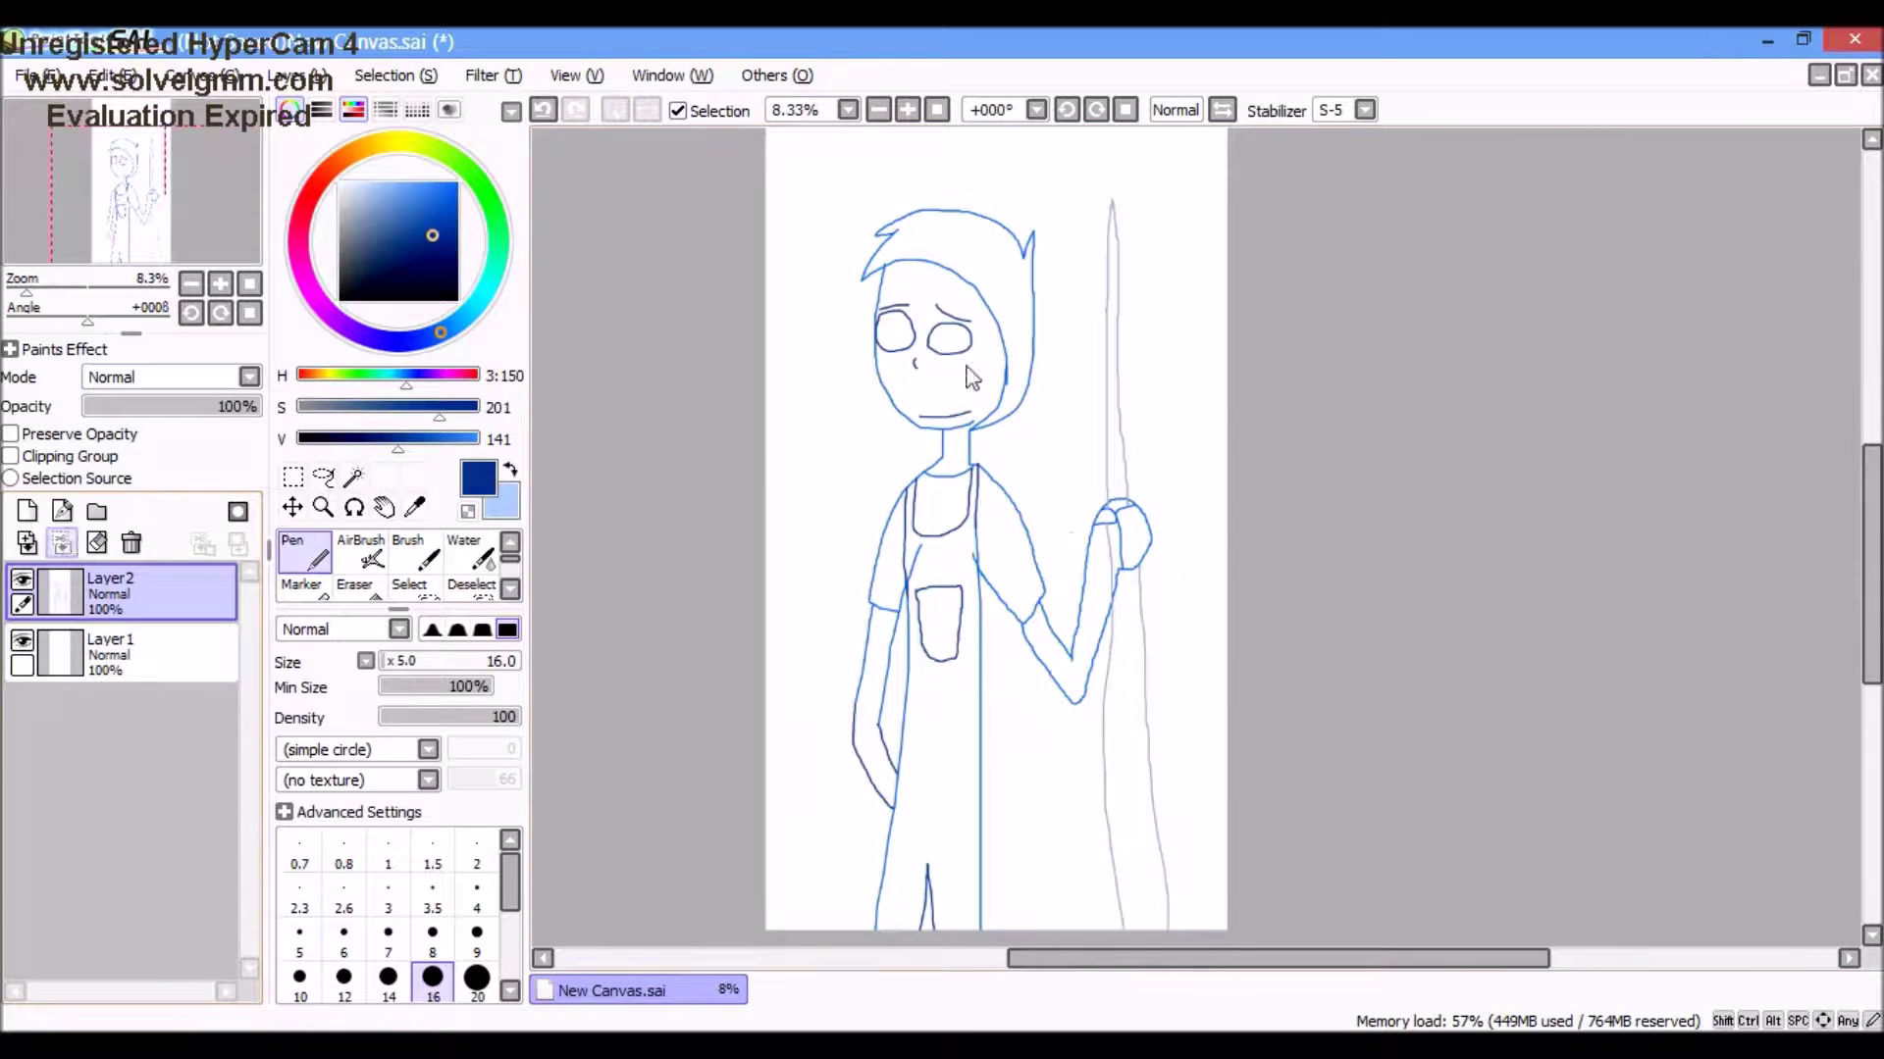
Step: Merge the Layer2 sketch down into Layer1 and add a new linework layer above it
key(ctrl+e)
scroll(972, 378, down, 3)
click(62, 511)
Step: Ink the cheek, jaw and neck down to the shoulder in black with the Curve tool at size 14
scroll(922, 432, up, 8)
click(891, 237)
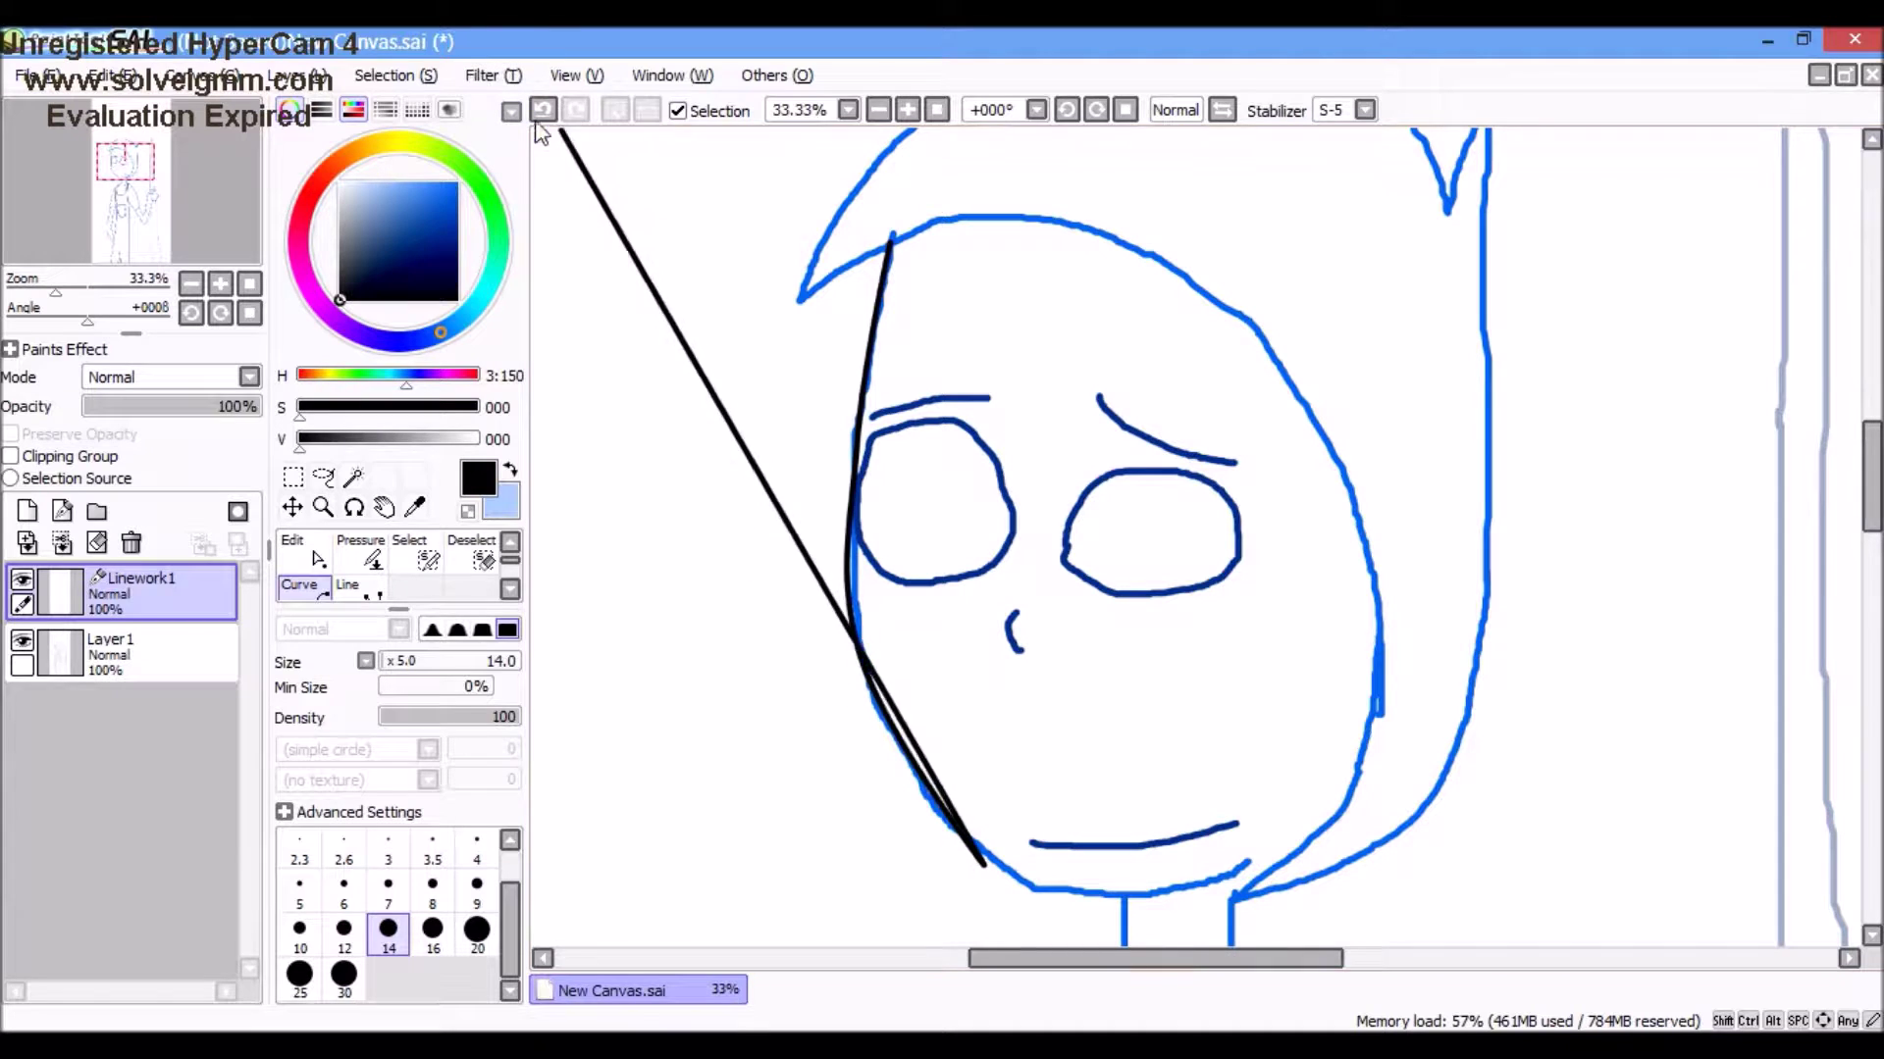
scroll(1215, 893, up, 1)
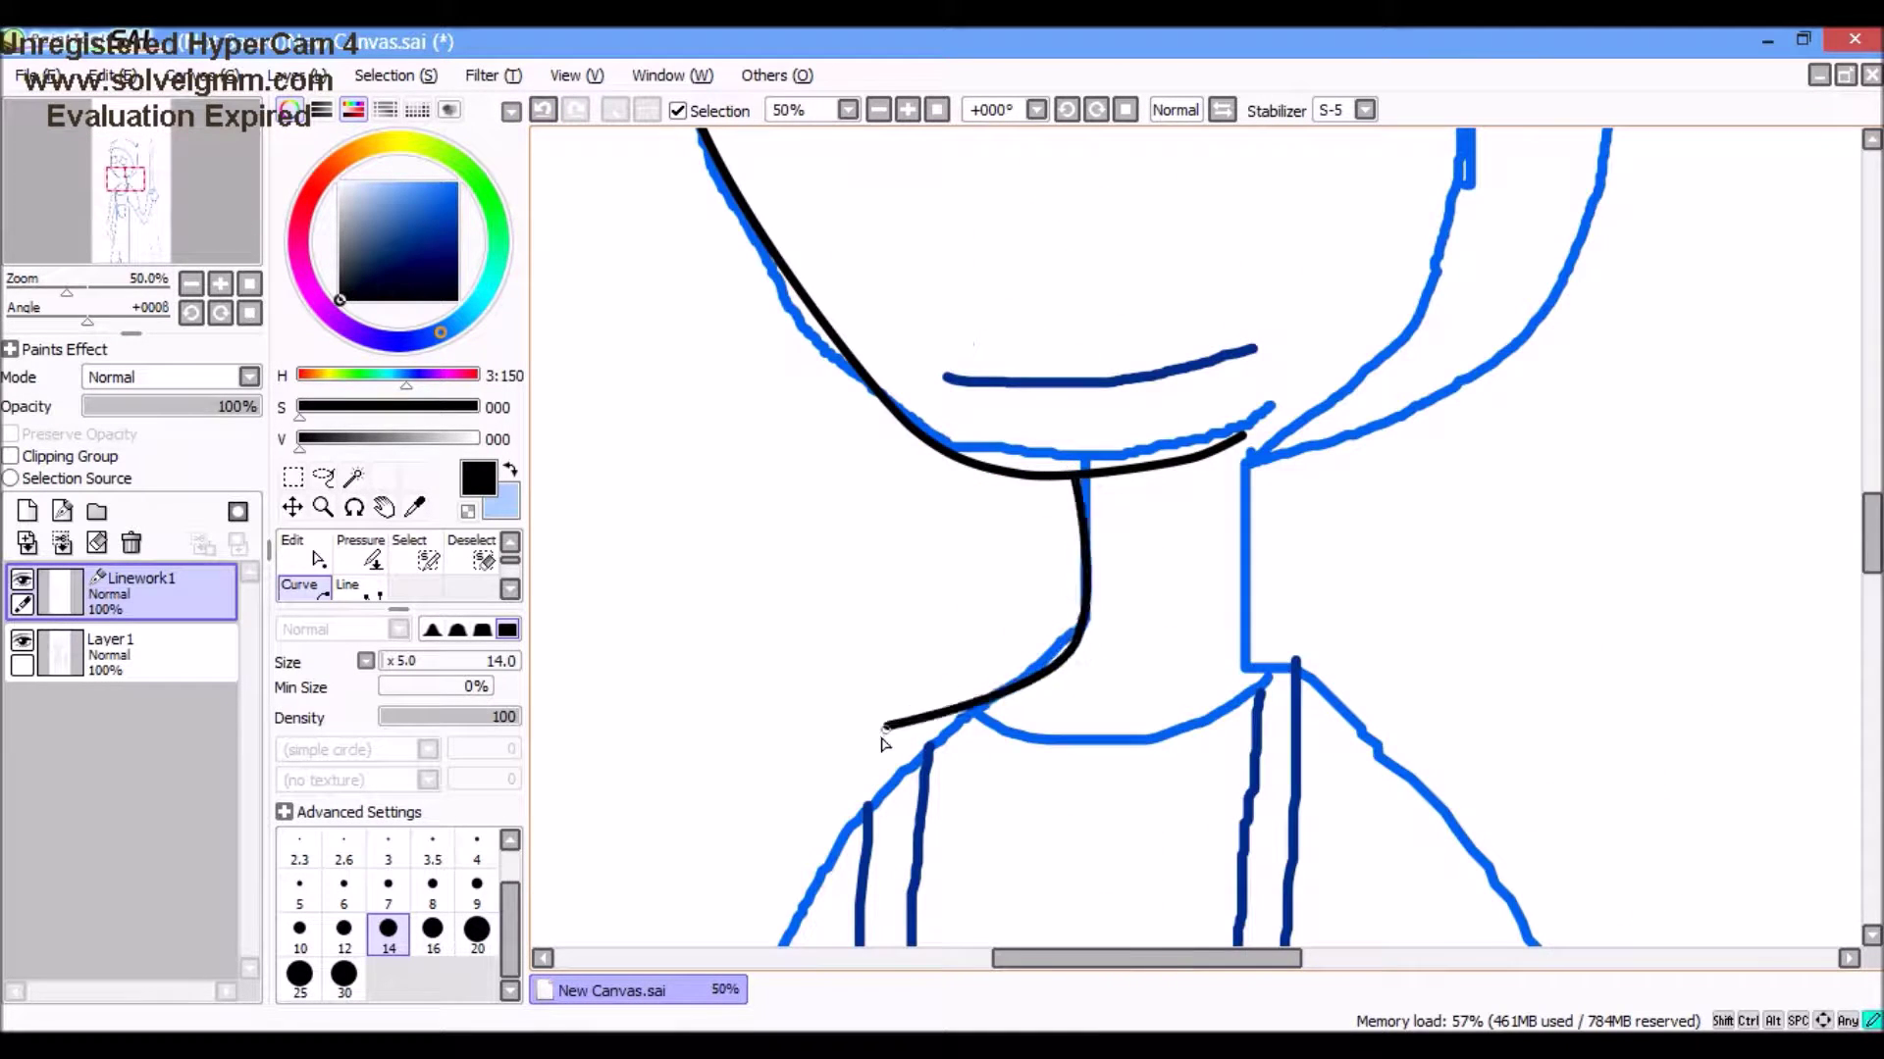
scroll(881, 744, down, 1)
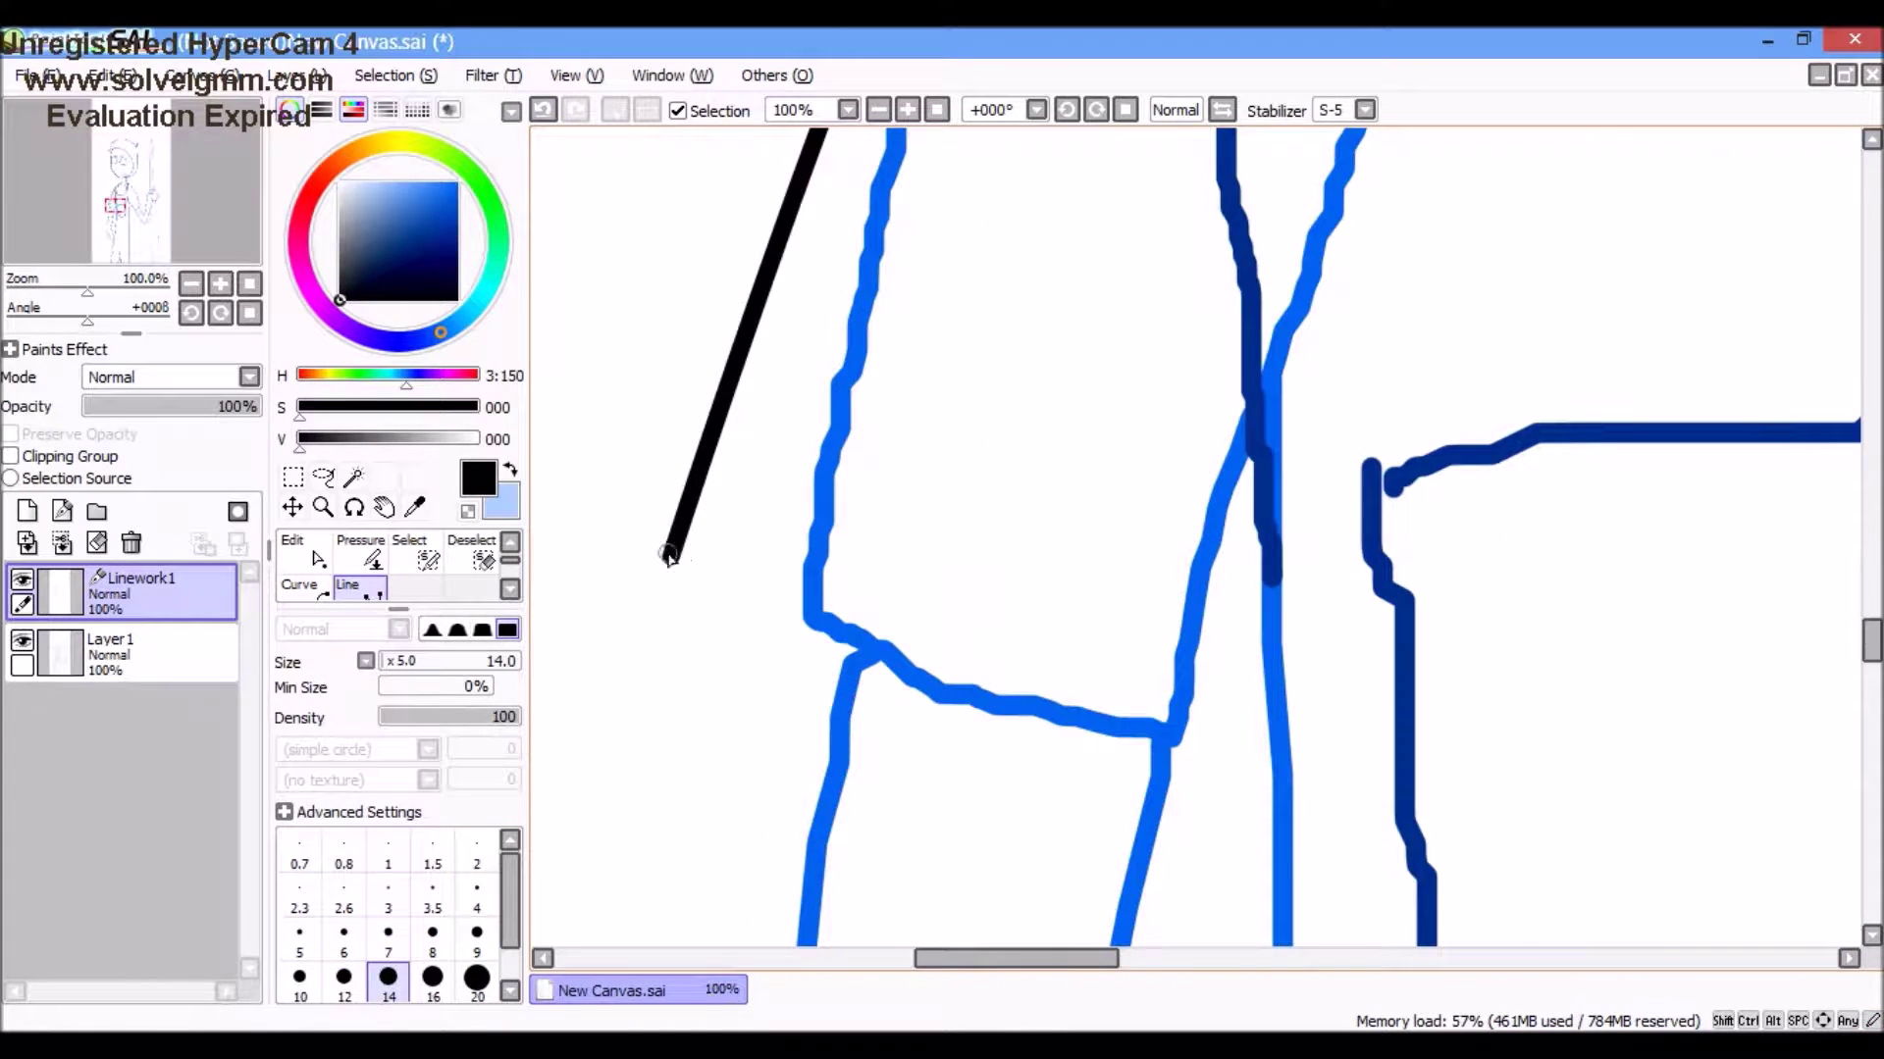
Step: Ink the hanging arm's sleeve and the long side edges of the overalls with straight Line strokes
click(668, 556)
click(1131, 684)
scroll(1128, 637, down, 7)
scroll(1212, 623, up, 2)
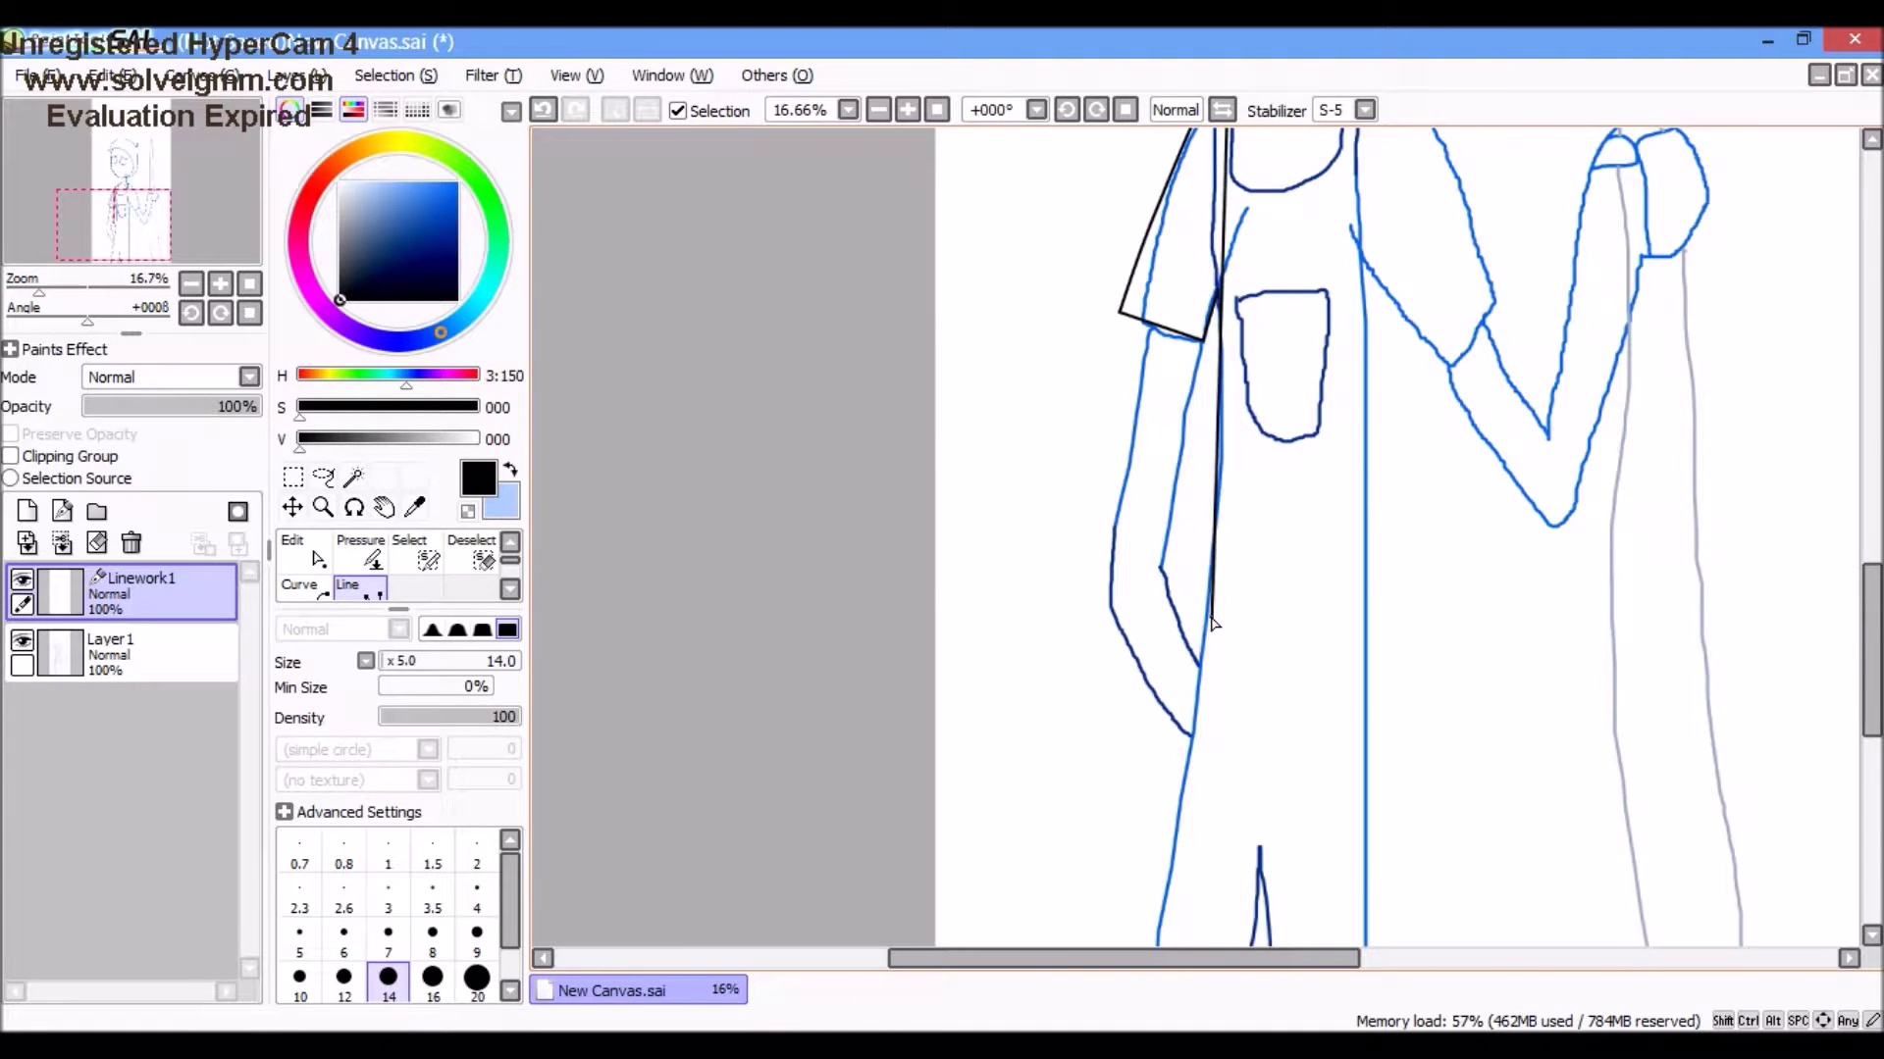
scroll(1209, 642, down, 1)
scroll(1189, 901, up, 1)
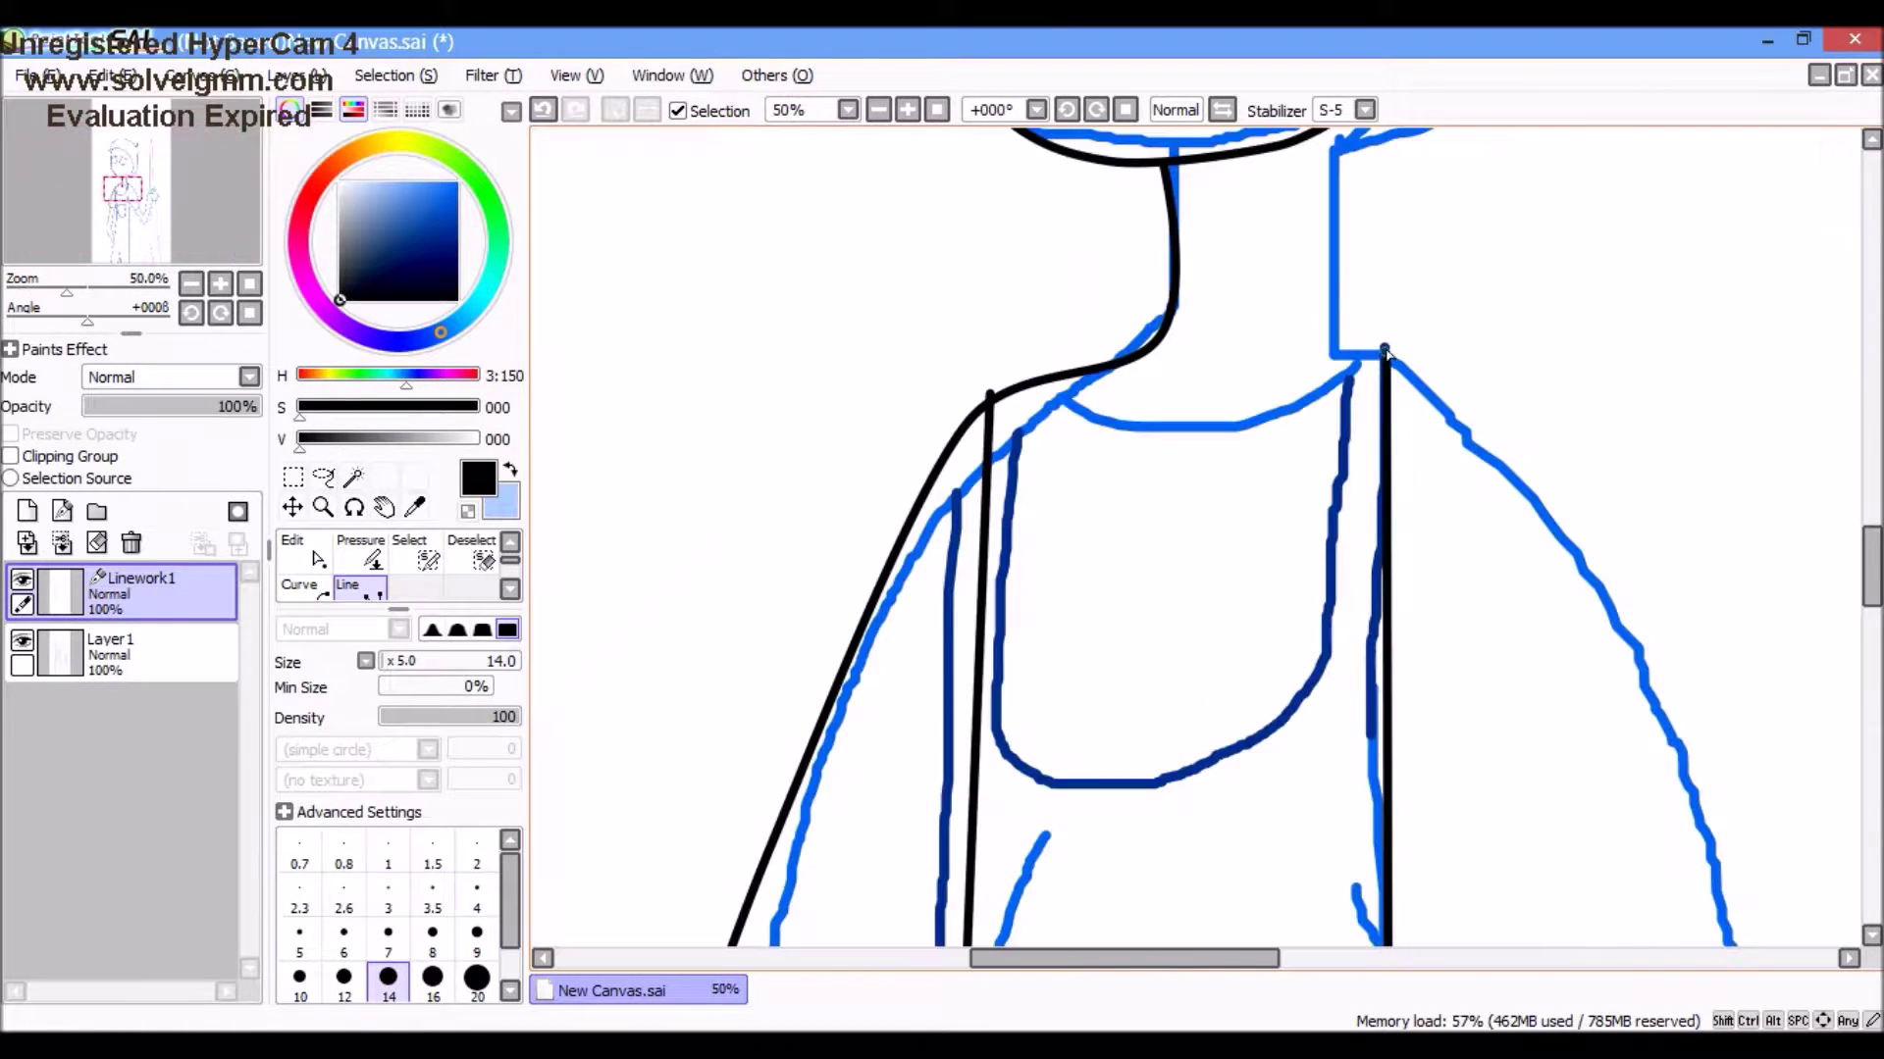
Step: Ink the bent arm's shoulder and sleeve, and add a curved neckline with its endpoint on the shoulder line
click(304, 554)
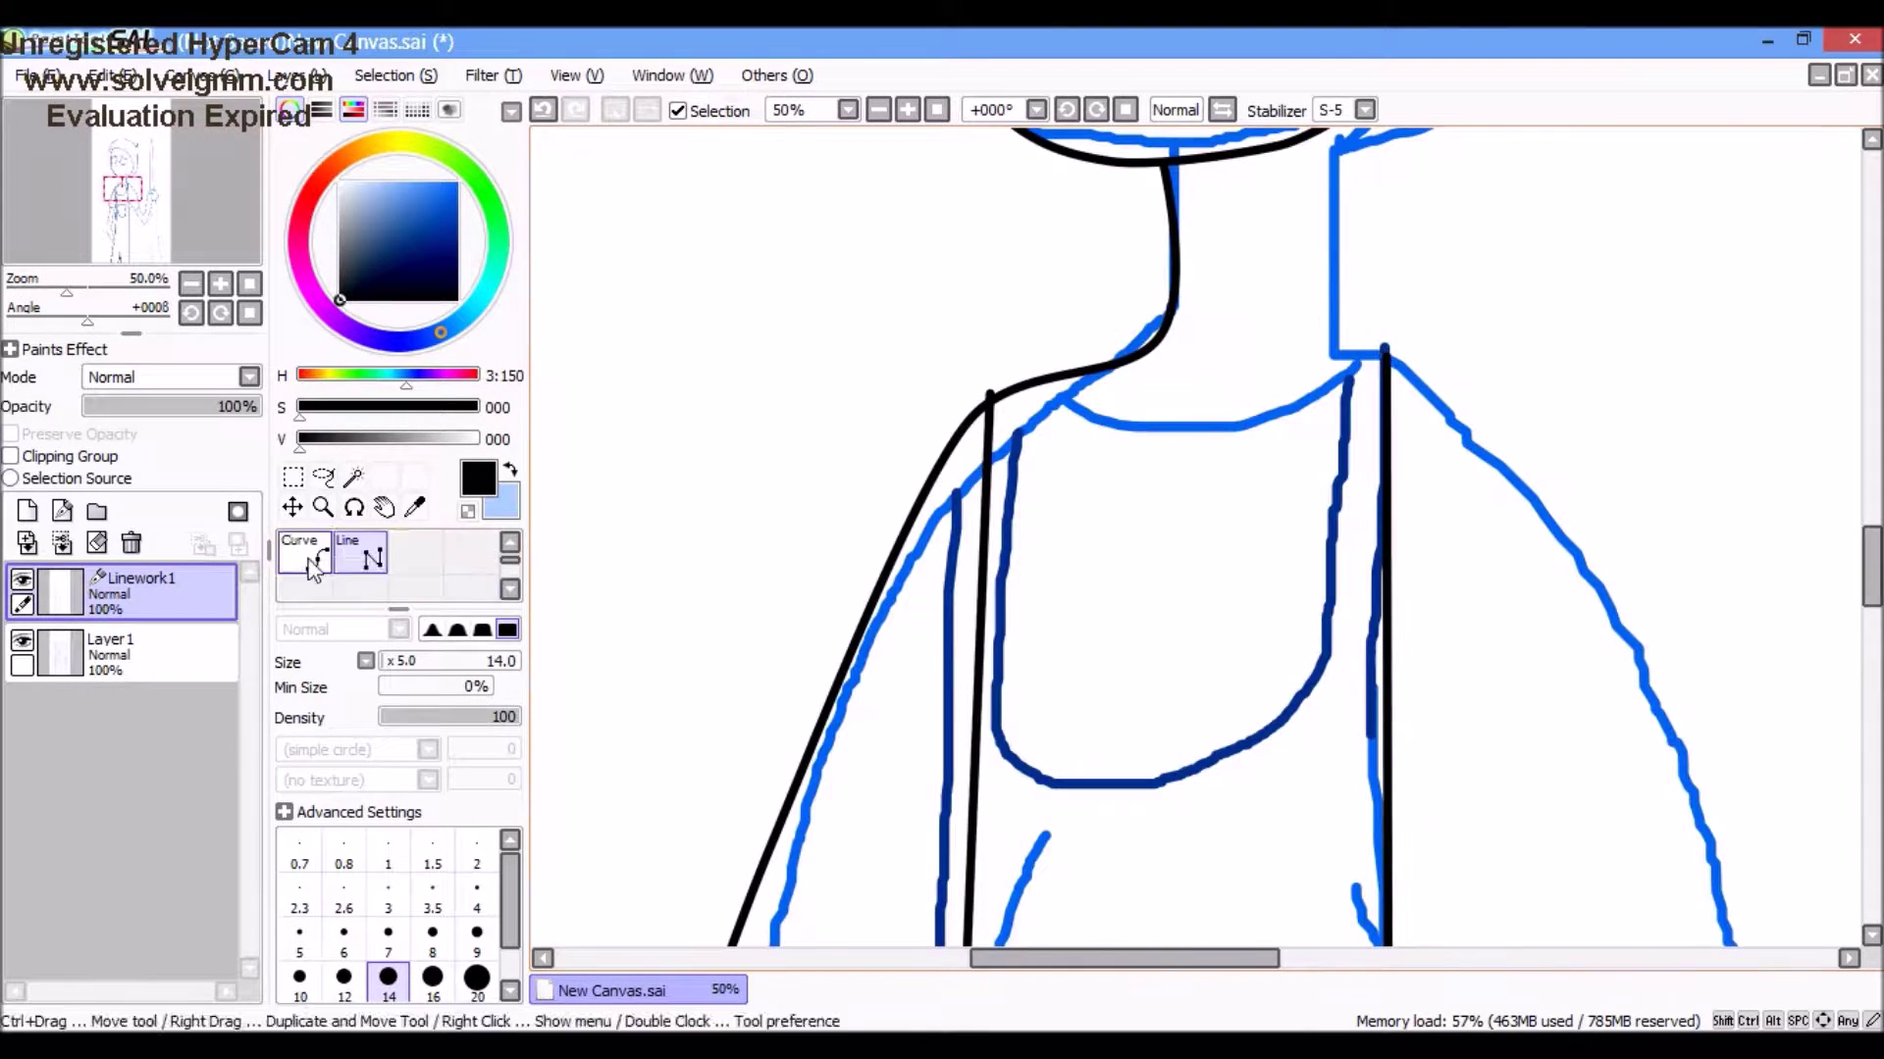
scroll(1125, 429, up, 1)
scroll(1120, 807, down, 2)
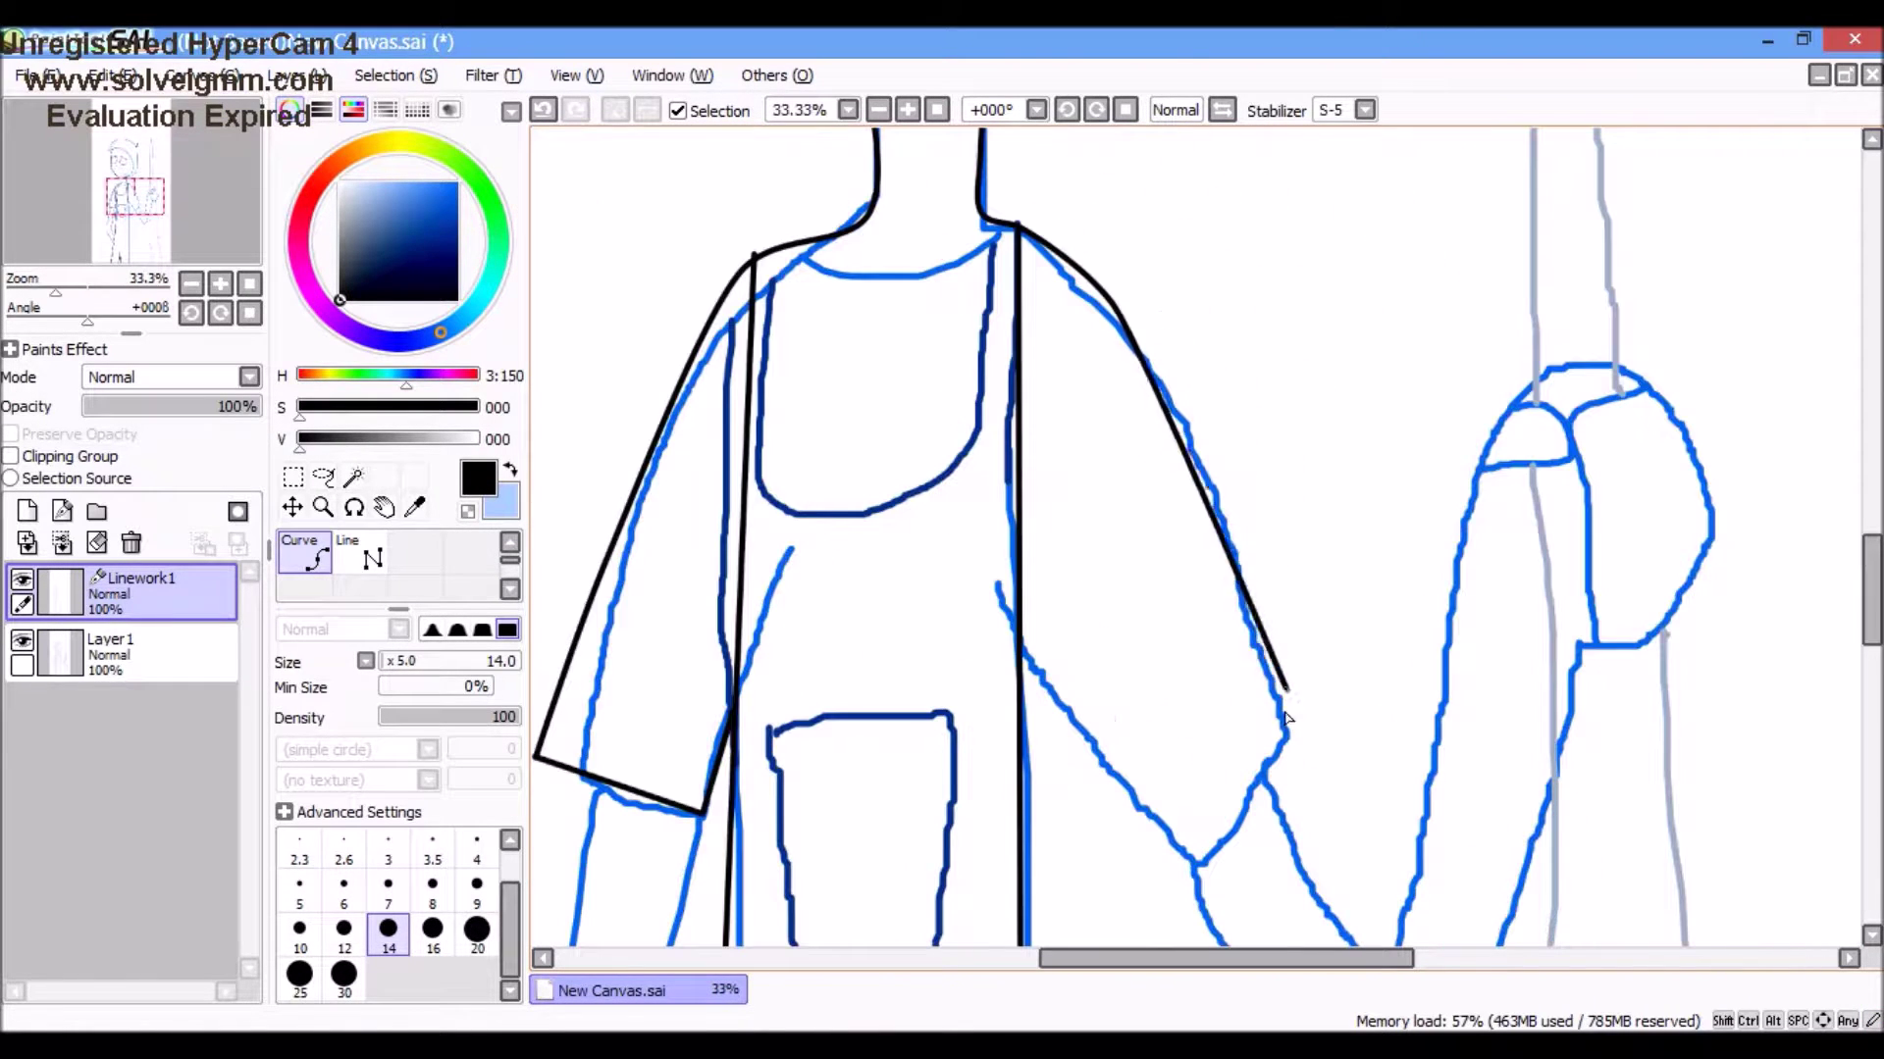
click(361, 554)
scroll(1045, 614, up, 2)
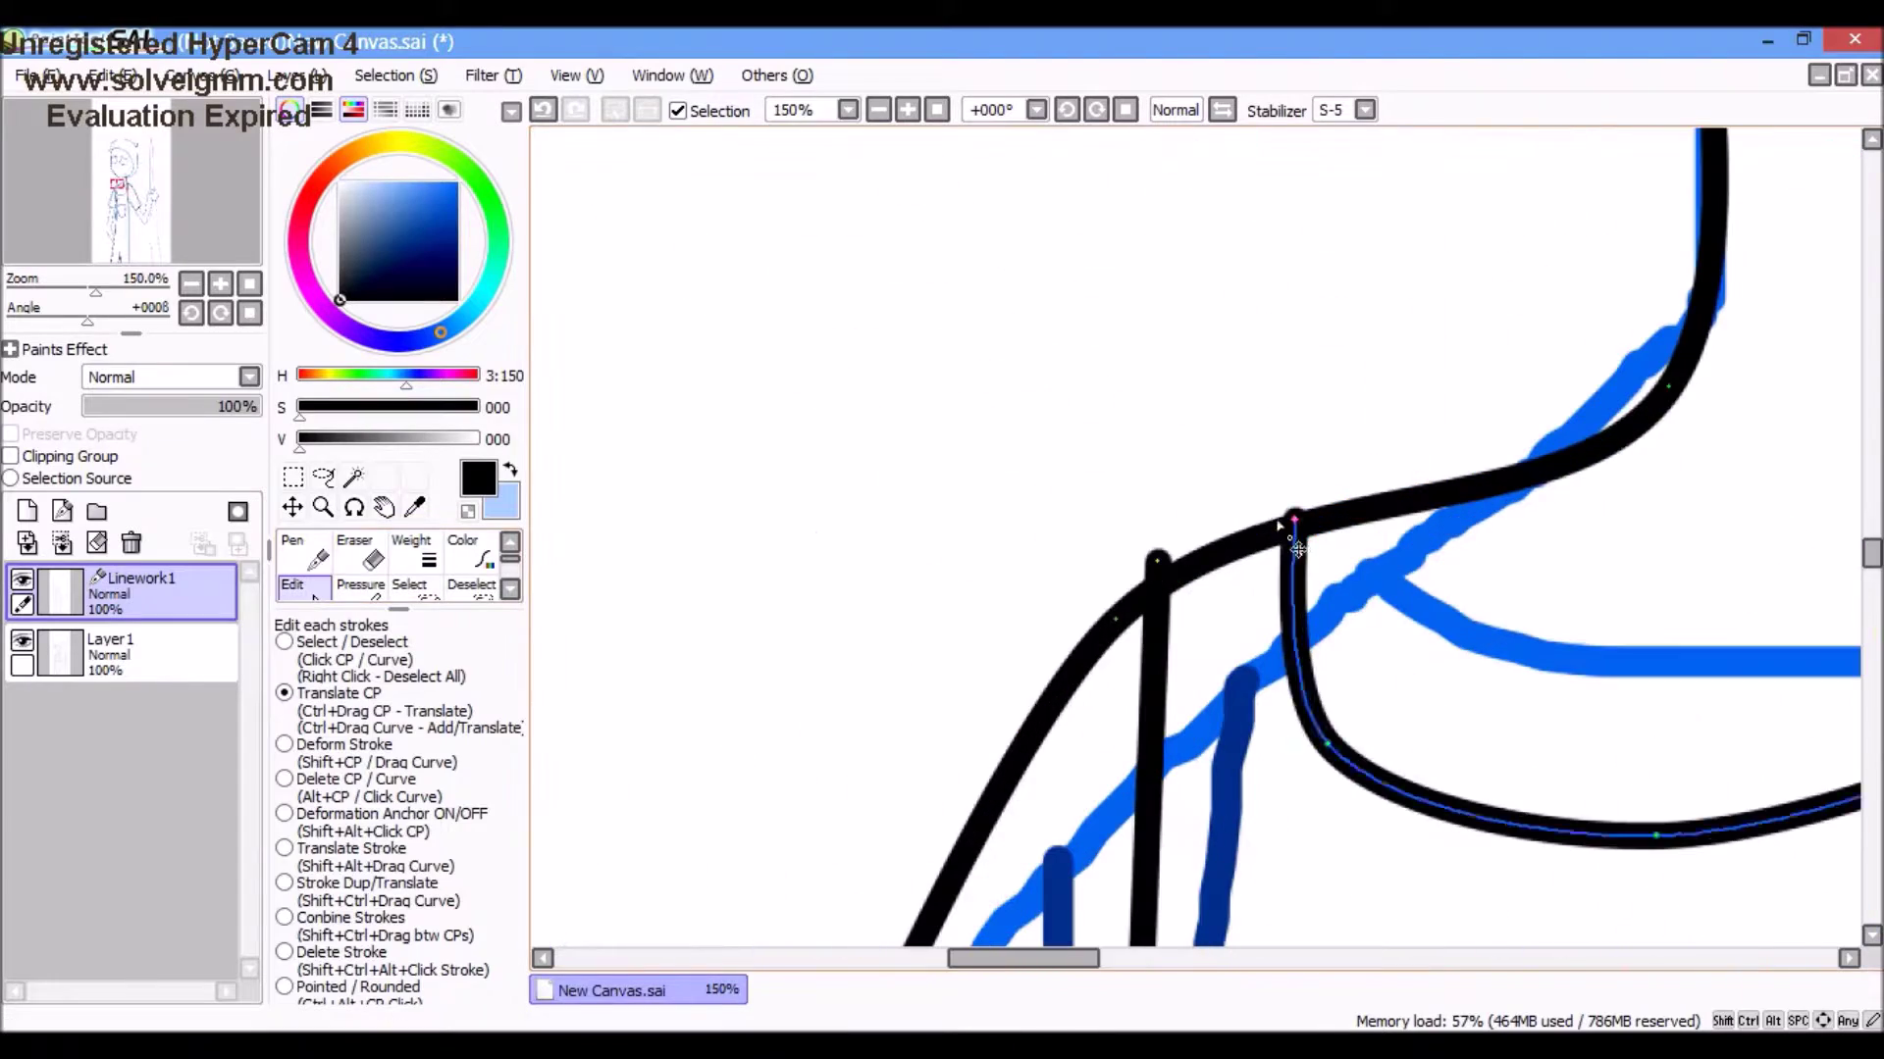
Step: Ink the hanging forearm and the bent arm's forearm edges with straight black lines
scroll(1147, 530, down, 3)
scroll(1143, 491, down, 2)
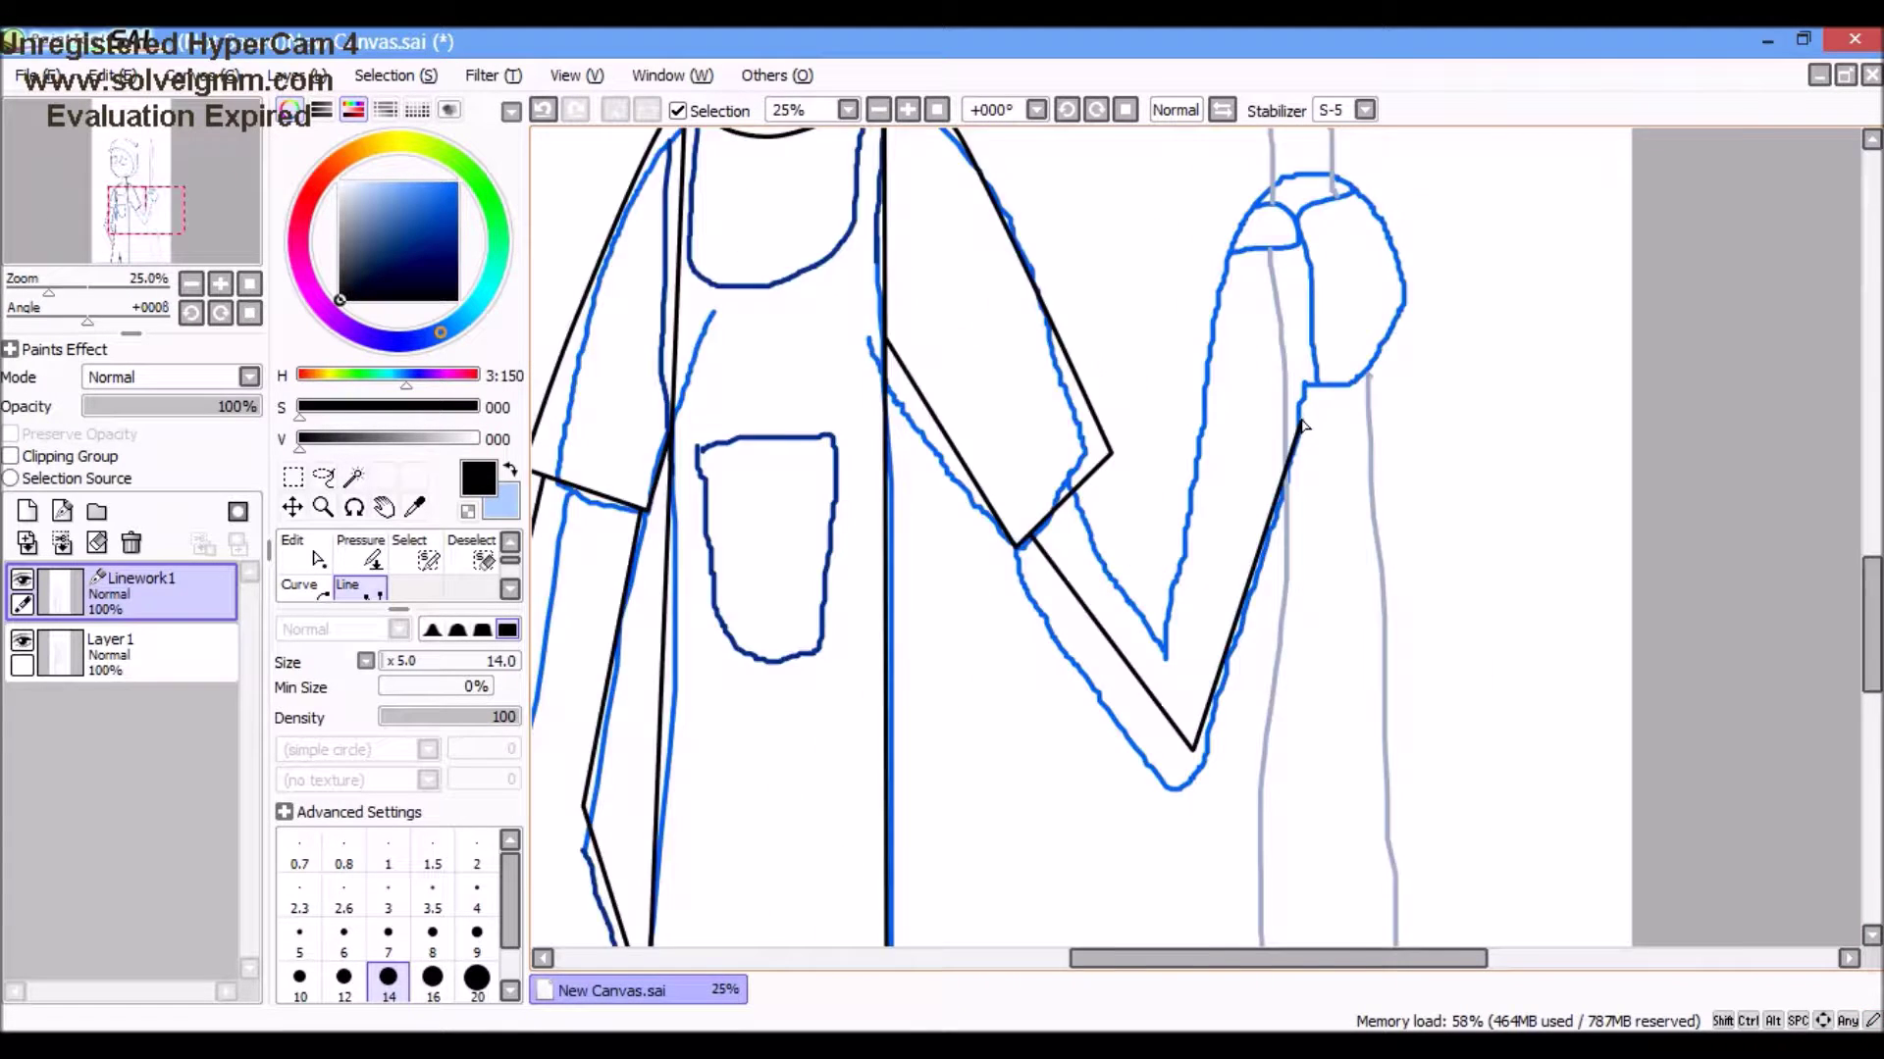
drag(1158, 861, 1280, 466)
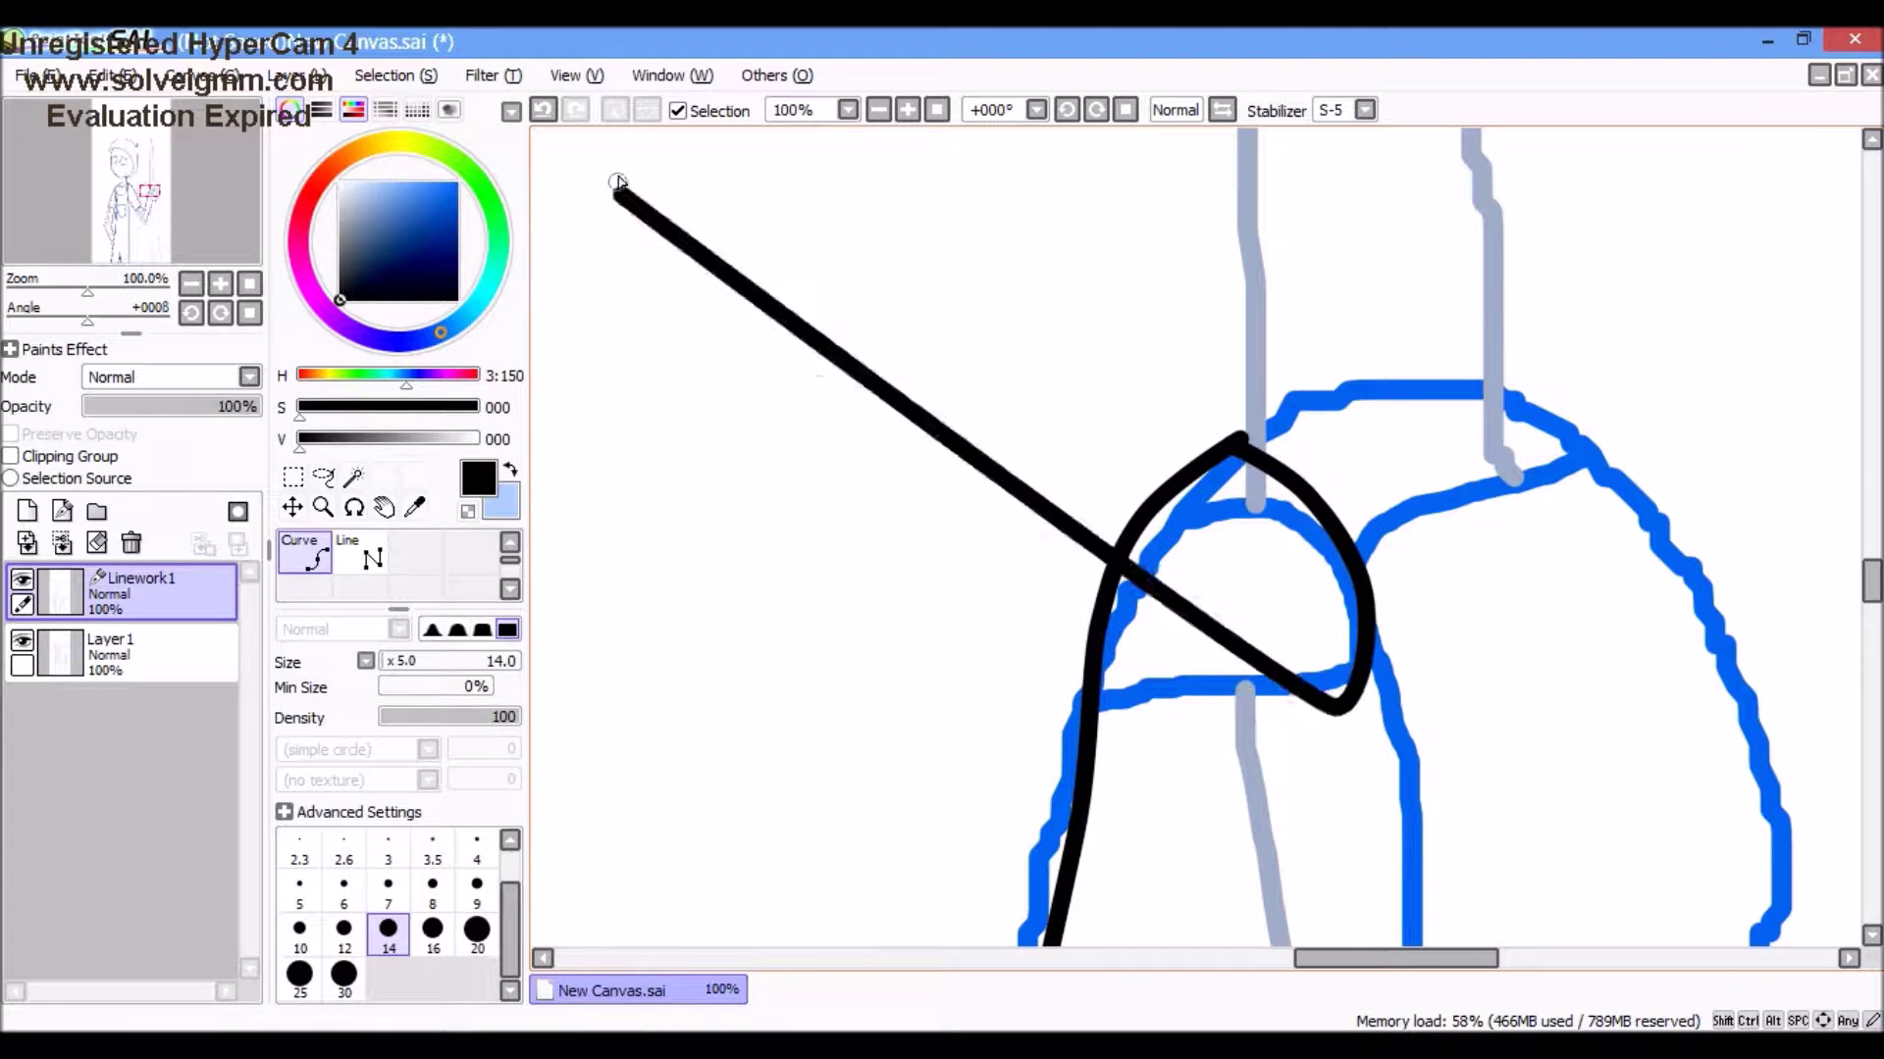
Step: Undo the stray thumb stroke and ink the thumb and curled fingers of the raised hand with the Curve tool
key(ctrl+z)
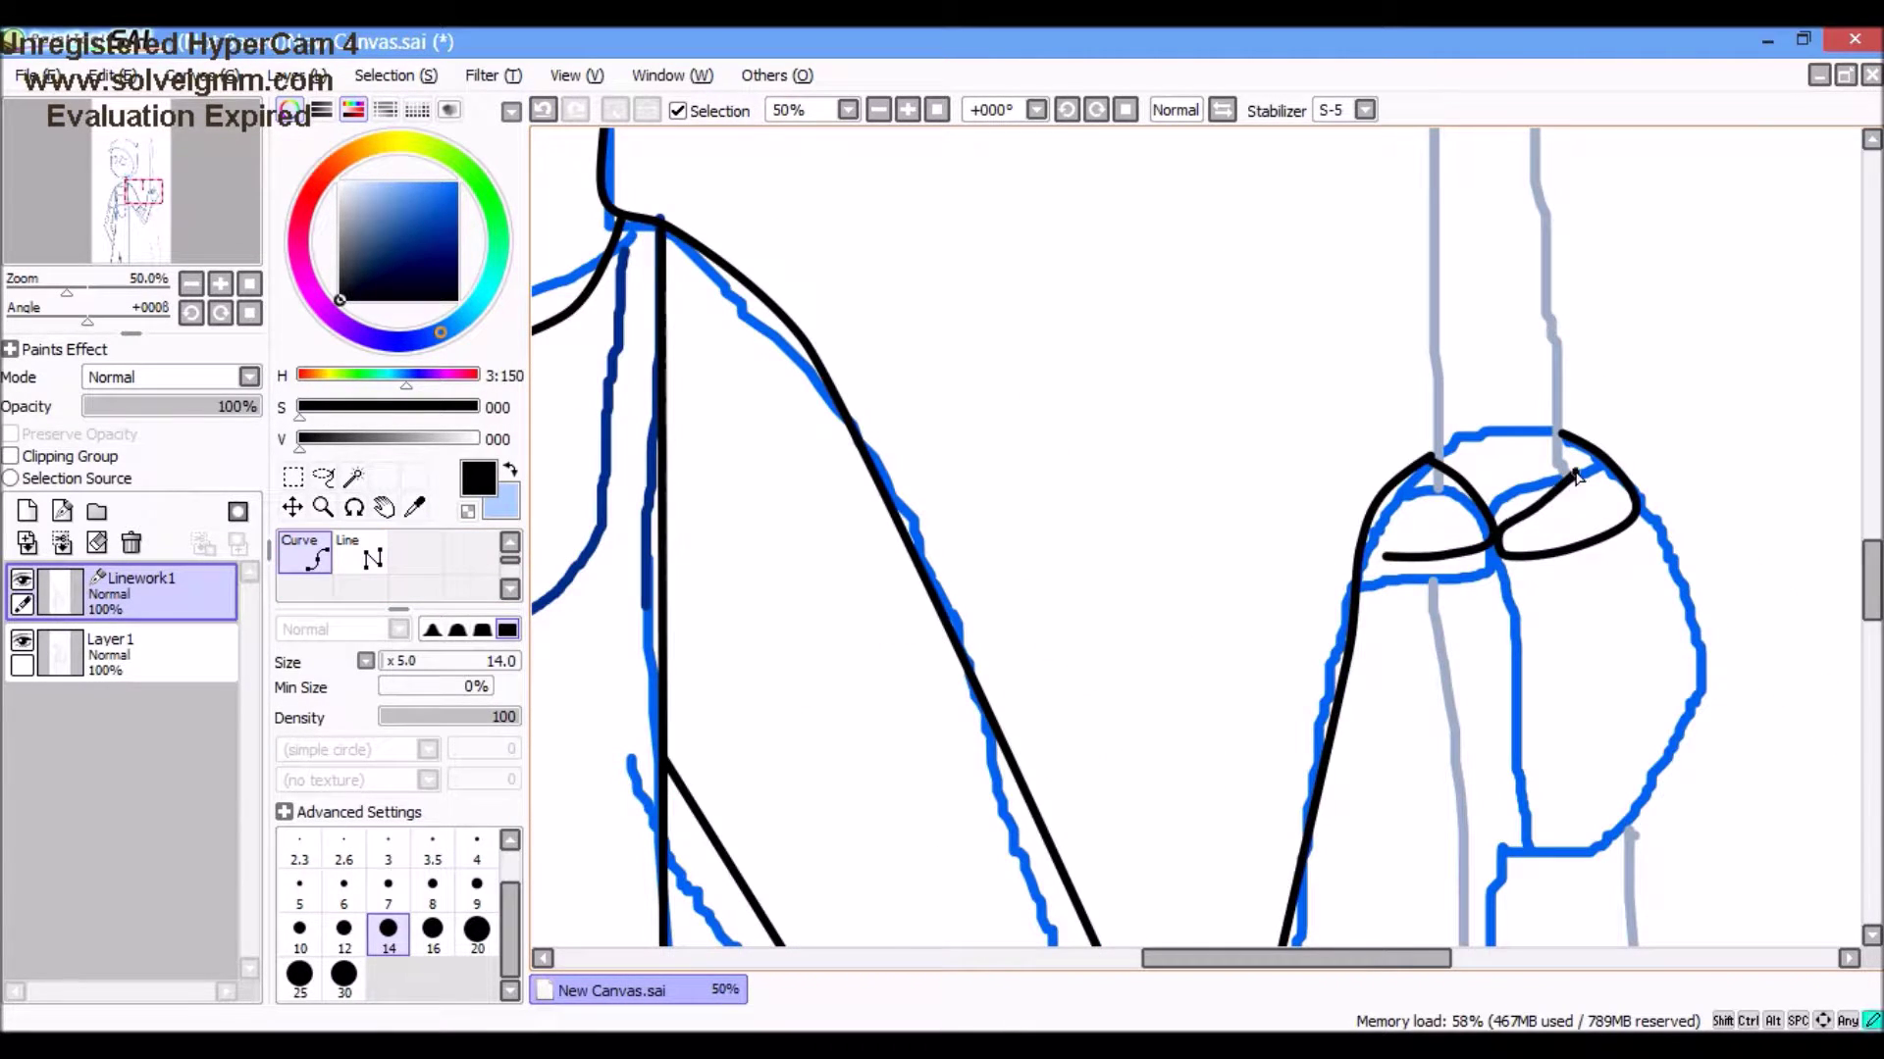
scroll(1636, 549, up, 2)
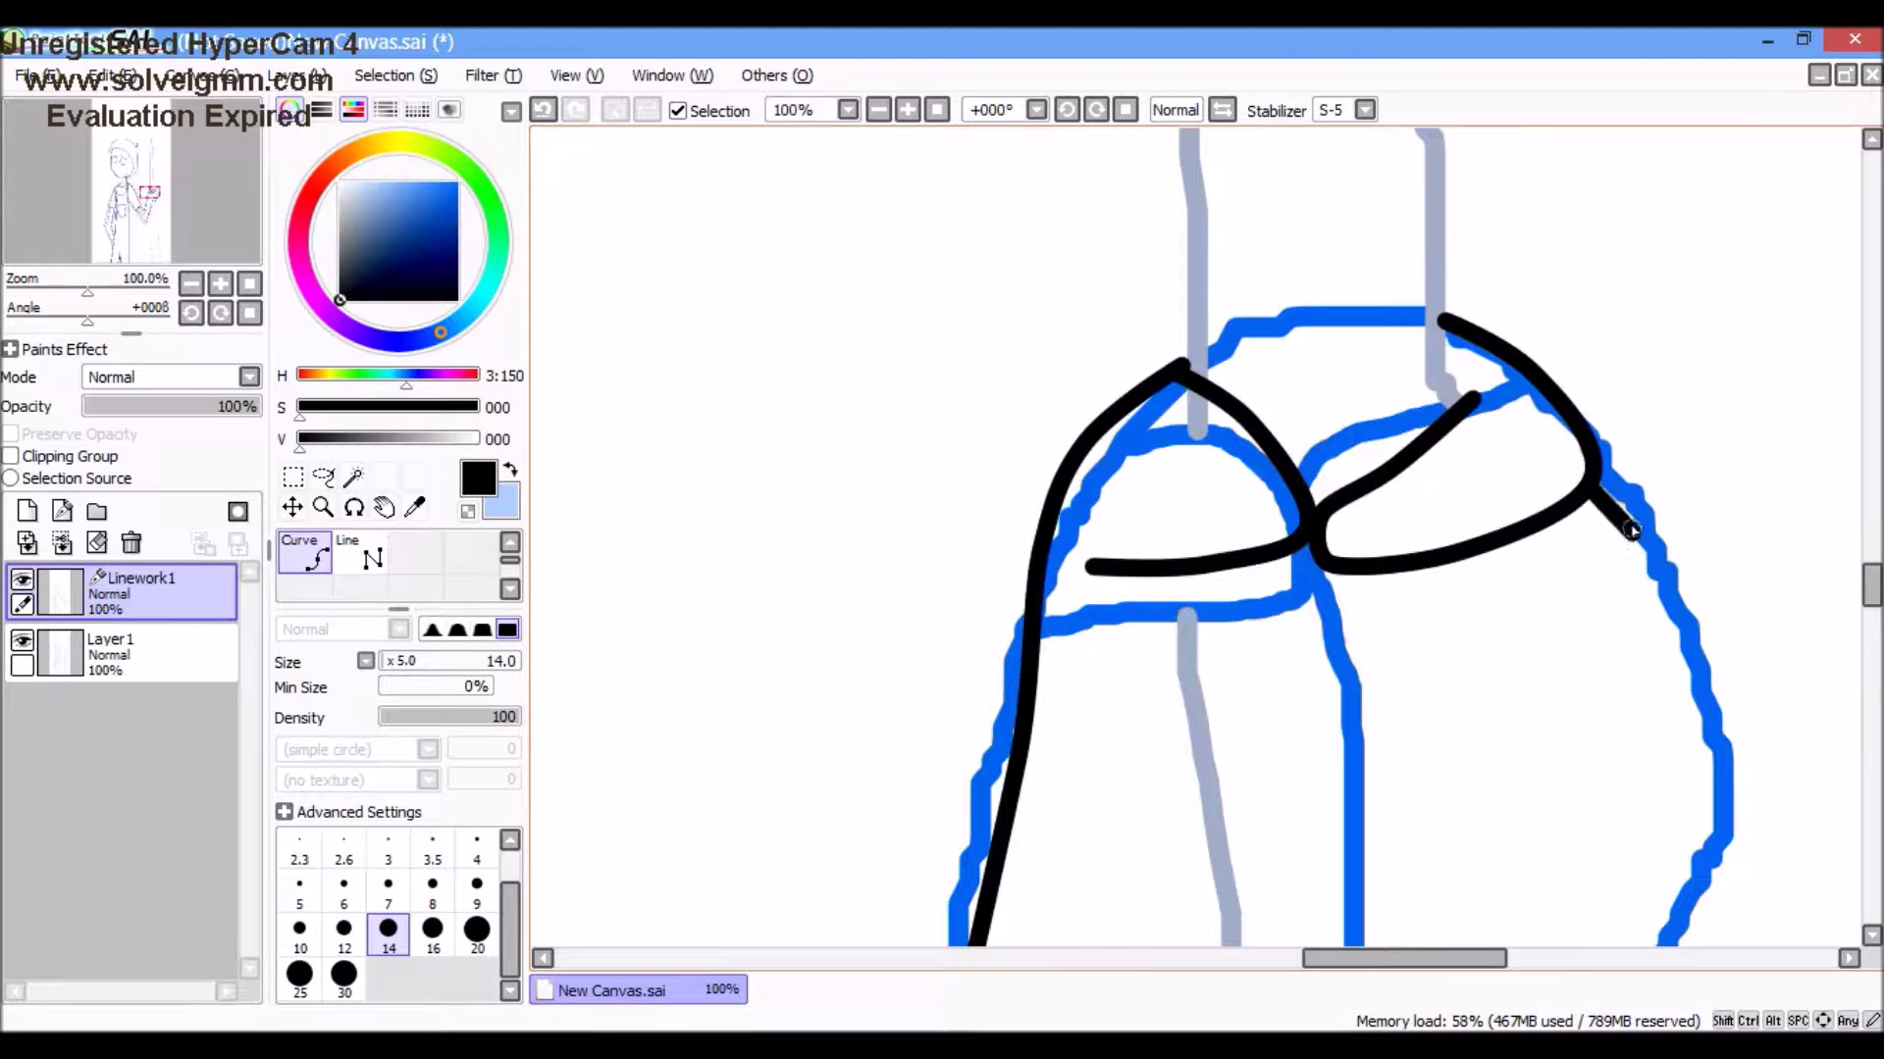
scroll(1364, 576, down, 3)
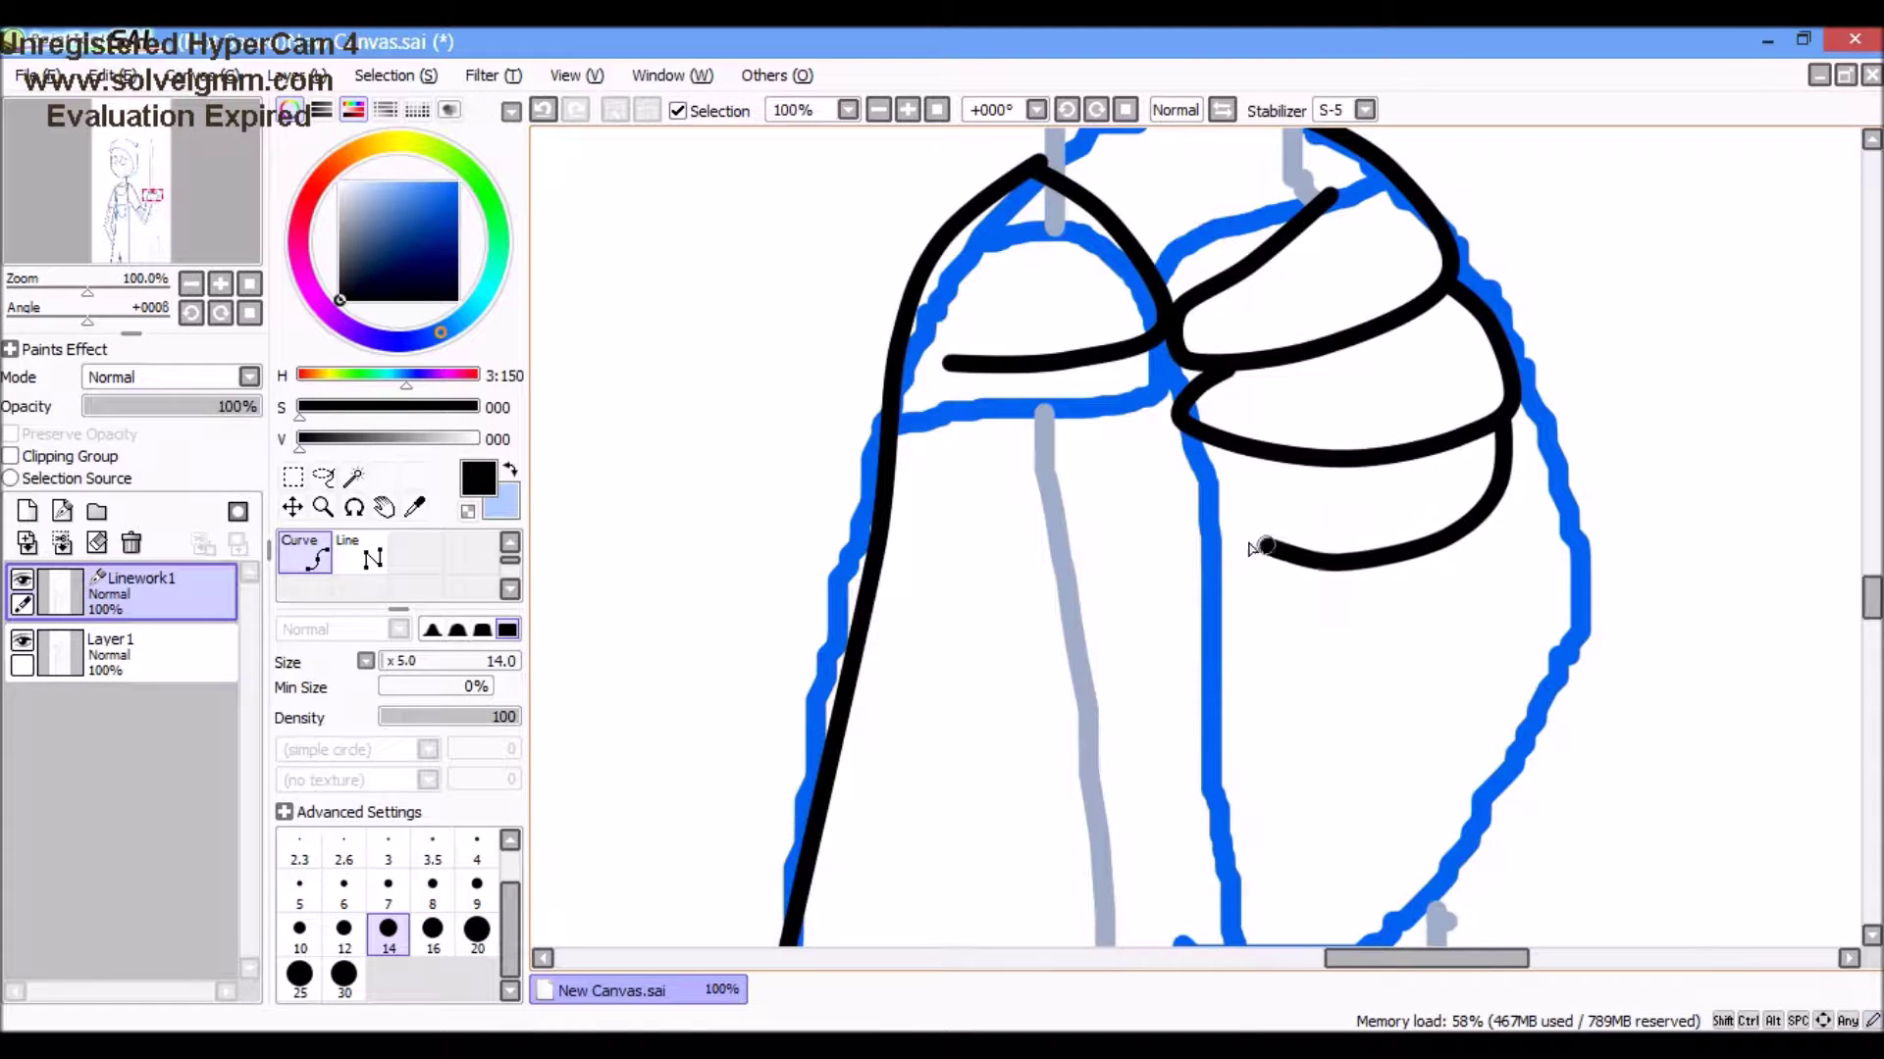
scroll(1272, 479, up, 1)
scroll(1021, 548, up, 2)
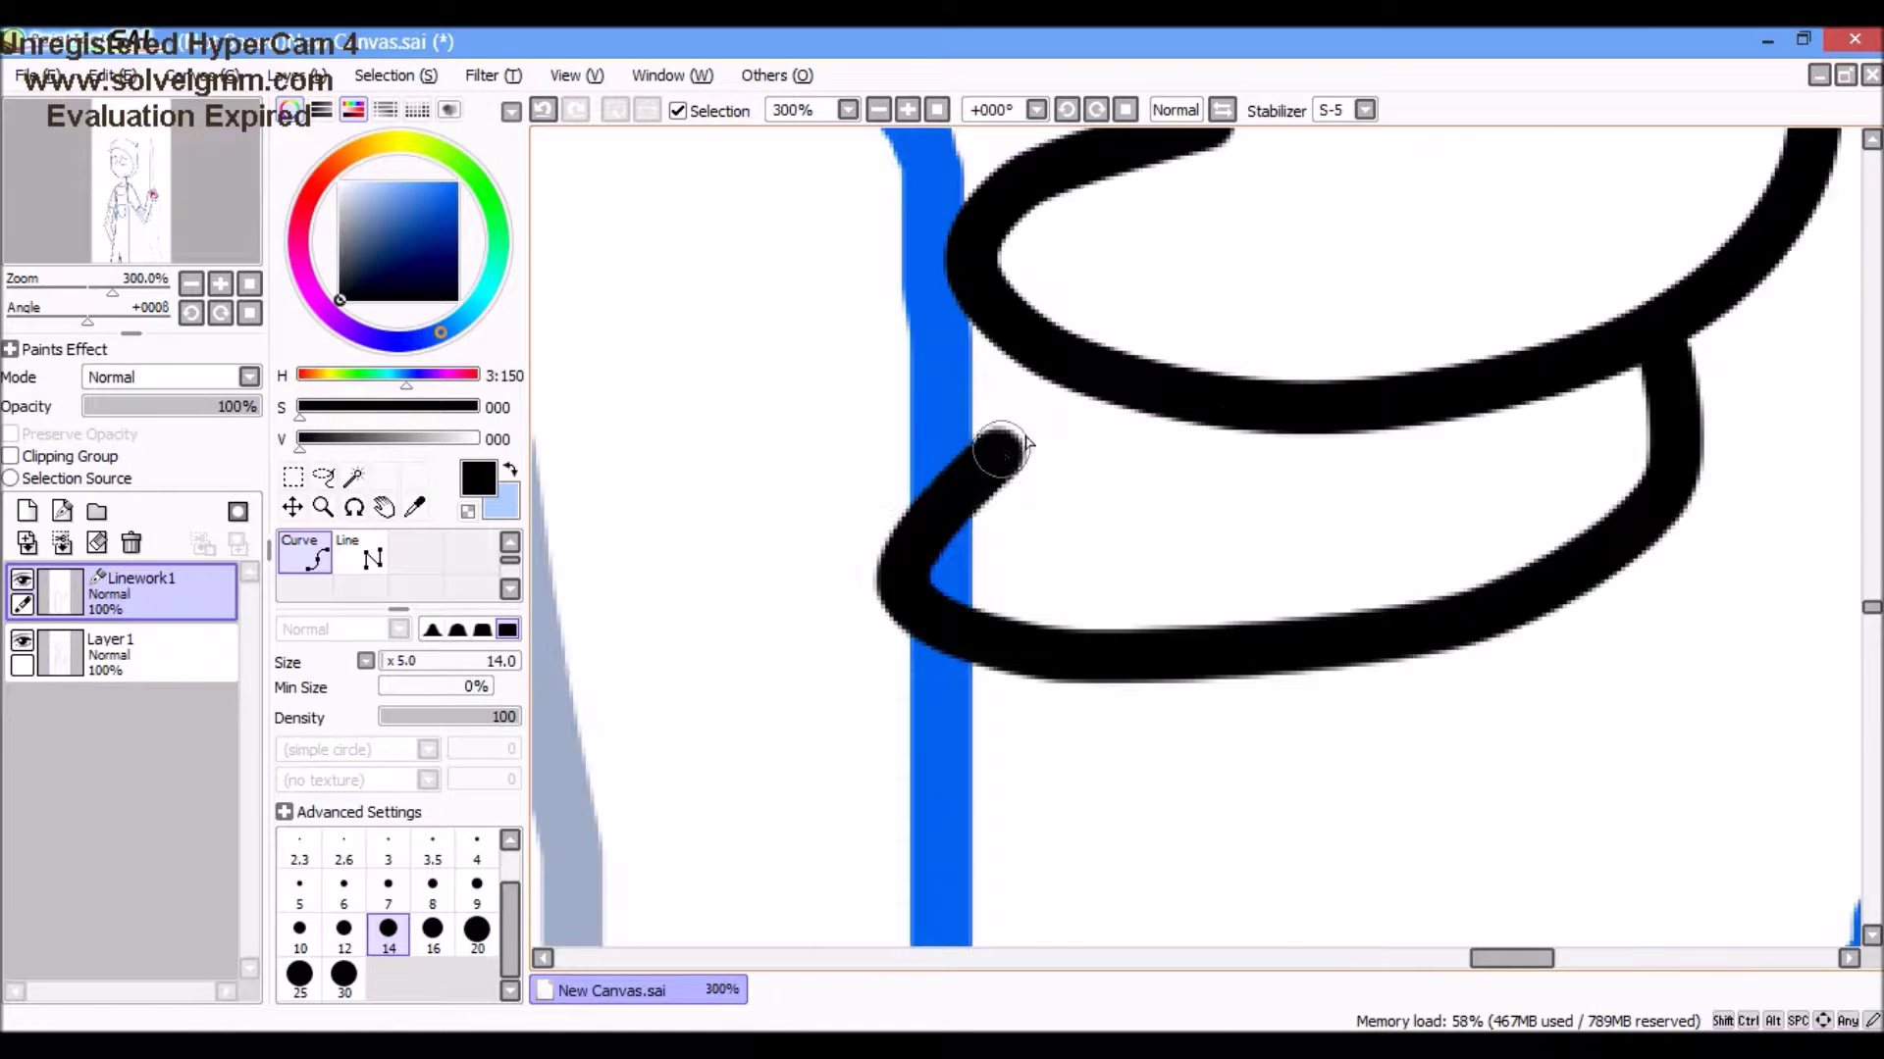
scroll(1010, 441, down, 6)
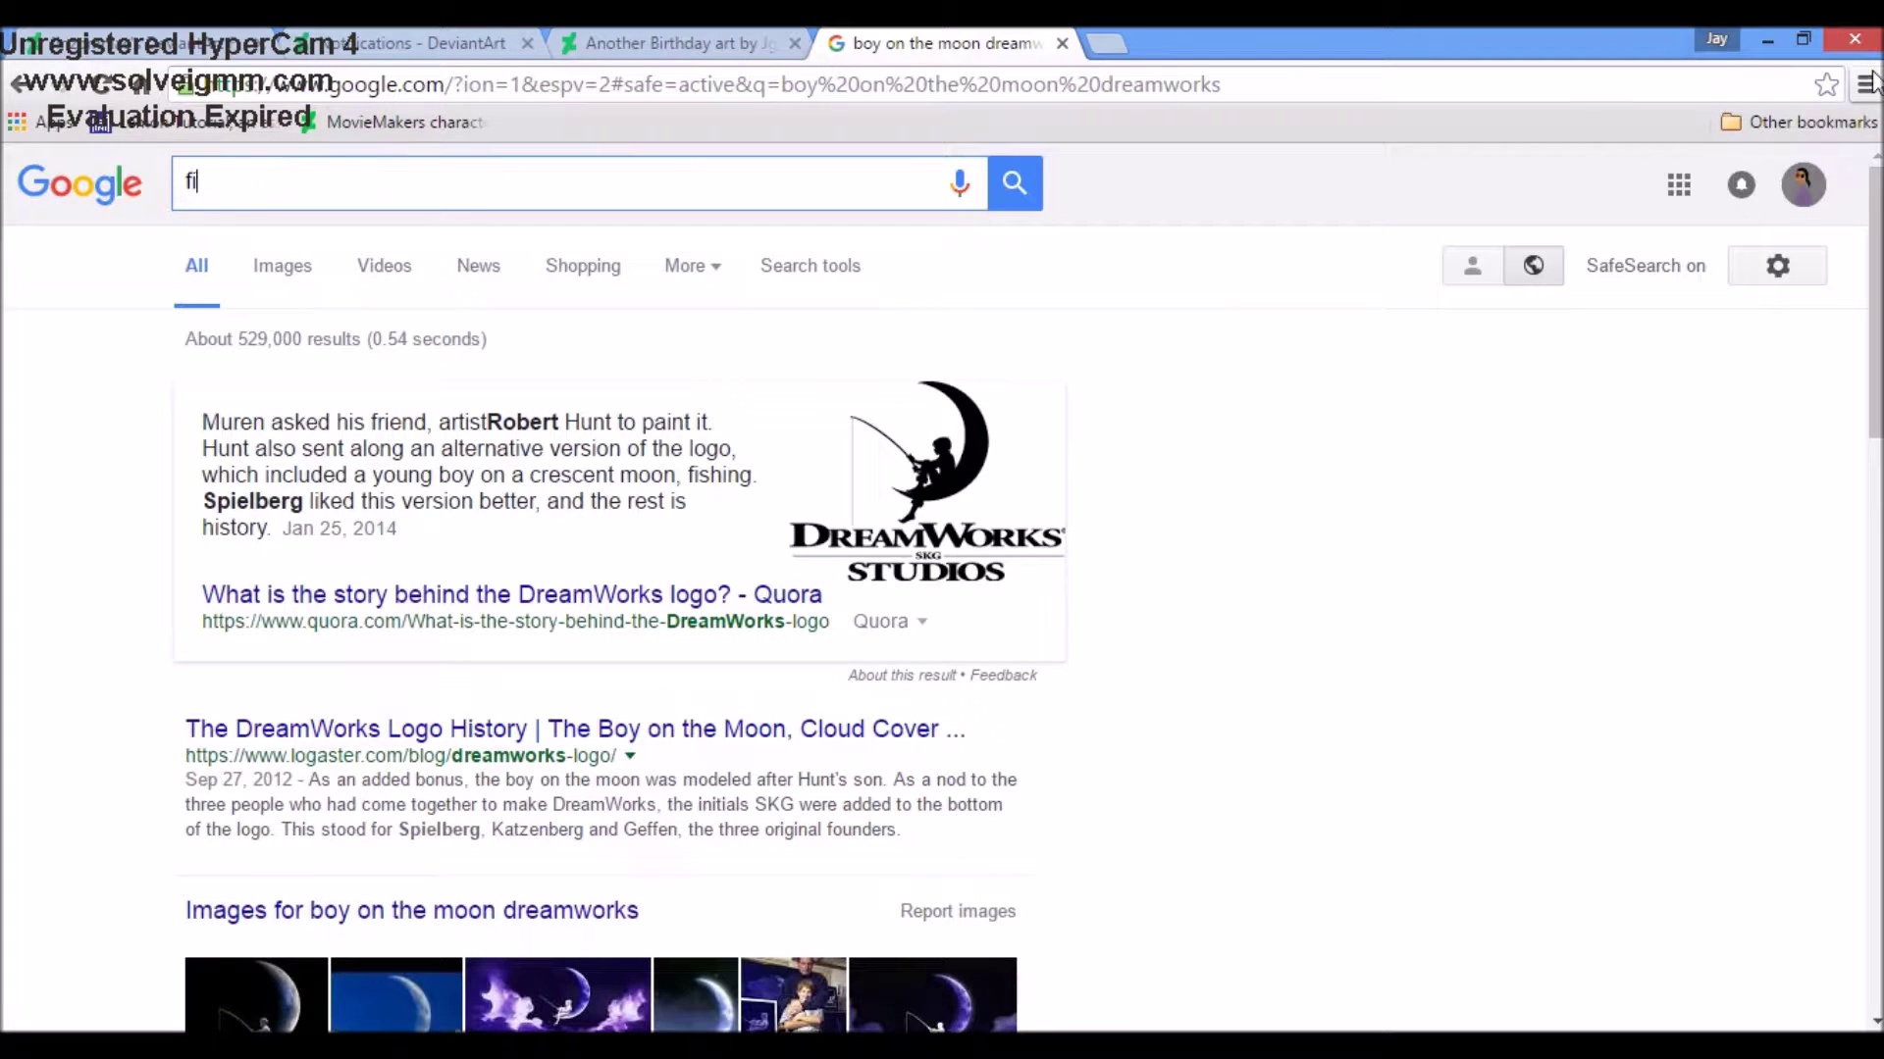
Step: Search Google Images for "fish pole" and open one of the fishing rod results as a reference
text(shp)
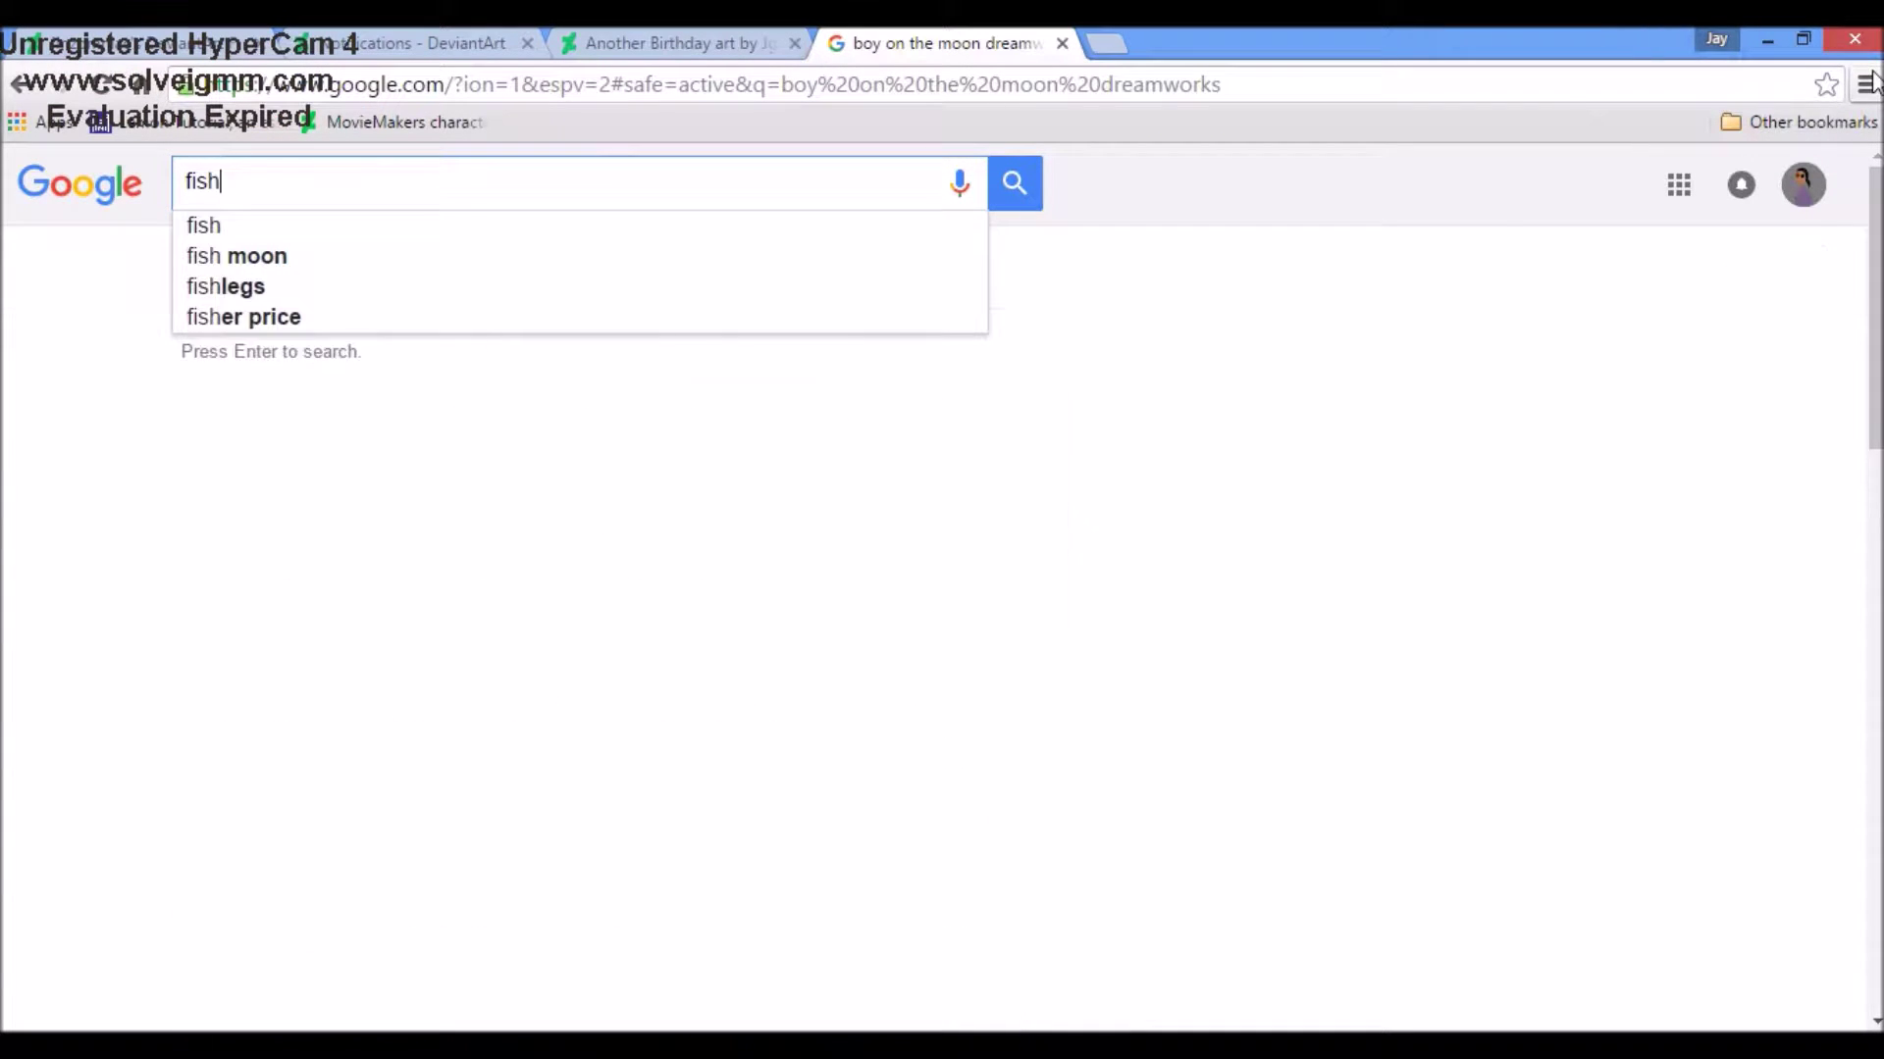
key(BackSpace)
text(p)
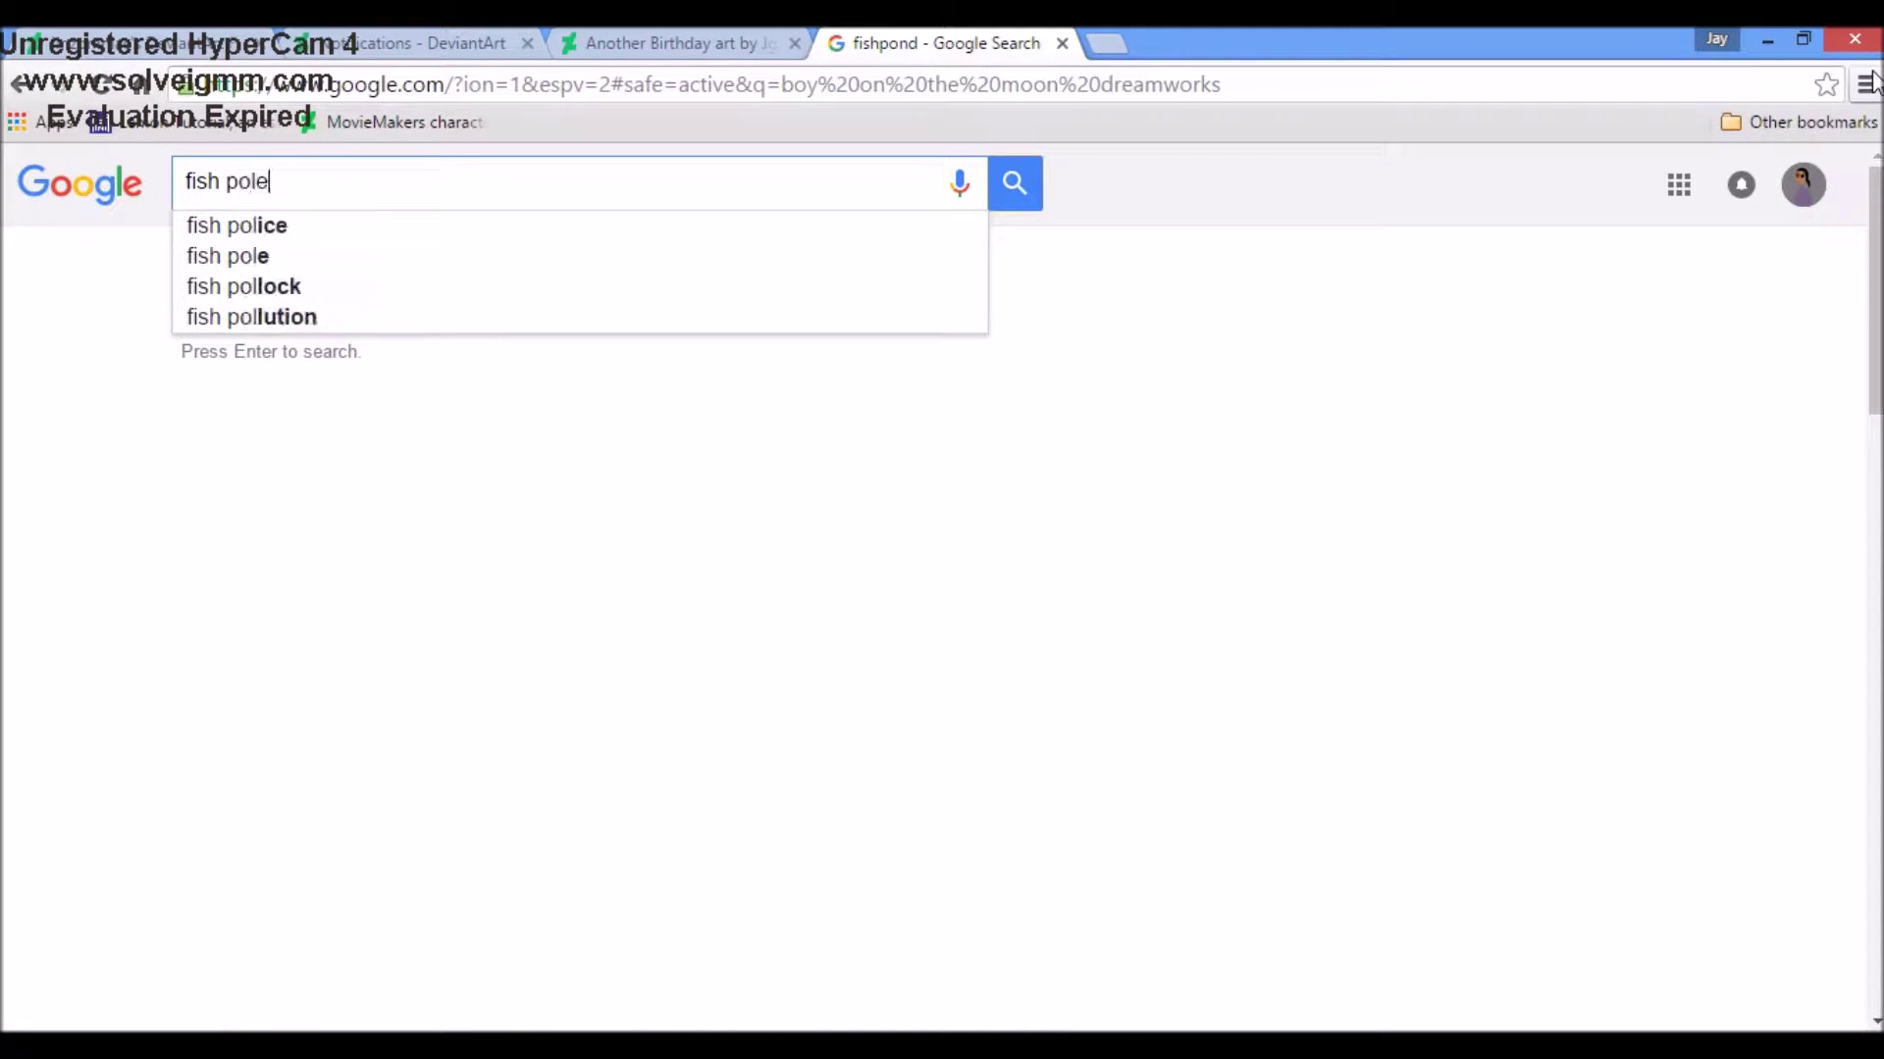
text(ole)
key(Return)
click(411, 285)
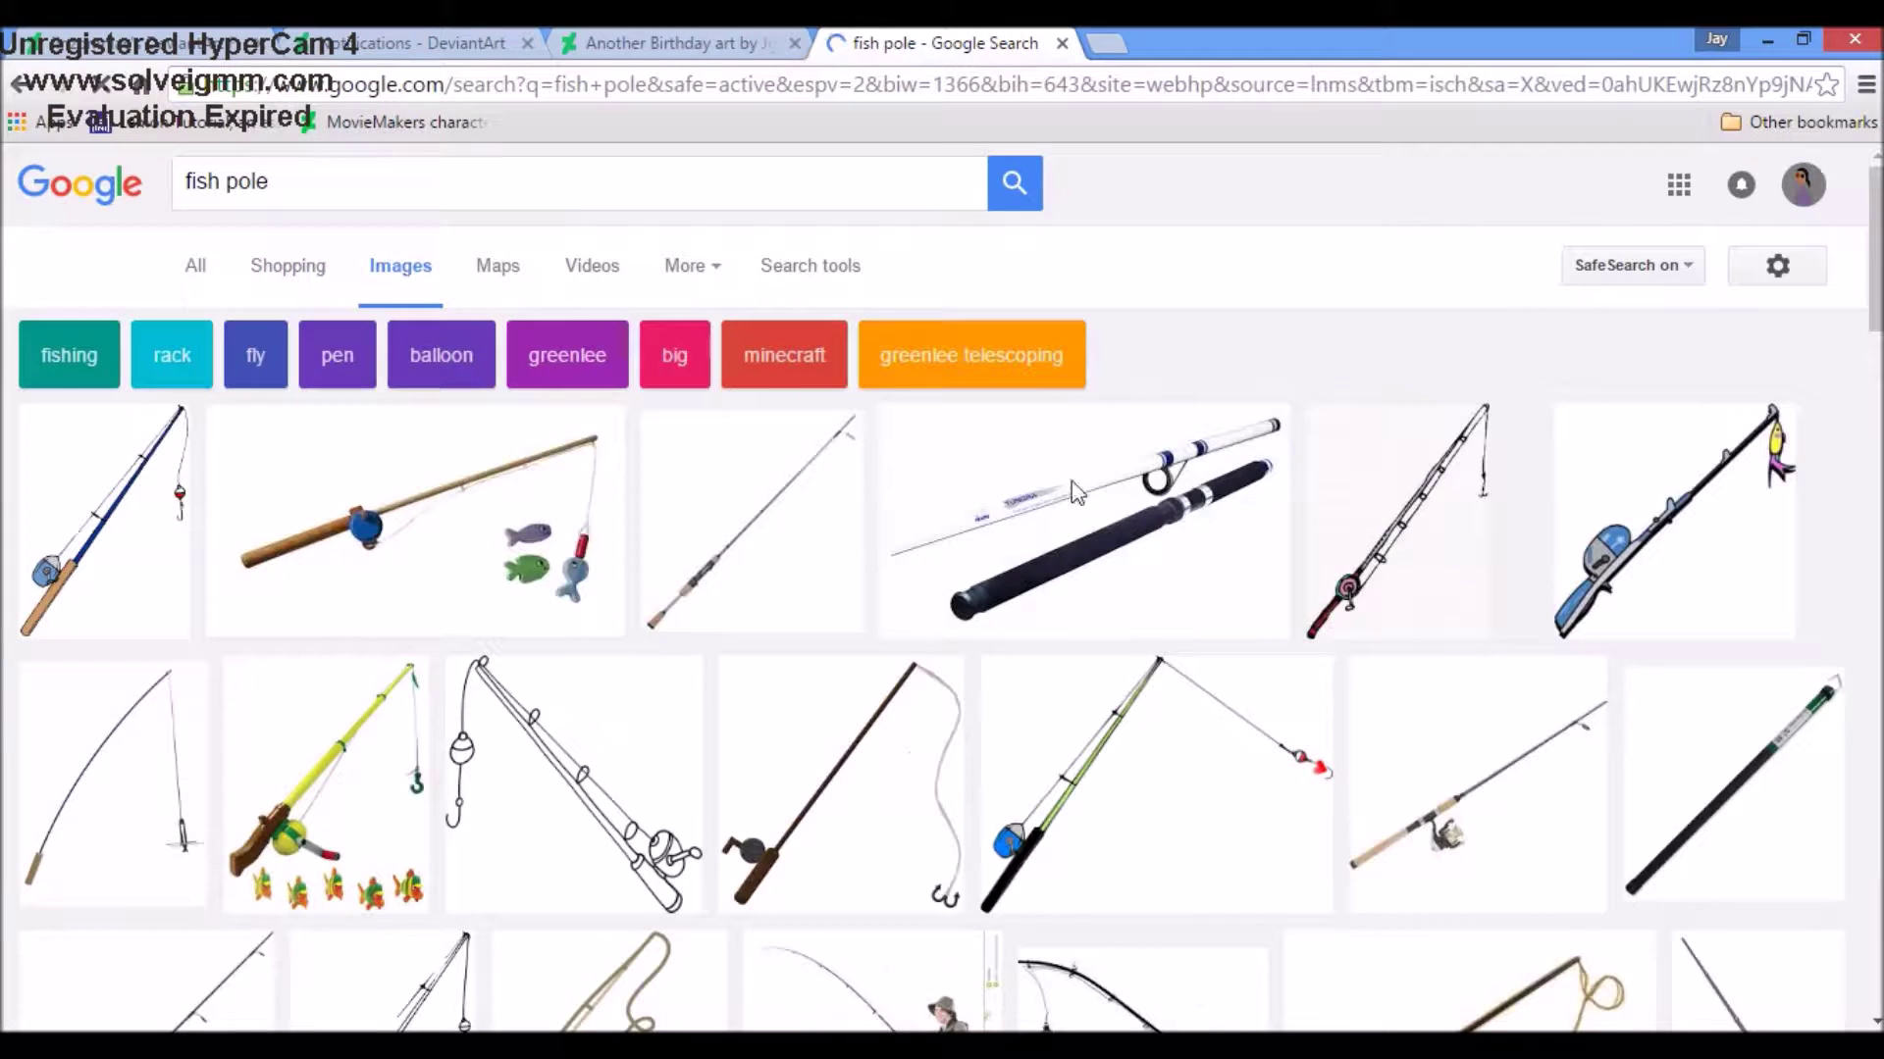
click(475, 550)
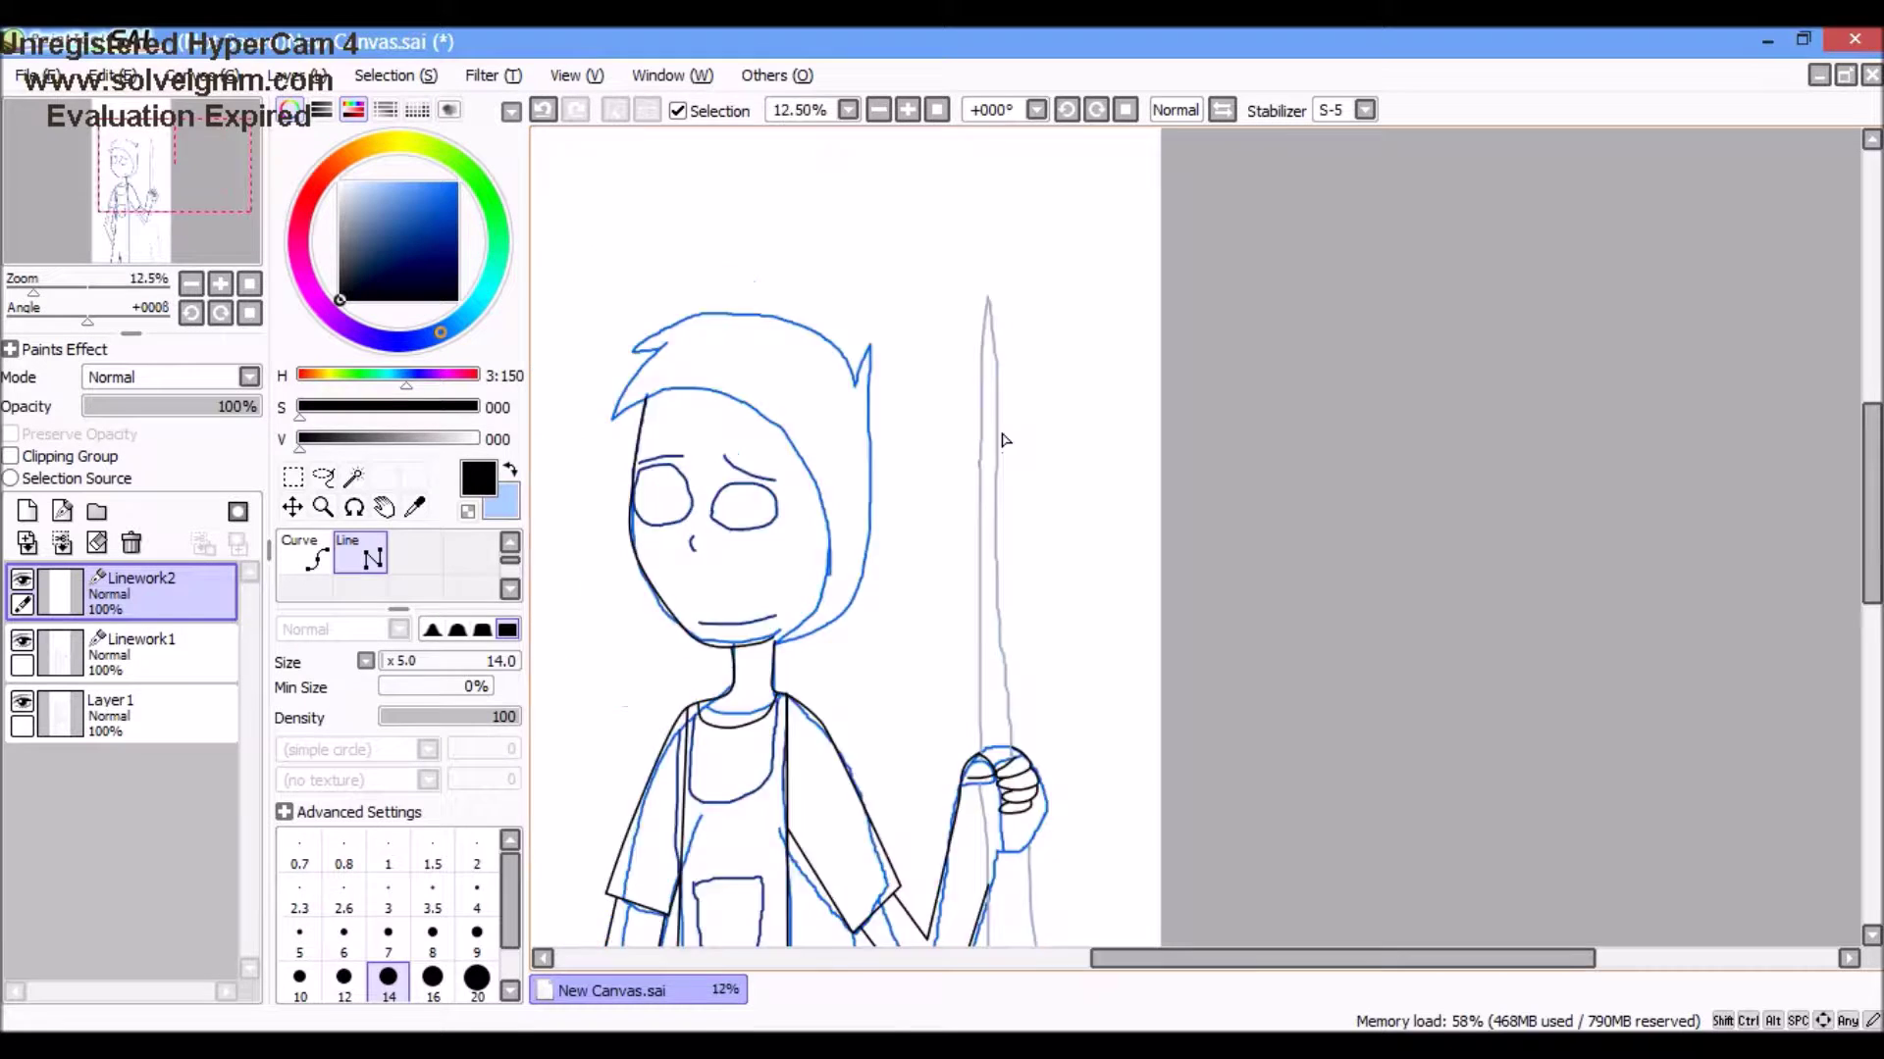
Step: In PaintTool SAI, ink the pole on Linework2 as two long straight lines meeting at a pointed tip, and adjust its control points
scroll(1003, 440, down, 3)
scroll(958, 328, up, 3)
scroll(980, 738, down, 2)
scroll(971, 731, down, 2)
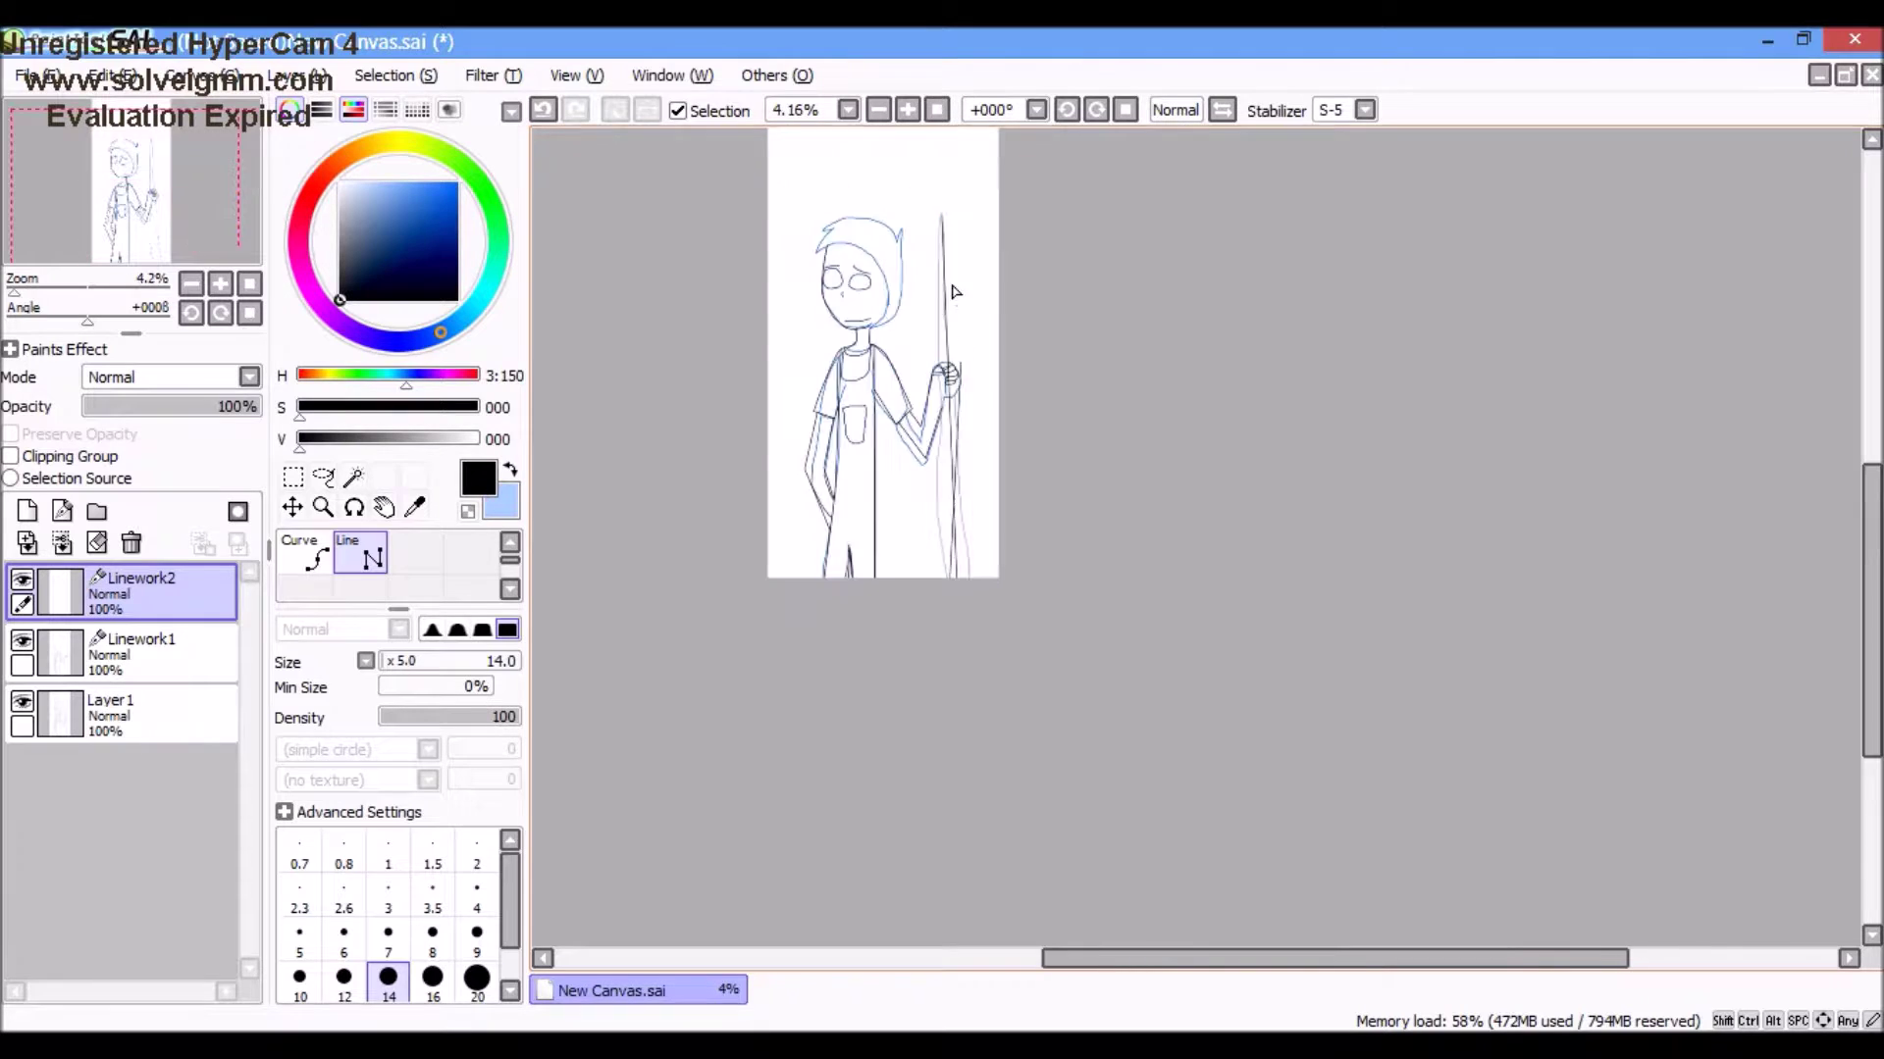
scroll(951, 393, up, 3)
scroll(942, 373, up, 1)
scroll(936, 342, down, 3)
key(ctrl)
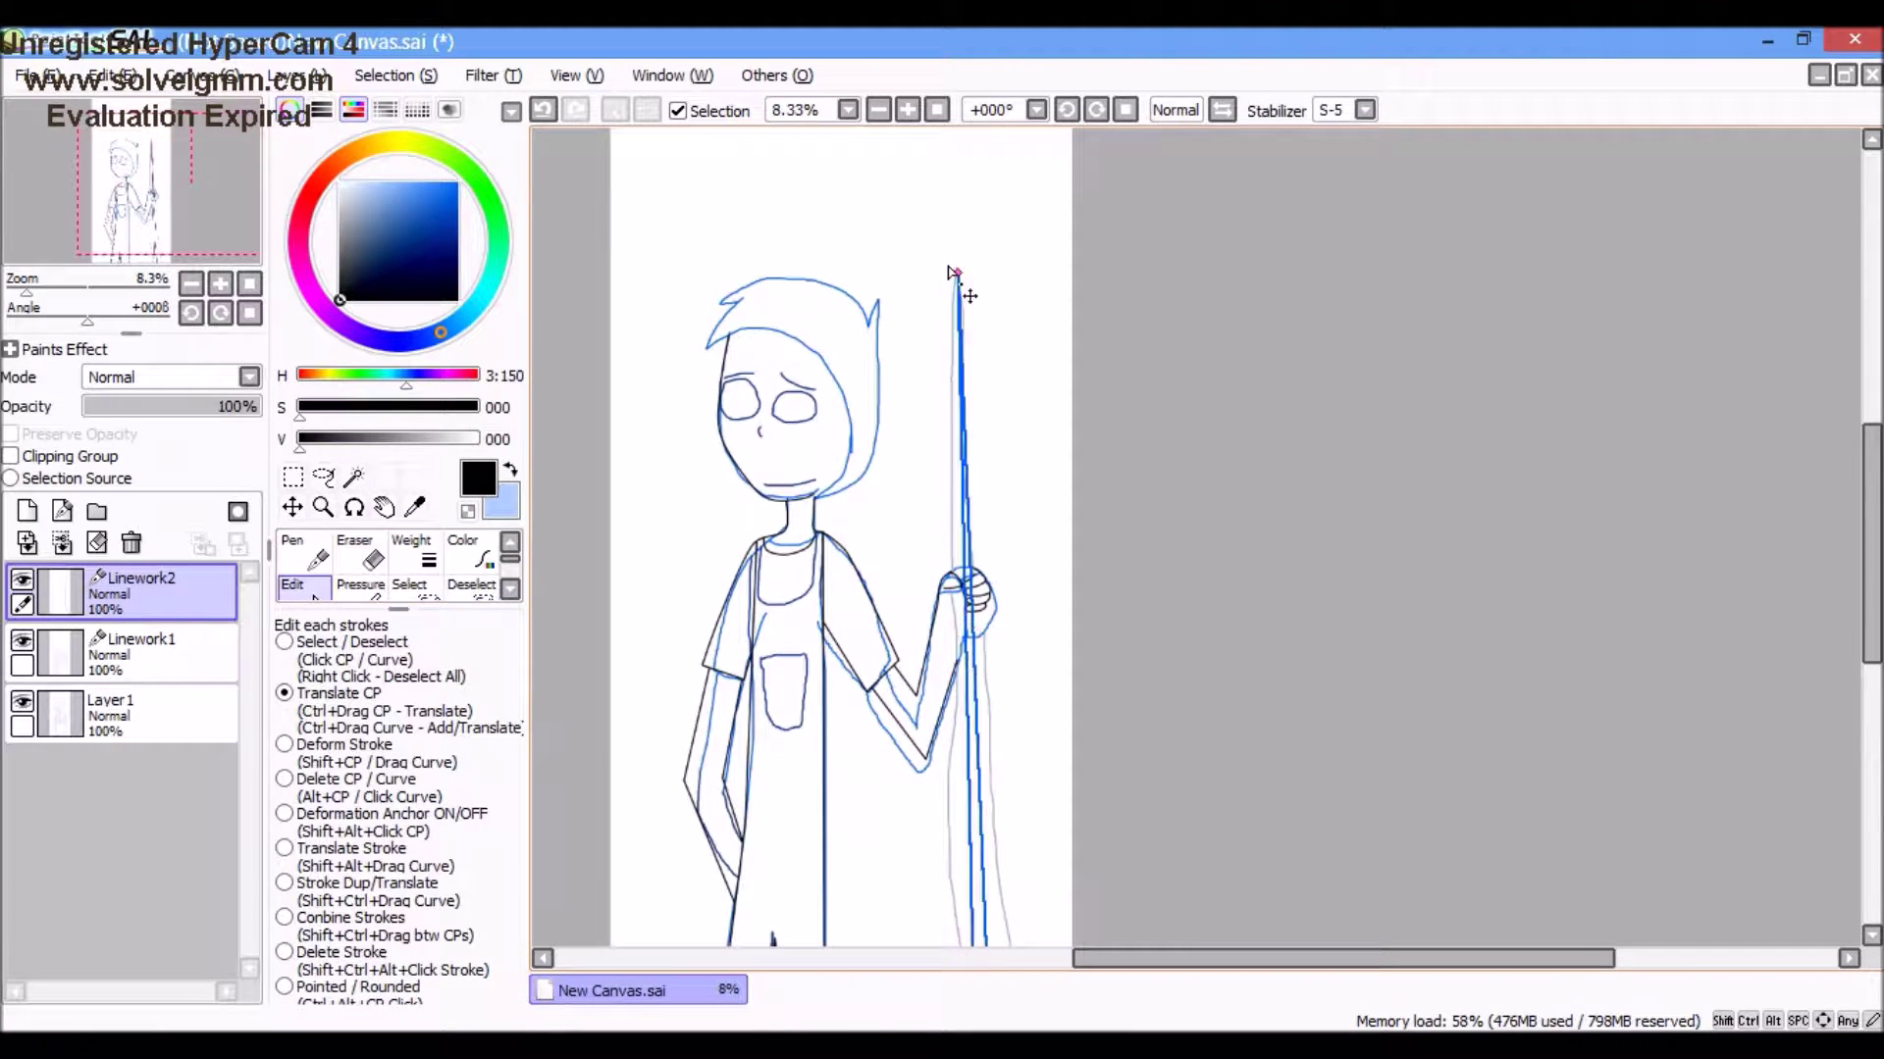
scroll(966, 505, down, 3)
scroll(945, 510, down, 1)
Step: Erase the pole lines where they pass behind the thumb and curled fingers, using the size 40 Eraser
scroll(999, 402, up, 5)
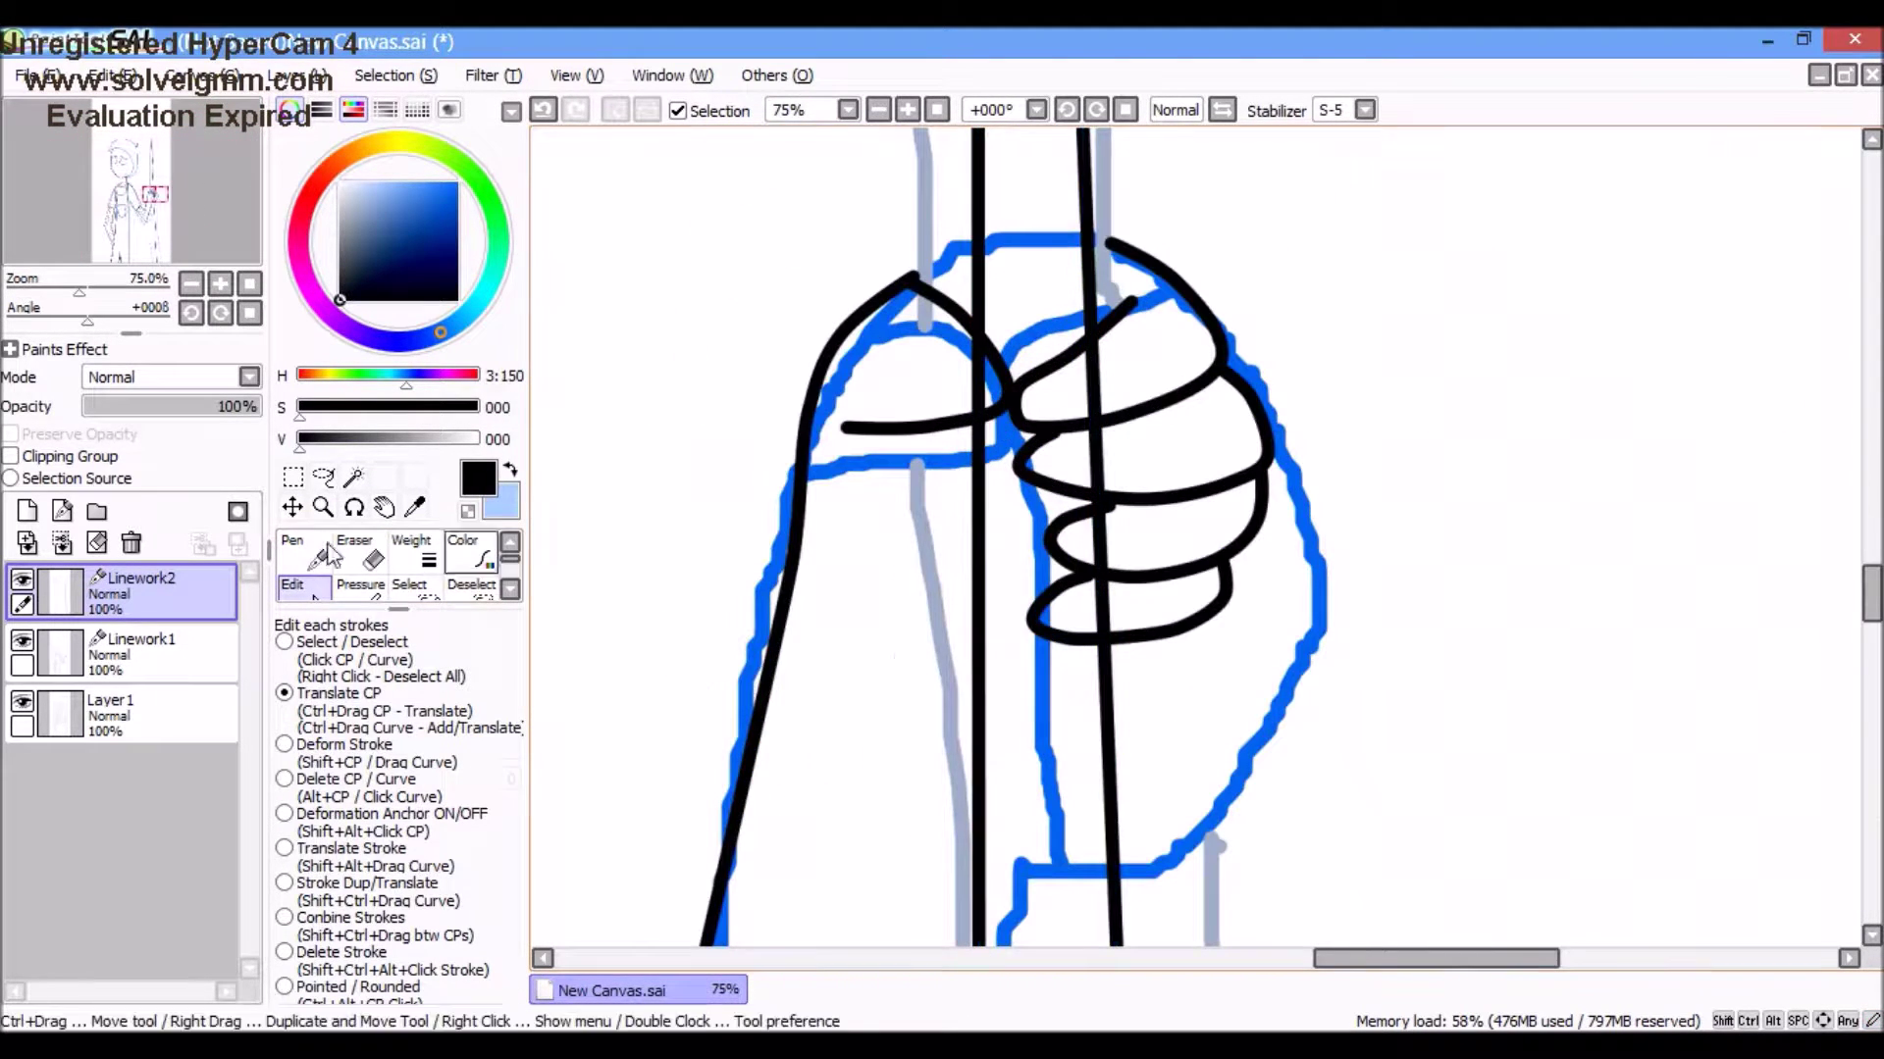
key(e)
scroll(1459, 520, down, 2)
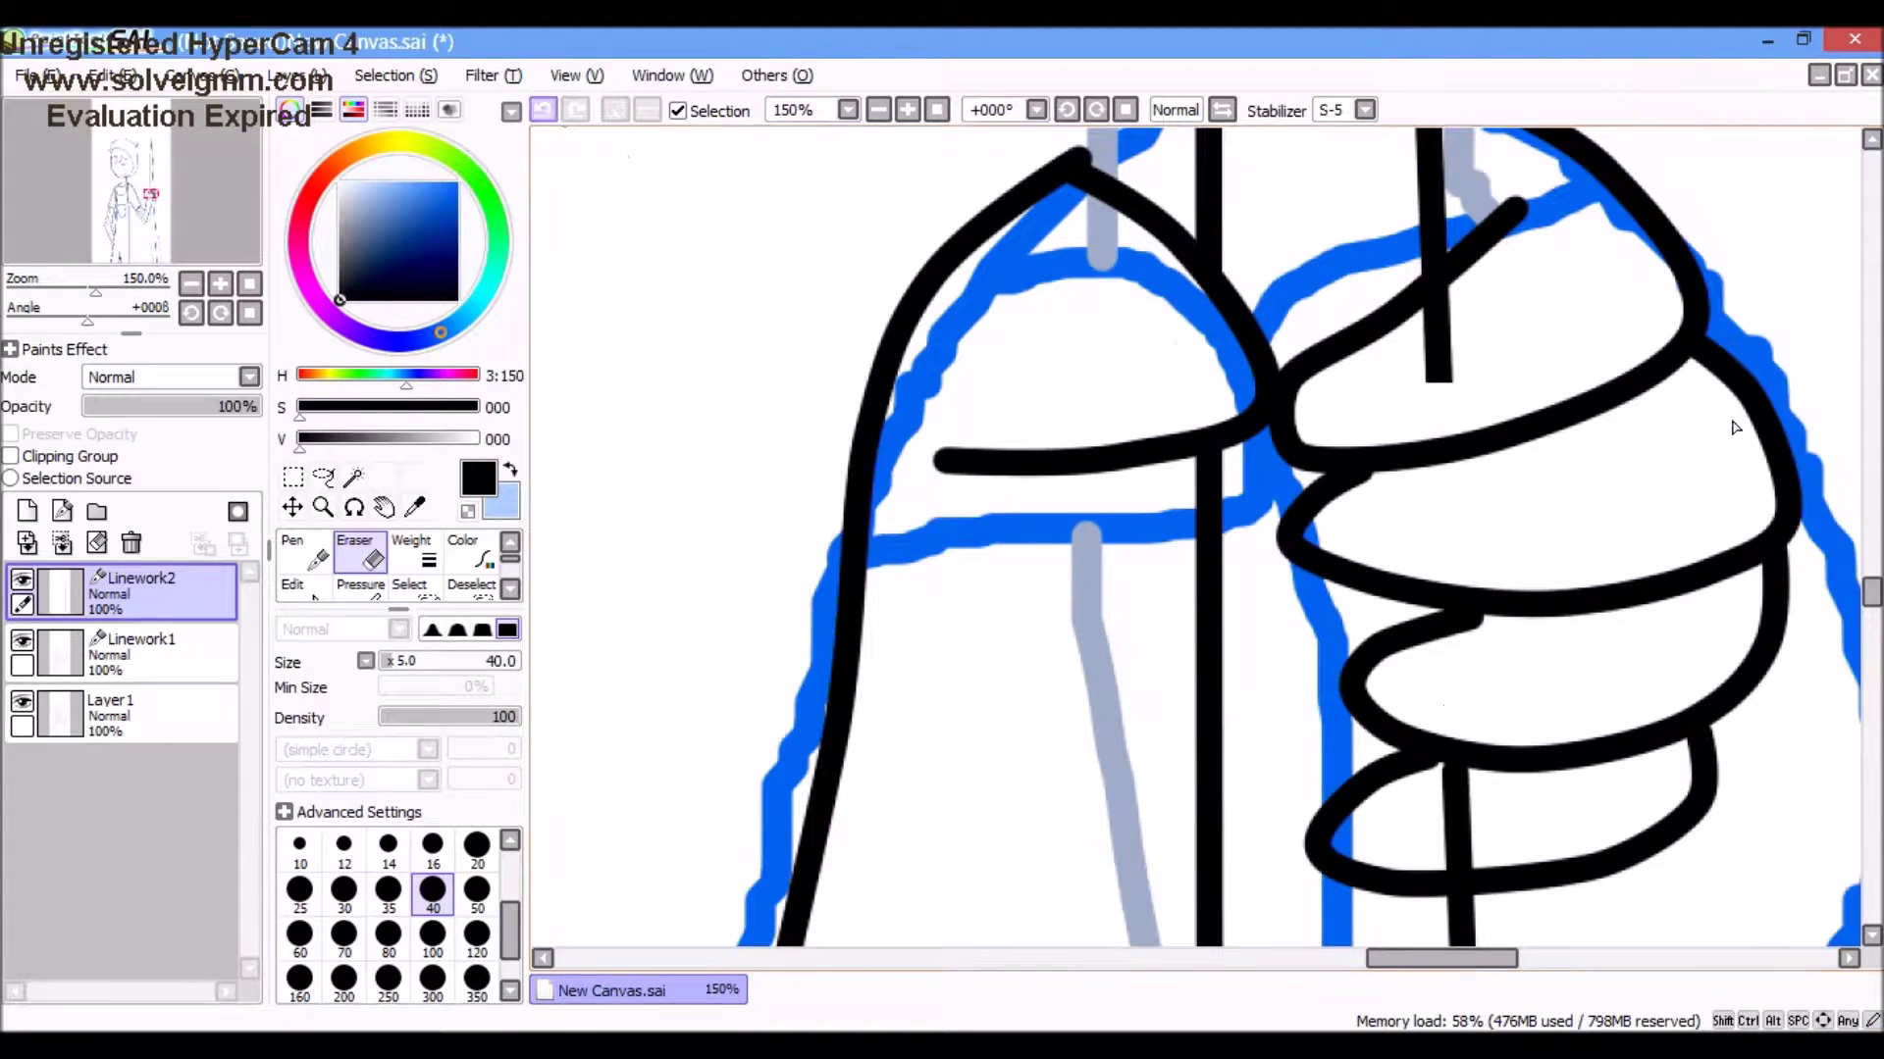
scroll(1449, 603, down, 1)
scroll(1275, 491, down, 3)
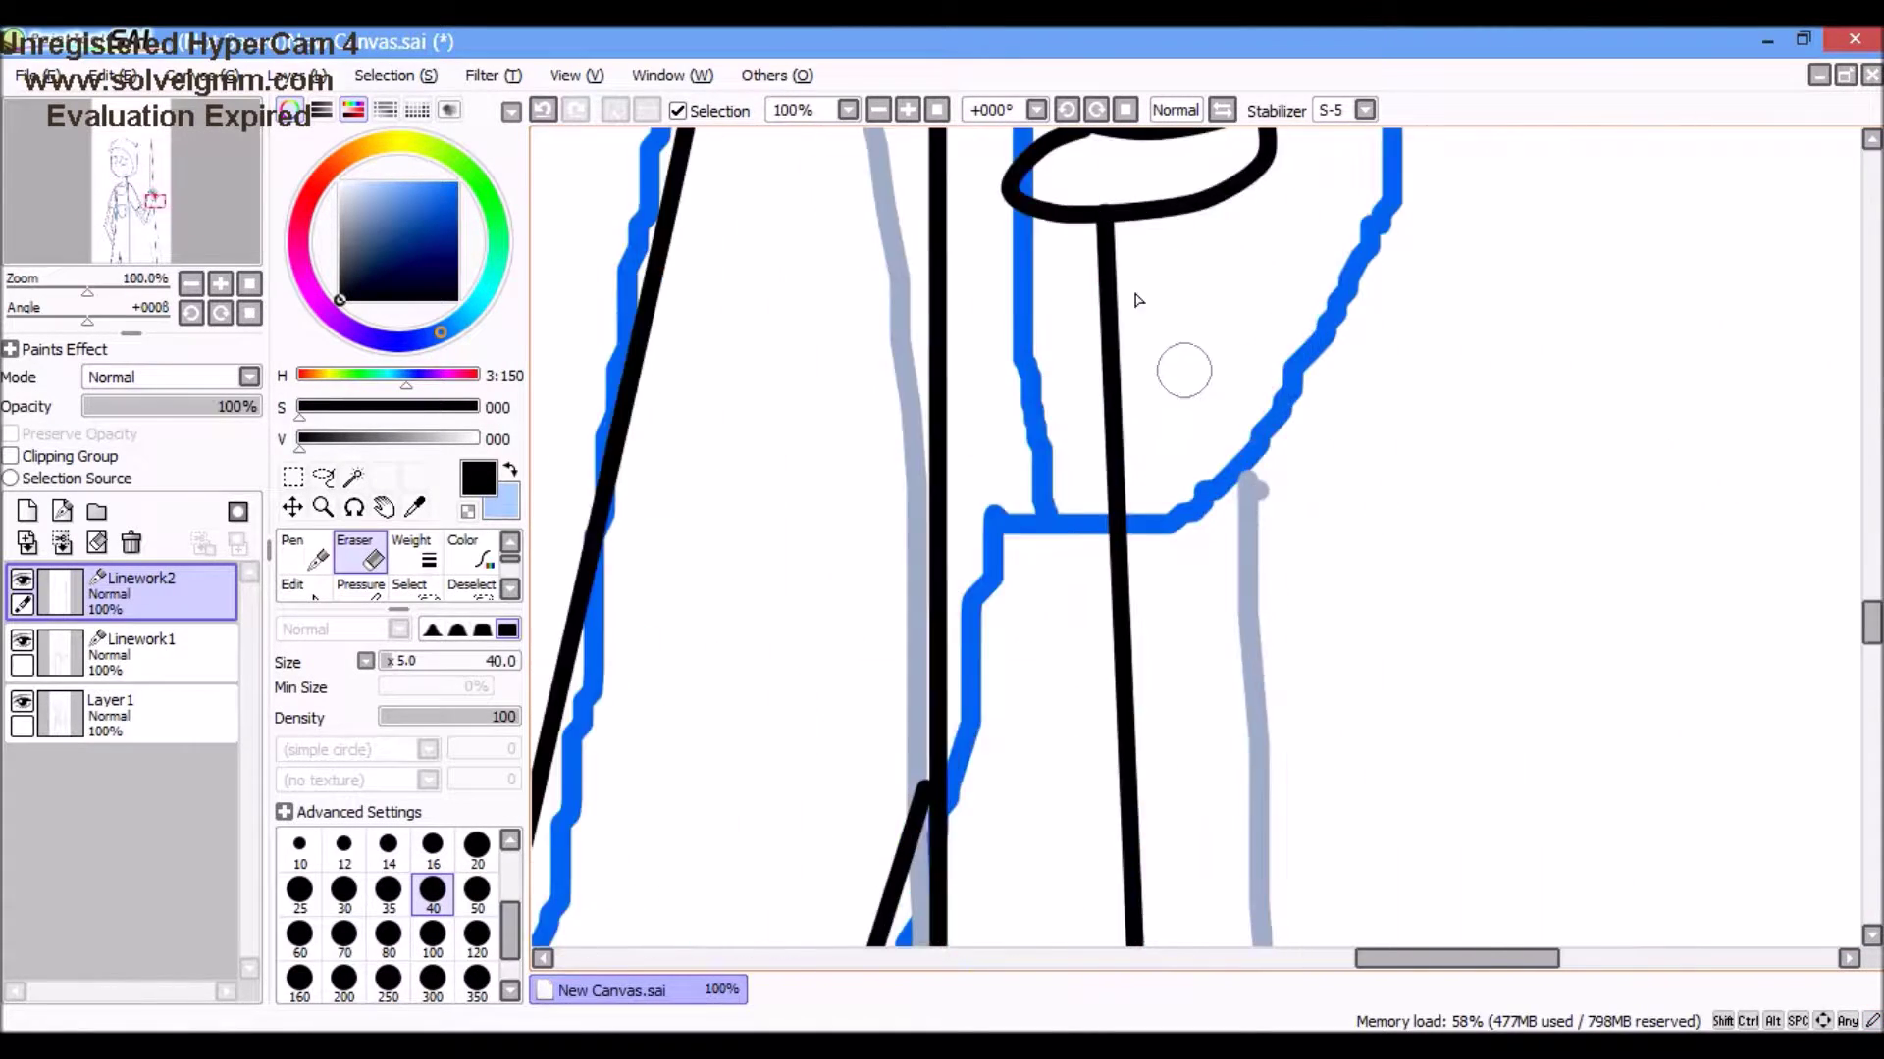
Step: On Linework1, move the control points at the raised forearm's end and along the hanging arm's inner edge to clean up the strokes
scroll(1079, 490, up, 5)
click(319, 595)
click(142, 648)
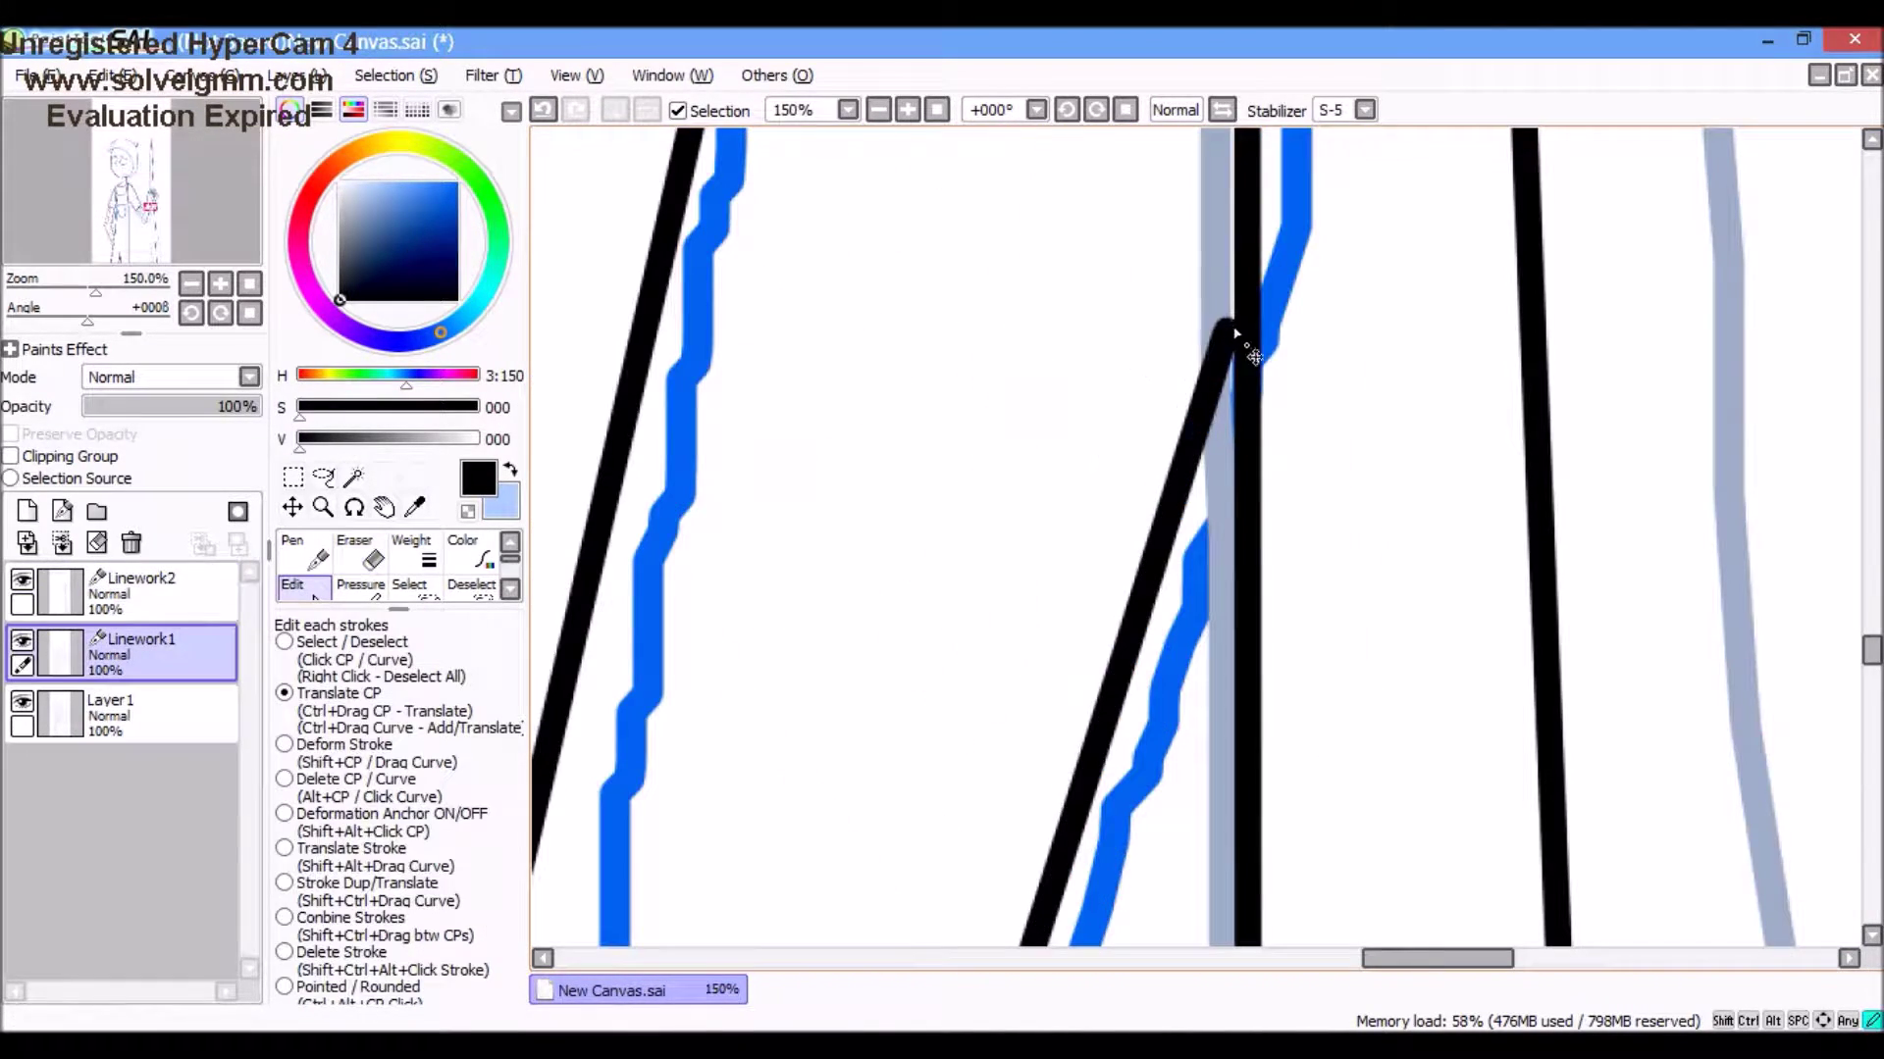
scroll(1274, 233, down, 4)
scroll(1273, 233, up, 3)
scroll(363, 587, down, 1)
scroll(998, 598, up, 2)
mouse_move(998, 598)
mouse_down()
mouse_move(1040, 569)
mouse_move(981, 628)
mouse_up()
scroll(1131, 493, down, 8)
scroll(1043, 526, up, 1)
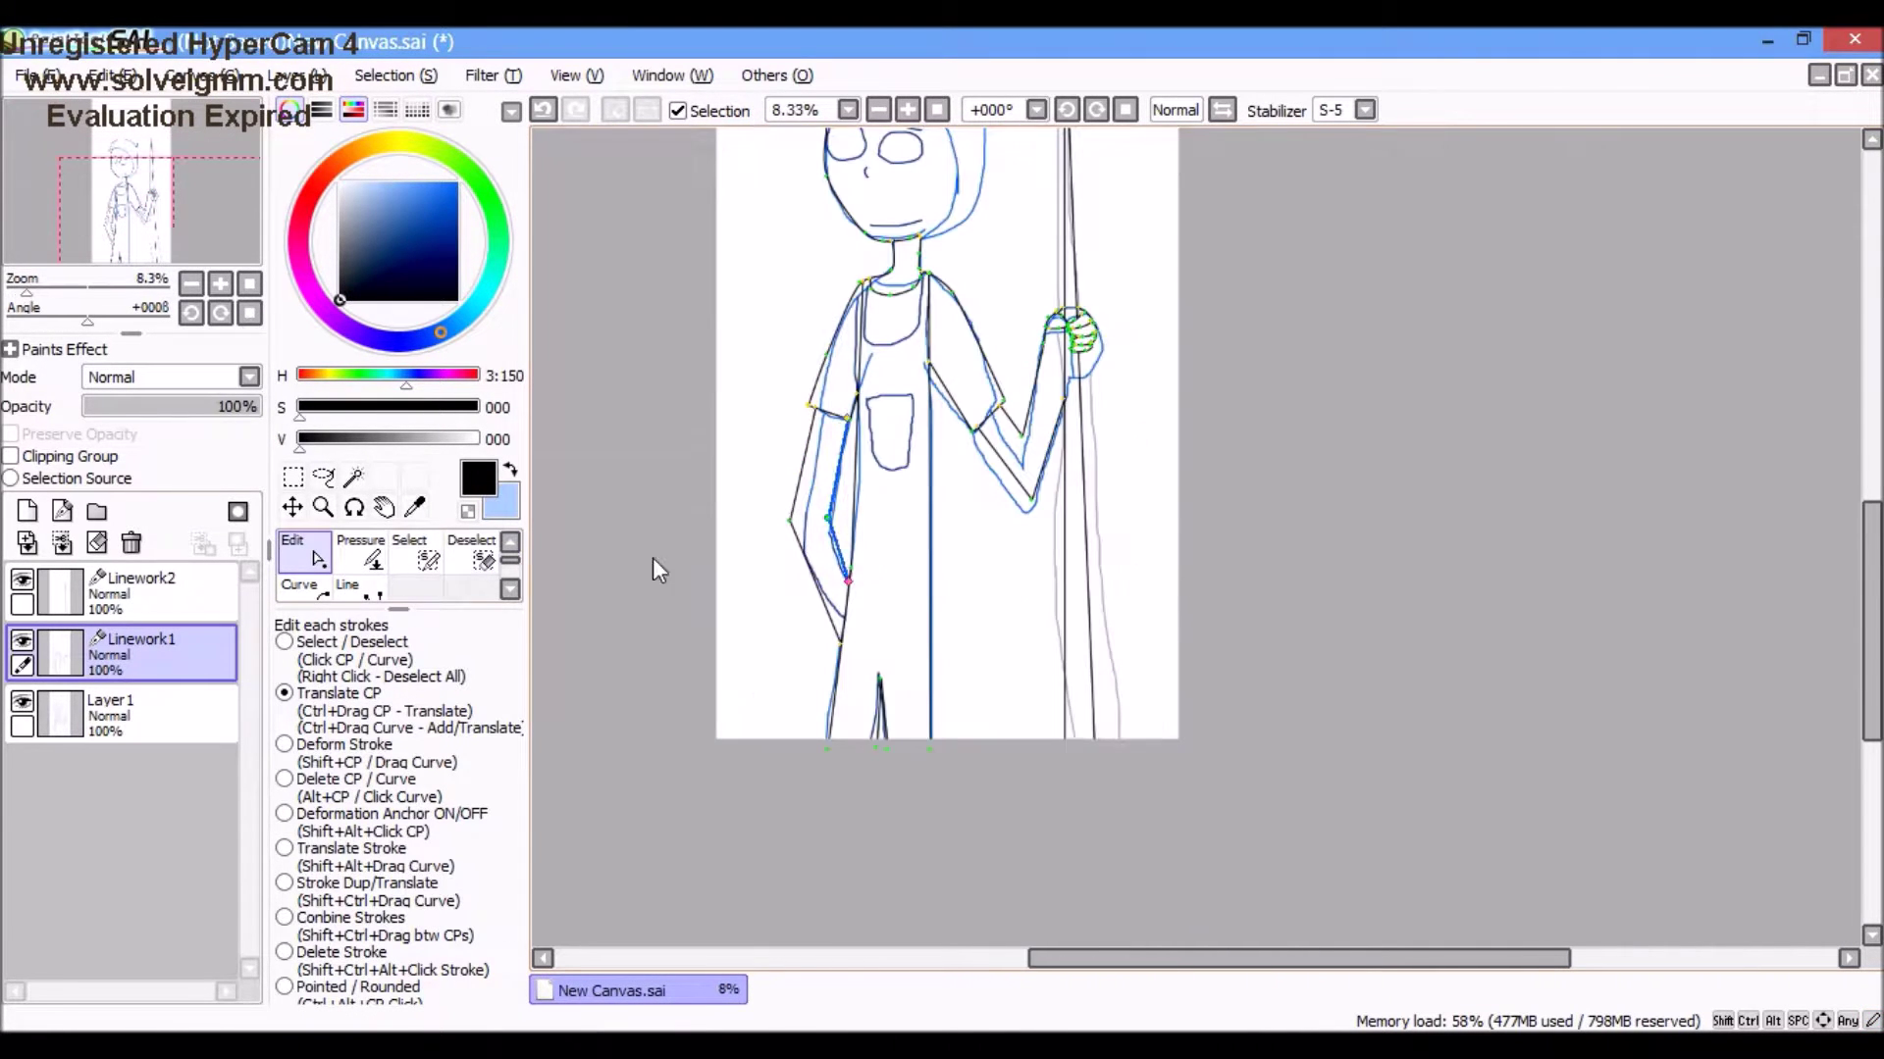
Step: Add a new linework layer above Linework2 and draw a short dark grey curved band across the upper pole
click(346, 588)
click(133, 588)
scroll(1072, 454, down, 2)
scroll(1043, 370, up, 5)
scroll(907, 287, down, 1)
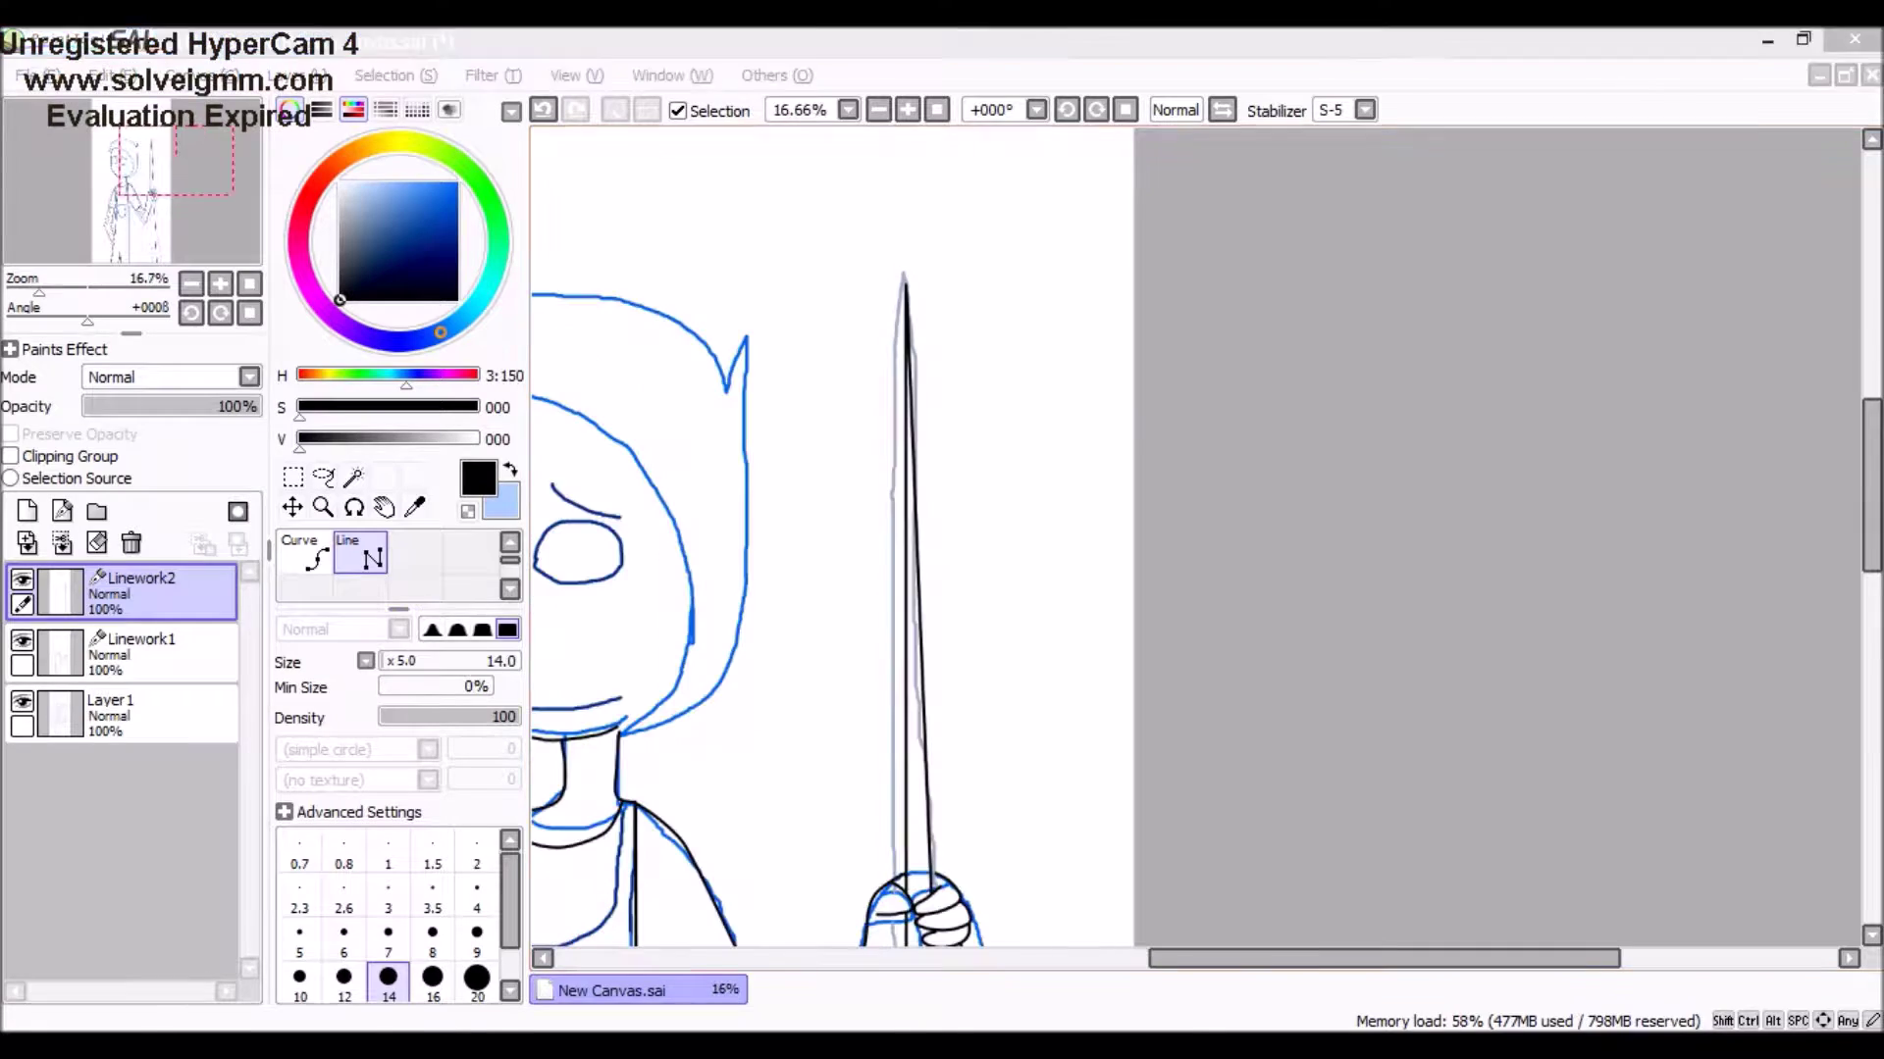
key(alt+Tab)
scroll(727, 790, down, 2)
key(alt+Tab)
scroll(964, 505, up, 2)
key(ctrl+shift+n)
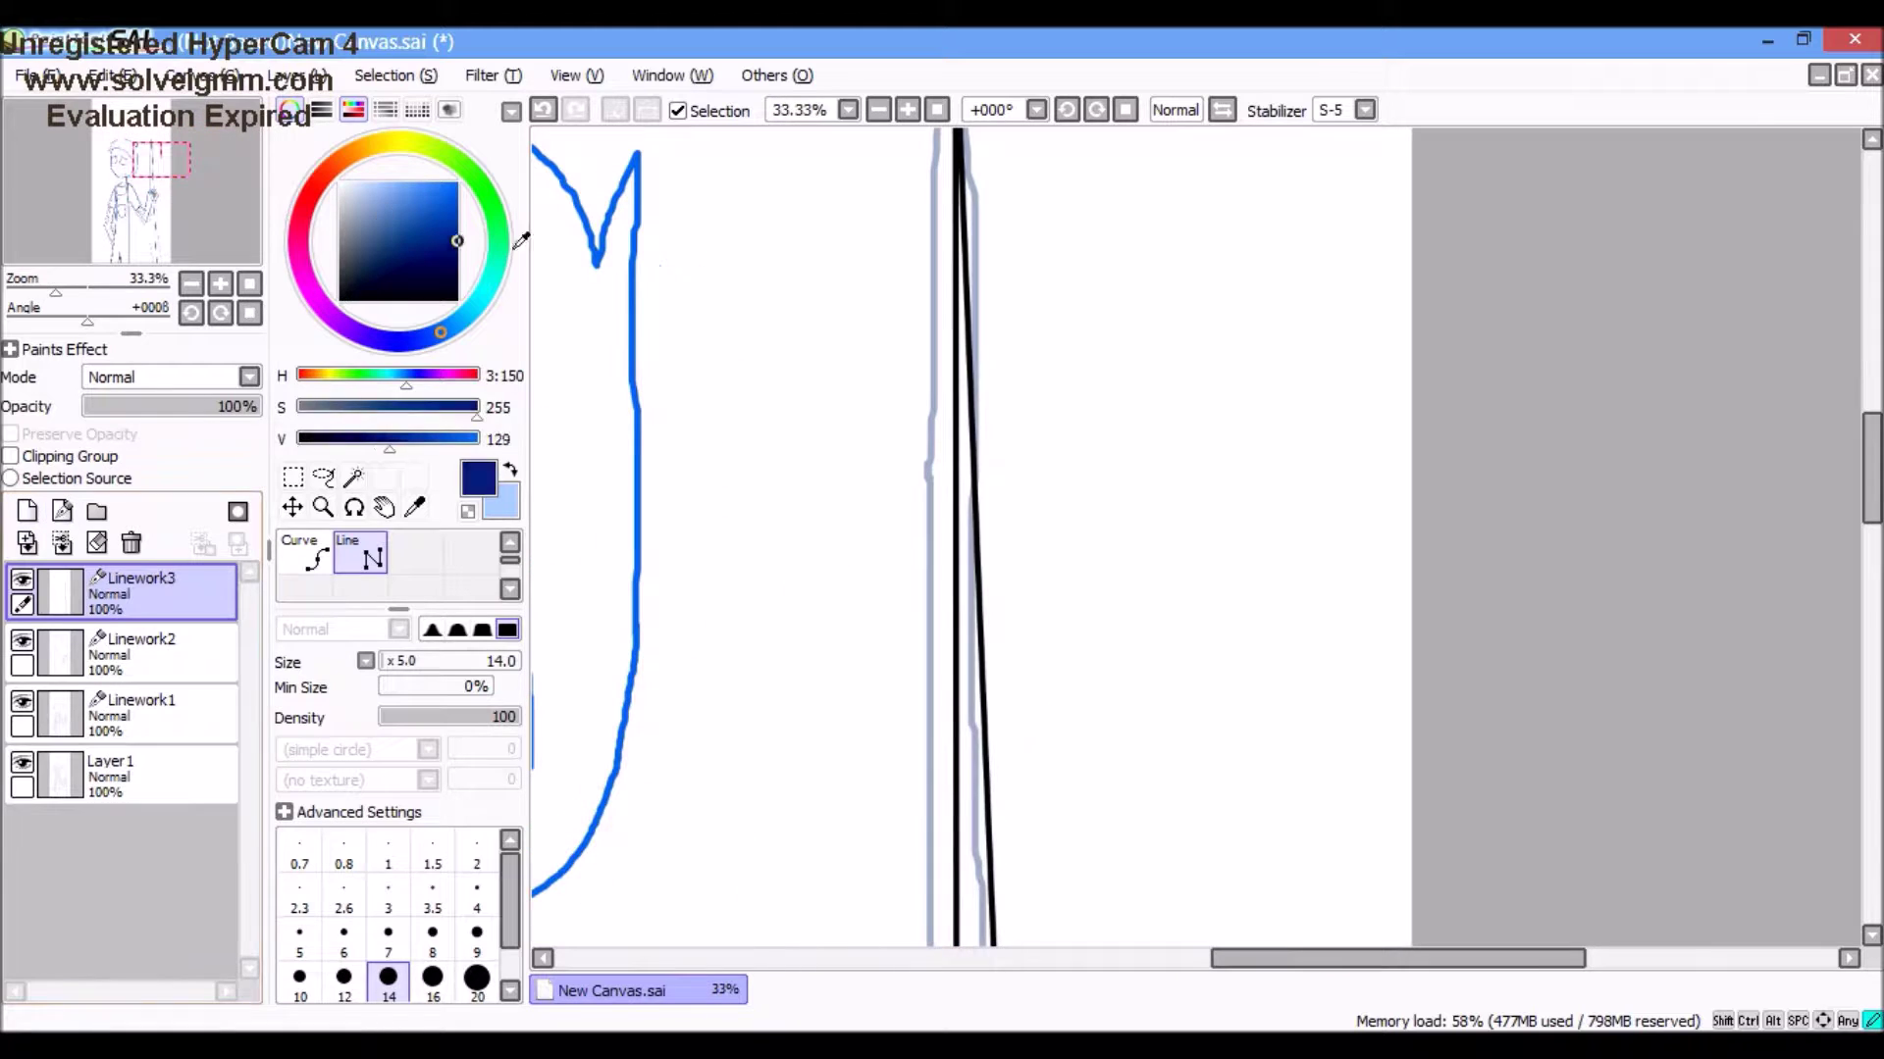
click(304, 555)
scroll(904, 442, up, 4)
click(993, 459)
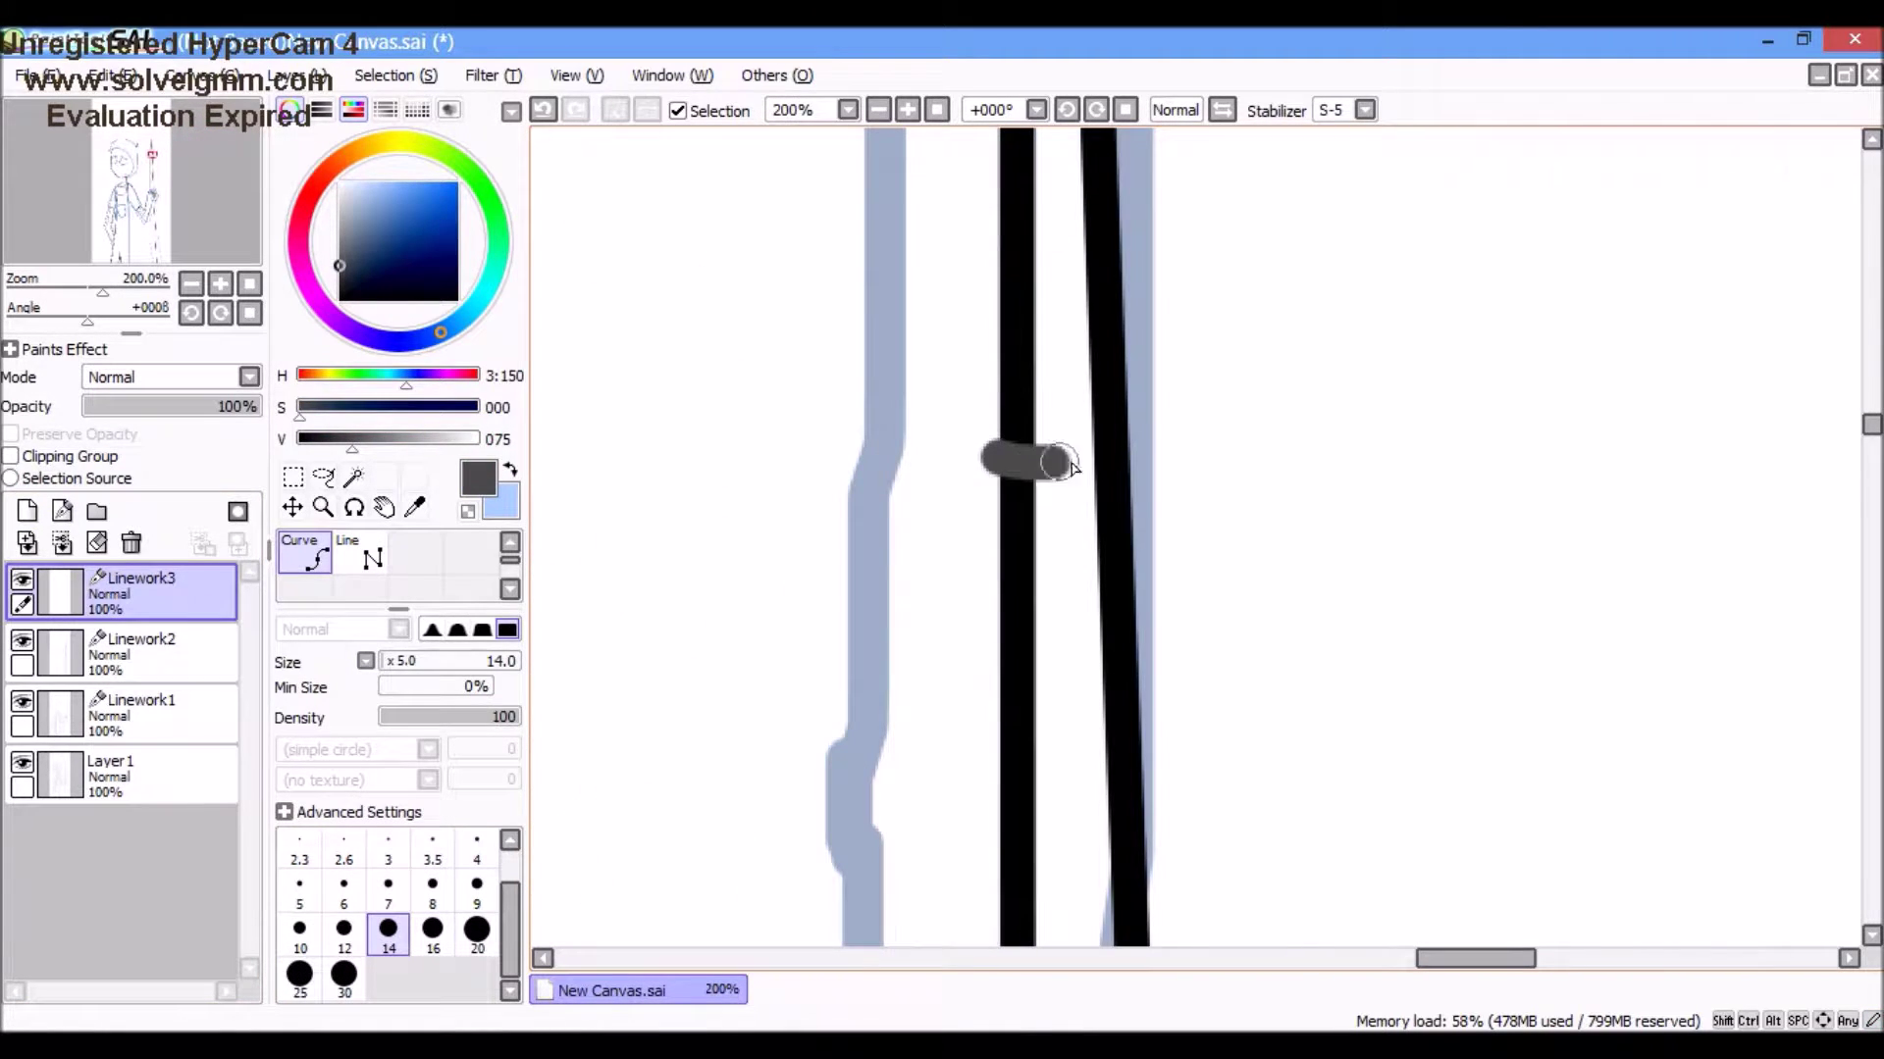
Step: Duplicate the band's layer, move the copy lower on the pole and reshape its curve to span both edges
key(v)
scroll(879, 438, down, 8)
scroll(879, 437, up, 7)
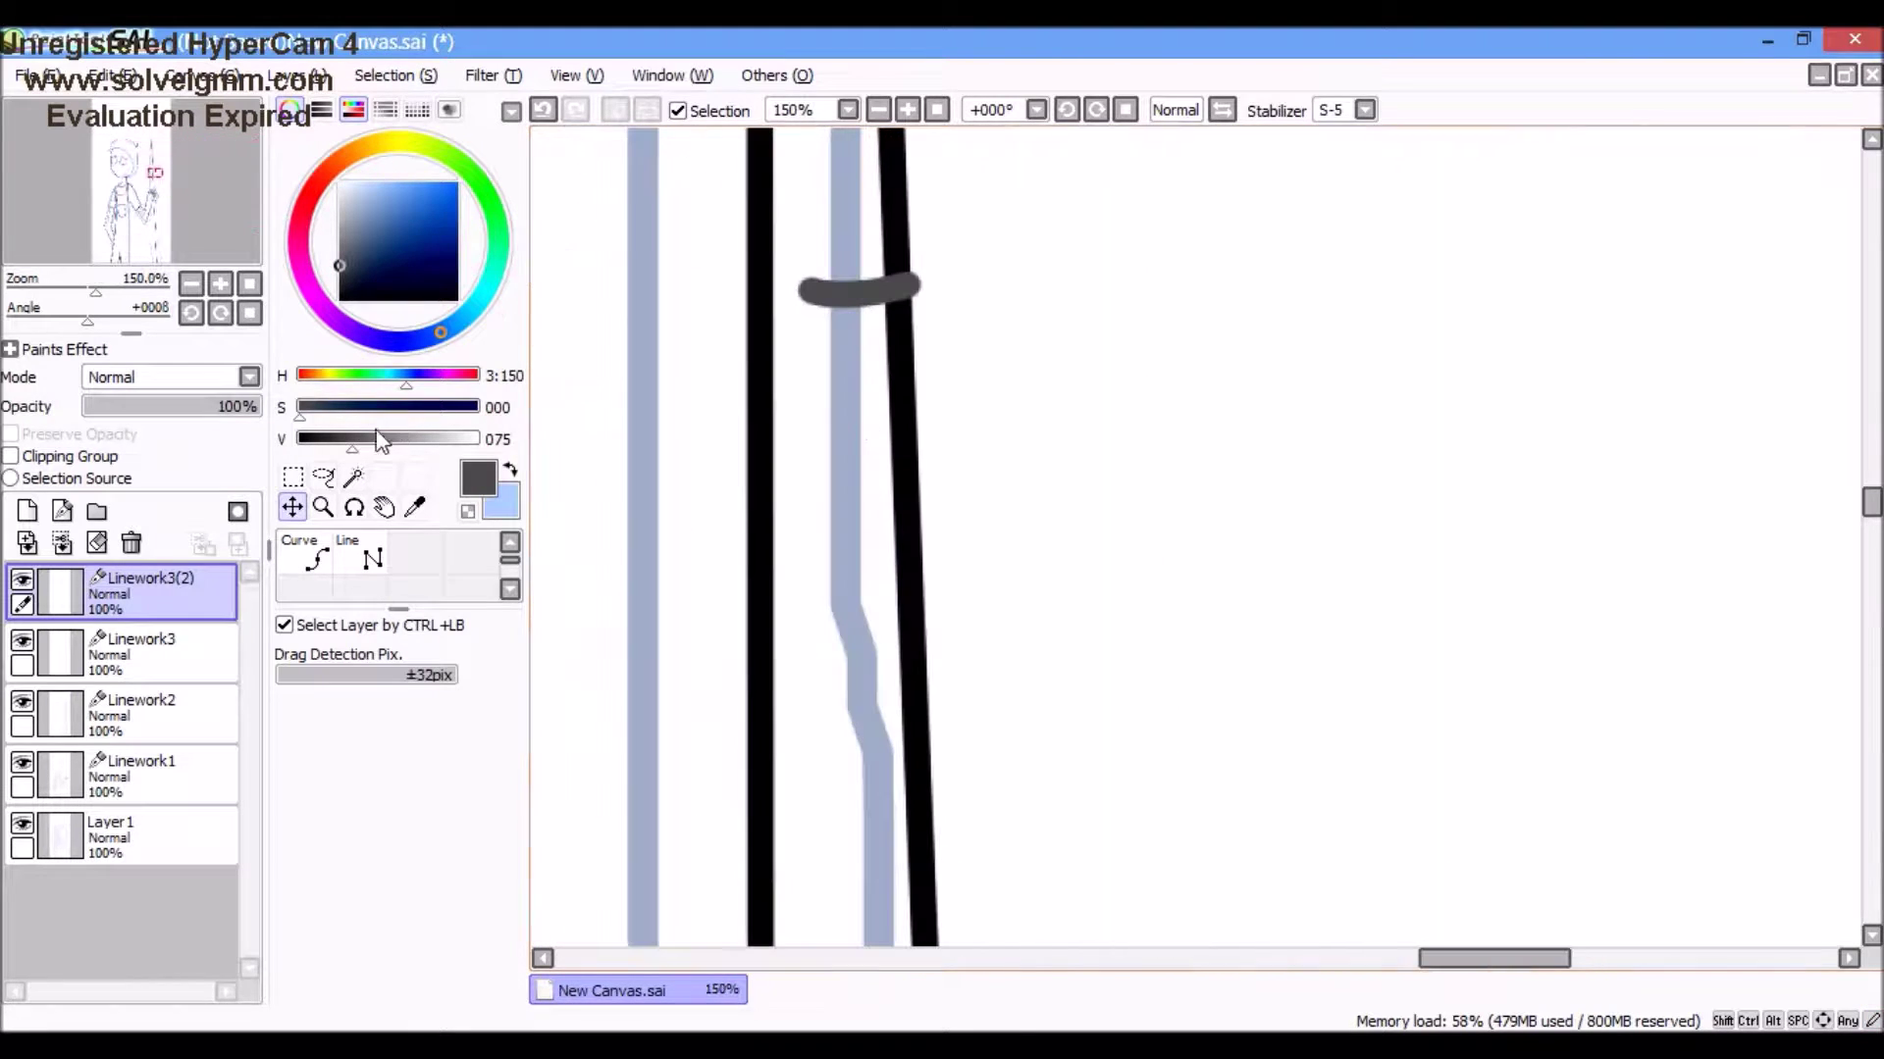
click(291, 567)
scroll(857, 310, up, 2)
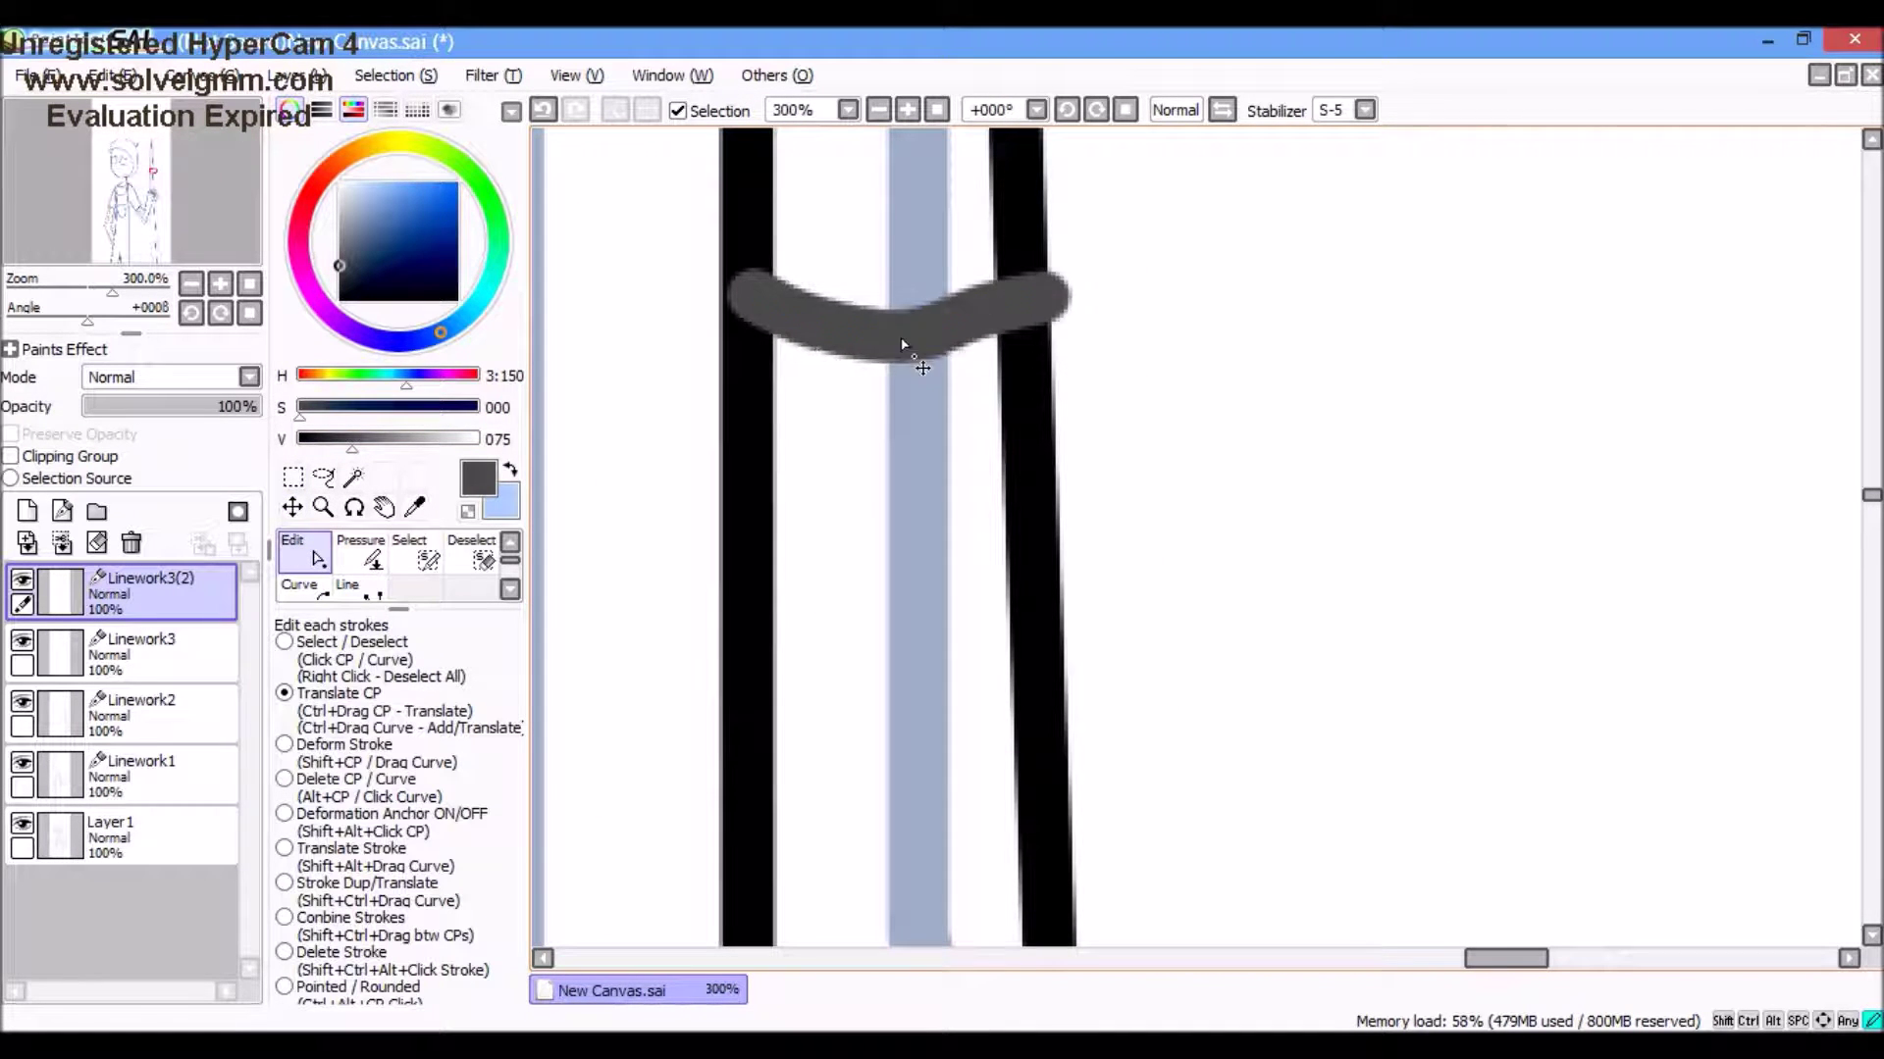
Step: Duplicate the second band's layer, place the copy just above the hand and bend it into a deeper, wider curve
scroll(797, 337, down, 9)
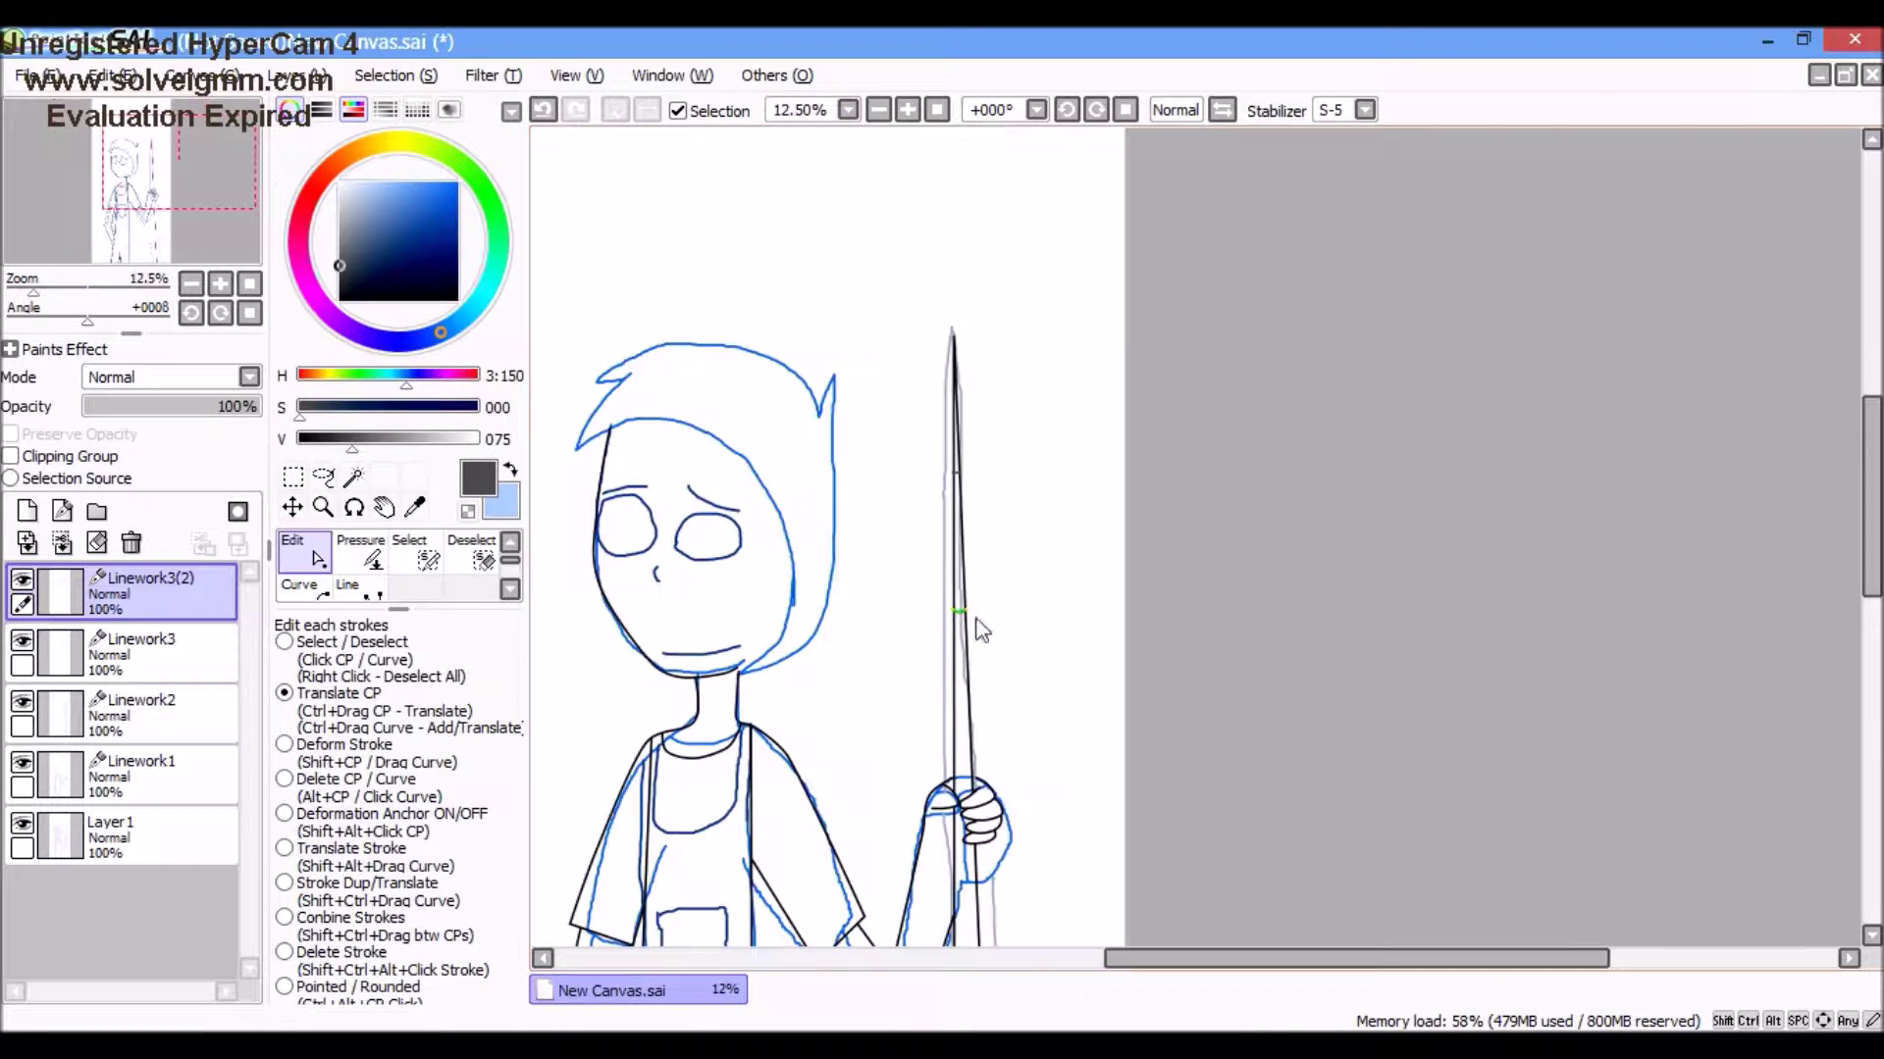
click(300, 75)
click(332, 183)
key(v)
scroll(1101, 580, up, 5)
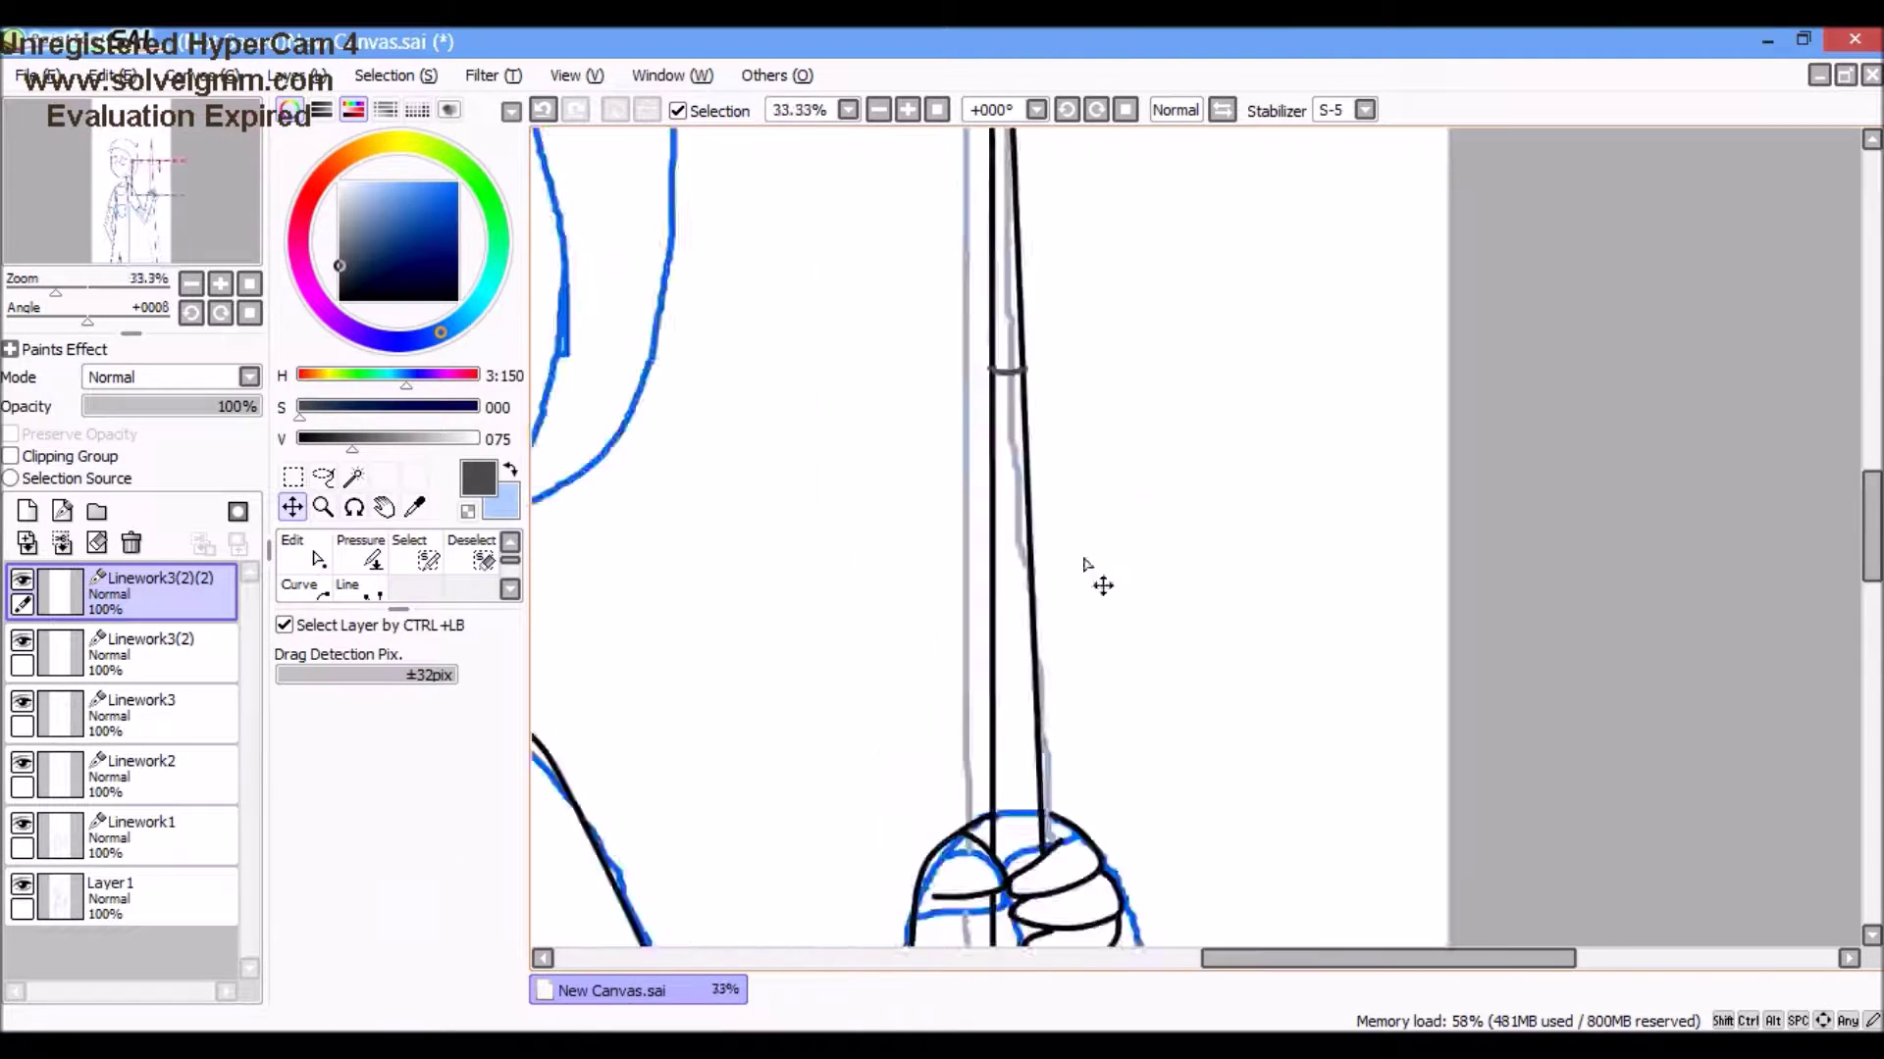
scroll(986, 610, up, 3)
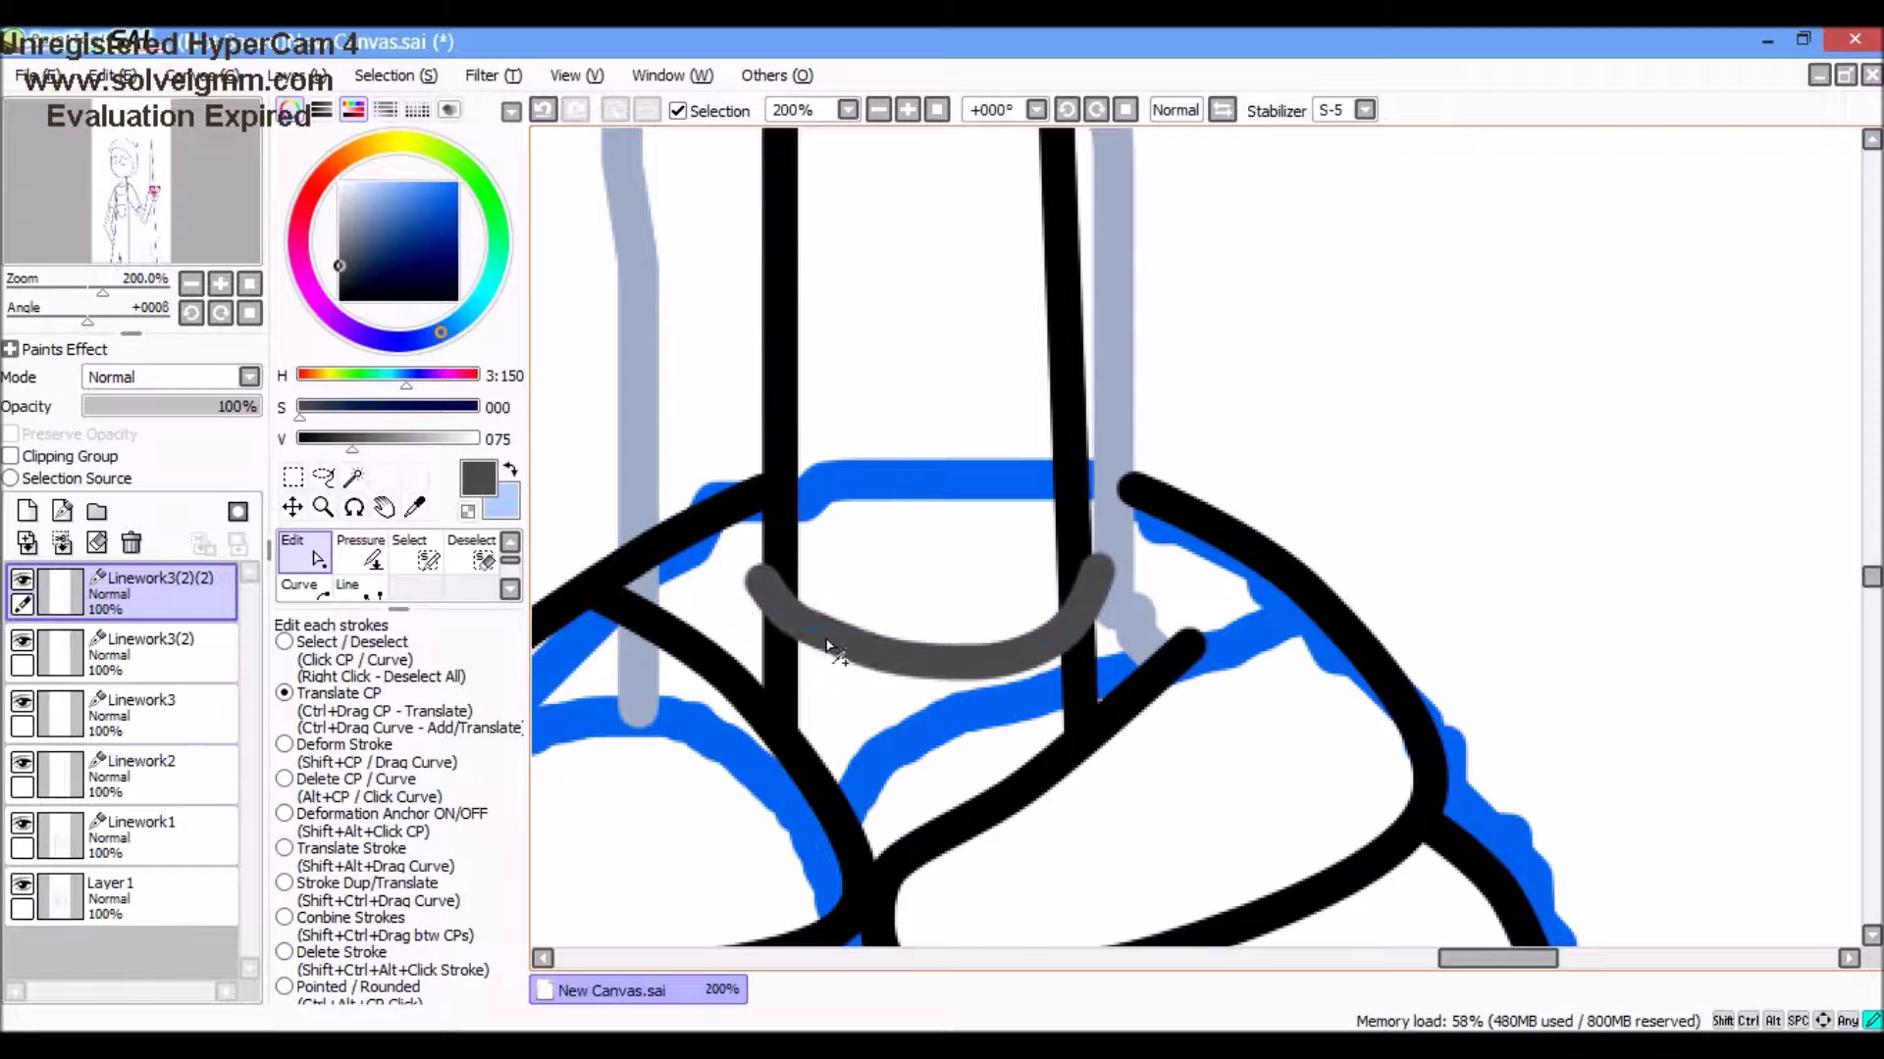
Step: Undo the last two changes and move the pole's lower corner points on Linework2 up inside the canvas, closing it with a nearly level edge
scroll(930, 574, down, 13)
scroll(930, 574, up, 3)
key(ctrl+z)
key(ctrl+z)
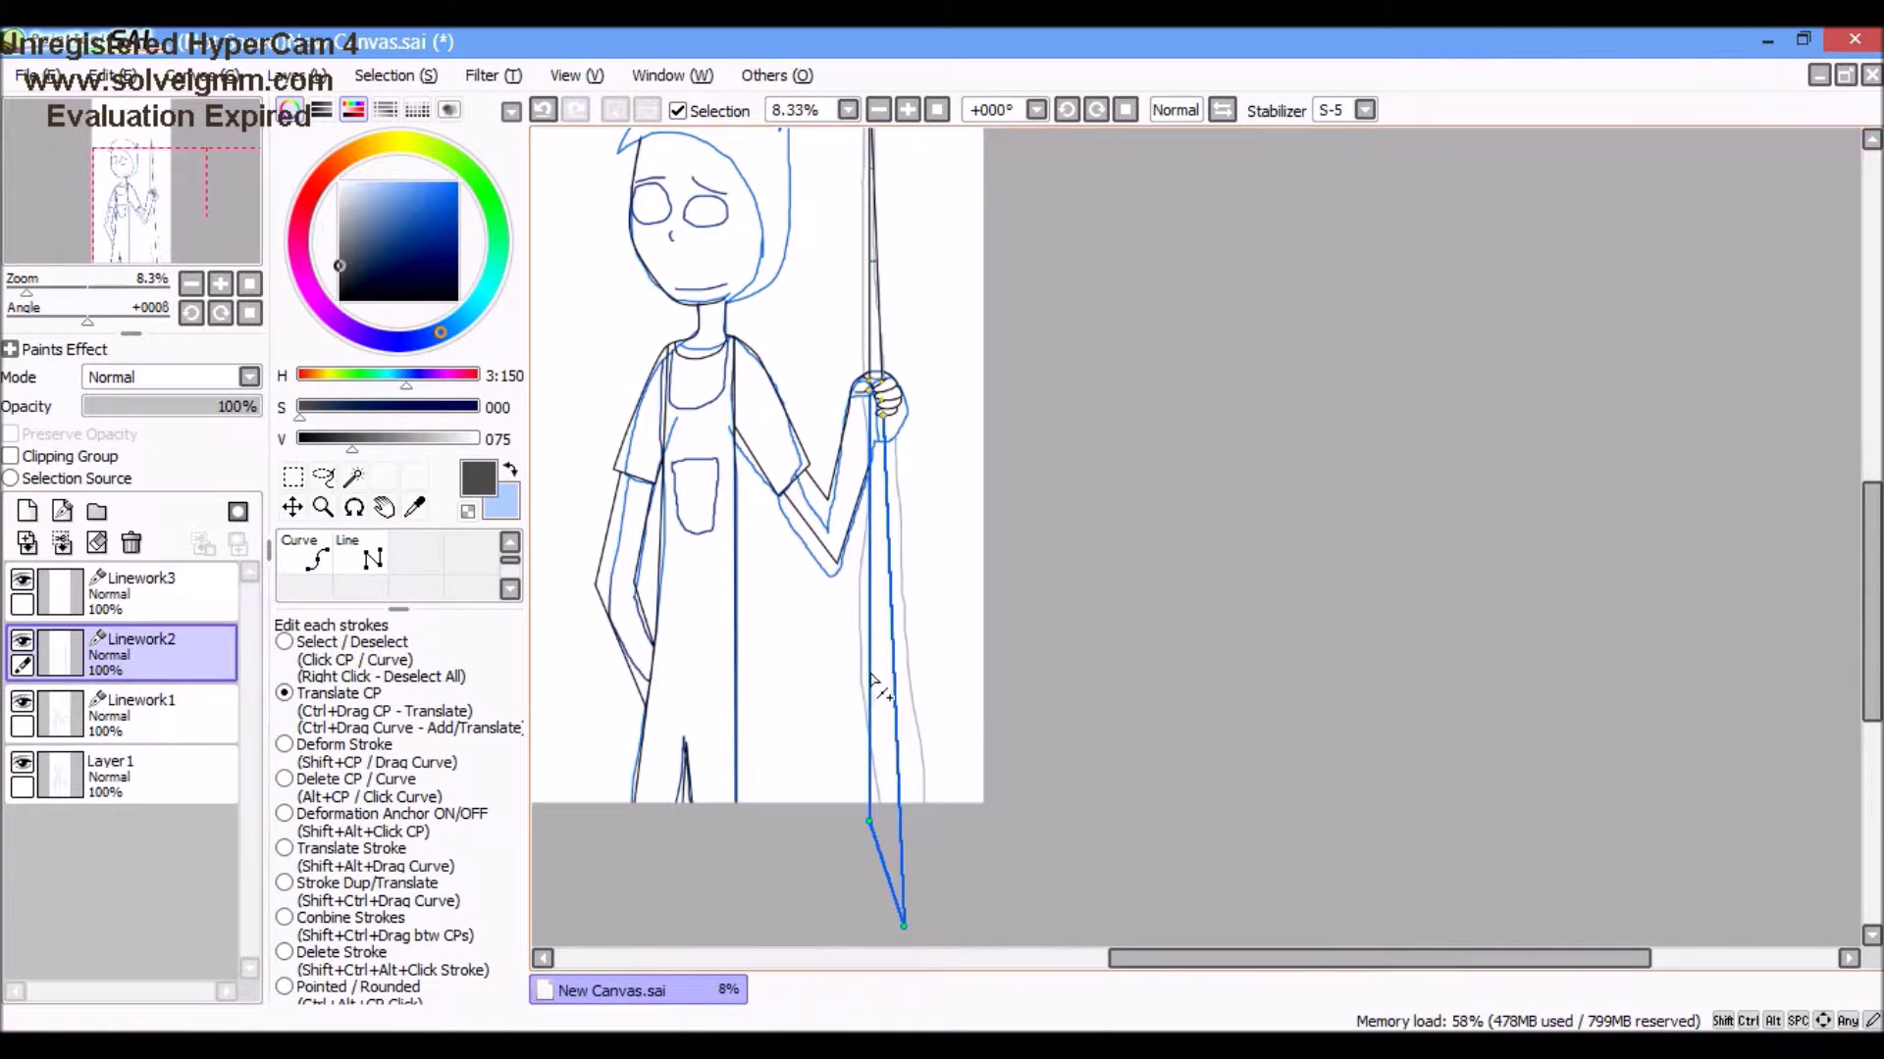
scroll(876, 686, down, 1)
scroll(832, 685, up, 4)
drag(824, 804, 833, 539)
scroll(833, 539, down, 6)
scroll(727, 579, up, 6)
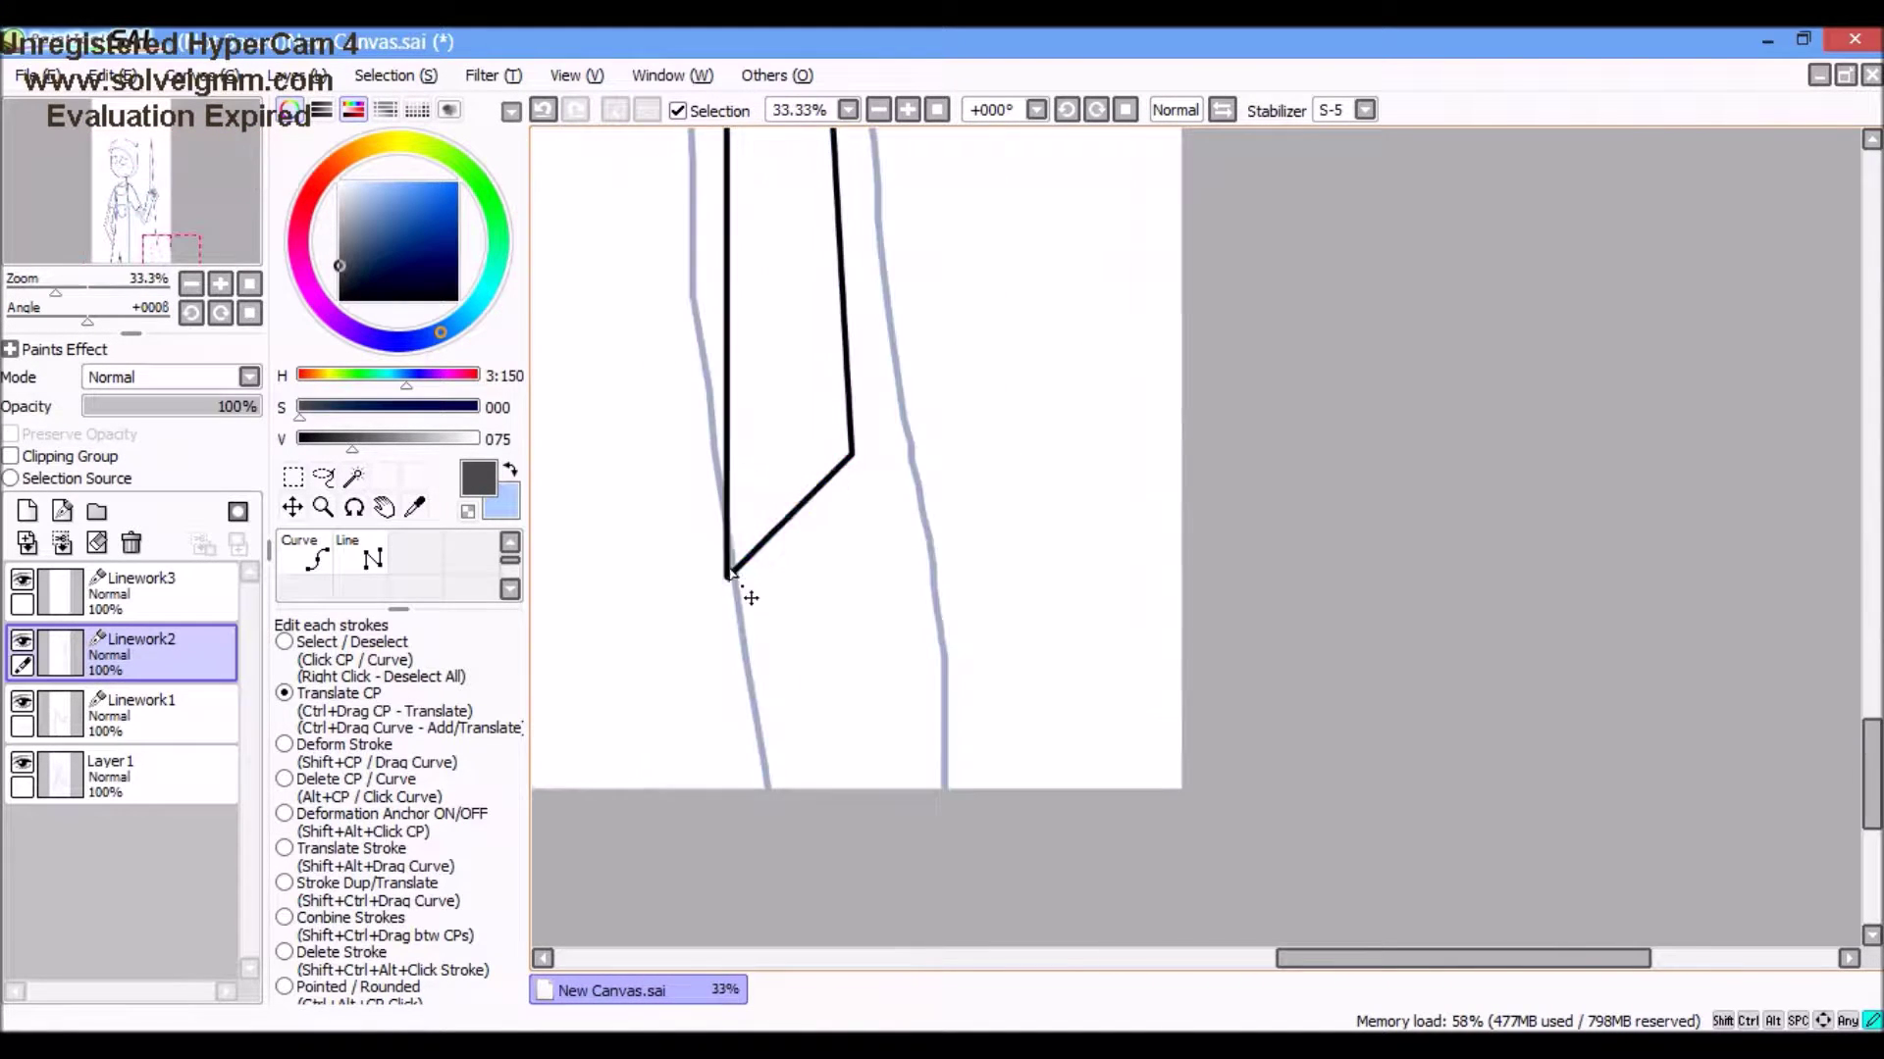
scroll(743, 552, down, 2)
scroll(742, 552, up, 1)
Step: Extend both pole edges to the canvas bottom with straight black Line strokes
click(340, 299)
click(360, 556)
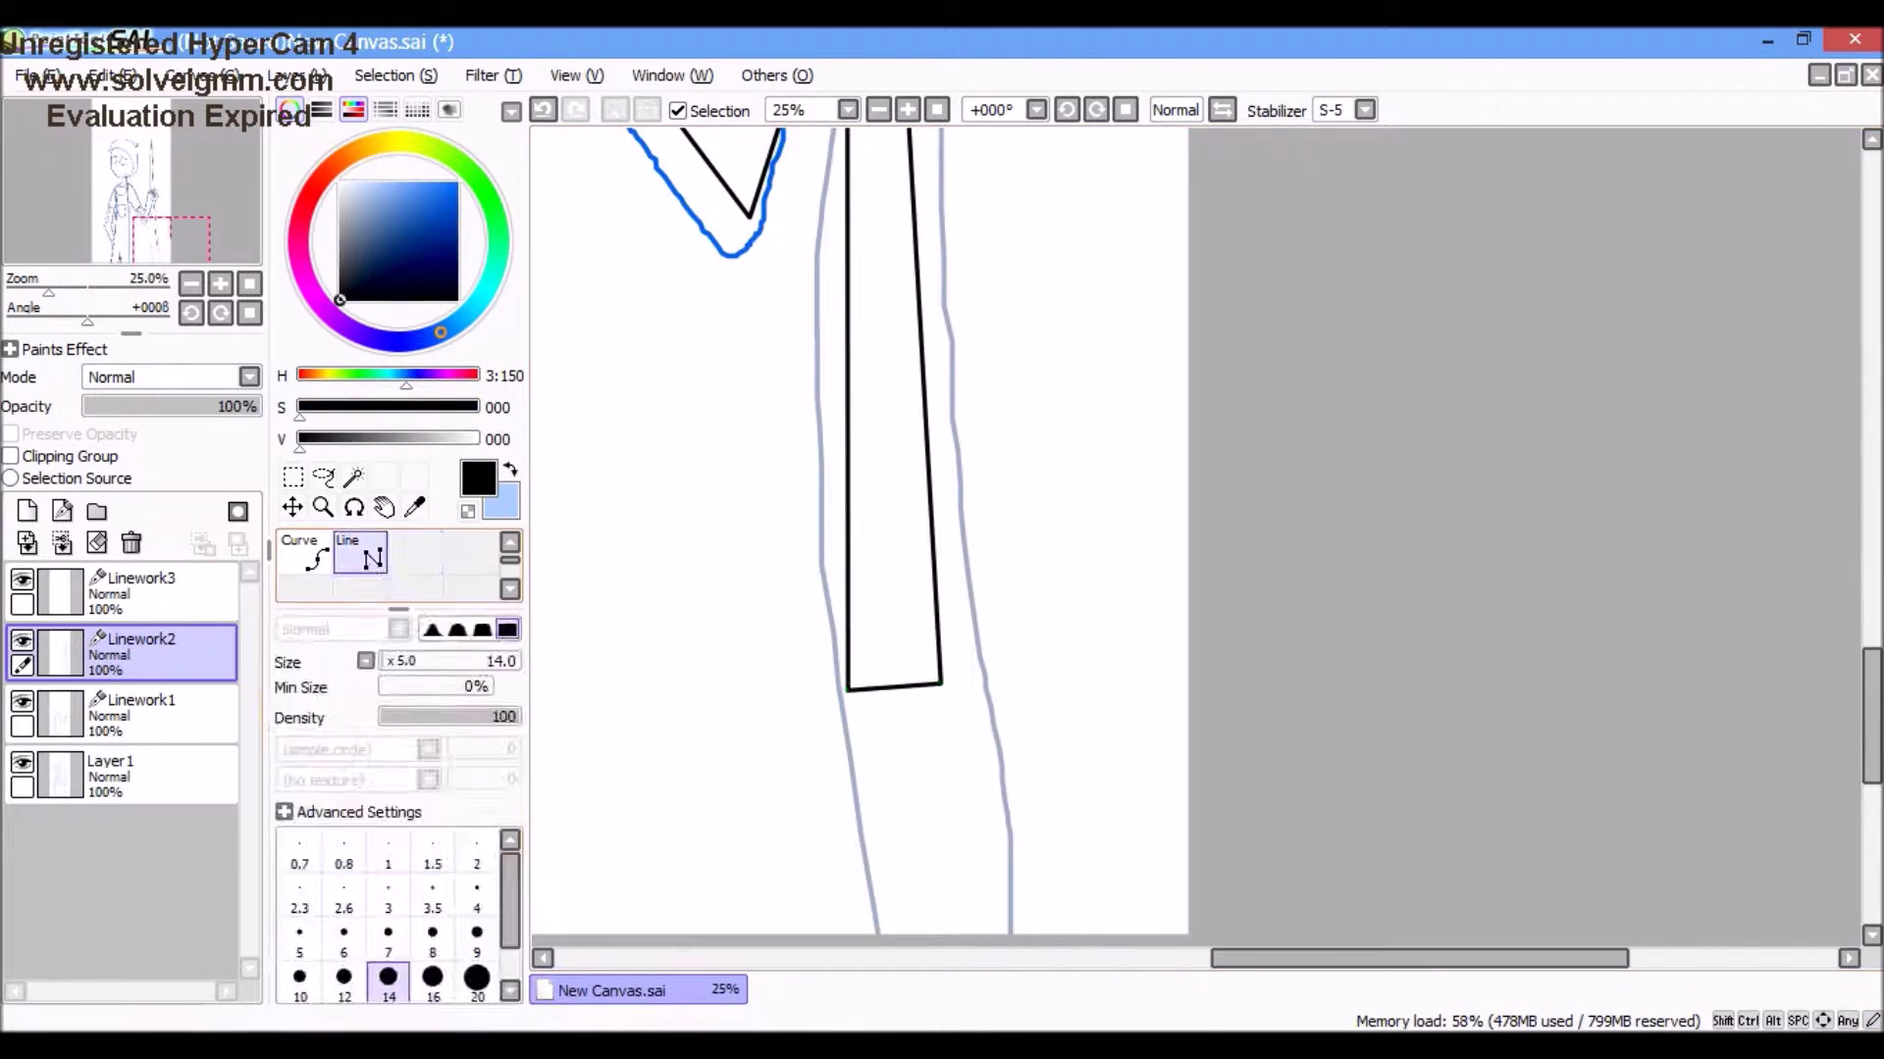
scroll(790, 646, up, 1)
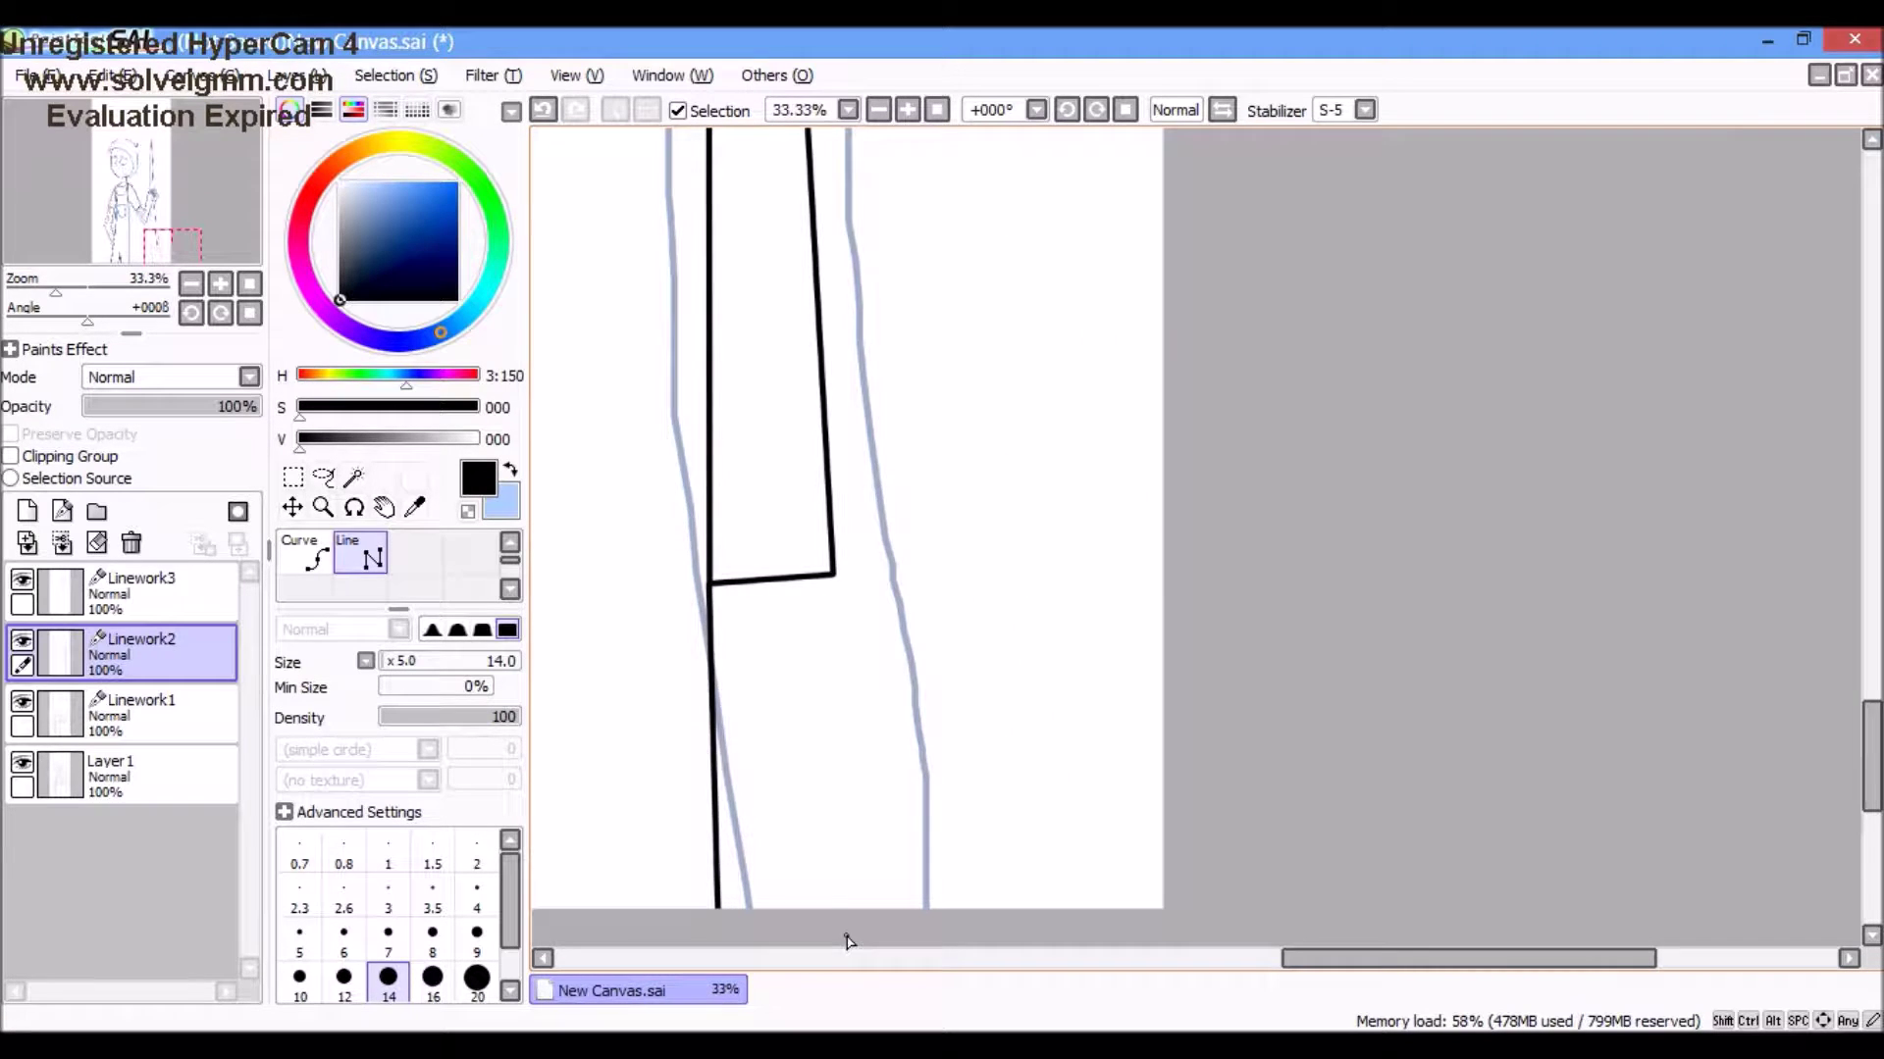
scroll(848, 687, up, 1)
scroll(849, 686, down, 5)
Step: Ink the hairline on Linework1 as a black curve from the front hair tip around the face to the jaw
scroll(922, 549, up, 6)
click(304, 555)
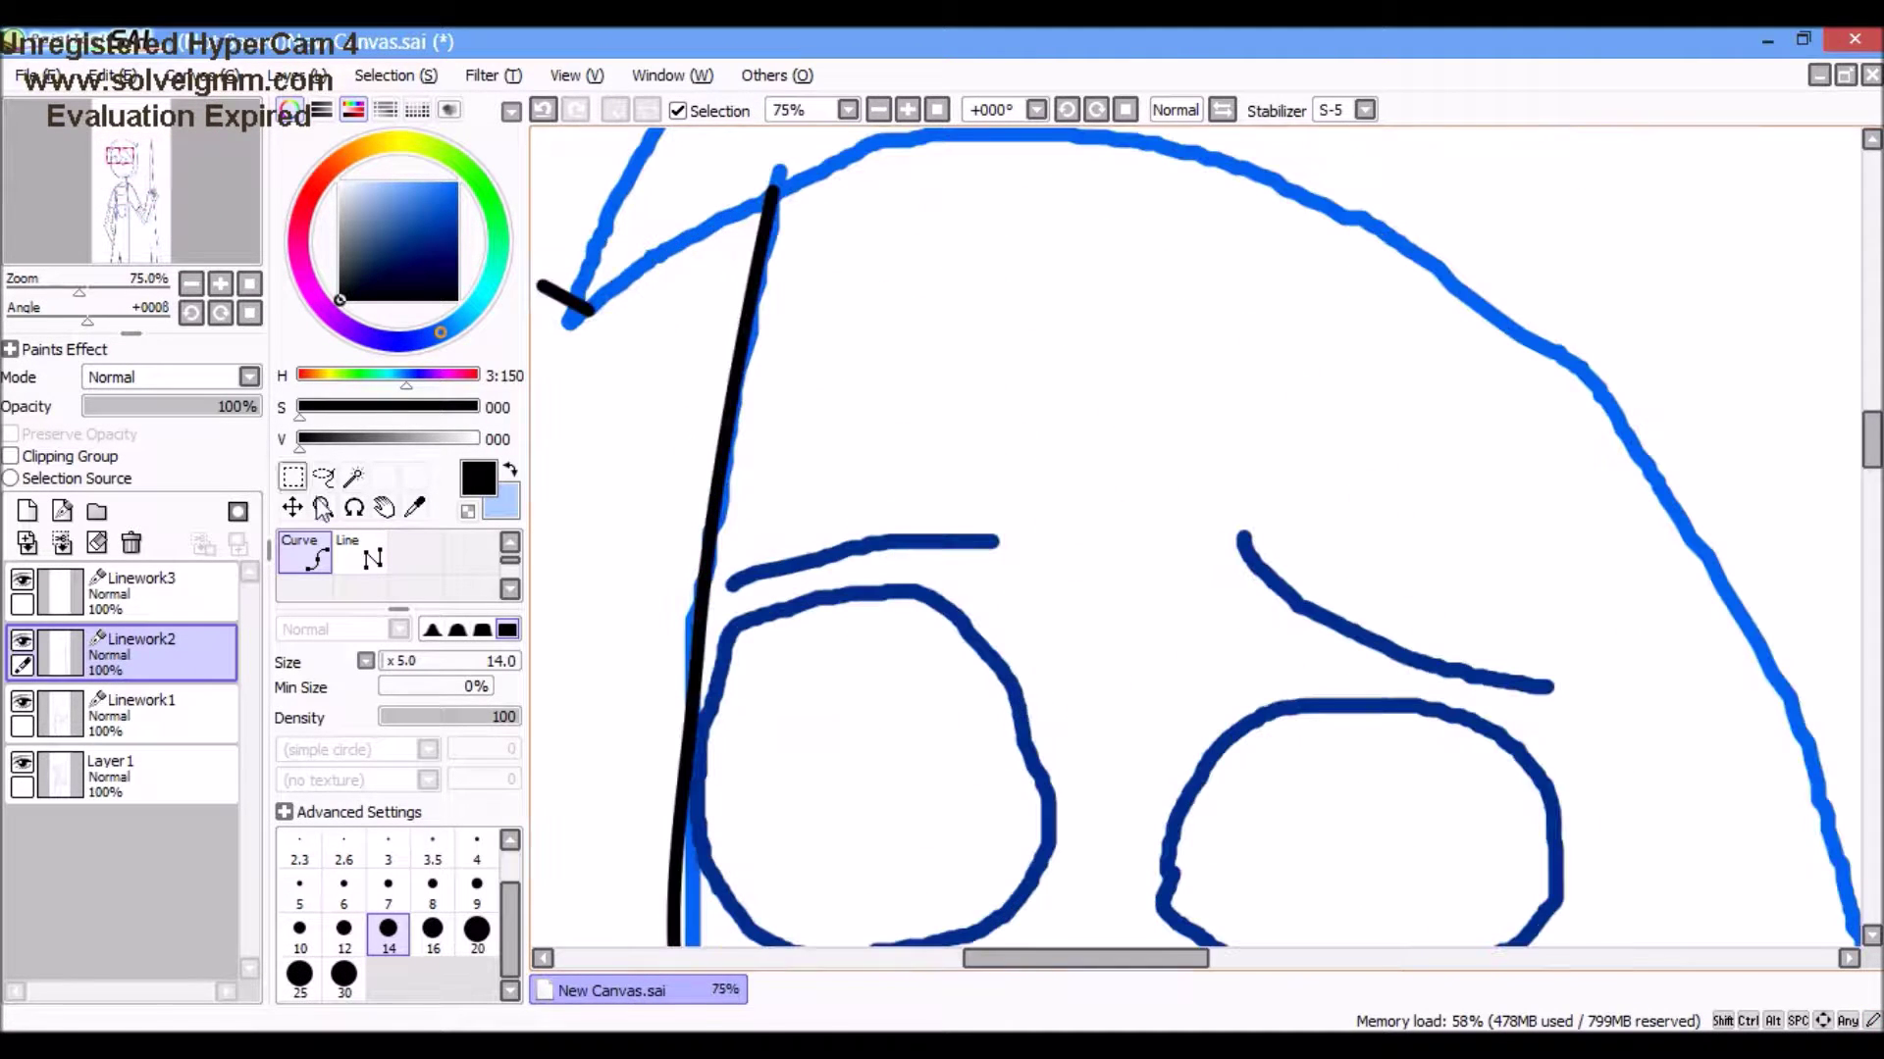
click(127, 708)
scroll(1570, 588, down, 3)
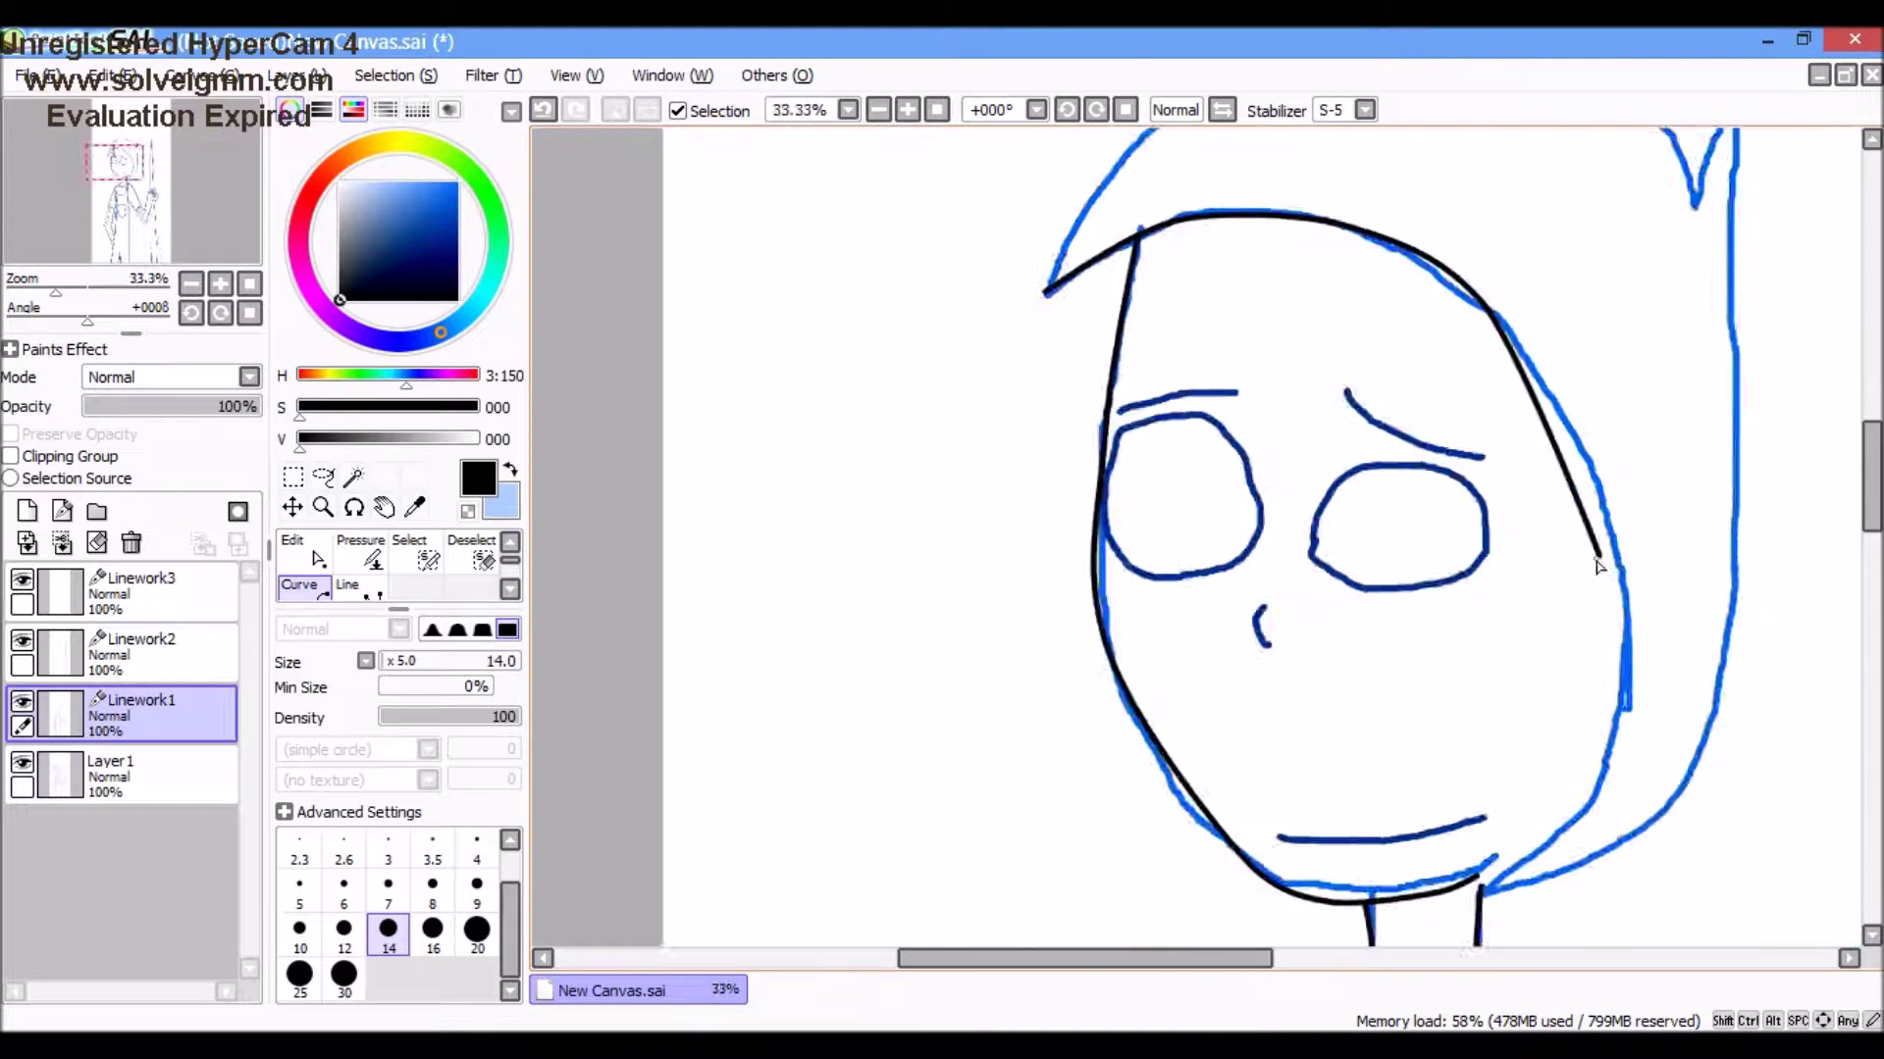
scroll(1602, 832, up, 4)
scroll(1602, 832, down, 3)
Step: Ink the outer hair outline from the jaw over the head to the front tufts, and adjust its control points
scroll(1602, 832, down, 2)
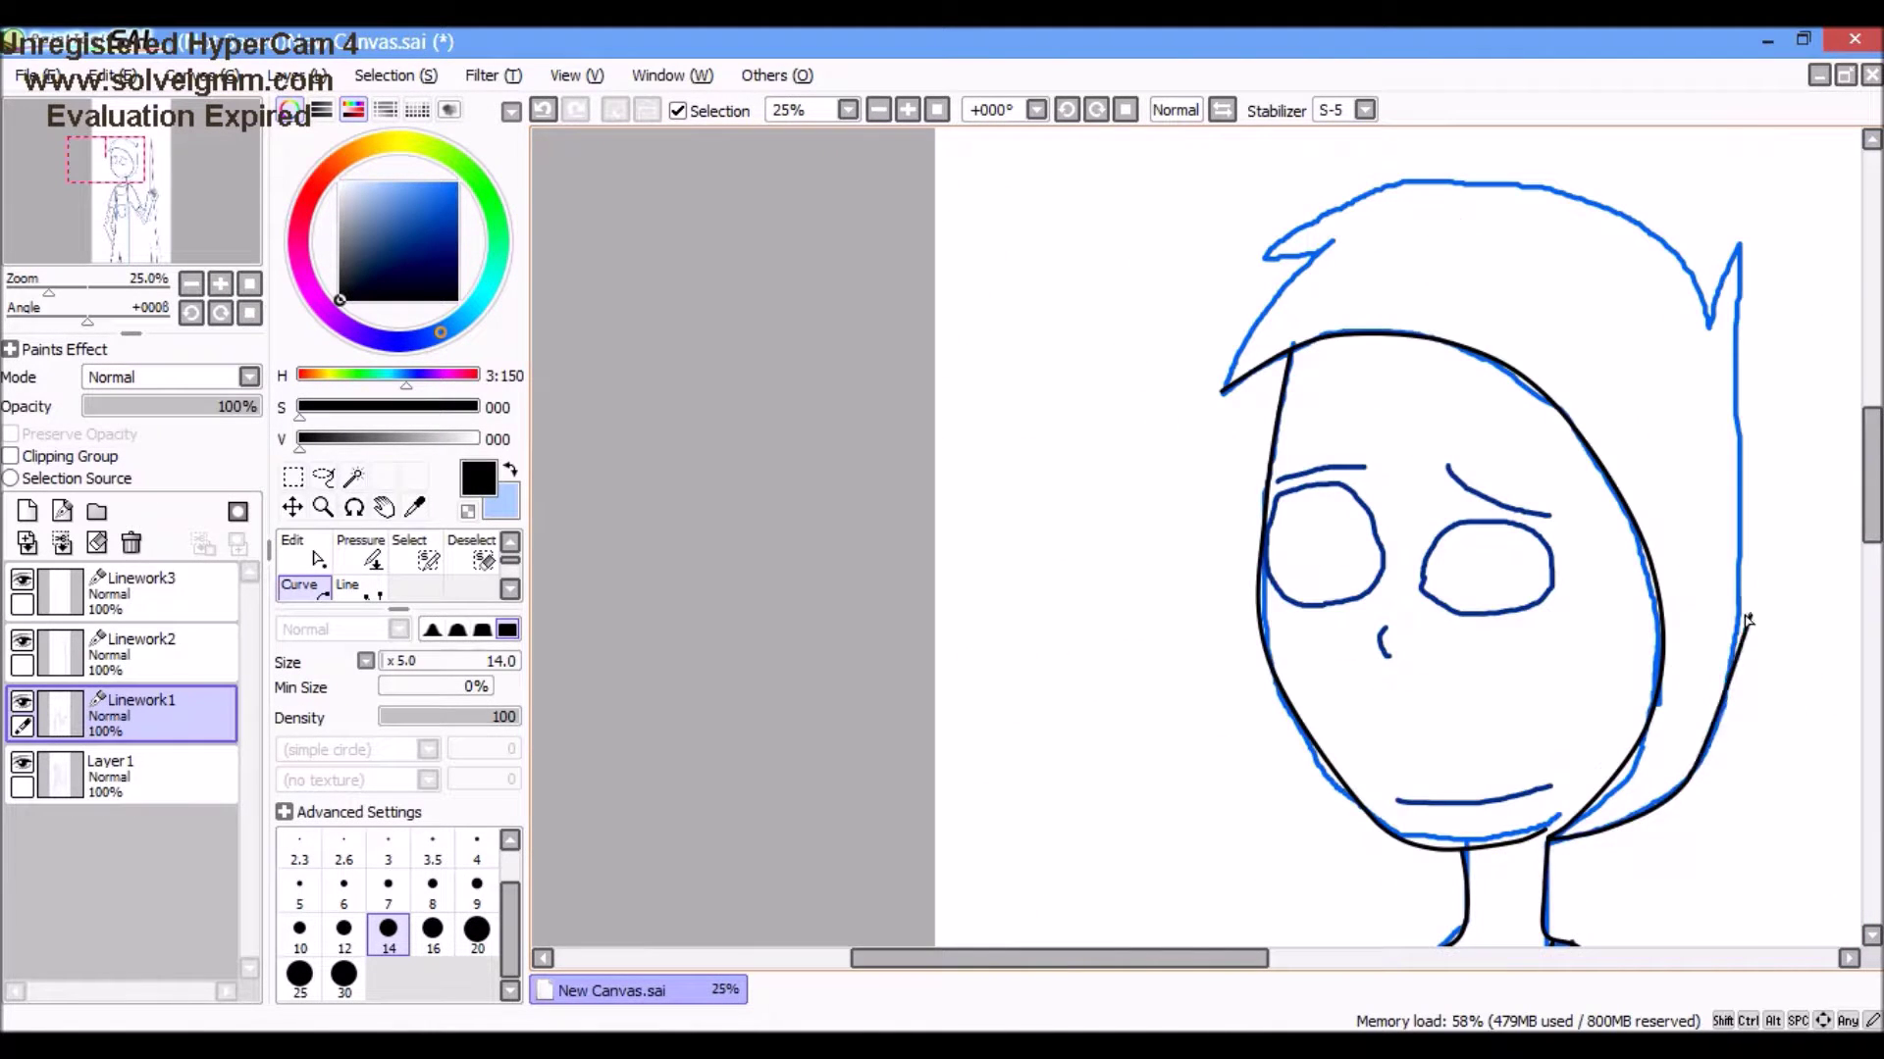
scroll(1602, 832, up, 3)
scroll(1444, 535, down, 3)
scroll(1181, 383, up, 2)
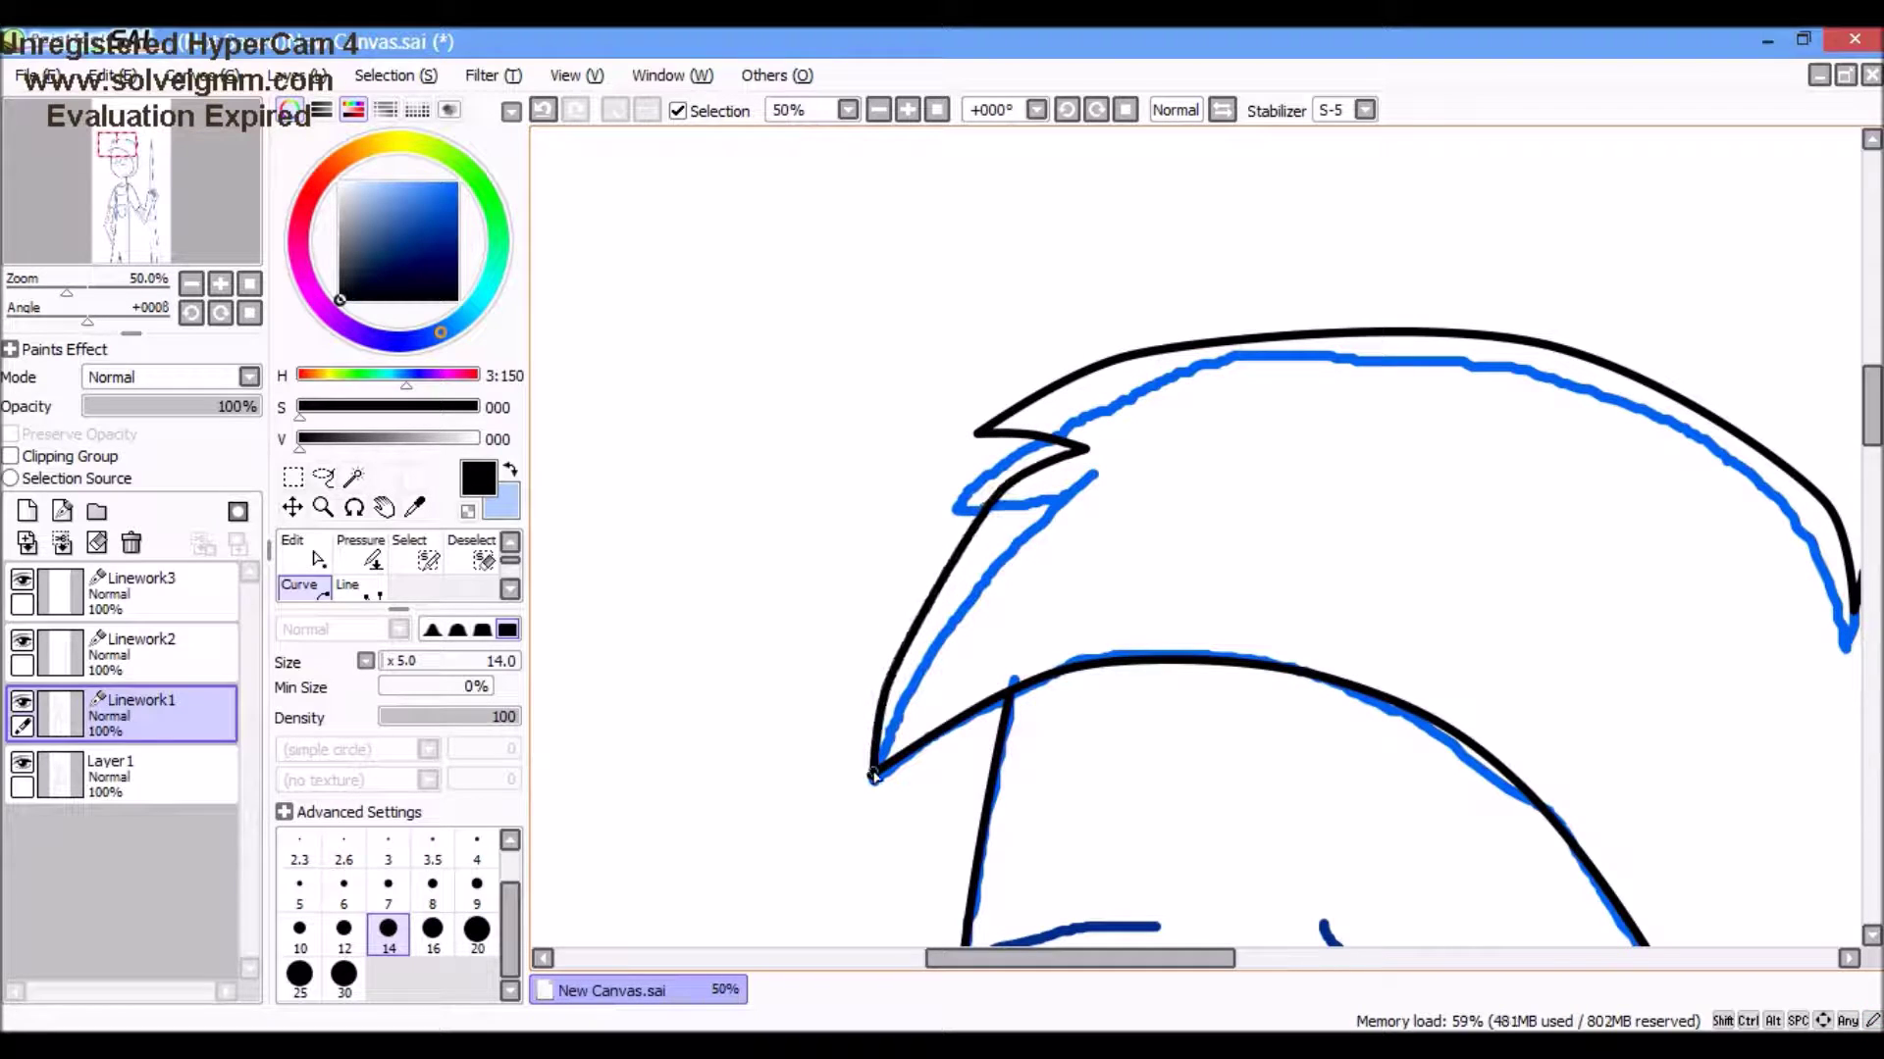
click(324, 561)
scroll(913, 655, down, 3)
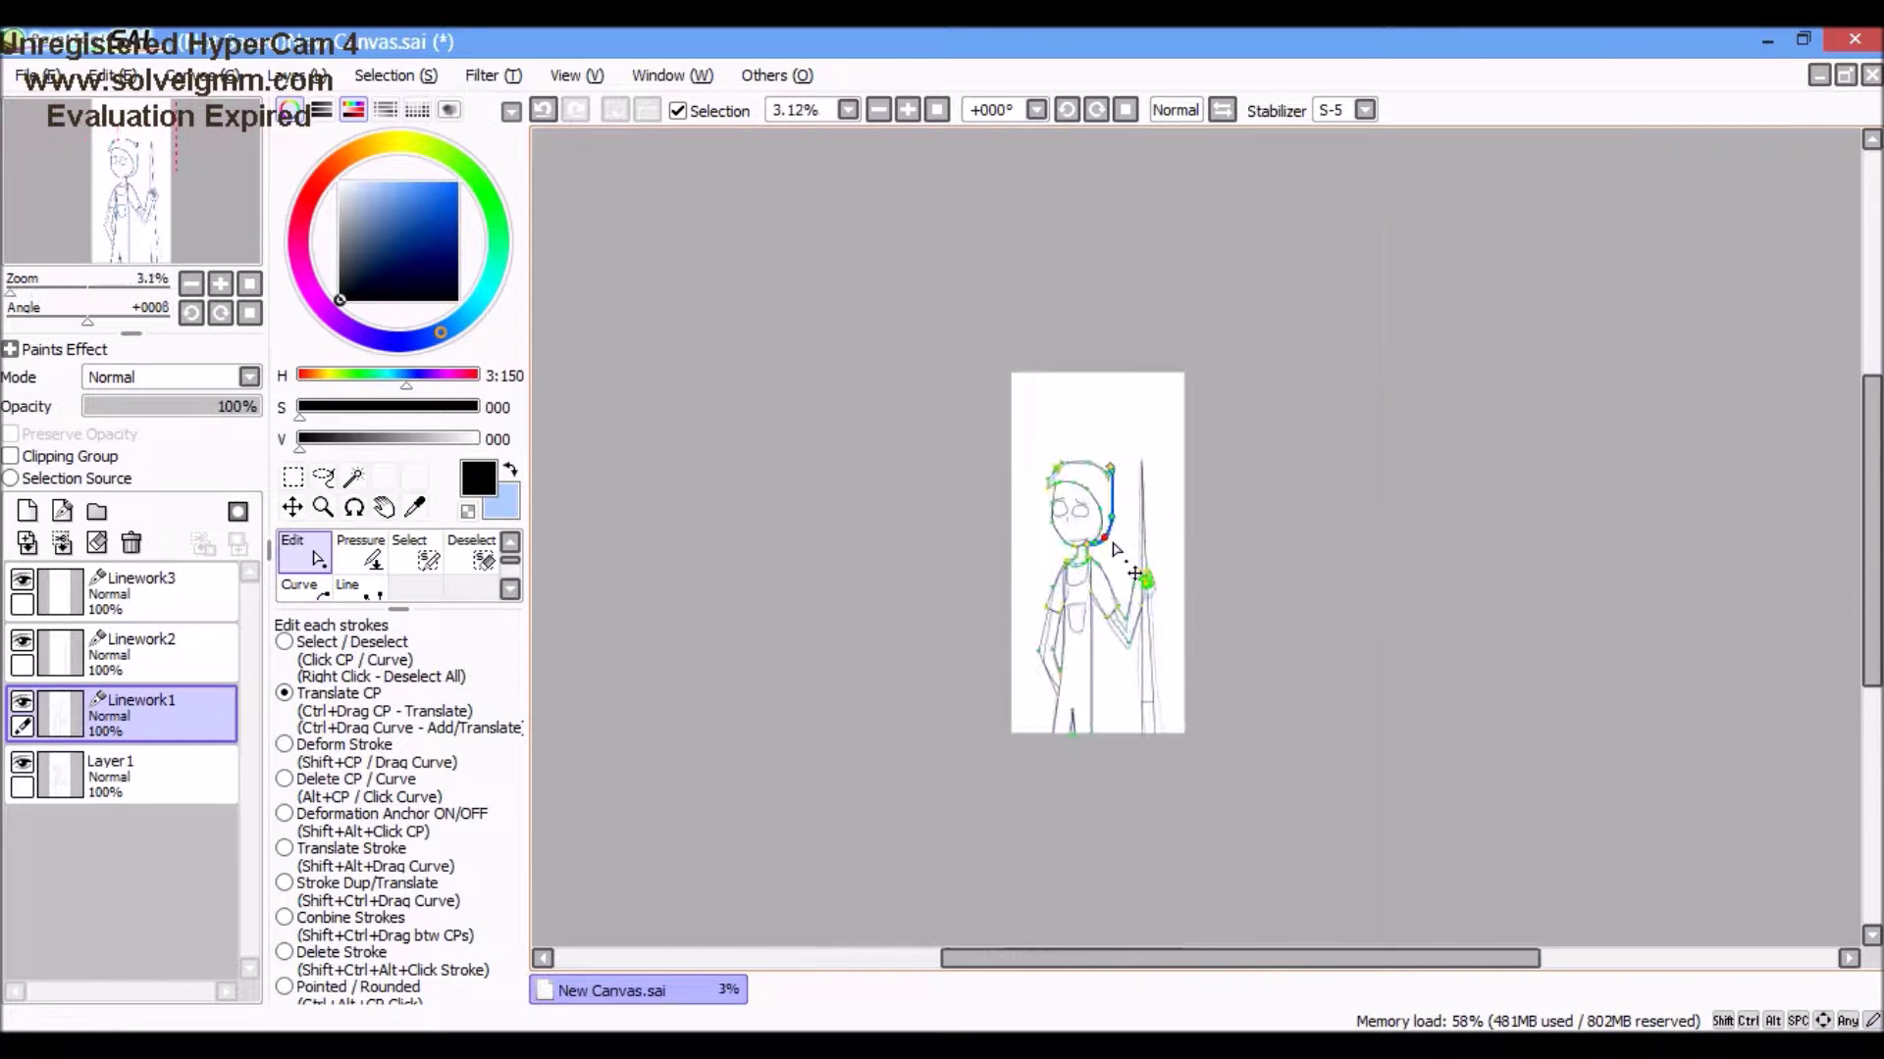
scroll(912, 655, up, 4)
Step: Ink the nose and the mouth on Linework1 with black Curve strokes
click(326, 561)
scroll(981, 441, up, 2)
scroll(981, 441, down, 2)
scroll(1079, 471, up, 2)
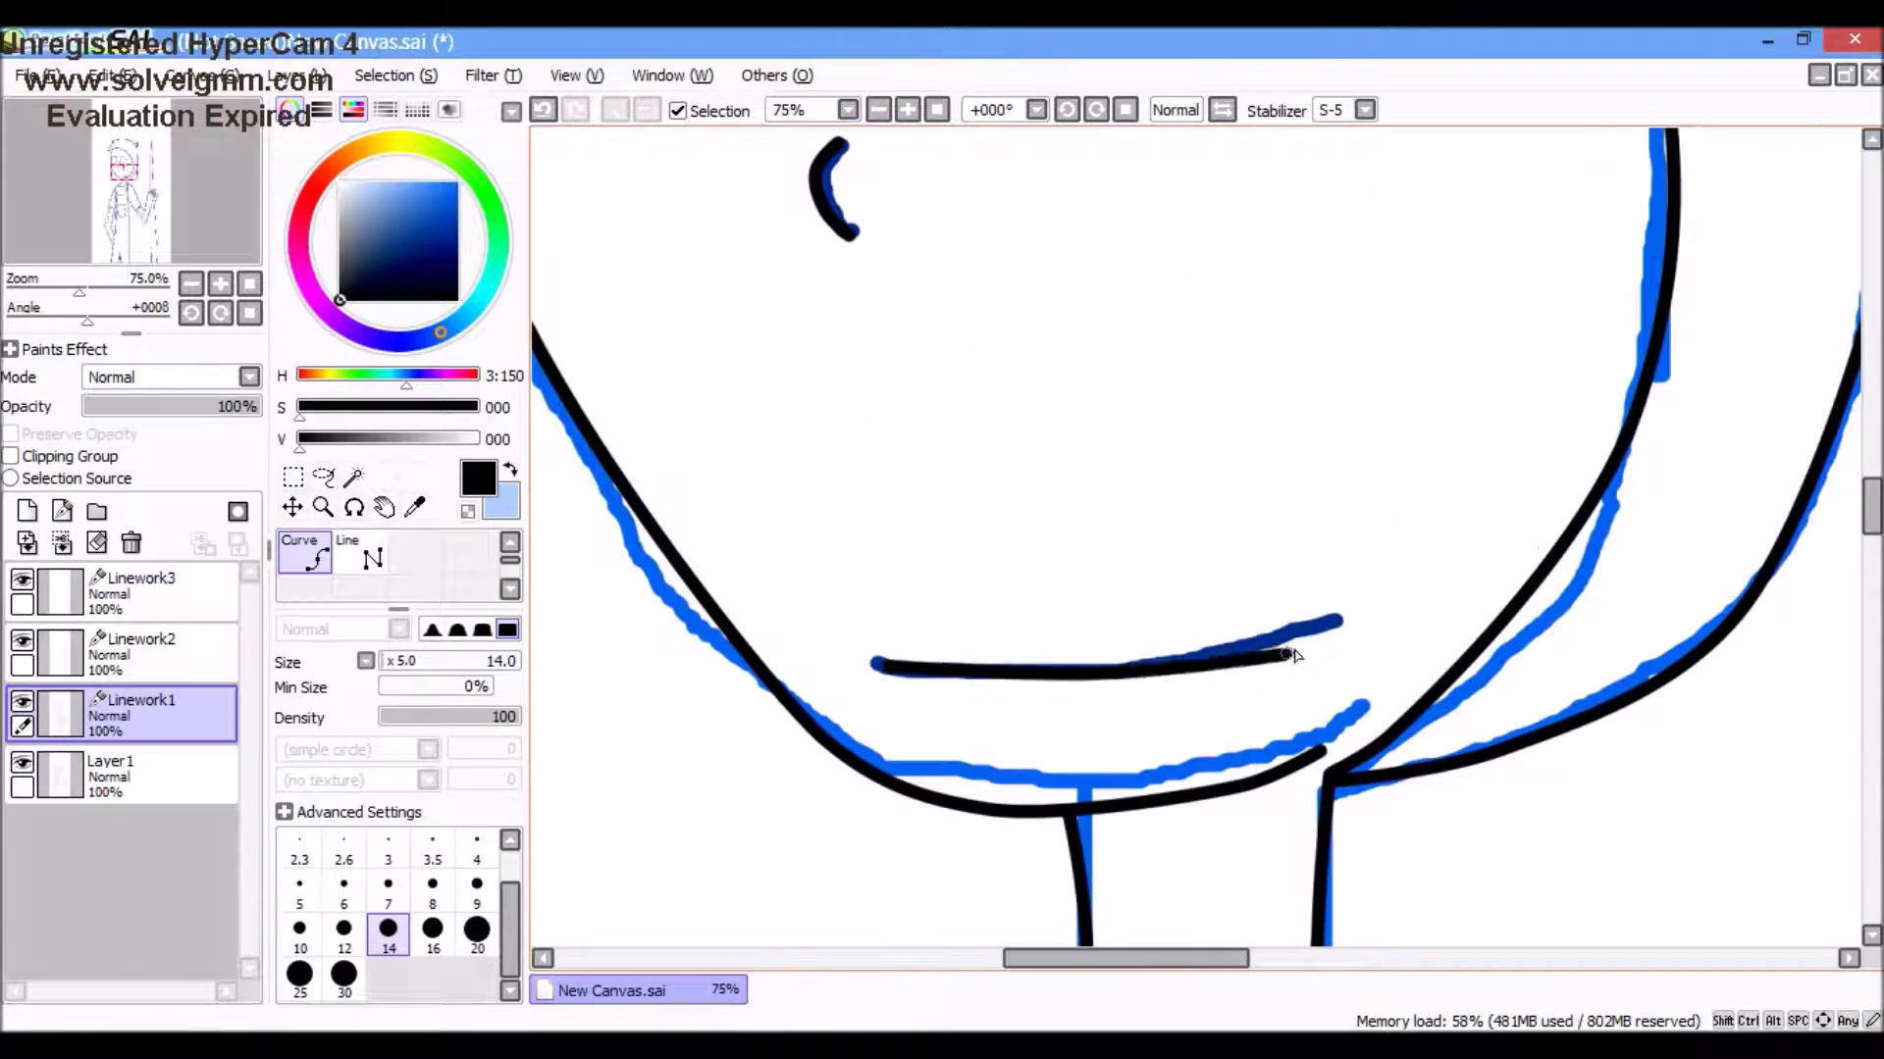
scroll(1153, 489, down, 4)
scroll(874, 491, up, 3)
click(1020, 460)
click(360, 554)
scroll(654, 402, up, 2)
double_click(576, 399)
scroll(756, 580, down, 6)
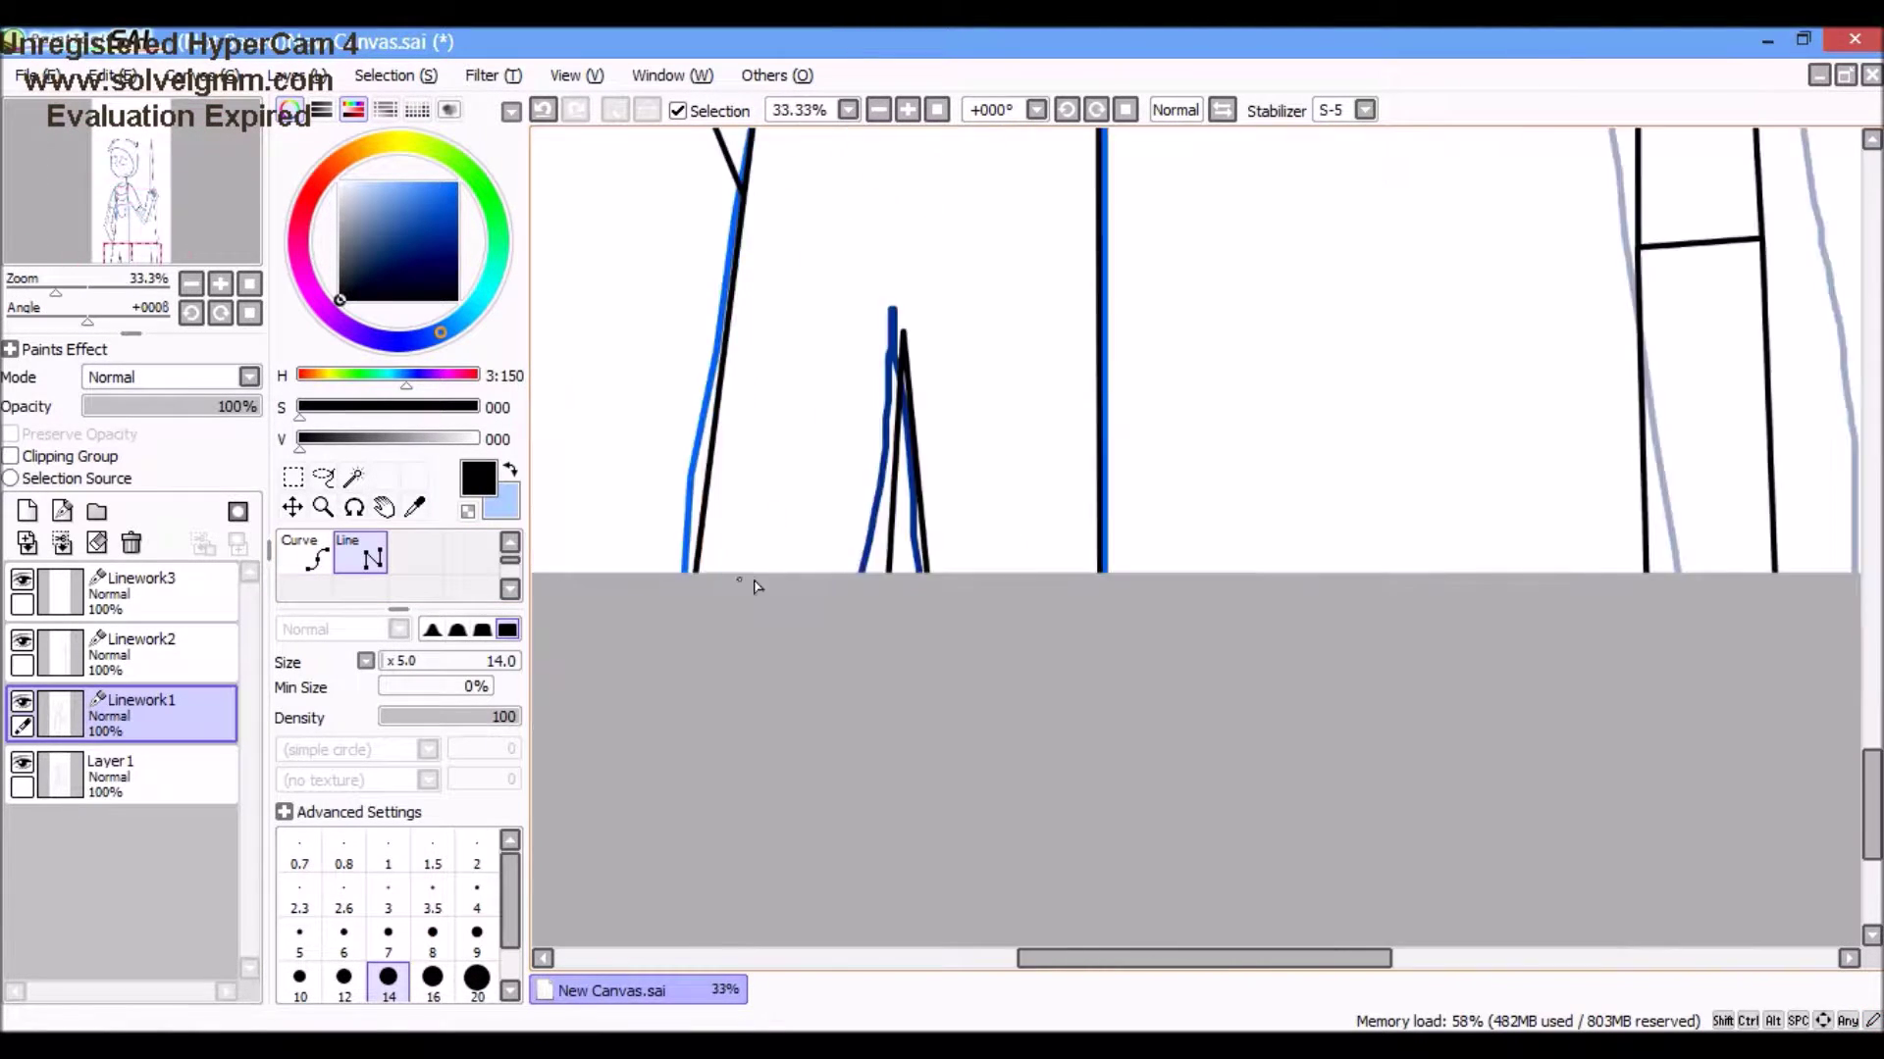
Step: Ink both eyebrows with black Curve strokes slightly above the sketched ones
click(304, 556)
scroll(987, 379, up, 6)
click(1045, 312)
click(1158, 392)
click(1334, 429)
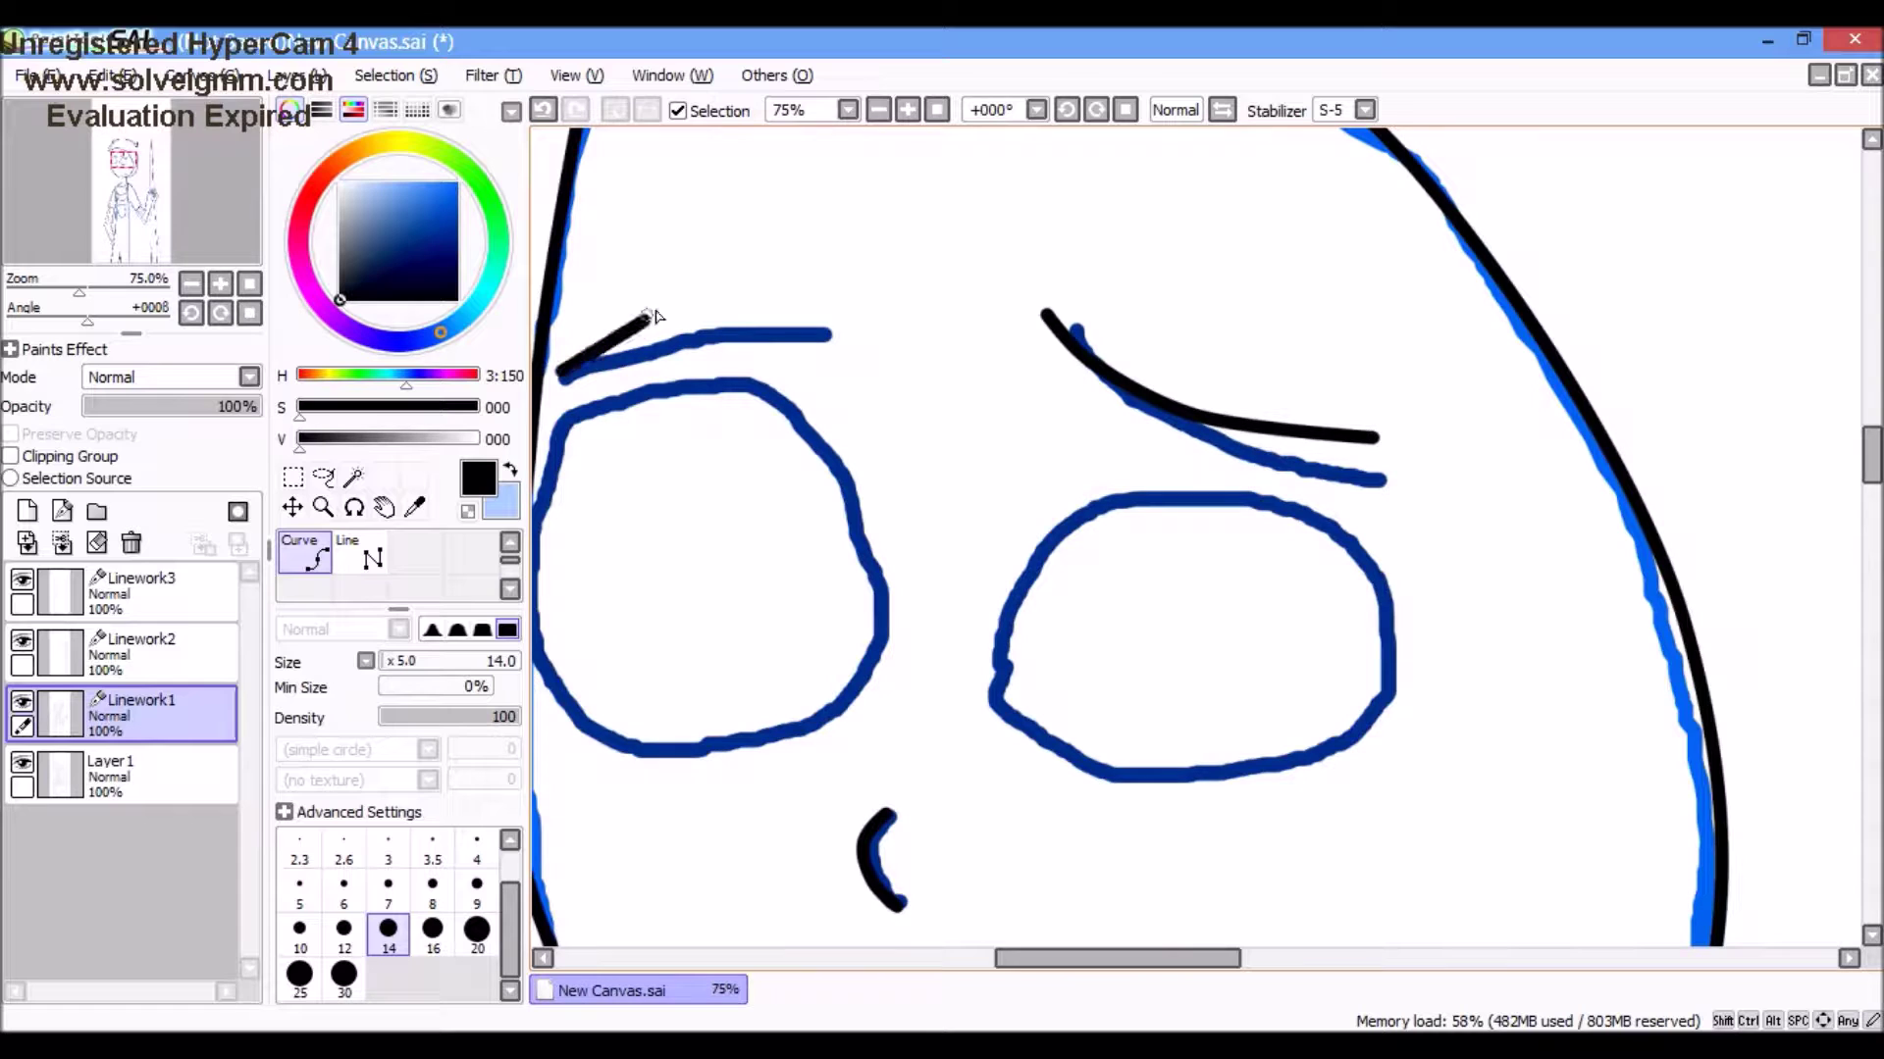
Step: Ink the round outline of the eye nearest the face edge and the other eye's lower curve, closing the latter with a flat lid
drag(785, 525, 885, 555)
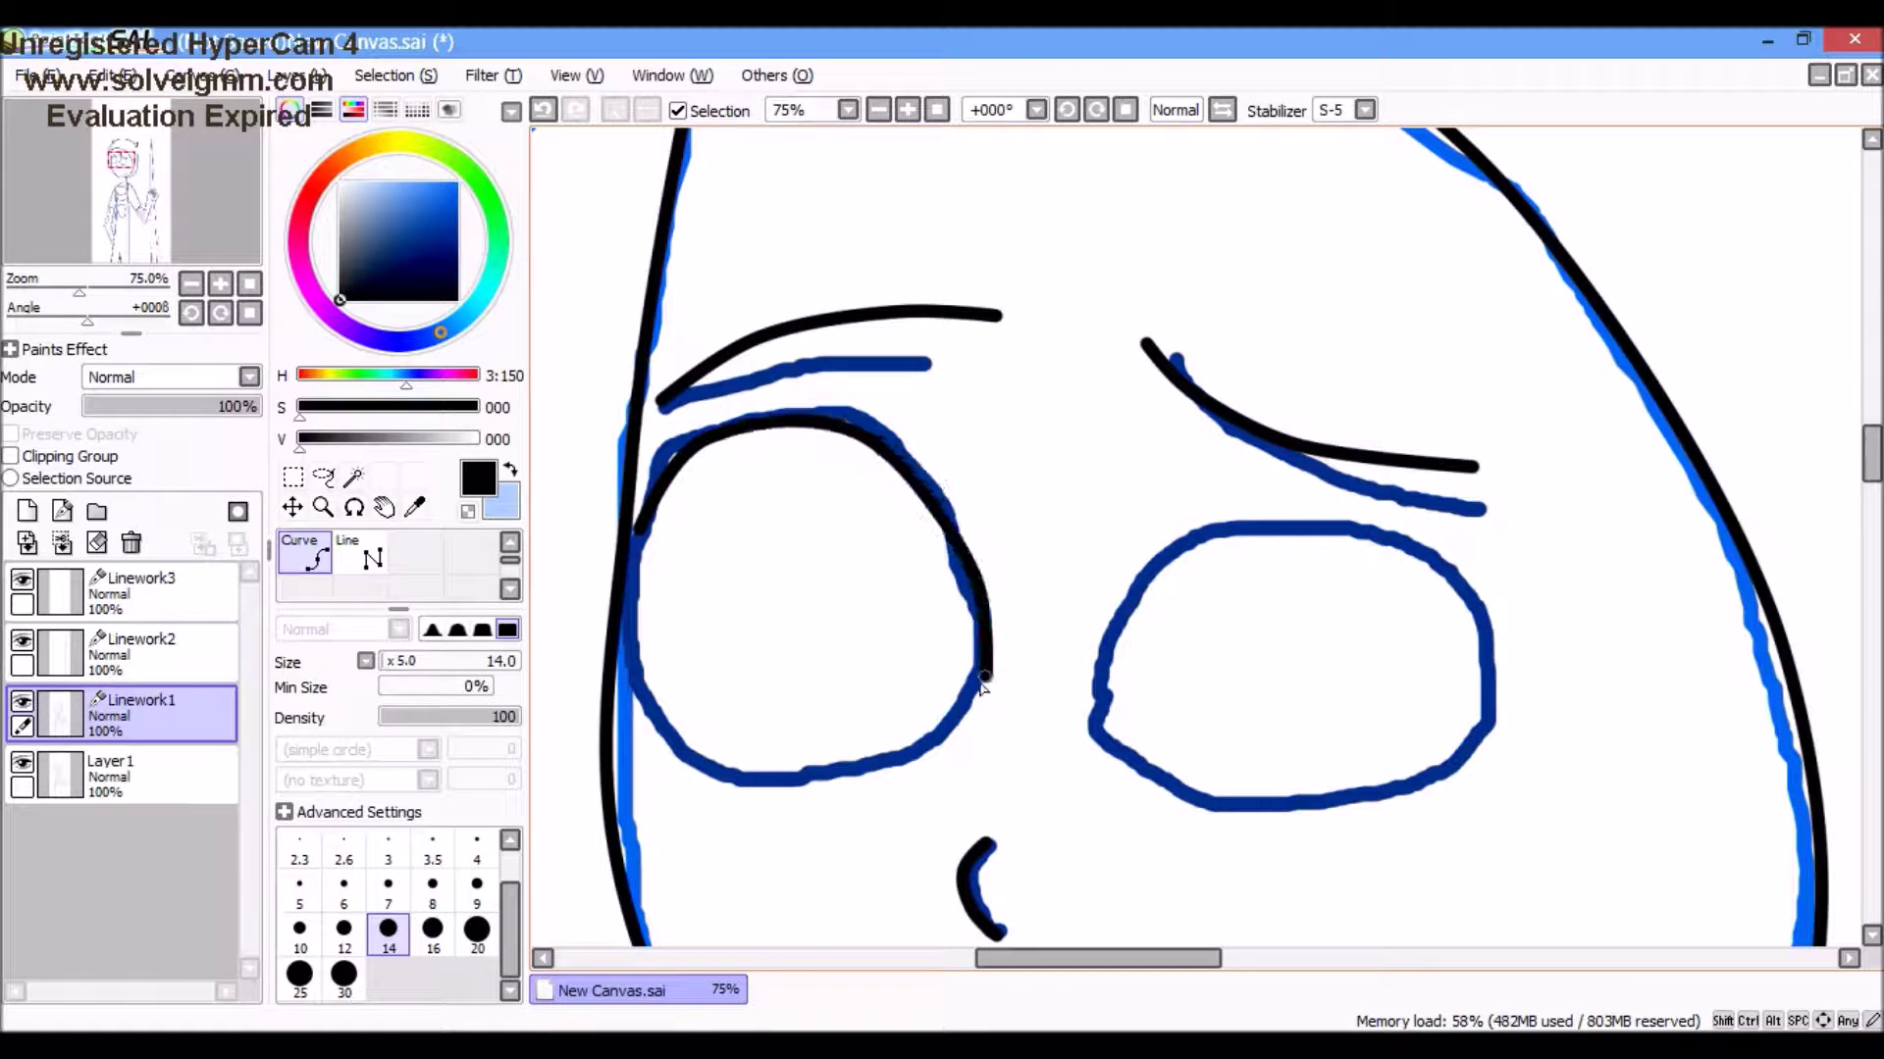
scroll(667, 702, up, 3)
scroll(648, 526, down, 2)
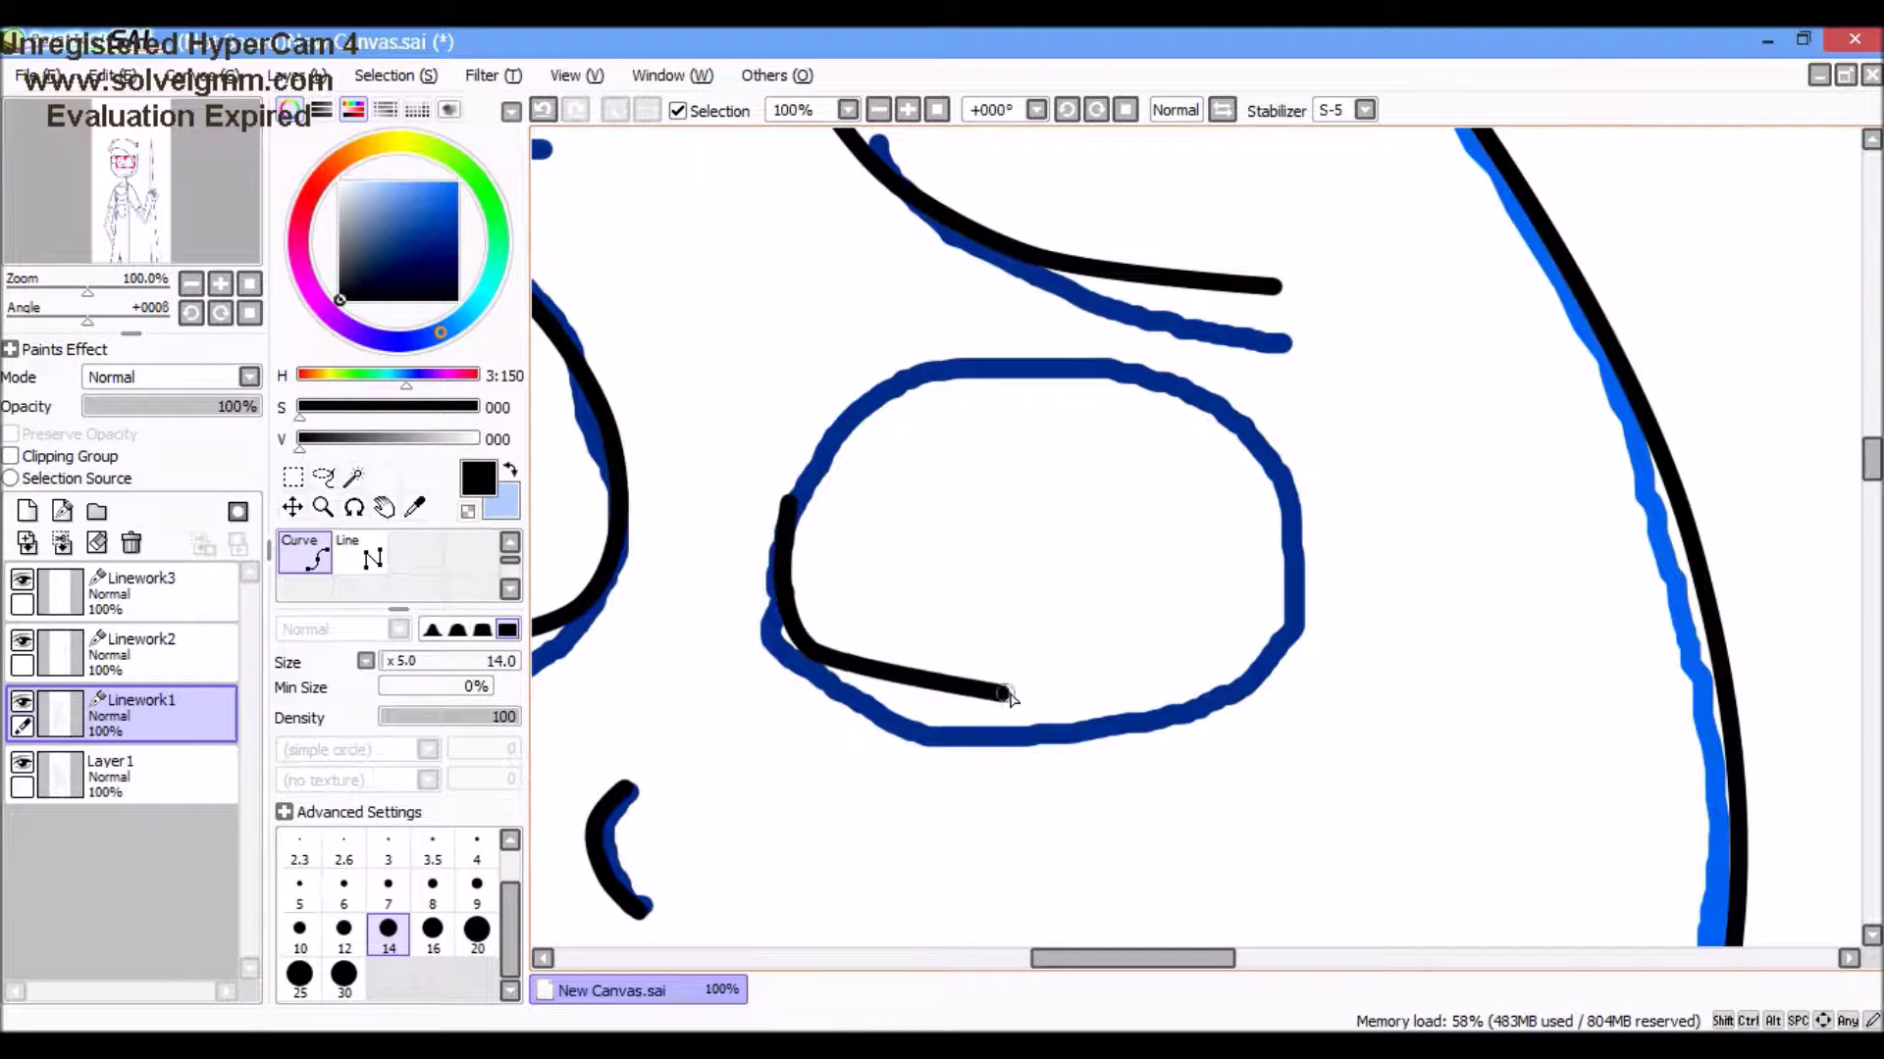
key(l)
Step: Move the control points of the half-closed eye to level and straighten its upper lid line
key(e)
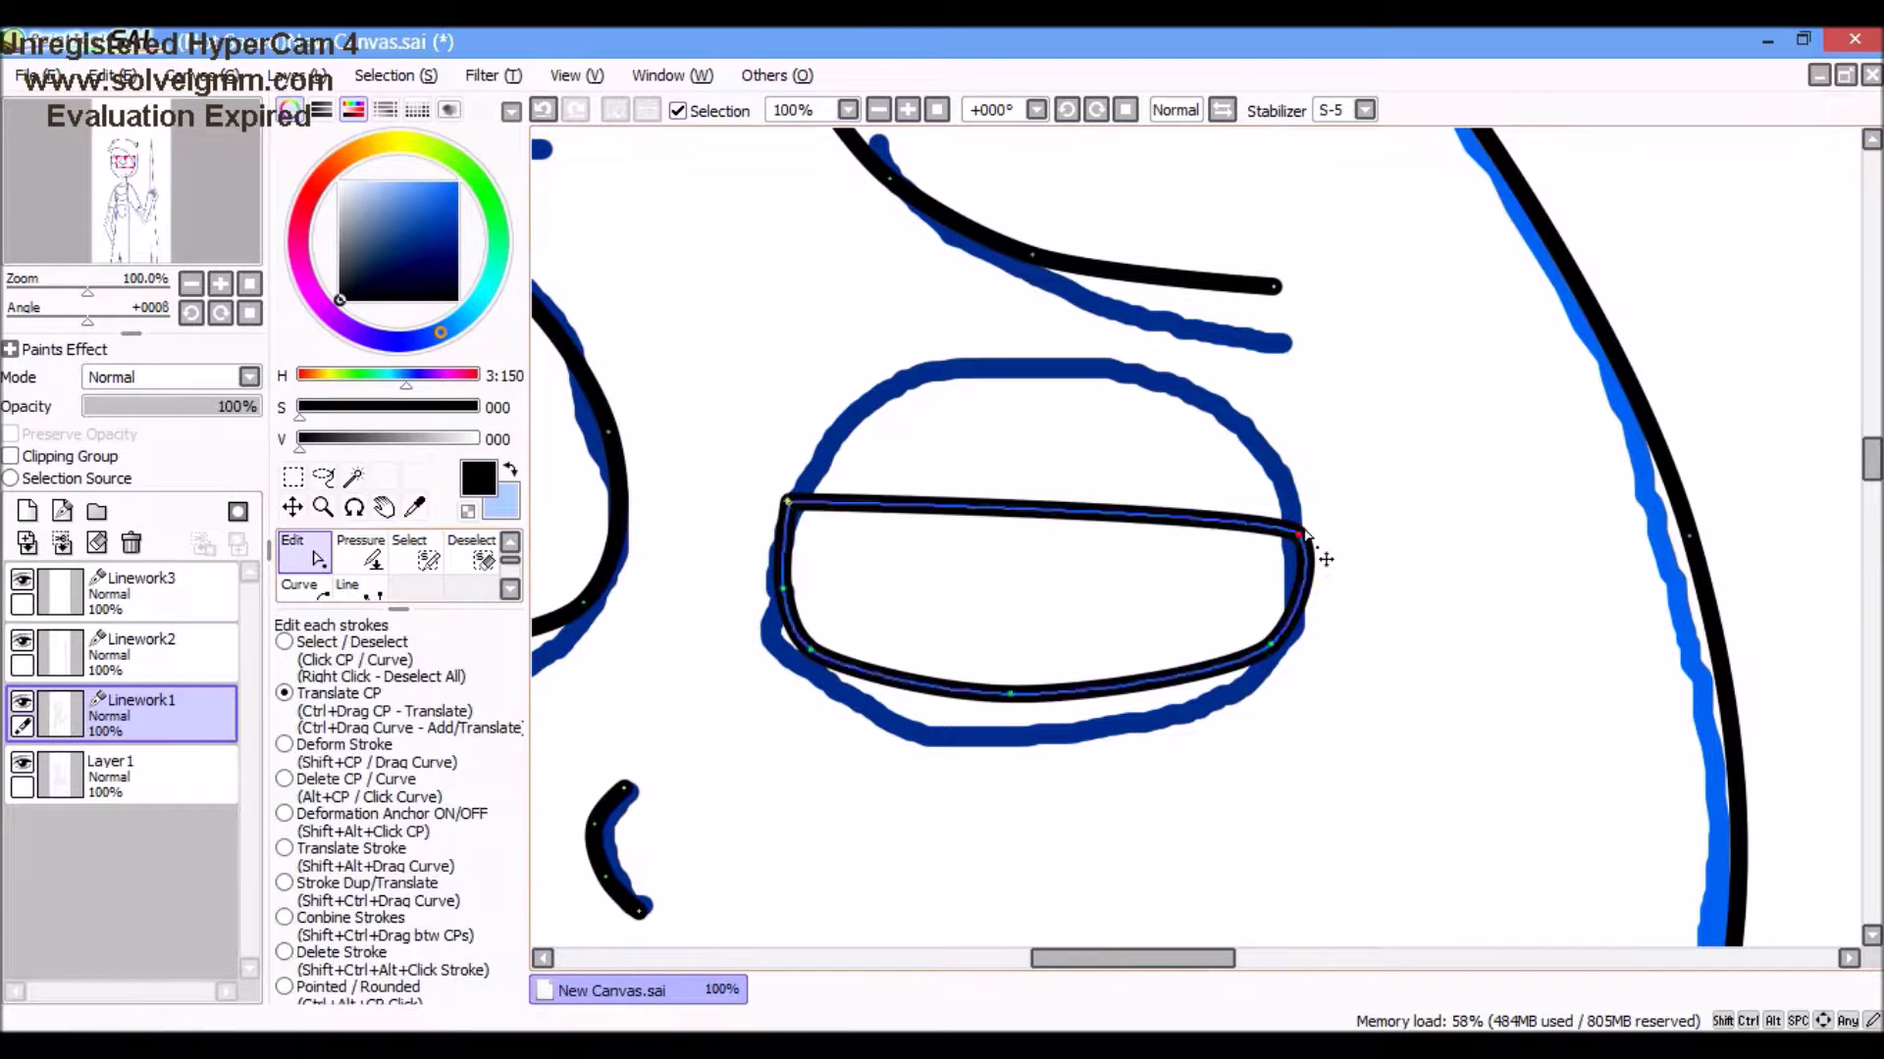
scroll(800, 515, up, 2)
scroll(981, 533, down, 3)
scroll(1013, 525, up, 1)
scroll(981, 526, down, 6)
scroll(903, 530, up, 3)
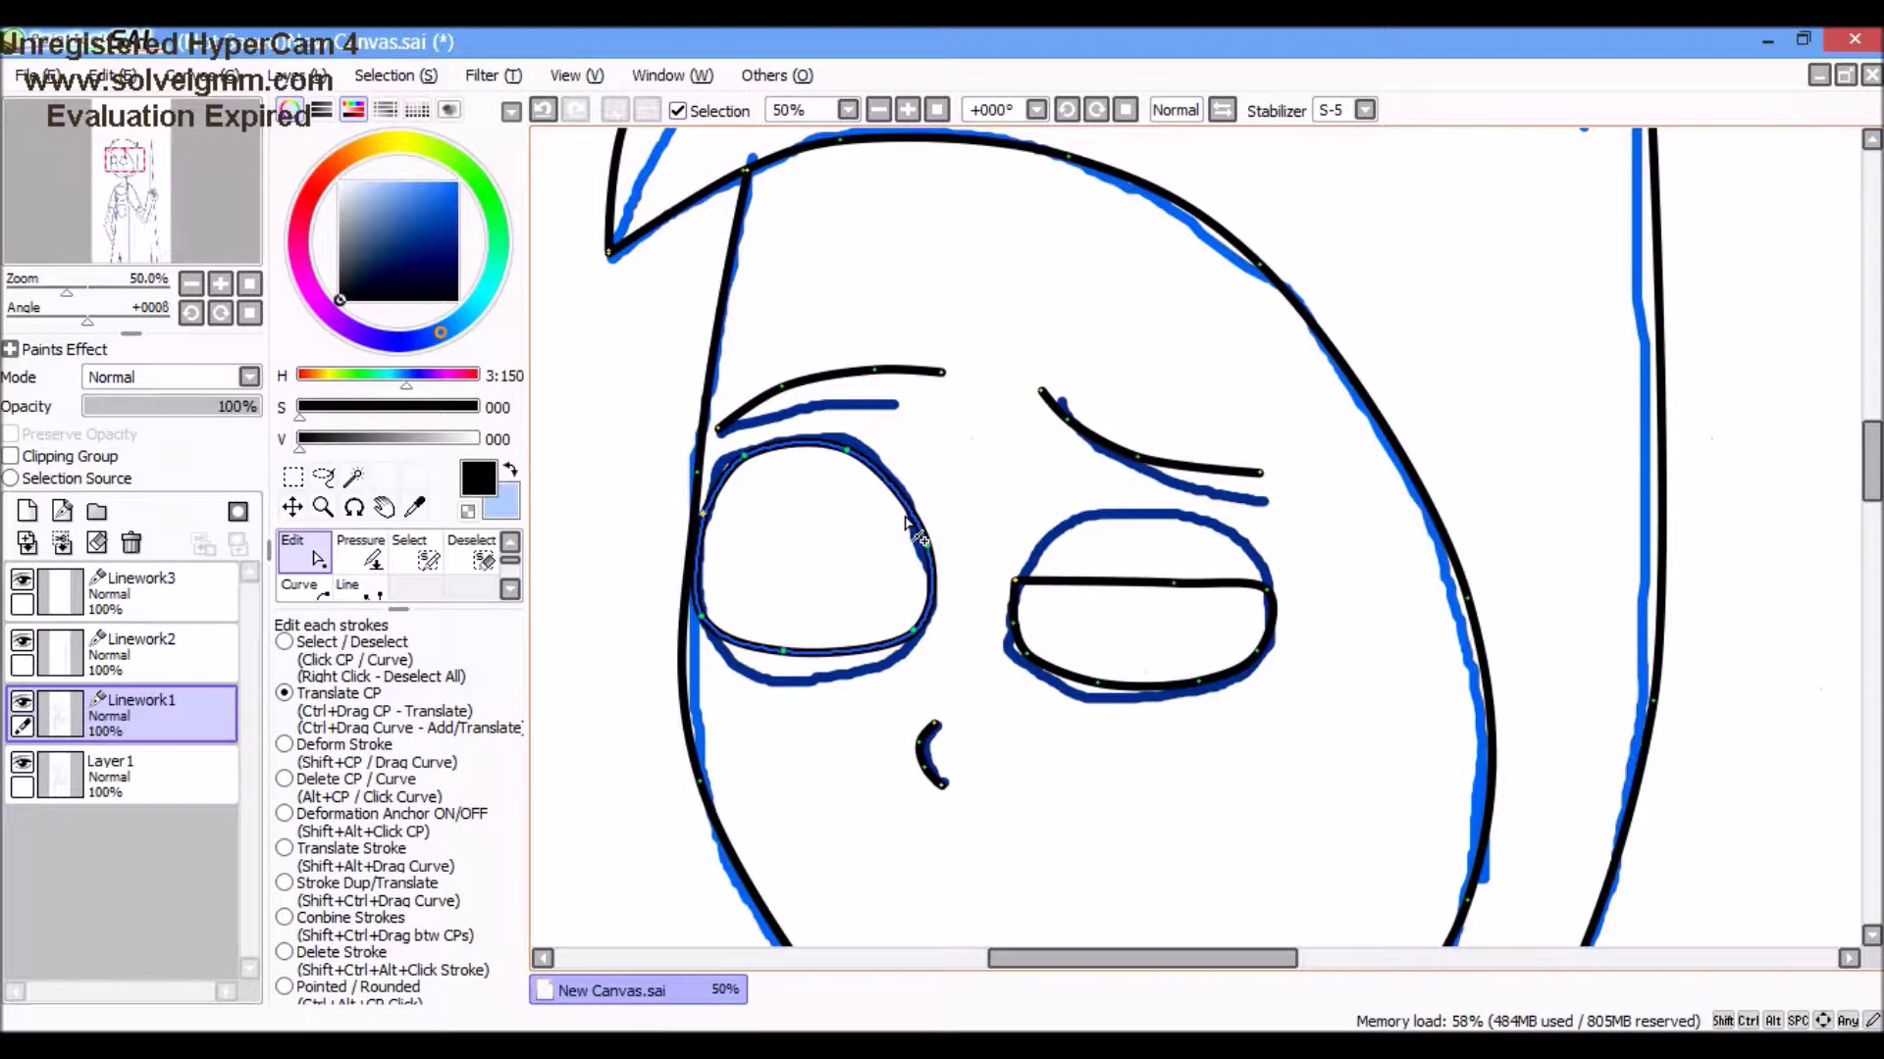
Step: Hide the Layer1 sketch and inspect the black line art, including the hand around the fishing pole
scroll(961, 441, down, 4)
click(22, 763)
scroll(981, 461, up, 4)
scroll(964, 443, down, 4)
scroll(1221, 554, up, 7)
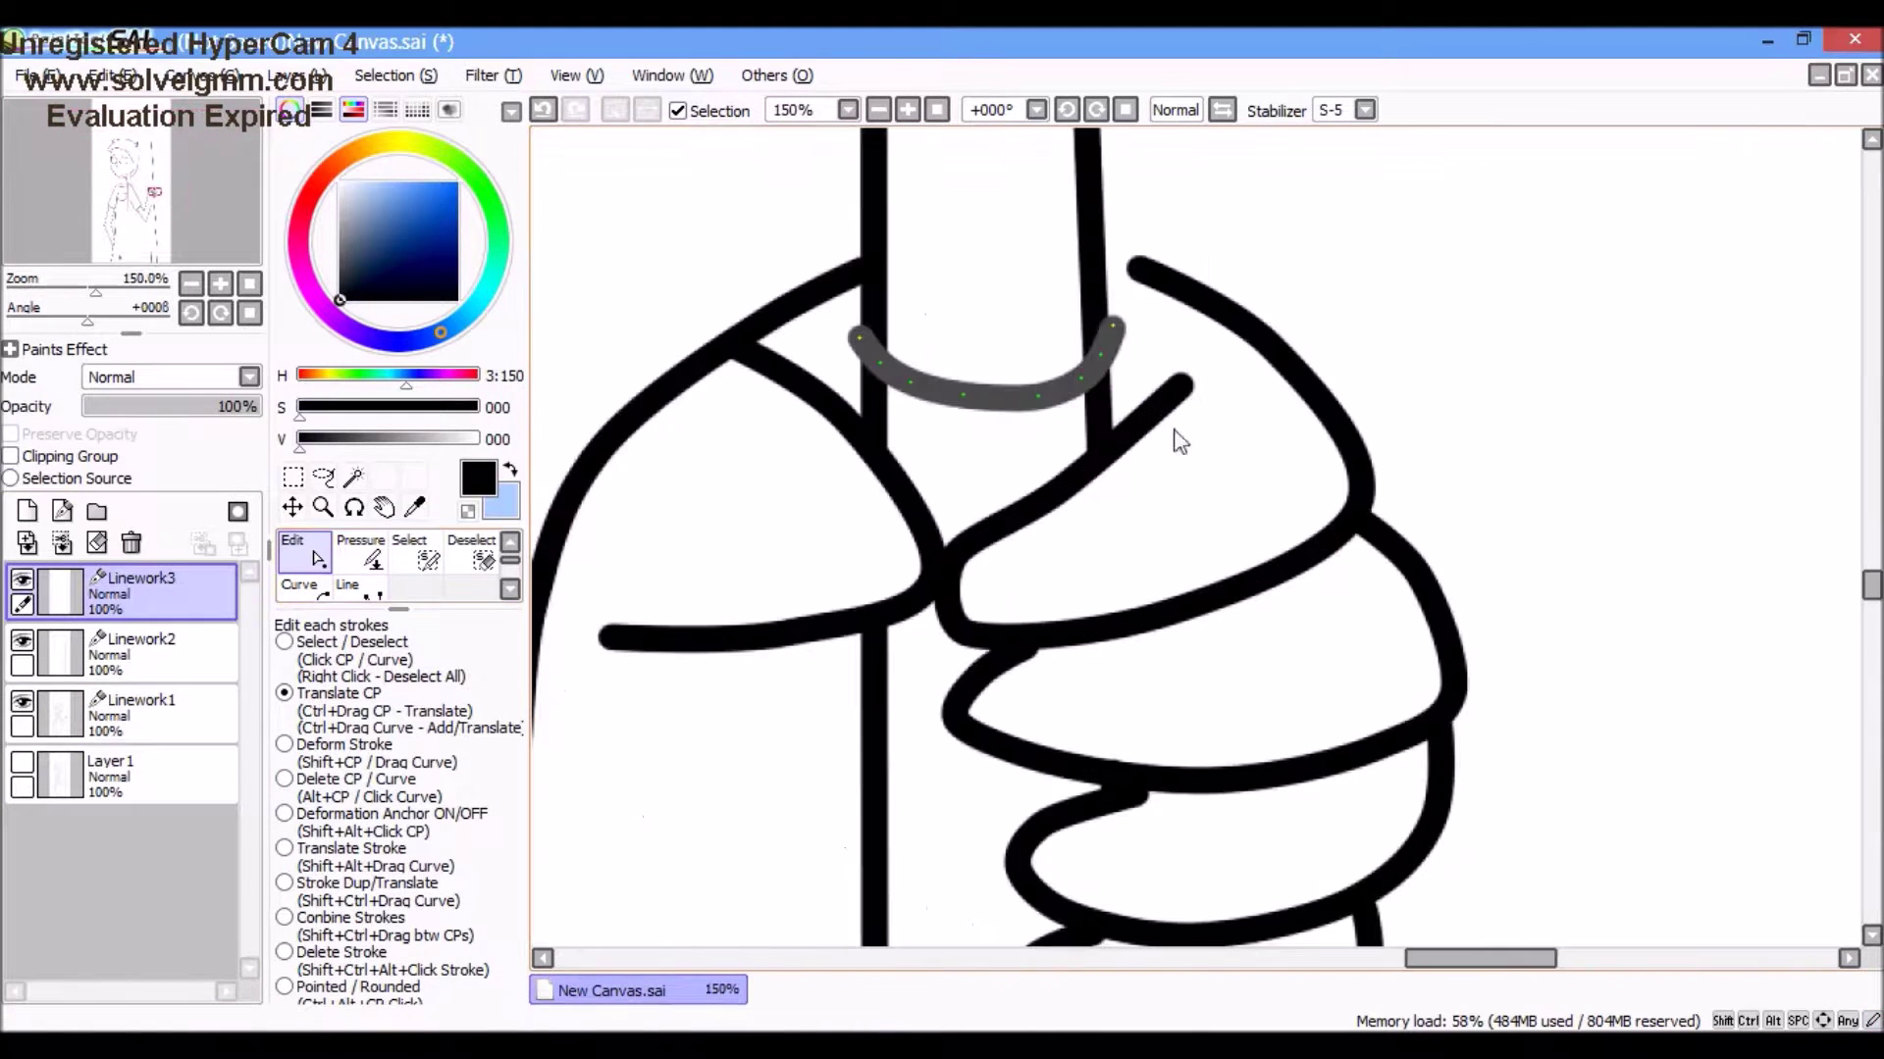
scroll(1105, 382, down, 8)
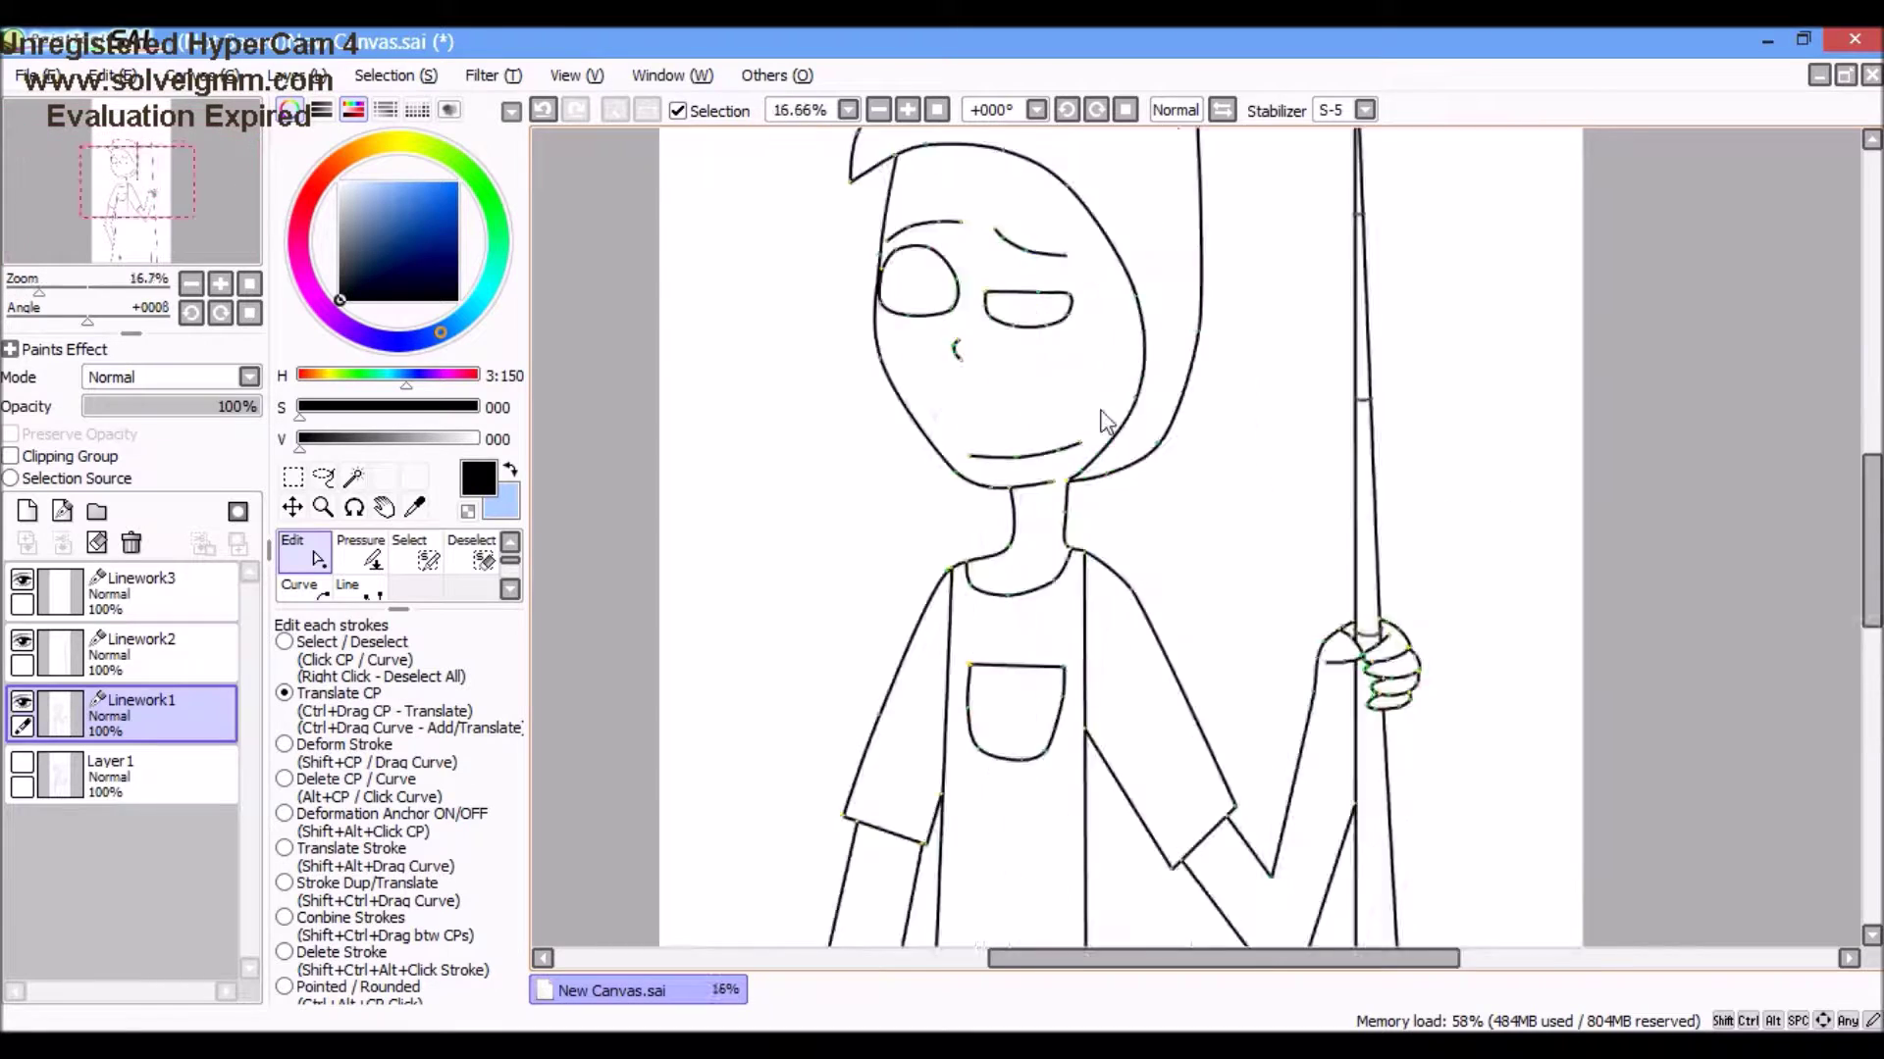
Step: Merge Linework3 and Linework2 down into Linework1
click(128, 589)
key(ctrl+e)
key(ctrl+e)
scroll(927, 402, up, 6)
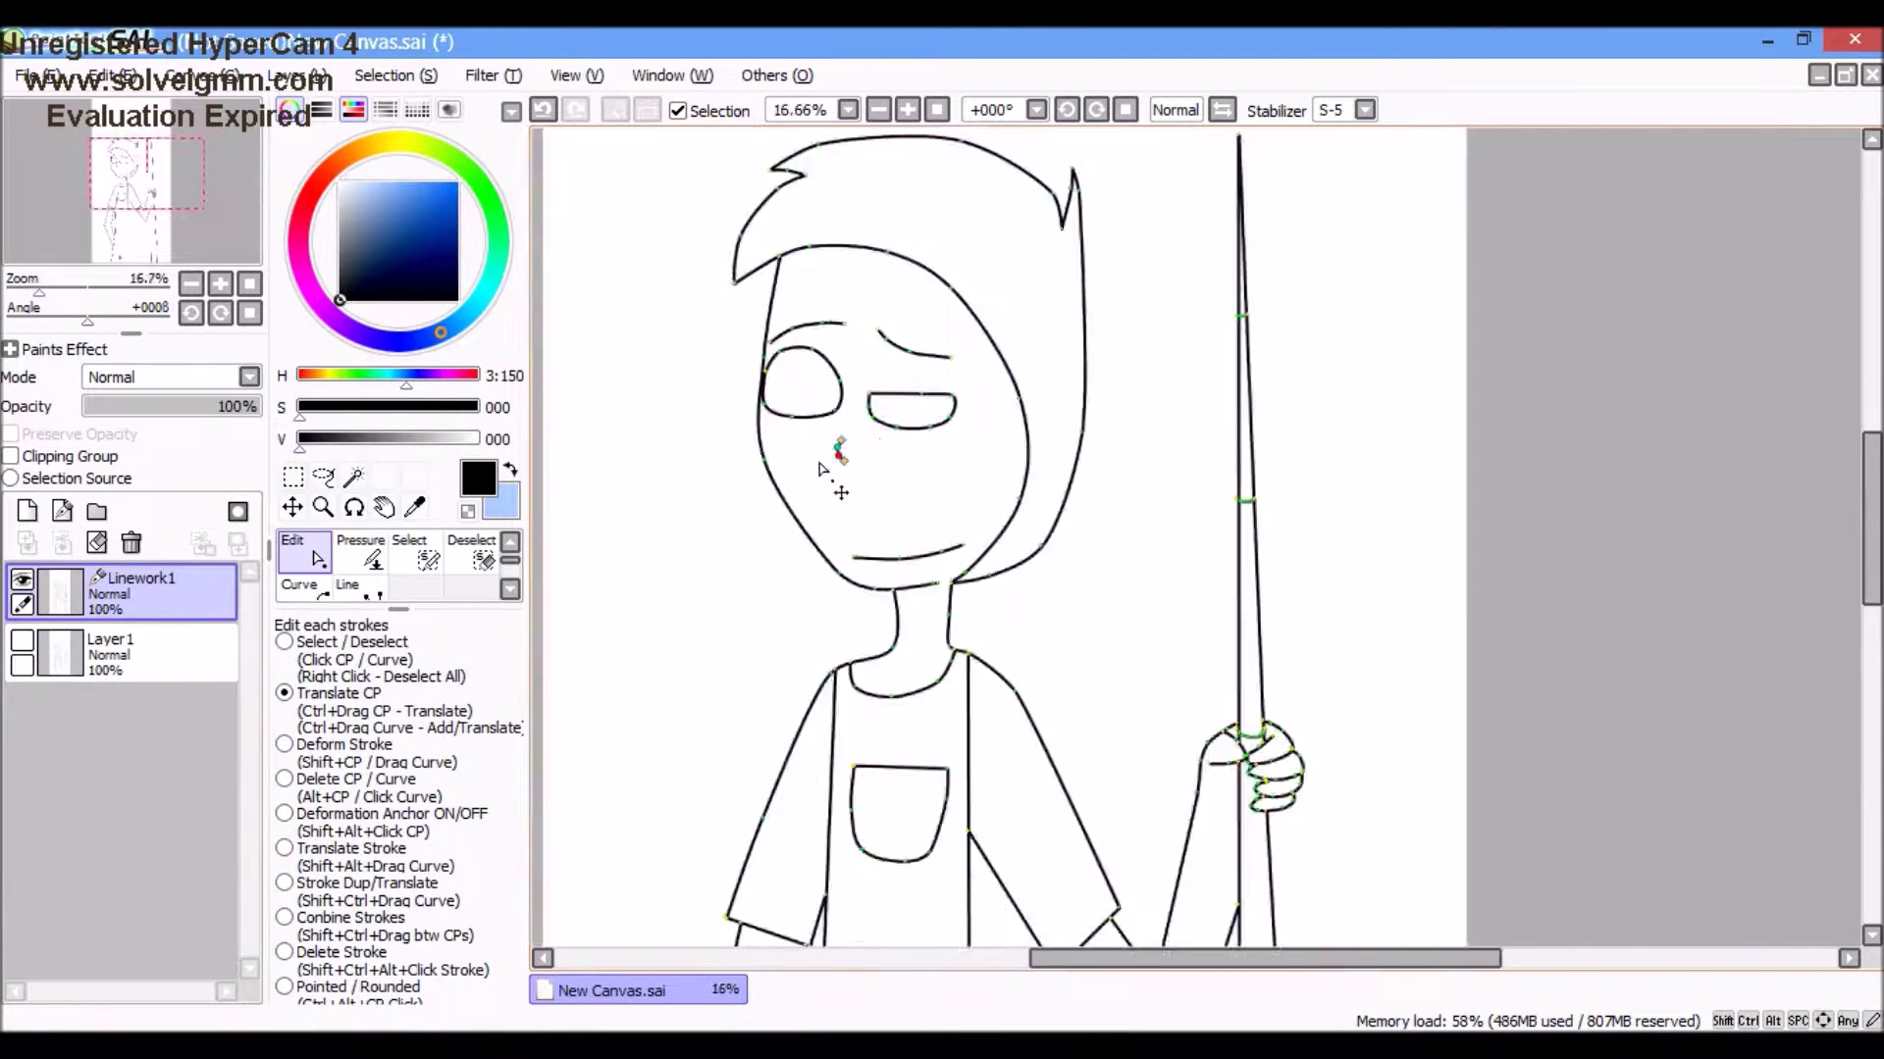
Step: Add a new raster layer directly above the hidden sketch layer, beneath the line art
click(147, 653)
click(27, 511)
scroll(927, 402, down, 7)
Step: Find Boy part 1.png in the Pictures folder and open it as a colour reference
click(39, 76)
click(57, 133)
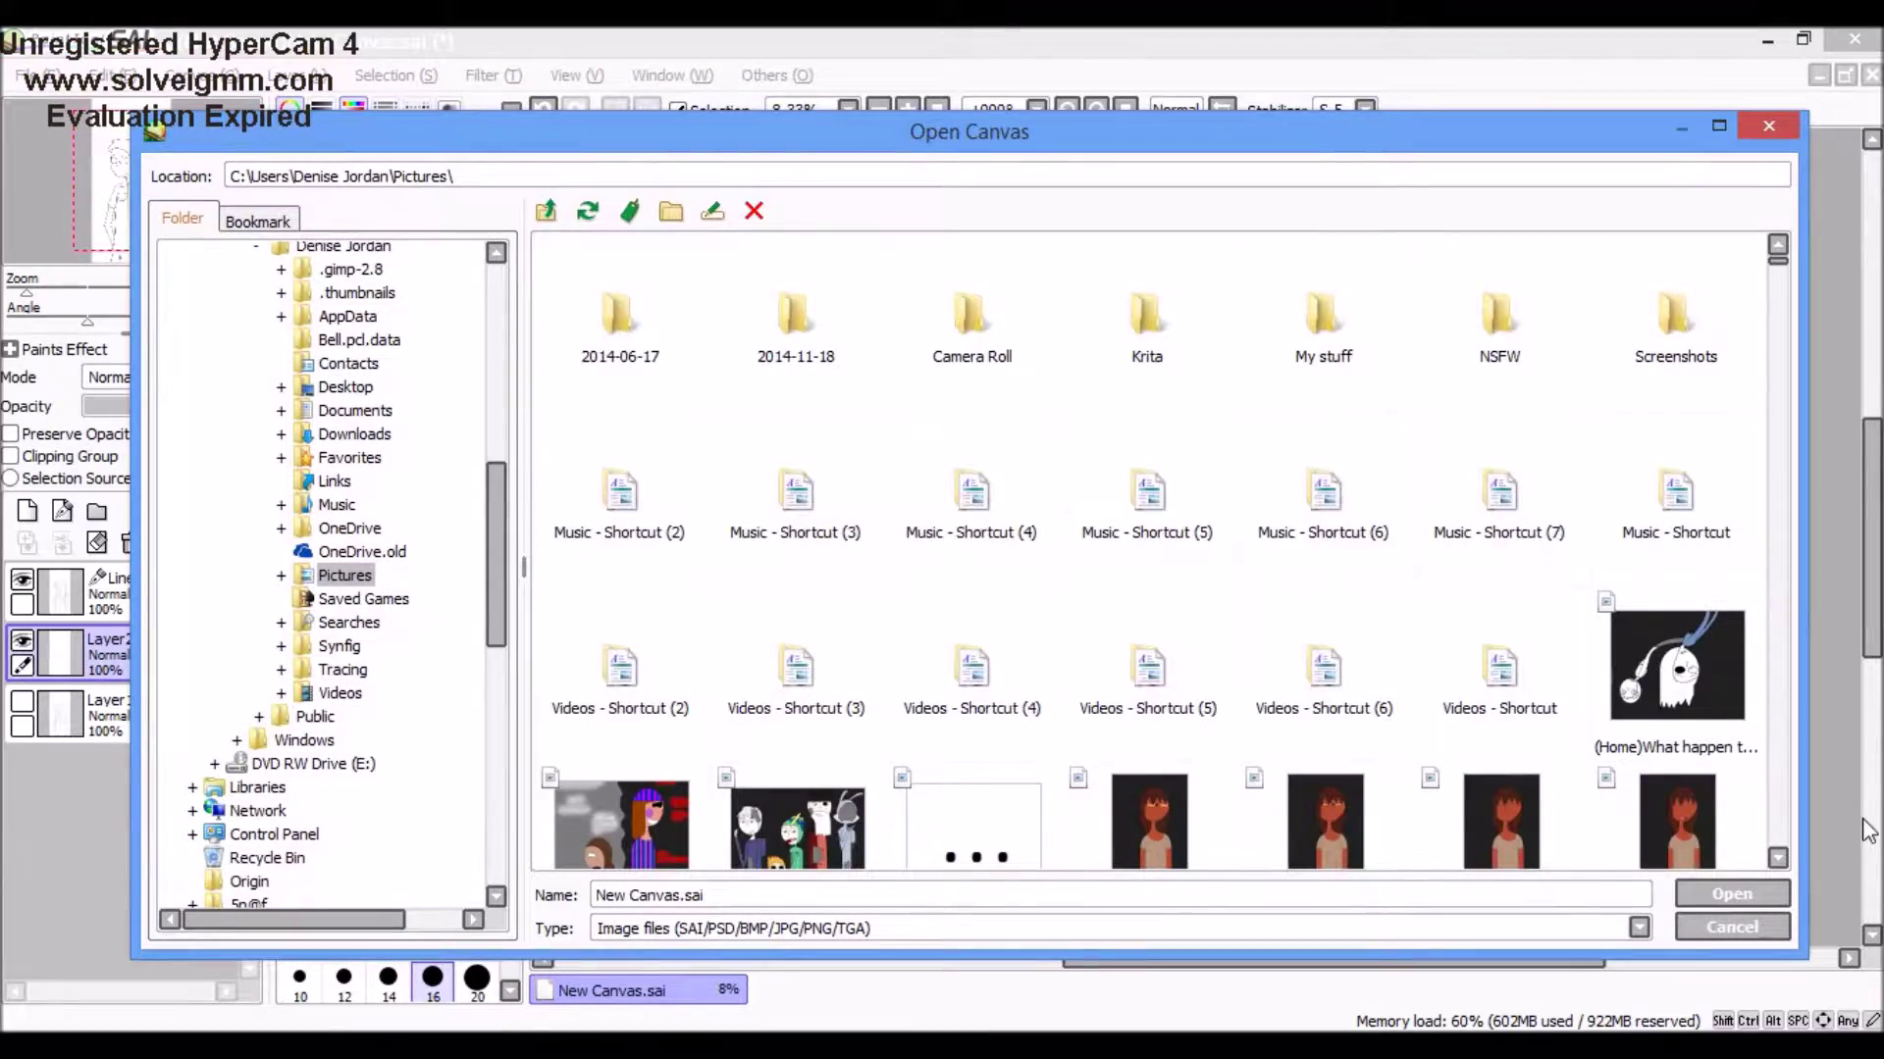
scroll(1575, 567, down, 15)
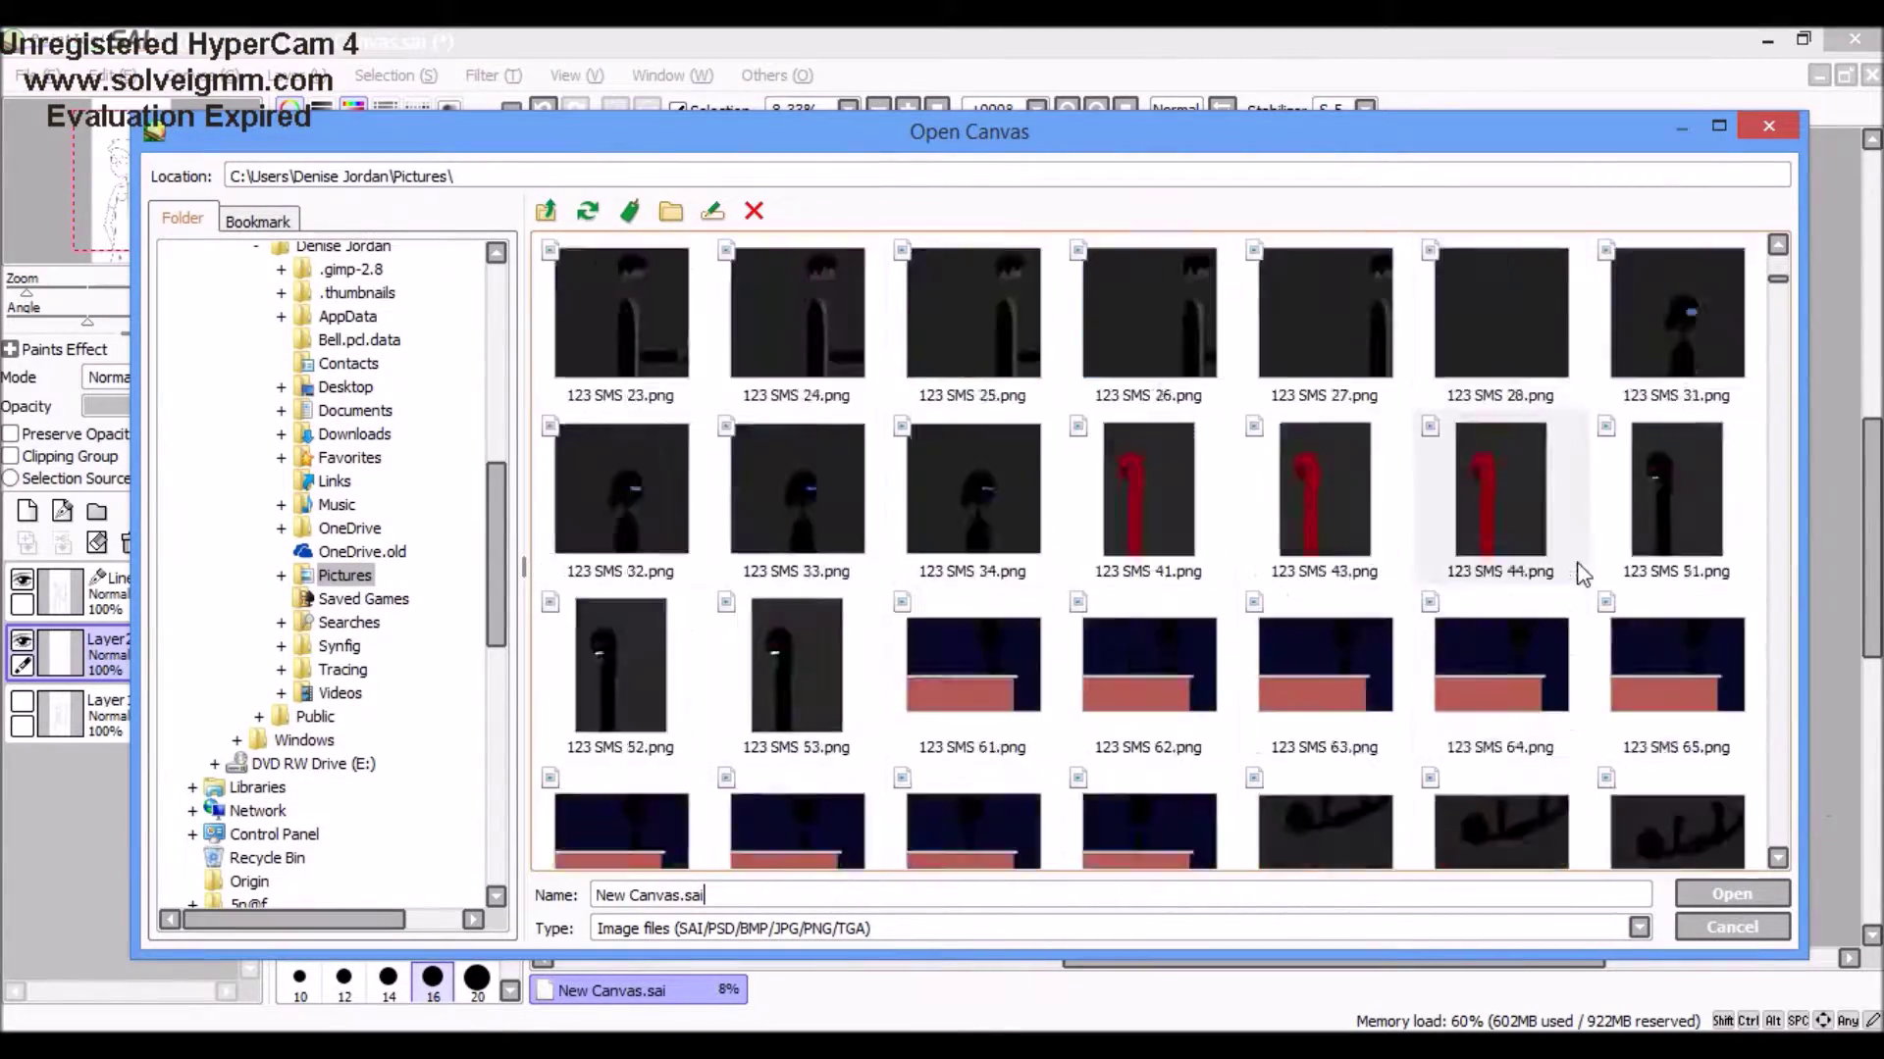
scroll(1575, 567, down, 15)
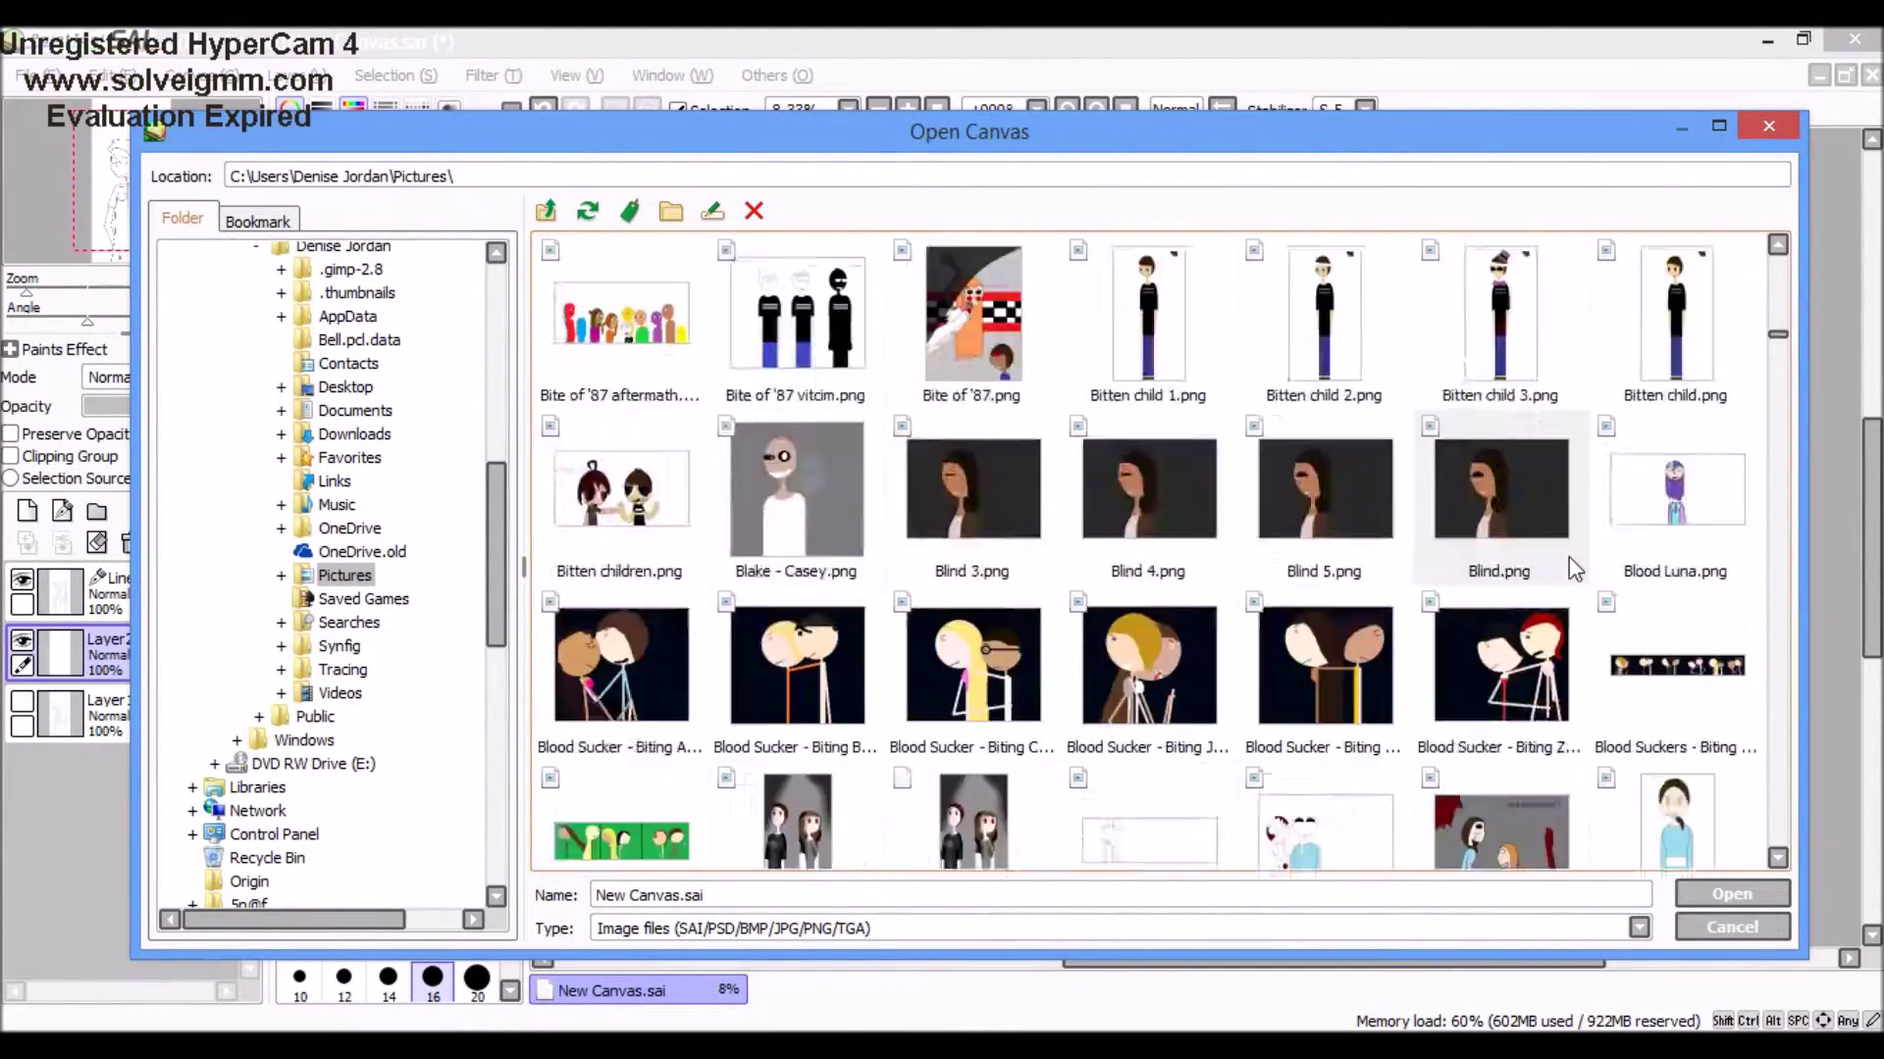
scroll(1587, 598, down, 12)
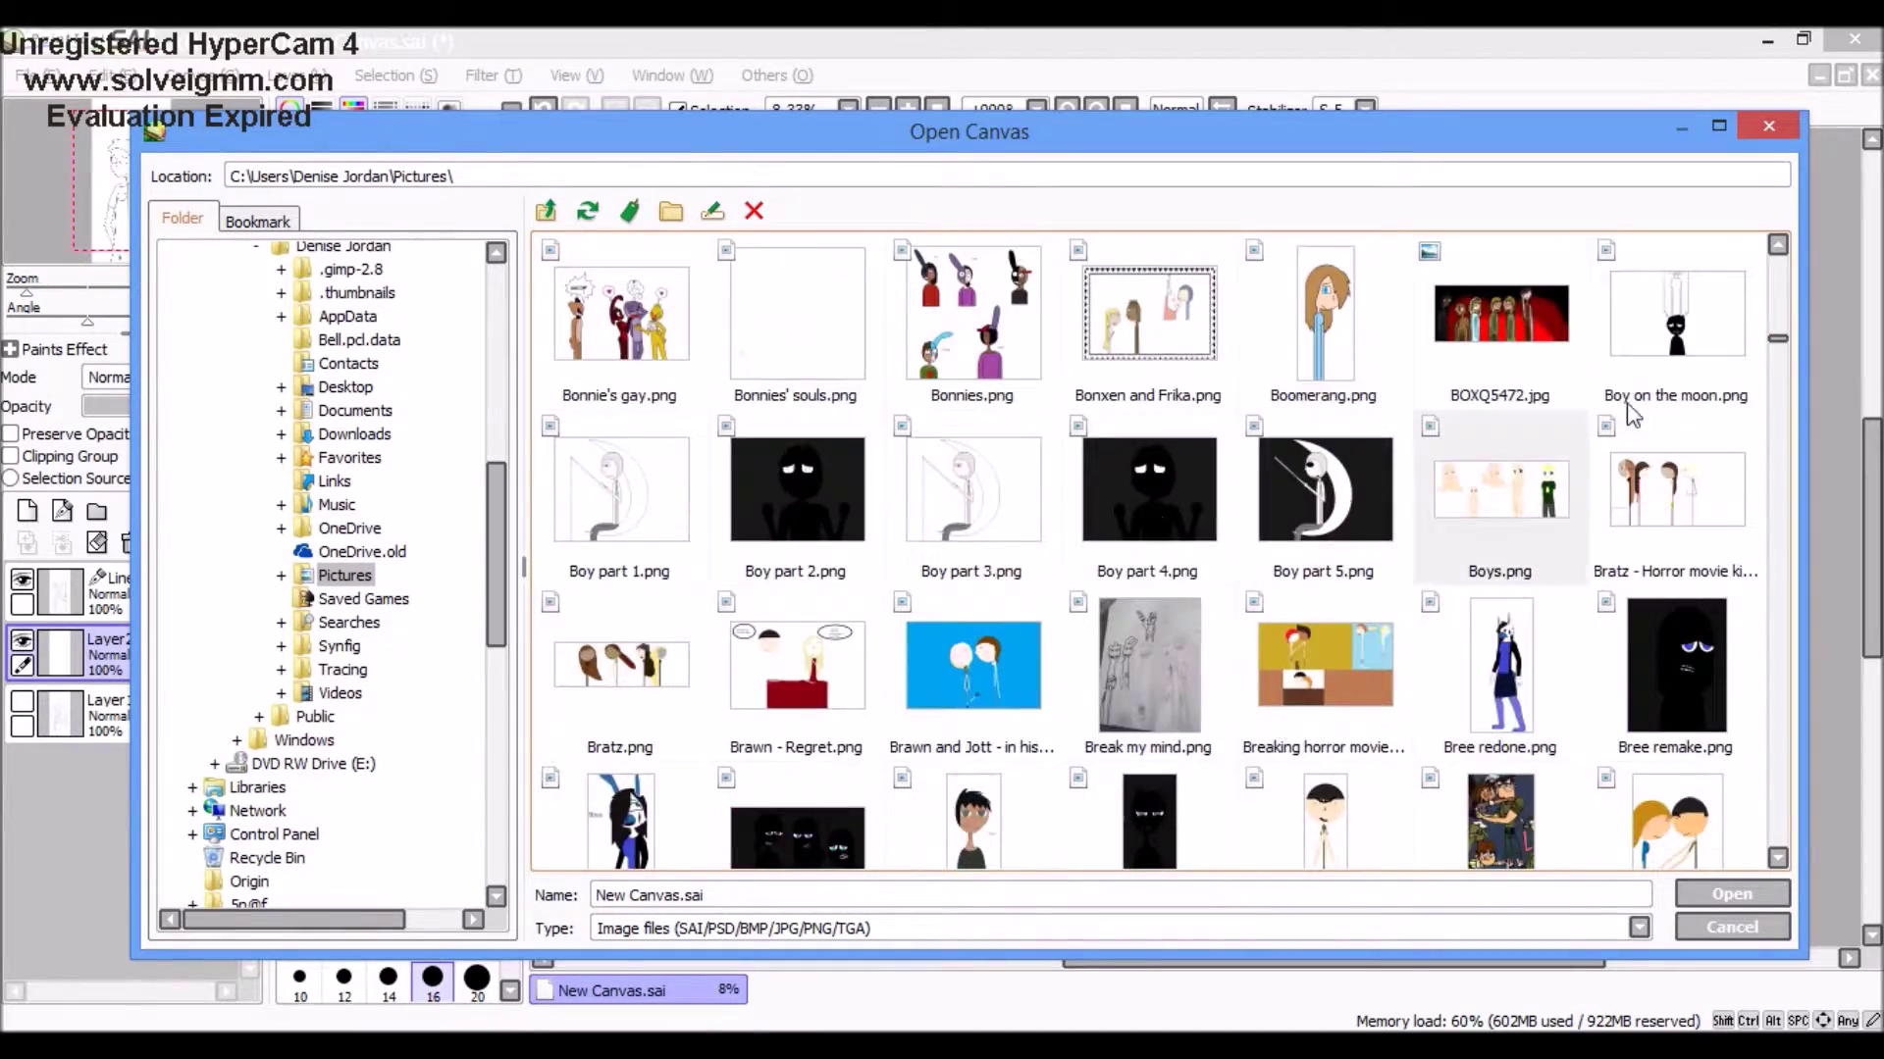
scroll(1182, 473, down, 15)
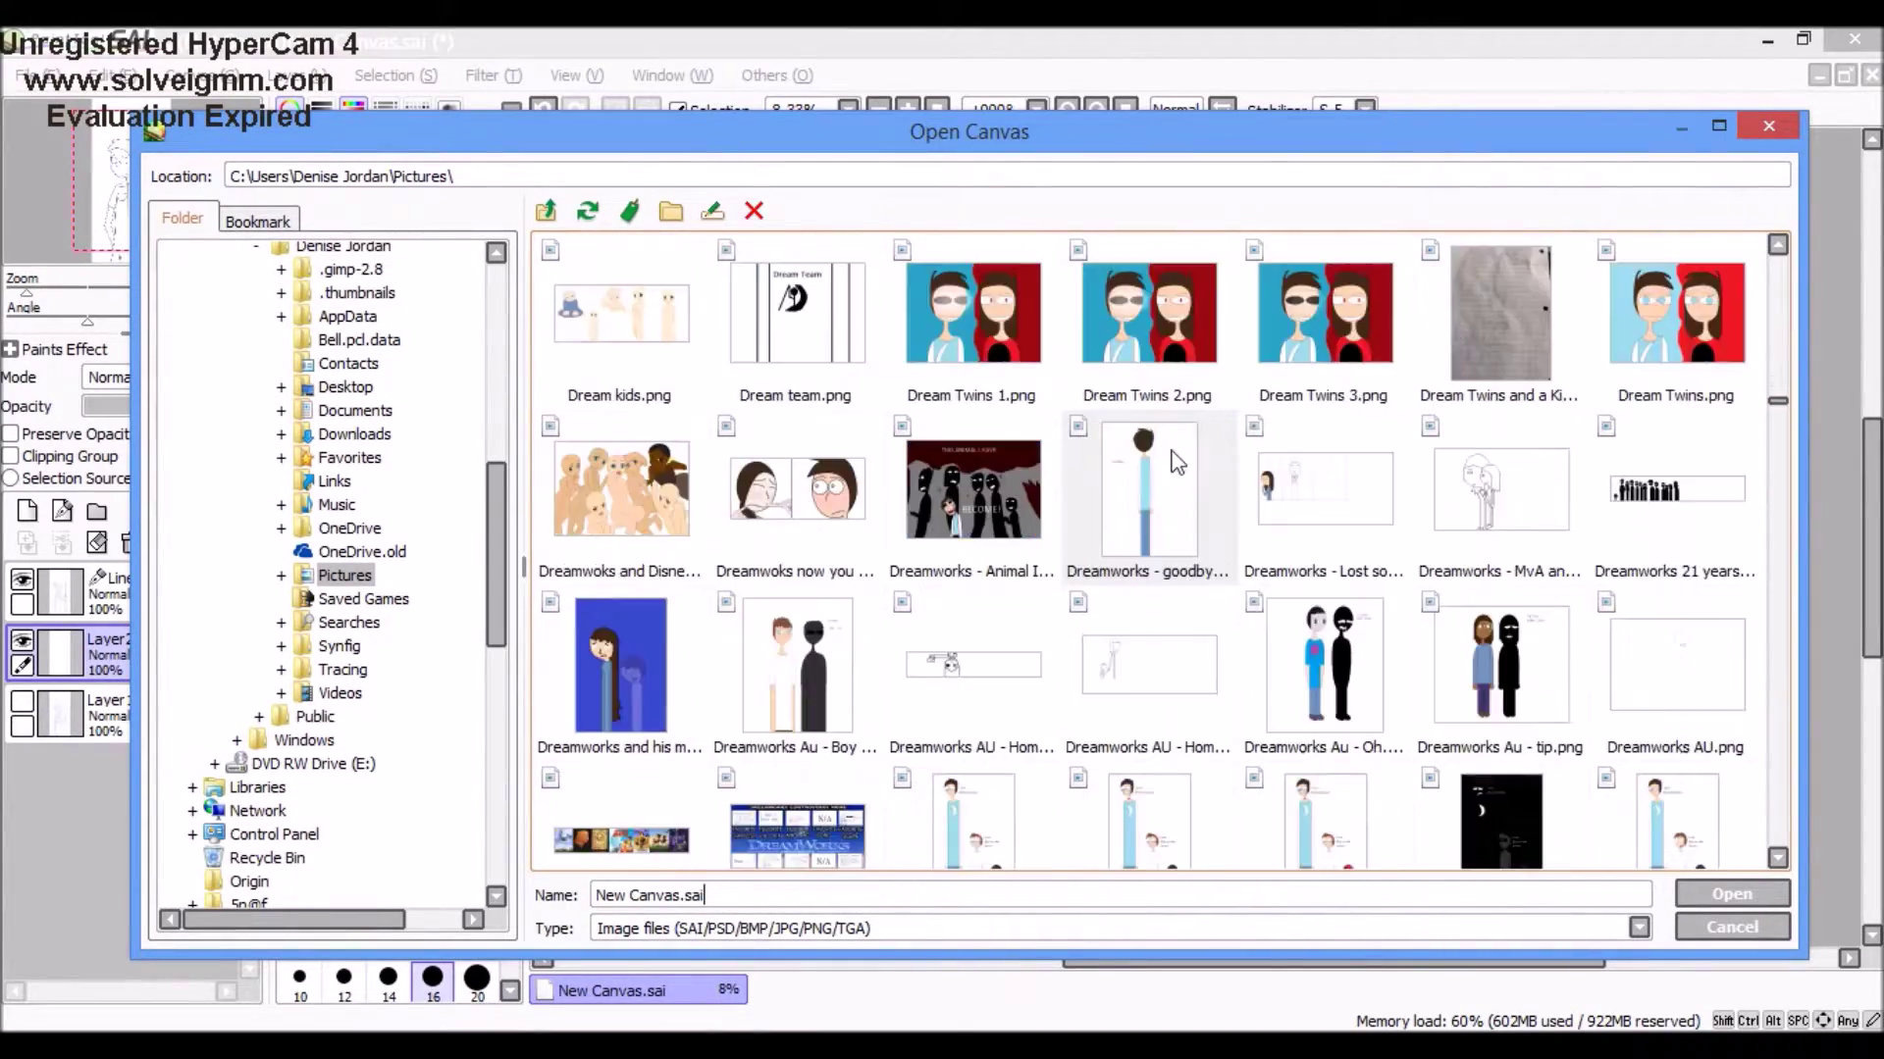
scroll(1269, 473, down, 15)
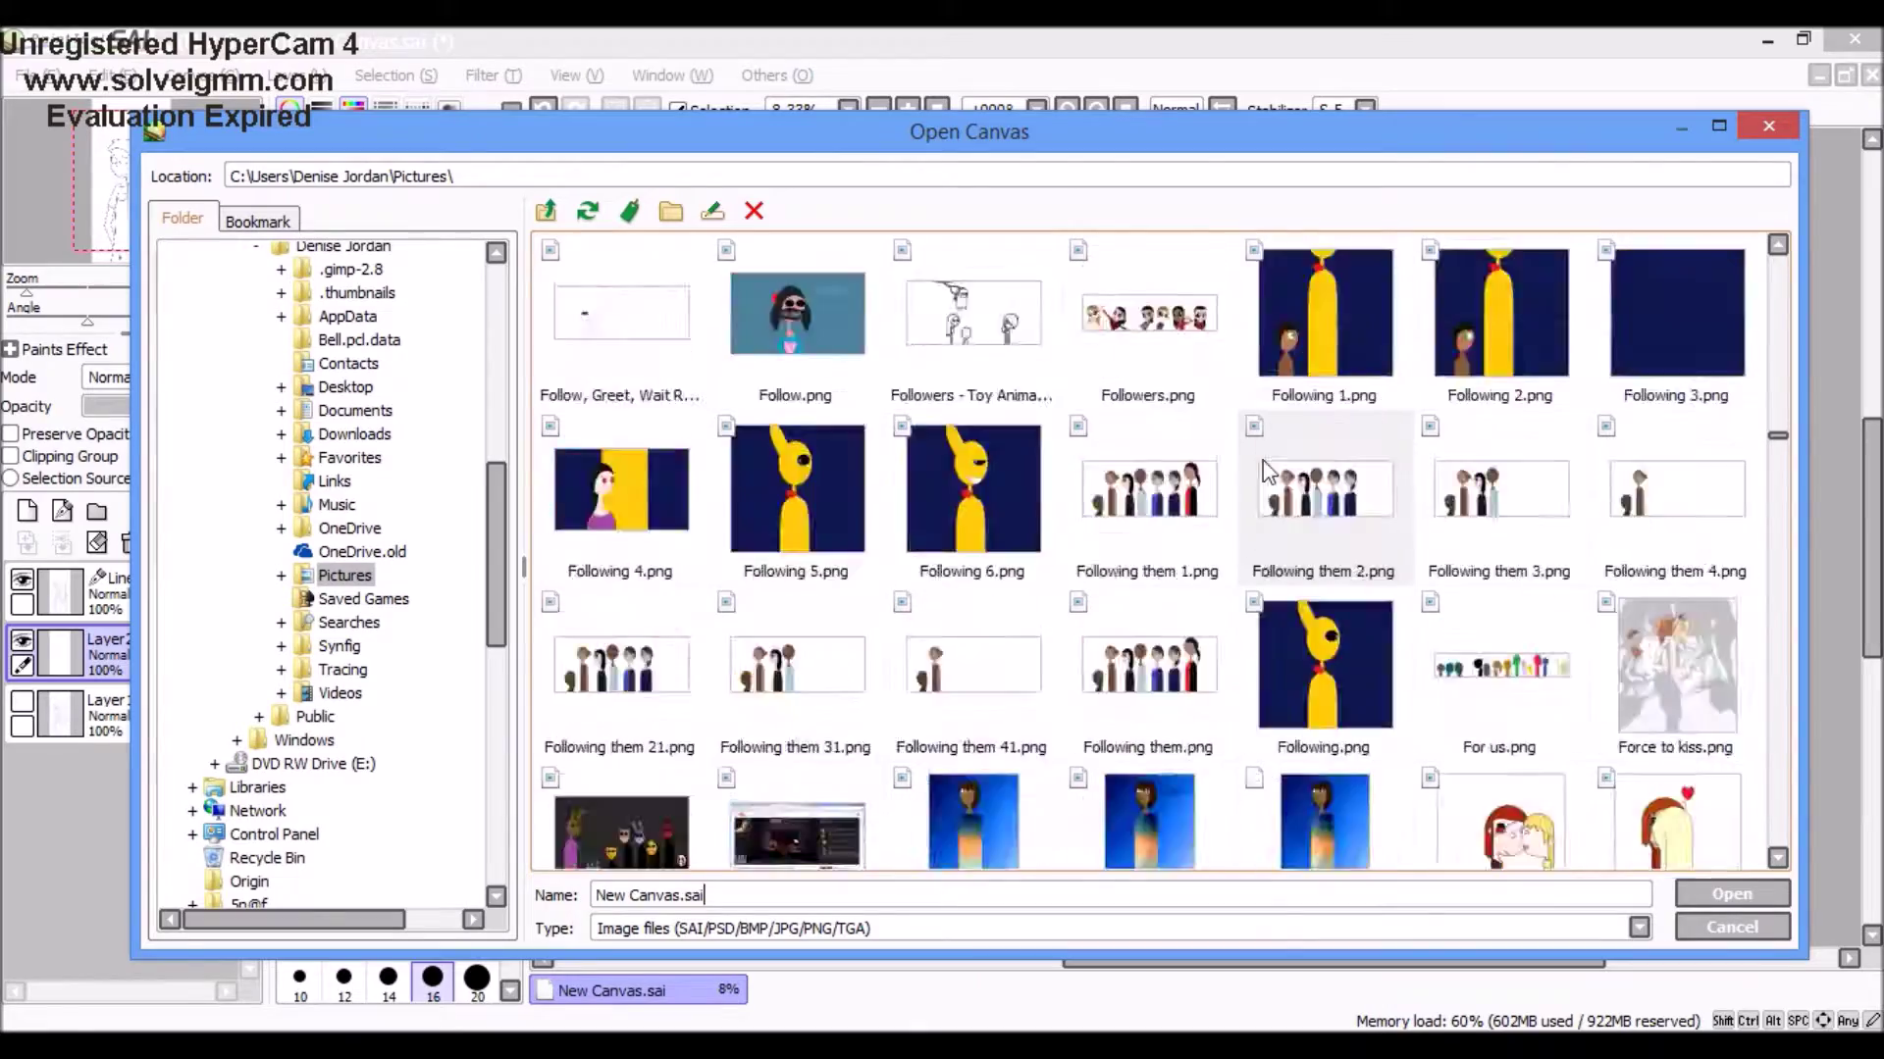
scroll(1226, 496, up, 10)
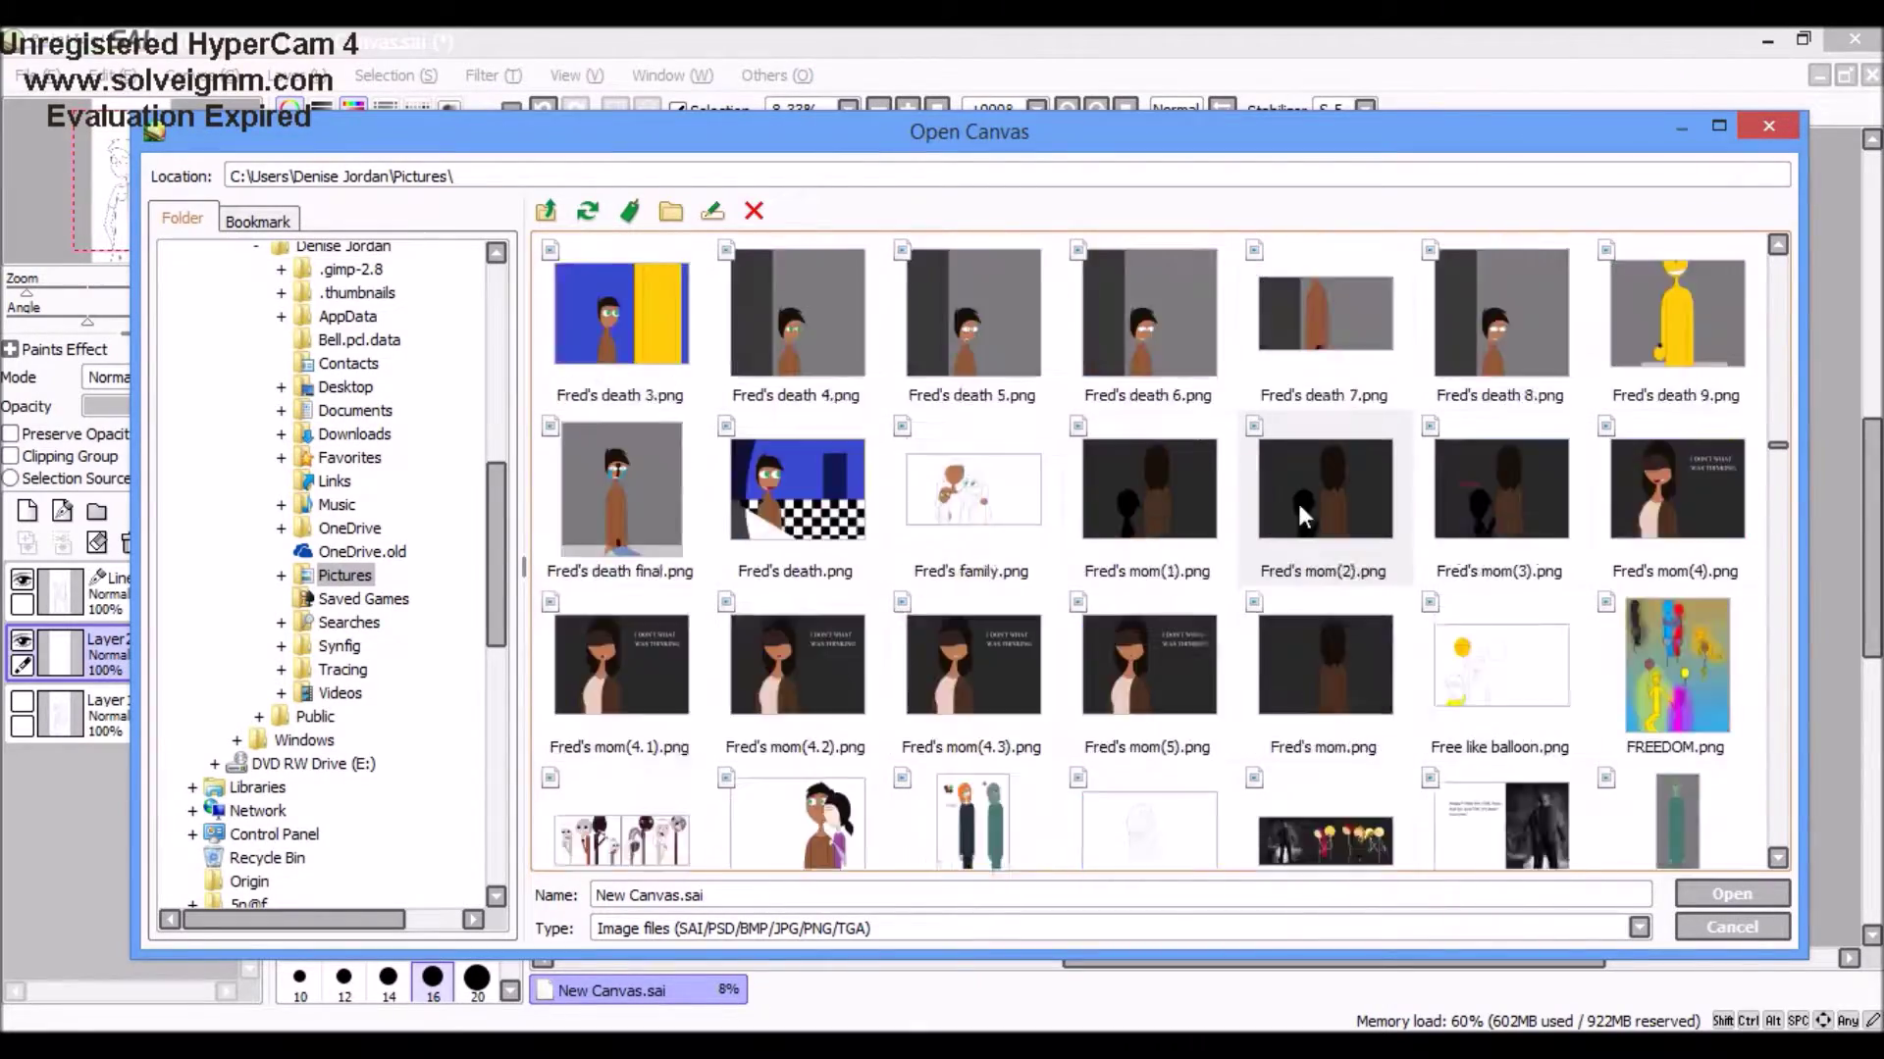
drag(1778, 440, 1781, 319)
scroll(934, 419, down, 10)
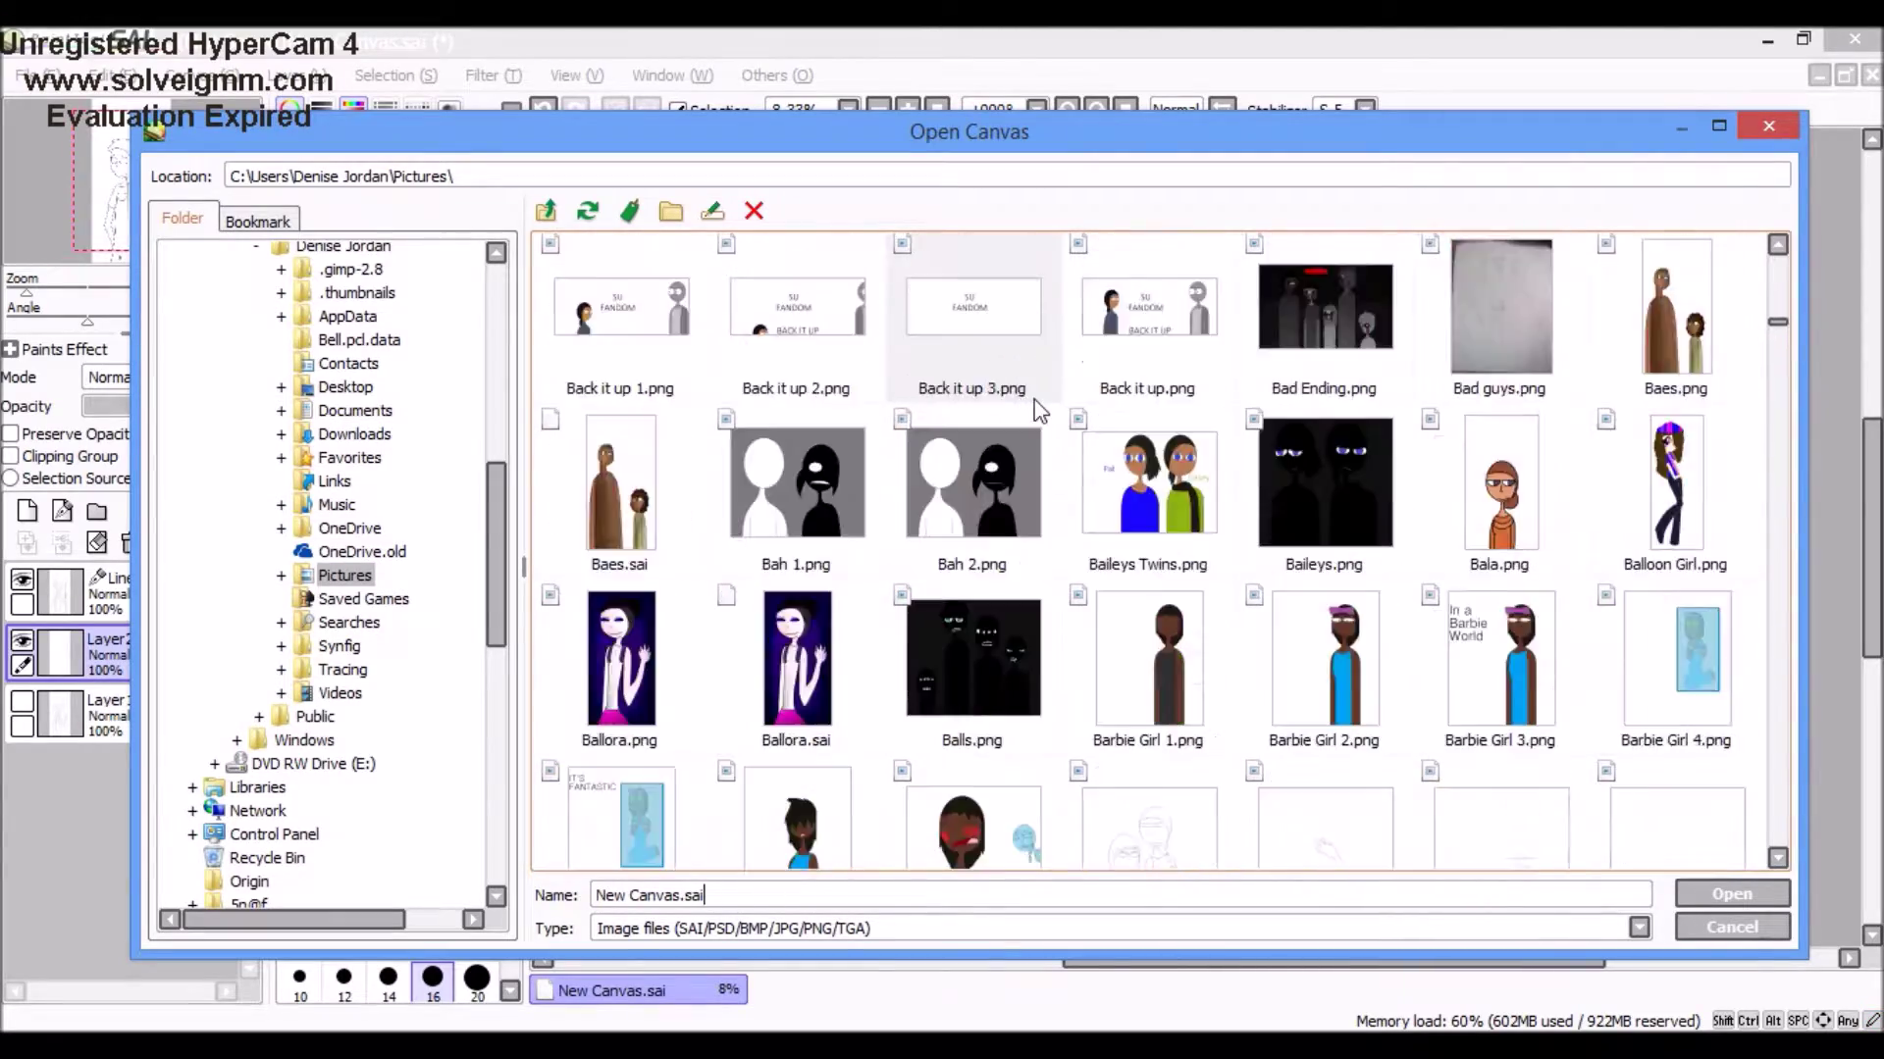
scroll(934, 428, down, 10)
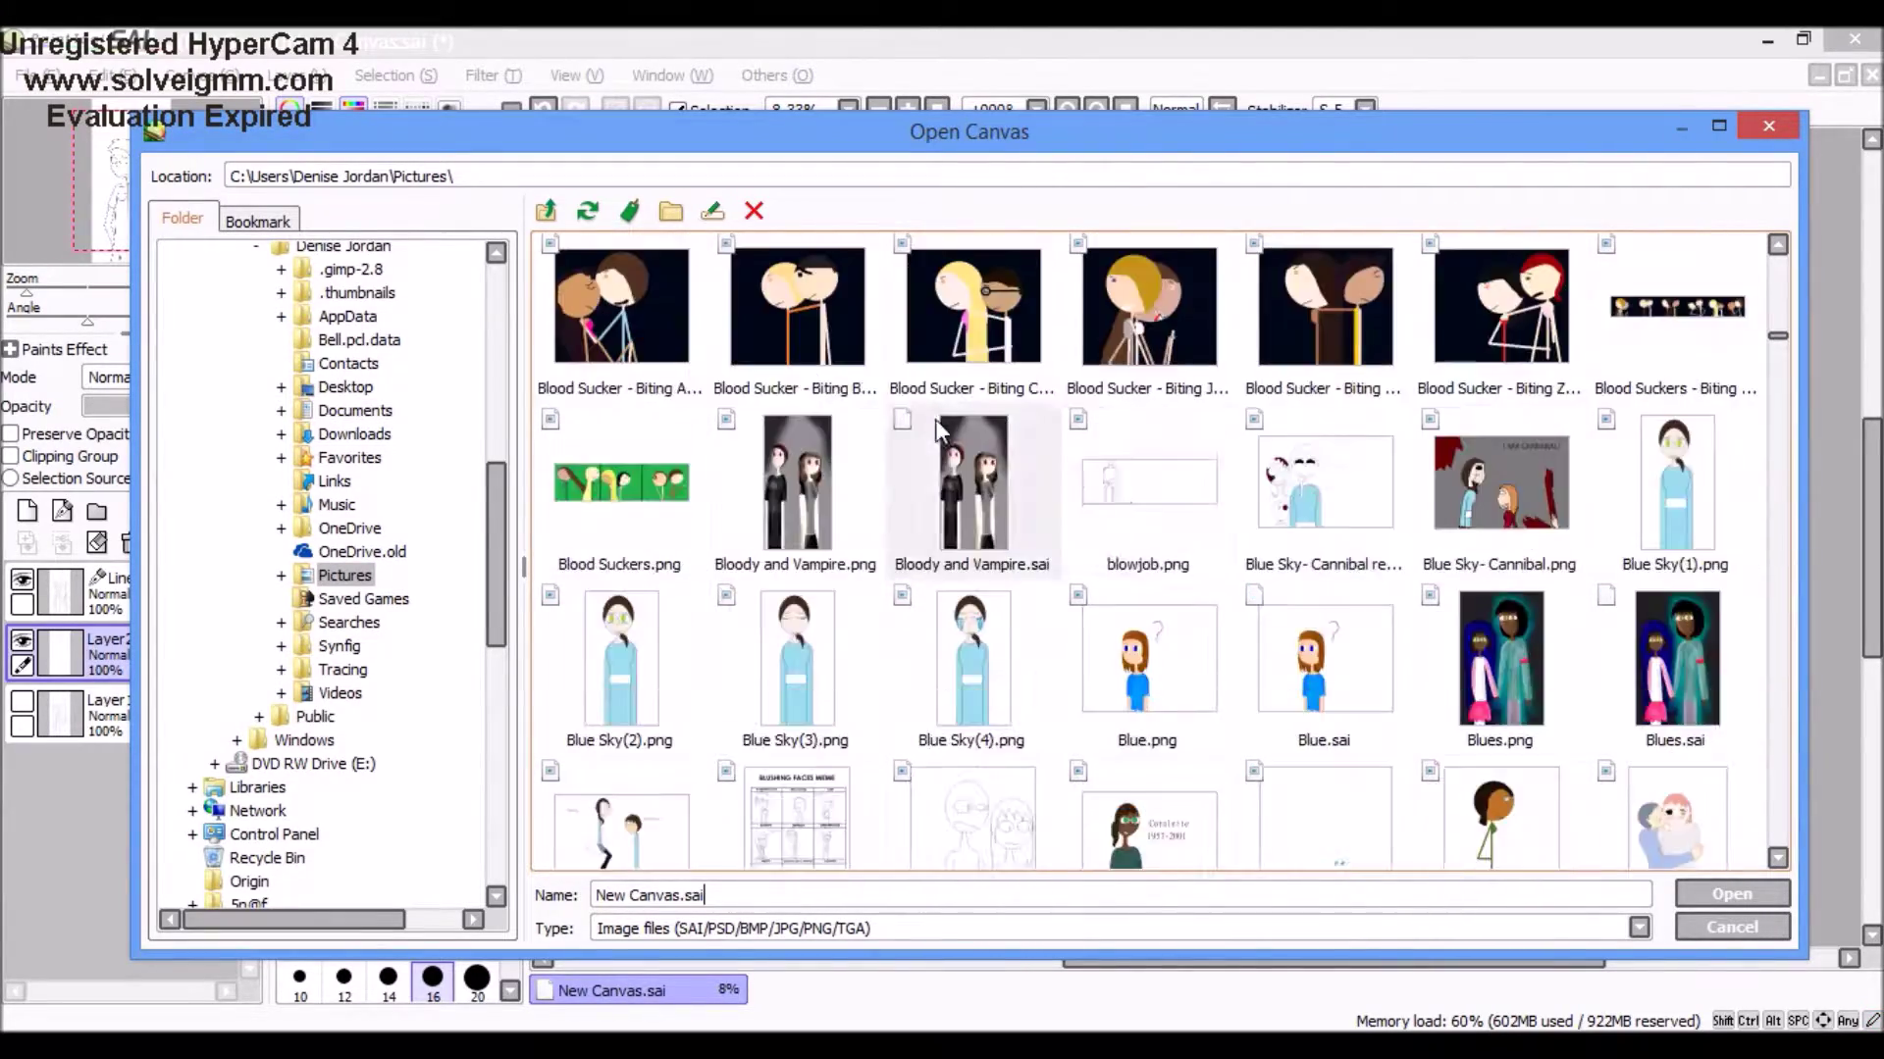
scroll(1159, 536, up, 8)
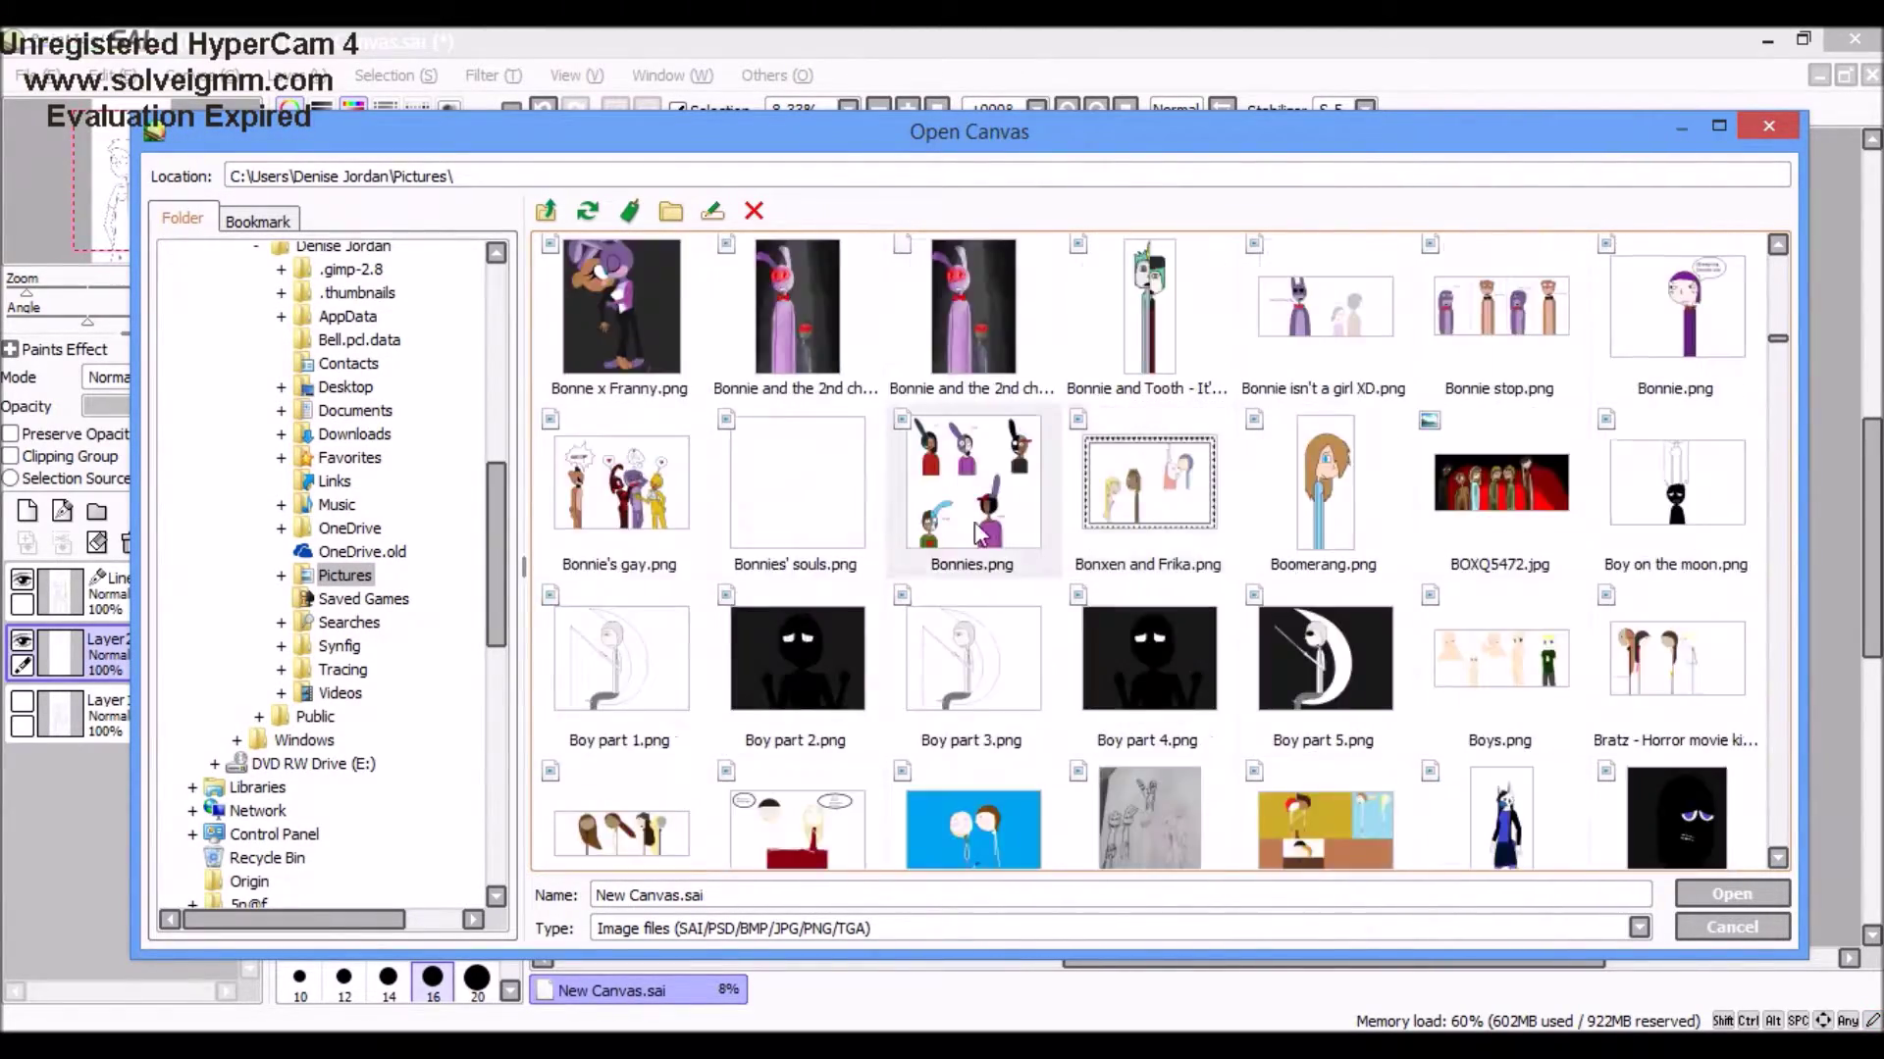
scroll(979, 509, down, 3)
scroll(1489, 535, down, 3)
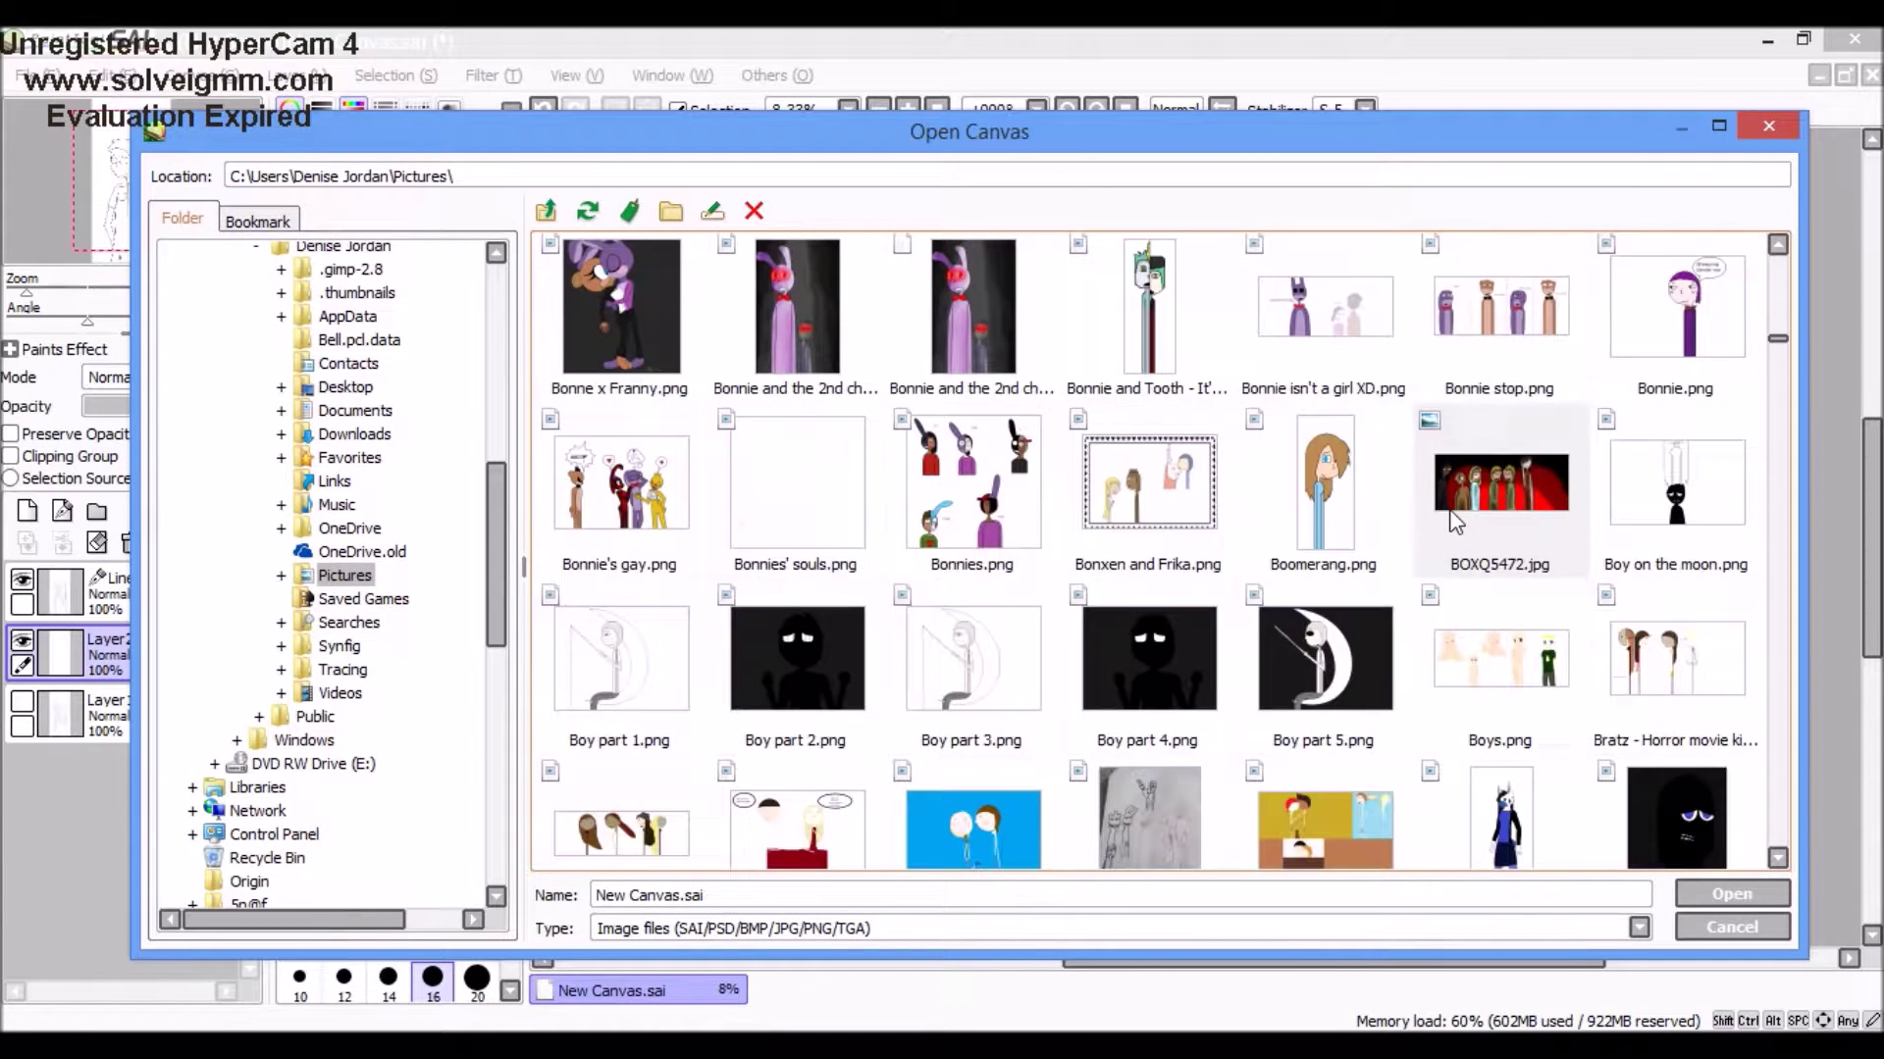
double_click(620, 667)
Step: Sample the pale skin colour from Boy part 1.png and Bucket-fill the hand's uppermost finger on Layer2 of New Canvas.sai
click(414, 506)
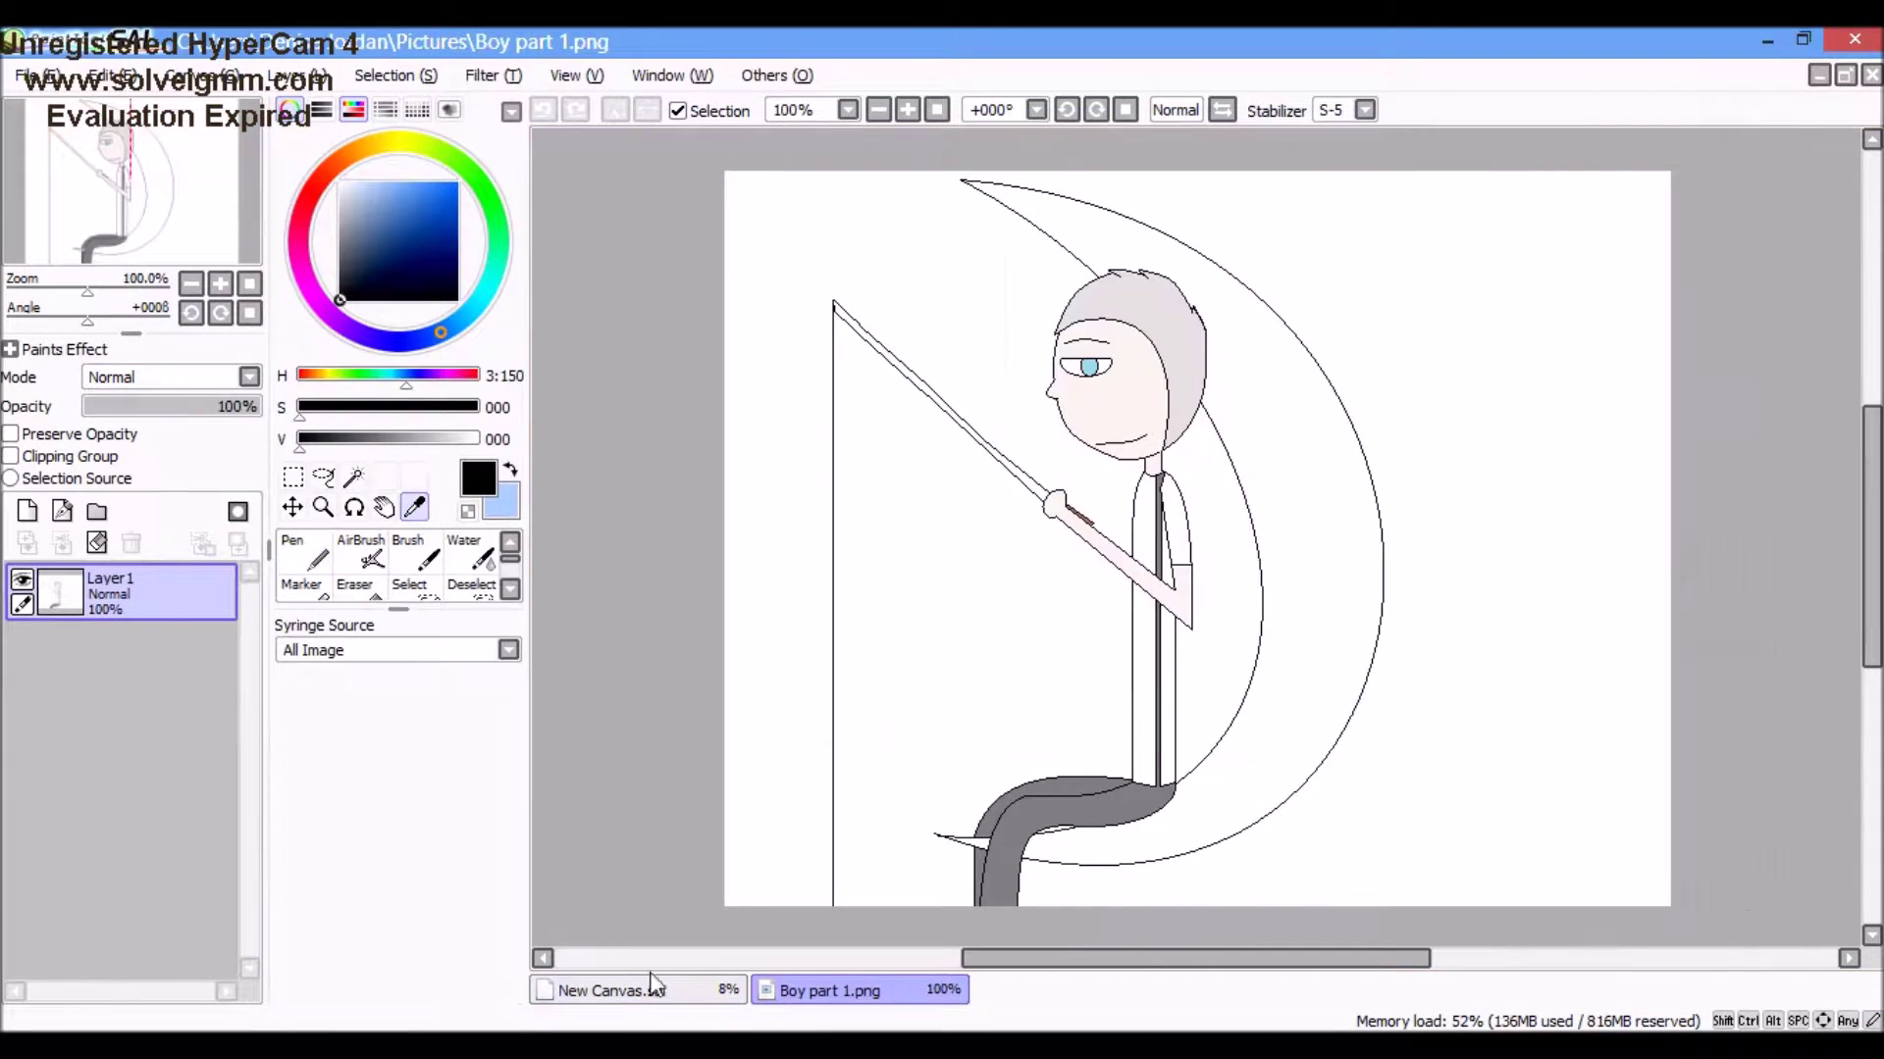
click(651, 992)
click(829, 990)
click(1069, 461)
click(627, 991)
scroll(315, 569, down, 2)
click(301, 552)
scroll(1014, 458, up, 10)
click(1014, 458)
scroll(1014, 458, up, 3)
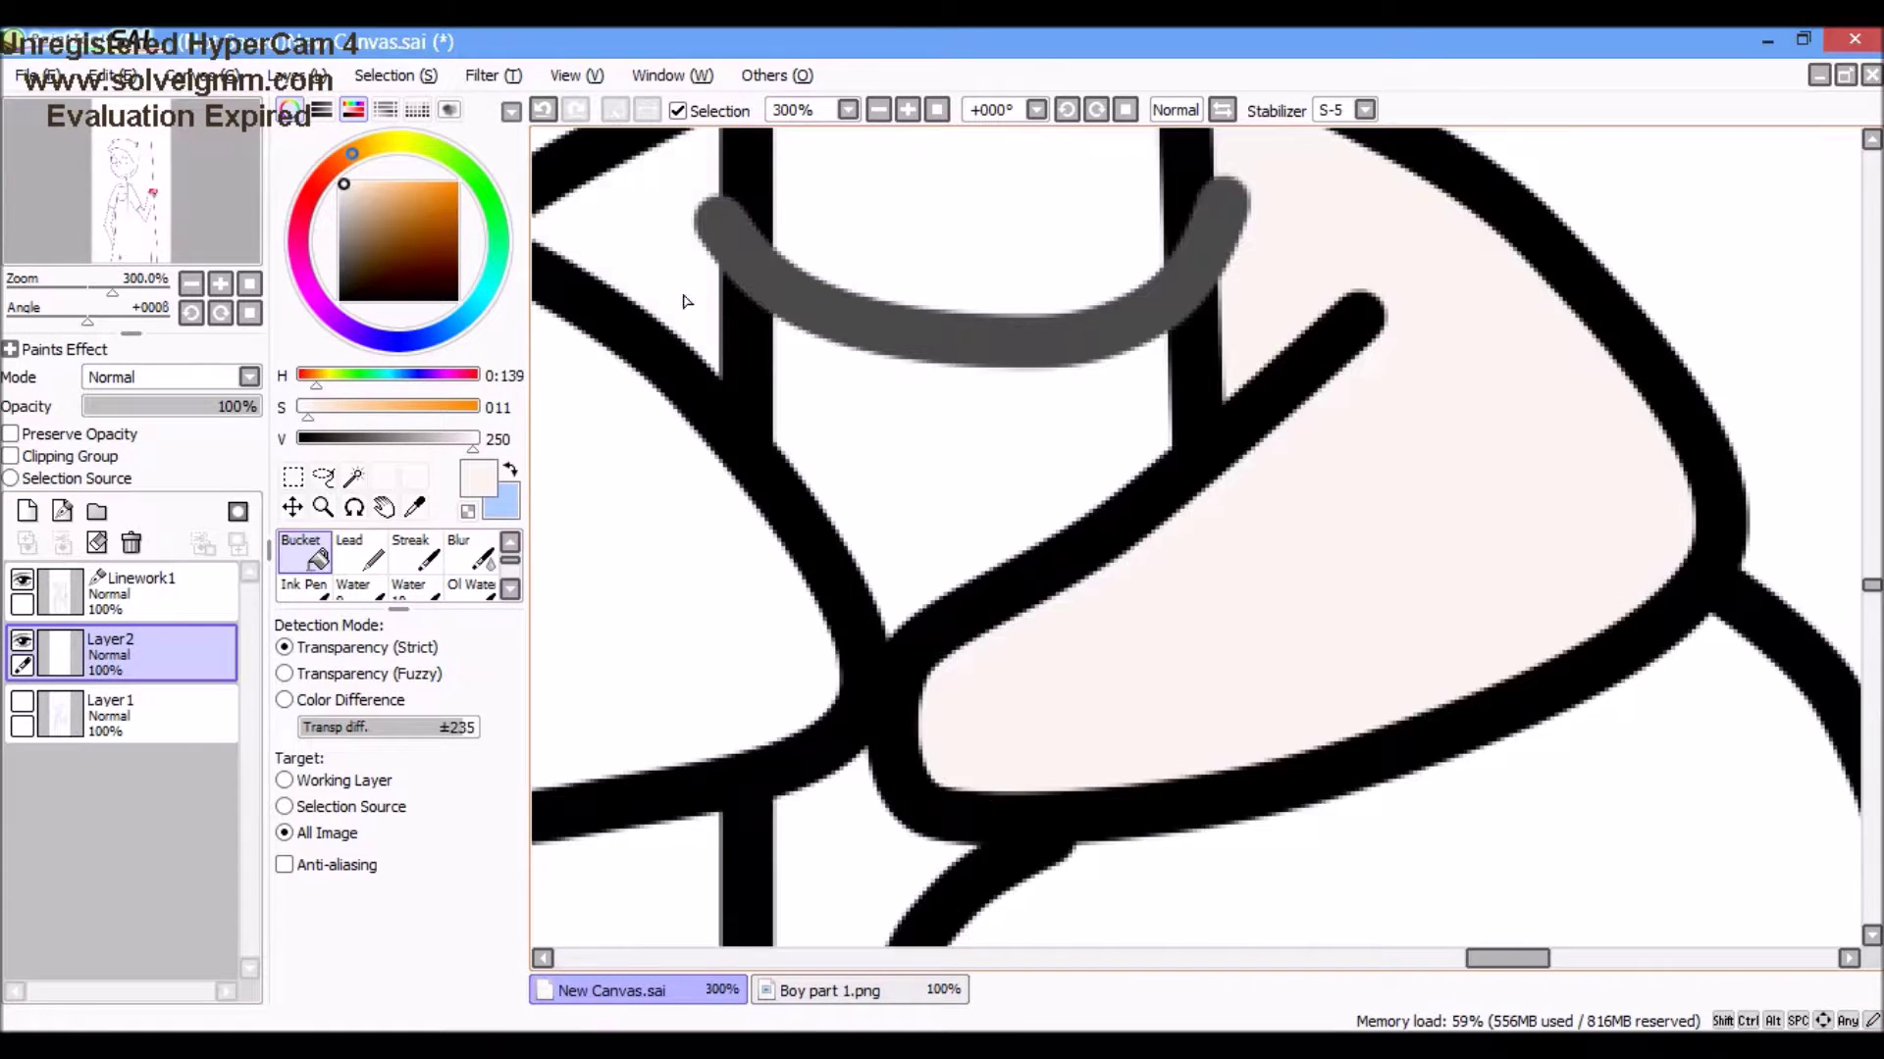
Step: Reshape the thumb's upper line on Linework1 by moving its control points so it runs nearly level inside the hand
scroll(681, 295, down, 4)
click(128, 589)
scroll(814, 327, up, 2)
drag(817, 407, 775, 432)
drag(981, 402, 999, 429)
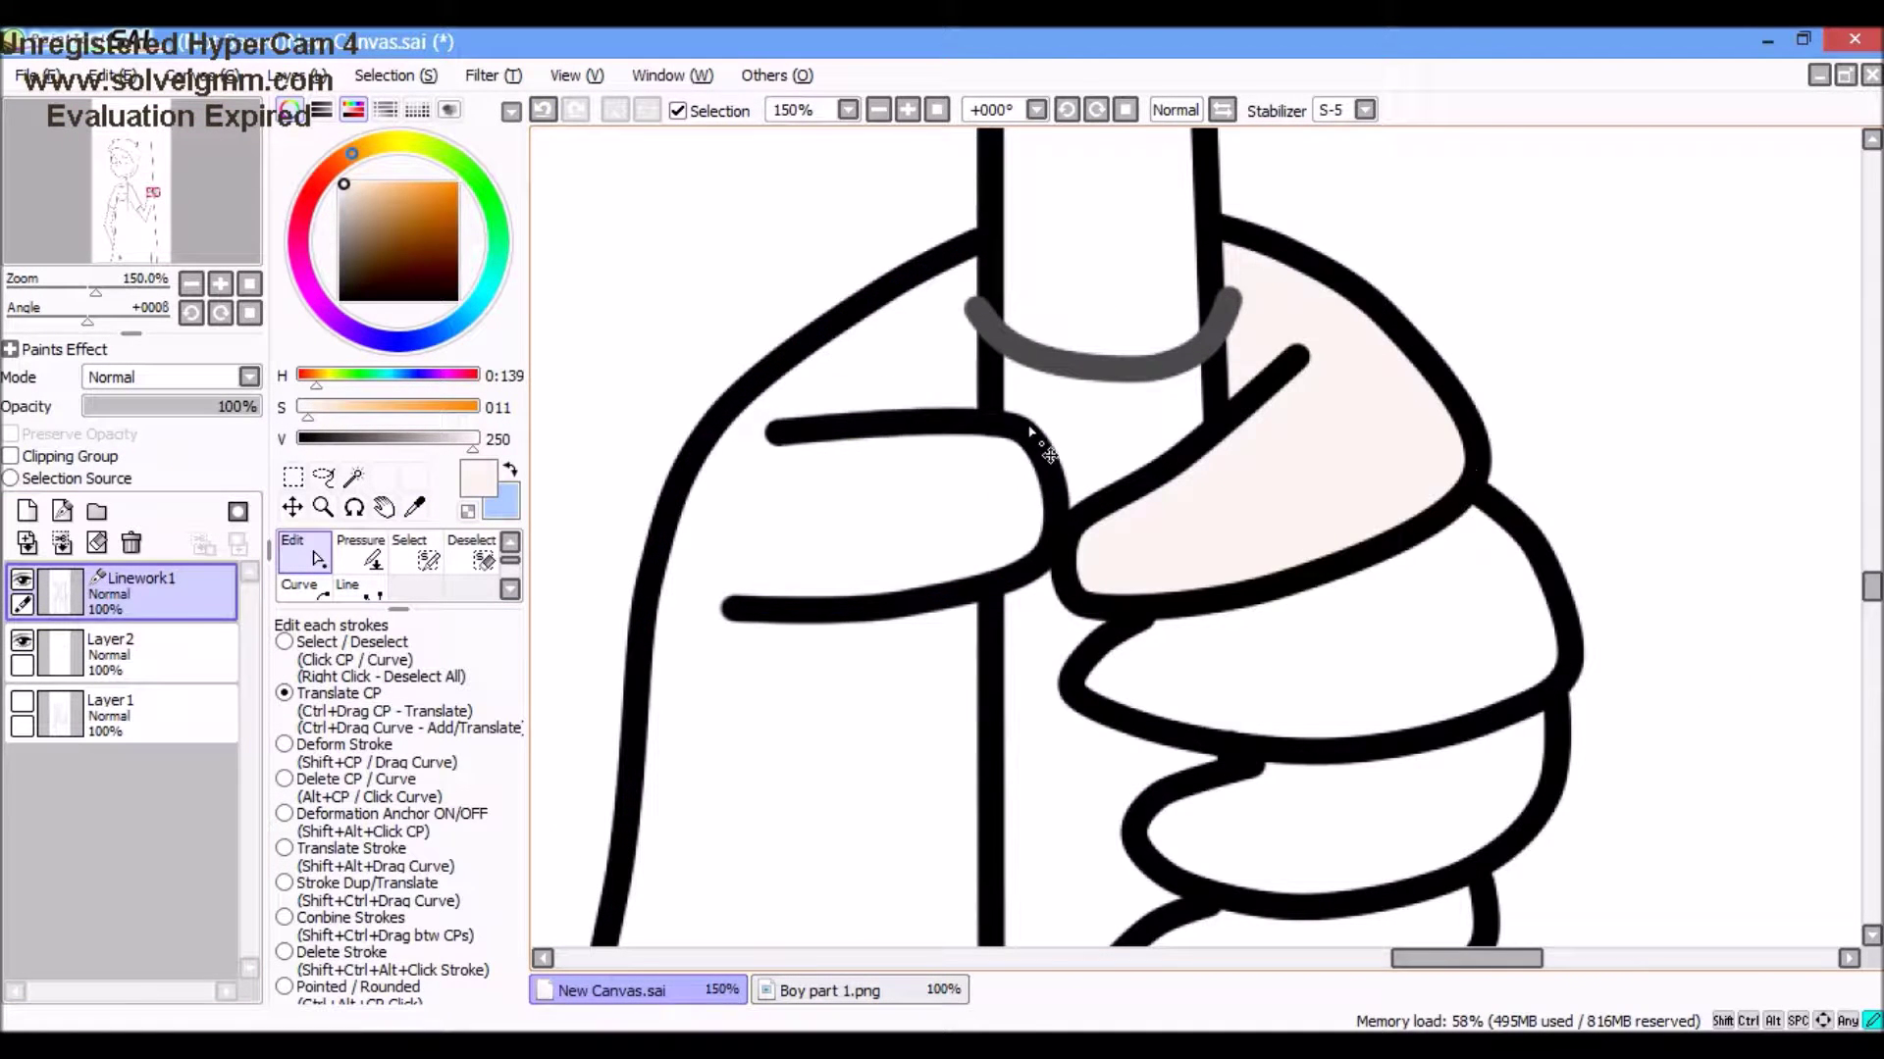
Step: Fill the face, neck, both arms and the rest of the hand with the skin colour on Layer2
click(91, 659)
scroll(978, 295, down, 10)
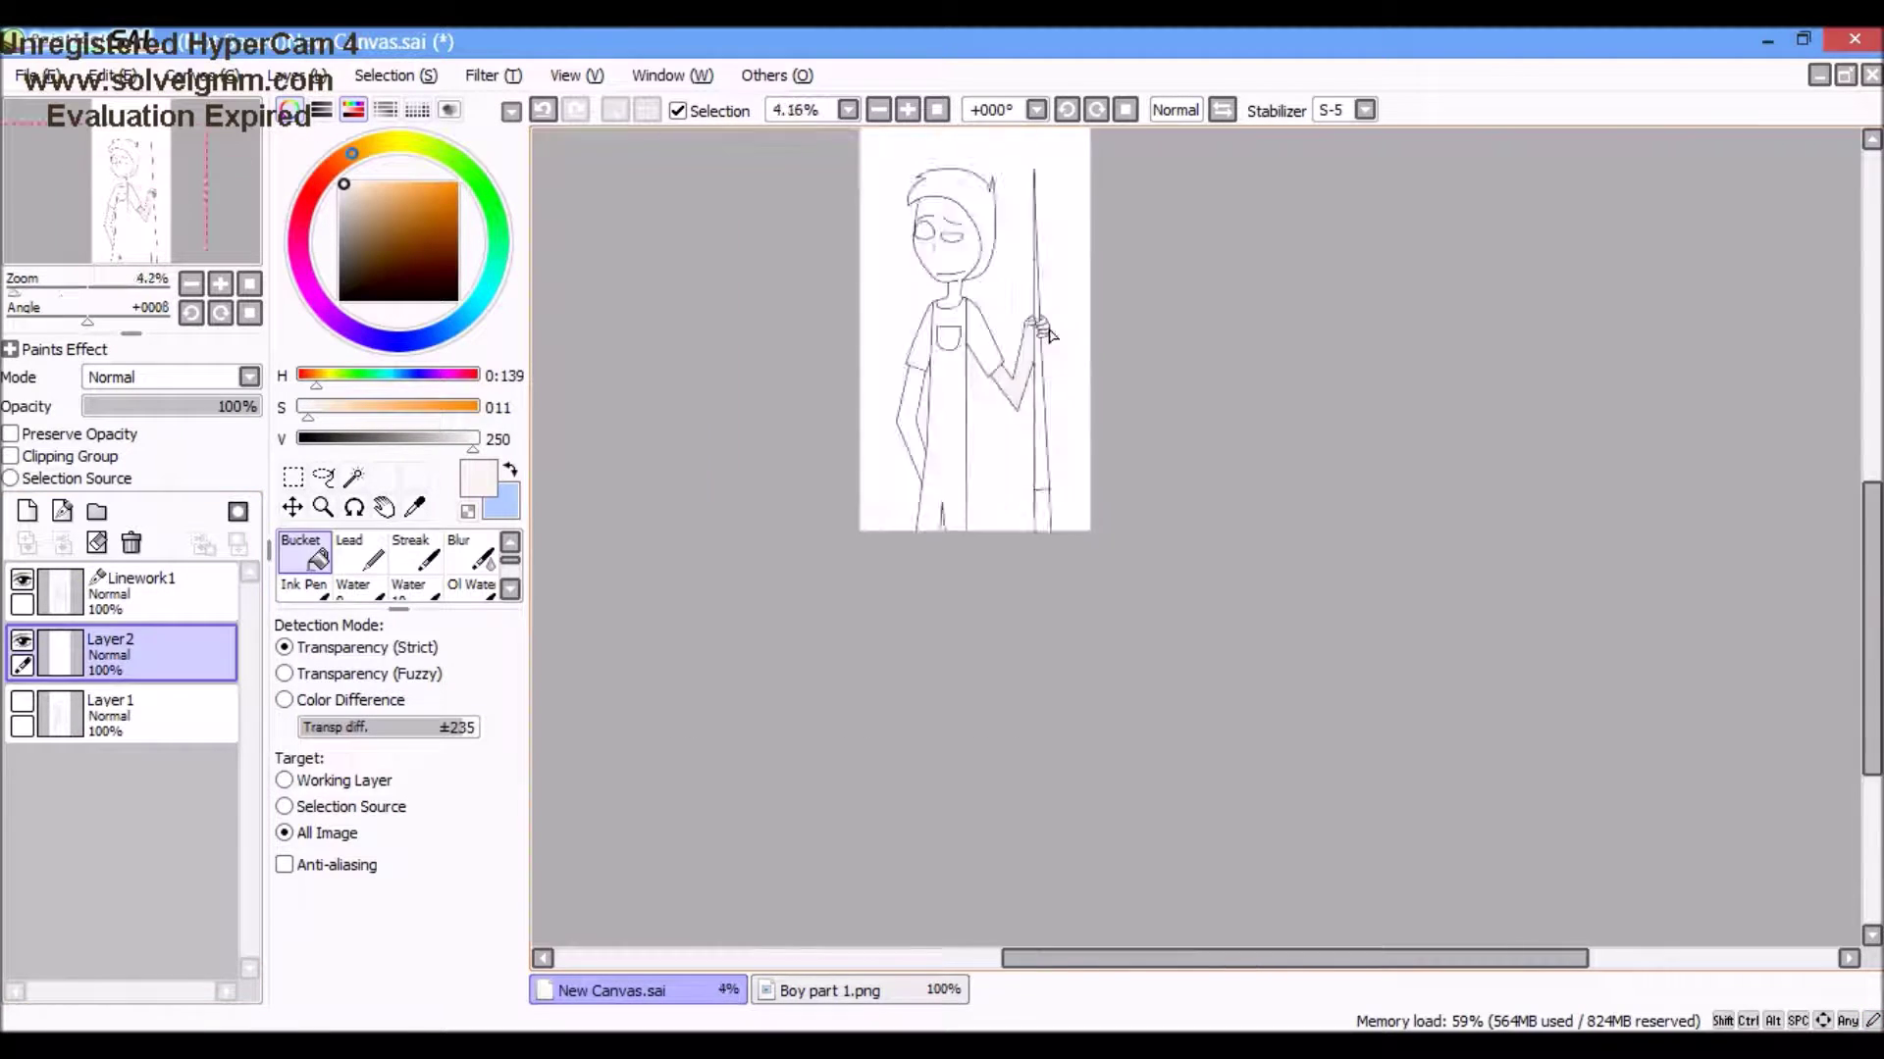
scroll(978, 294, up, 6)
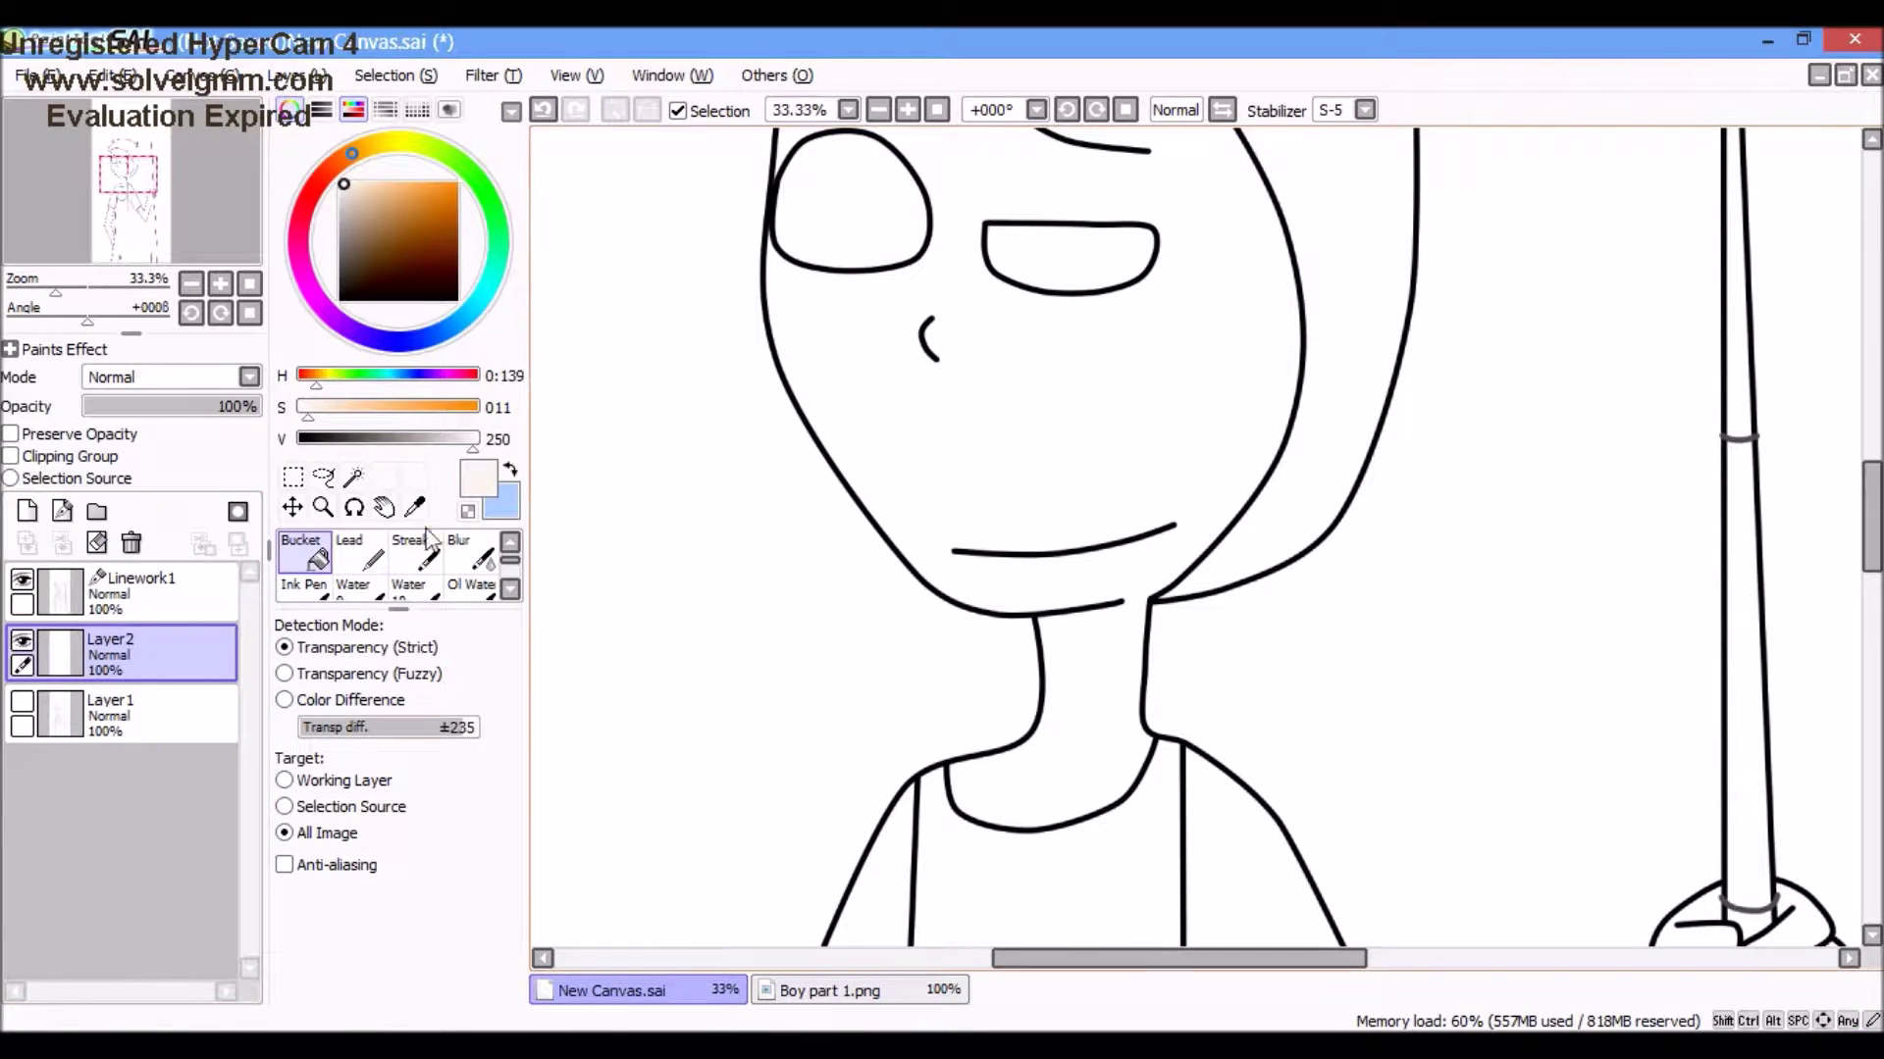
click(1030, 442)
click(1222, 520)
scroll(1114, 358, up, 6)
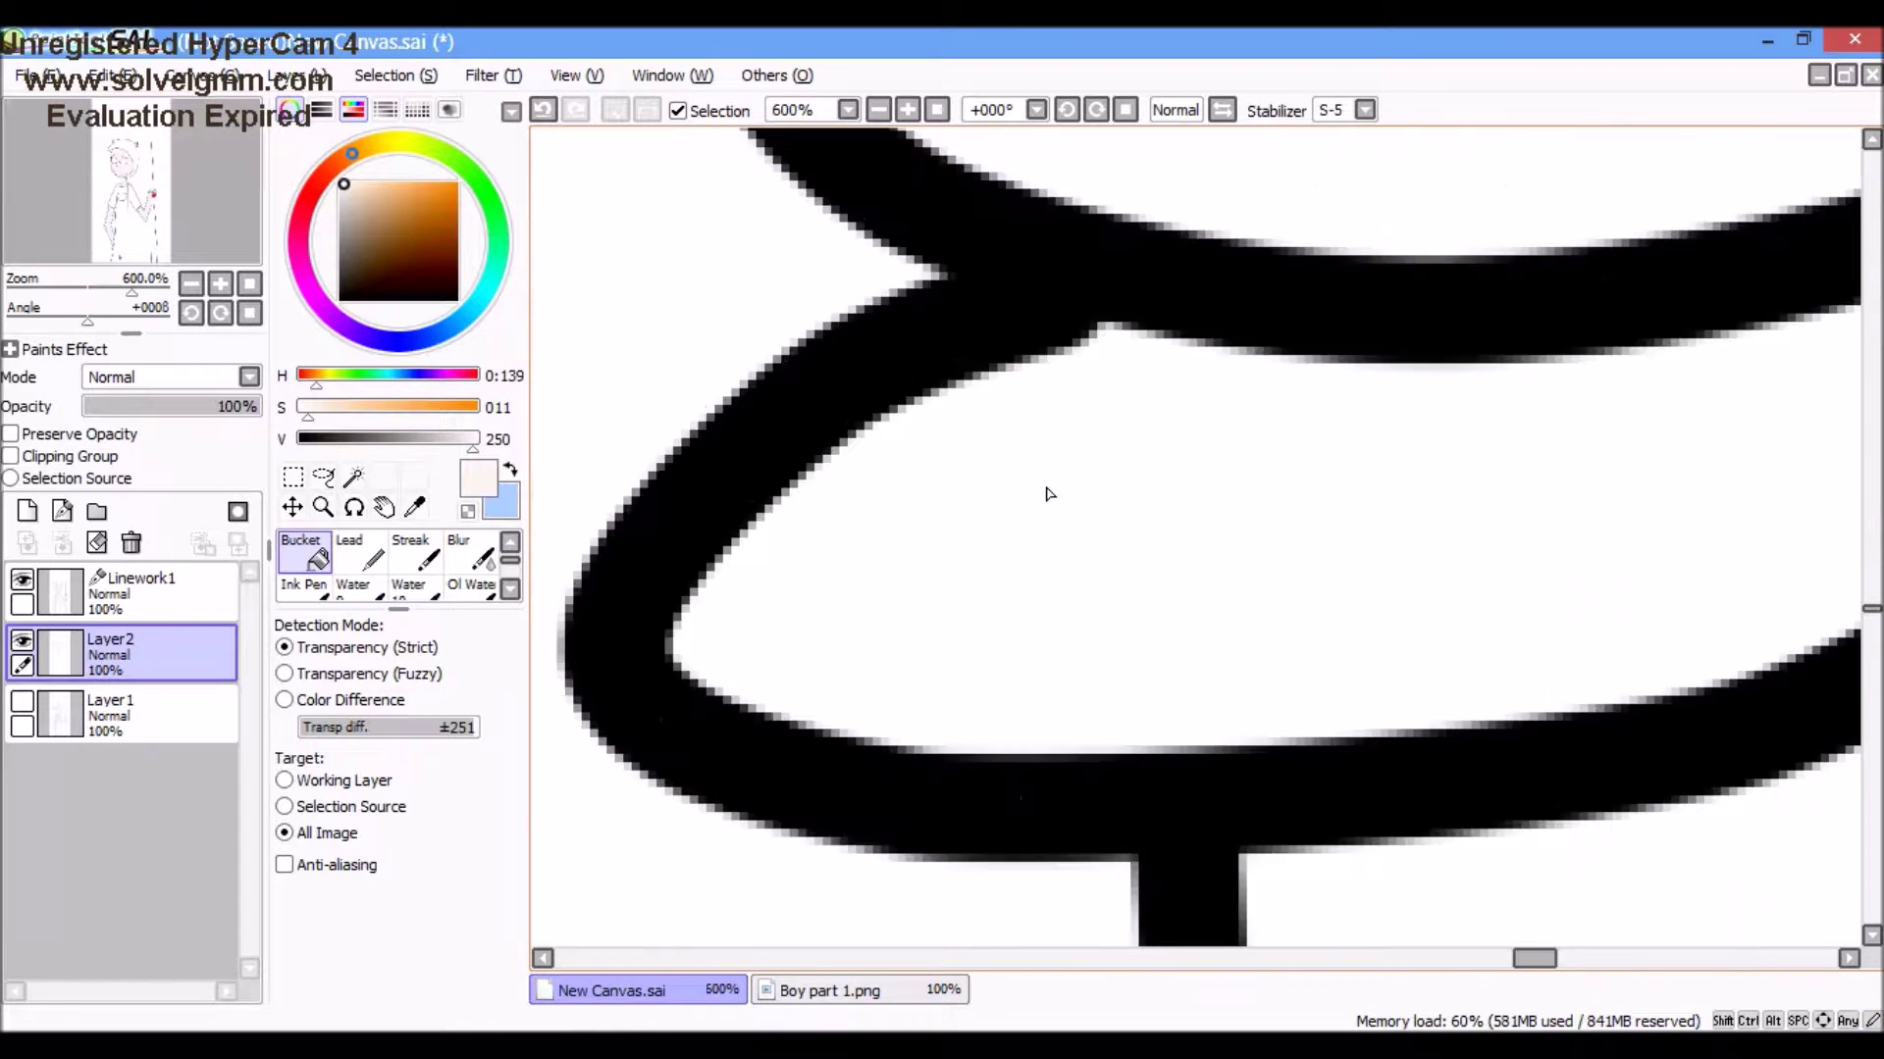
scroll(1084, 263, down, 10)
scroll(1084, 262, up, 2)
Step: Draw the collar's inner curve in black on Linework1 with a size 14 Curve stroke across the base of the neck
click(414, 506)
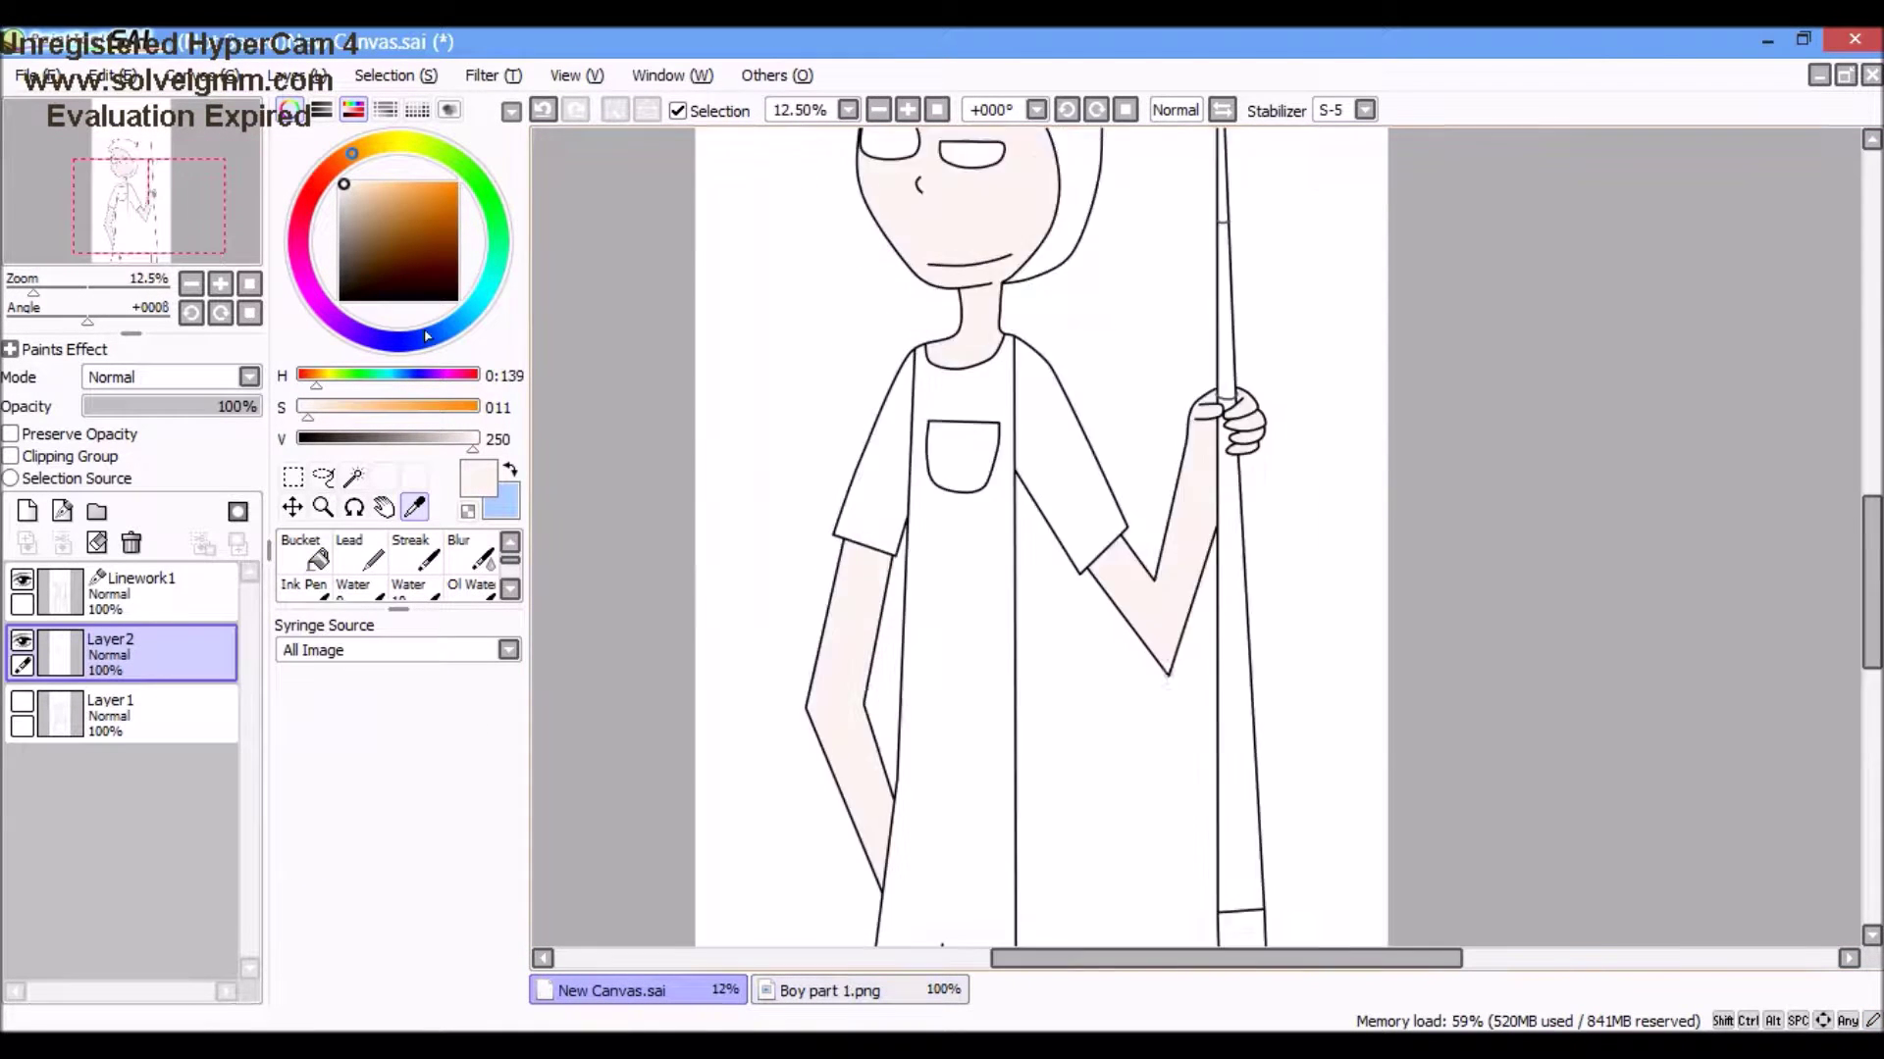
key(x)
click(138, 591)
scroll(968, 393, up, 6)
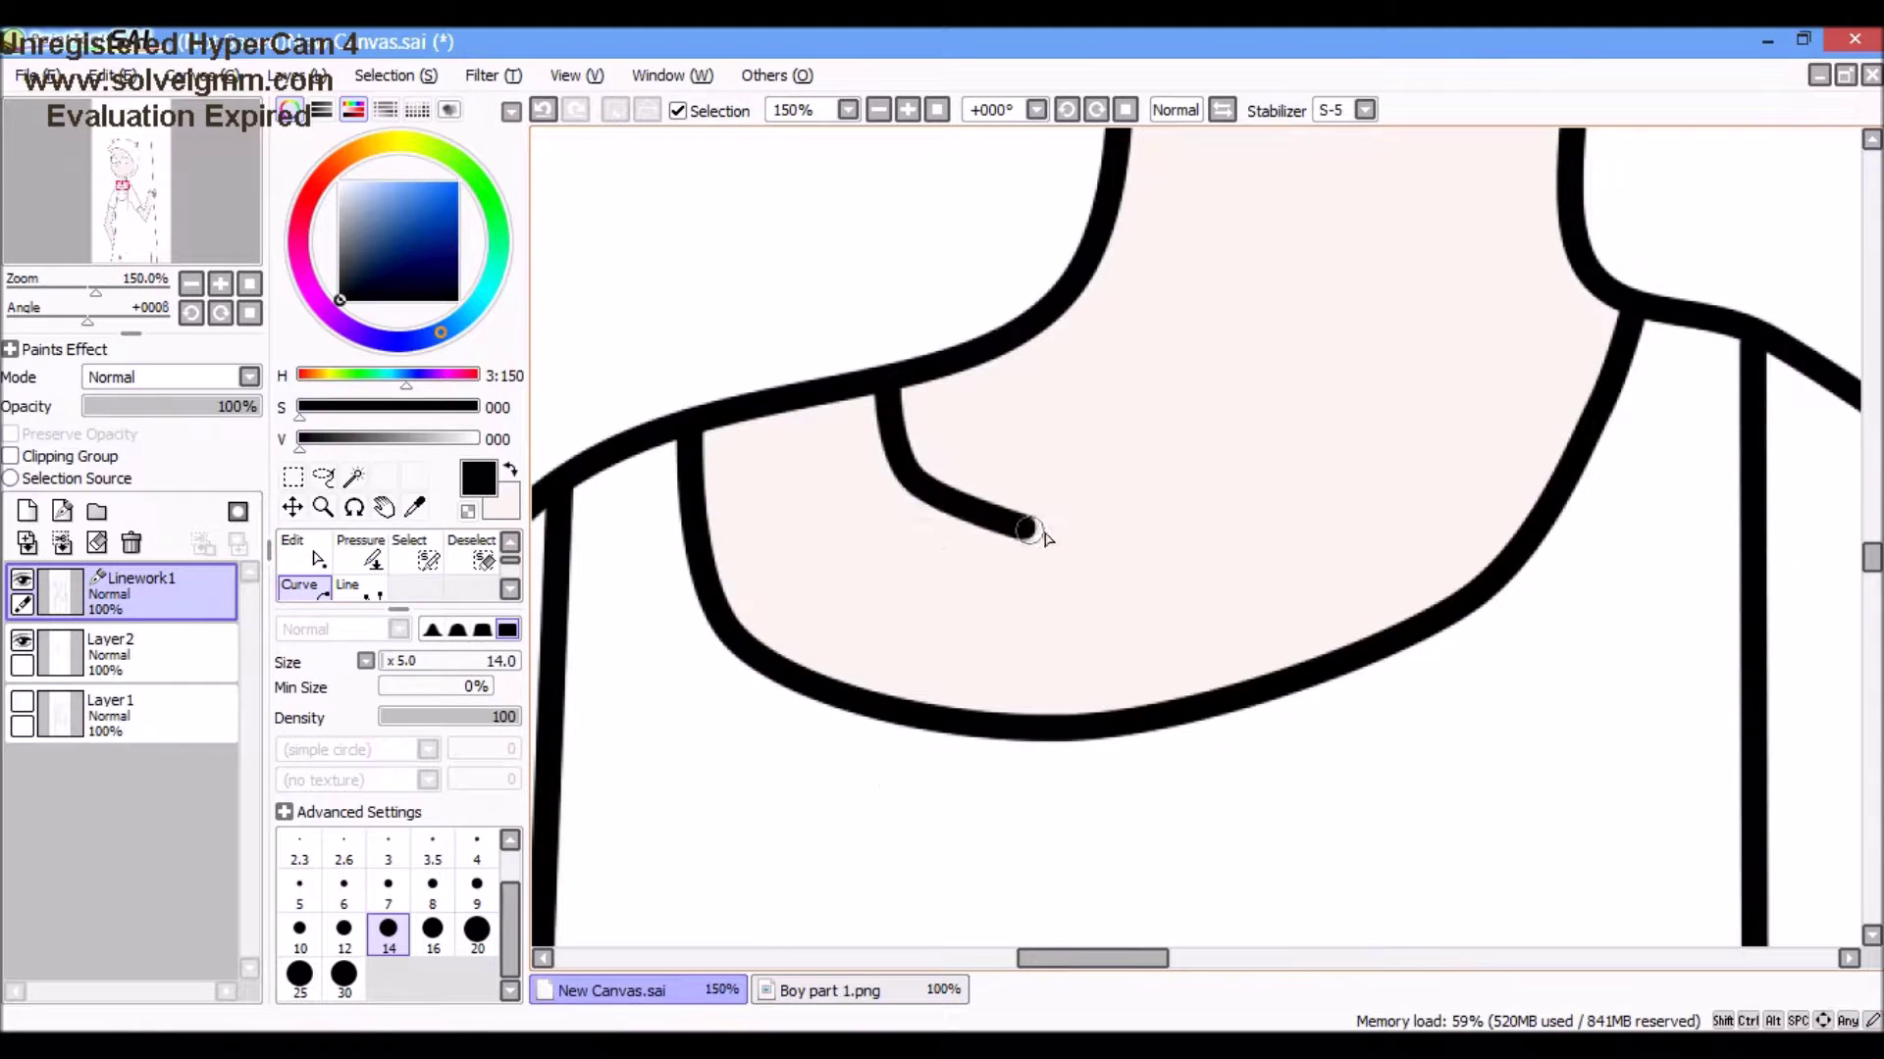
drag(1027, 530, 1576, 354)
Step: Select the collar band with the Magic Wand and make it white on Layer2, with the selection cleared and the Bucket colour set to white
click(353, 478)
click(770, 601)
scroll(769, 602, up, 3)
click(147, 652)
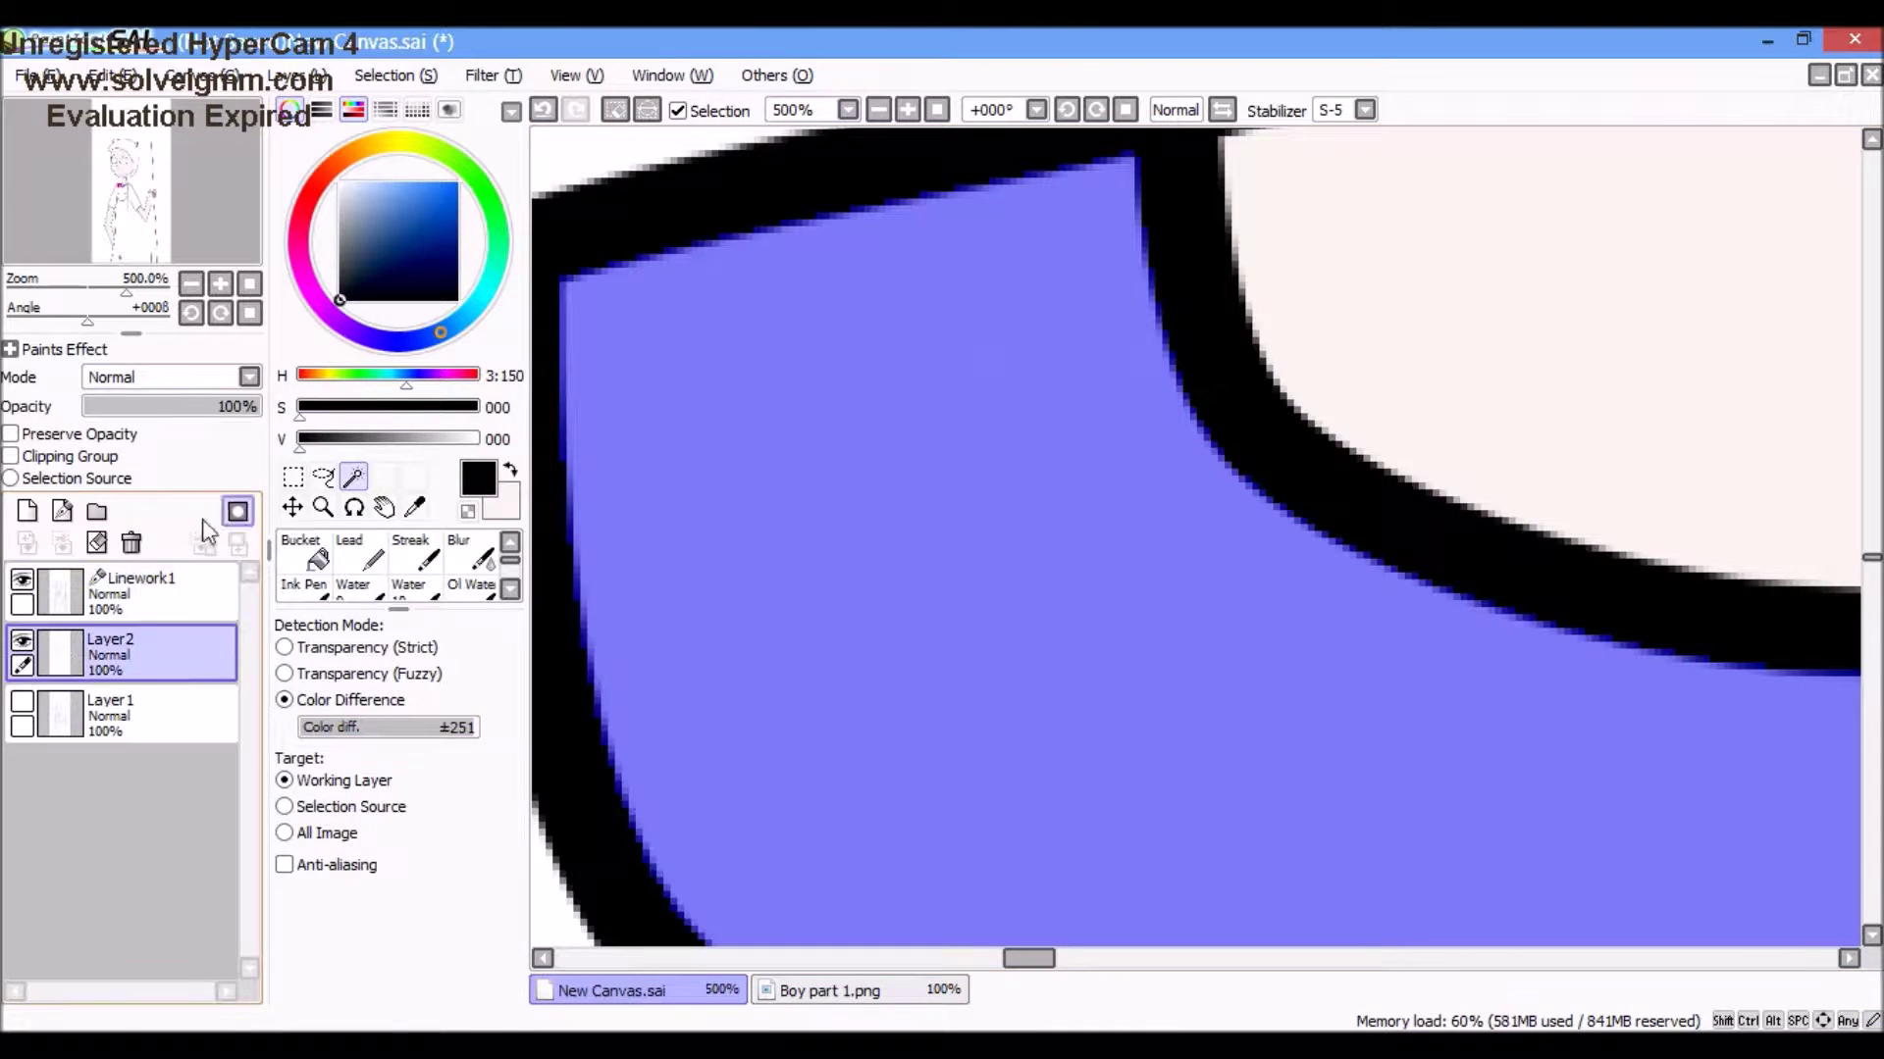
key(ctrl+d)
scroll(737, 466, down, 8)
click(339, 182)
click(305, 554)
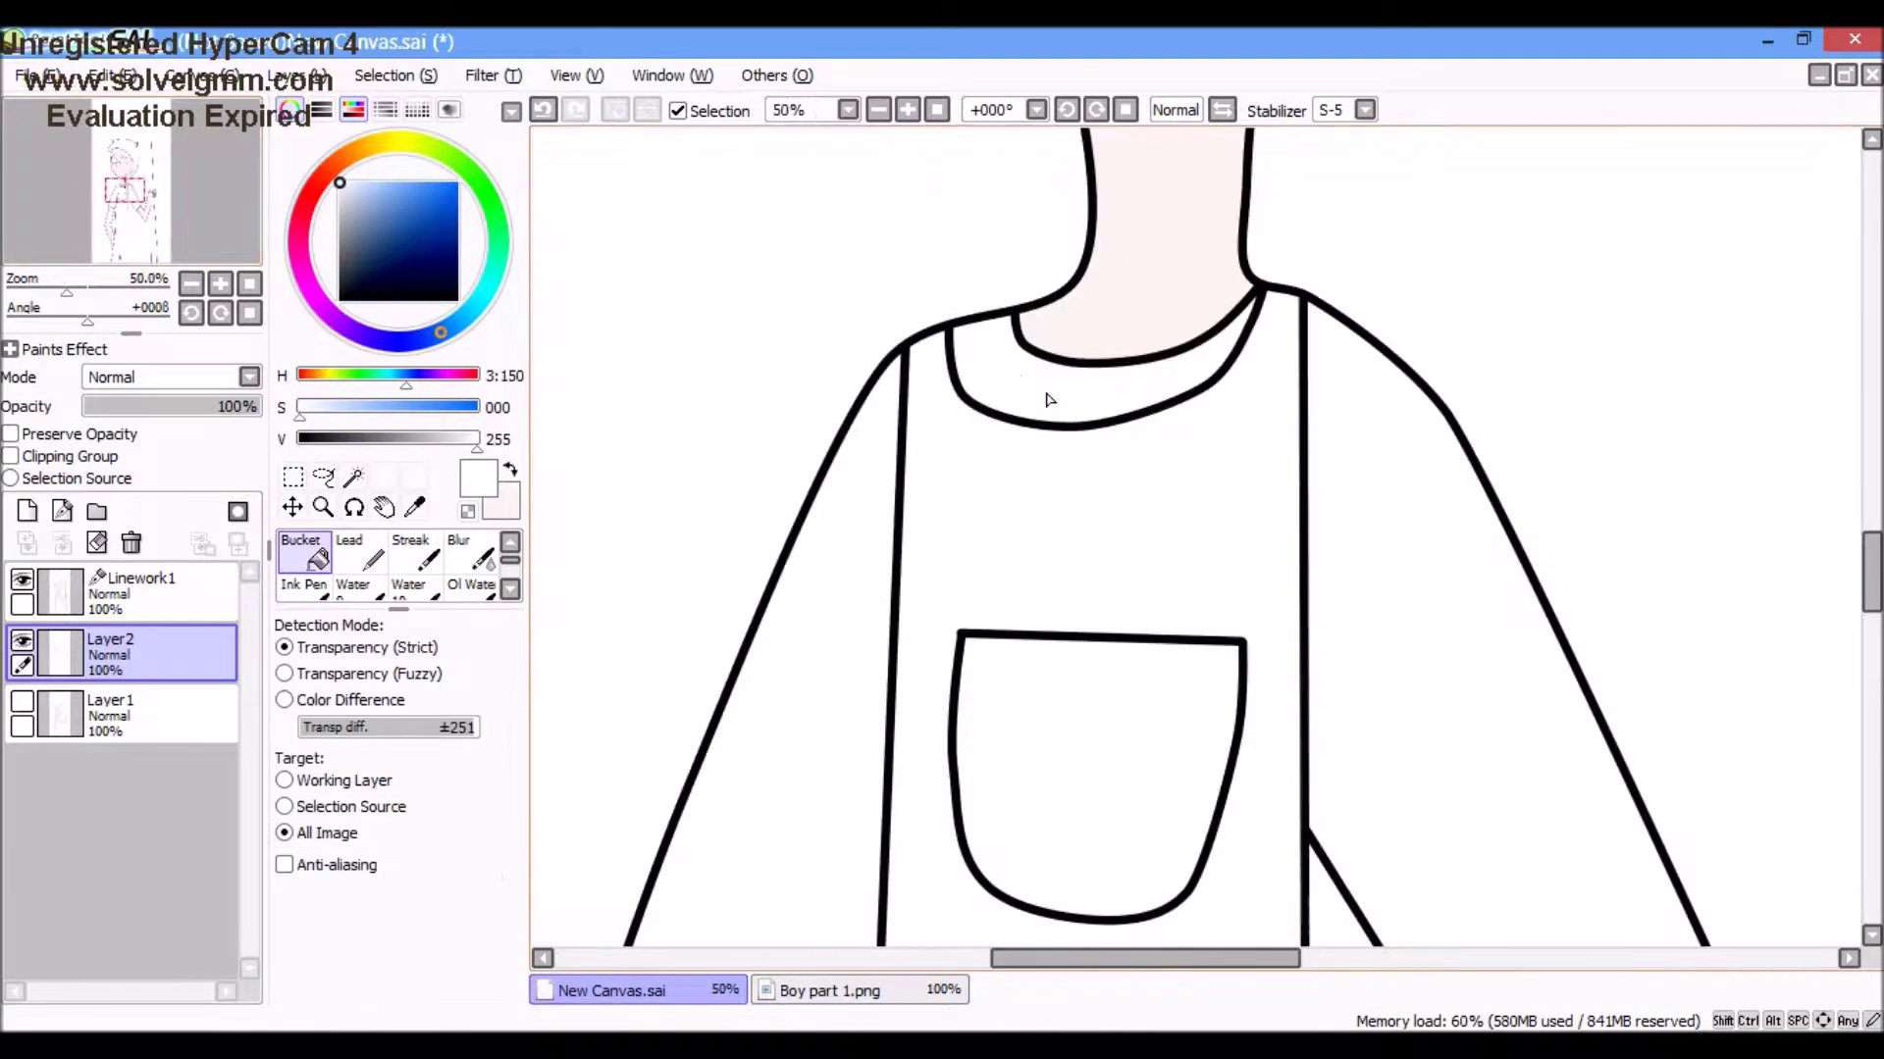
Step: Sample the trousers' dark grey from Boy part 1.png and fill the overalls and their chest pocket with it
scroll(1323, 513, down, 1)
click(819, 990)
alt+click(1010, 785)
click(609, 990)
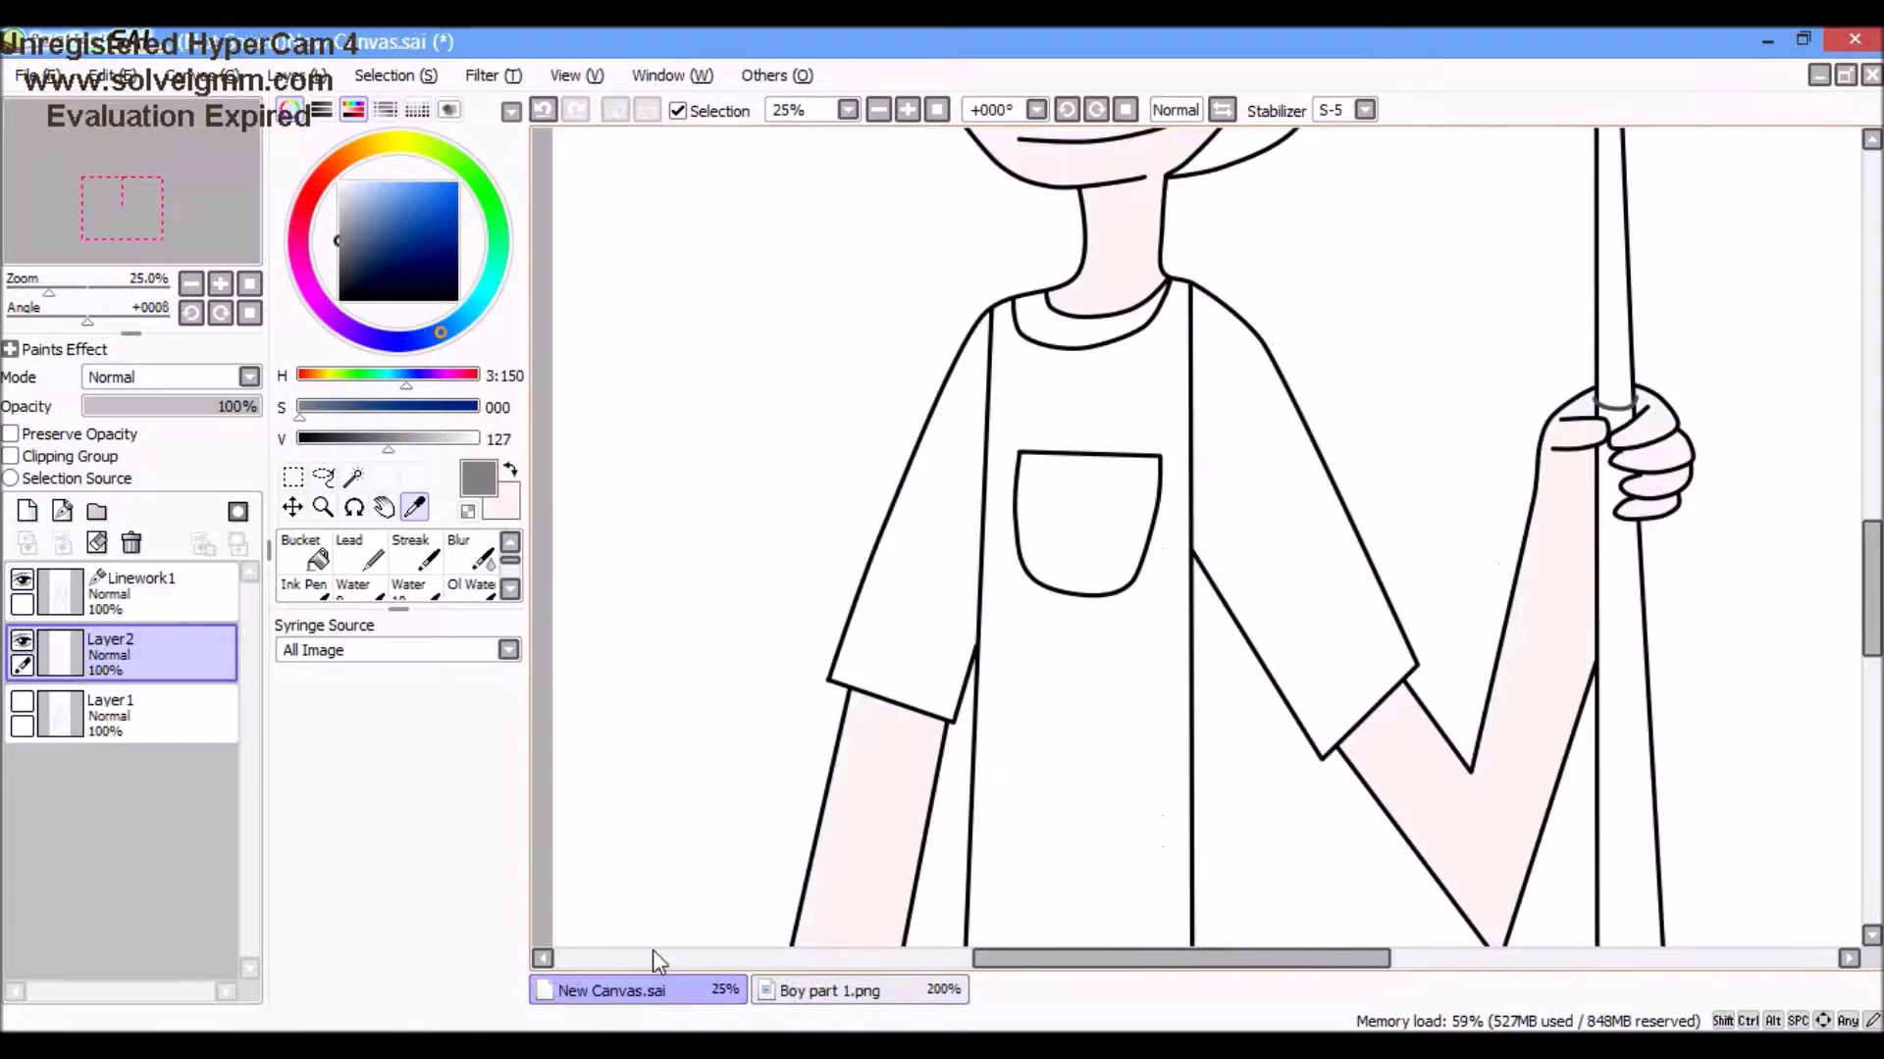
click(1084, 687)
scroll(1079, 549, up, 1)
click(1079, 559)
scroll(1079, 559, down, 4)
scroll(981, 549, up, 1)
Step: Sample the light grey hair colour from Boy part 1.png and fill the boy's hair with it on Layer2
click(414, 508)
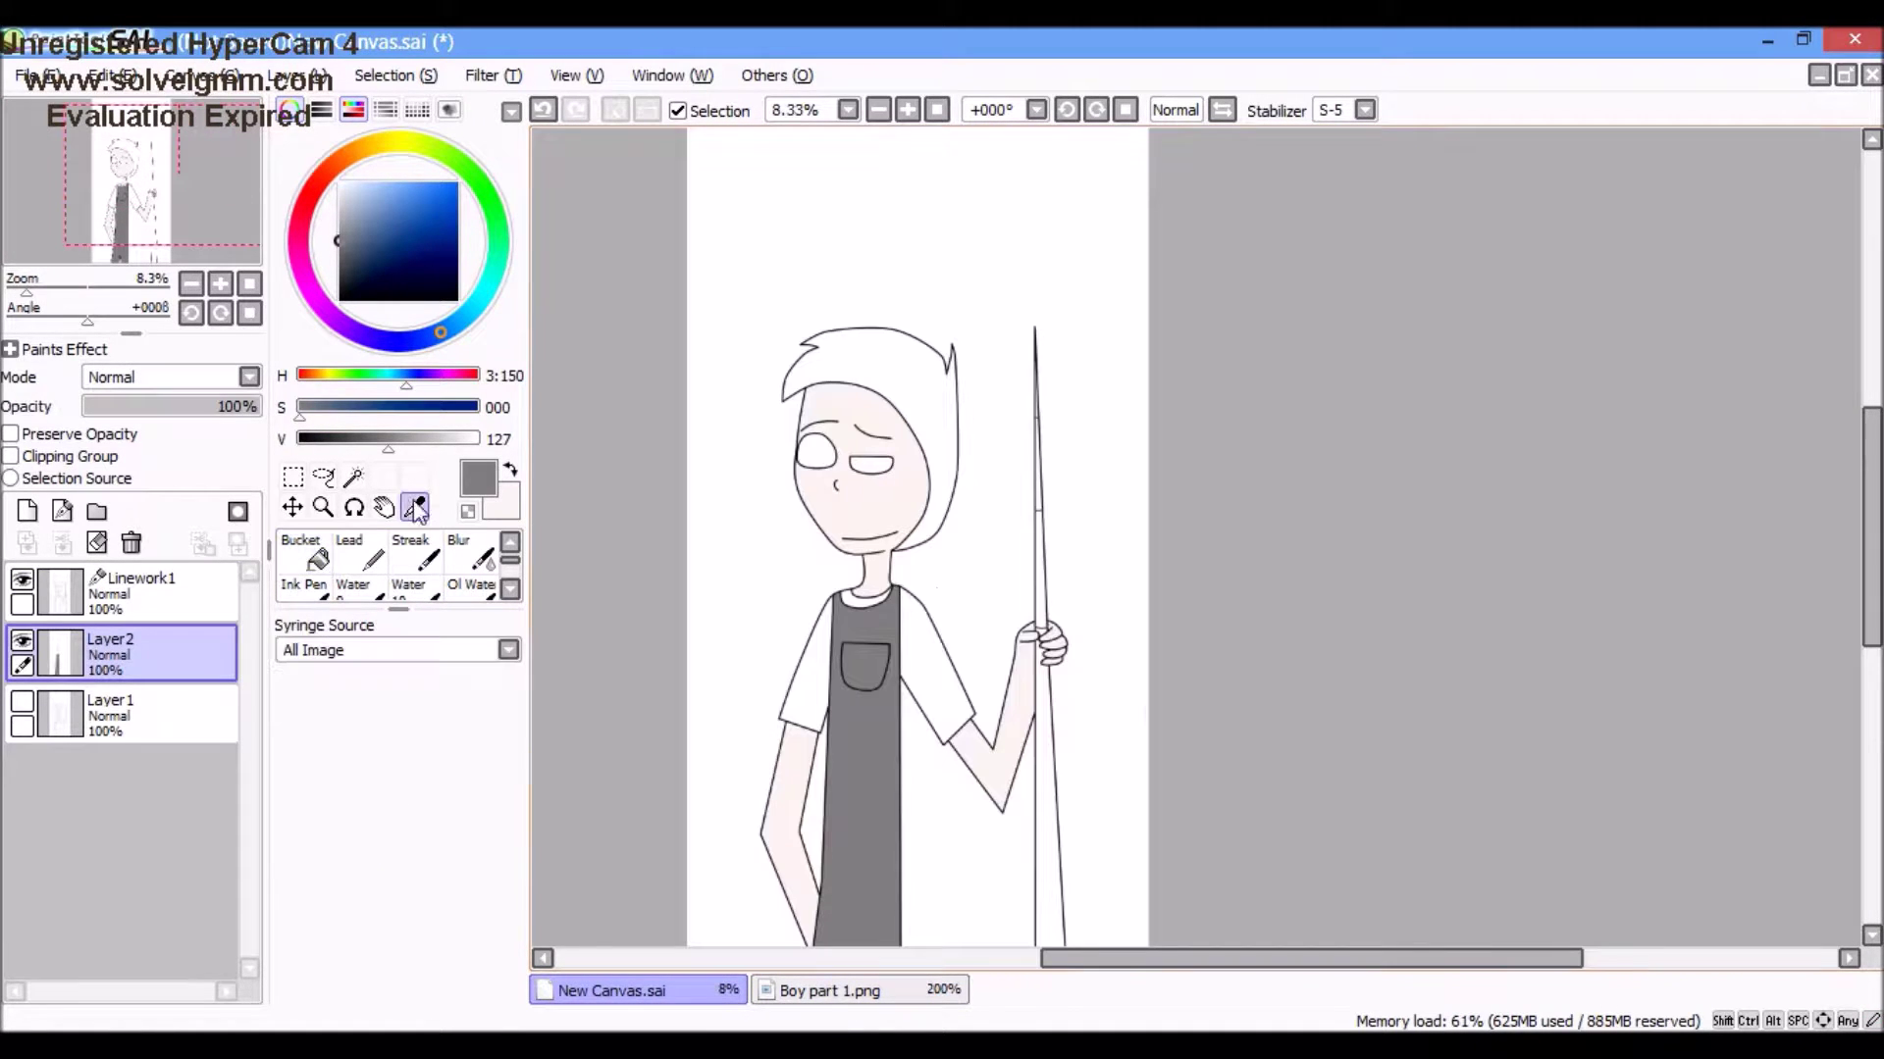
click(868, 992)
click(986, 549)
click(608, 990)
click(304, 554)
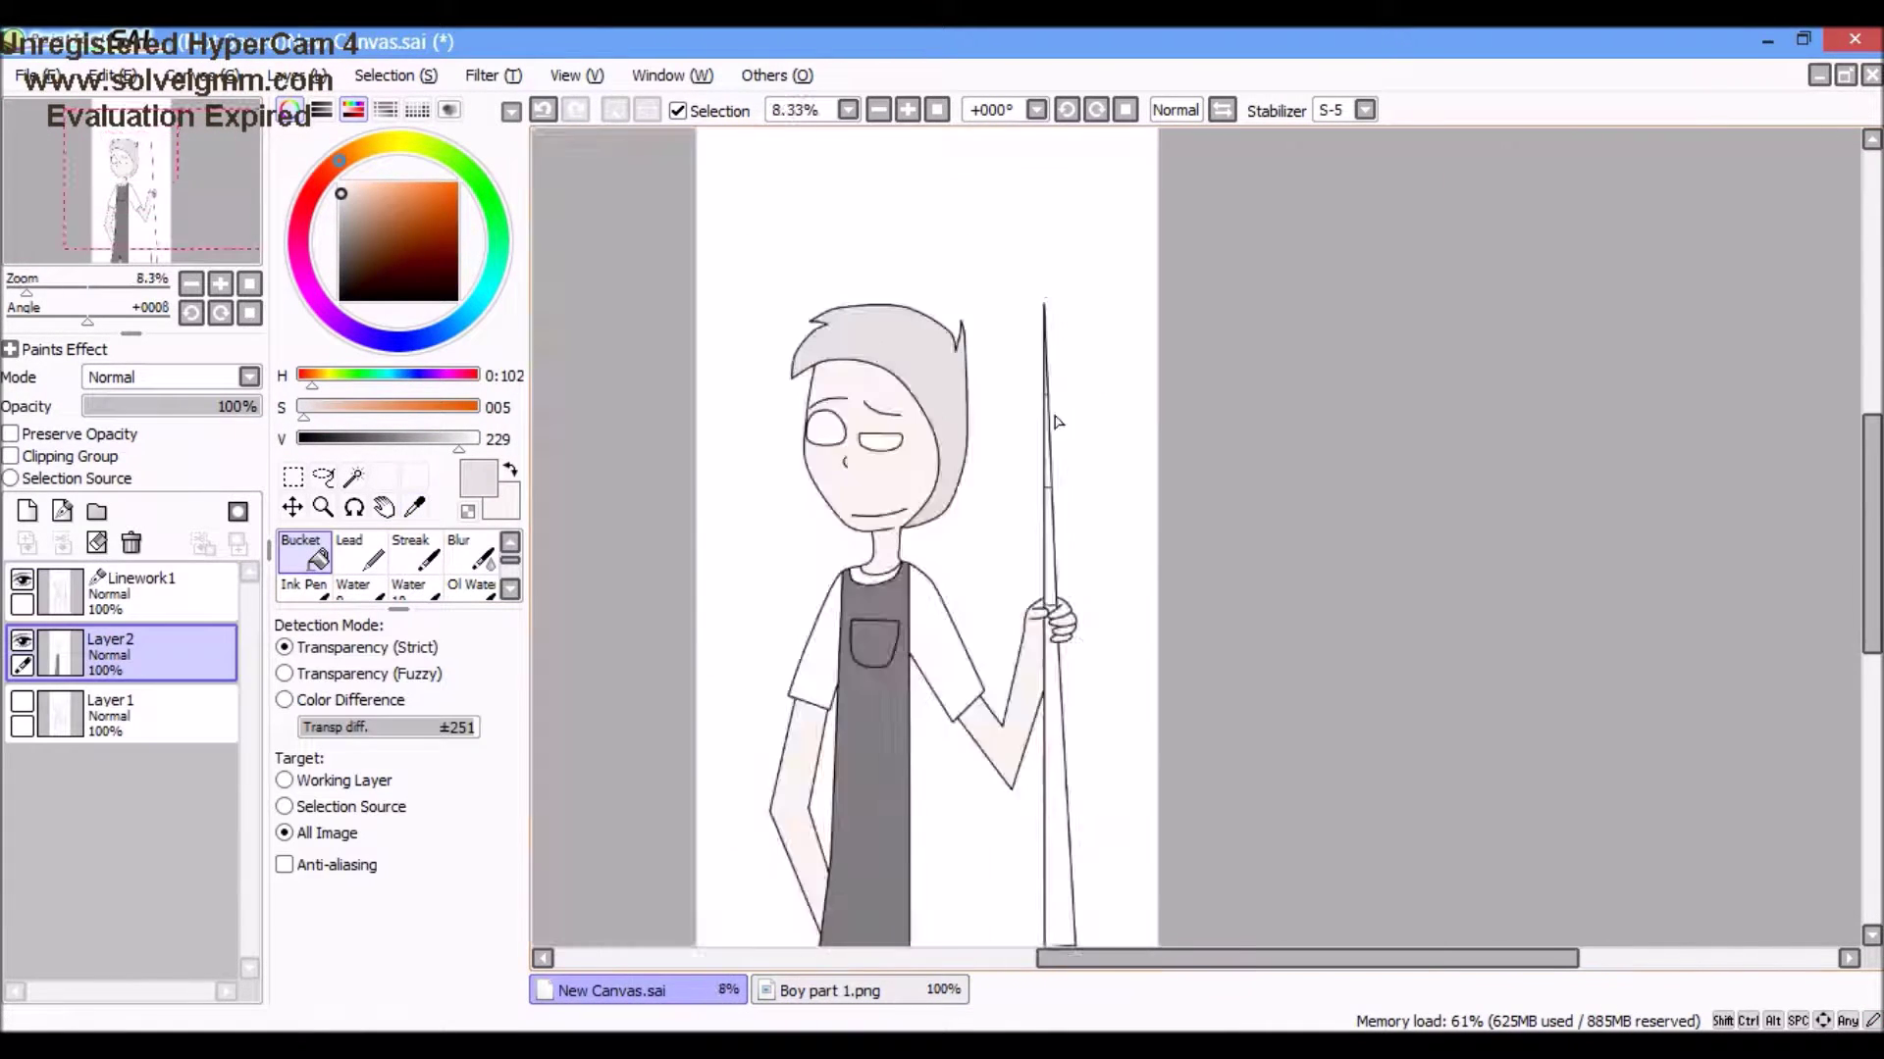
Step: Fill the fishing pole's segments with light grey and the handle at its lower end with dark grey
scroll(981, 550, up, 1)
scroll(1030, 374, up, 5)
scroll(1001, 812, down, 3)
scroll(981, 588, up, 6)
scroll(909, 560, down, 4)
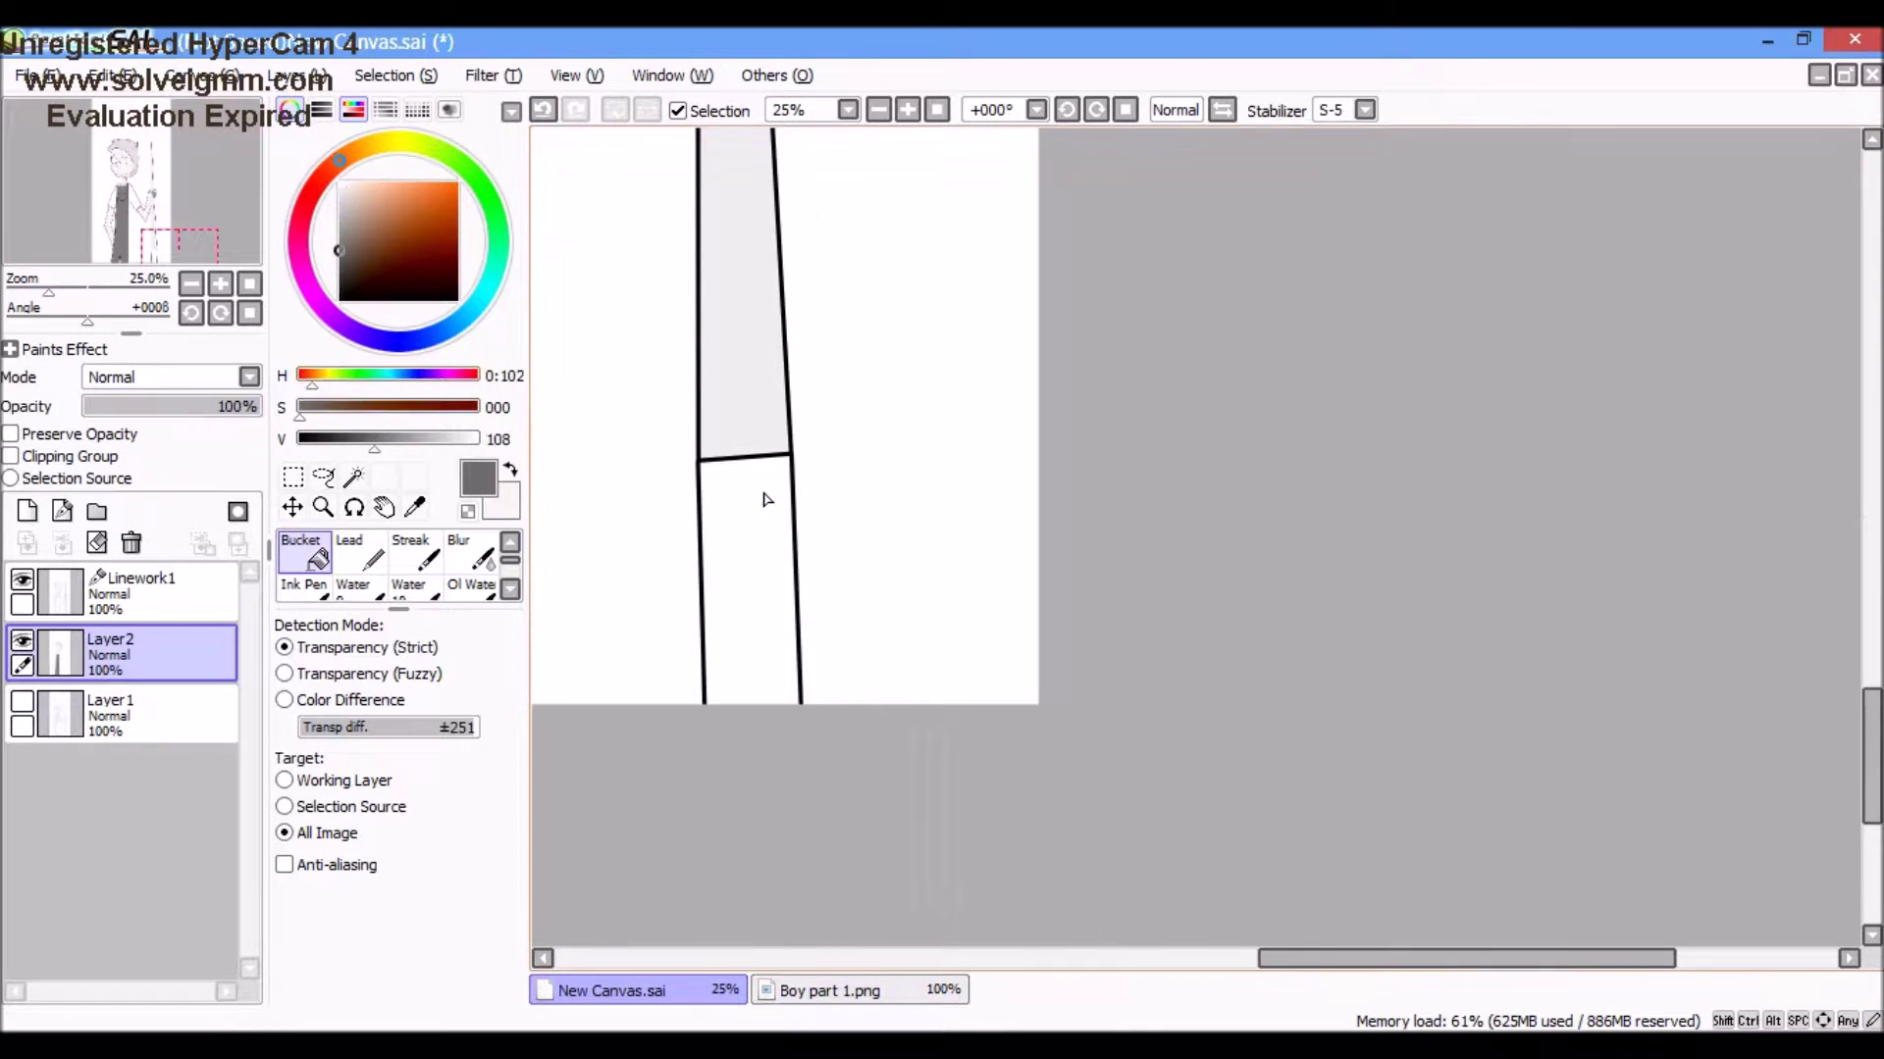
scroll(1641, 432, up, 3)
Step: Add a new layer between Layer2 and Layer1, switch the colour to white, and make the Layer1 sketch visible again
click(26, 511)
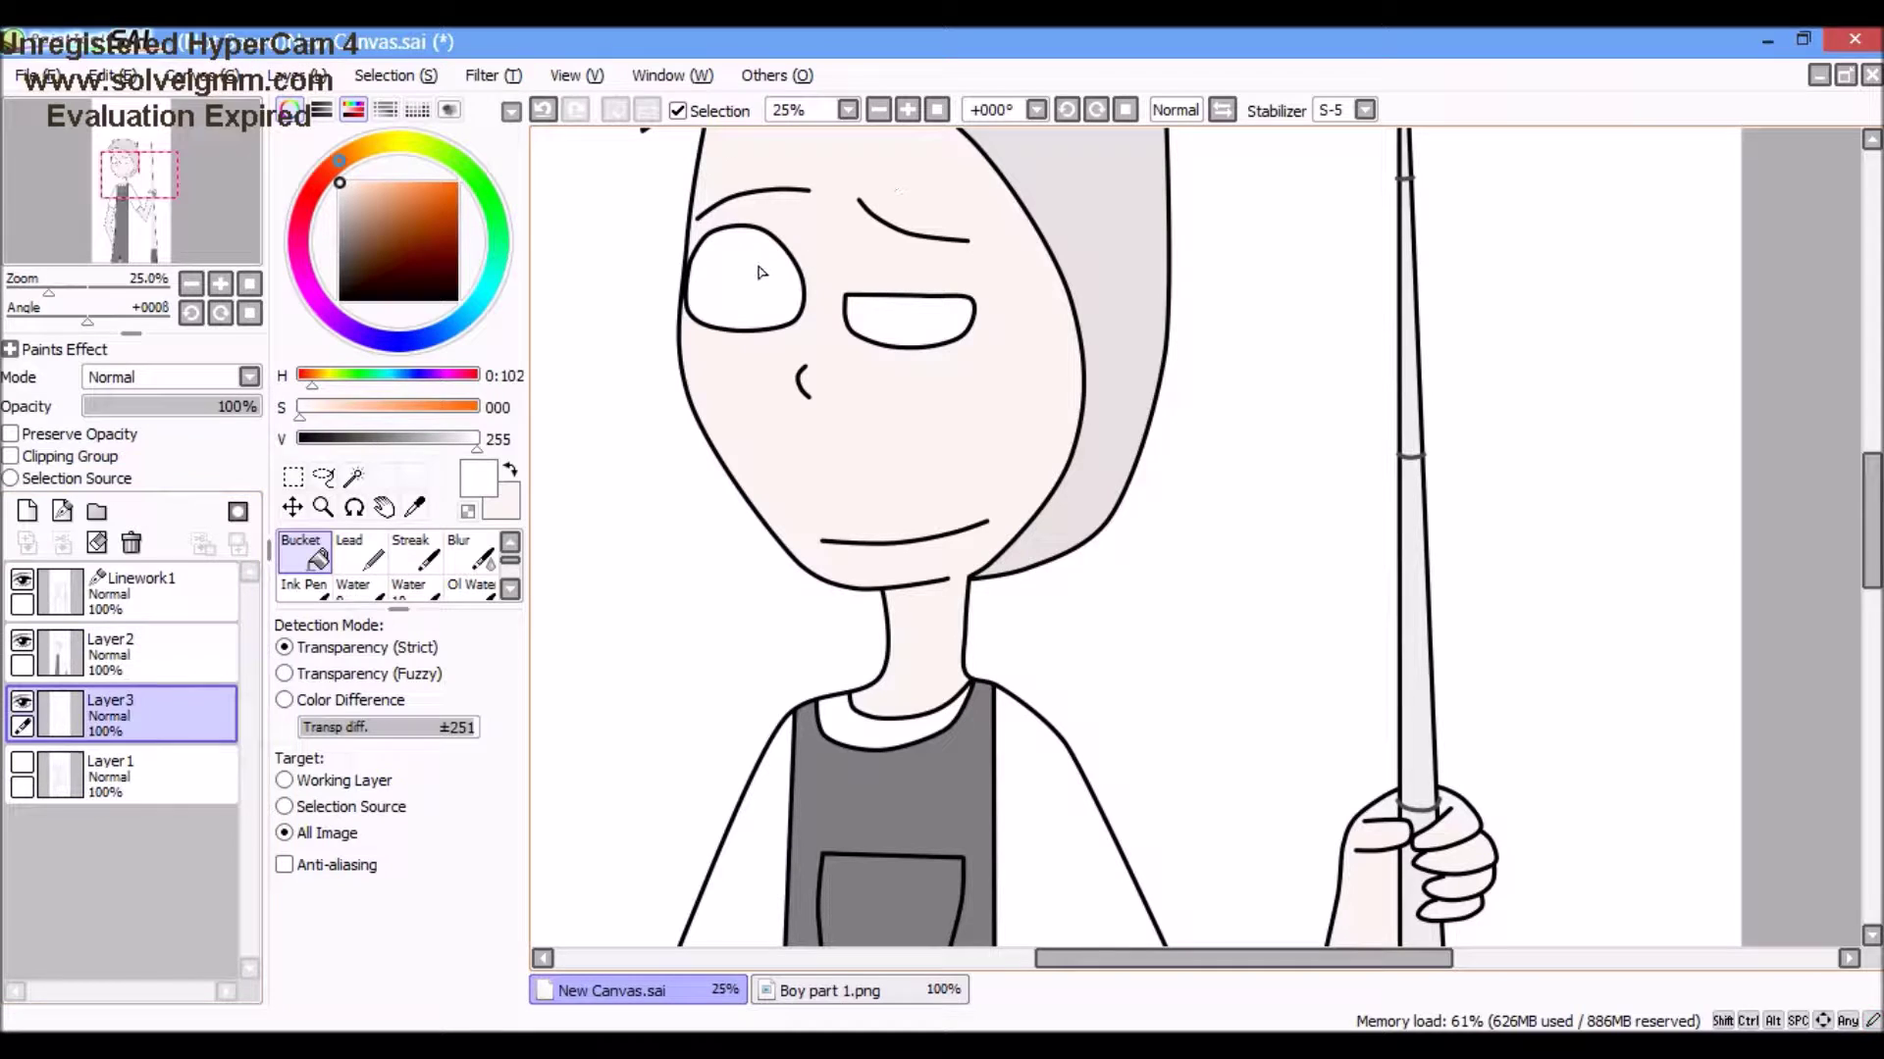
click(22, 702)
click(21, 762)
click(157, 775)
scroll(913, 392, down, 4)
scroll(911, 407, up, 1)
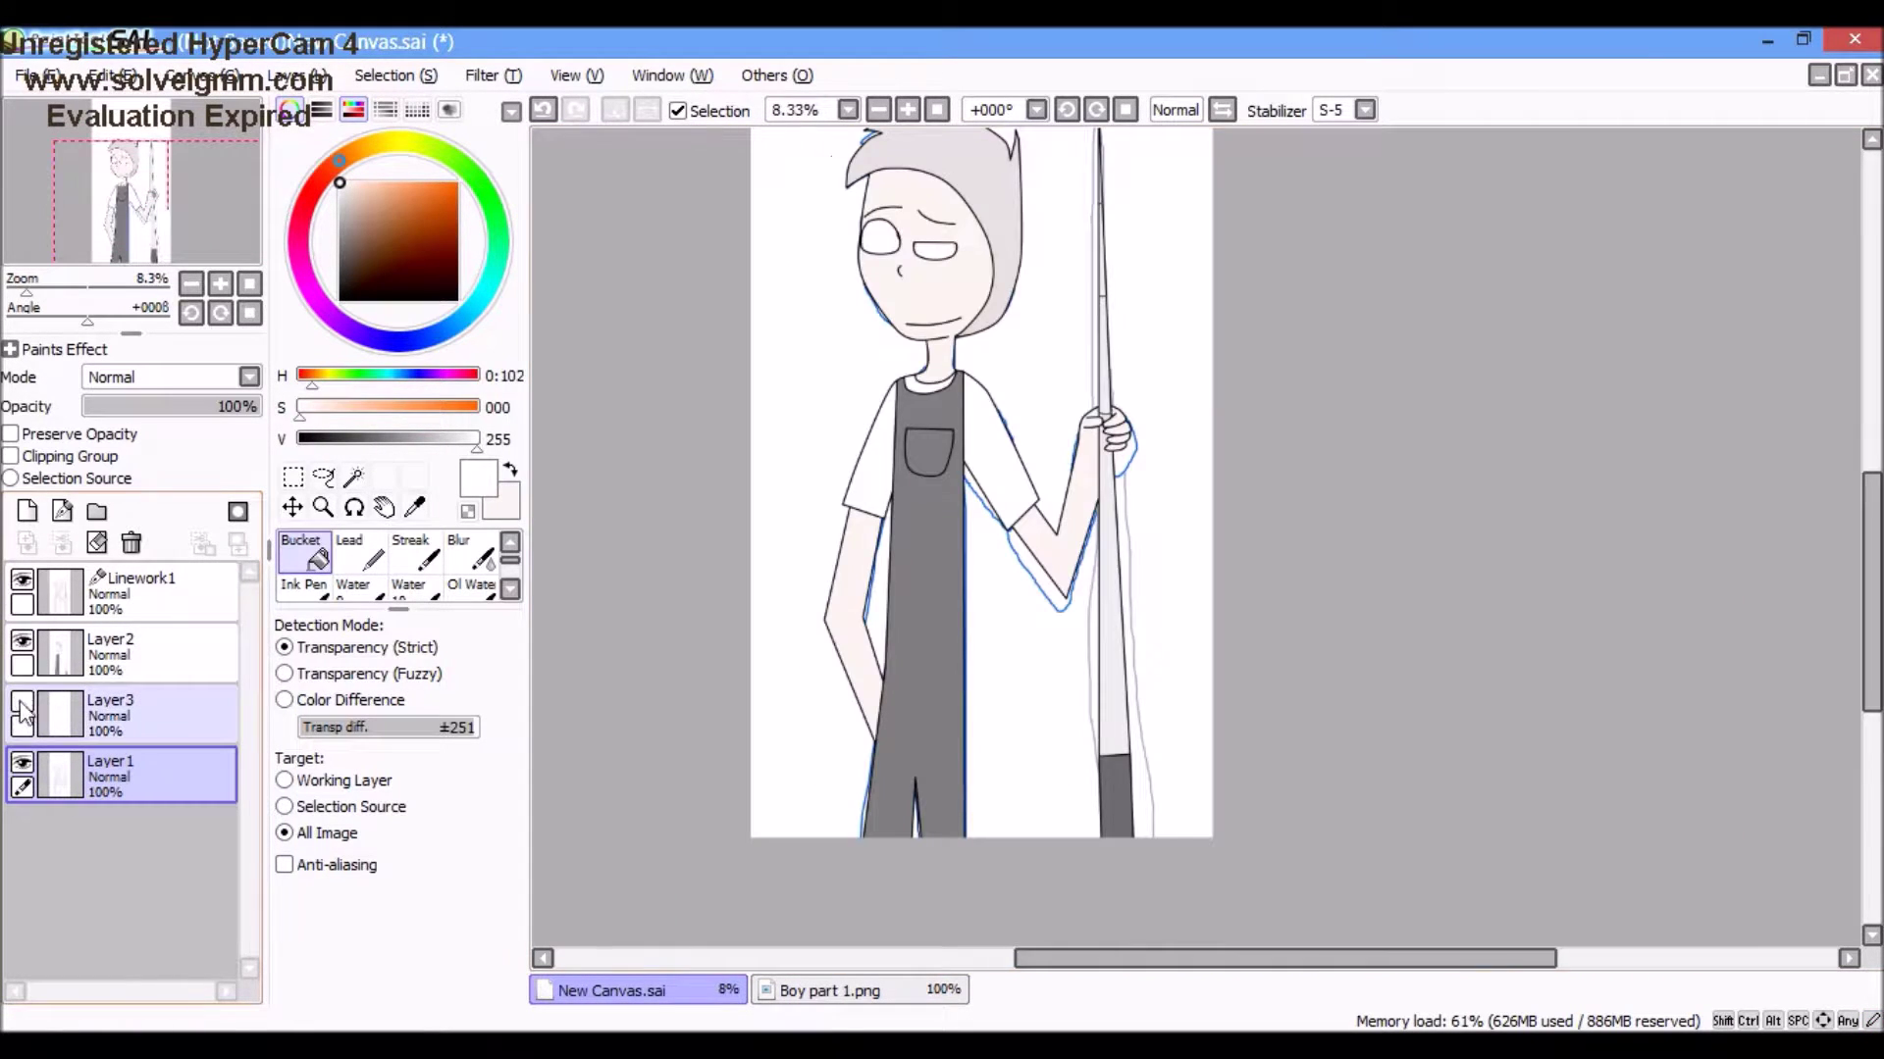
scroll(908, 415, down, 1)
click(22, 701)
Step: Add Layer4 above Layer3, mark a round iris in the round eye with the size 300 Select pen, and fill it light blue
click(26, 511)
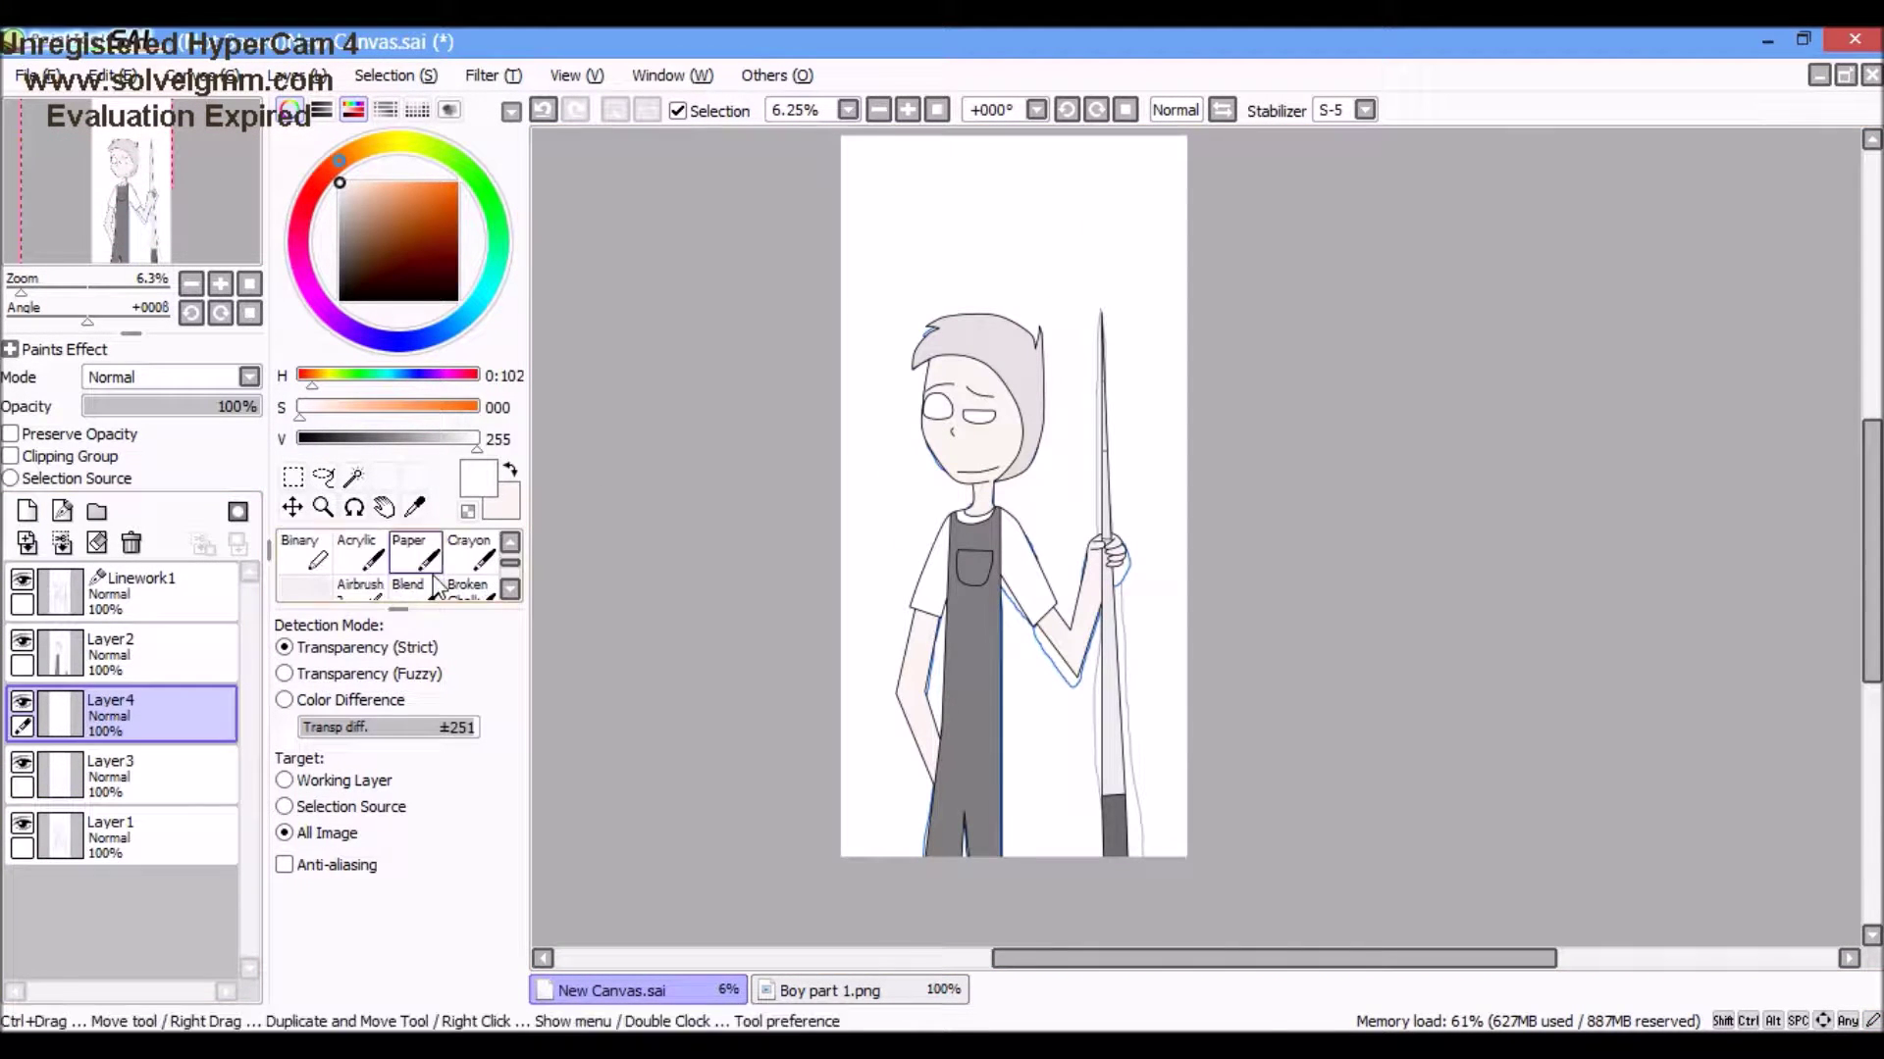
scroll(436, 587, down, 3)
scroll(434, 598, up, 3)
click(409, 554)
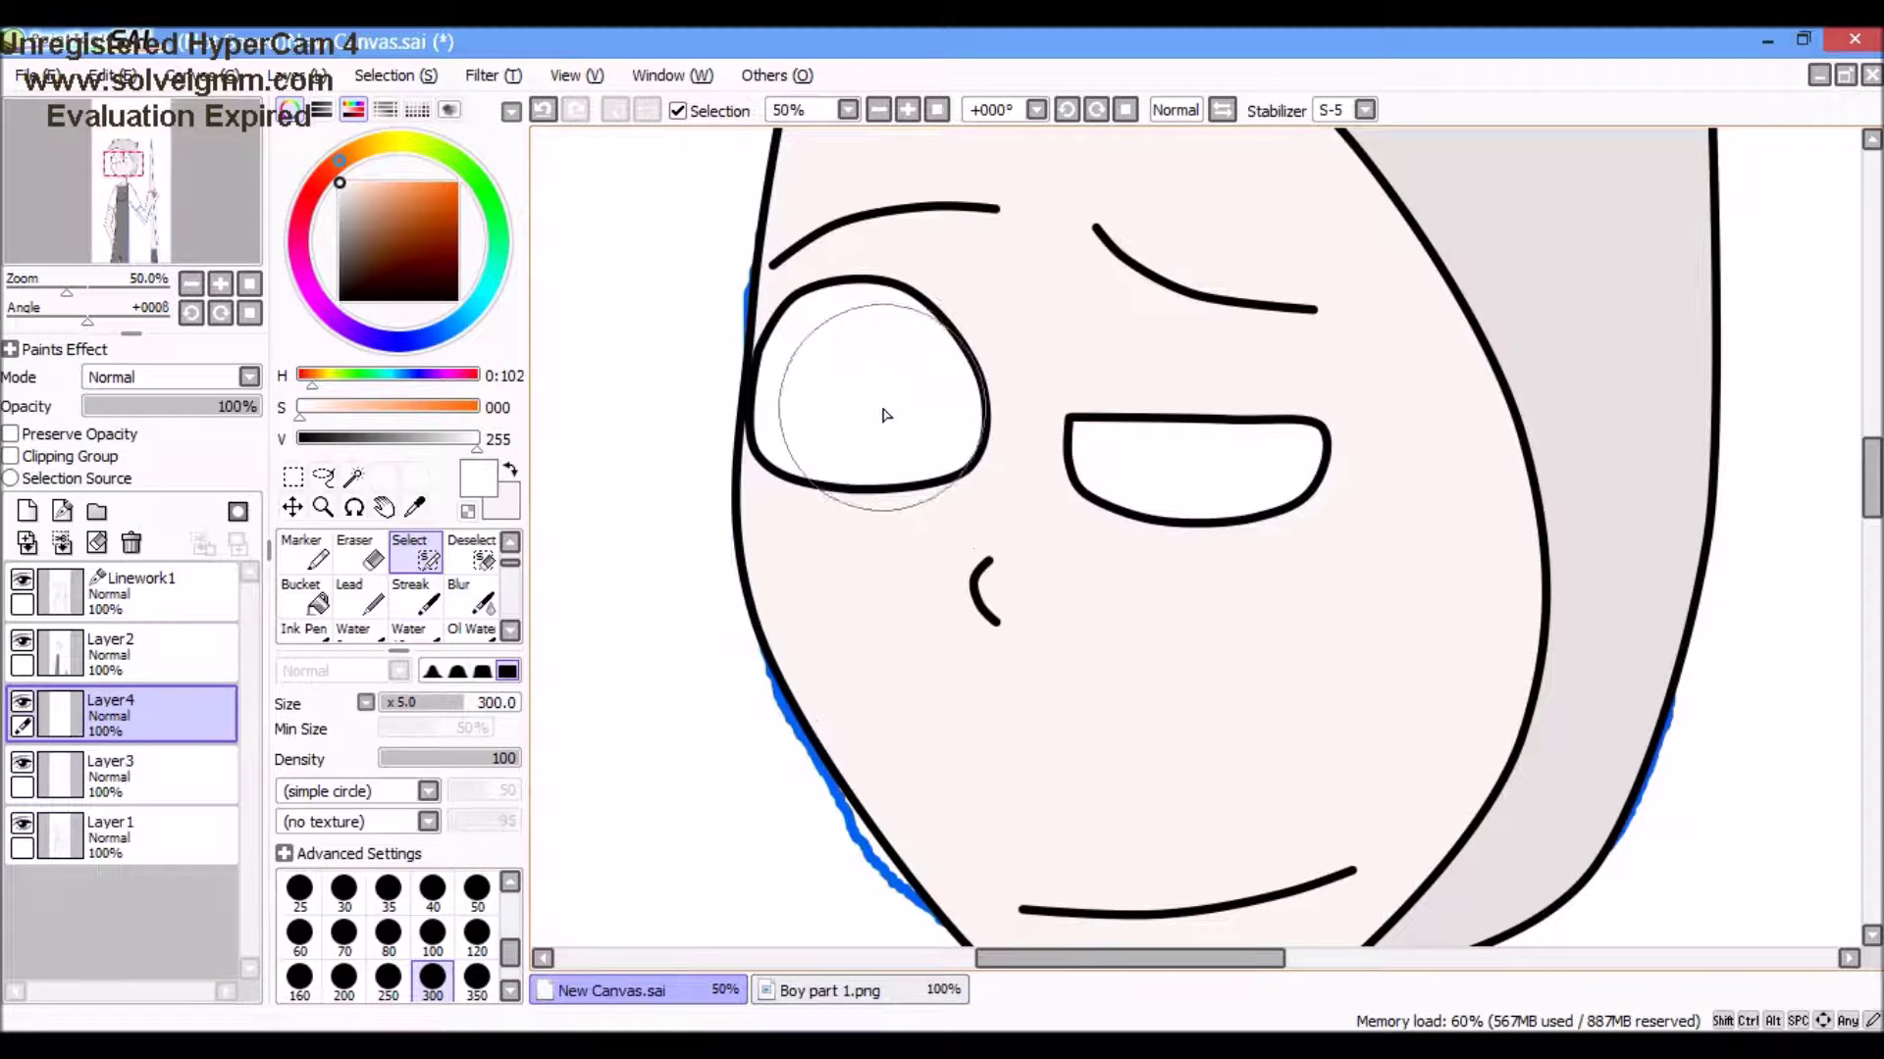
drag(864, 393, 883, 431)
click(414, 507)
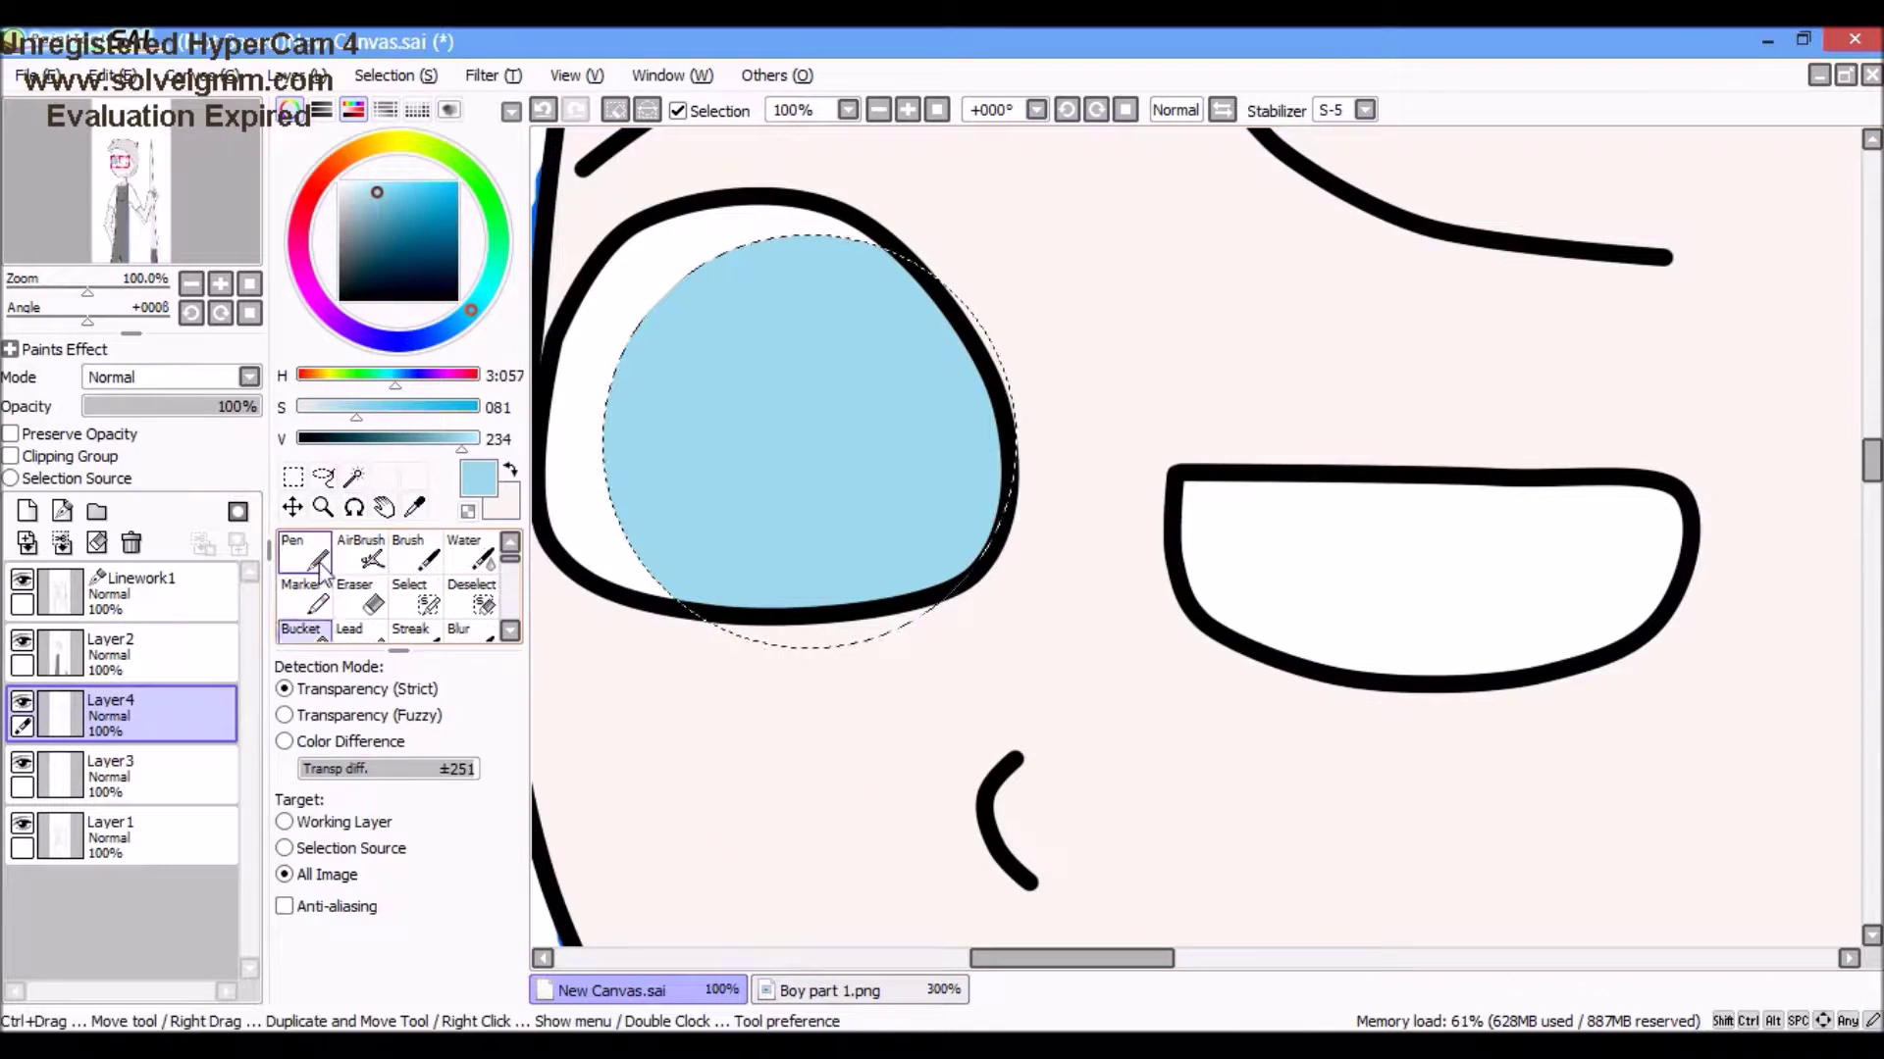
Step: Set the Pen size to 500 for filling the whole iris selection with light blue, and scale the iris down to fit the round eye
click(304, 555)
click(388, 974)
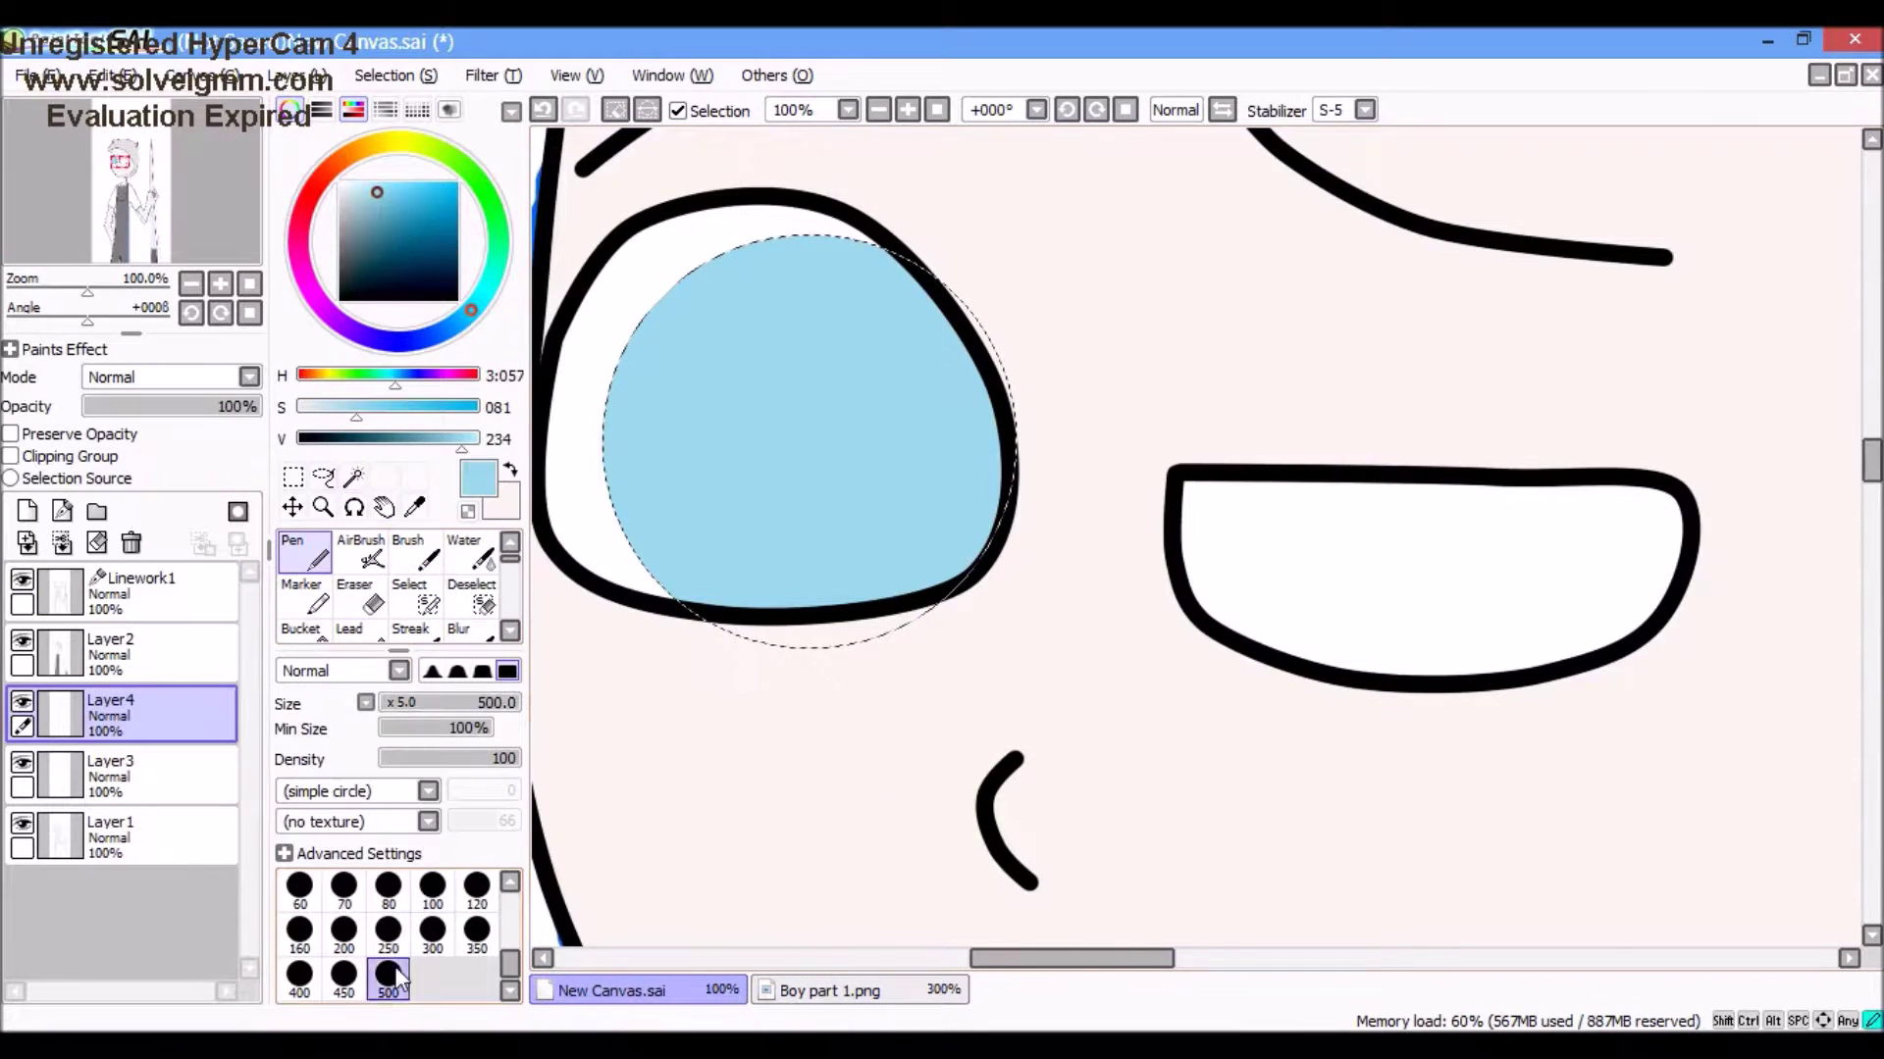
key(ctrl+t)
drag(1016, 647, 979, 616)
click(322, 863)
Step: Duplicate Layer4 and move the copied iris into the half-closed eye
click(298, 75)
click(370, 168)
drag(802, 421, 1534, 559)
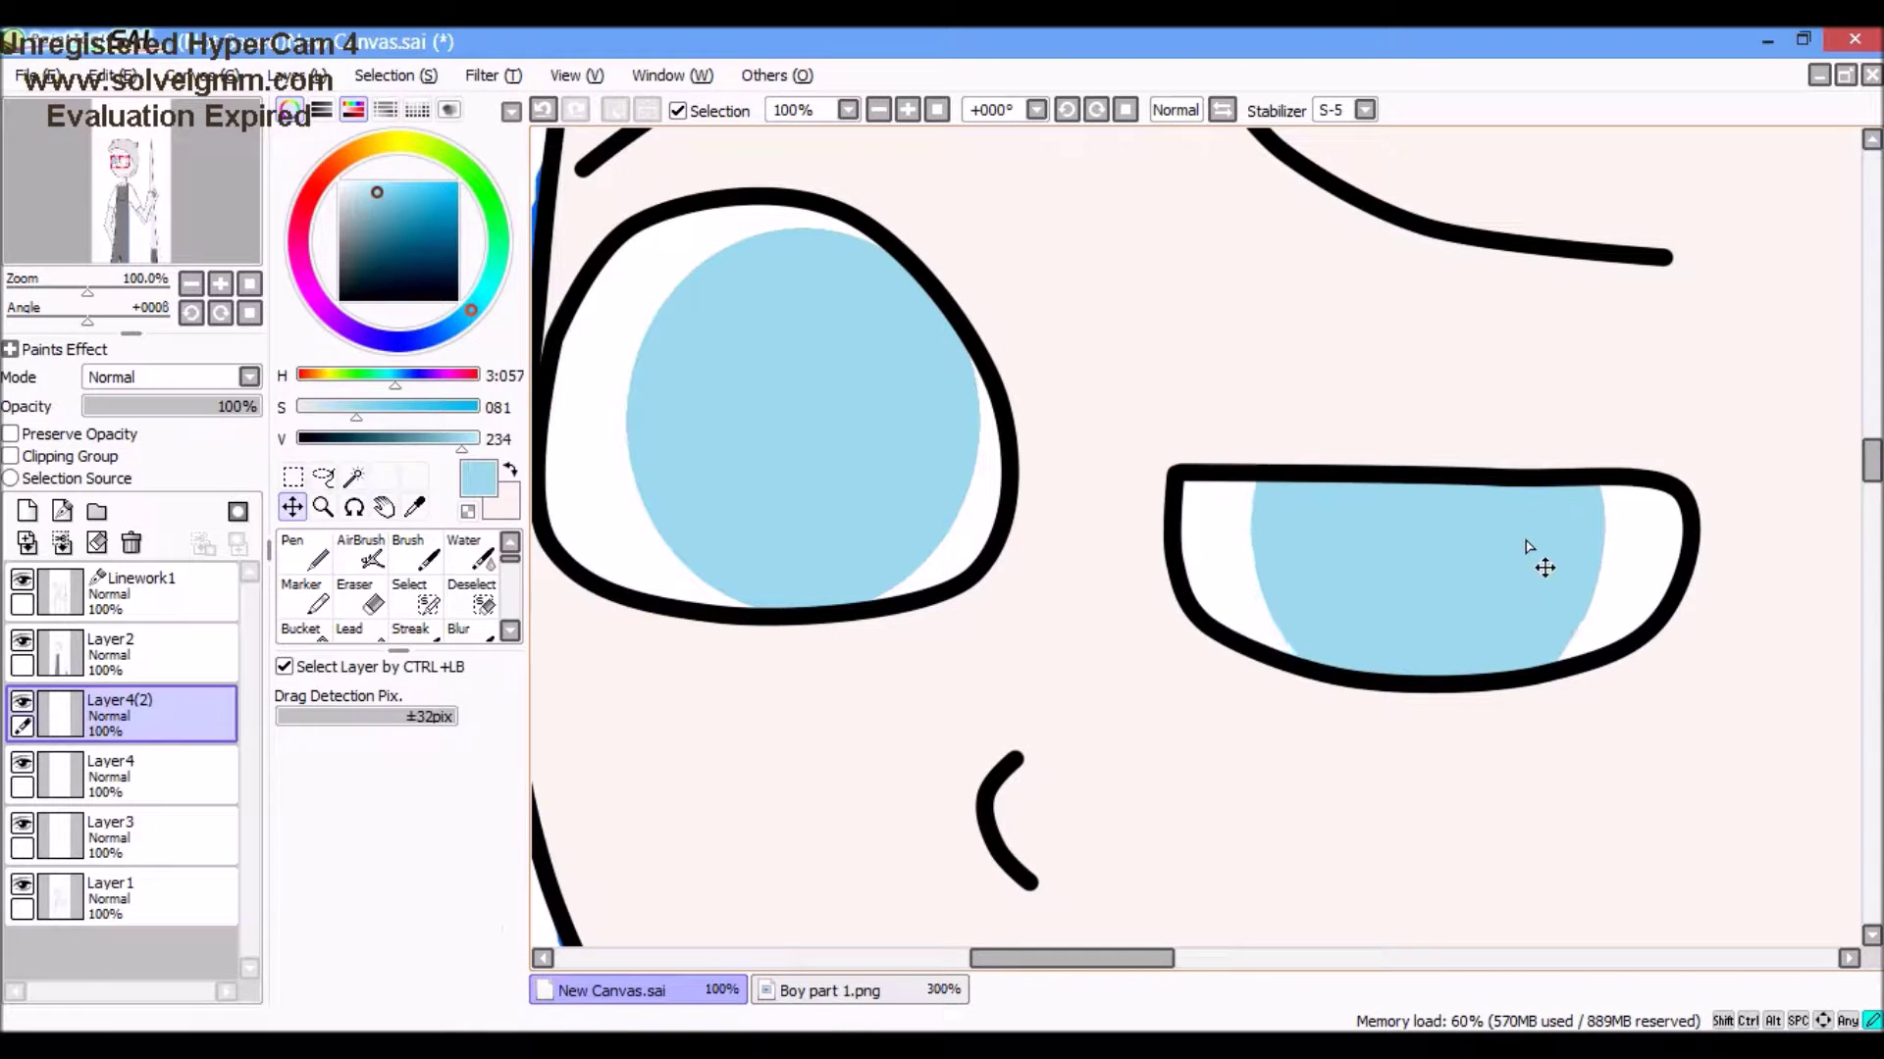
Step: Merge the copied iris layer down into Layer4 and add Layer5 above it for the pupils
key(minus)
click(57, 540)
click(409, 594)
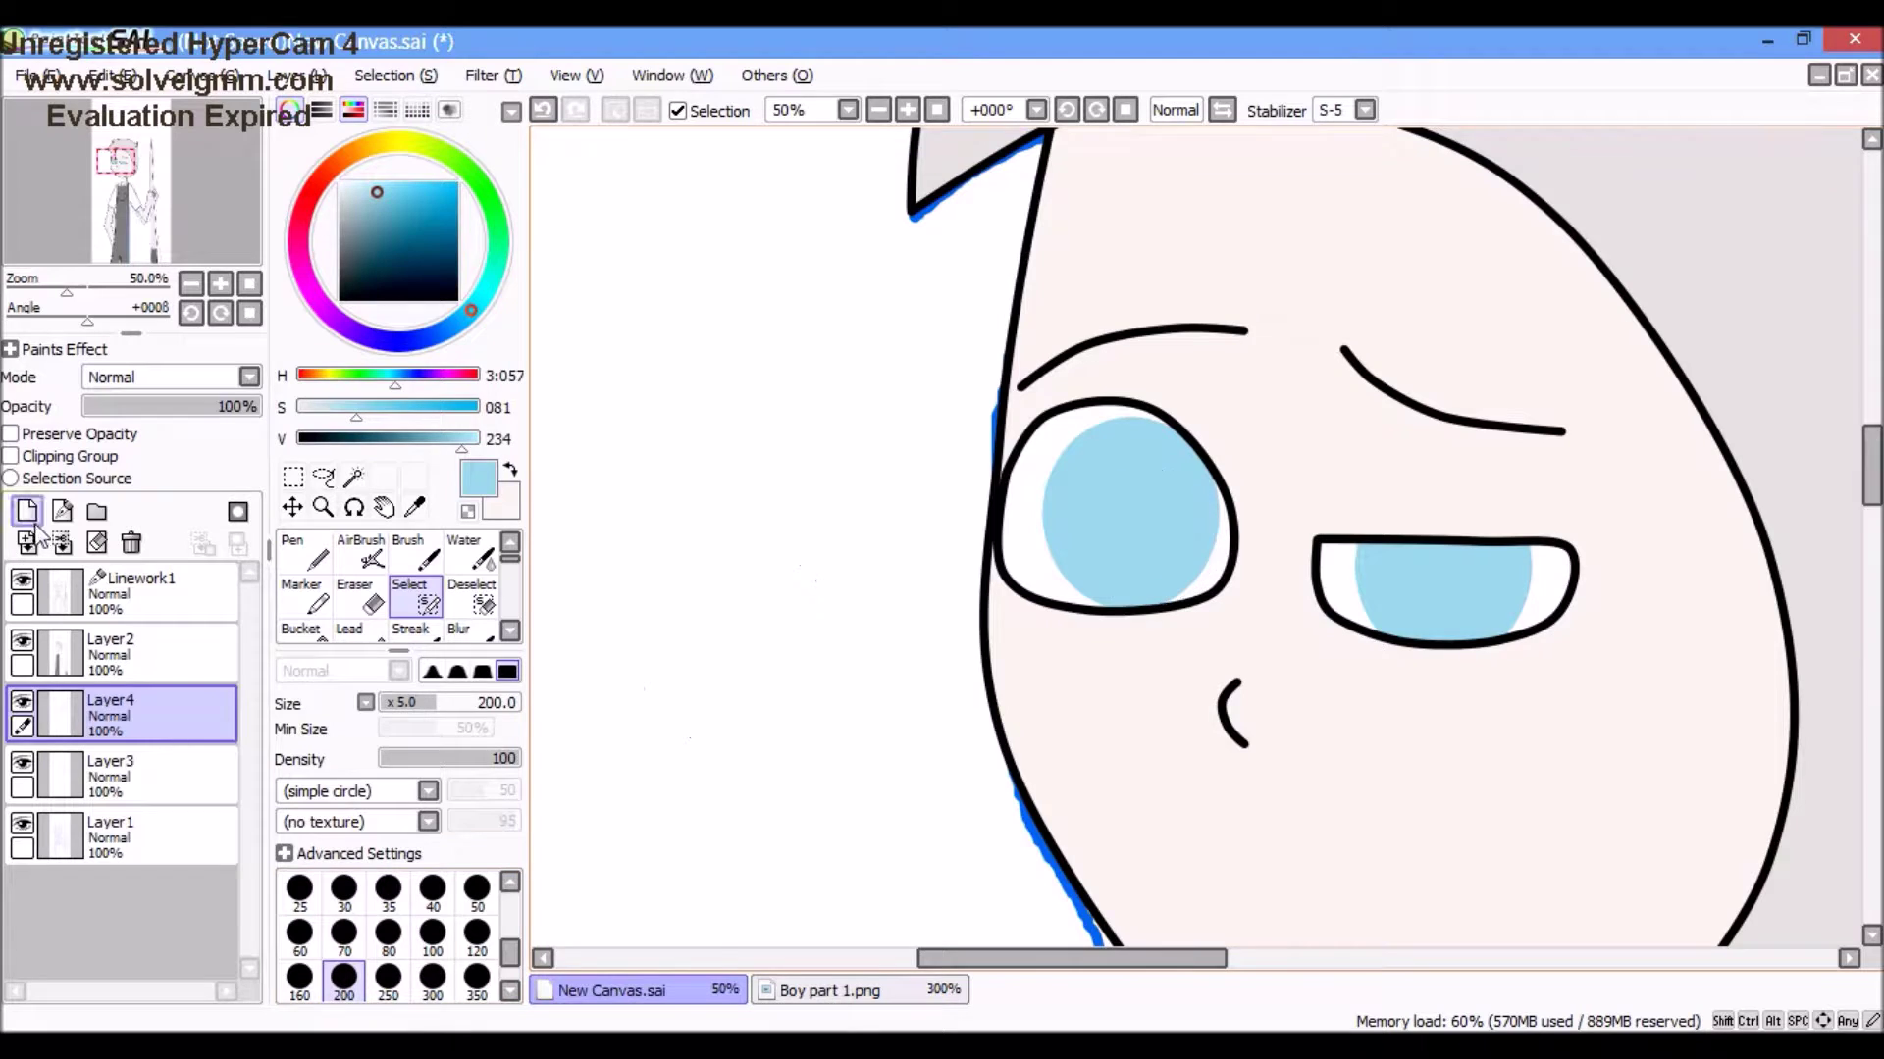
click(27, 512)
Step: On Layer5, mark a smaller circle inside the round eye's iris with the Select pen and fill it black with the size 500 Pen
key(plus)
click(970, 490)
drag(973, 489, 729, 384)
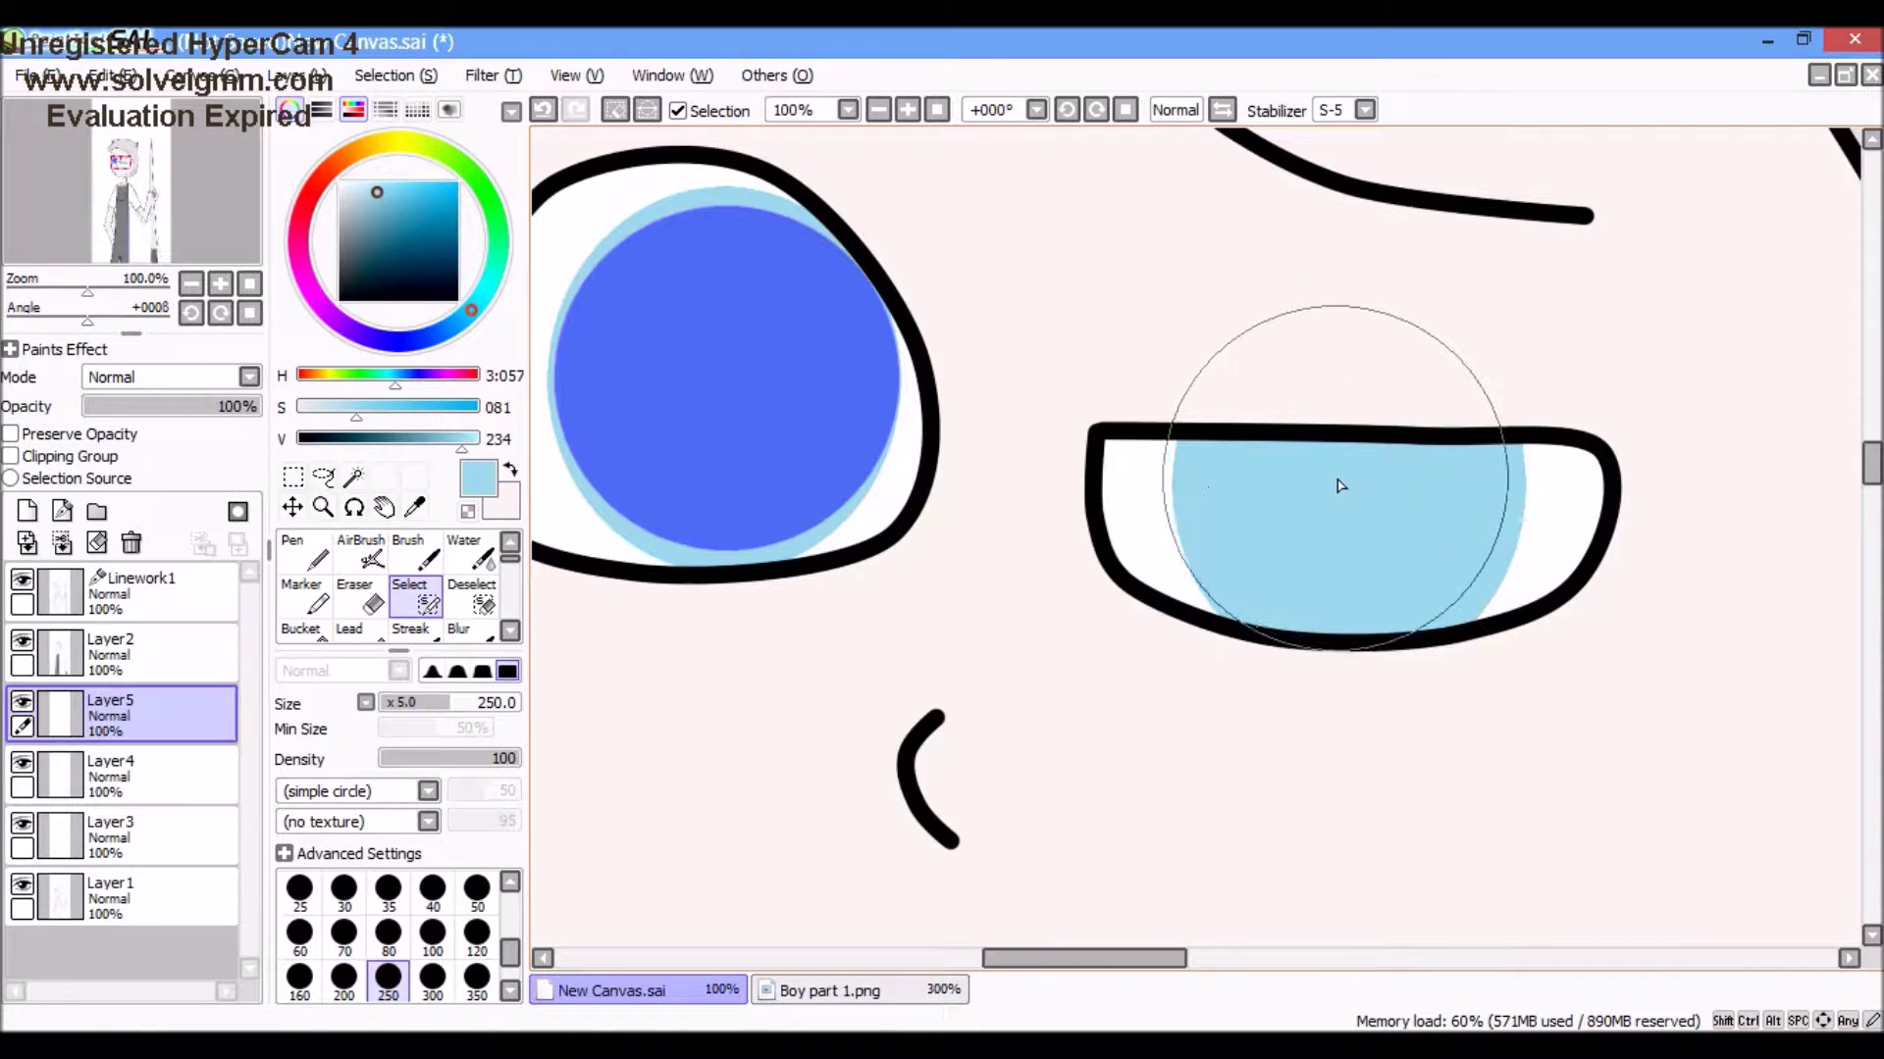
key(ctrl+z)
click(339, 299)
key(n)
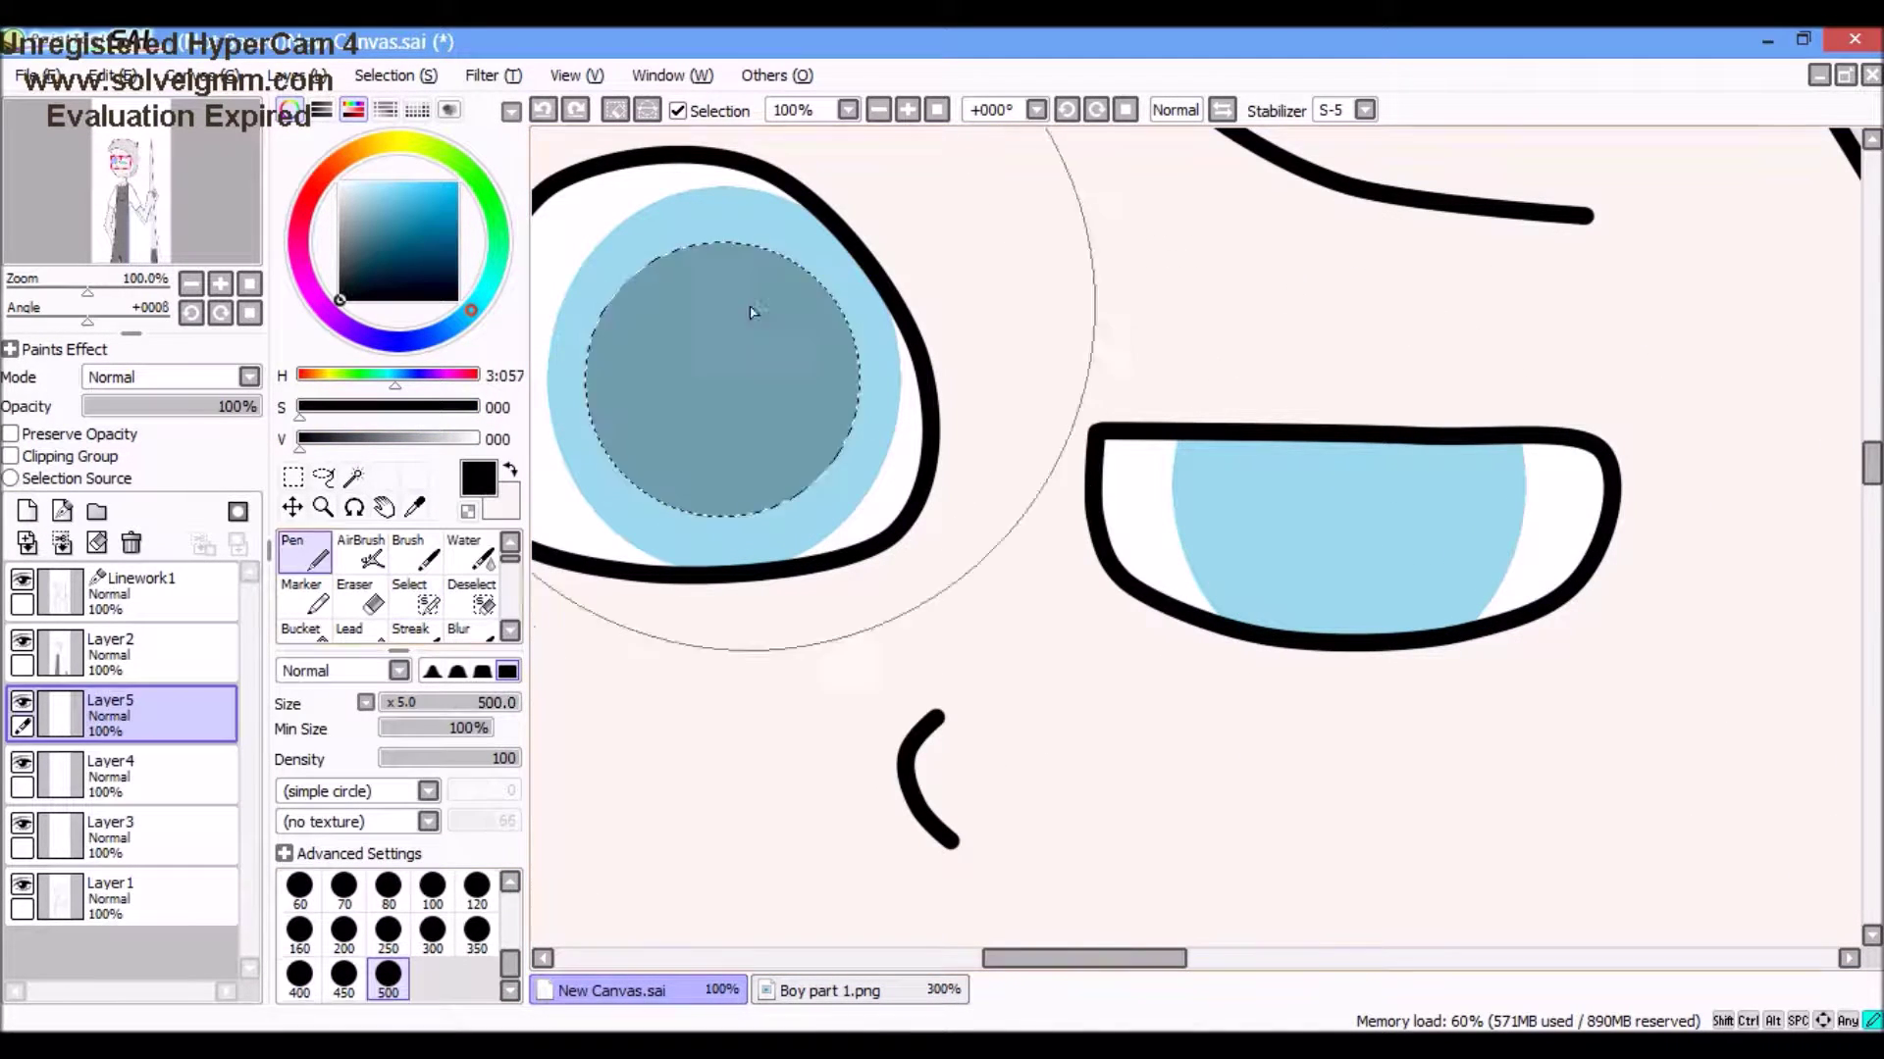
drag(722, 324, 722, 431)
Step: Transform the black circle into an upright oval that nearly fills the round eye's iris
key(minus)
key(ctrl+t)
key(plus)
drag(961, 288, 947, 431)
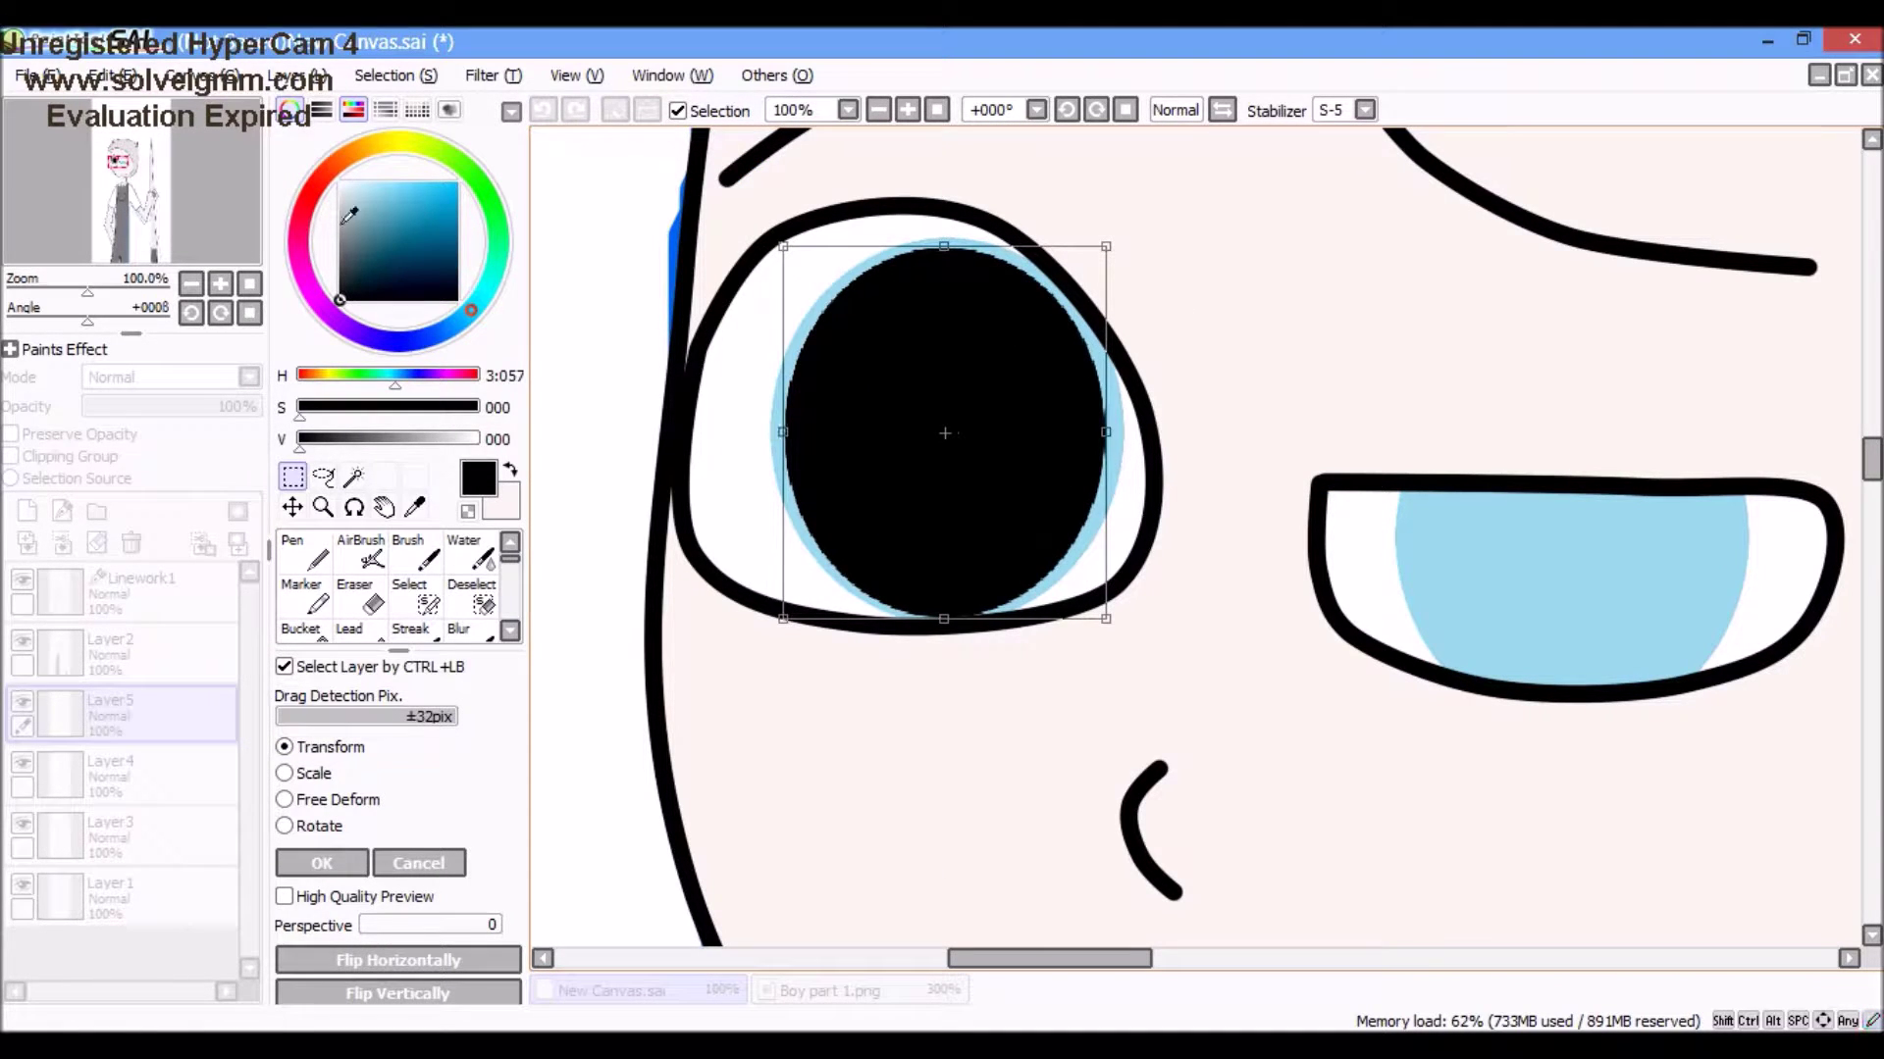
click(321, 863)
Step: Duplicate Layer5, move the copied black oval onto the half-closed eye's iris, and merge the copy down
click(299, 75)
click(344, 177)
drag(1374, 656, 1251, 489)
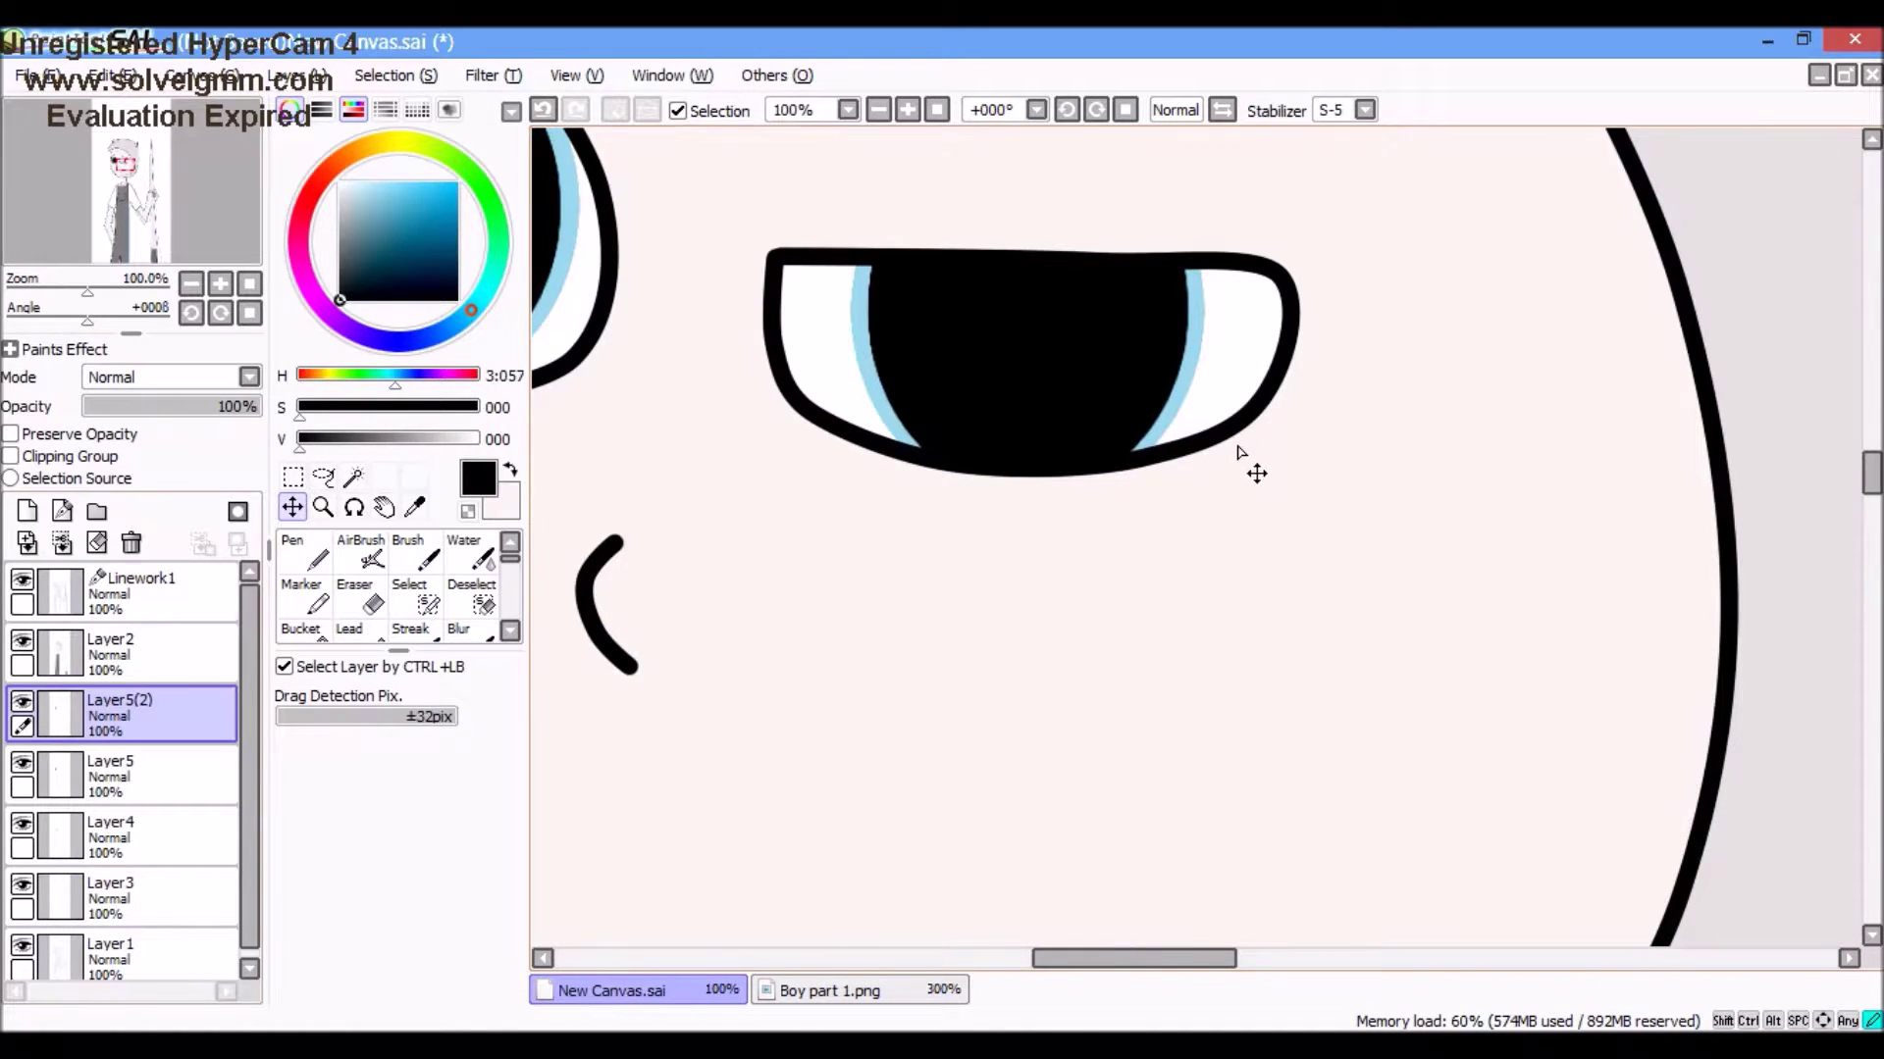
click(62, 543)
Step: Set Layer5's blending mode to Overlay and add Layer6 above it
click(250, 376)
click(147, 457)
click(27, 511)
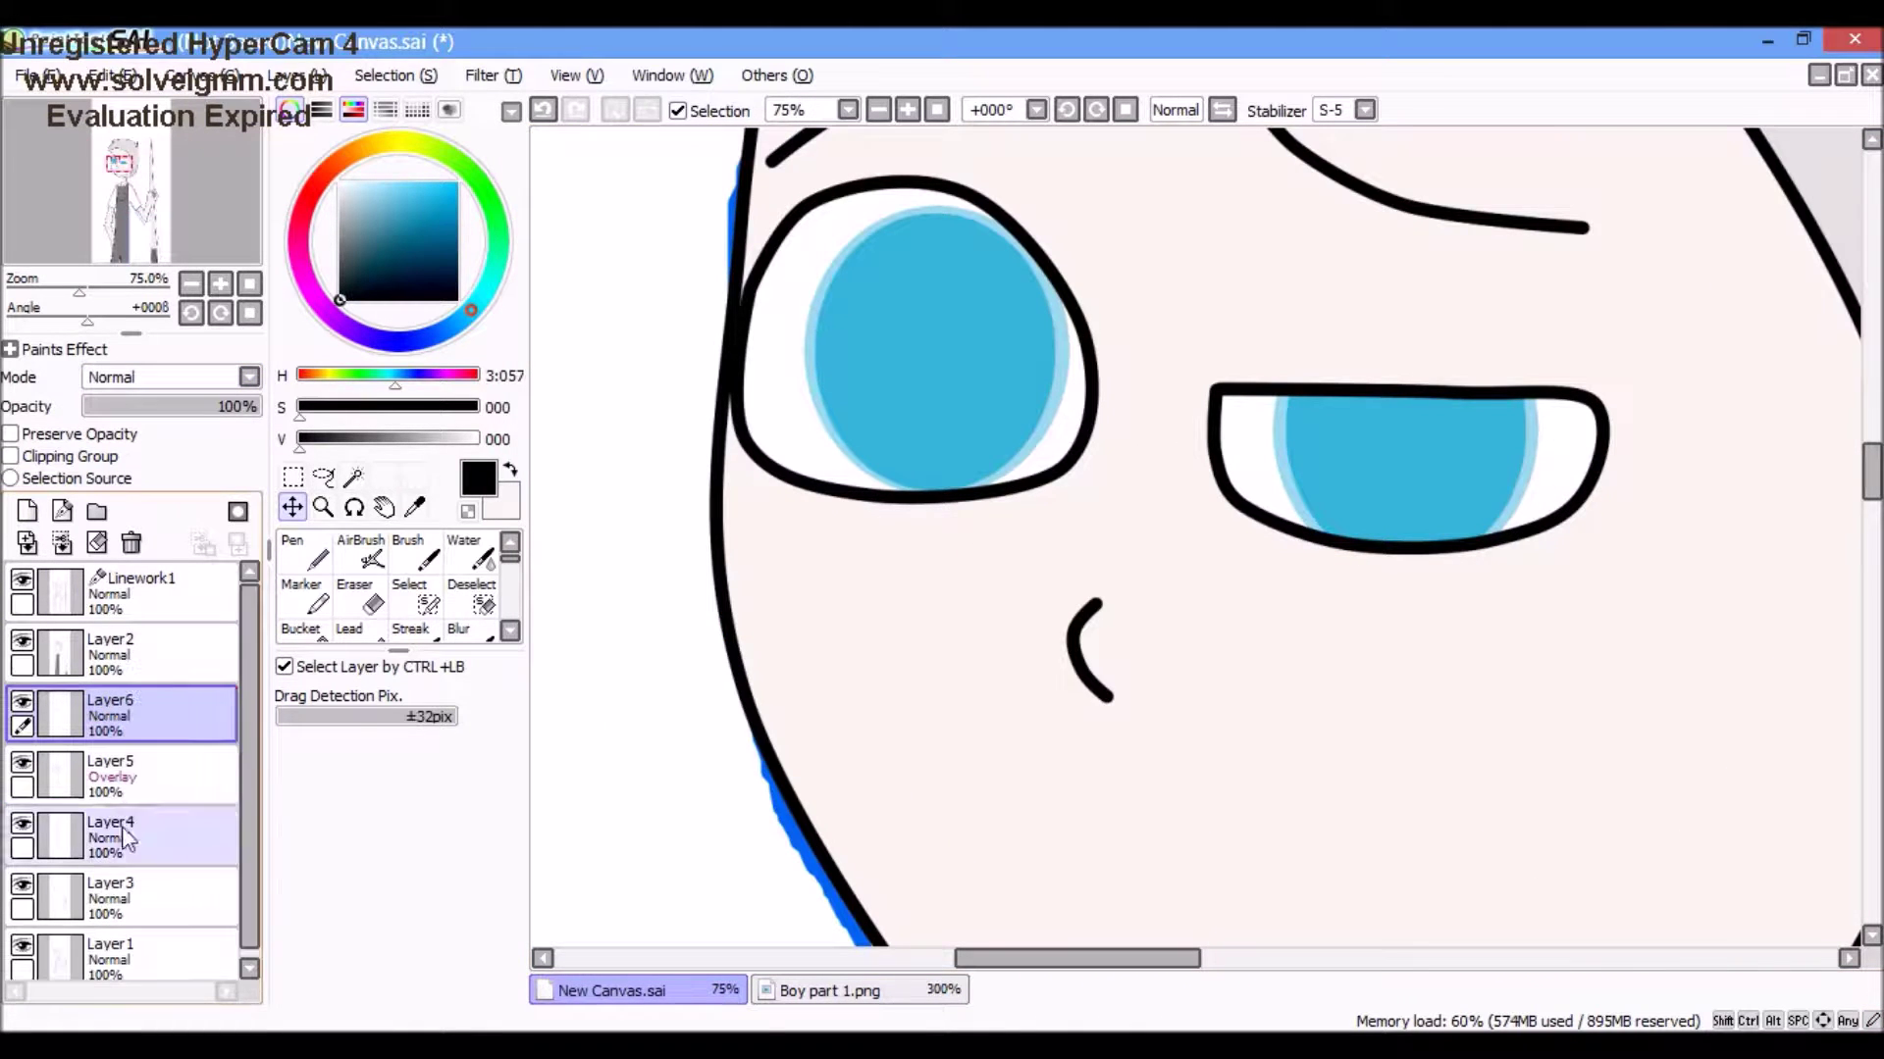
Step: Select both iris shapes on Layer4 with the Magic Wand and make Layer6 the working layer
key(w)
click(147, 833)
click(882, 357)
click(1403, 471)
click(139, 723)
Step: Paint the upper half of both selected irises white with the size 120 Pen
click(304, 552)
click(339, 183)
click(432, 976)
drag(844, 226, 1135, 294)
drag(1304, 323, 903, 344)
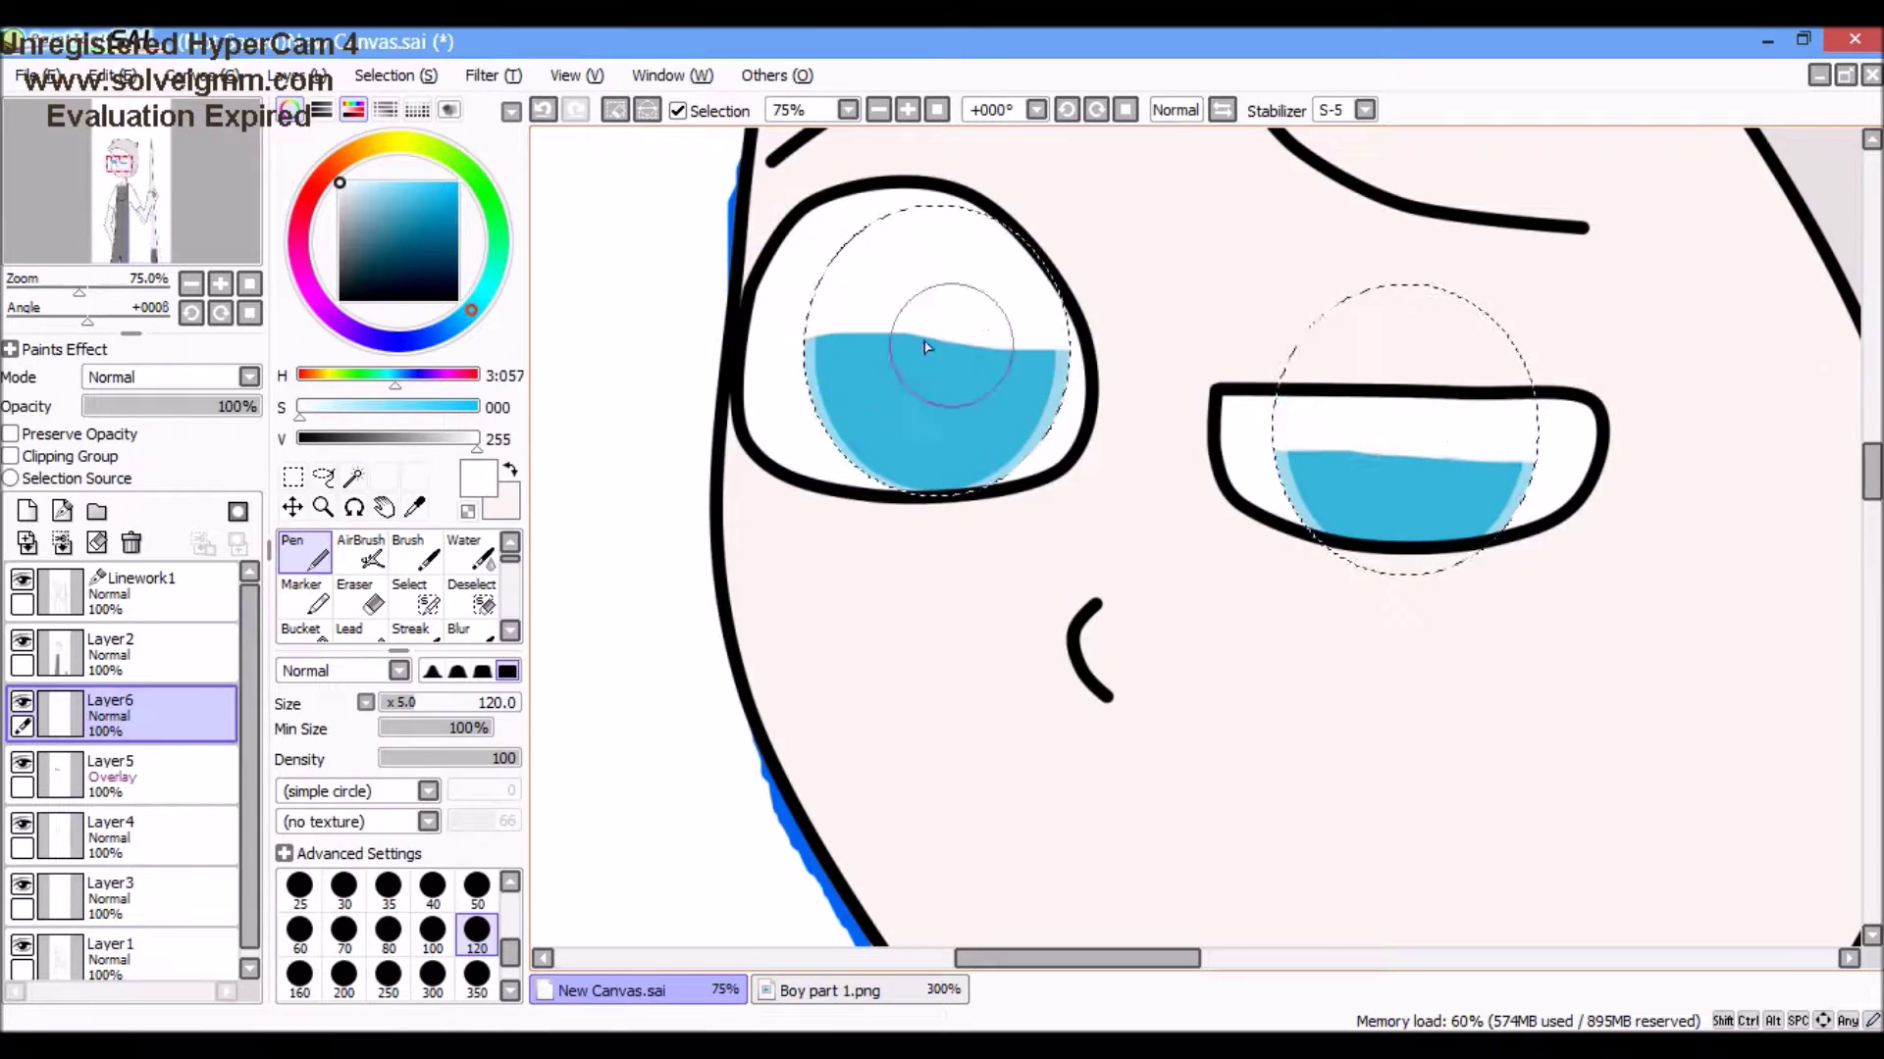
Step: Blend the white into a soft vertical gradient on both irises with the size 70 Blur tool
click(458, 629)
drag(844, 441, 961, 368)
drag(962, 255, 962, 367)
drag(1422, 392, 1618, 402)
scroll(1105, 399, up, 2)
scroll(1109, 432, down, 1)
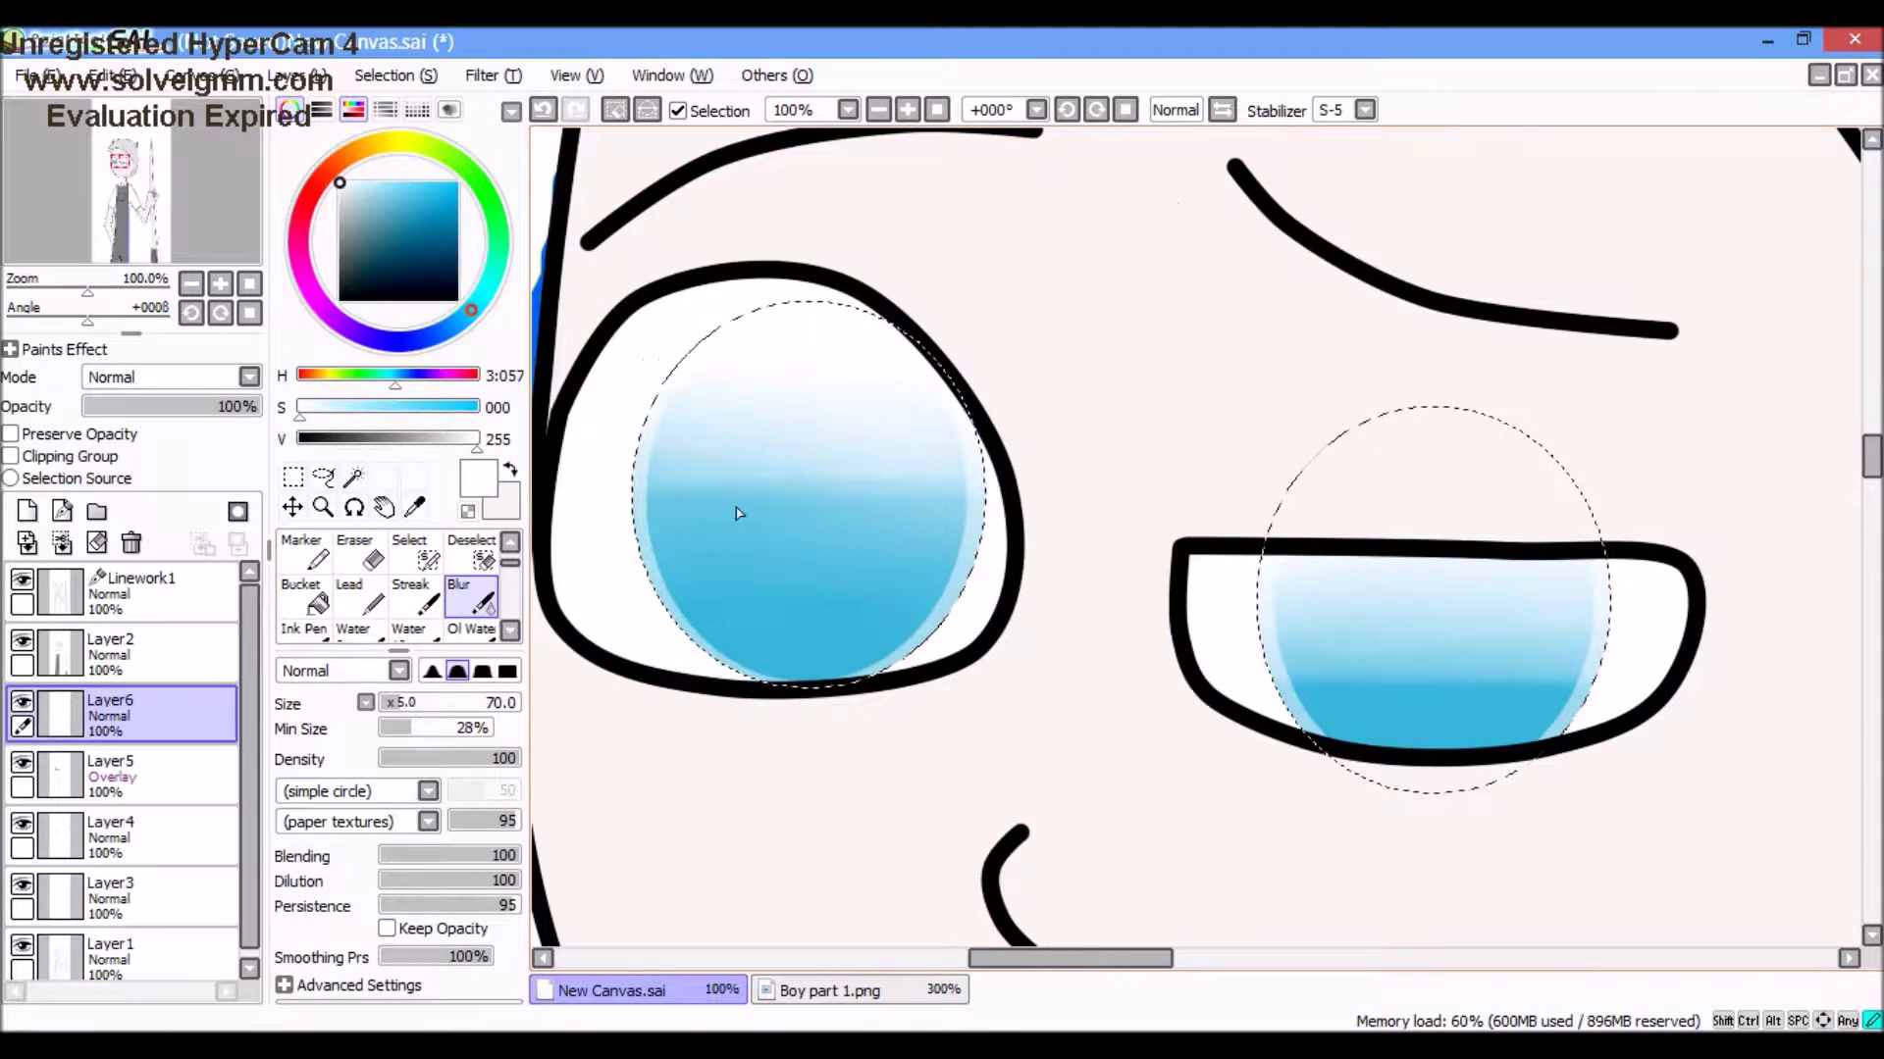
Step: Set Layer6 to Overlay, clear the iris selection, and add Layer7 above it
click(115, 464)
scroll(1079, 490, down, 3)
click(292, 506)
click(27, 511)
Step: Paint white highlights at the upper and lower edges of both irises with the size 20 Pen
click(304, 552)
click(477, 886)
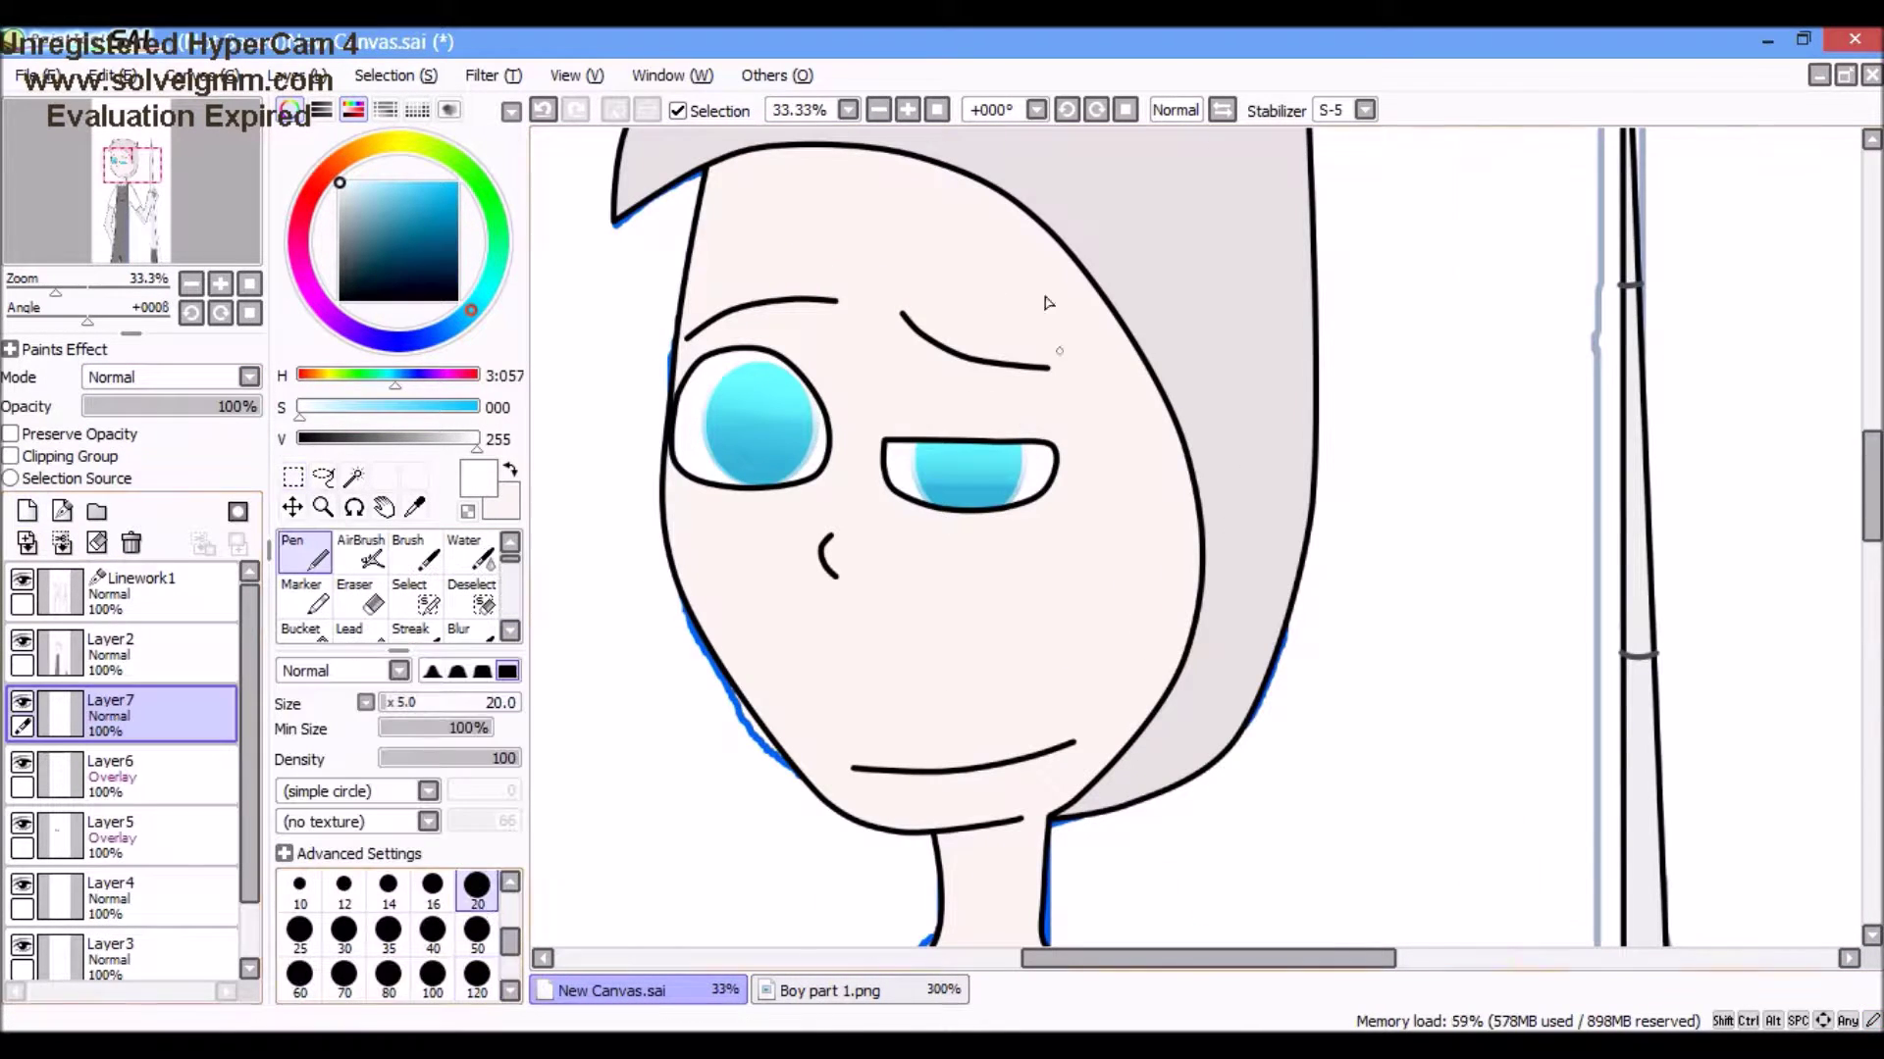
scroll(775, 392, up, 3)
drag(844, 392, 767, 402)
scroll(981, 461, down, 3)
scroll(1016, 442, up, 3)
drag(1123, 456, 1479, 494)
scroll(1354, 550, down, 5)
Step: Add Layer8 above Layer3 and shade the edges of the round eye's white in mid grey
click(117, 951)
click(27, 511)
alt+click(937, 438)
scroll(937, 439, up, 4)
drag(851, 440, 784, 628)
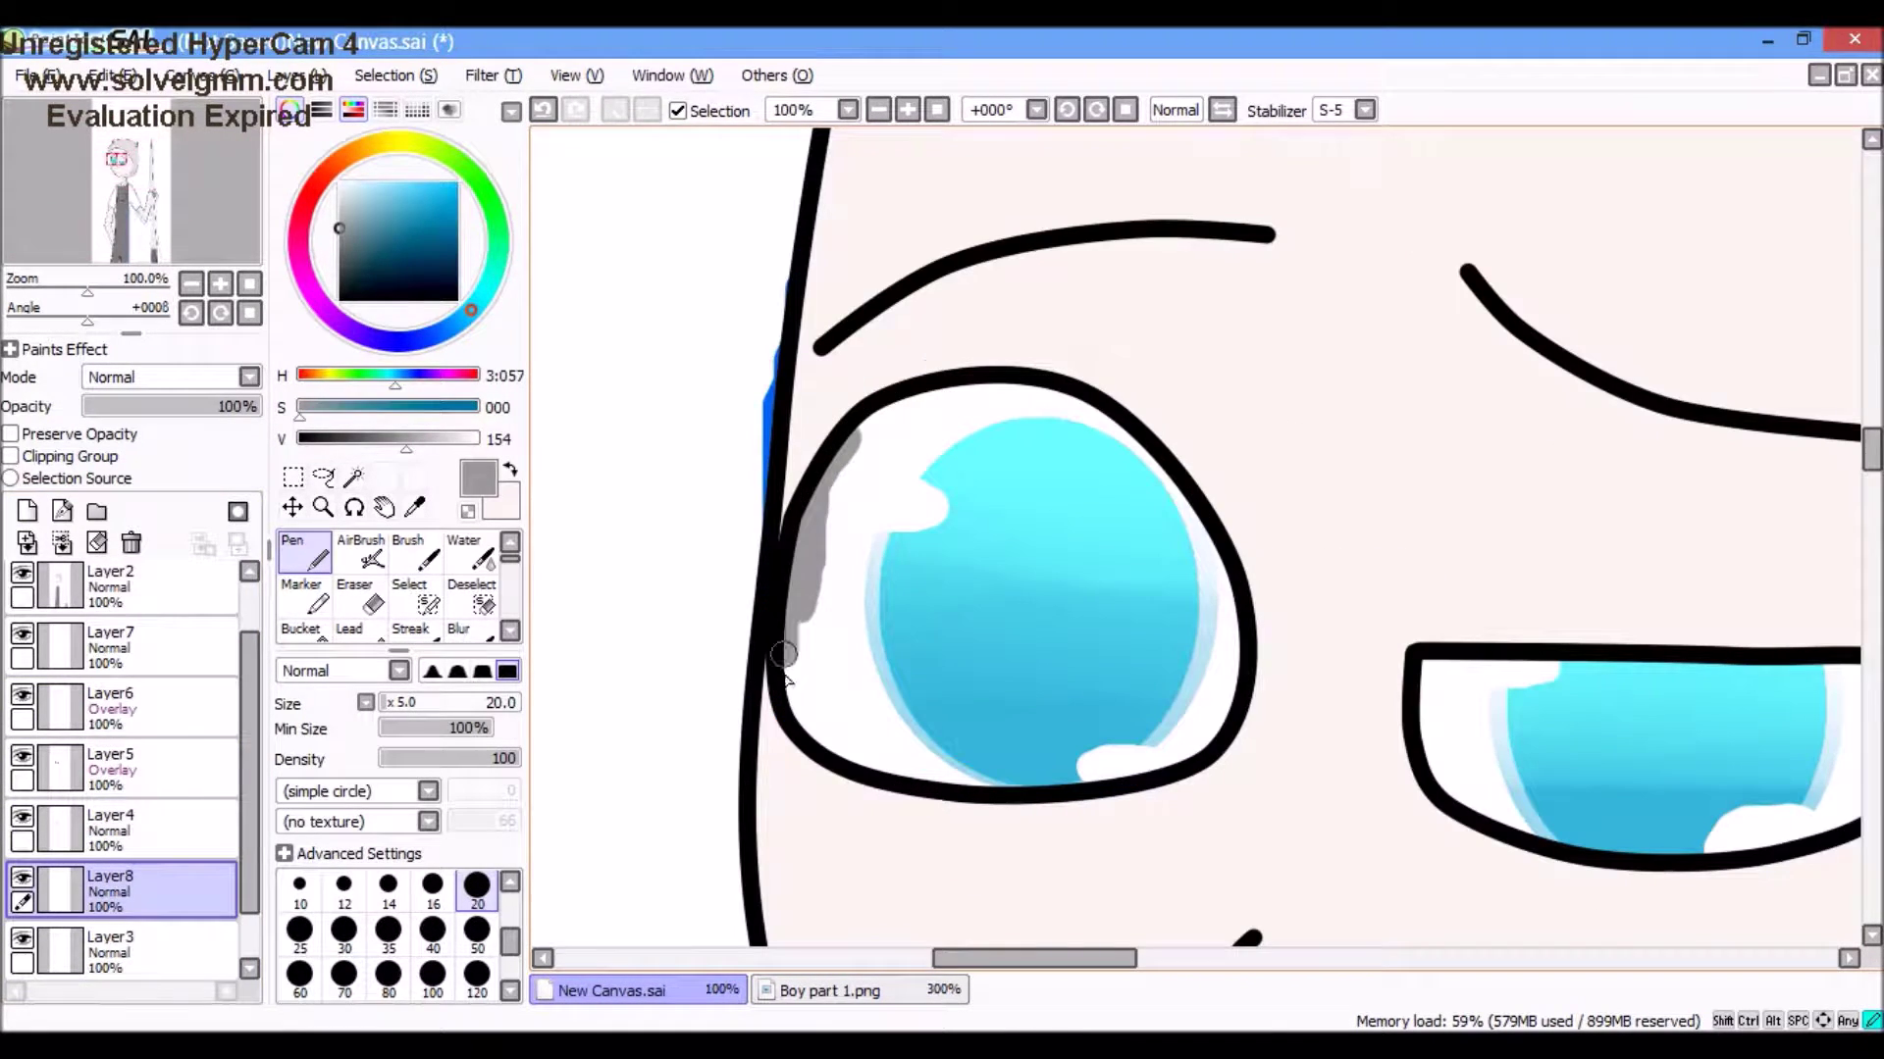
drag(976, 804, 650, 530)
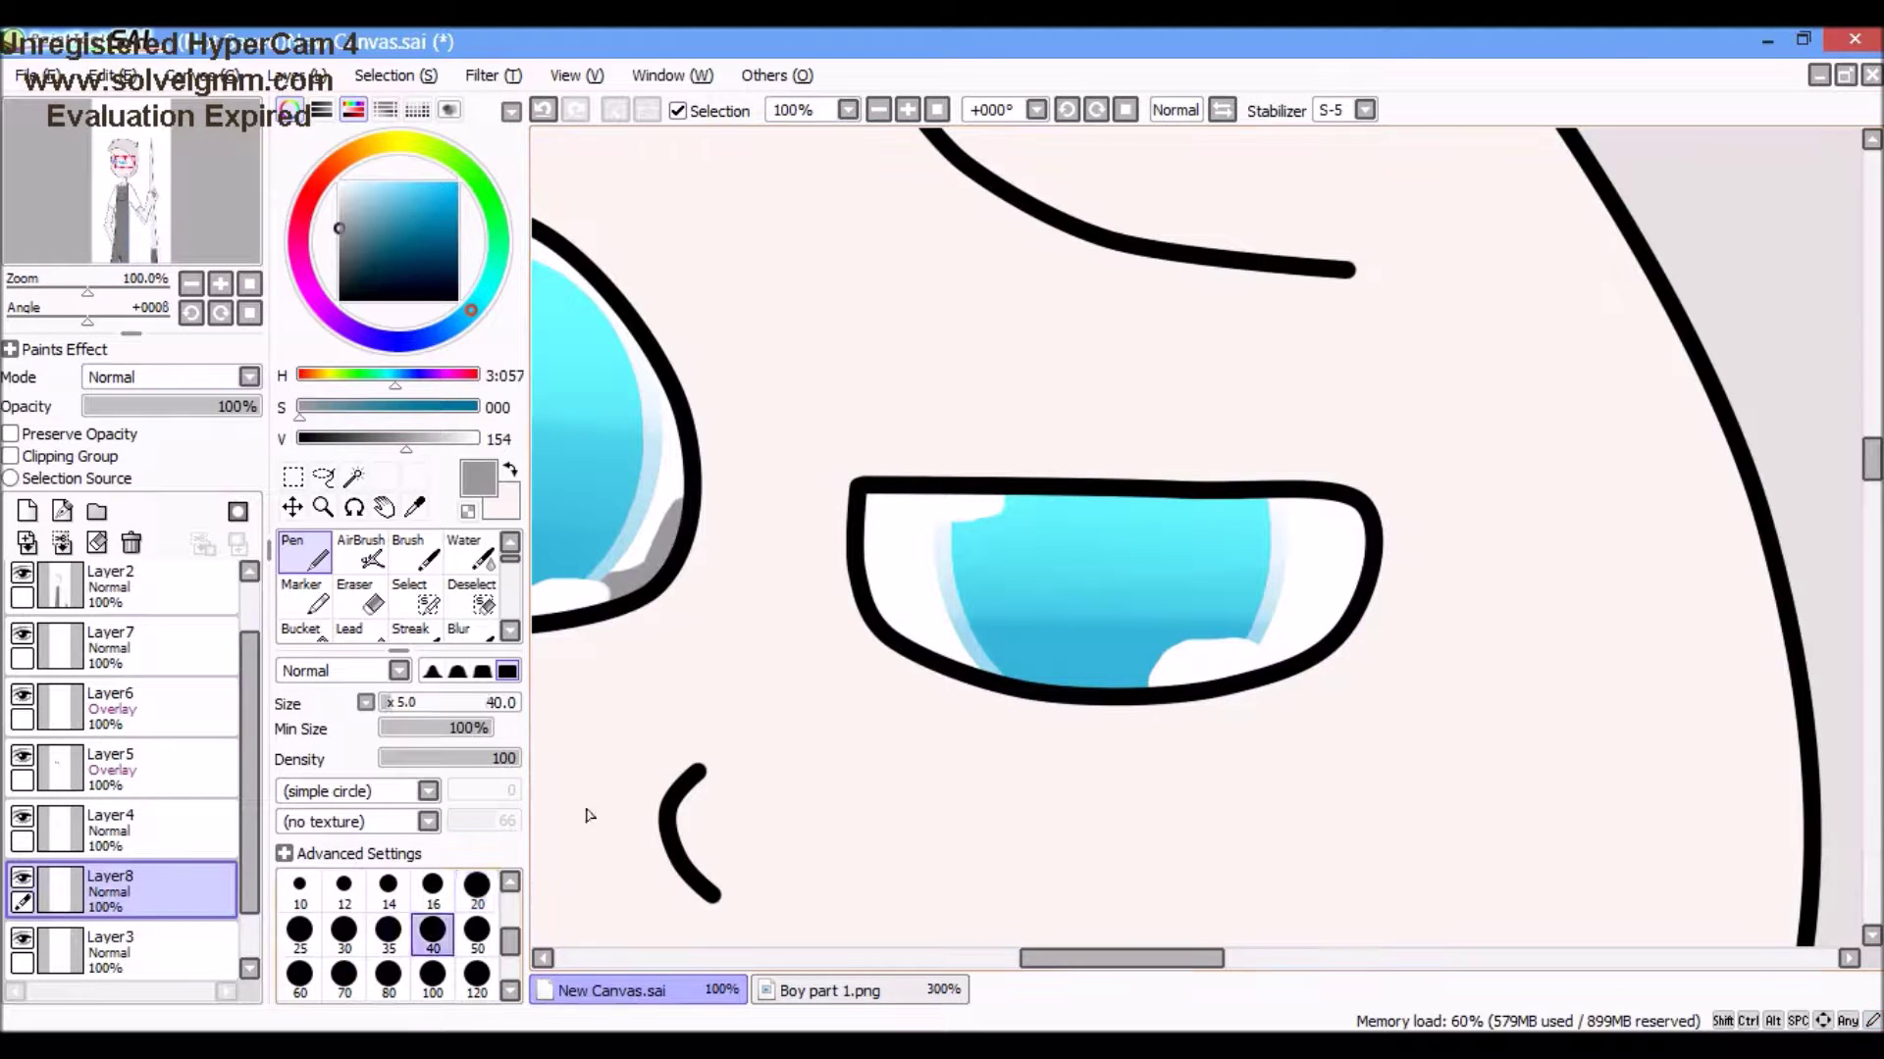
Step: Shade the half-closed eye's corners in mid grey and add lighter grey bands inside the shading of both eyes at Pen size 20
key(bracketleft)
key(bracketleft)
key(bracketleft)
key(bracketleft)
scroll(991, 471, up, 1)
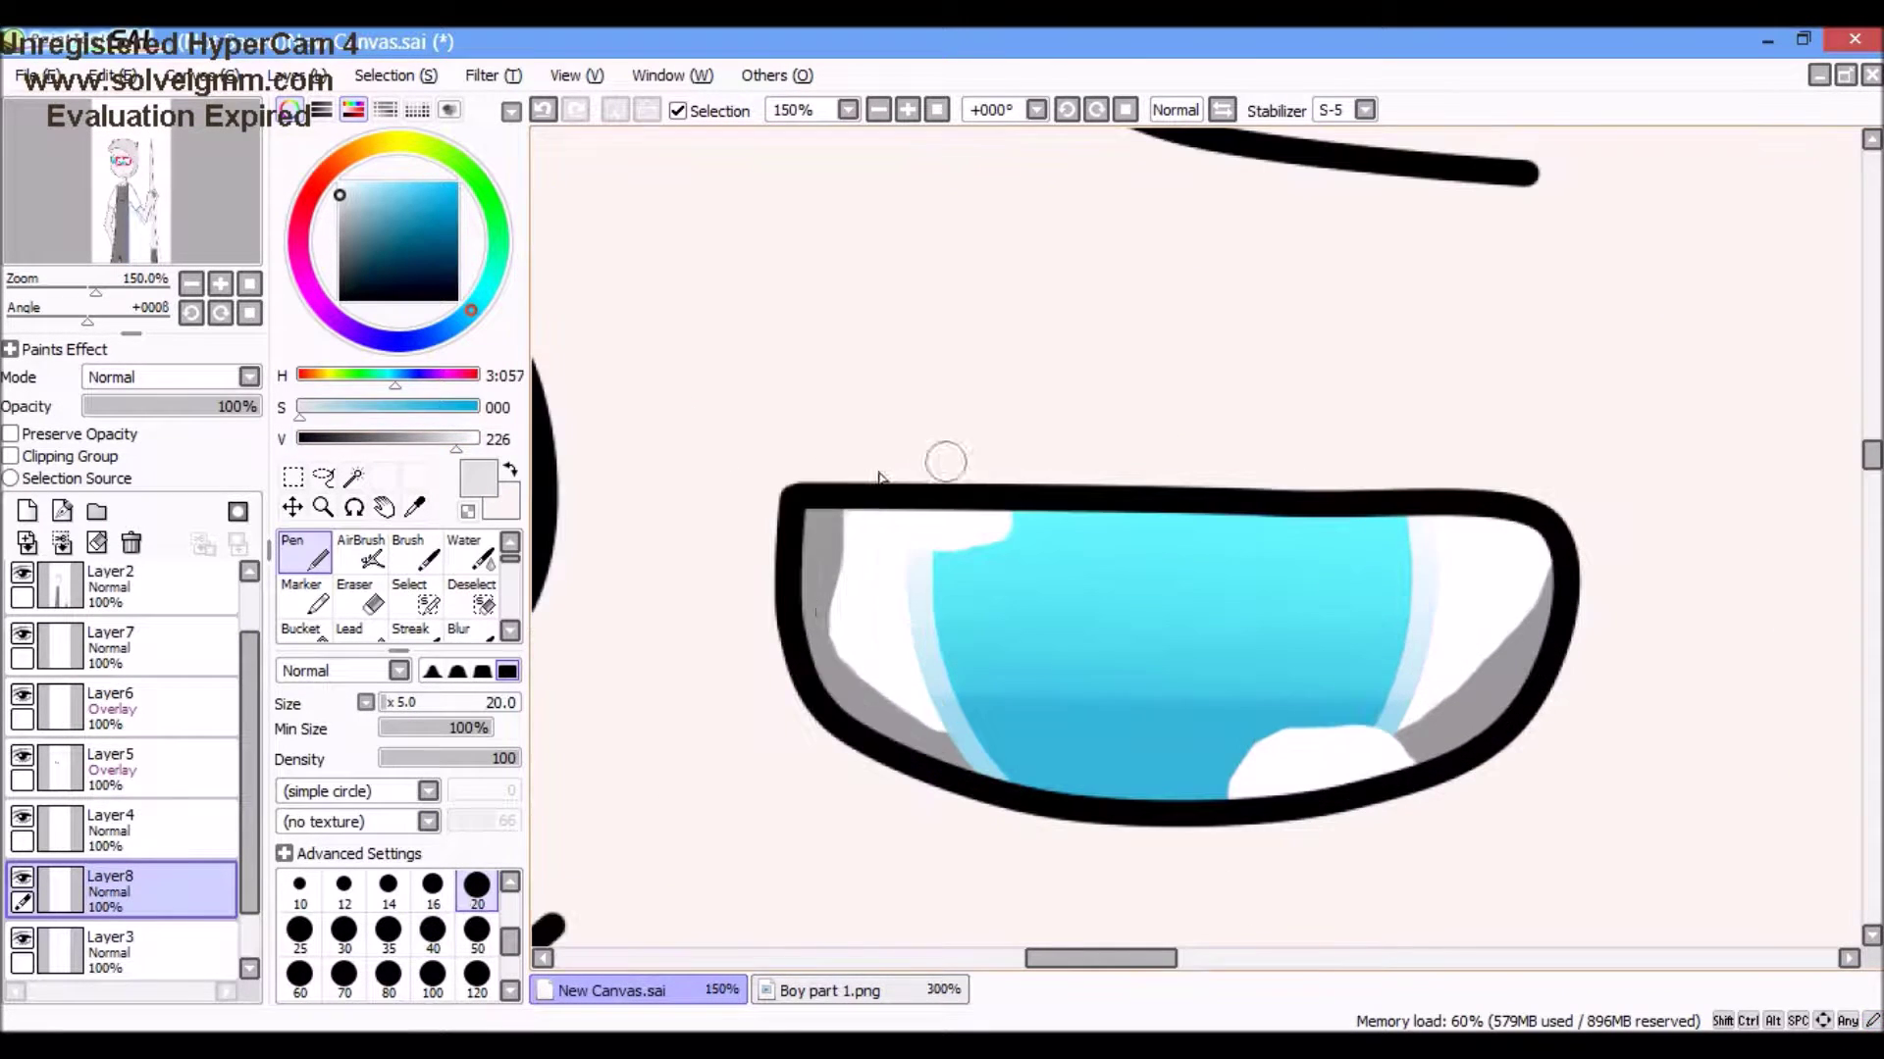
scroll(1566, 530, down, 1)
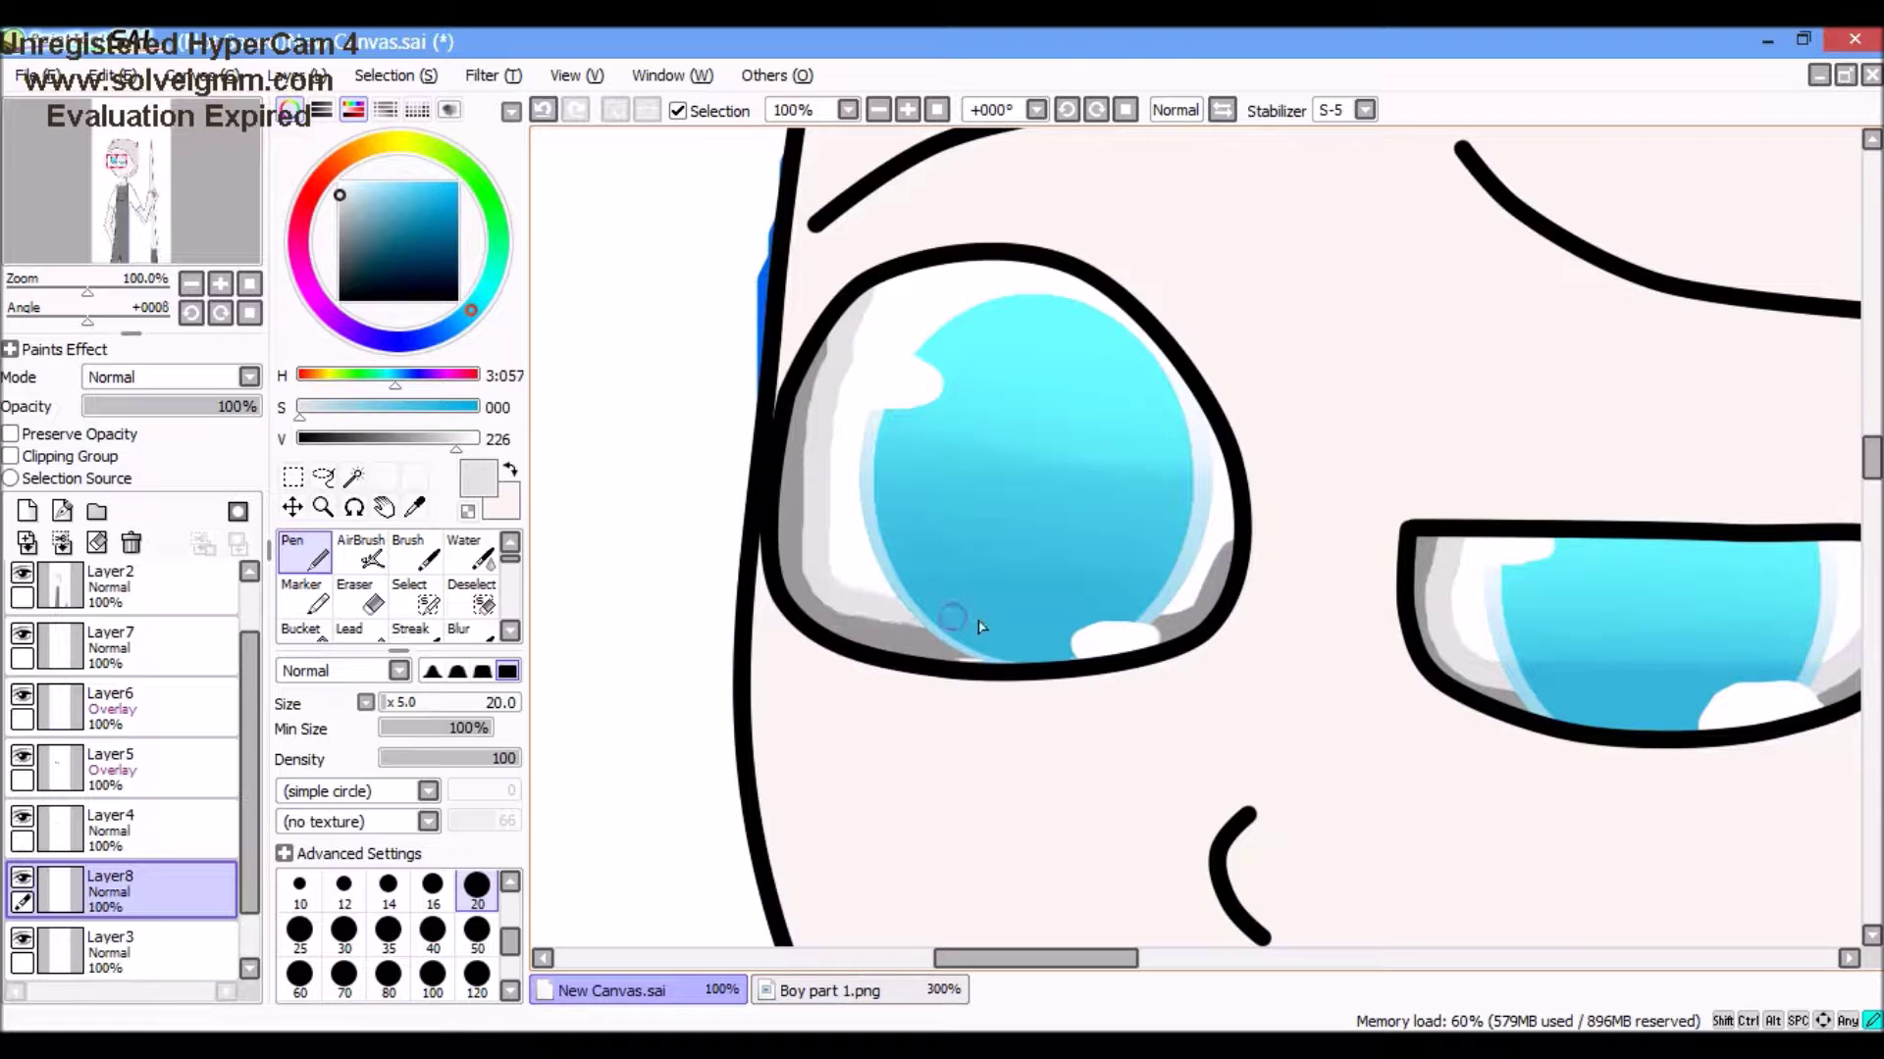
Step: Smooth the grey shading on the whites of both eyes with the size 70 Blur tool
click(458, 629)
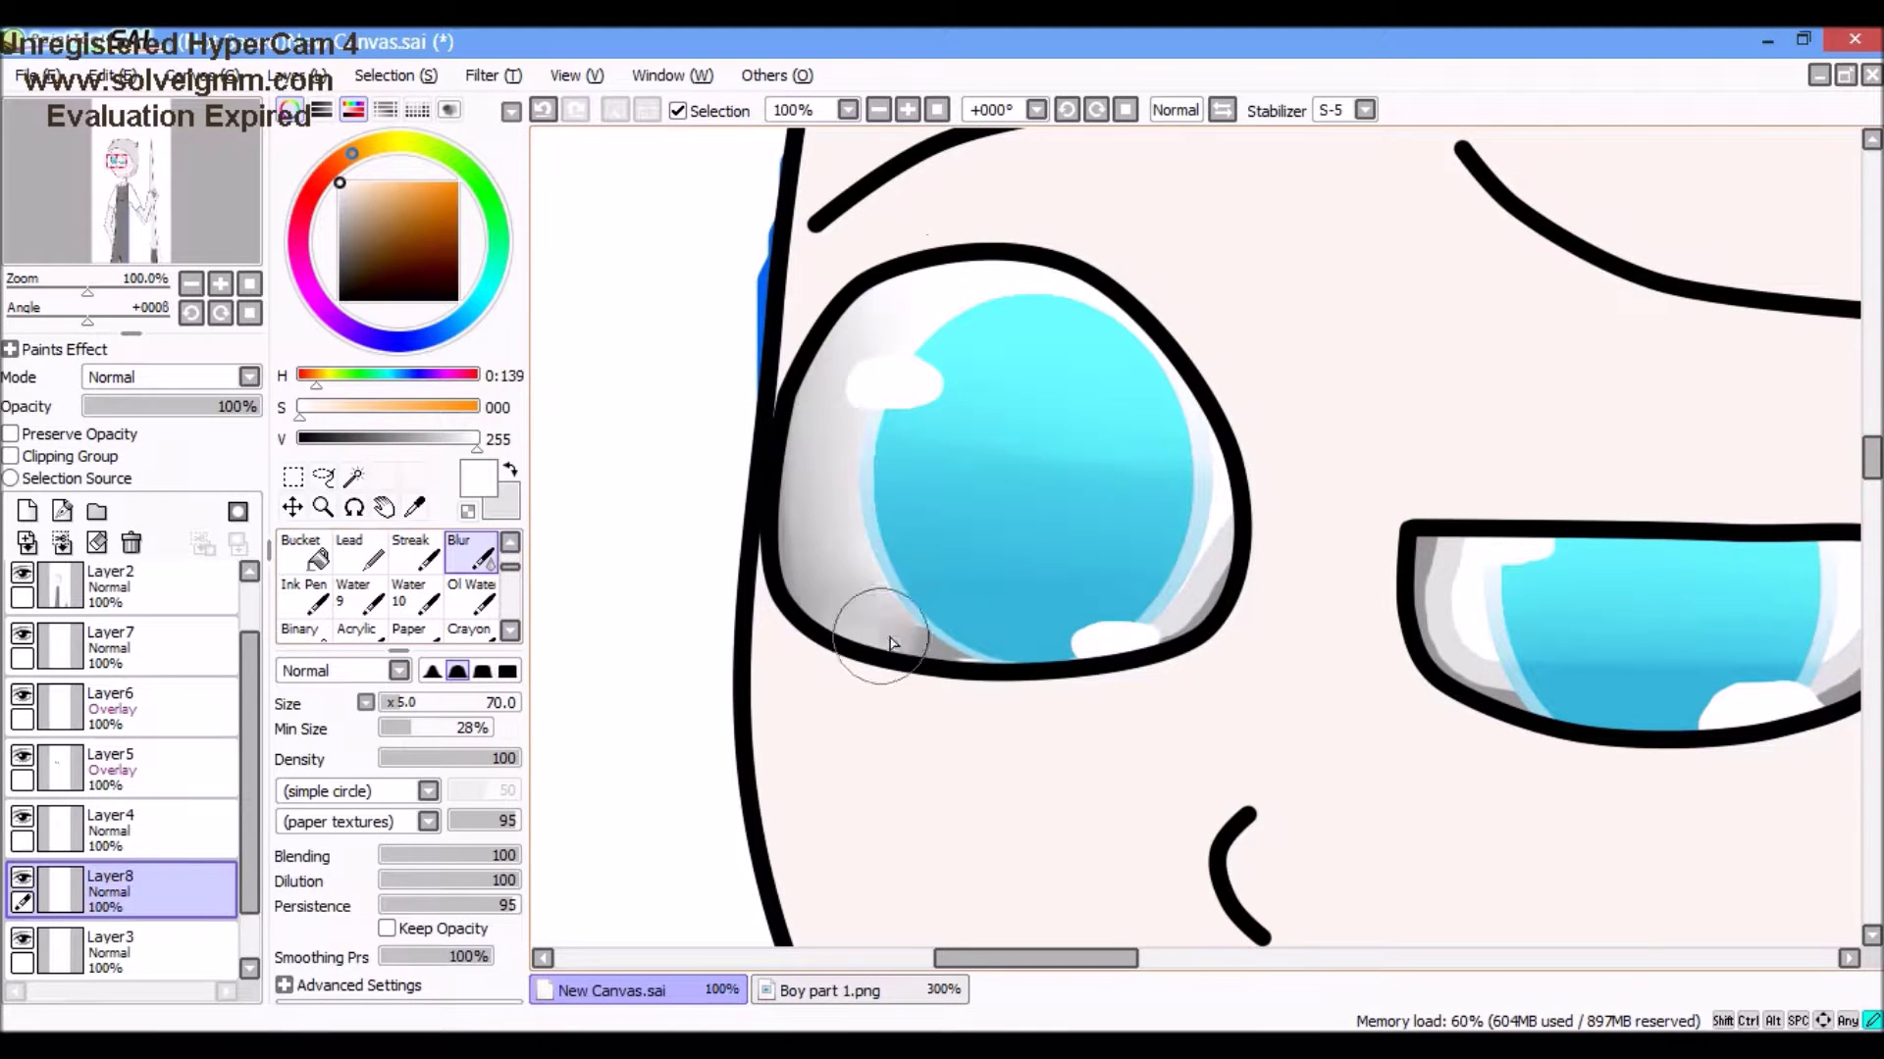
scroll(1777, 440, up, 1)
scroll(1777, 440, down, 3)
Step: Lighten the half-closed eye's shading with white size 120 Pen strokes and blend them with the Blur tool
key(n)
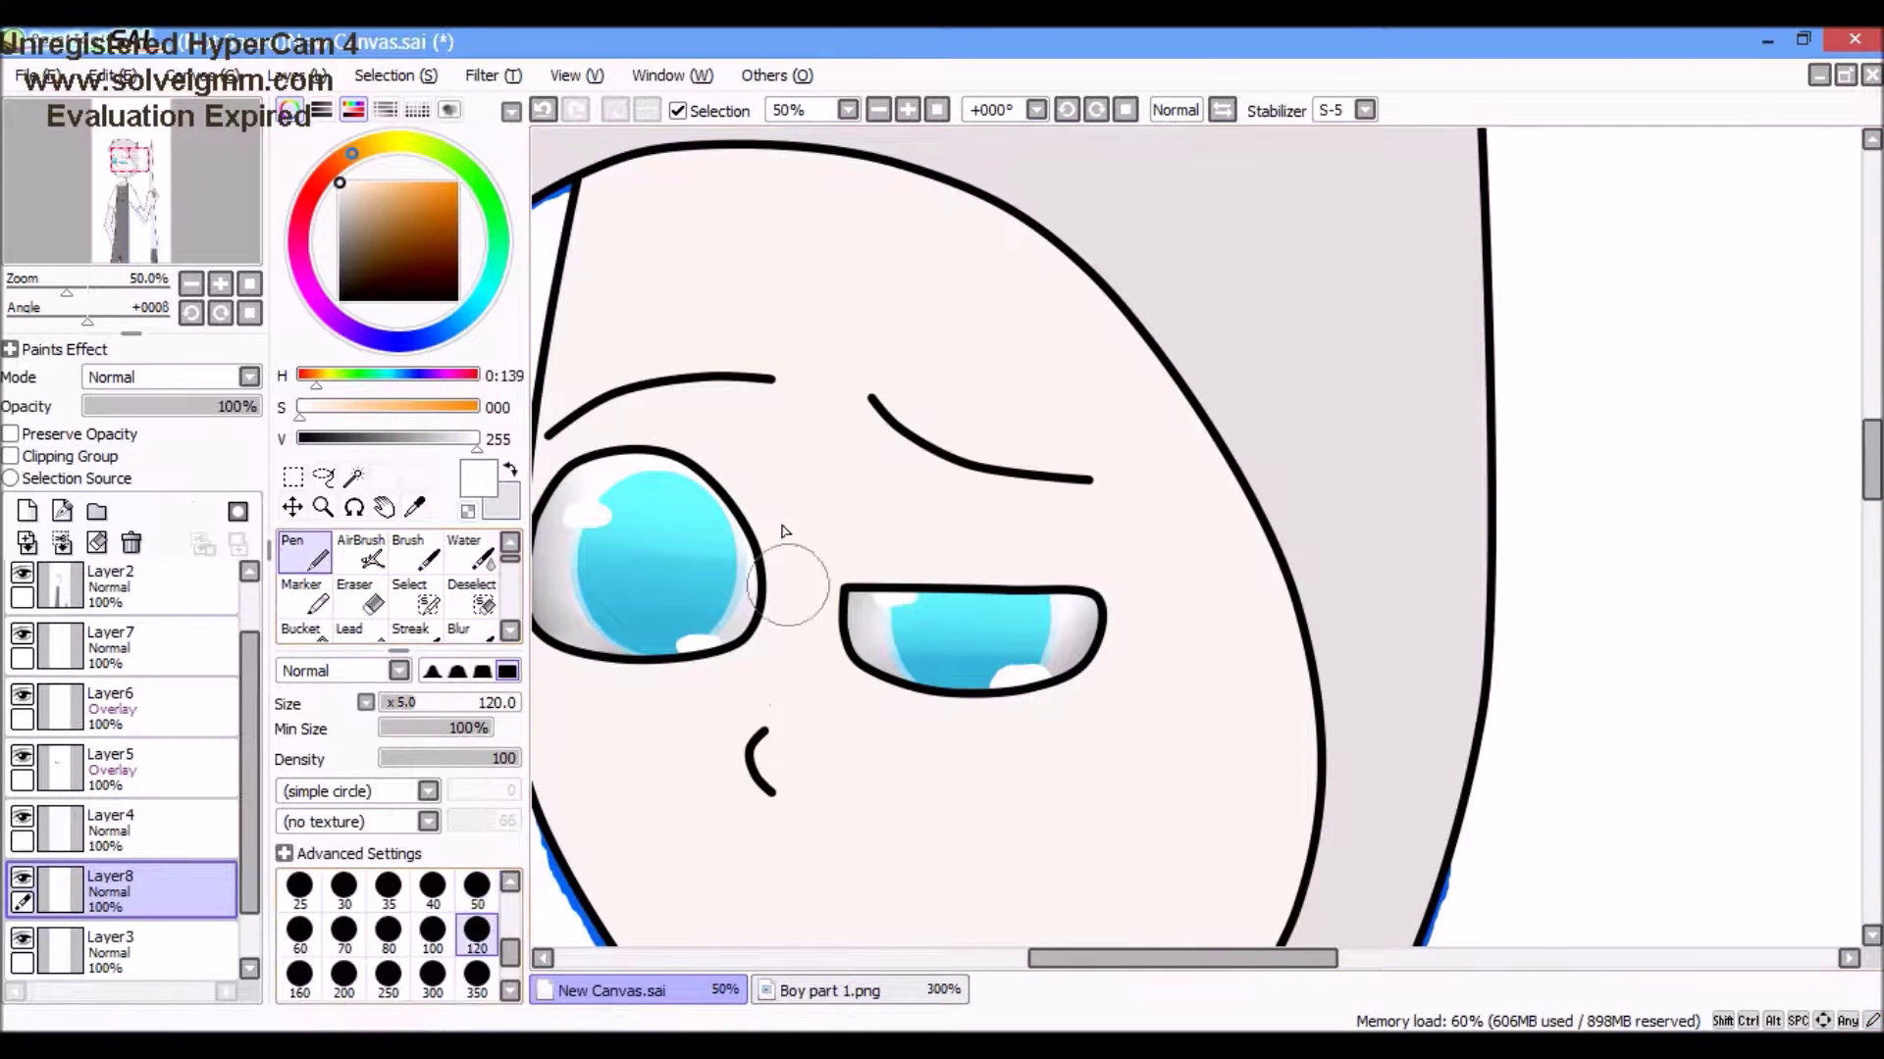
key(b)
scroll(720, 526, up, 2)
key(n)
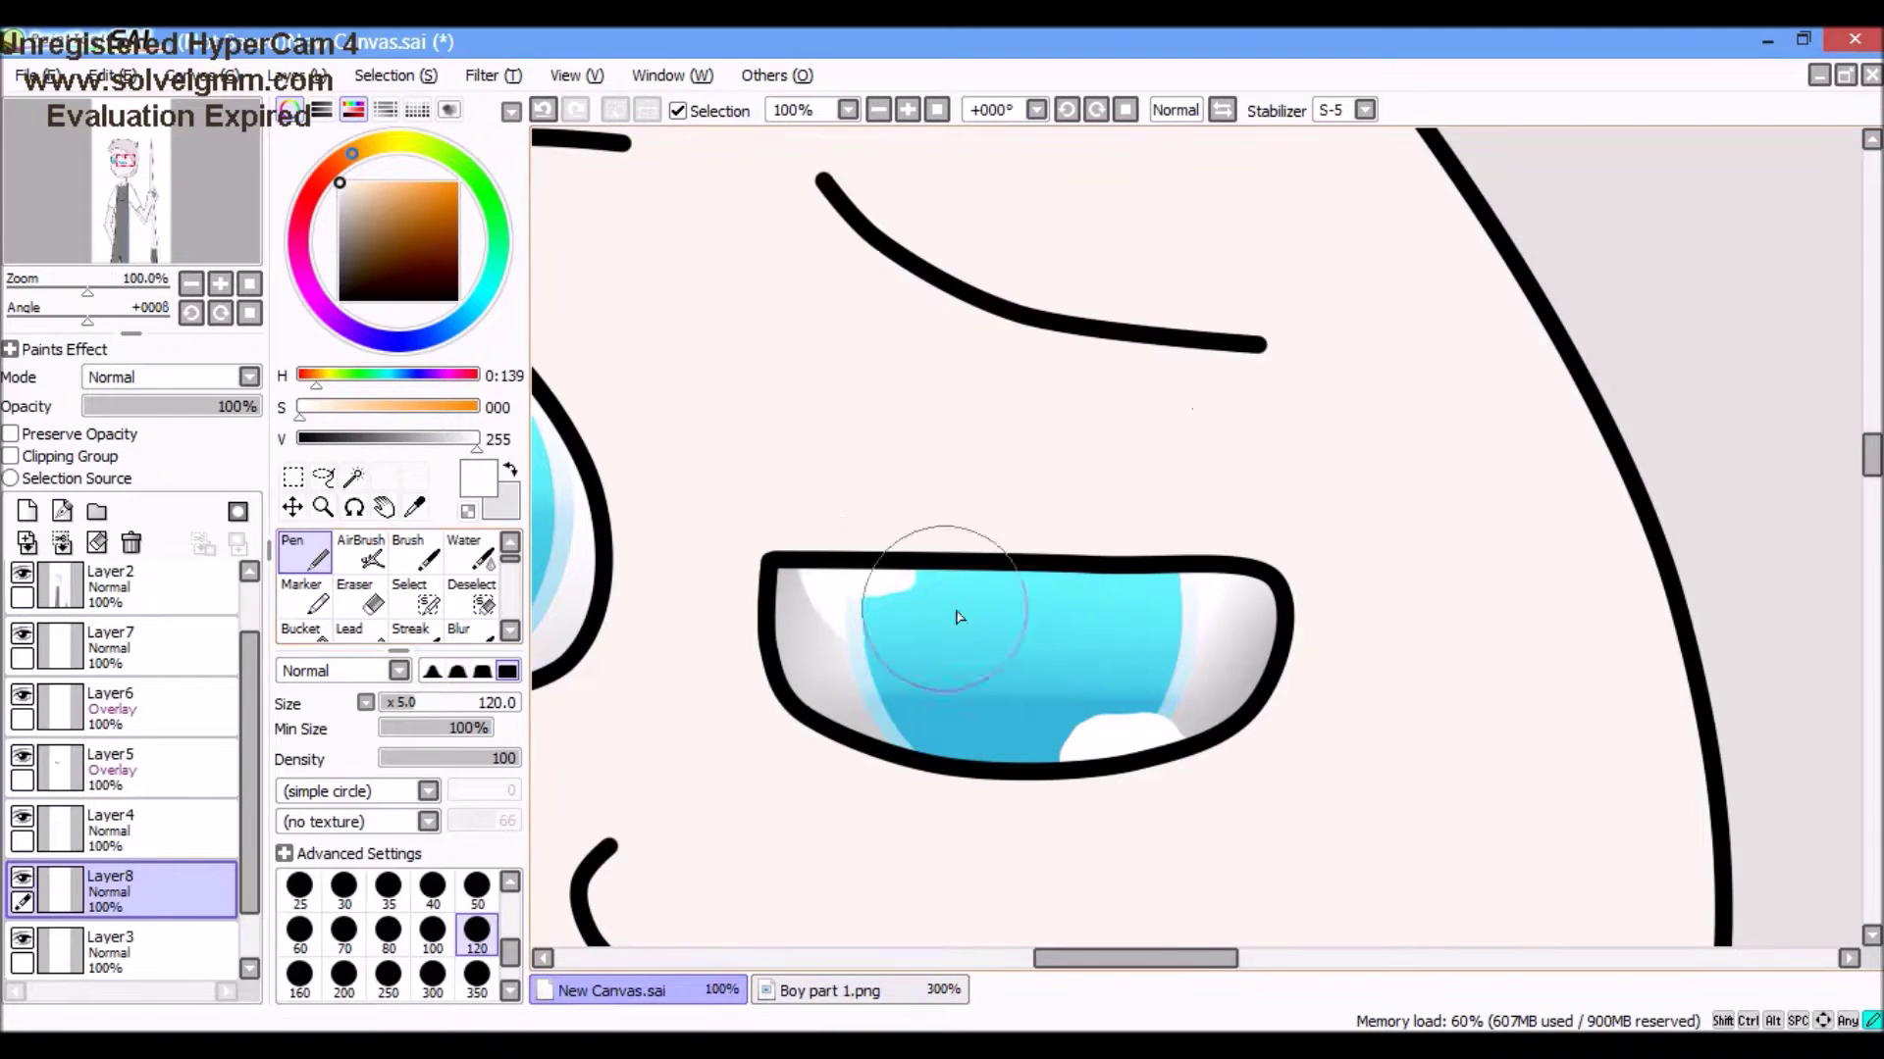
key(b)
key(n)
key(b)
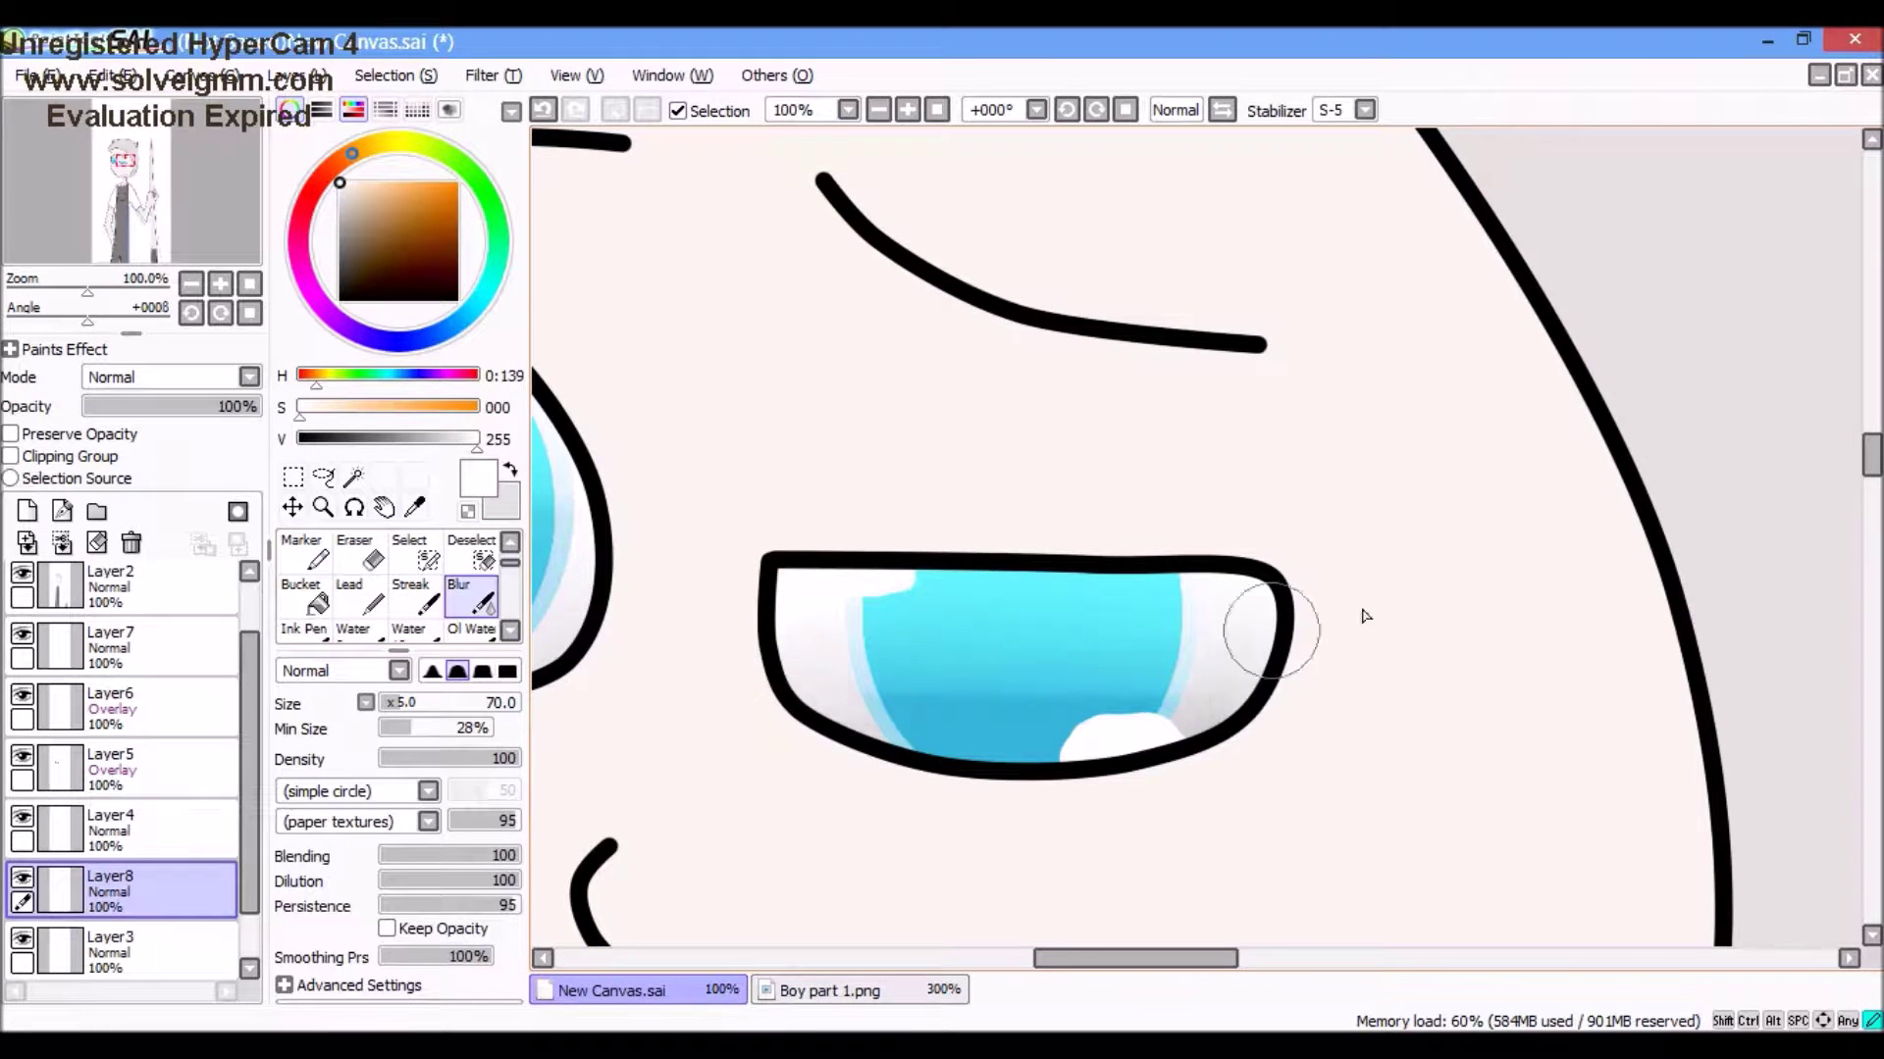
Step: Add Layer9 above Layer2 for the skin shading and sample the face's skin colour
scroll(1357, 618, down, 1)
scroll(569, 505, down, 1)
scroll(569, 505, down, 2)
key(ctrl+shift+n)
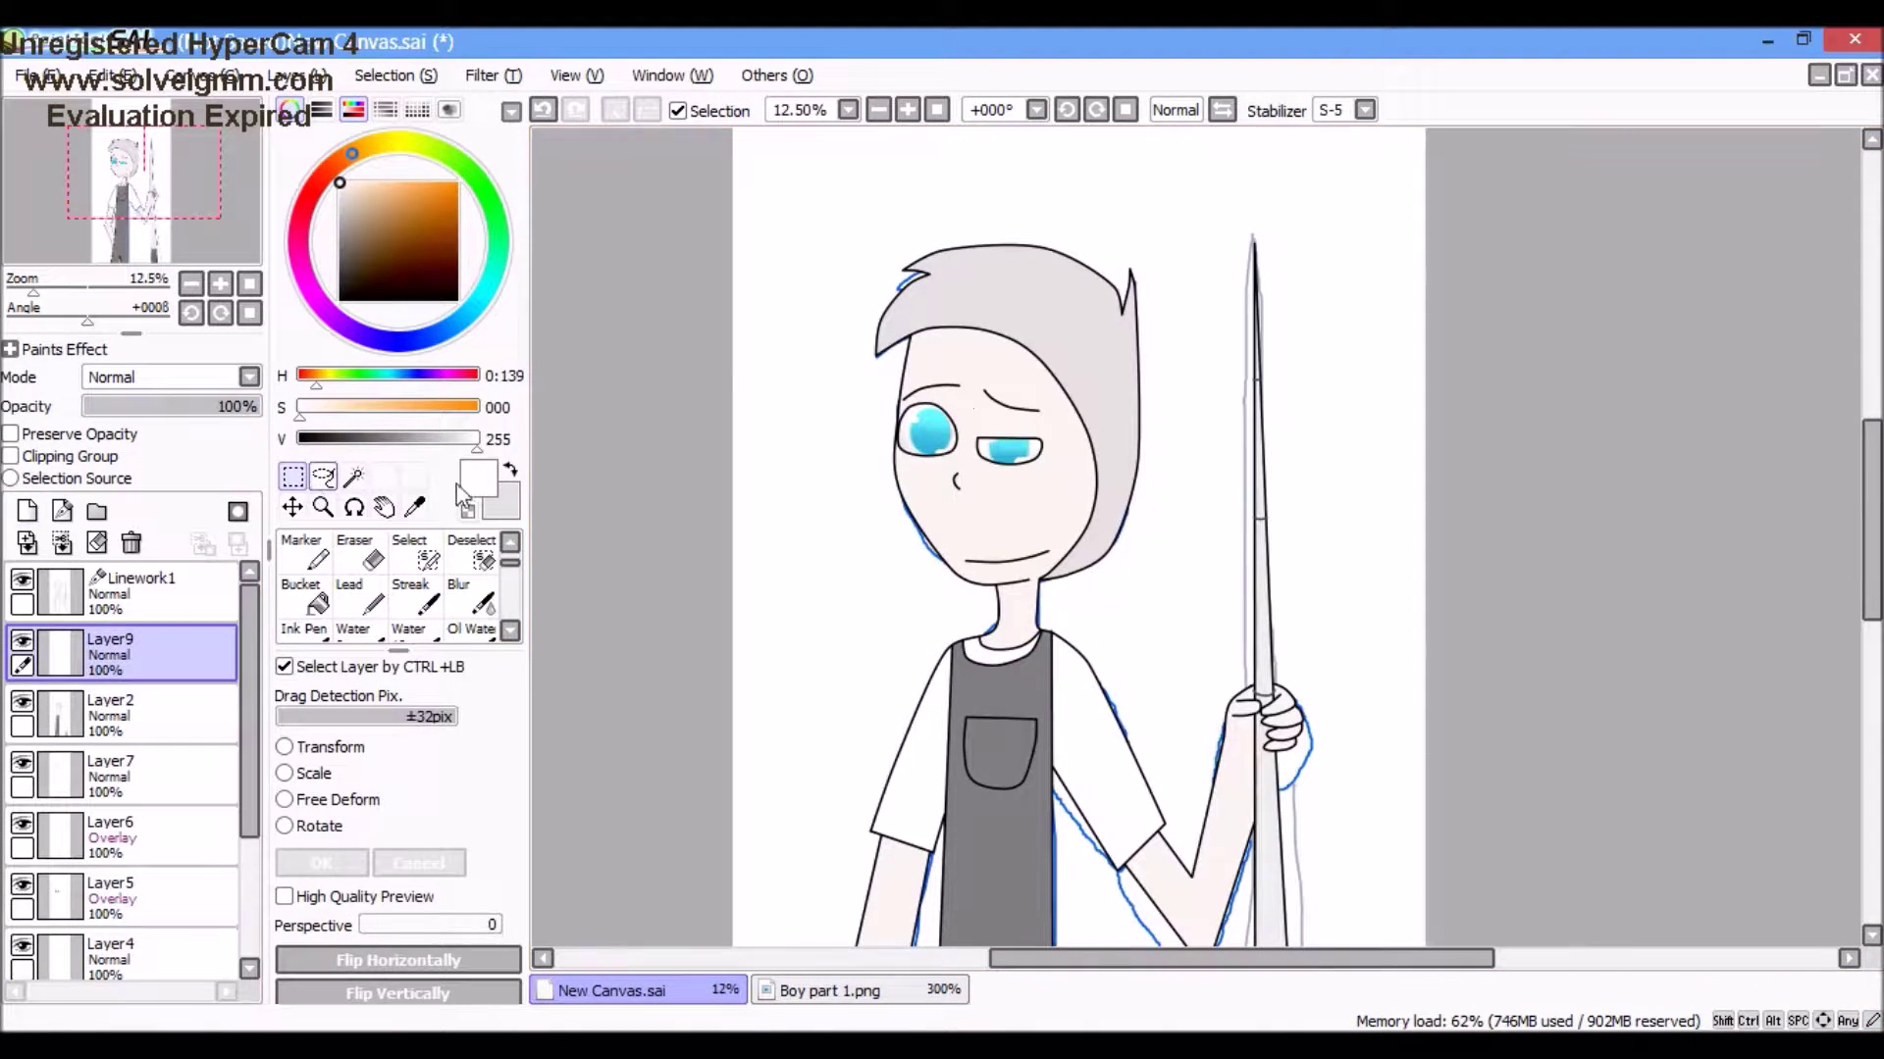
scroll(921, 500, up, 1)
alt+click(921, 499)
Step: Select the face, neck, arms and hand from Linework1 with the Magic Wand, and make Layer9 the working layer
key(w)
scroll(127, 765, down, 2)
scroll(128, 765, up, 2)
click(147, 592)
click(997, 522)
scroll(1282, 630, up, 2)
click(1282, 631)
scroll(1123, 736, up, 2)
click(1122, 736)
scroll(1122, 735, down, 4)
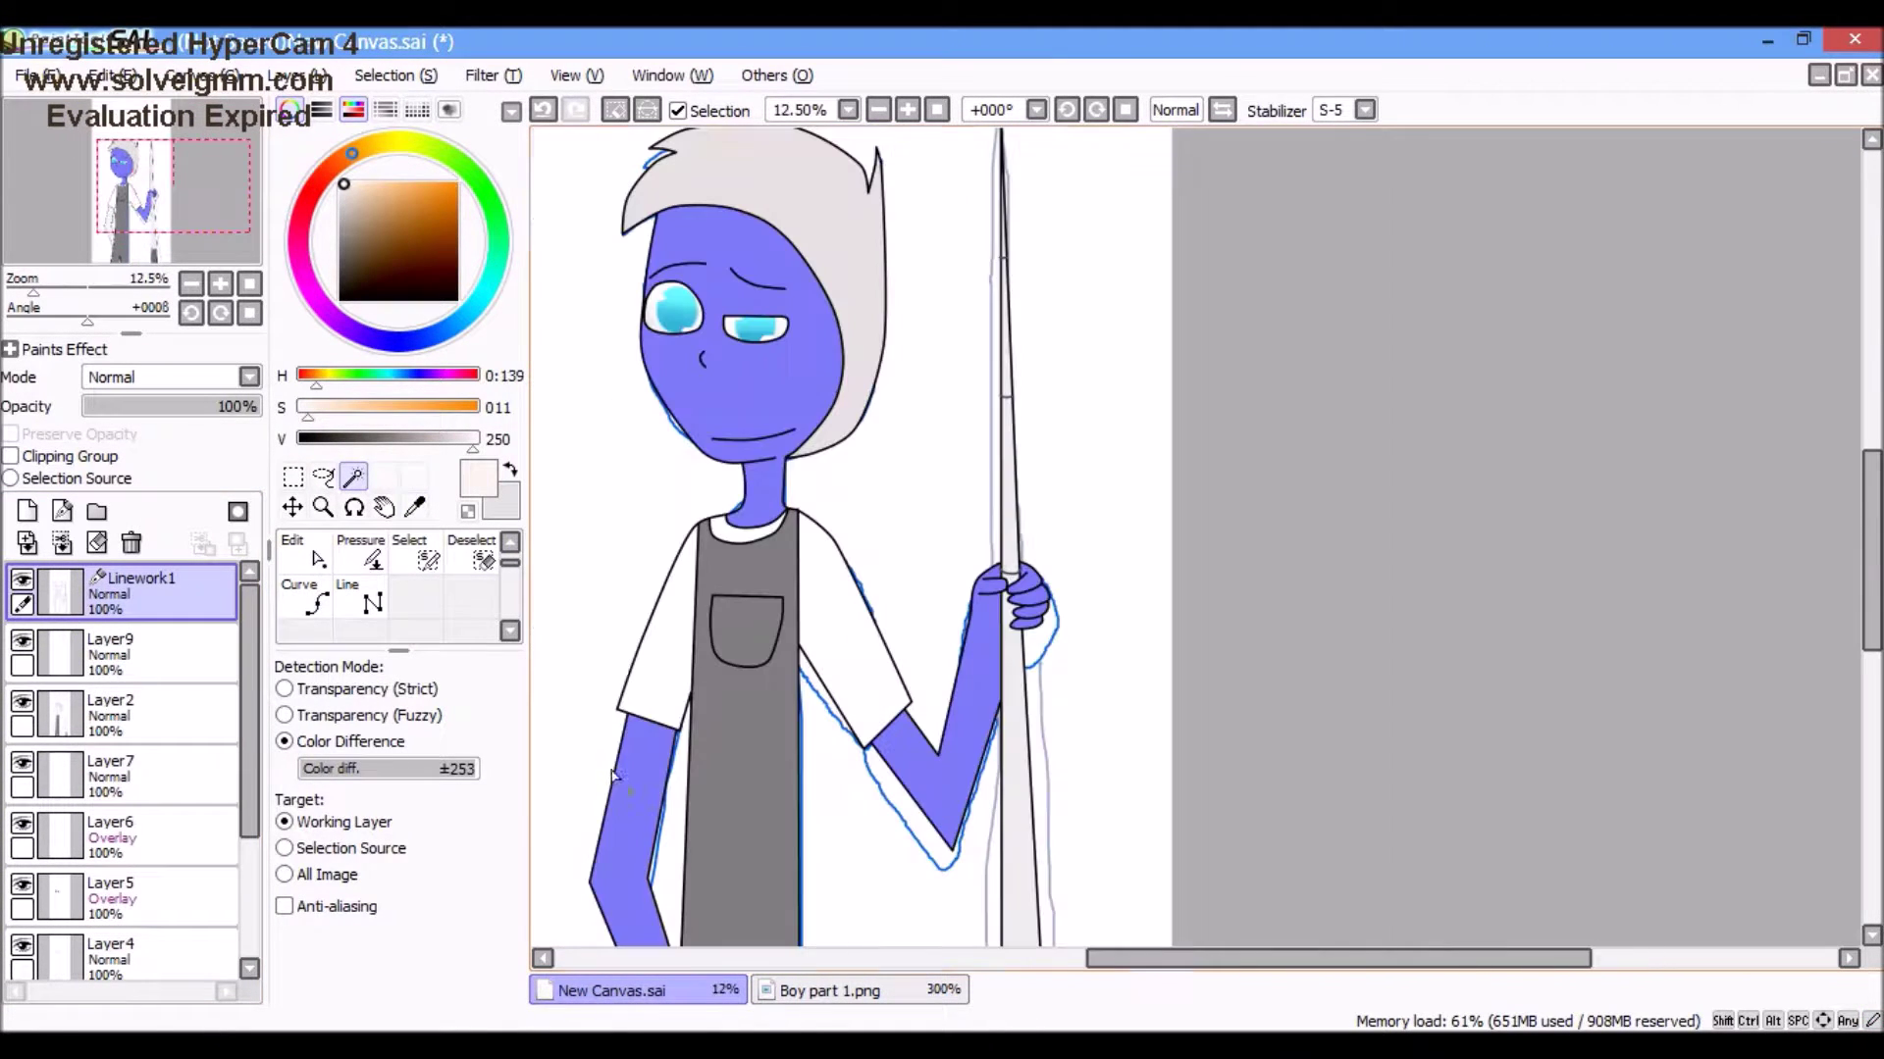
click(147, 653)
Step: Shade the round-eye side of the face and neck in grey bands of increasing brightness from 188 to 234 with the Pen
key(n)
click(1020, 598)
key(n)
scroll(632, 175, up, 1)
drag(659, 421, 714, 230)
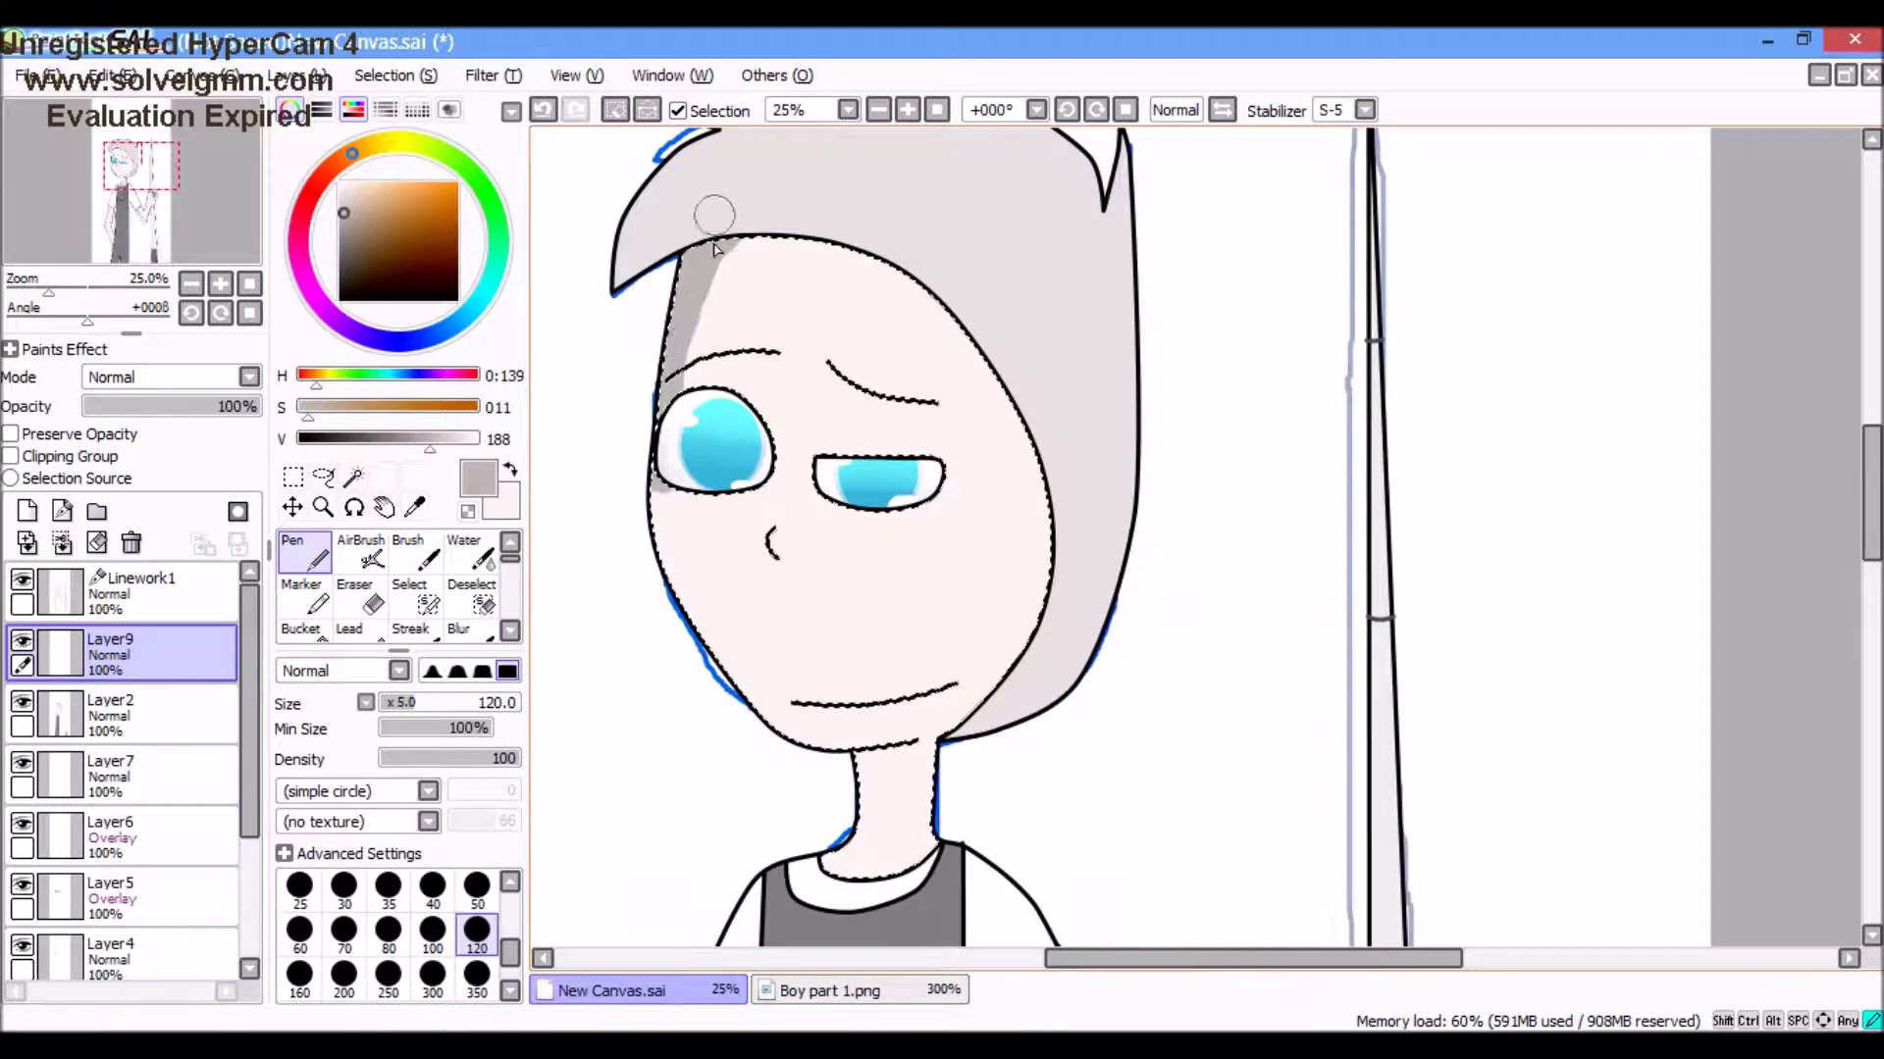
drag(431, 438, 450, 439)
key(bracketleft)
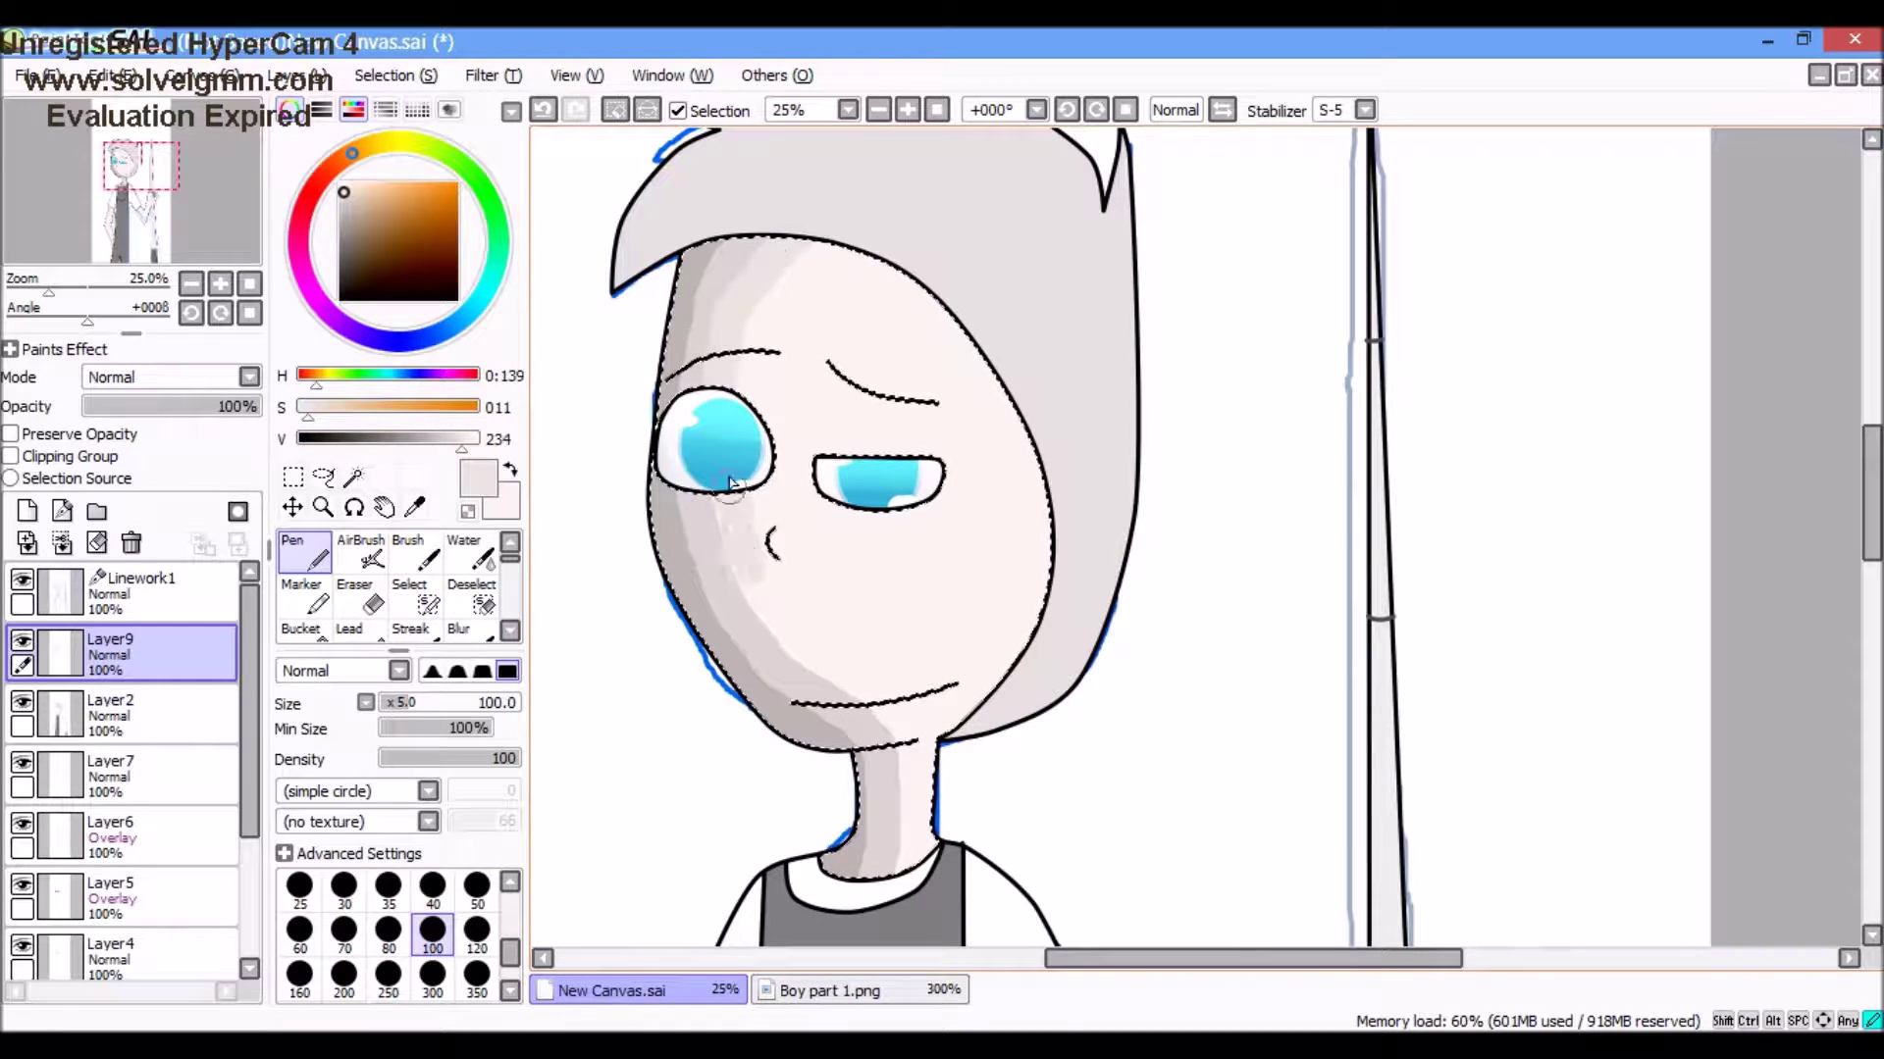
Step: Set the Pen size to 300 and paint a light grey band of brightness 234 along the hanging arm's outer edge
scroll(1017, 382, down, 3)
key(bracketright)
key(bracketright)
key(bracketright)
key(bracketright)
key(bracketright)
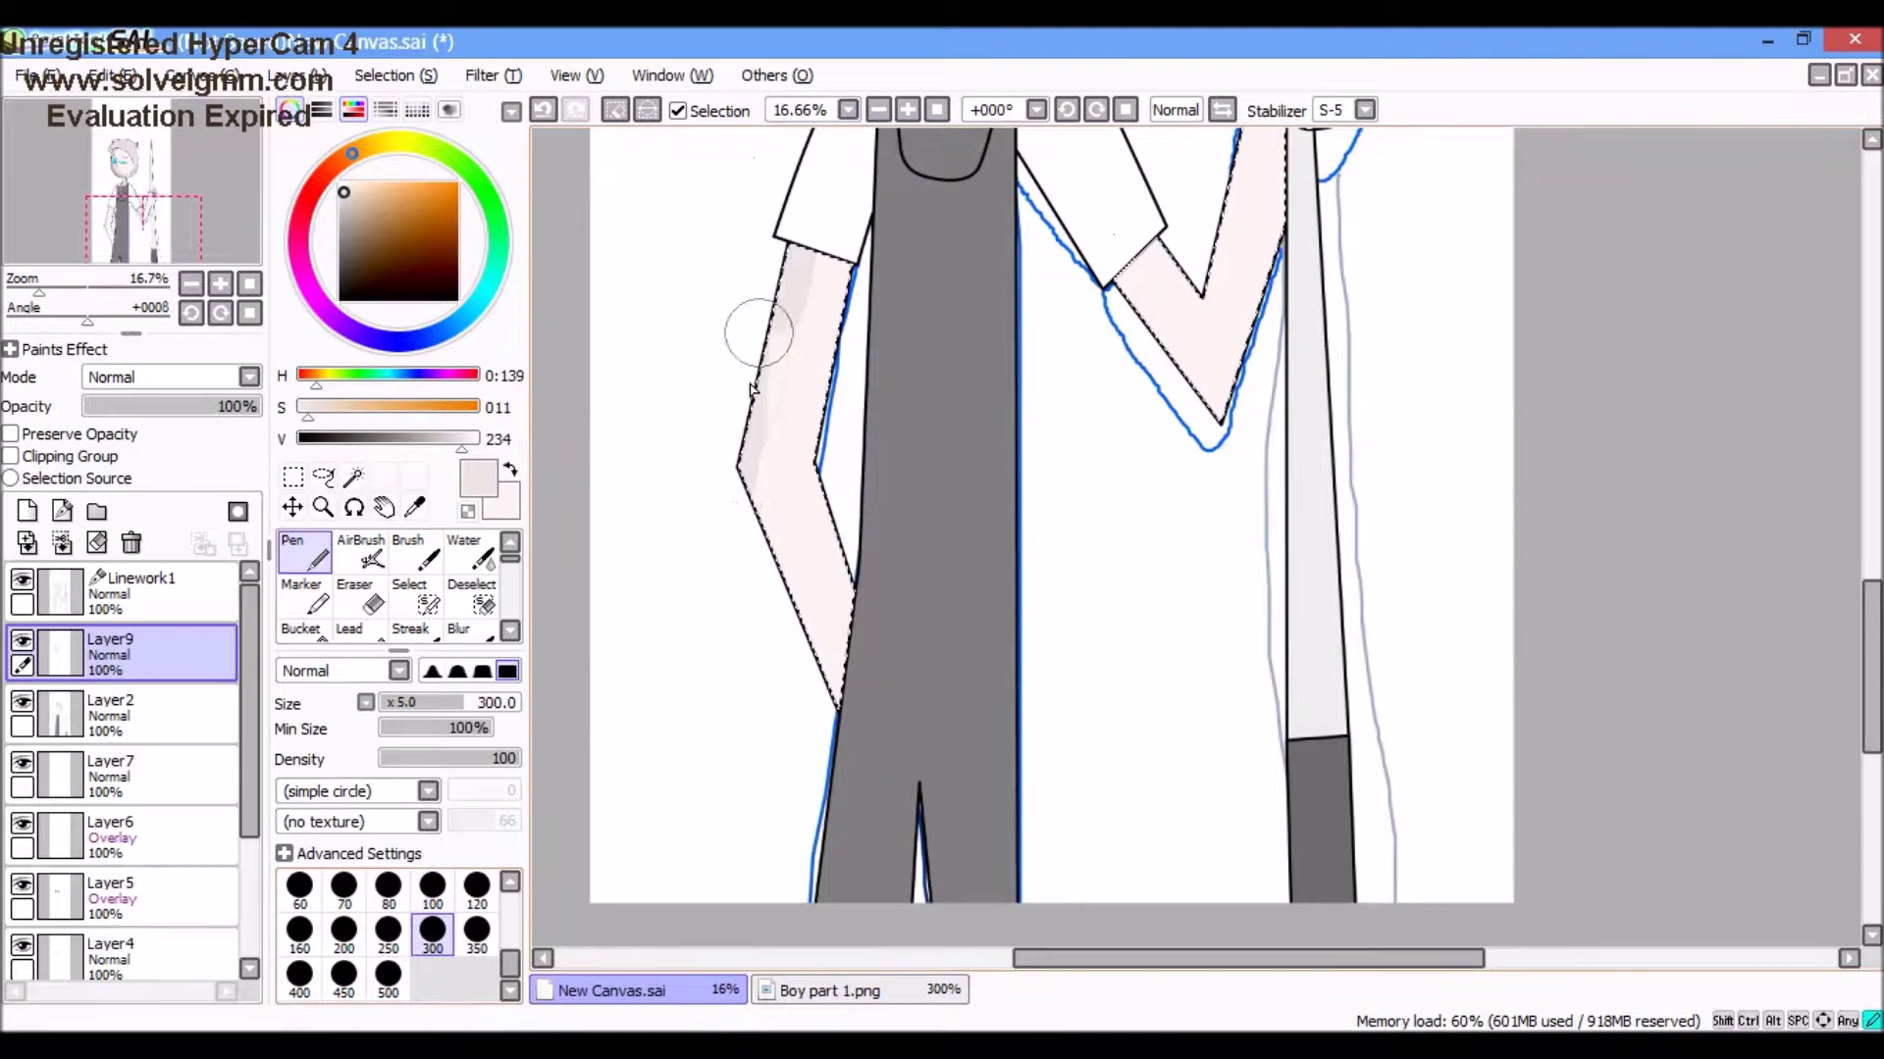
Step: Reduce the Pen size to 100 and add a darker band of brightness 218 along the hanging arm's outer edge
scroll(764, 705, up, 5)
key(bracketleft)
key(bracketleft)
key(bracketleft)
key(bracketleft)
key(bracketleft)
scroll(981, 588, down, 5)
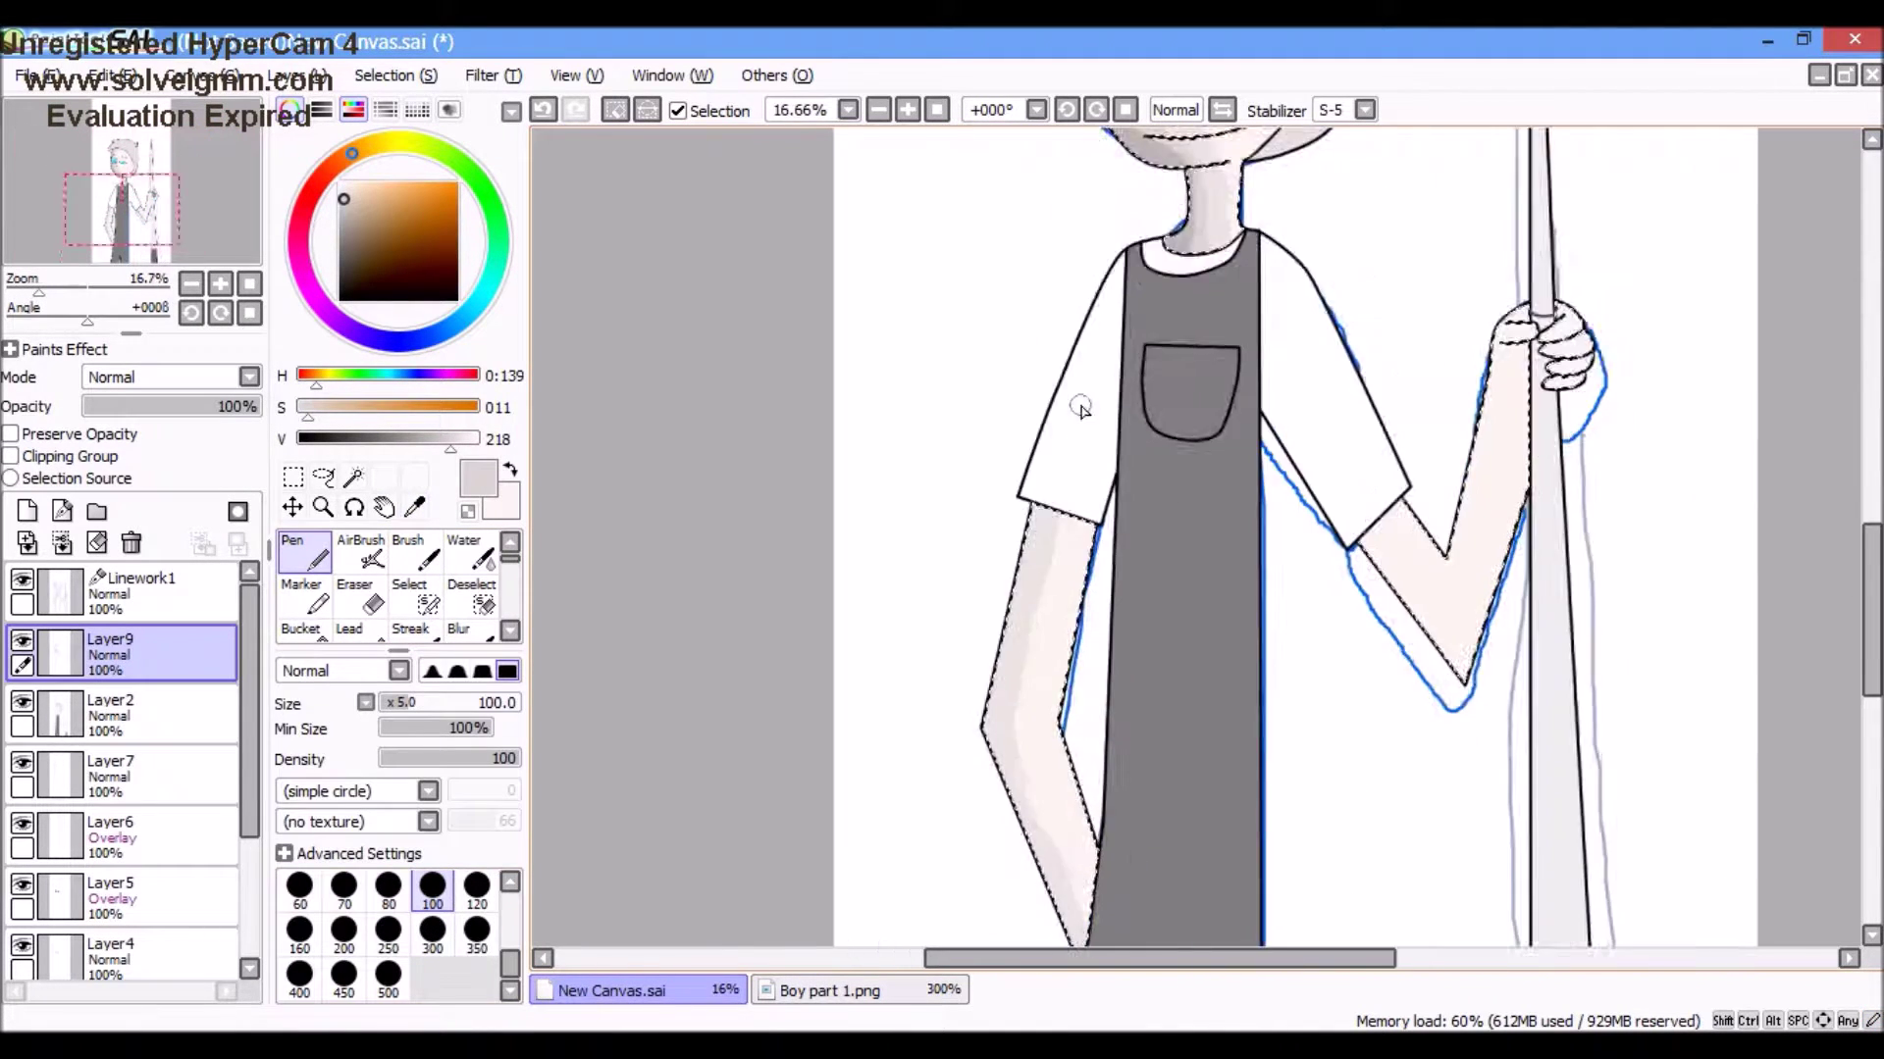
Step: Add the darkest band, brightness 188, along the outer edge of the hanging arm with the size 100 Pen
scroll(1076, 662, up, 5)
alt+click(1369, 613)
scroll(886, 848, up, 3)
scroll(886, 849, down, 5)
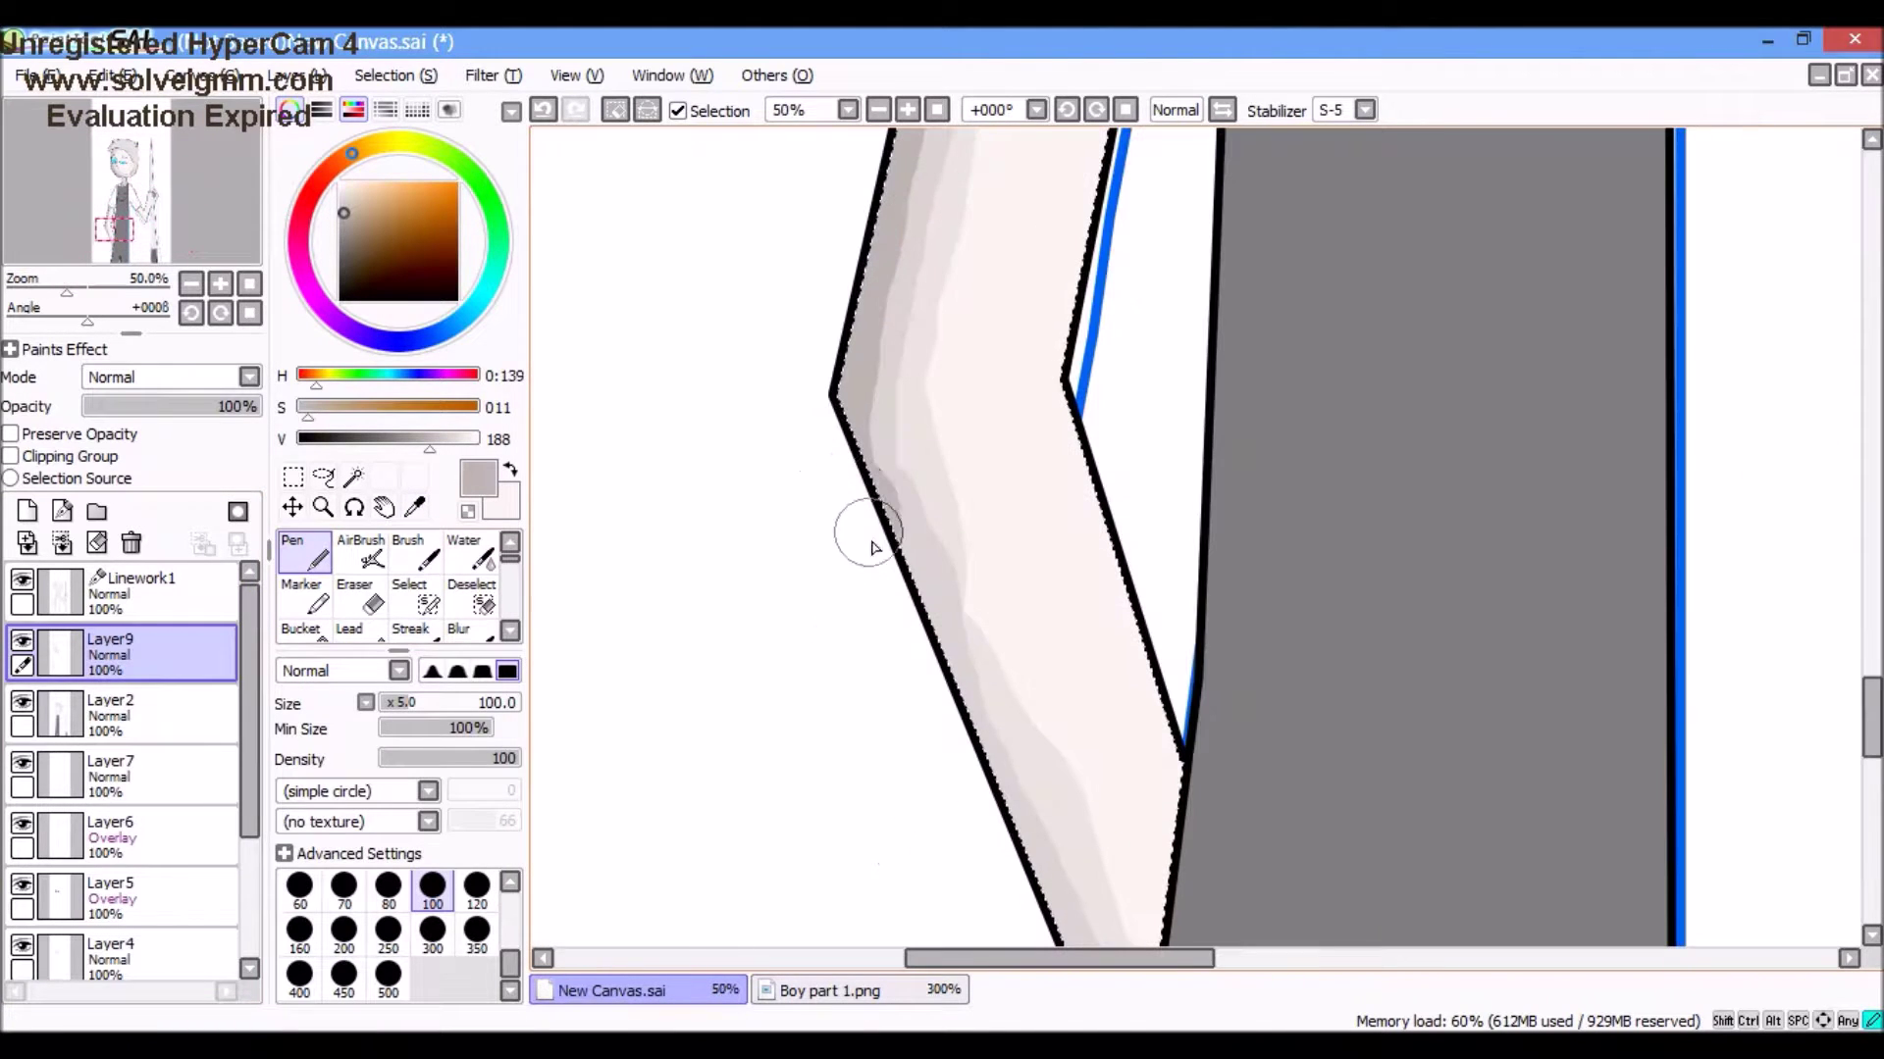
Step: Shade the underside of the bent arm and the lower fingers in dark grey of brightness 188
scroll(1023, 917, down, 3)
scroll(1001, 353, up, 1)
drag(885, 211, 1004, 358)
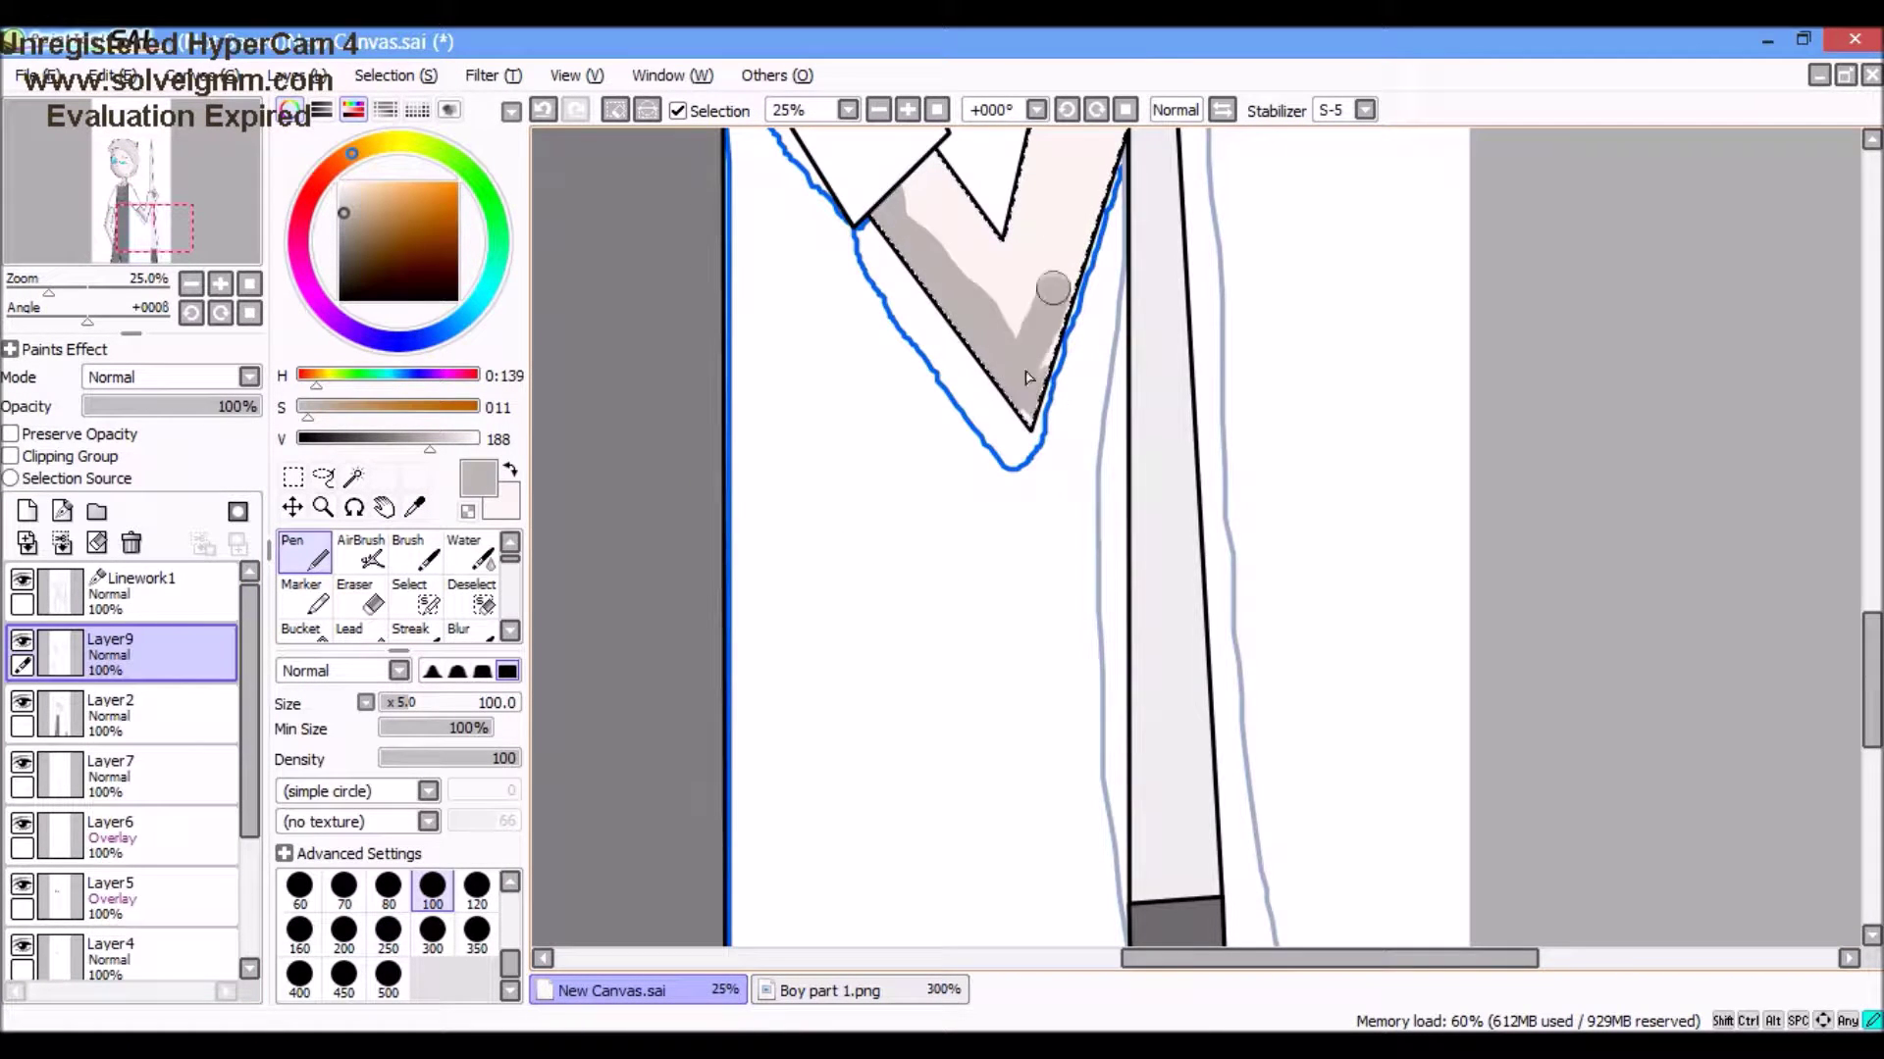
scroll(1021, 385, up, 3)
scroll(914, 717, down, 2)
scroll(991, 721, up, 5)
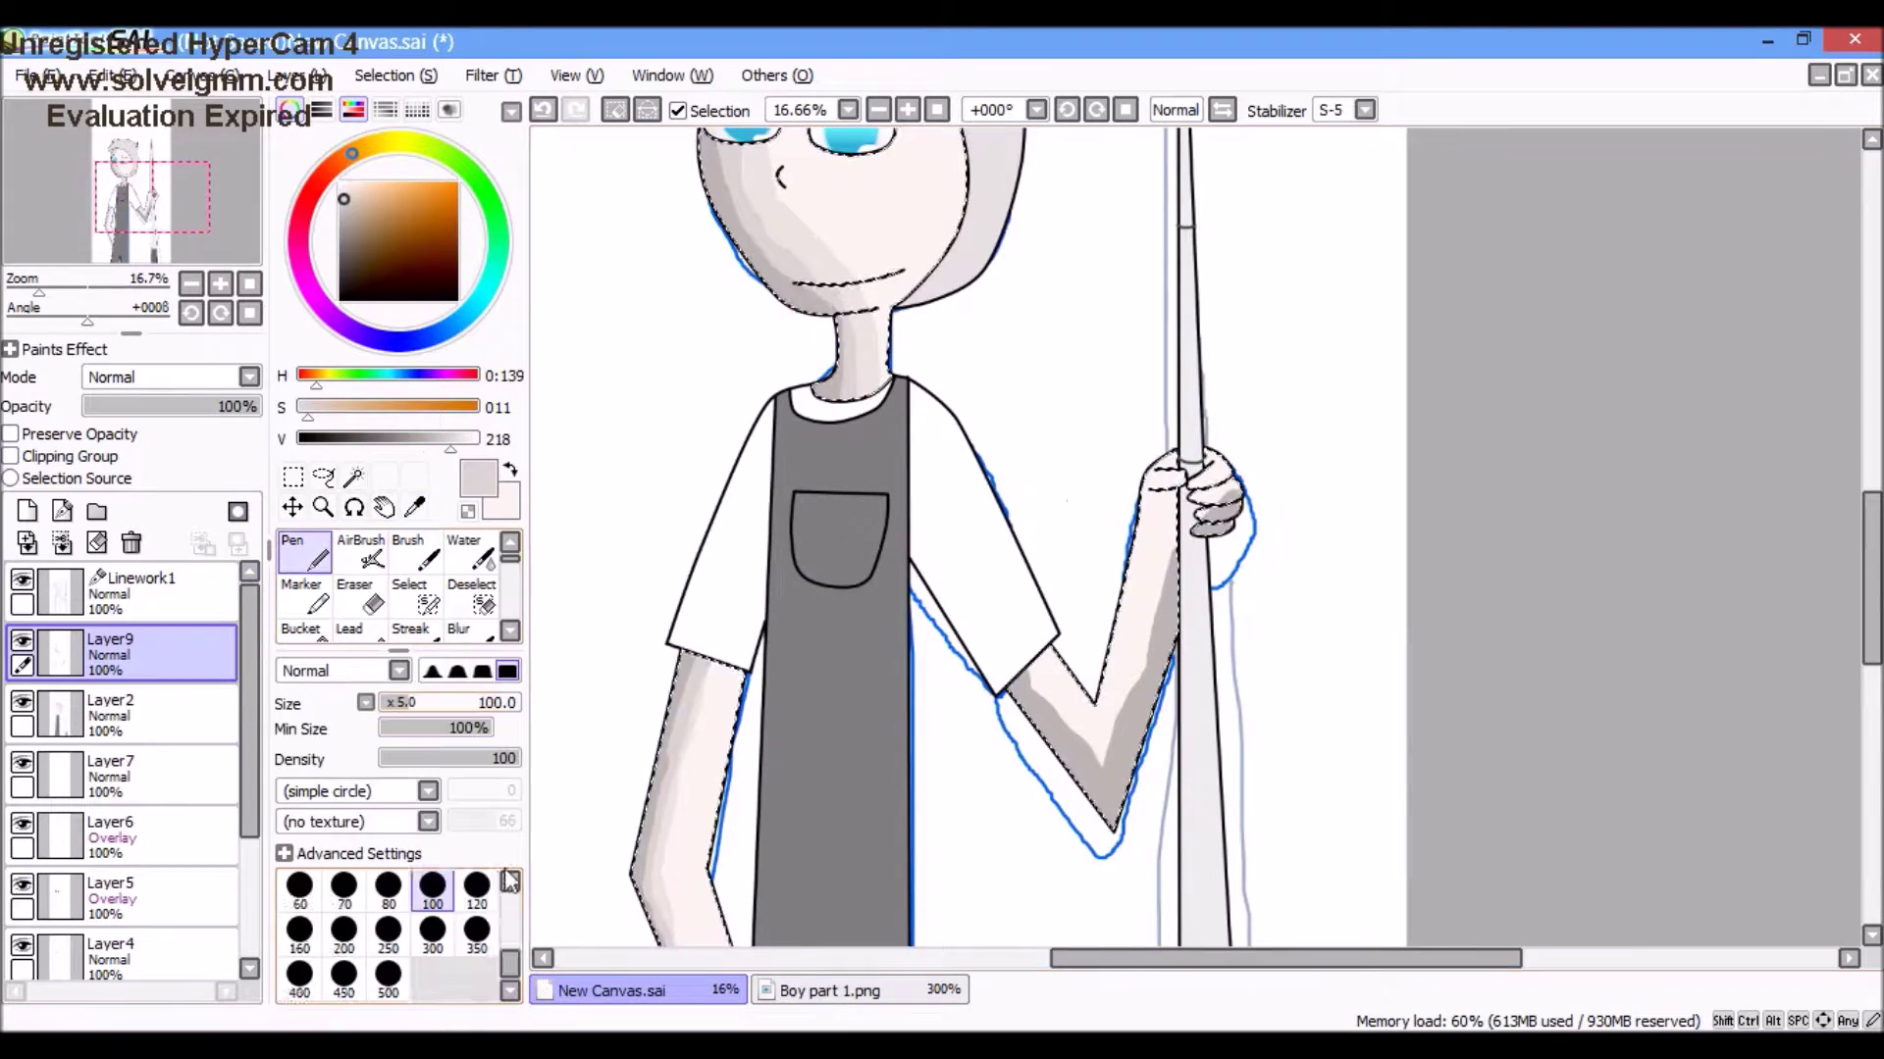
Step: Reduce the Pen size to 50 and paint a band of brightness 218 beside the bent arm's dark shading
key(bracketleft)
key(bracketleft)
key(bracketleft)
key(bracketleft)
scroll(1038, 622, down, 1)
scroll(918, 862, up, 1)
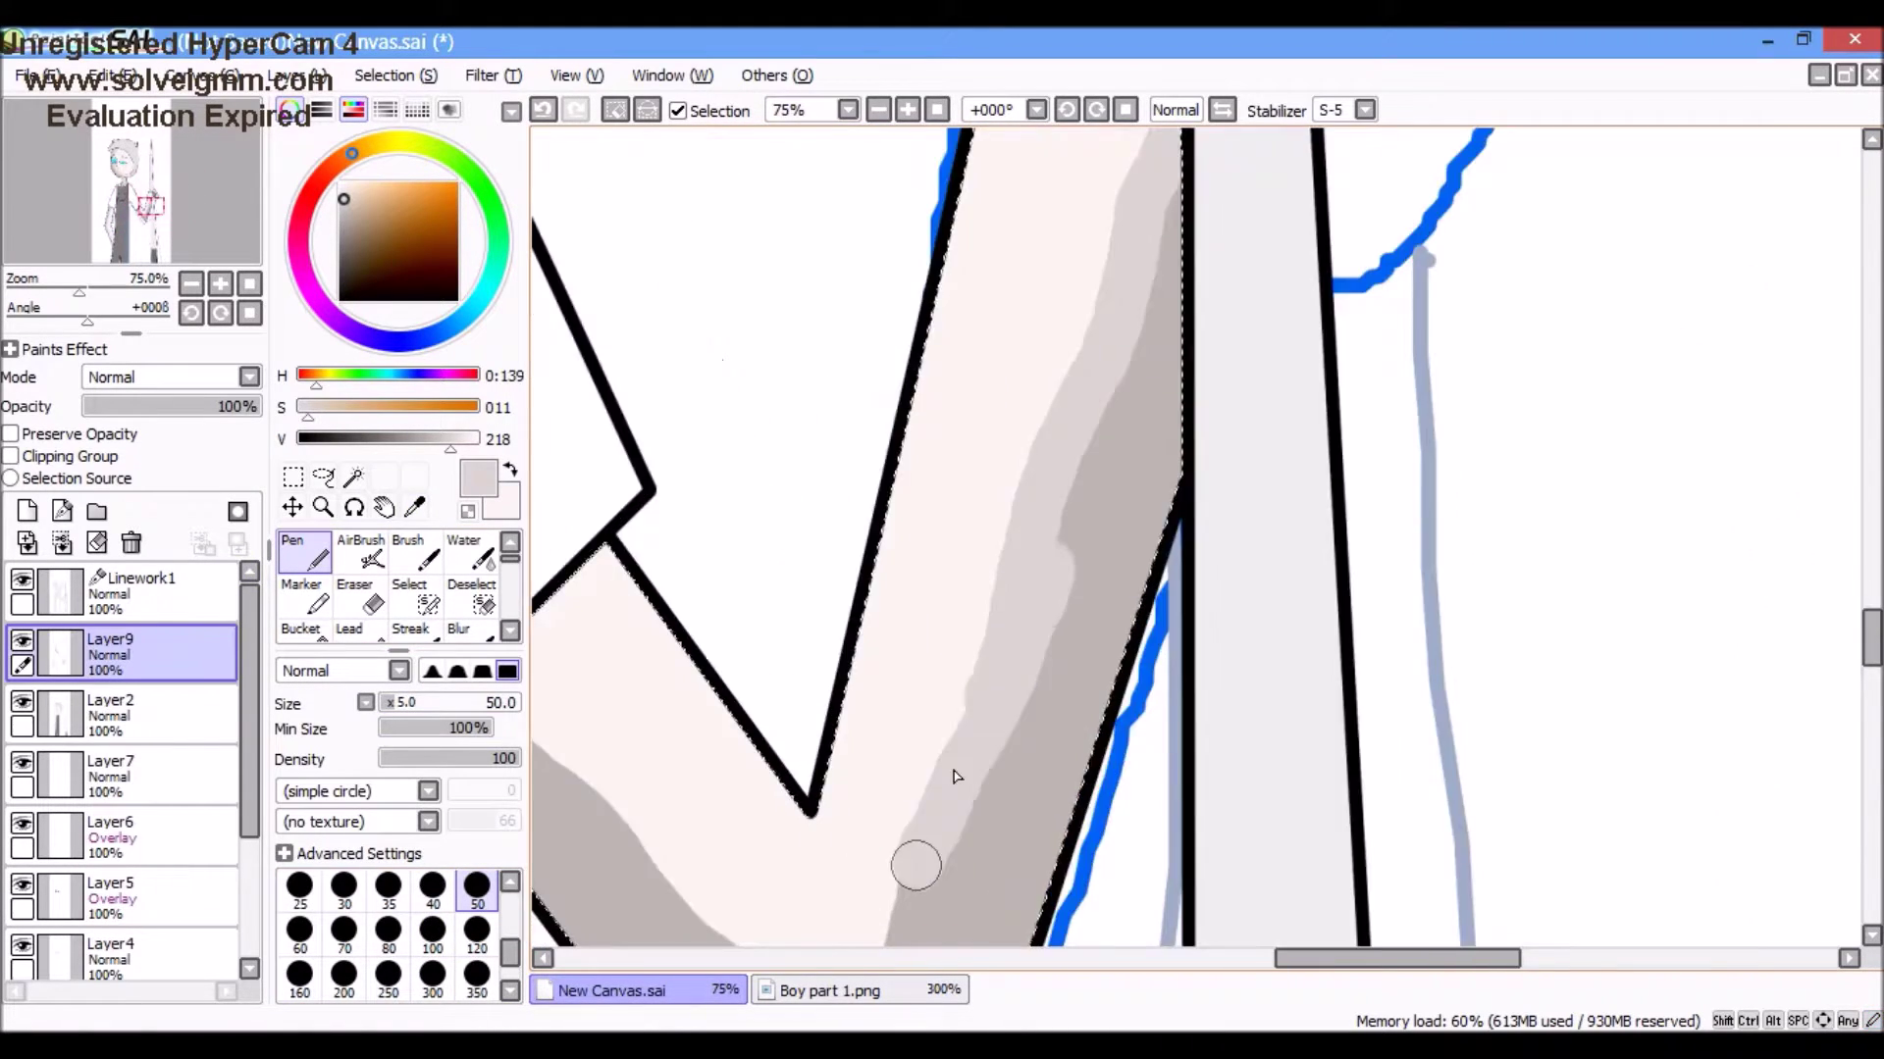
Step: Add lighter bands of brightness 234 and 255 along the bent arm and hand with the size 50 Pen
scroll(1105, 853, down, 6)
scroll(1010, 523, up, 2)
scroll(1055, 647, up, 4)
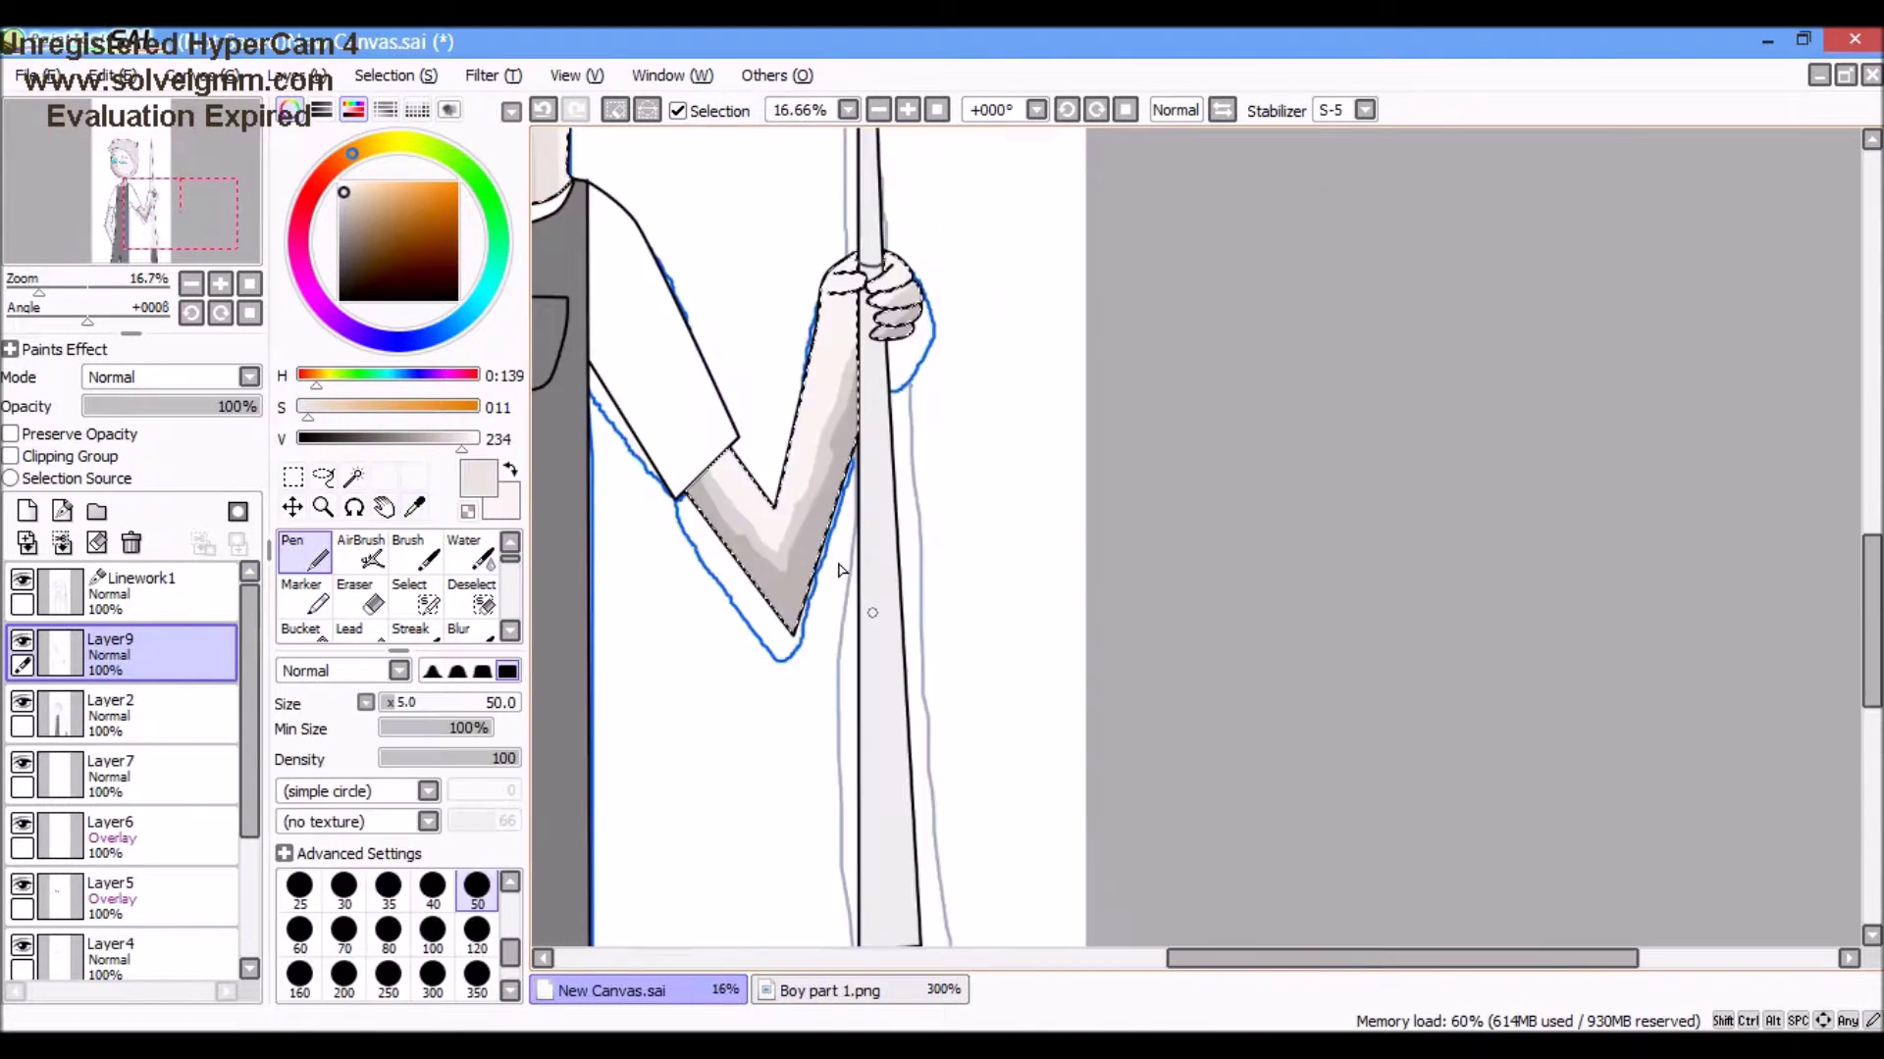
drag(1020, 677, 708, 812)
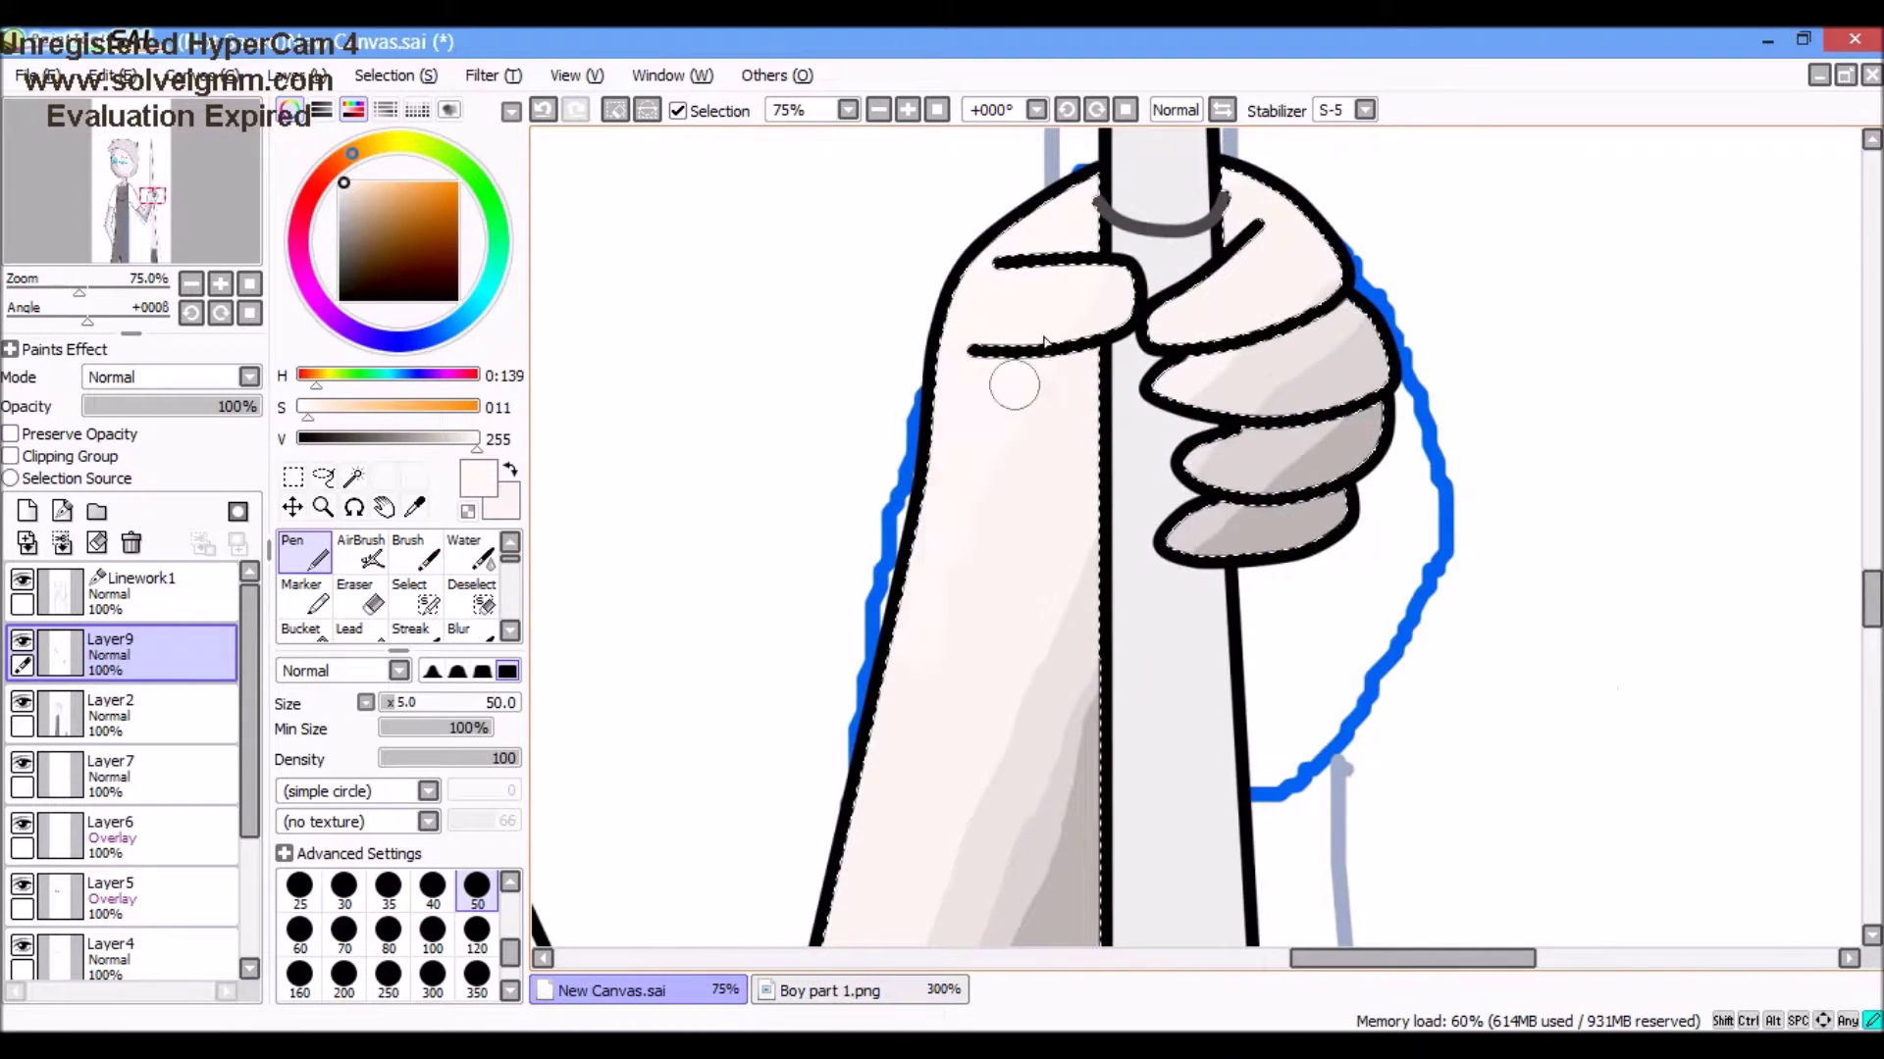
Step: Set the Pen size to 100 and add highlights of brightness 255 to the hanging arm
scroll(1045, 341, down, 3)
scroll(913, 488, down, 2)
scroll(947, 378, up, 1)
key(bracketright)
key(bracketright)
key(bracketright)
key(bracketright)
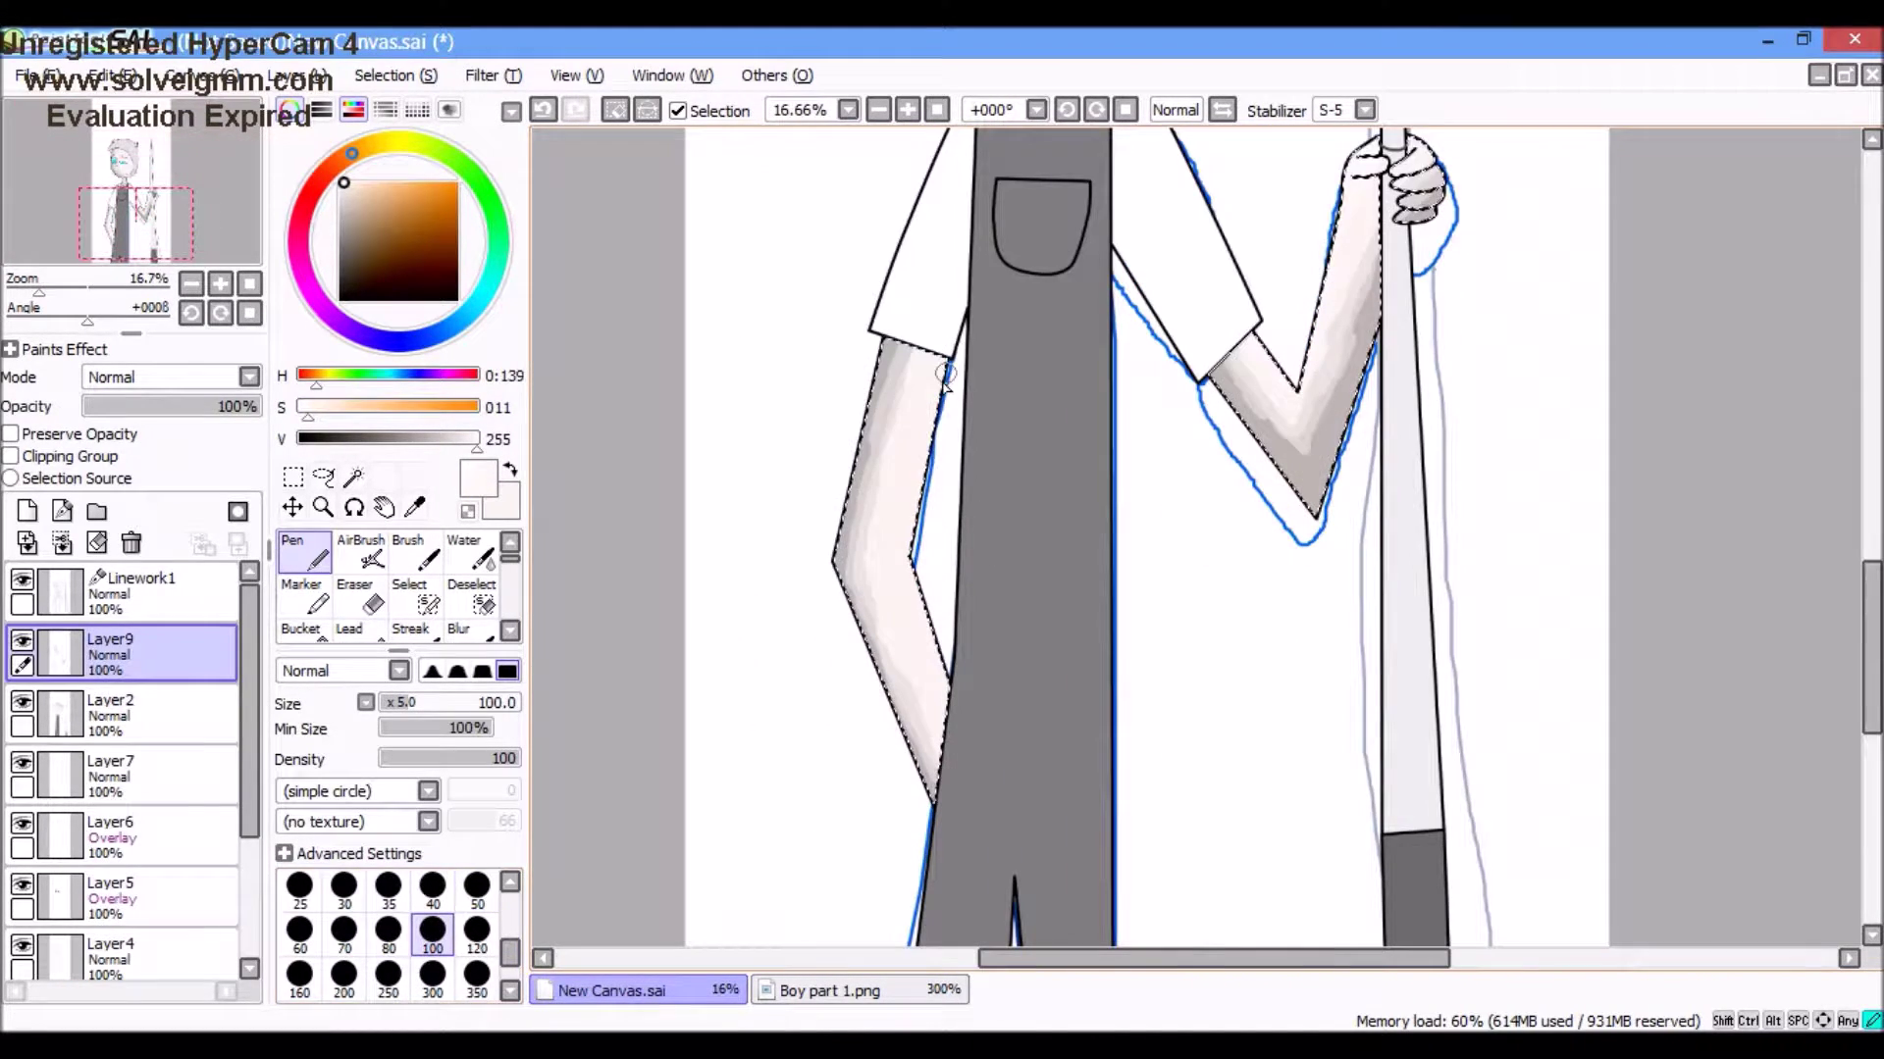
Step: Blend the shading bands on the face with the Blur tool at size 175
scroll(981, 550, up, 3)
key(b)
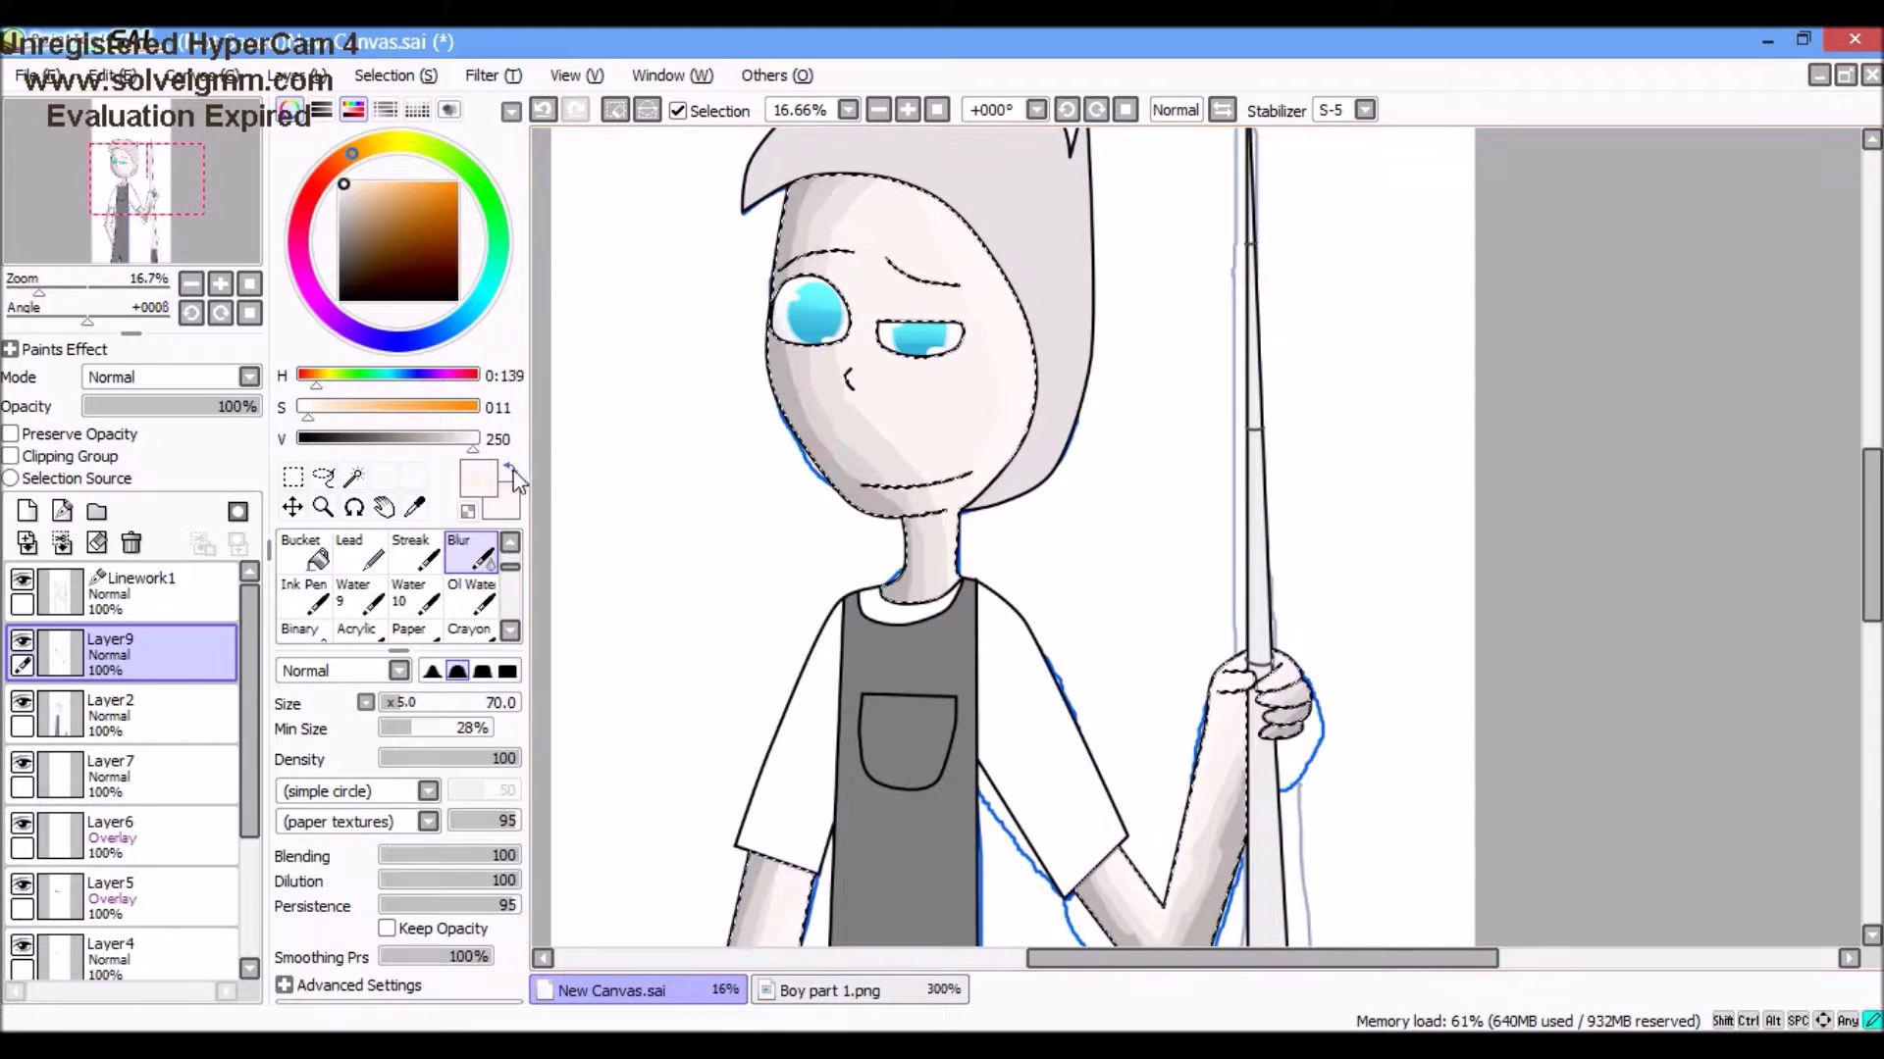
scroll(937, 218, up, 2)
drag(878, 247, 704, 624)
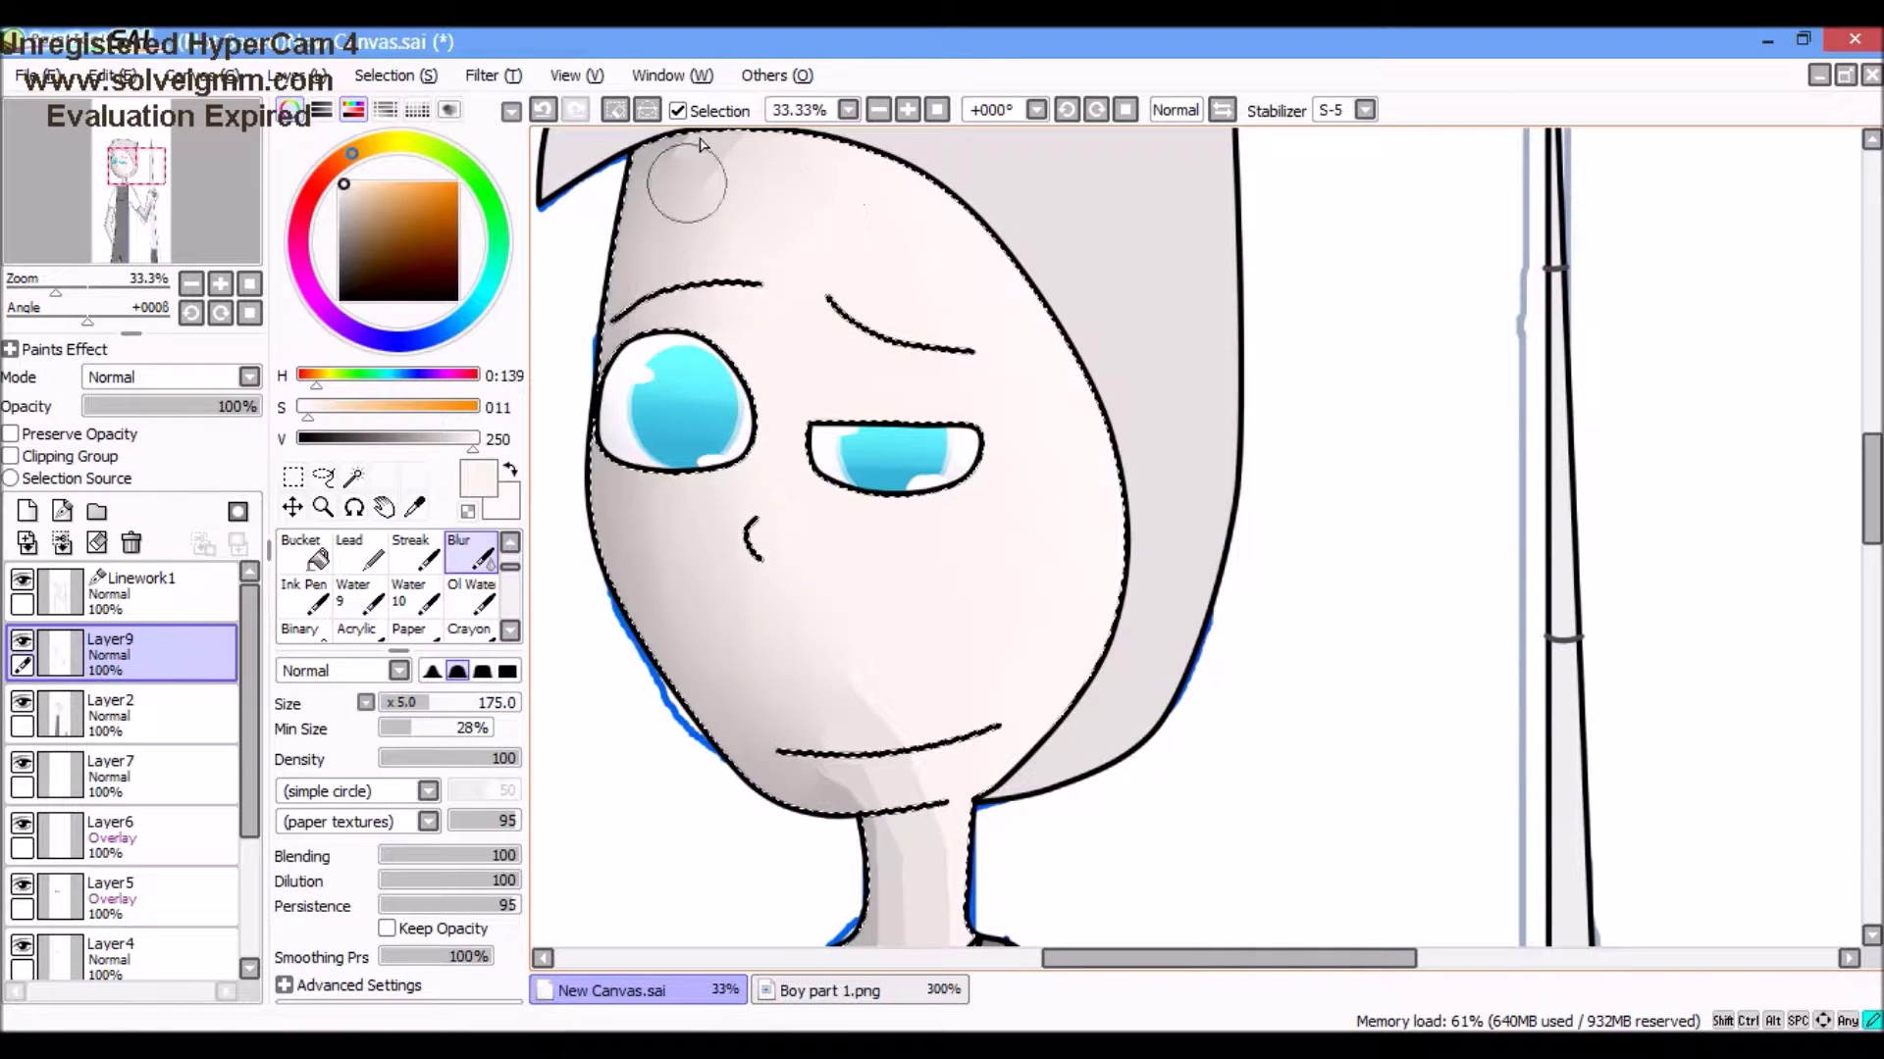
Step: Blend the shading bands on the bent arm and the hanging arm with the size 175 Blur tool
scroll(670, 775, down, 5)
scroll(989, 816, right, 4)
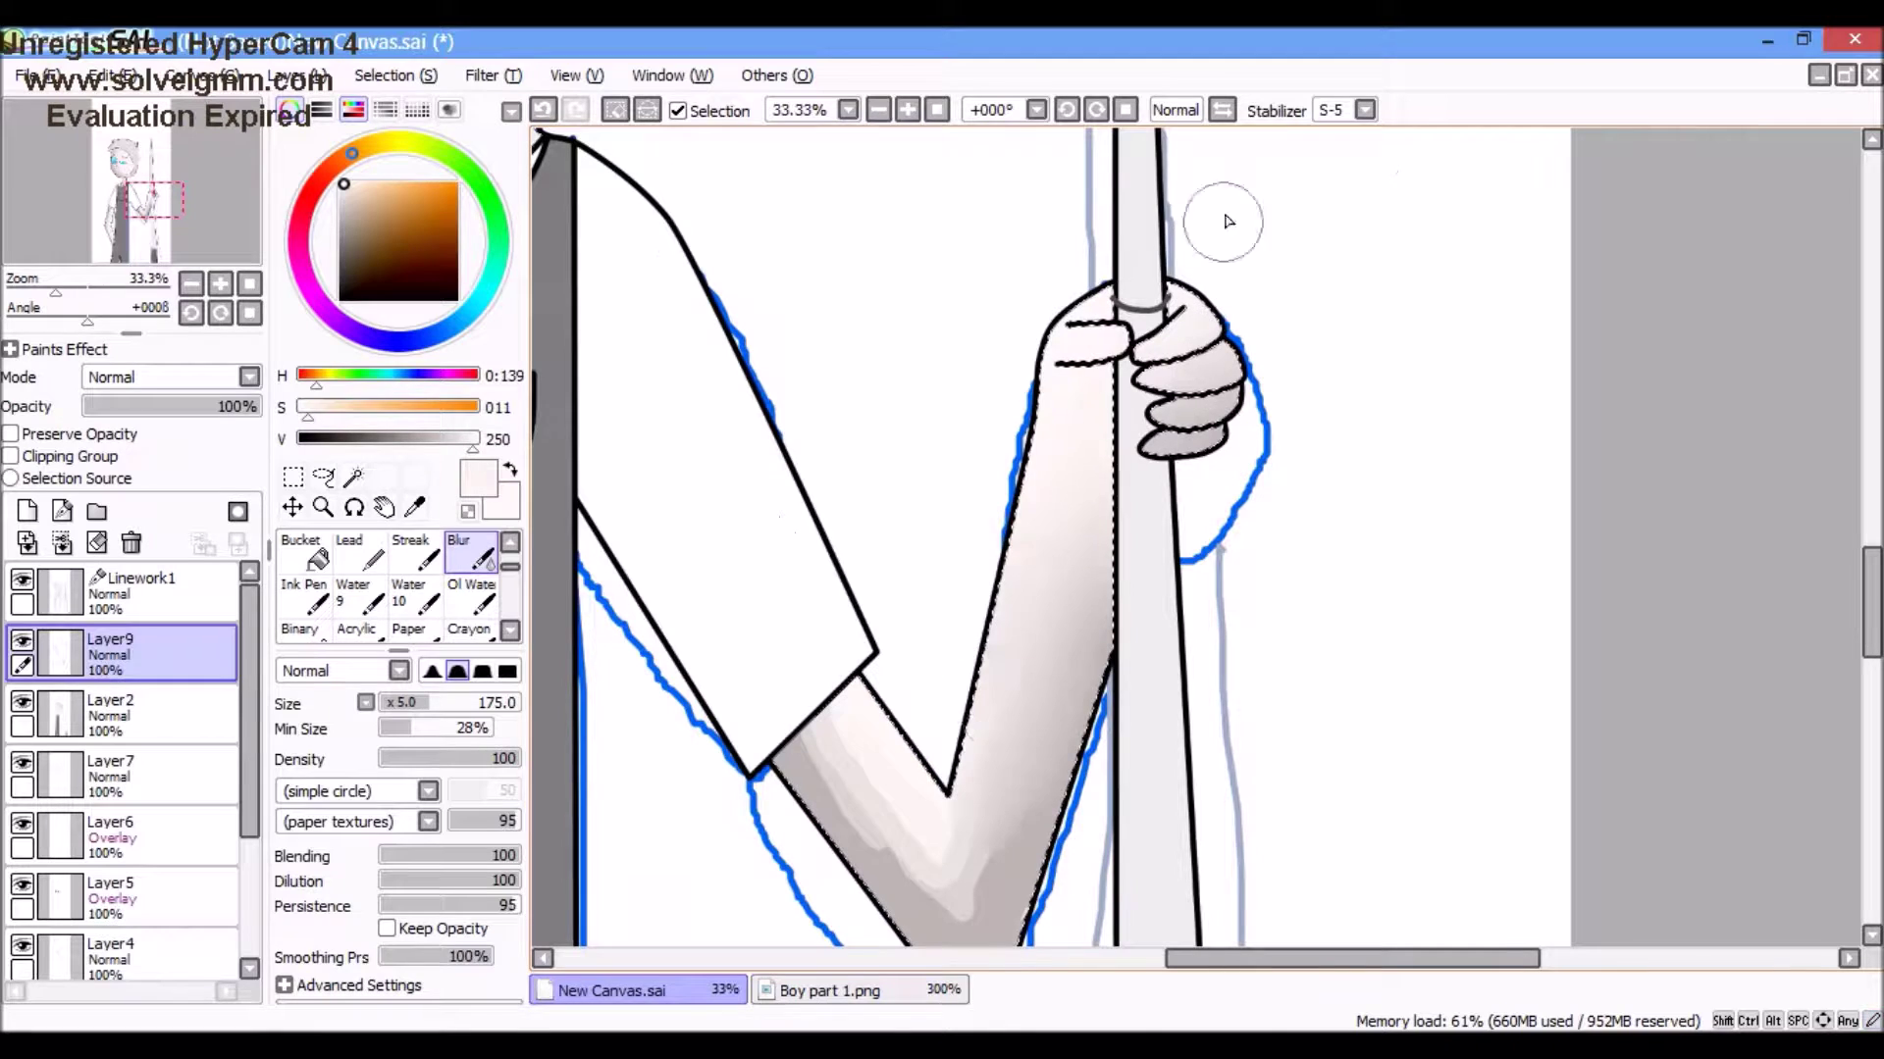
scroll(803, 578, down, 4)
scroll(959, 539, up, 3)
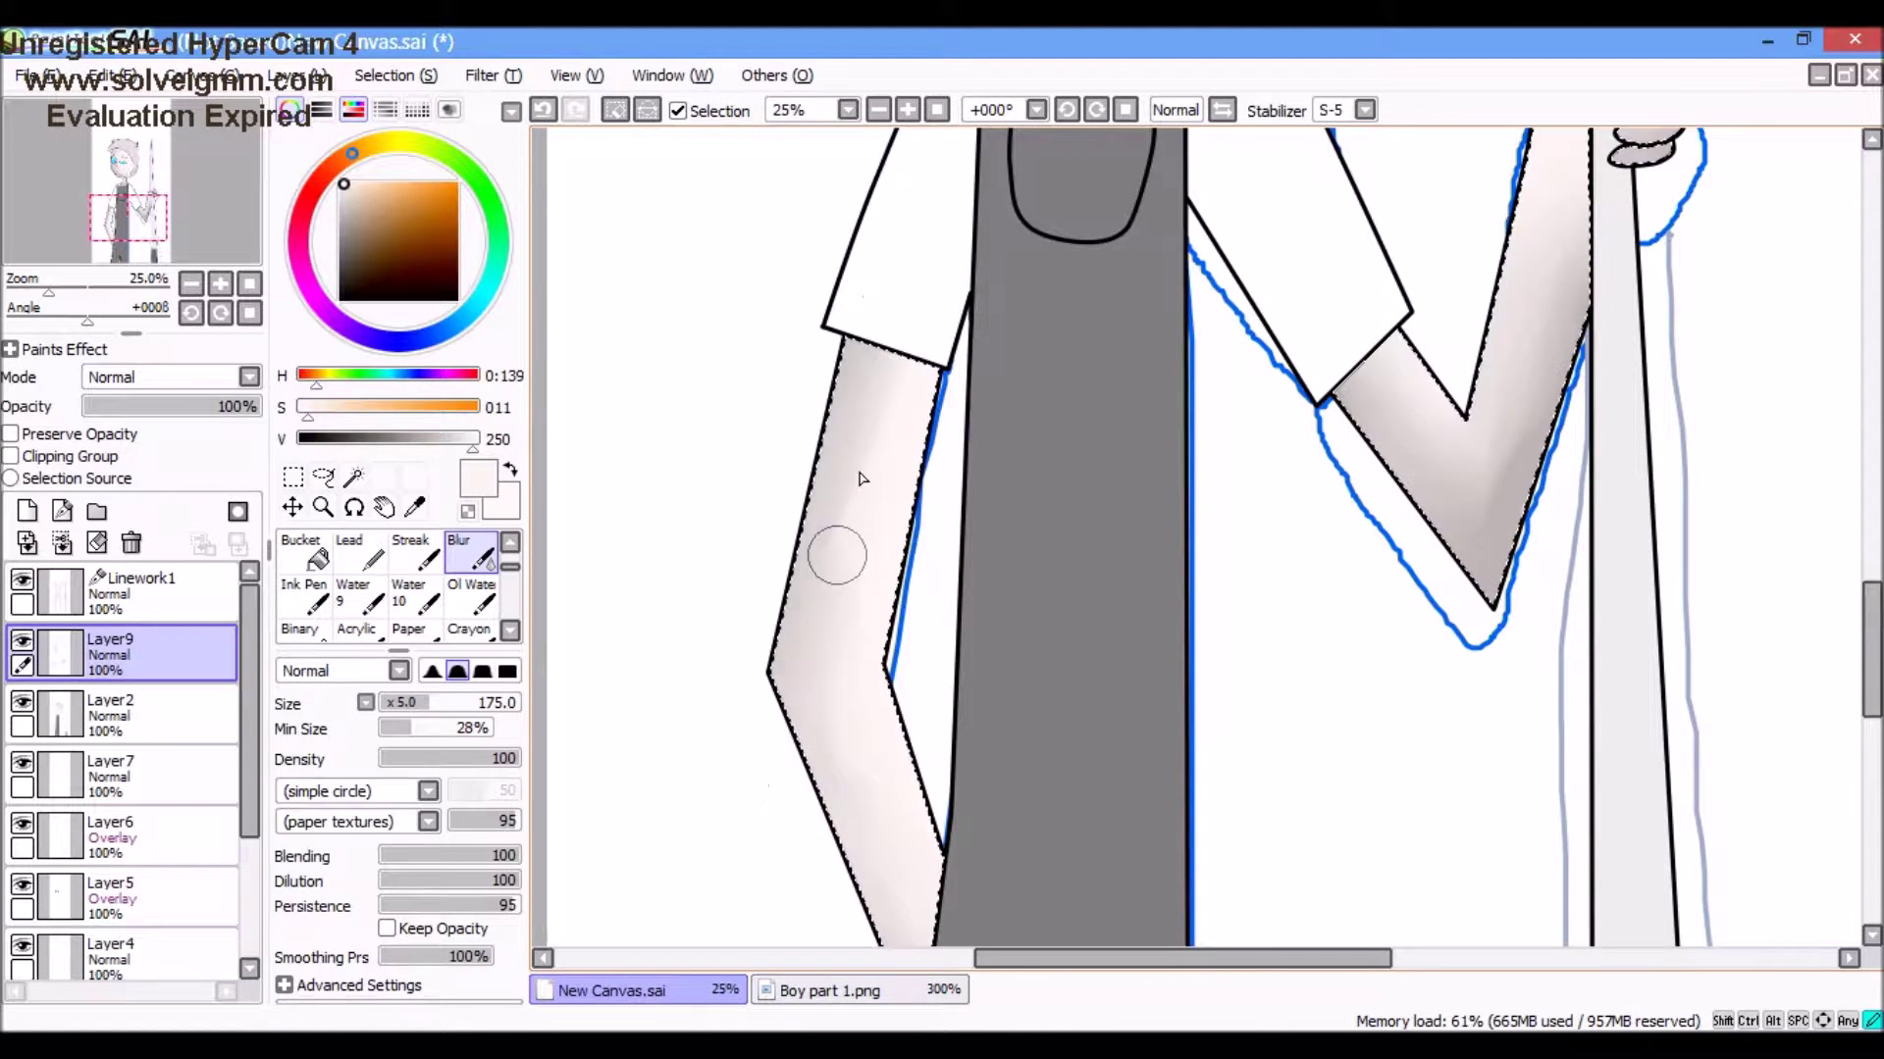
scroll(876, 579, down, 3)
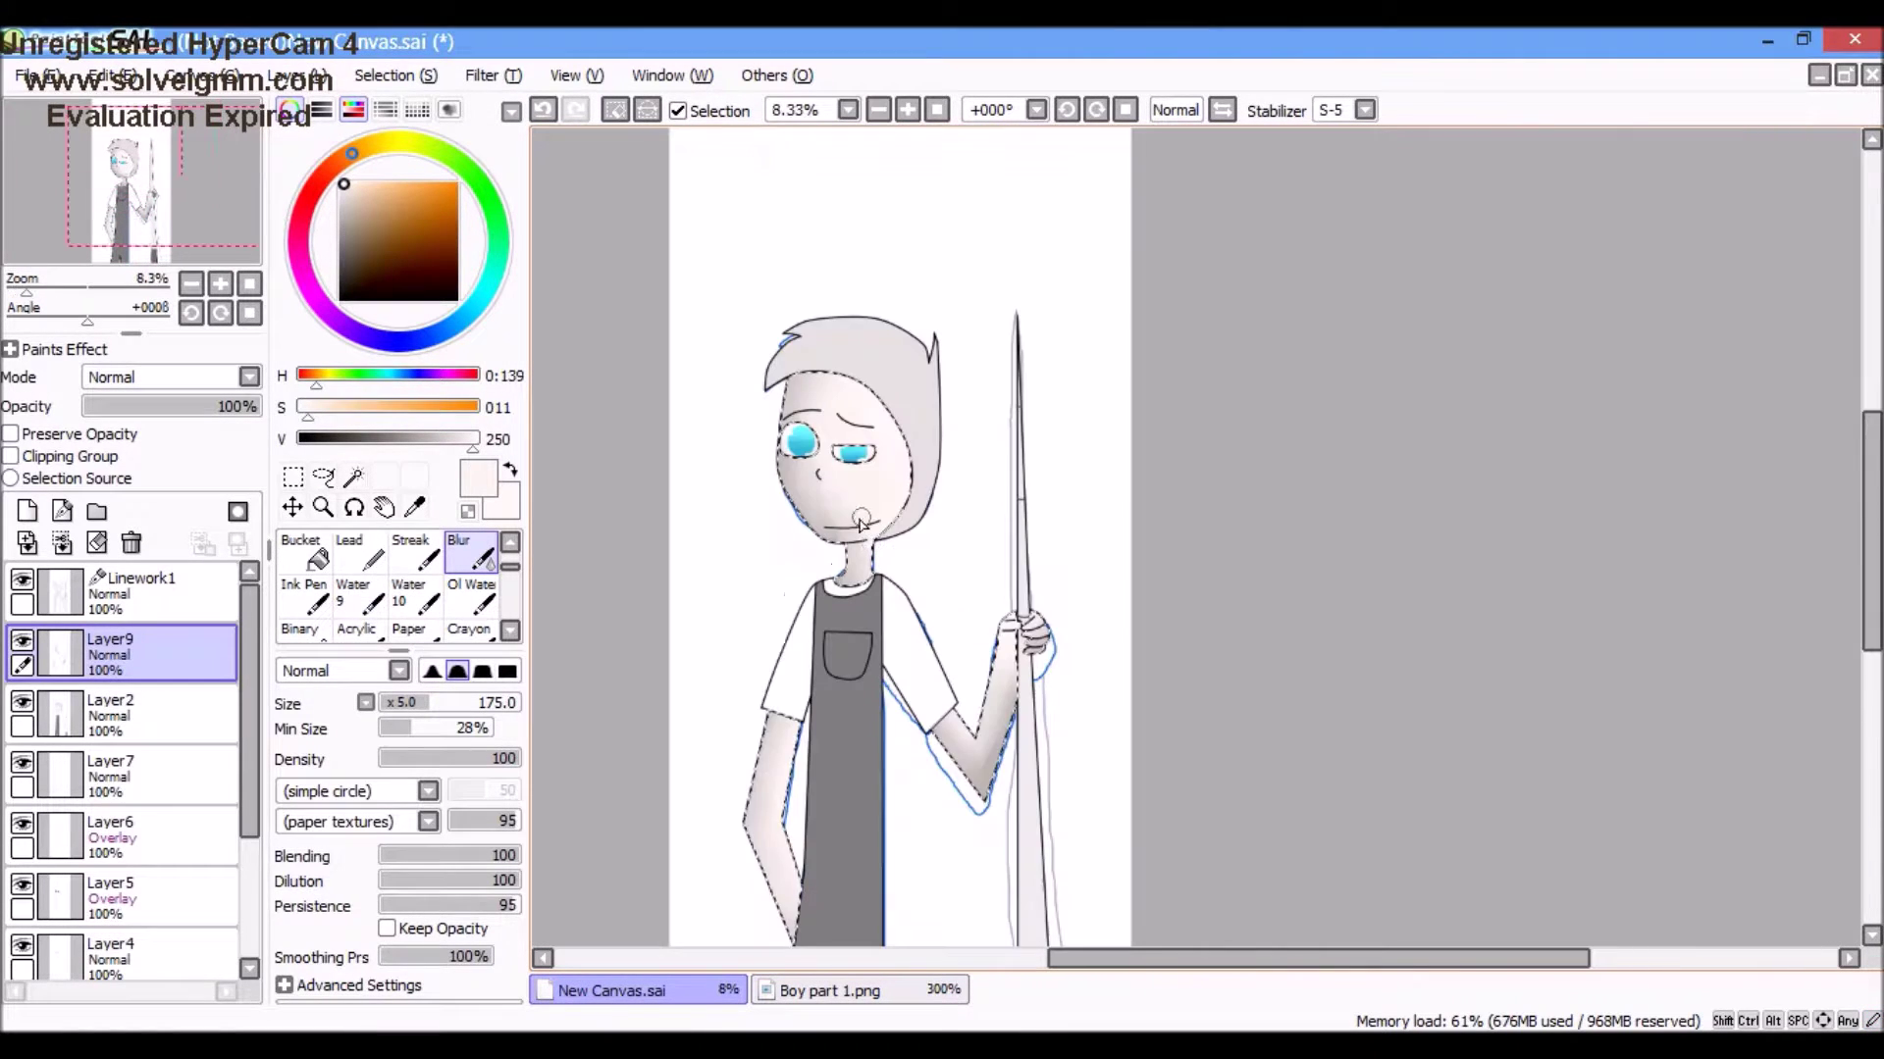
Step: Add white highlights of brightness 255 along the face's outer edge and the arms with the size 100 Pen
click(293, 477)
key(n)
scroll(1025, 592, up, 4)
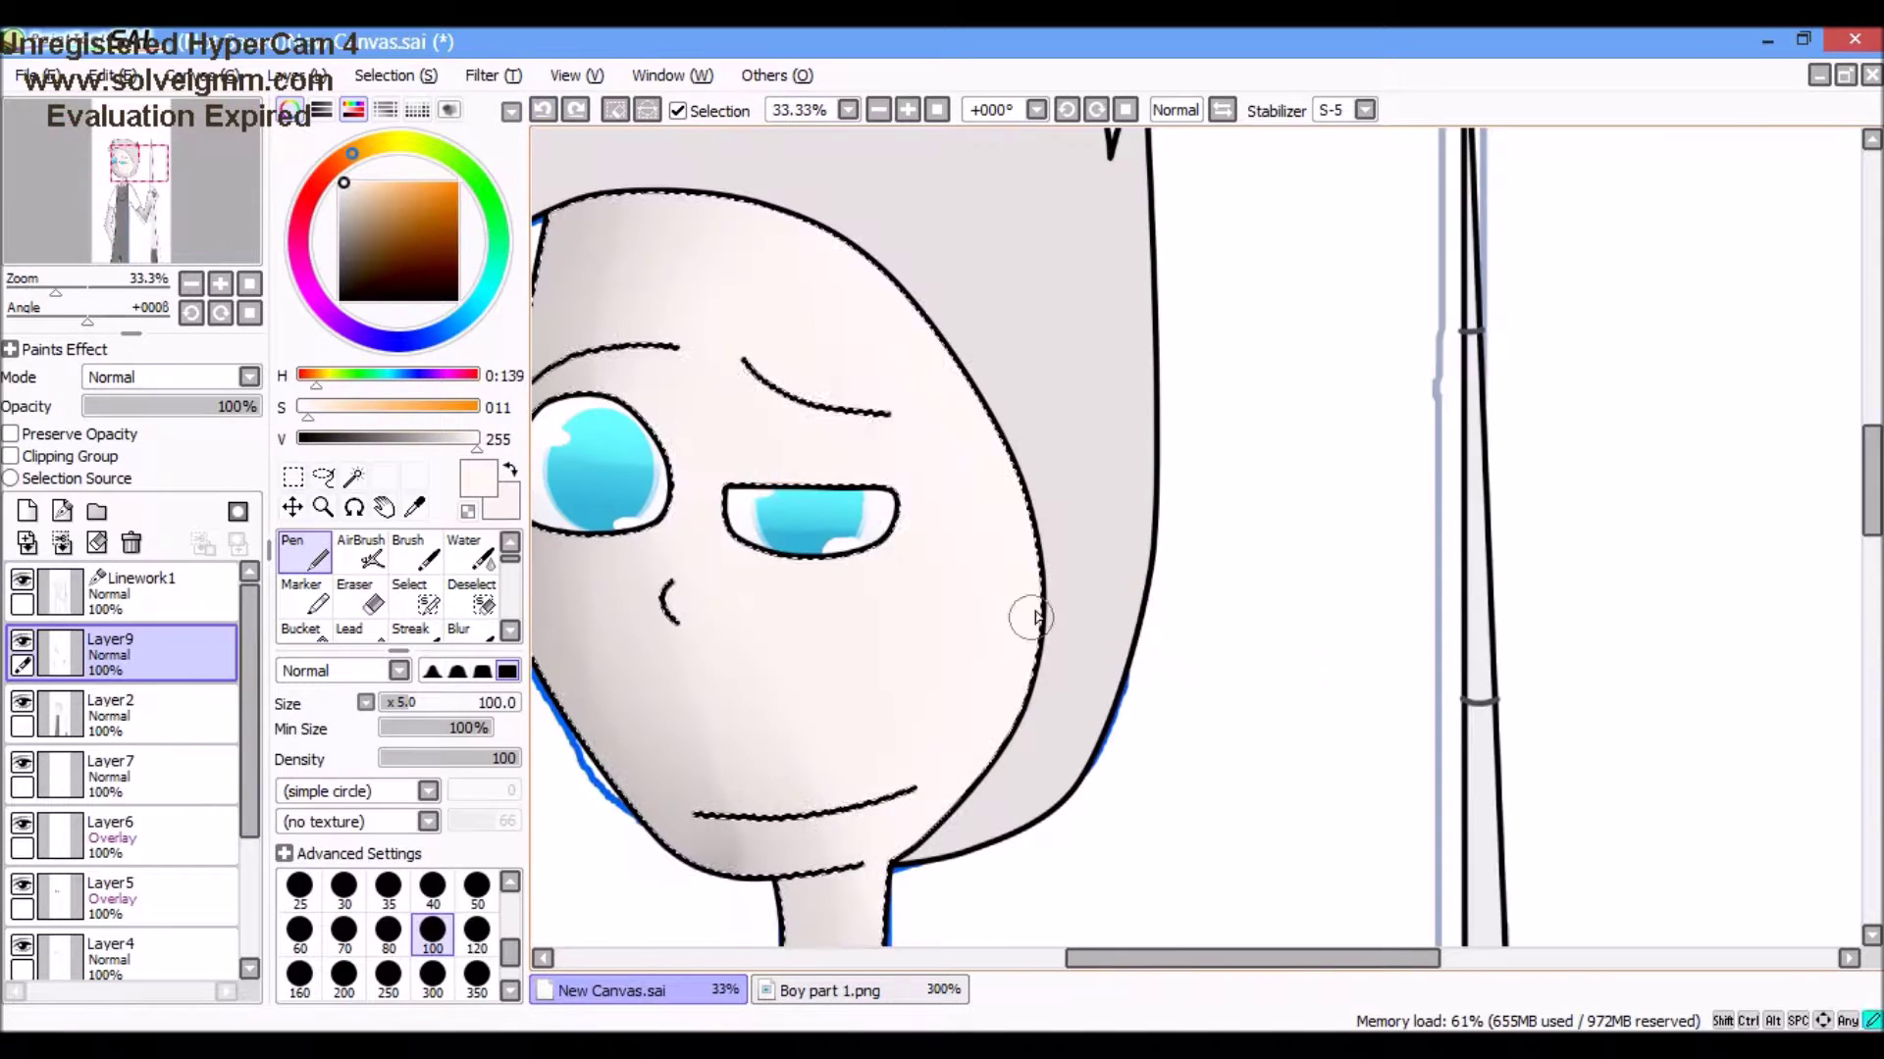
scroll(1015, 743, up, 2)
scroll(776, 387, down, 2)
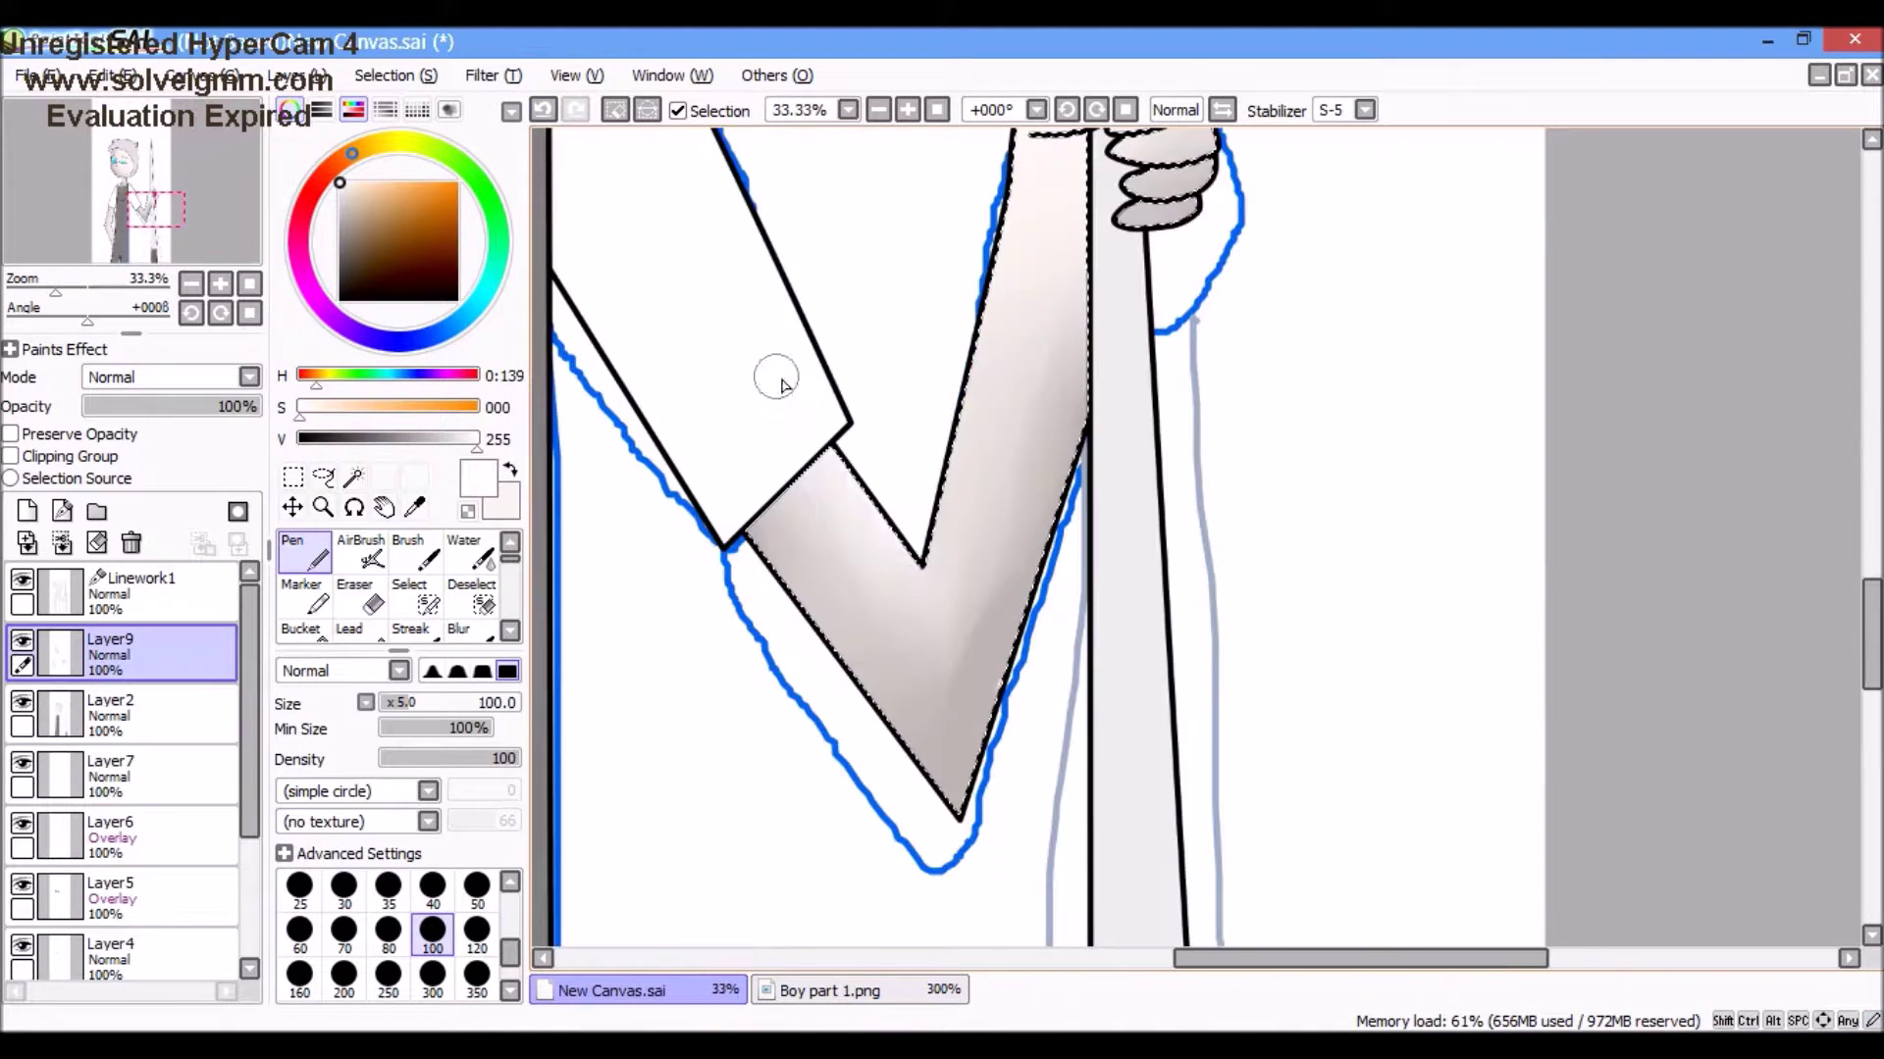
scroll(1006, 285, down, 3)
scroll(471, 590, down, 1)
Step: Blend the white highlights on the arms, hand and face with the Blur tool at size 60
click(471, 594)
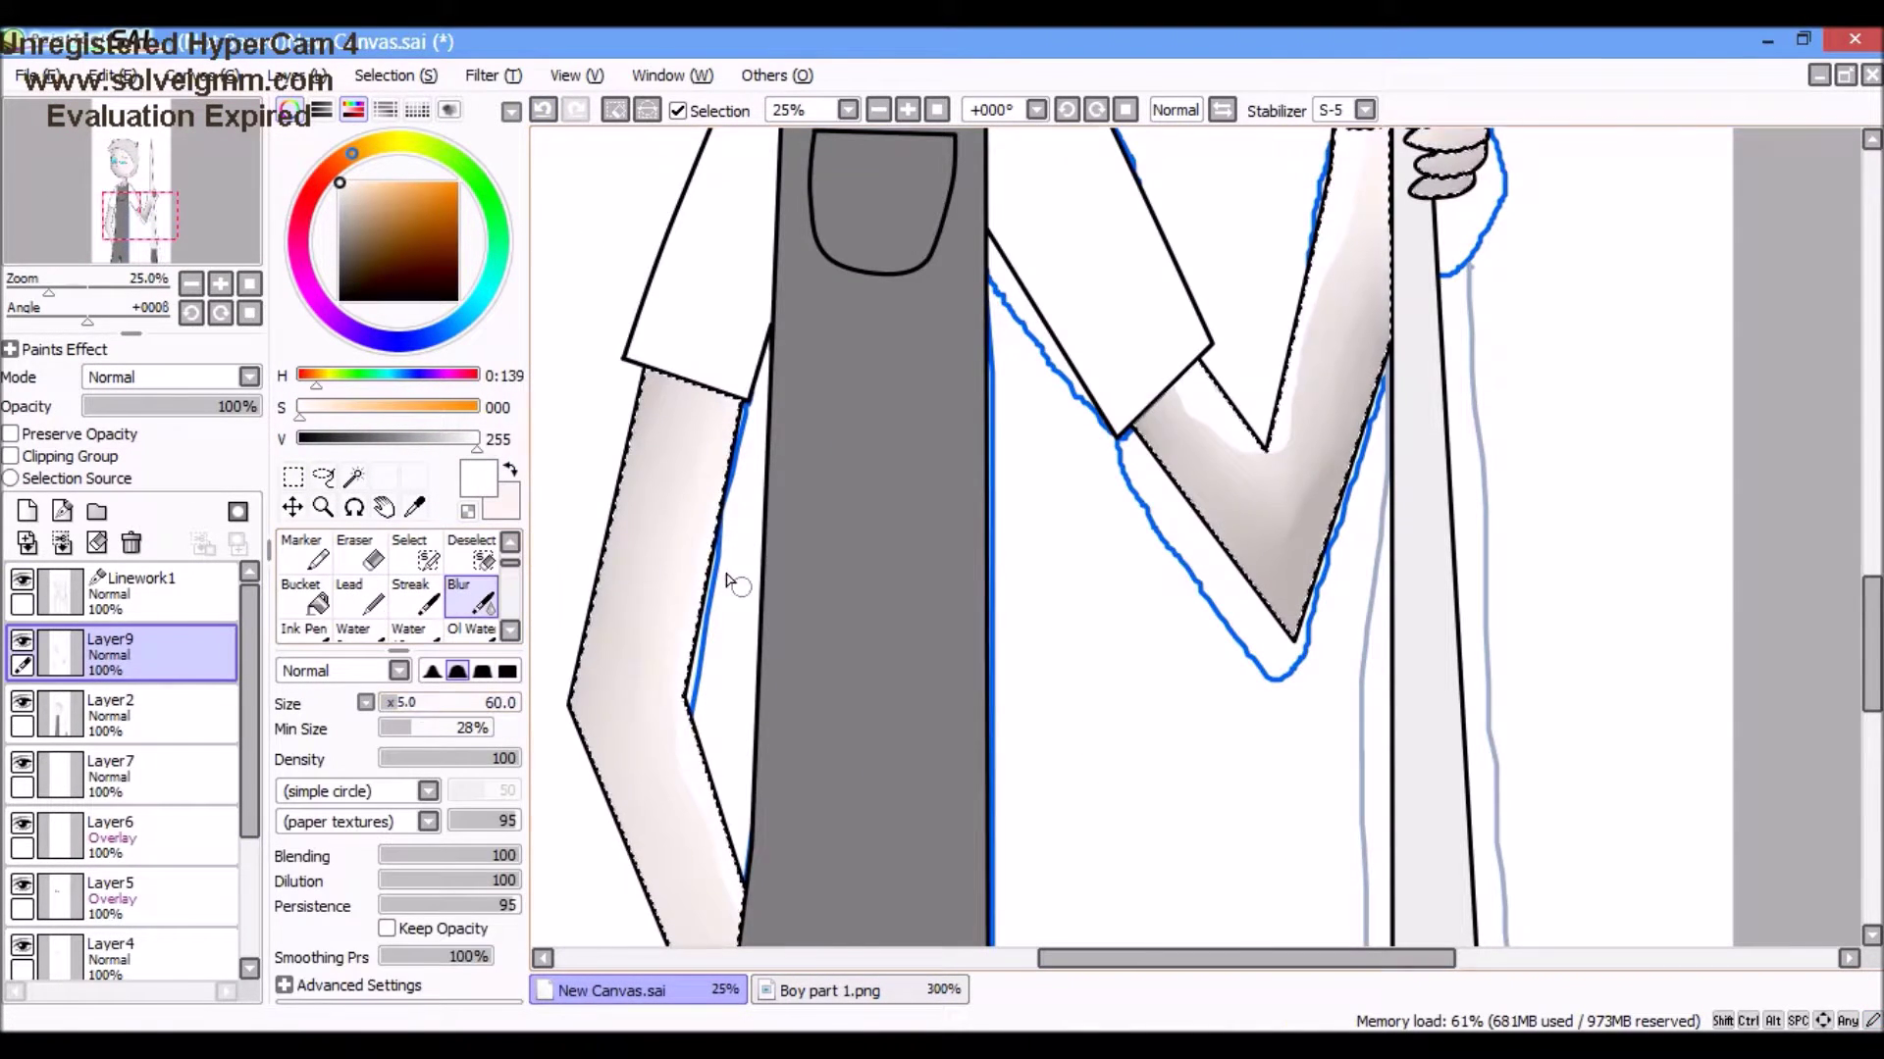
scroll(613, 589, down, 1)
scroll(613, 589, up, 2)
scroll(651, 412, down, 1)
scroll(874, 879, up, 1)
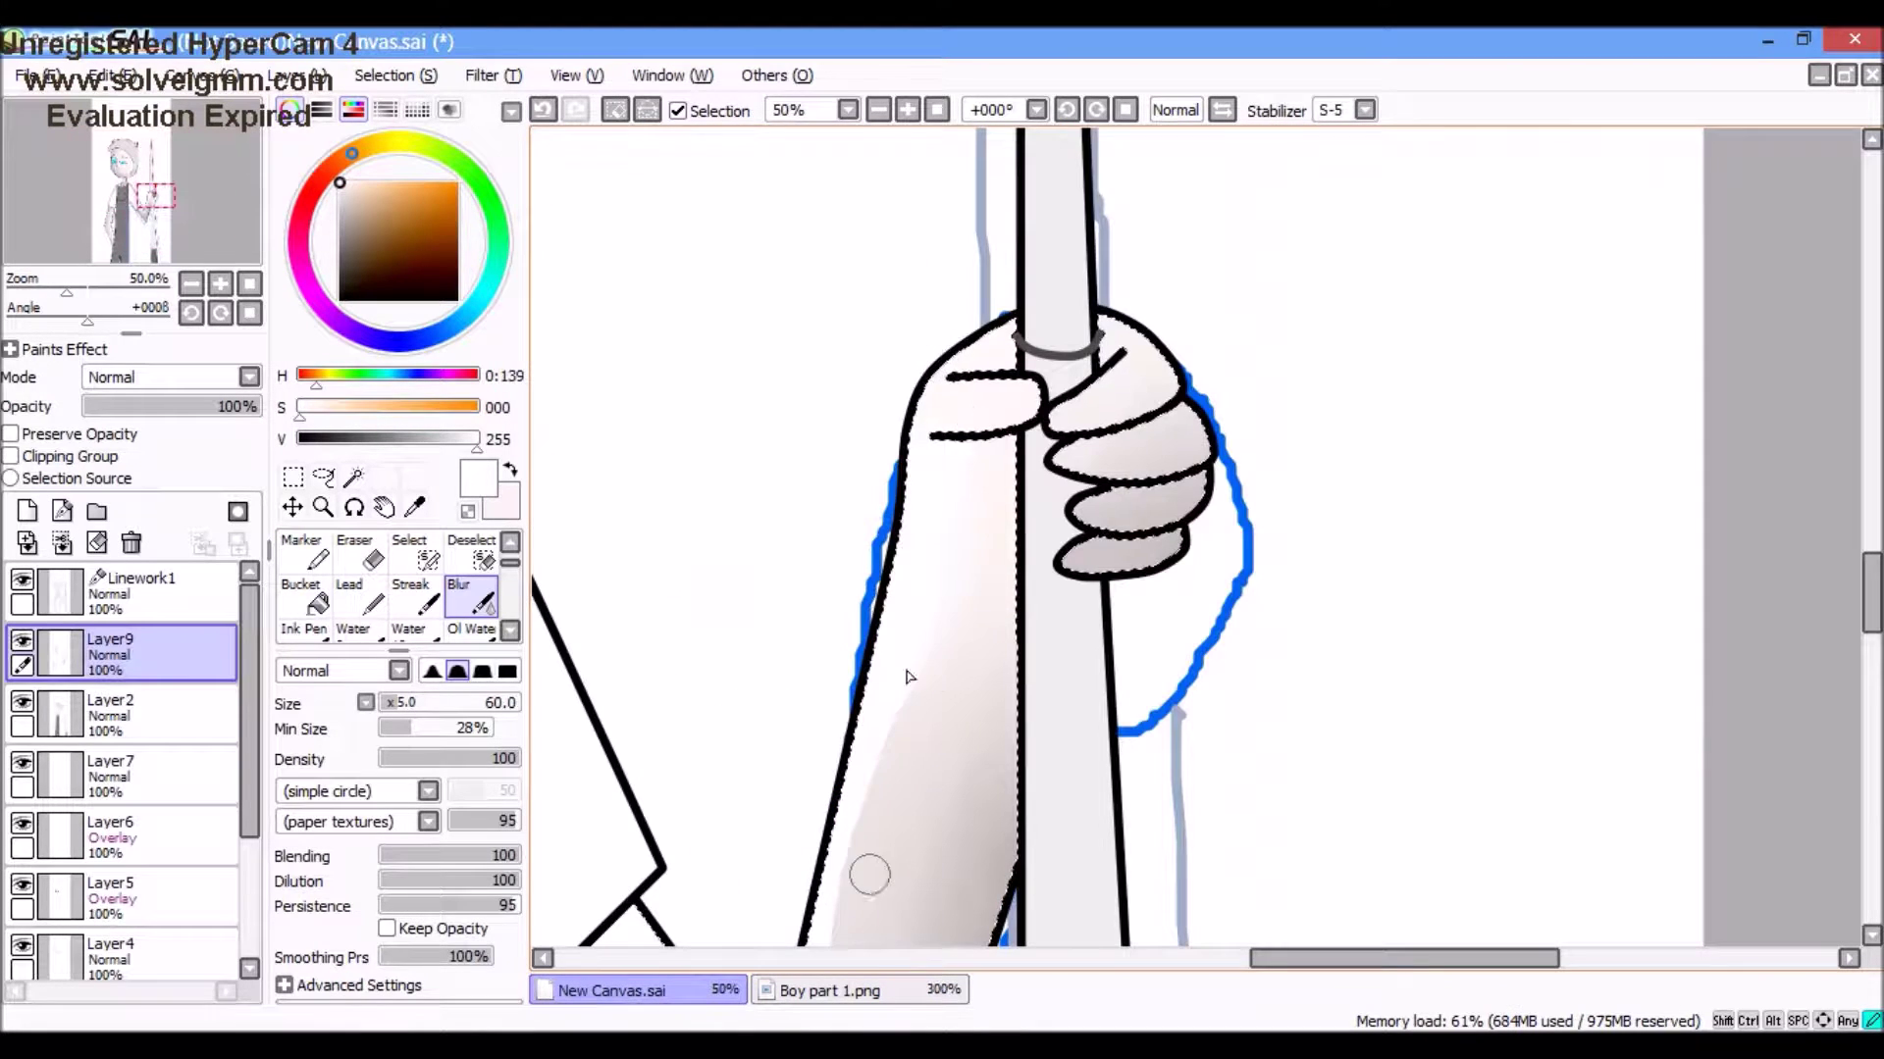
scroll(1047, 420, down, 1)
scroll(1047, 420, up, 1)
scroll(1396, 597, down, 1)
scroll(963, 643, up, 1)
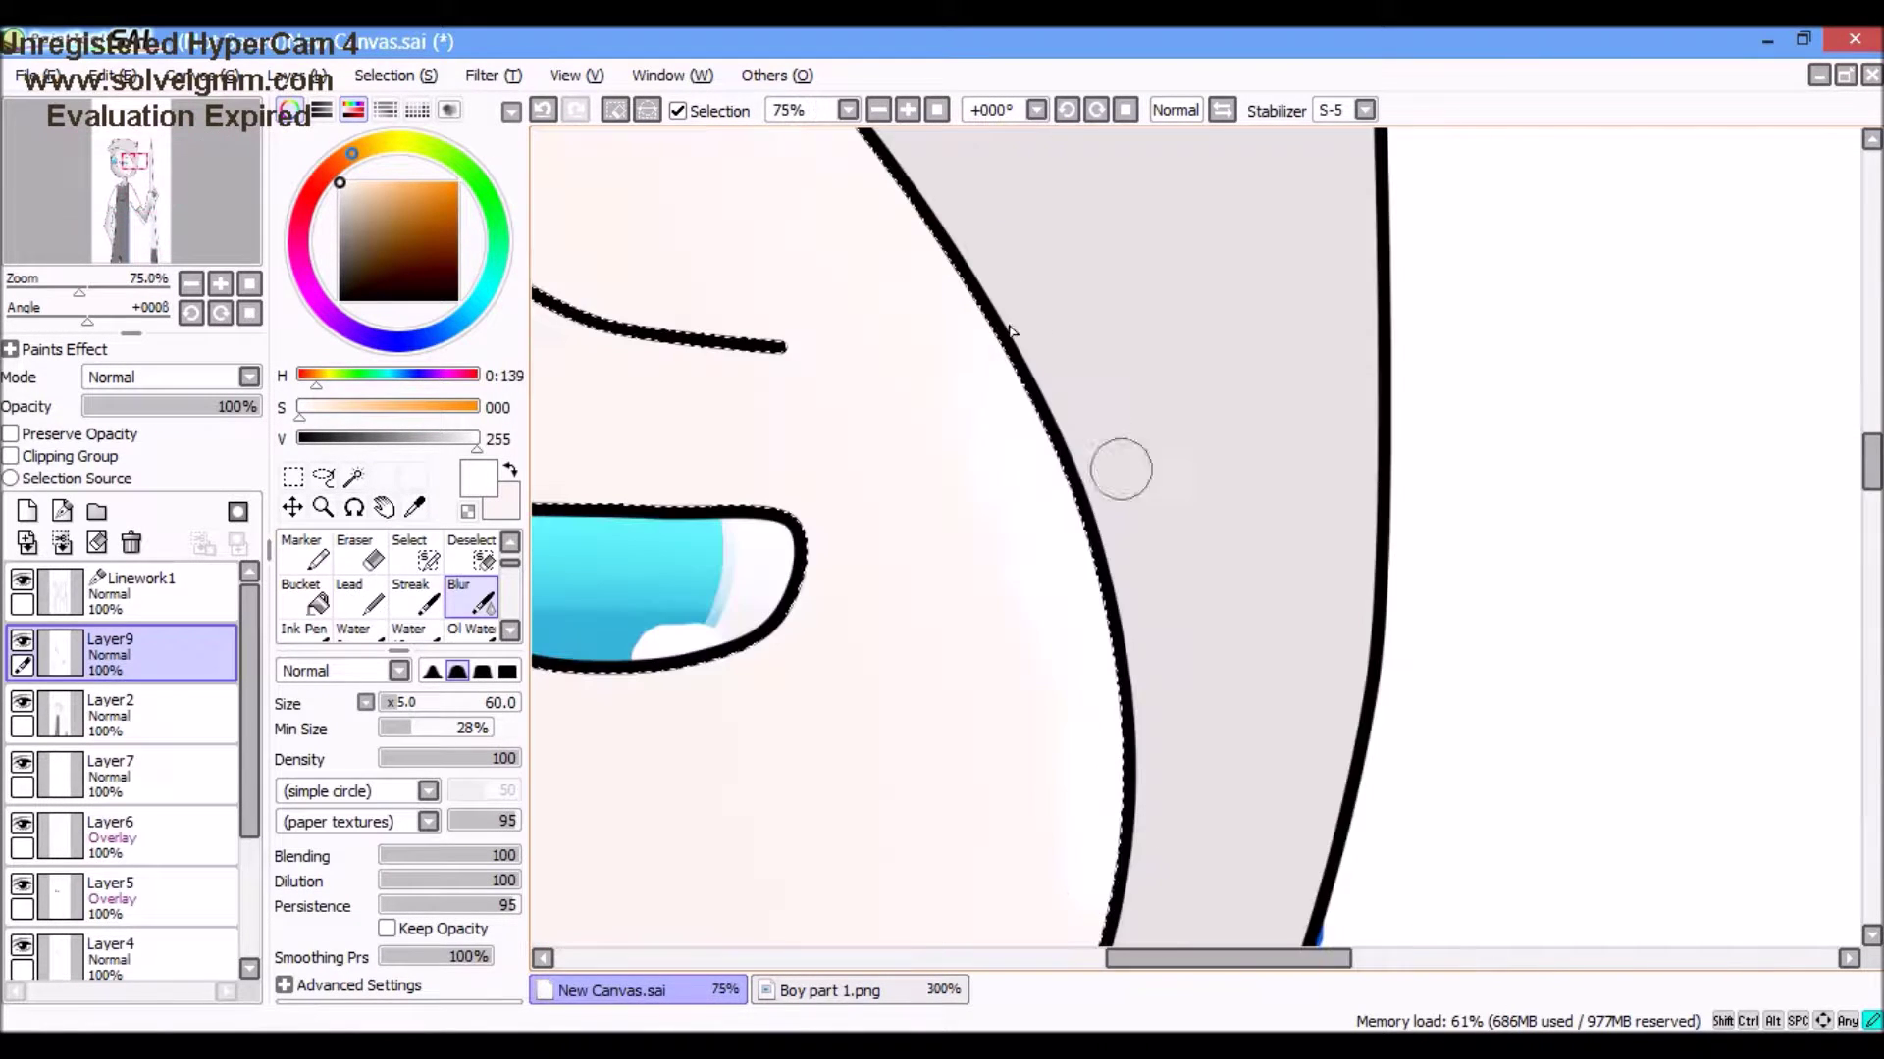
Step: Select the hair with the Magic Wand and paint shading bands of brightness 168 and 210 on Layer9 with the size 100 Pen
scroll(1099, 792, down, 2)
scroll(706, 349, down, 3)
click(128, 588)
click(353, 478)
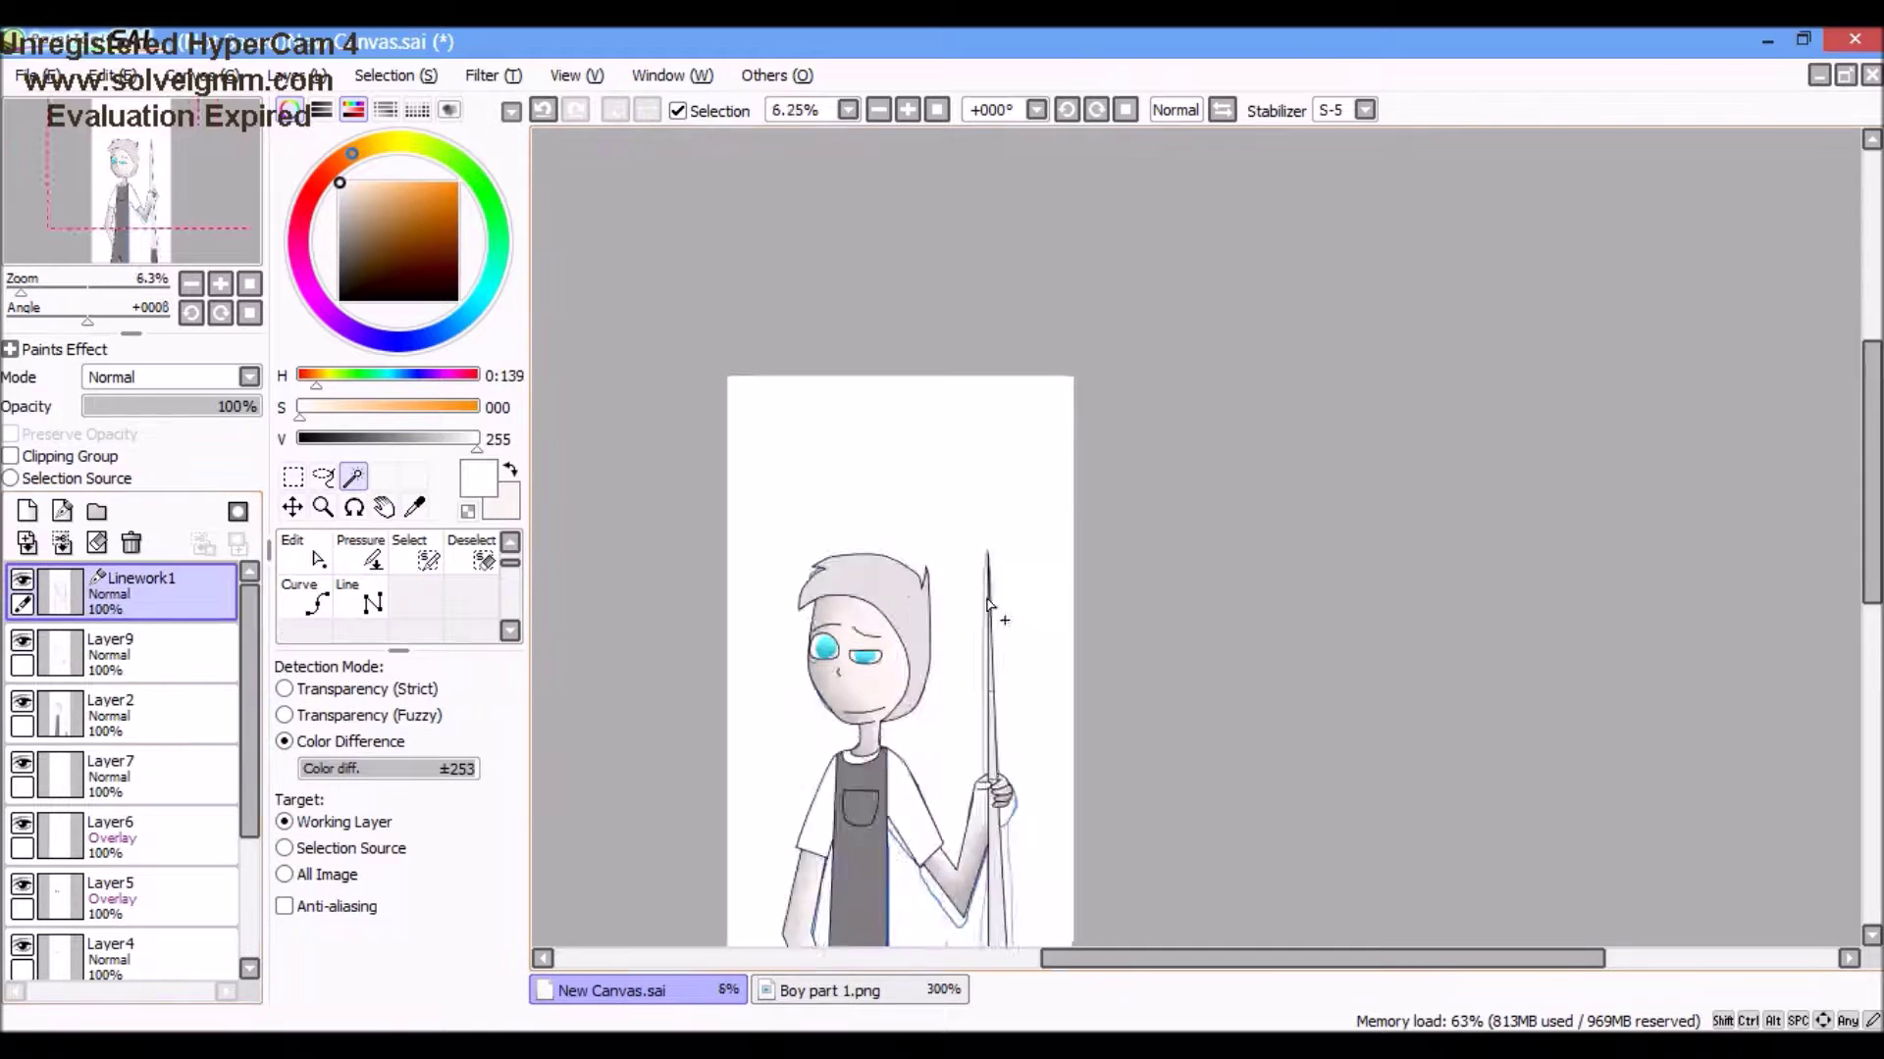
scroll(996, 618, up, 2)
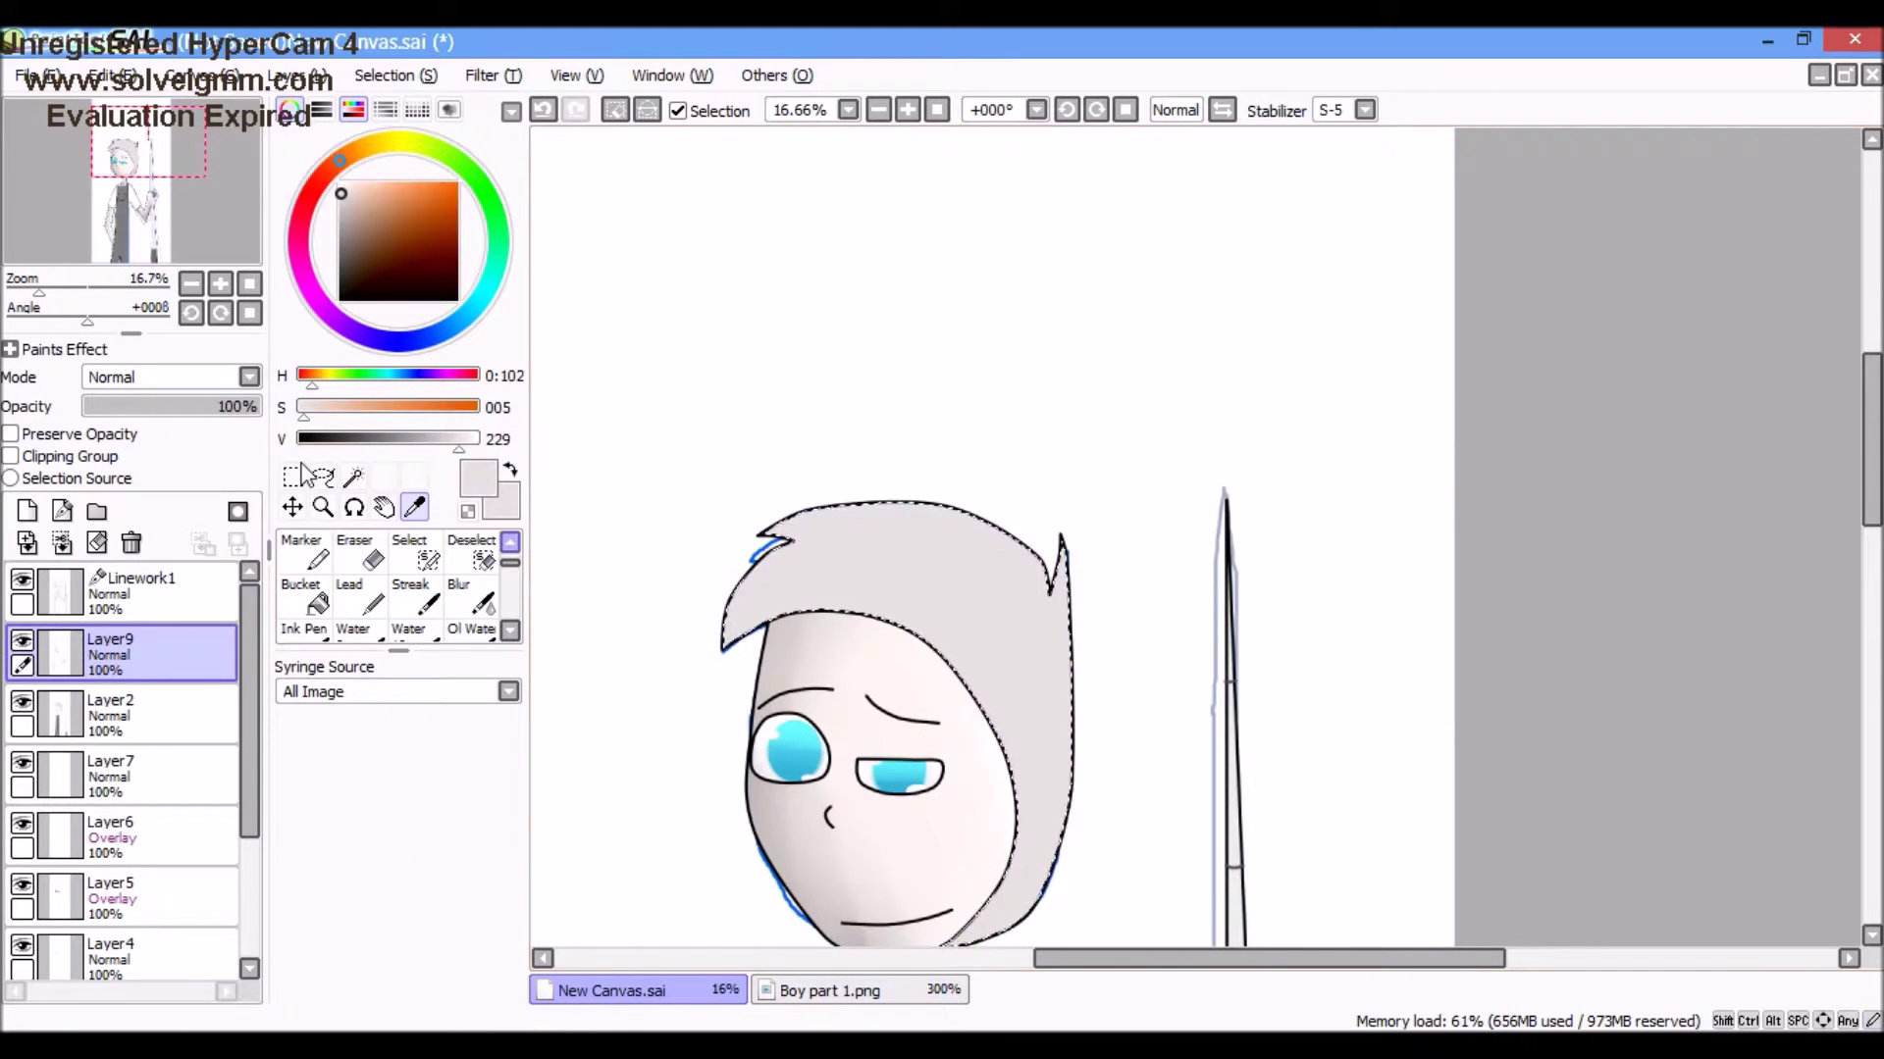
scroll(1080, 530, down, 1)
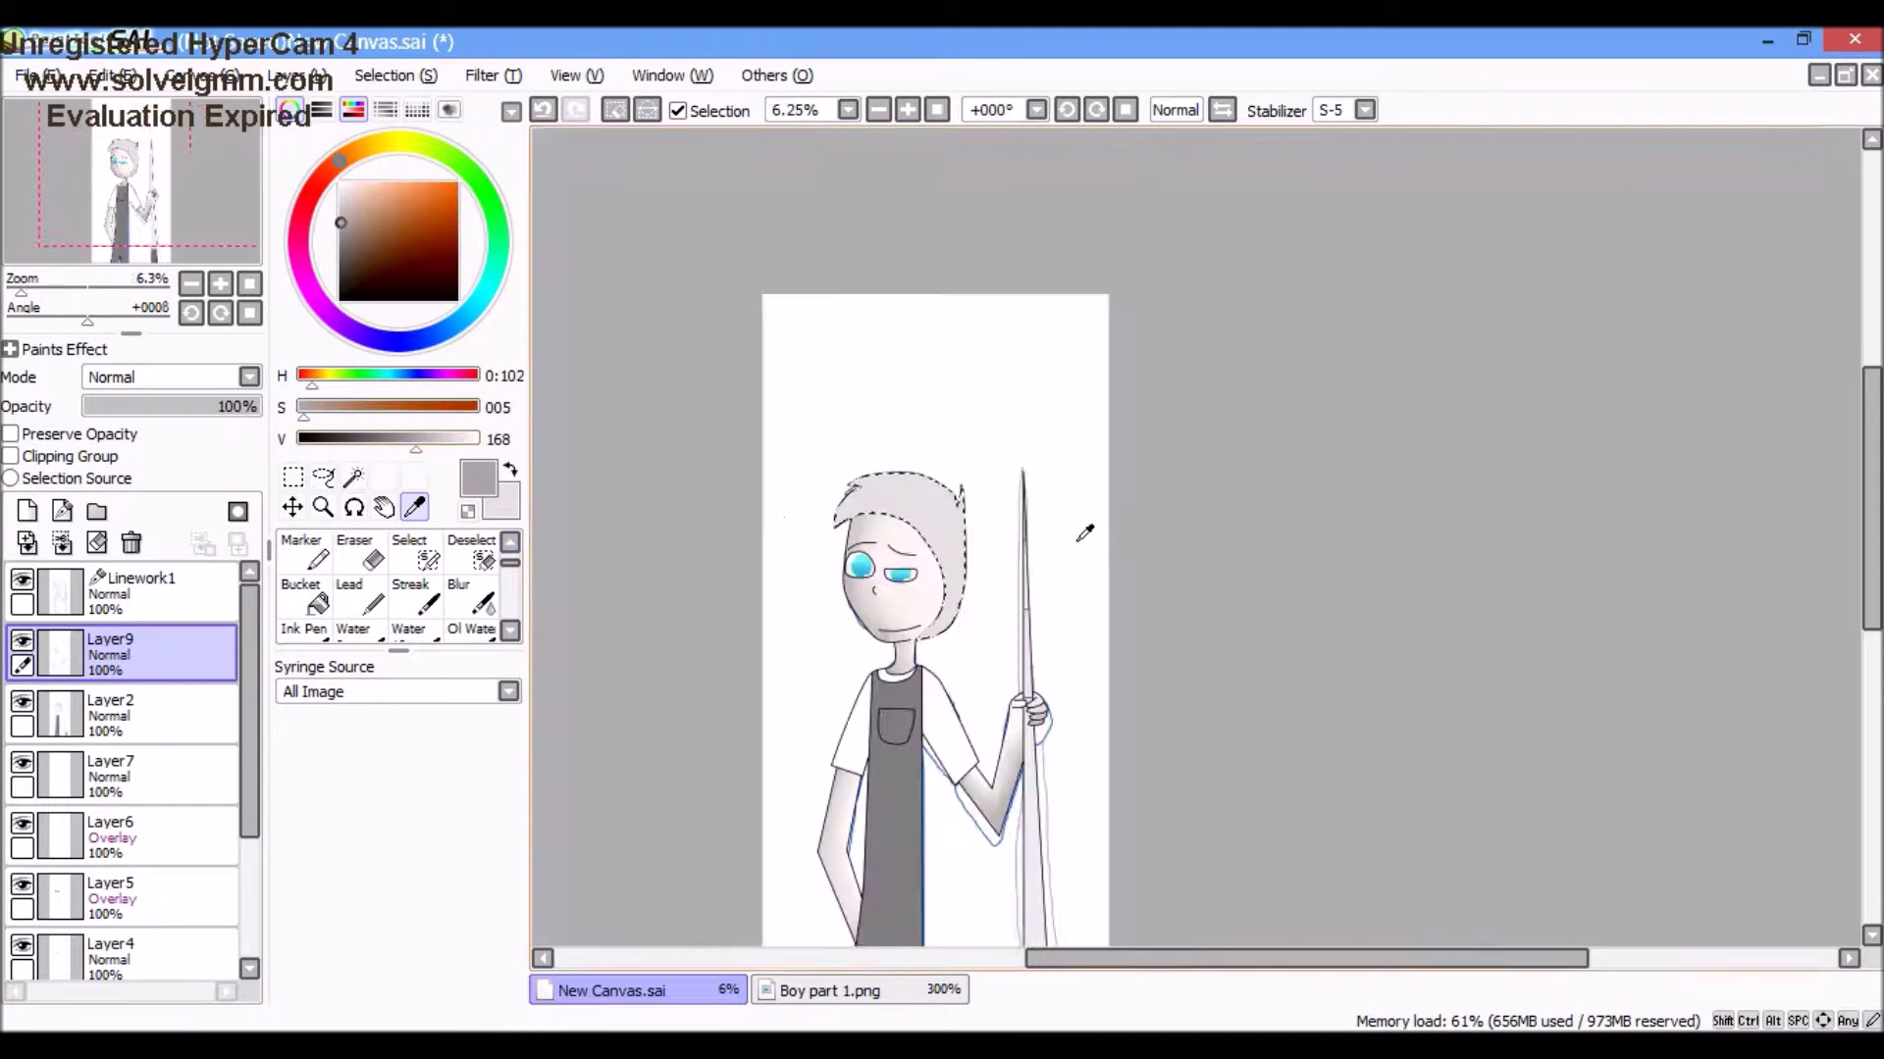
key(n)
scroll(792, 463, up, 2)
scroll(900, 505, up, 1)
drag(829, 496, 762, 613)
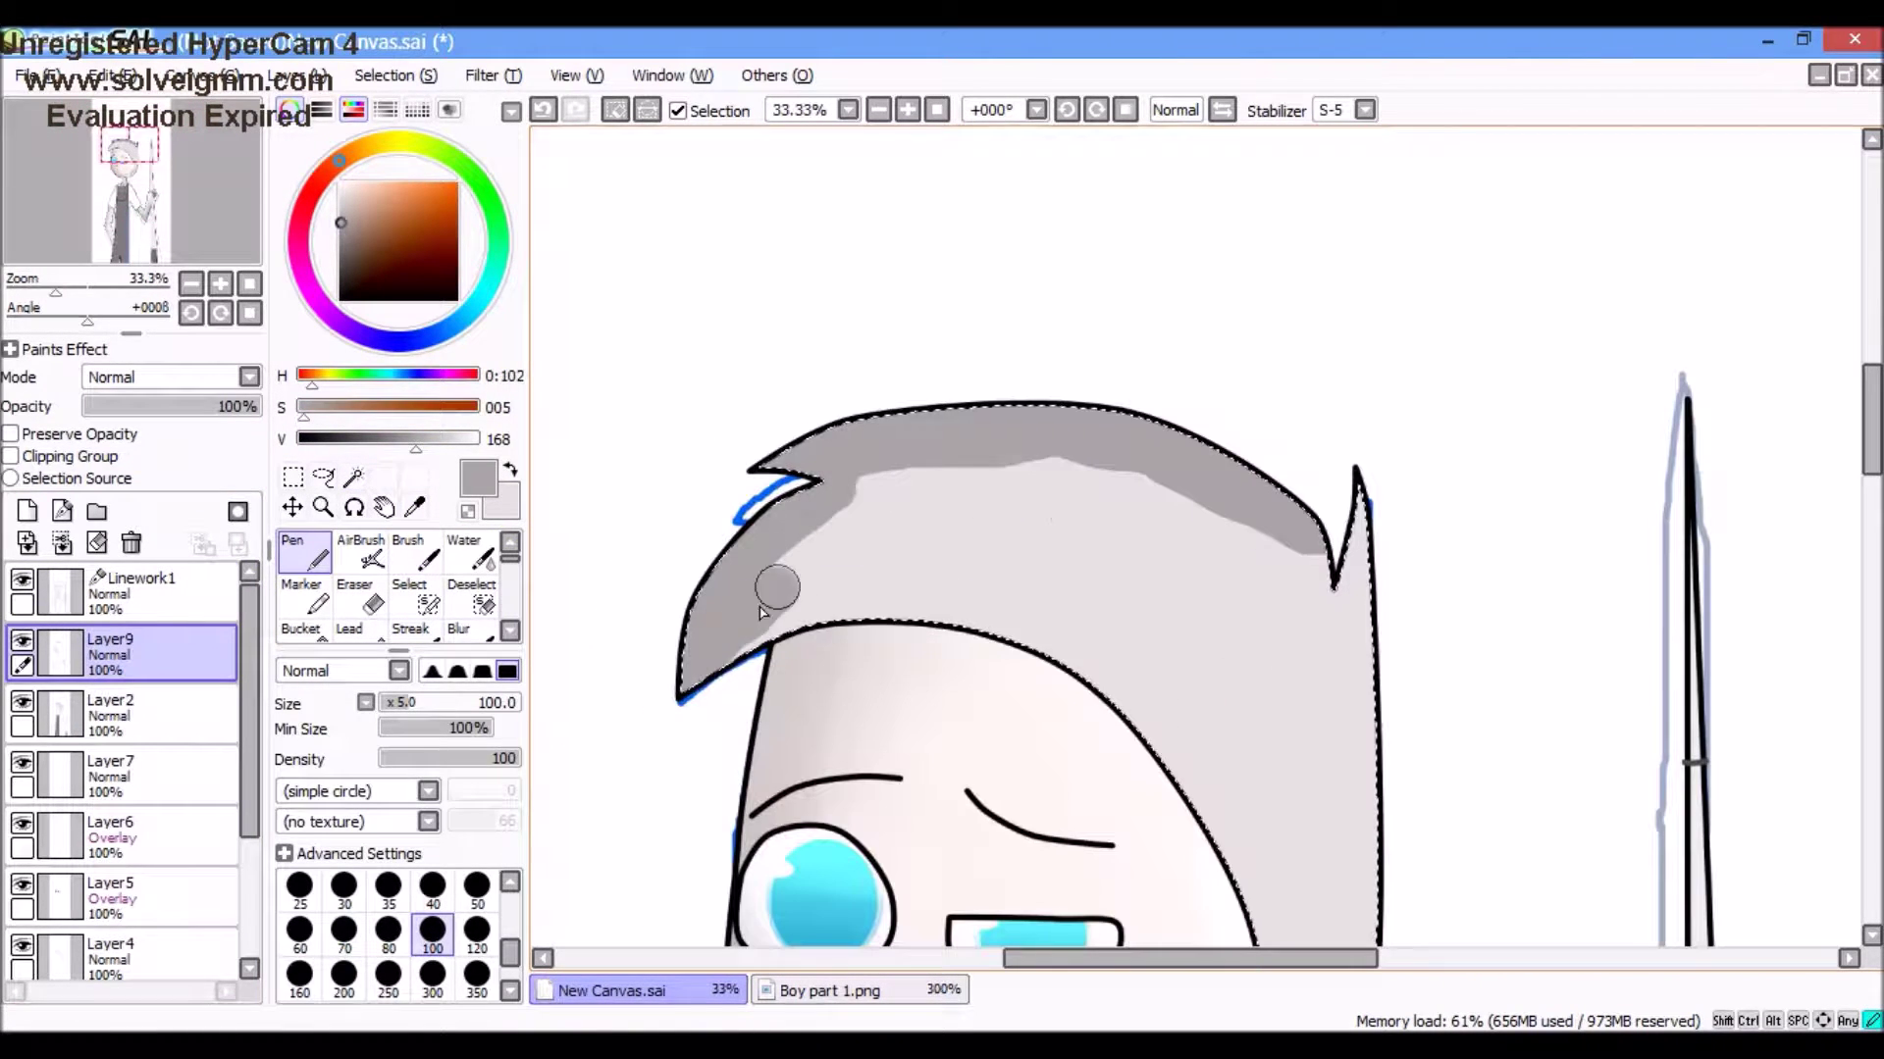
mouse_move(1303, 574)
mouse_down()
mouse_move(1133, 506)
mouse_move(767, 583)
mouse_up()
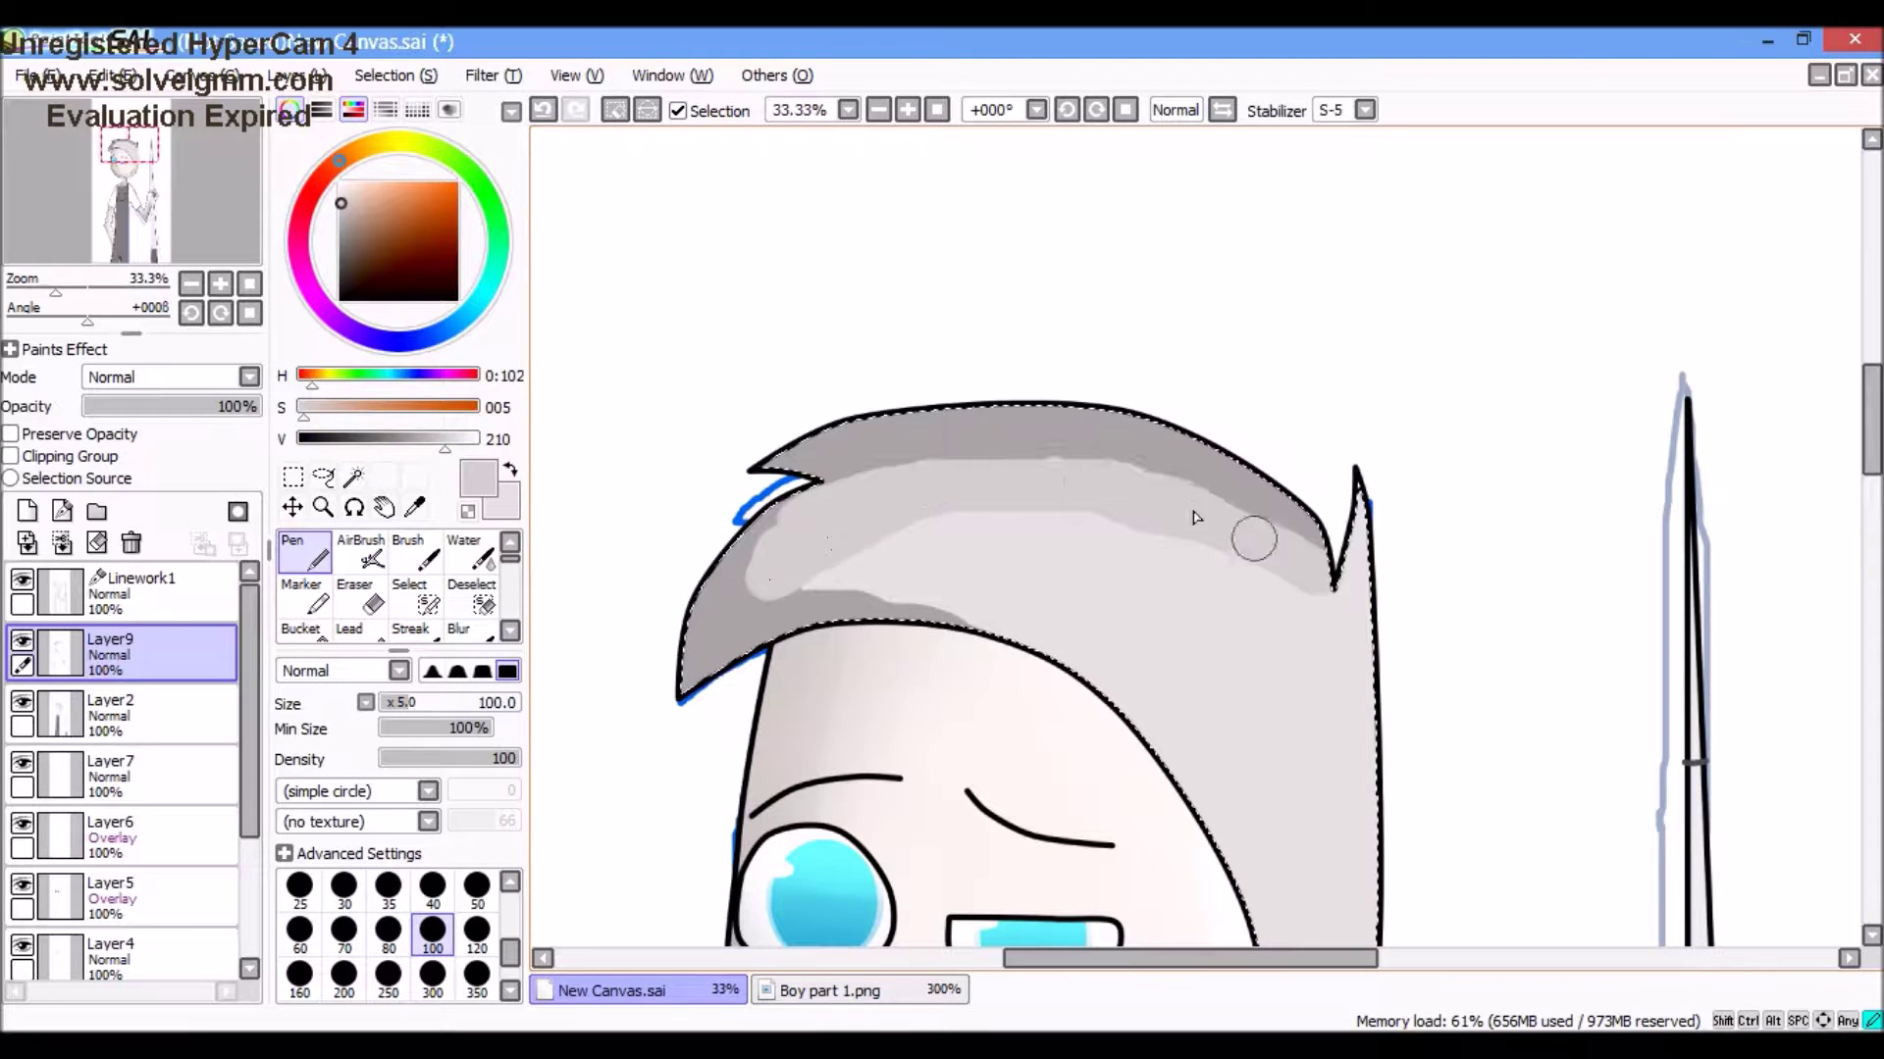
Step: Set the Pen size to 40 and add transition bands of brightness 178 between the dark and light areas of the fringe
scroll(687, 588, up, 3)
key(bracketleft)
key(bracketleft)
key(bracketleft)
key(bracketleft)
key(bracketleft)
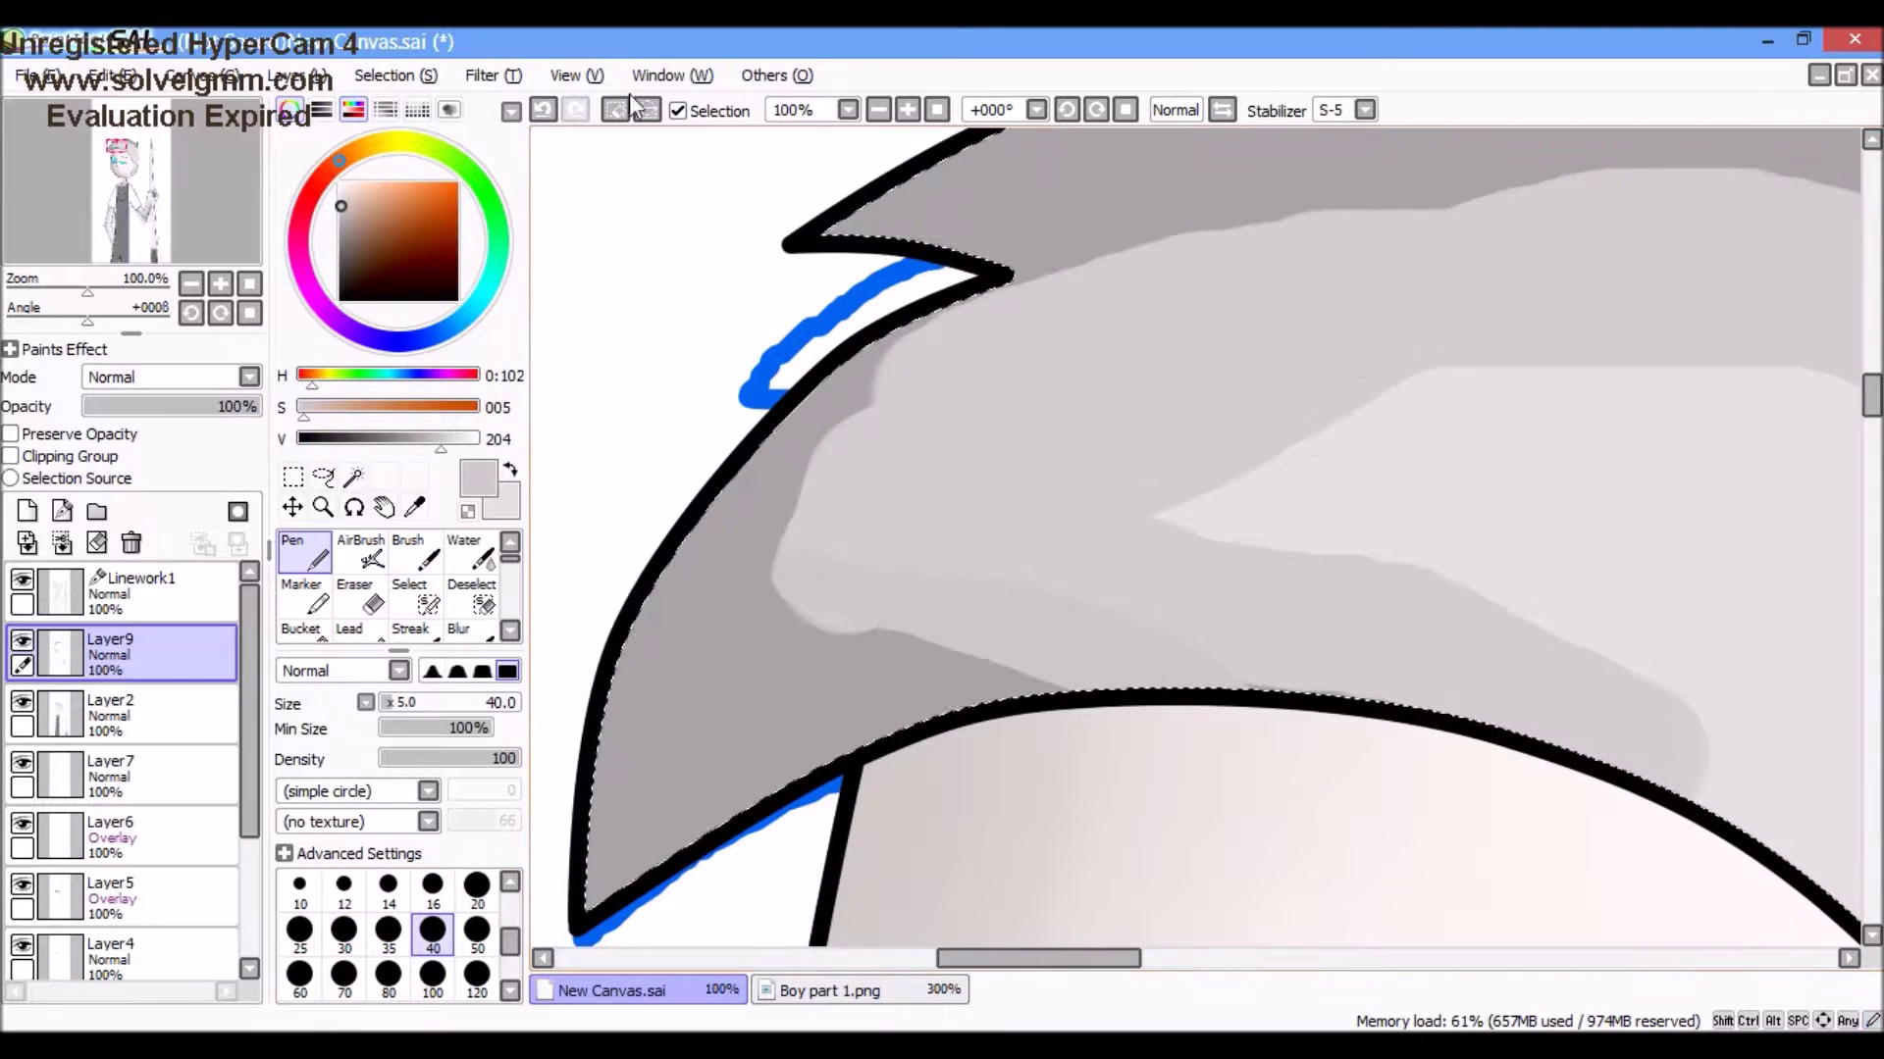
alt+click(1059, 610)
mouse_move(1059, 609)
mouse_down()
mouse_move(785, 610)
mouse_move(1300, 258)
mouse_up()
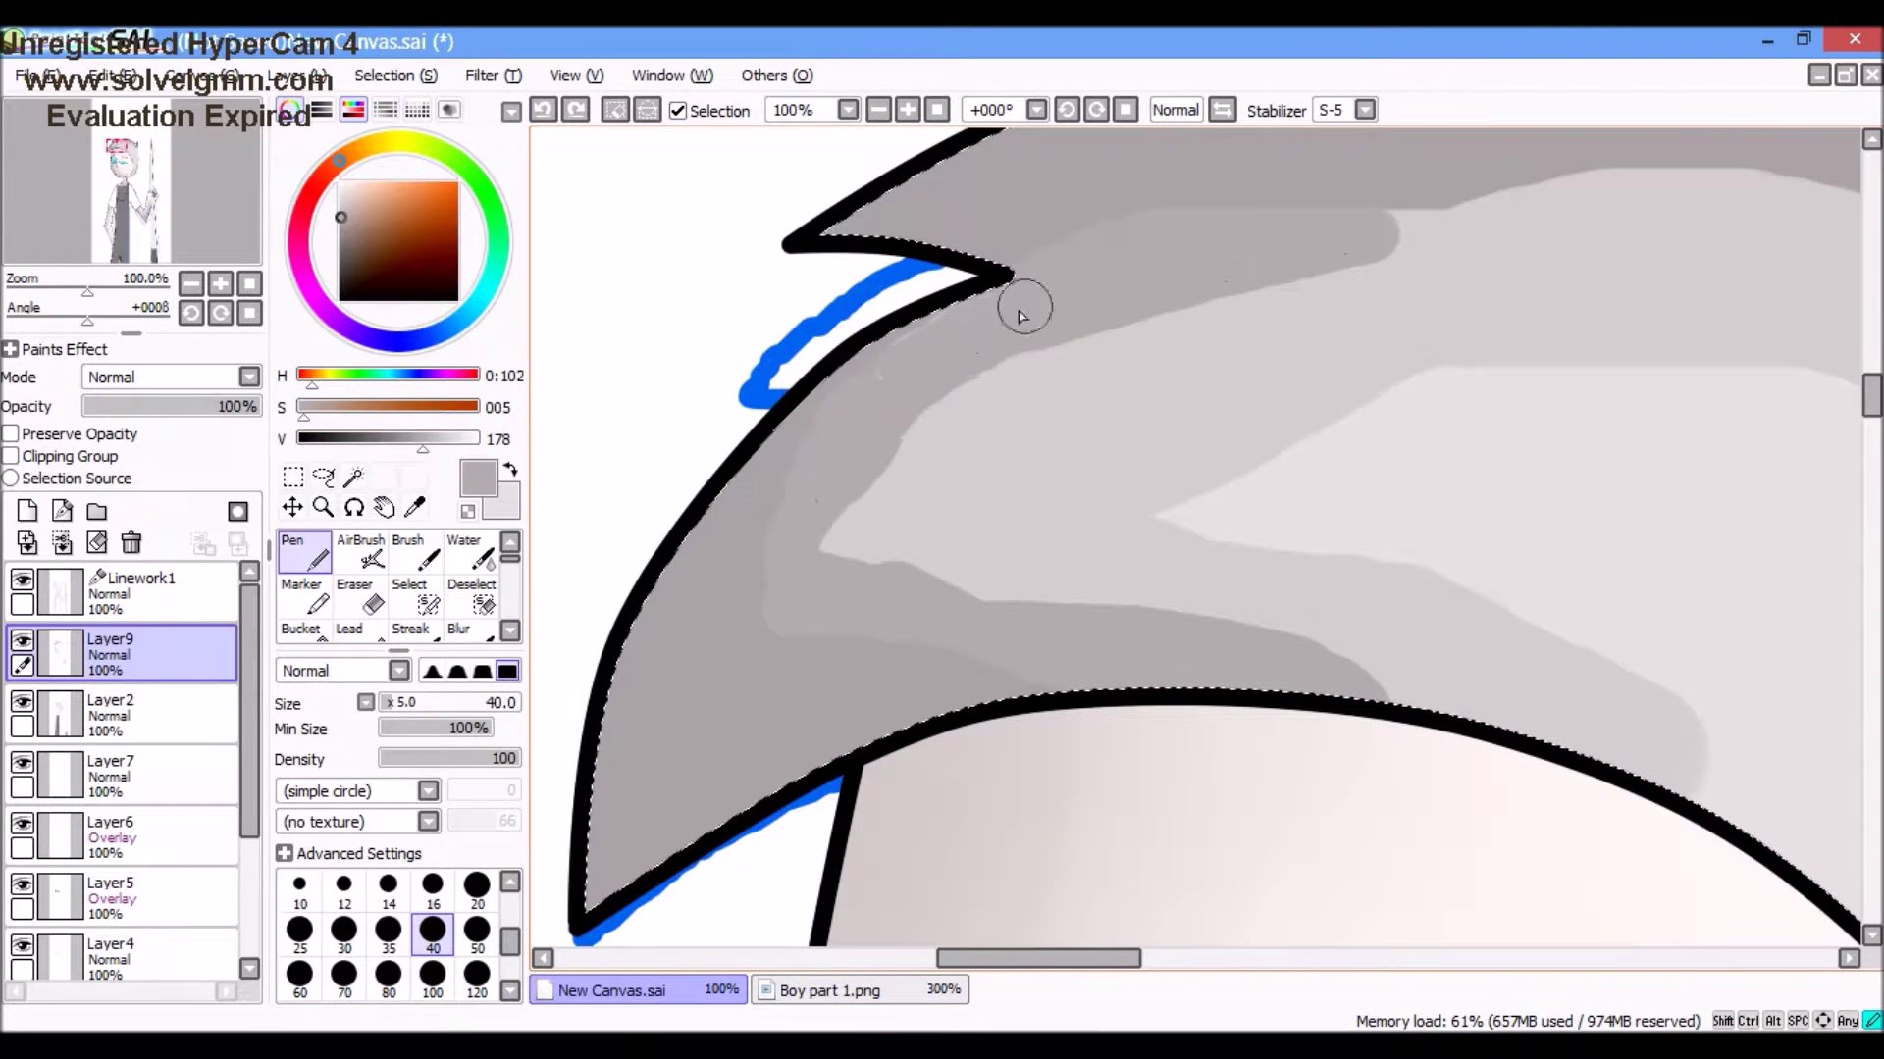
scroll(1020, 316, down, 3)
scroll(968, 441, up, 3)
mouse_move(967, 441)
mouse_down()
mouse_move(1690, 555)
mouse_move(958, 408)
mouse_up()
scroll(959, 408, down, 3)
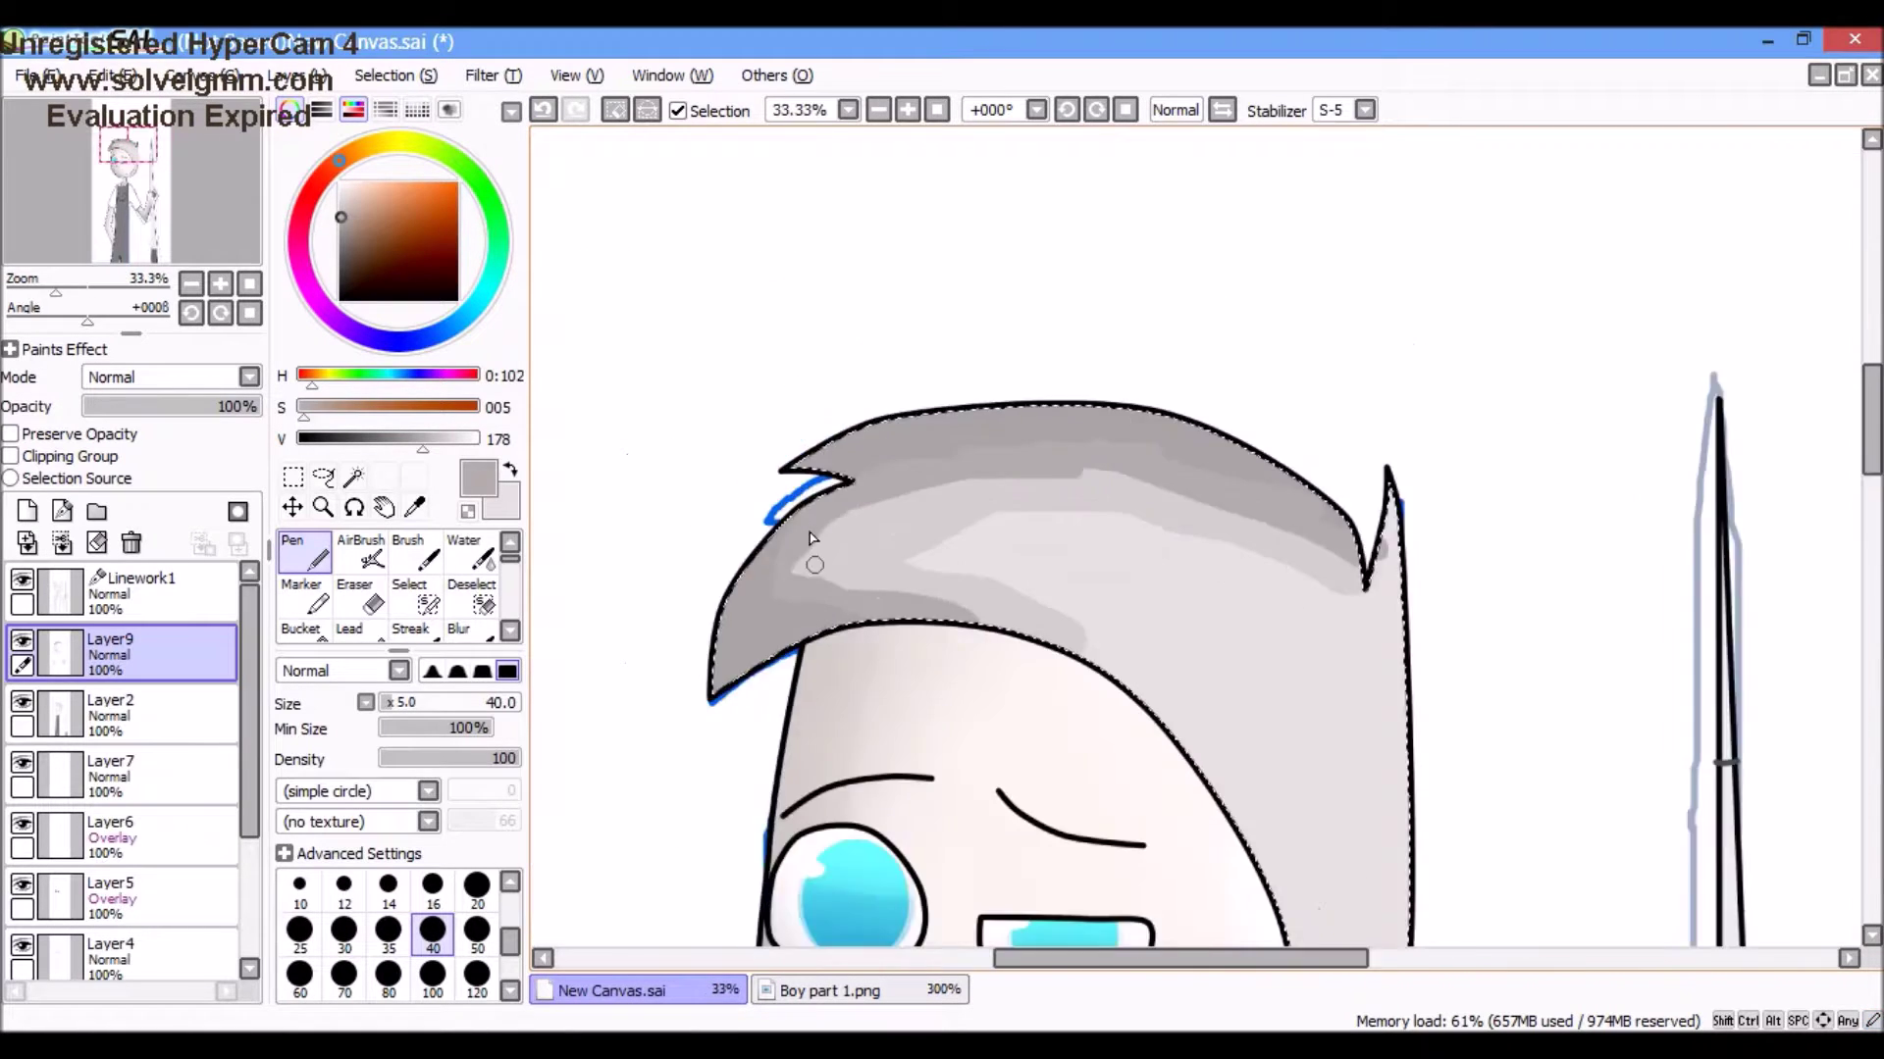
Step: Paint lighter bands of brightness 240 and 252 on the back and lower hair with the size 100 Pen
scroll(811, 538, down, 2)
click(468, 447)
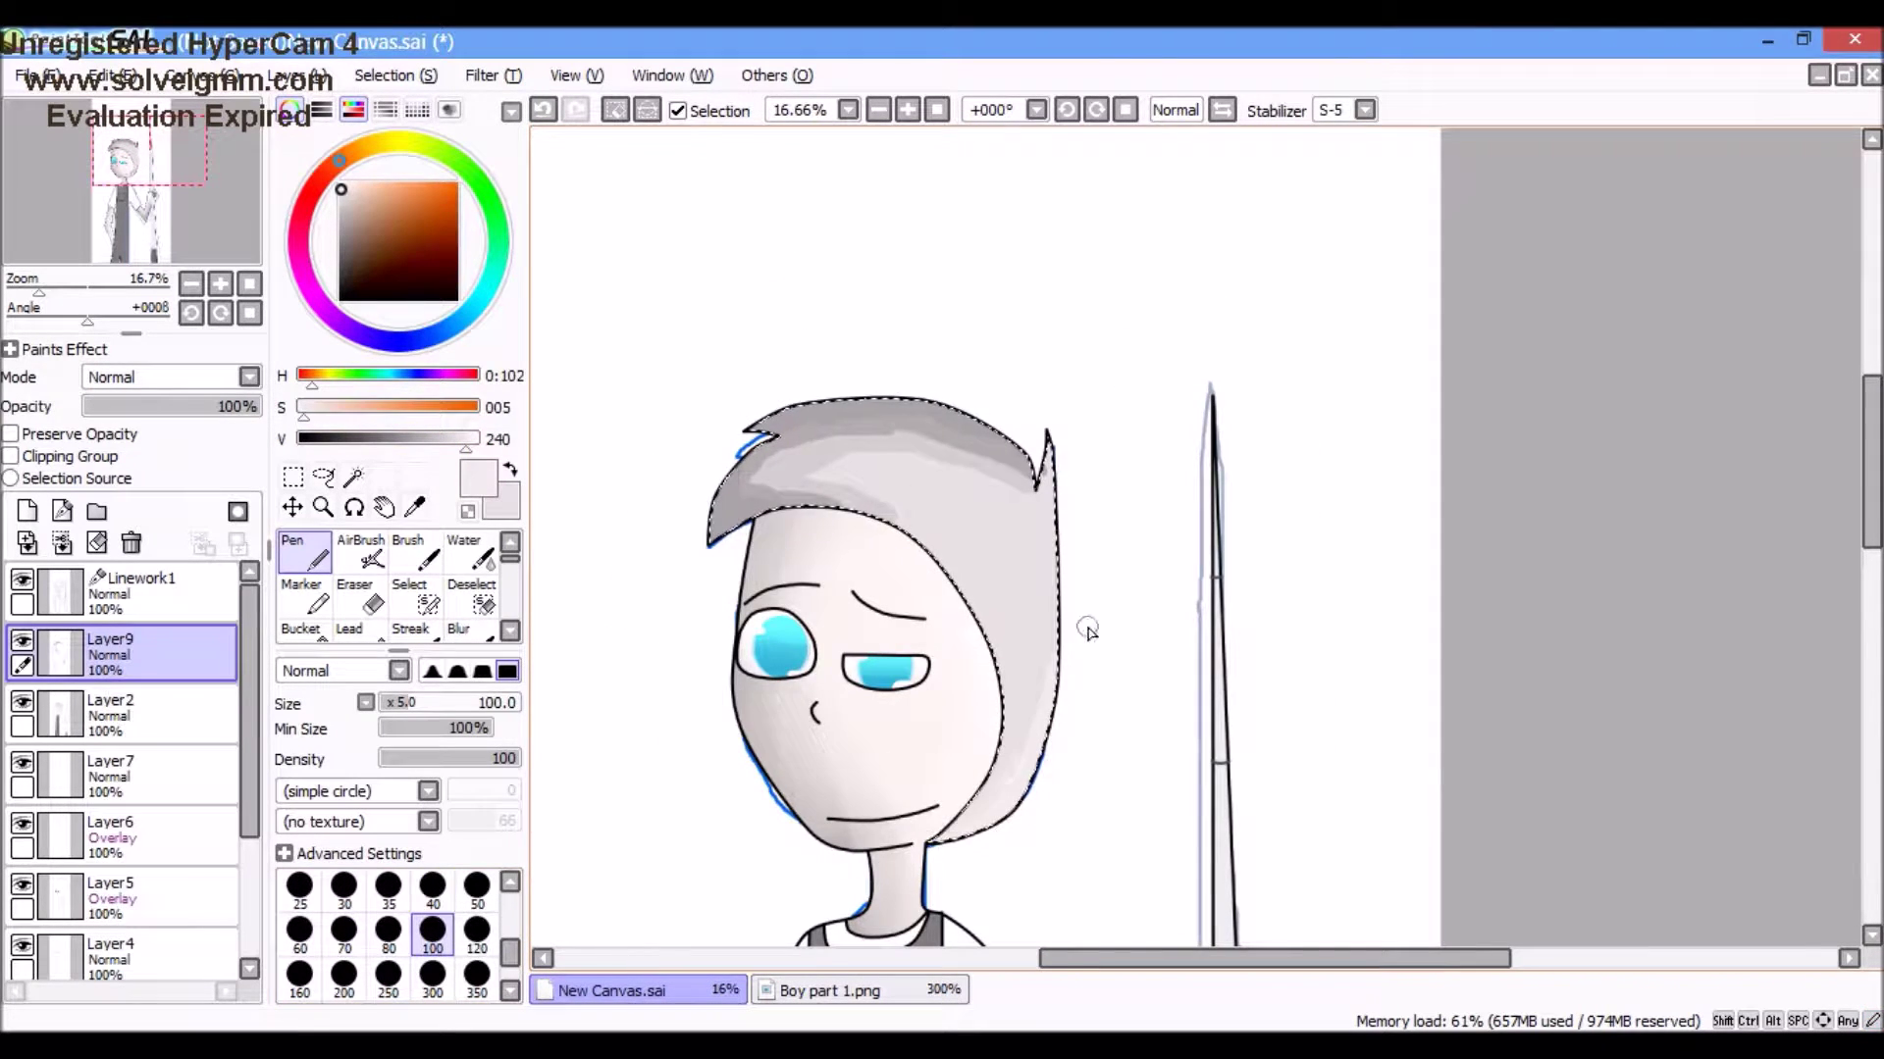
scroll(1087, 629, up, 2)
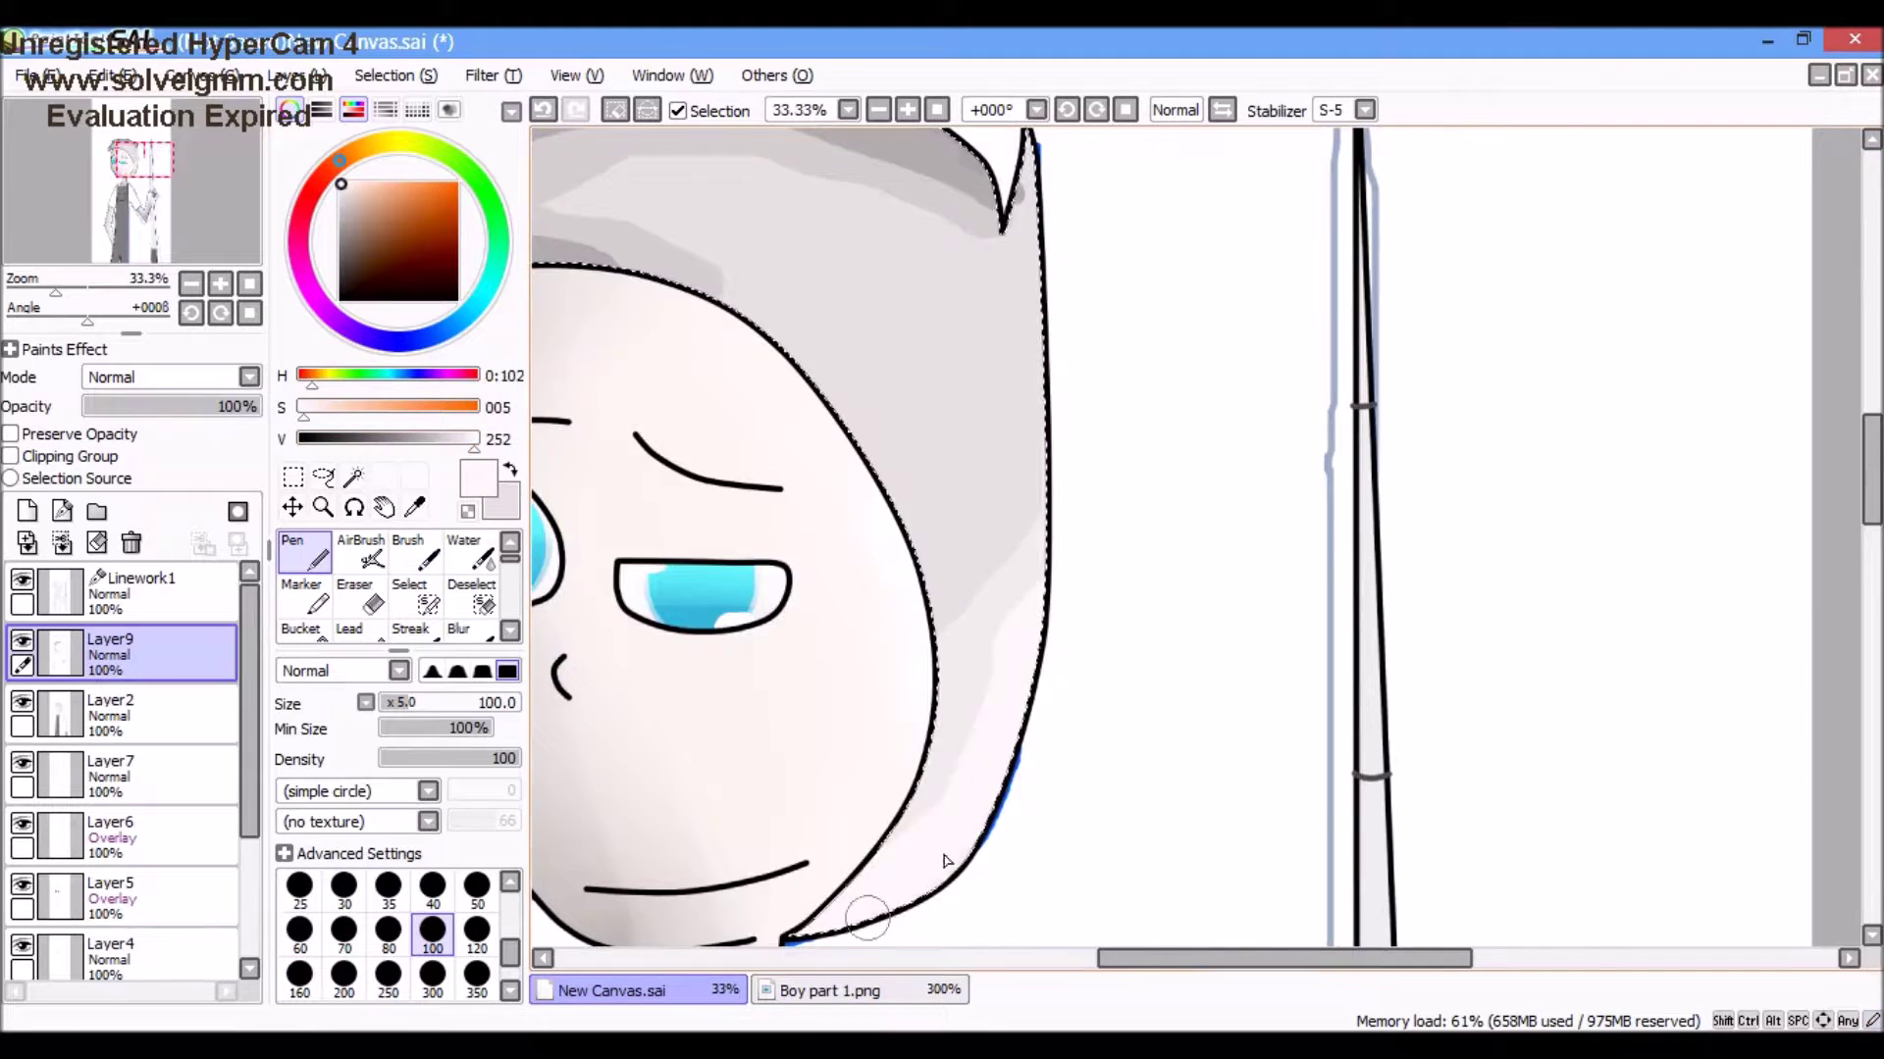
scroll(868, 929, up, 3)
scroll(953, 721, down, 3)
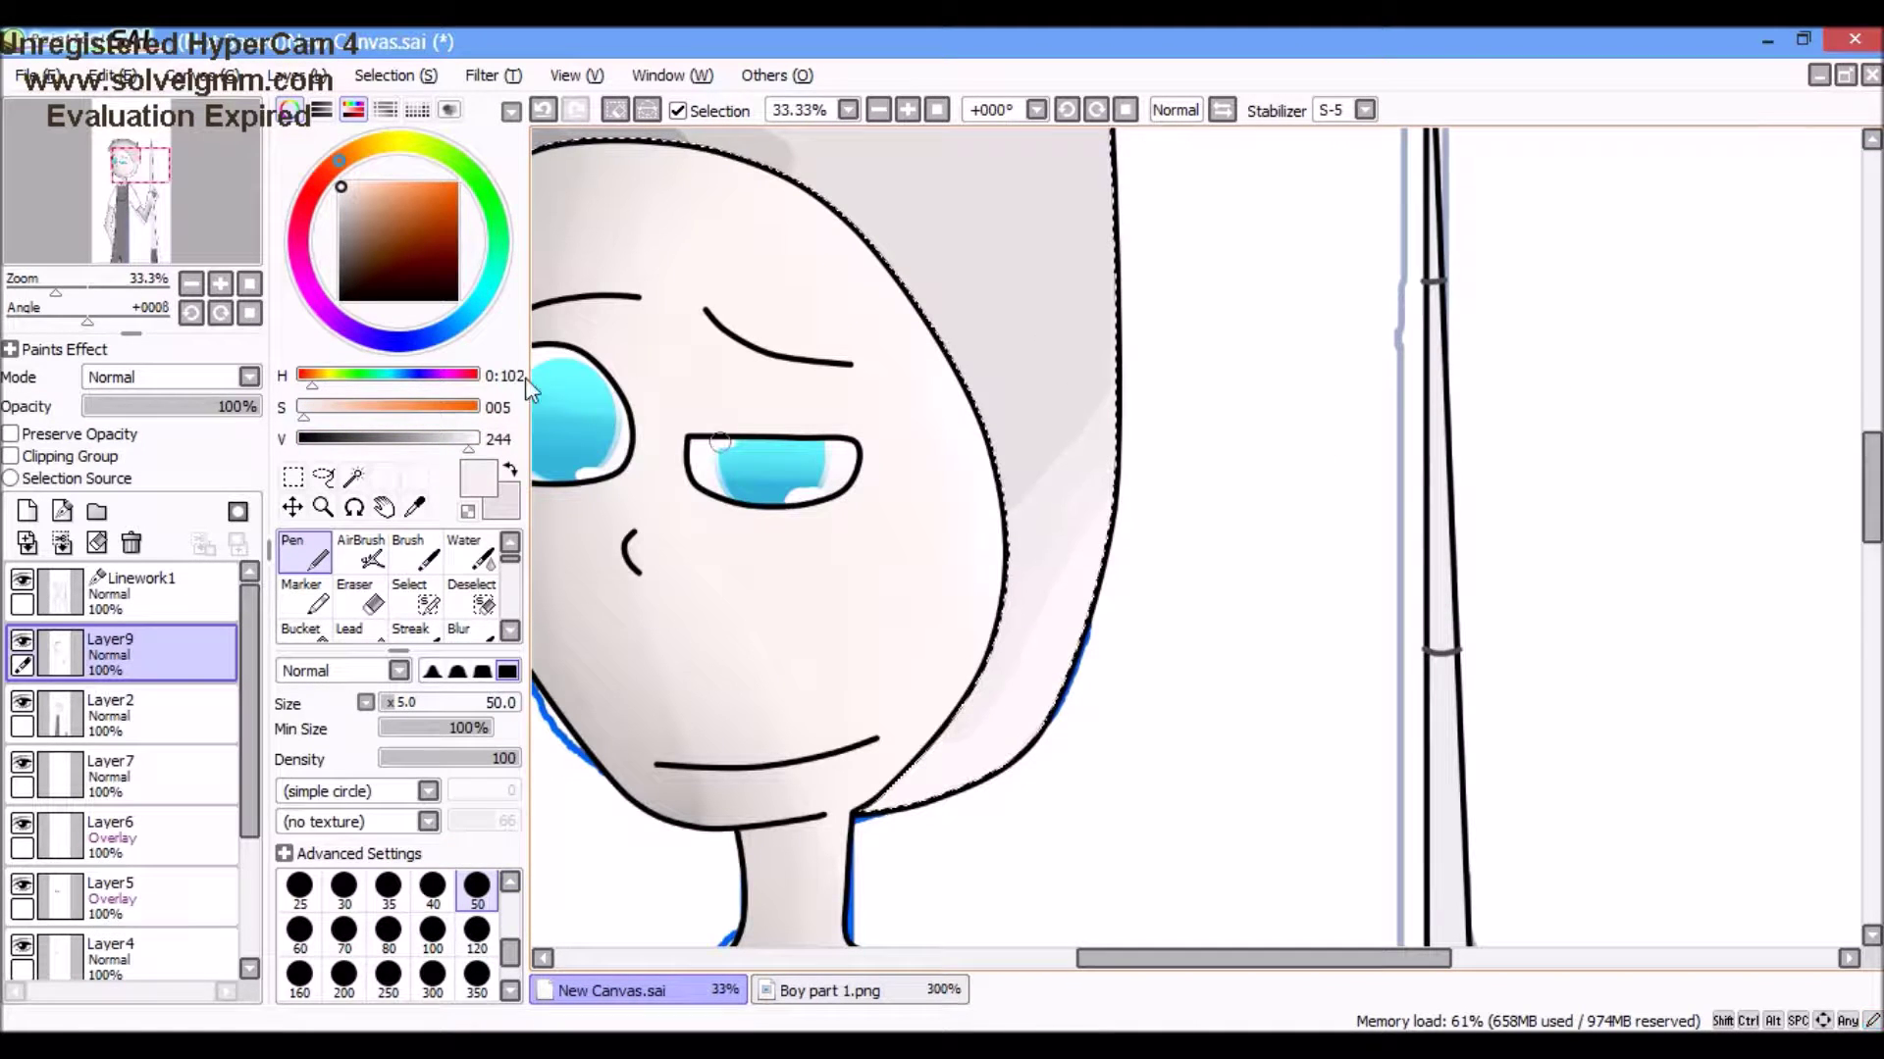
Step: Blend all the shading bands on the hair with the Blur tool at size 195
key(b)
scroll(932, 491, up, 3)
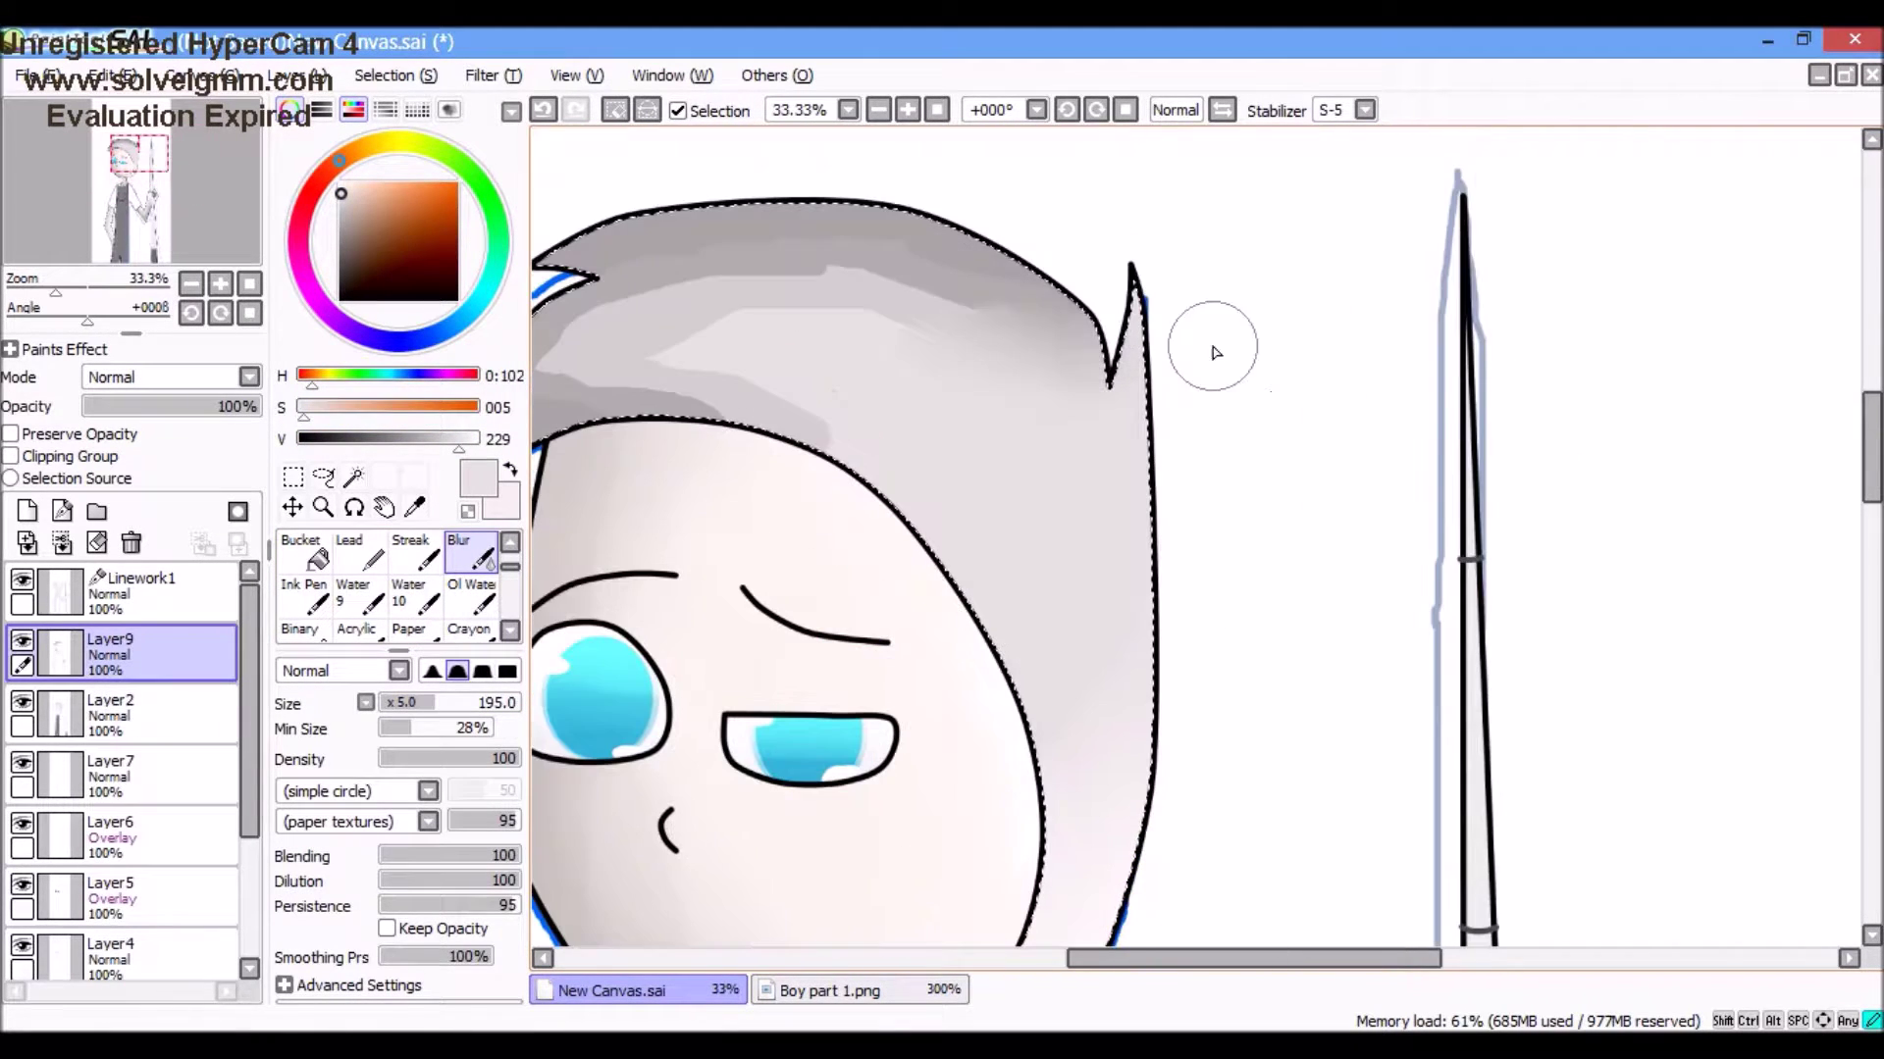
scroll(883, 412, down, 3)
scroll(755, 338, up, 3)
Step: Add a new layer above Layer9 and paint black strands over the hair with the Streak brush at size 500
click(27, 511)
click(511, 493)
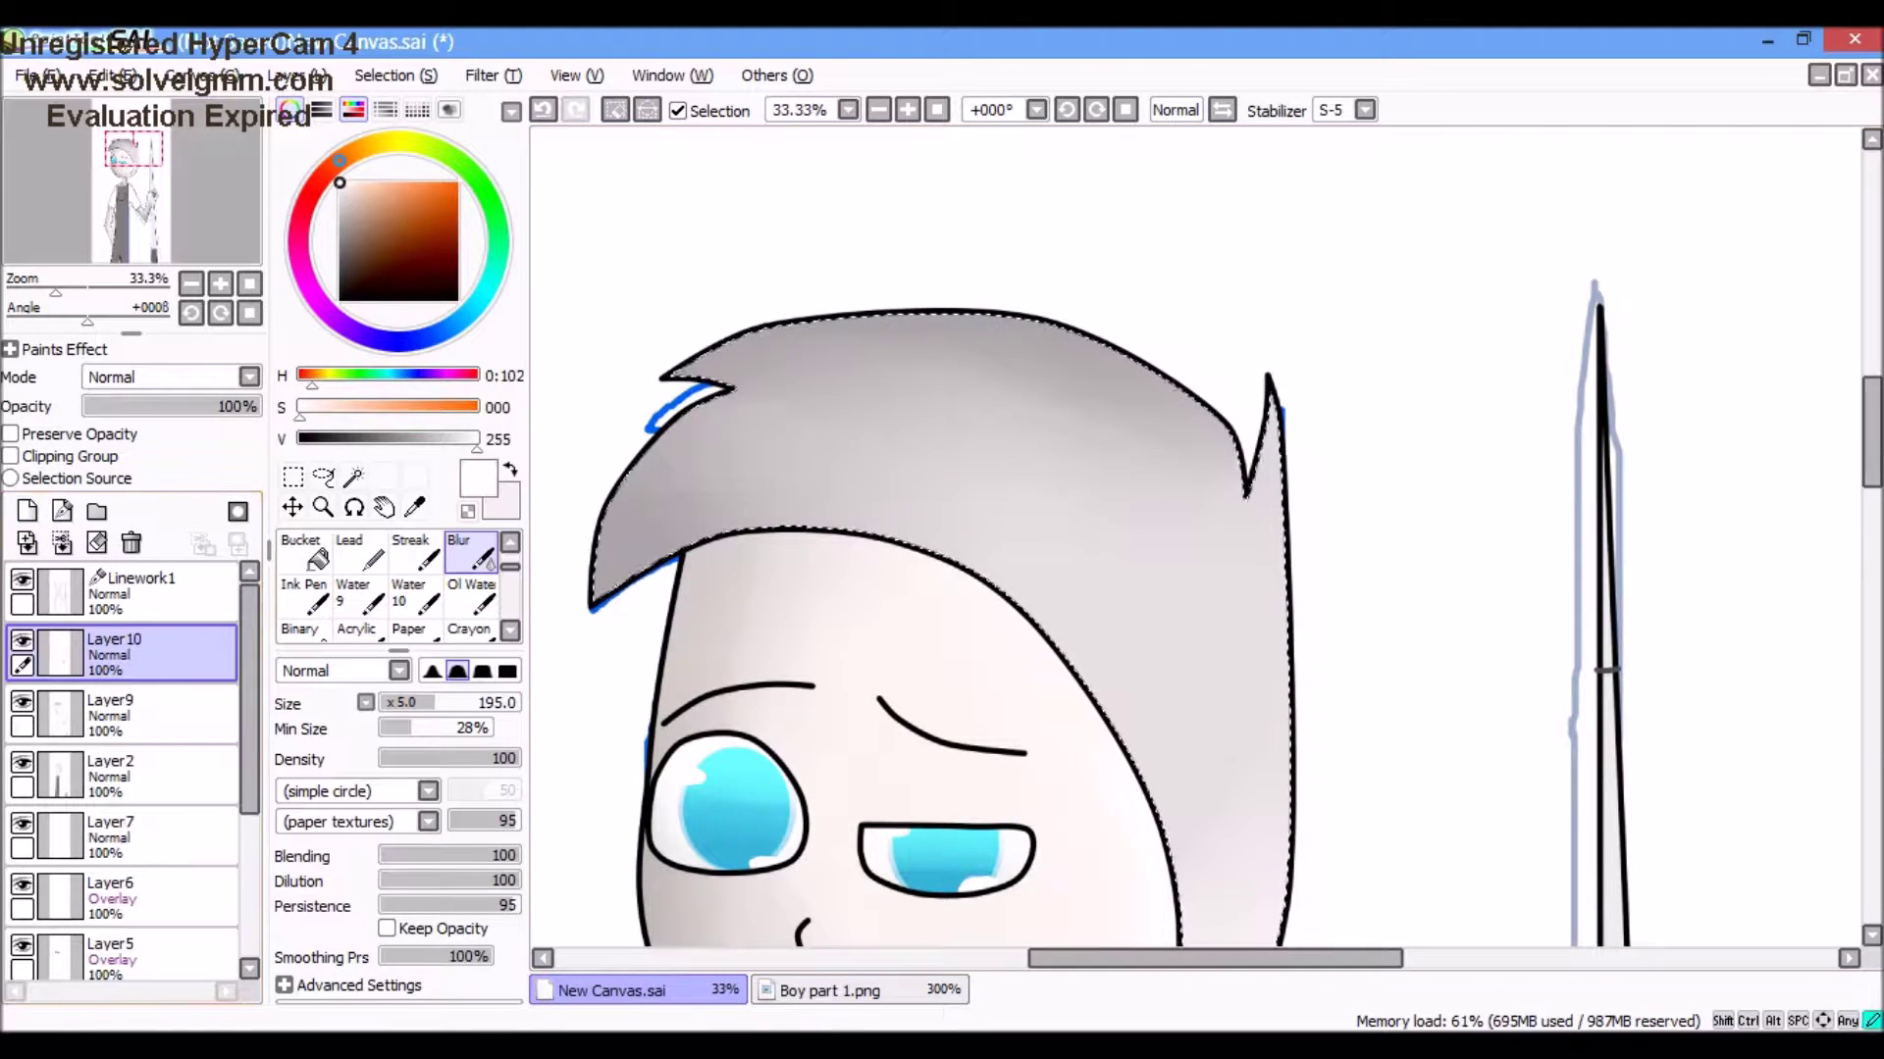
scroll(469, 612, up, 3)
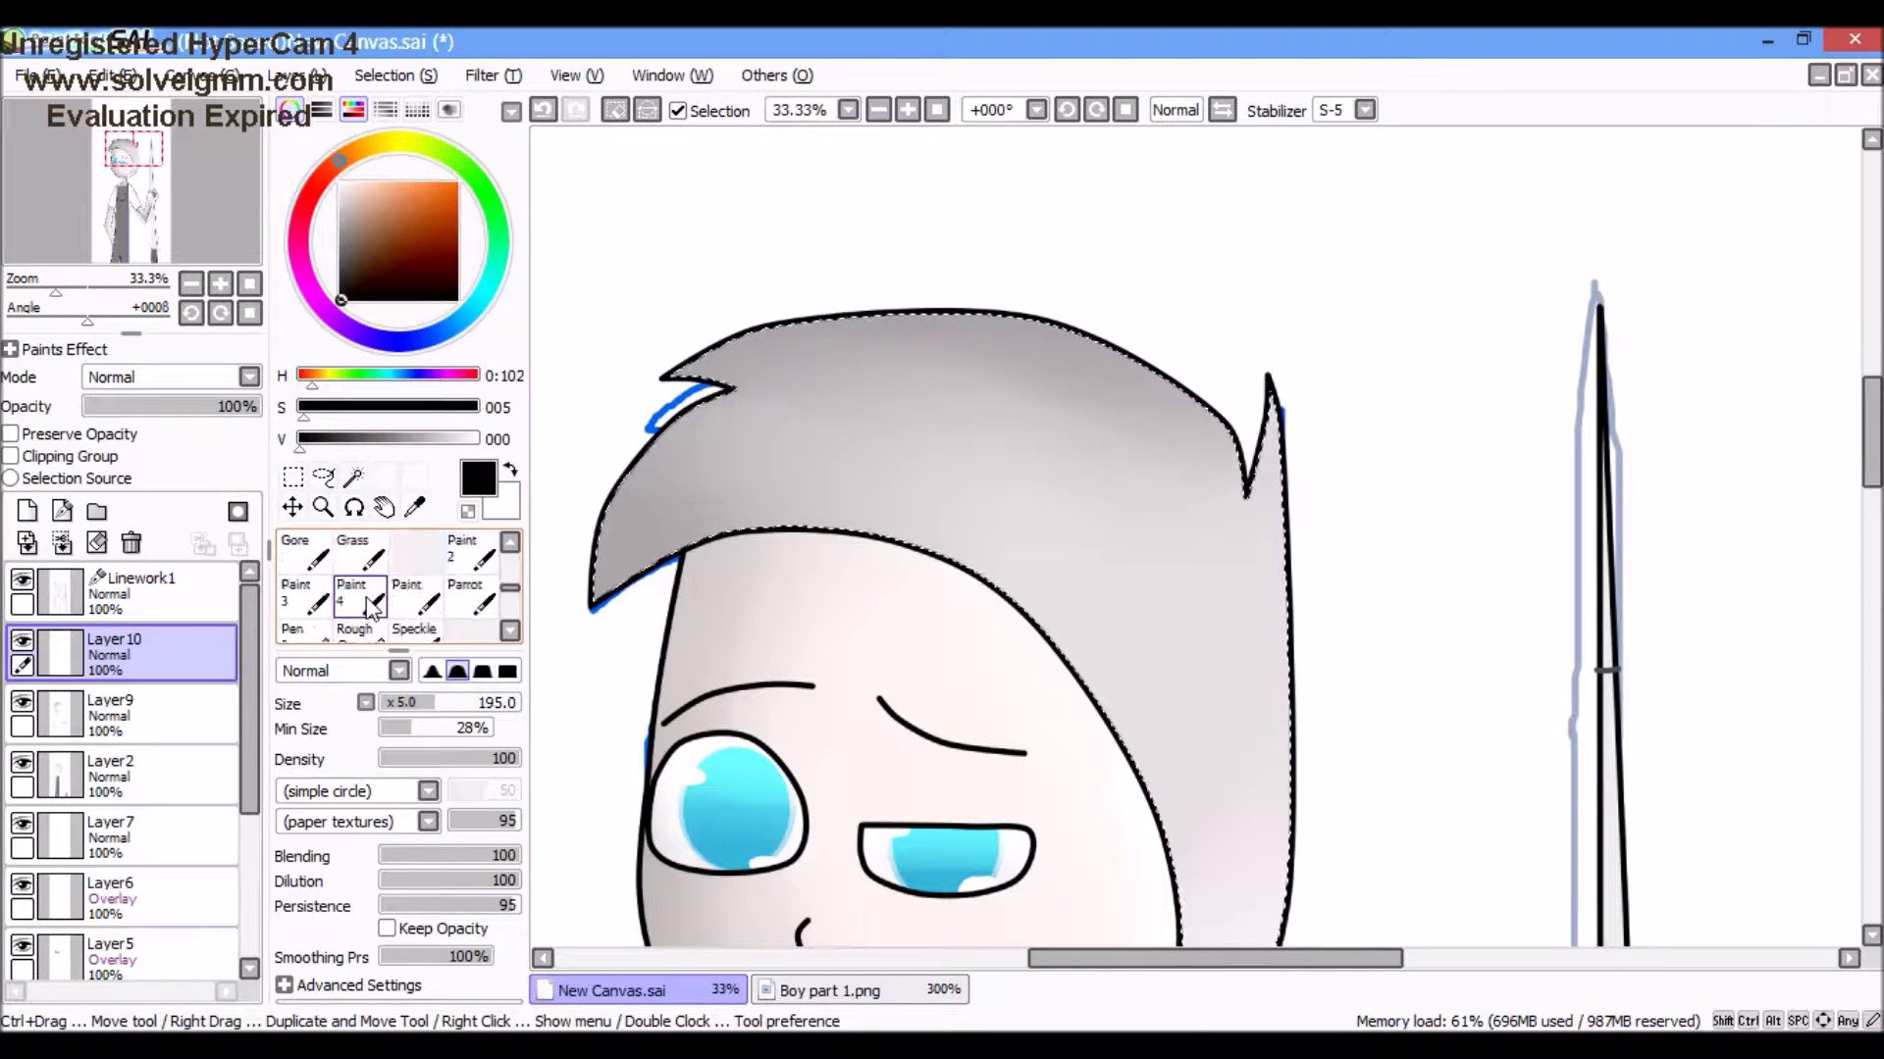
click(410, 596)
scroll(983, 418, down, 1)
scroll(984, 418, down, 1)
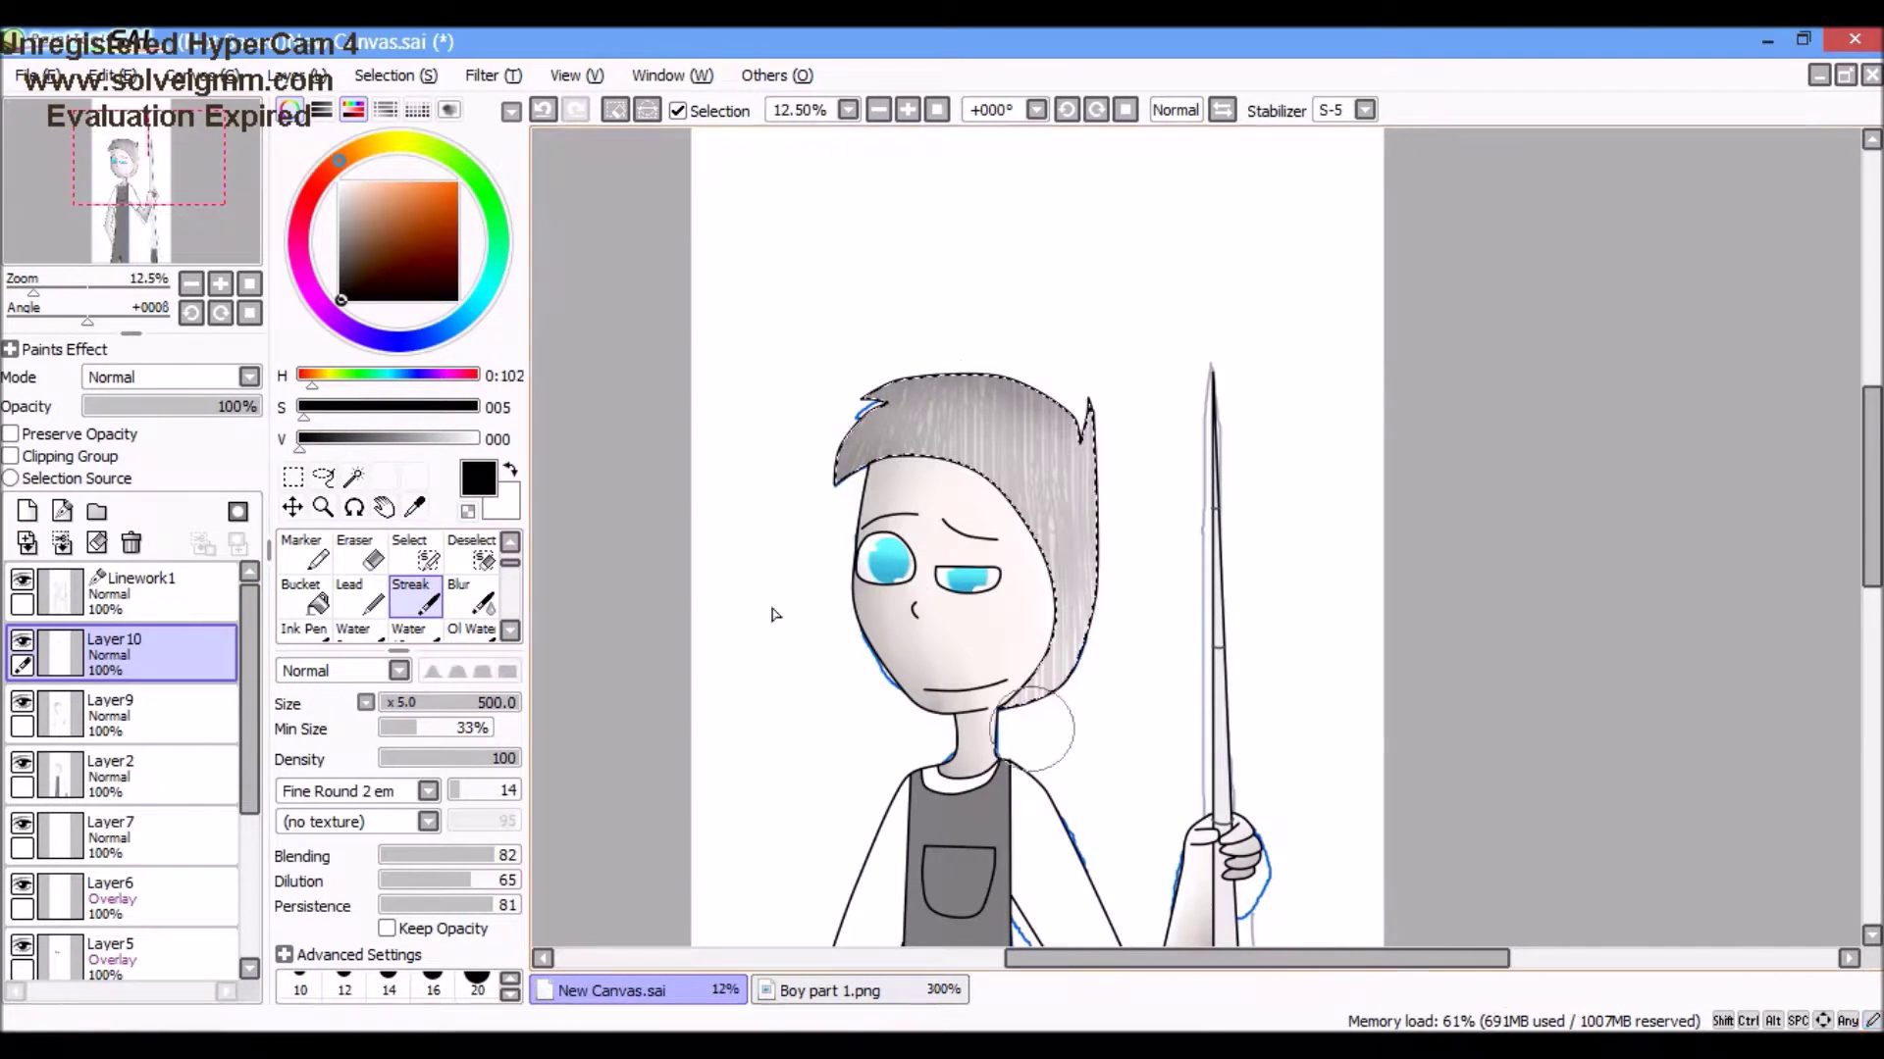
Step: Set the hair streak layer's blending mode to Lumi & Shade and its opacity to 30%
click(250, 377)
click(333, 510)
scroll(960, 316, up, 3)
scroll(757, 328, down, 1)
click(545, 108)
click(576, 108)
scroll(554, 176, down, 1)
click(98, 669)
click(250, 377)
click(147, 507)
click(250, 377)
click(147, 529)
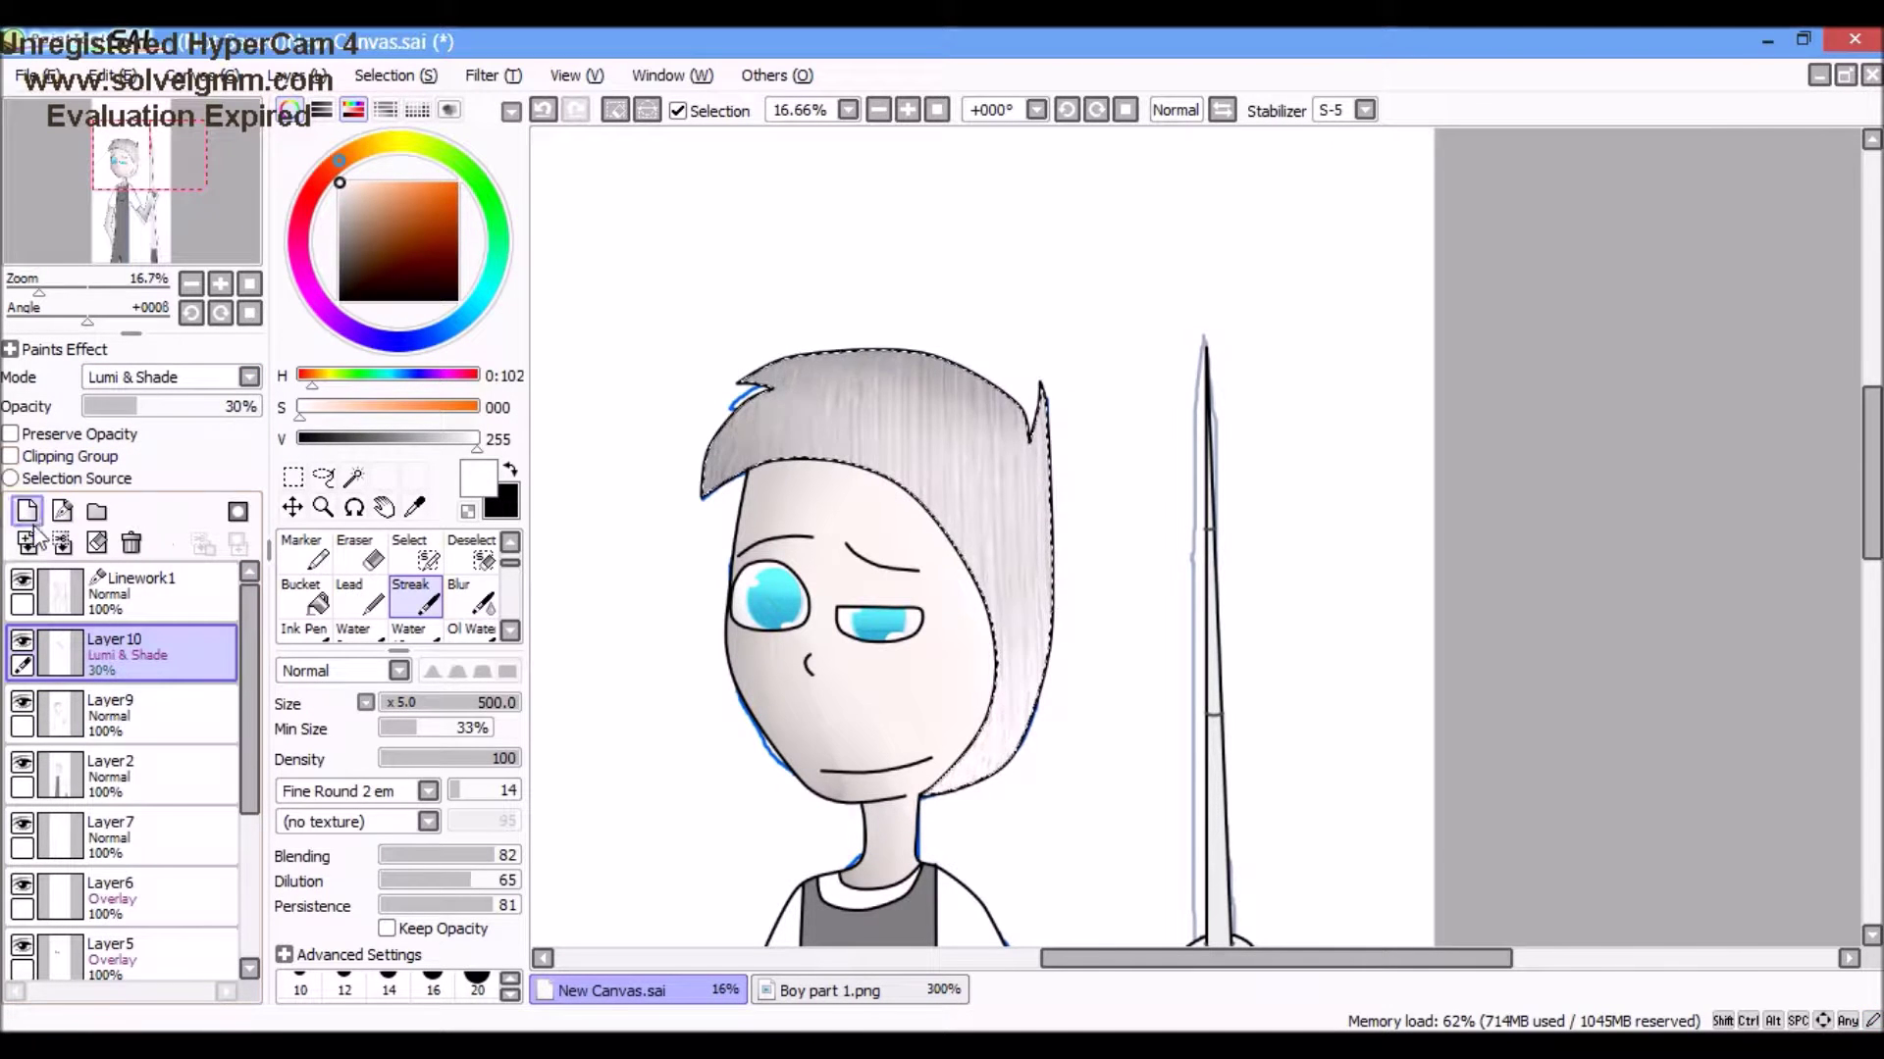
Step: Add another layer and paint a horizontal white band across the hair with the size 250 Pen
click(29, 520)
key(n)
scroll(713, 458, up, 1)
drag(855, 493, 1192, 481)
scroll(388, 972, down, 1)
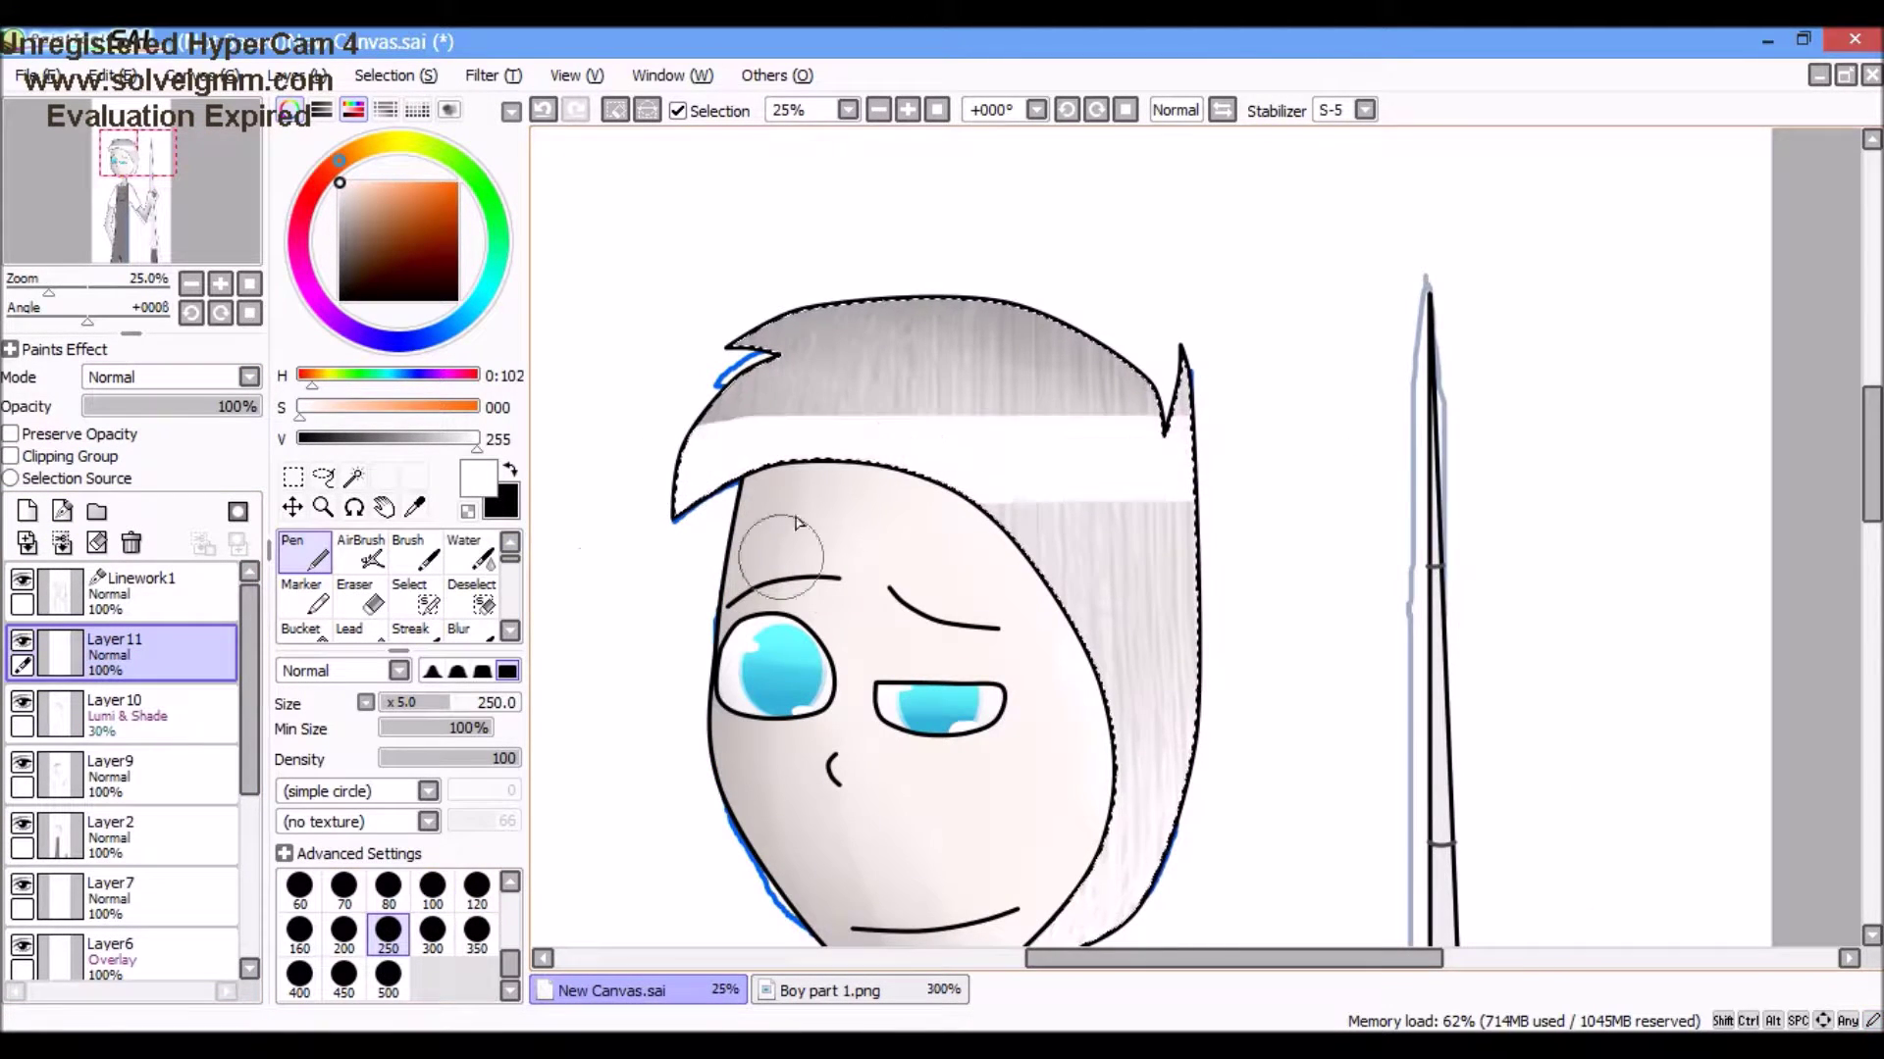
Step: Soften the white band across the hair into a shine with the Blur tool at size 195
scroll(797, 523, down, 5)
scroll(958, 370, up, 1)
key(b)
scroll(1051, 438, up, 4)
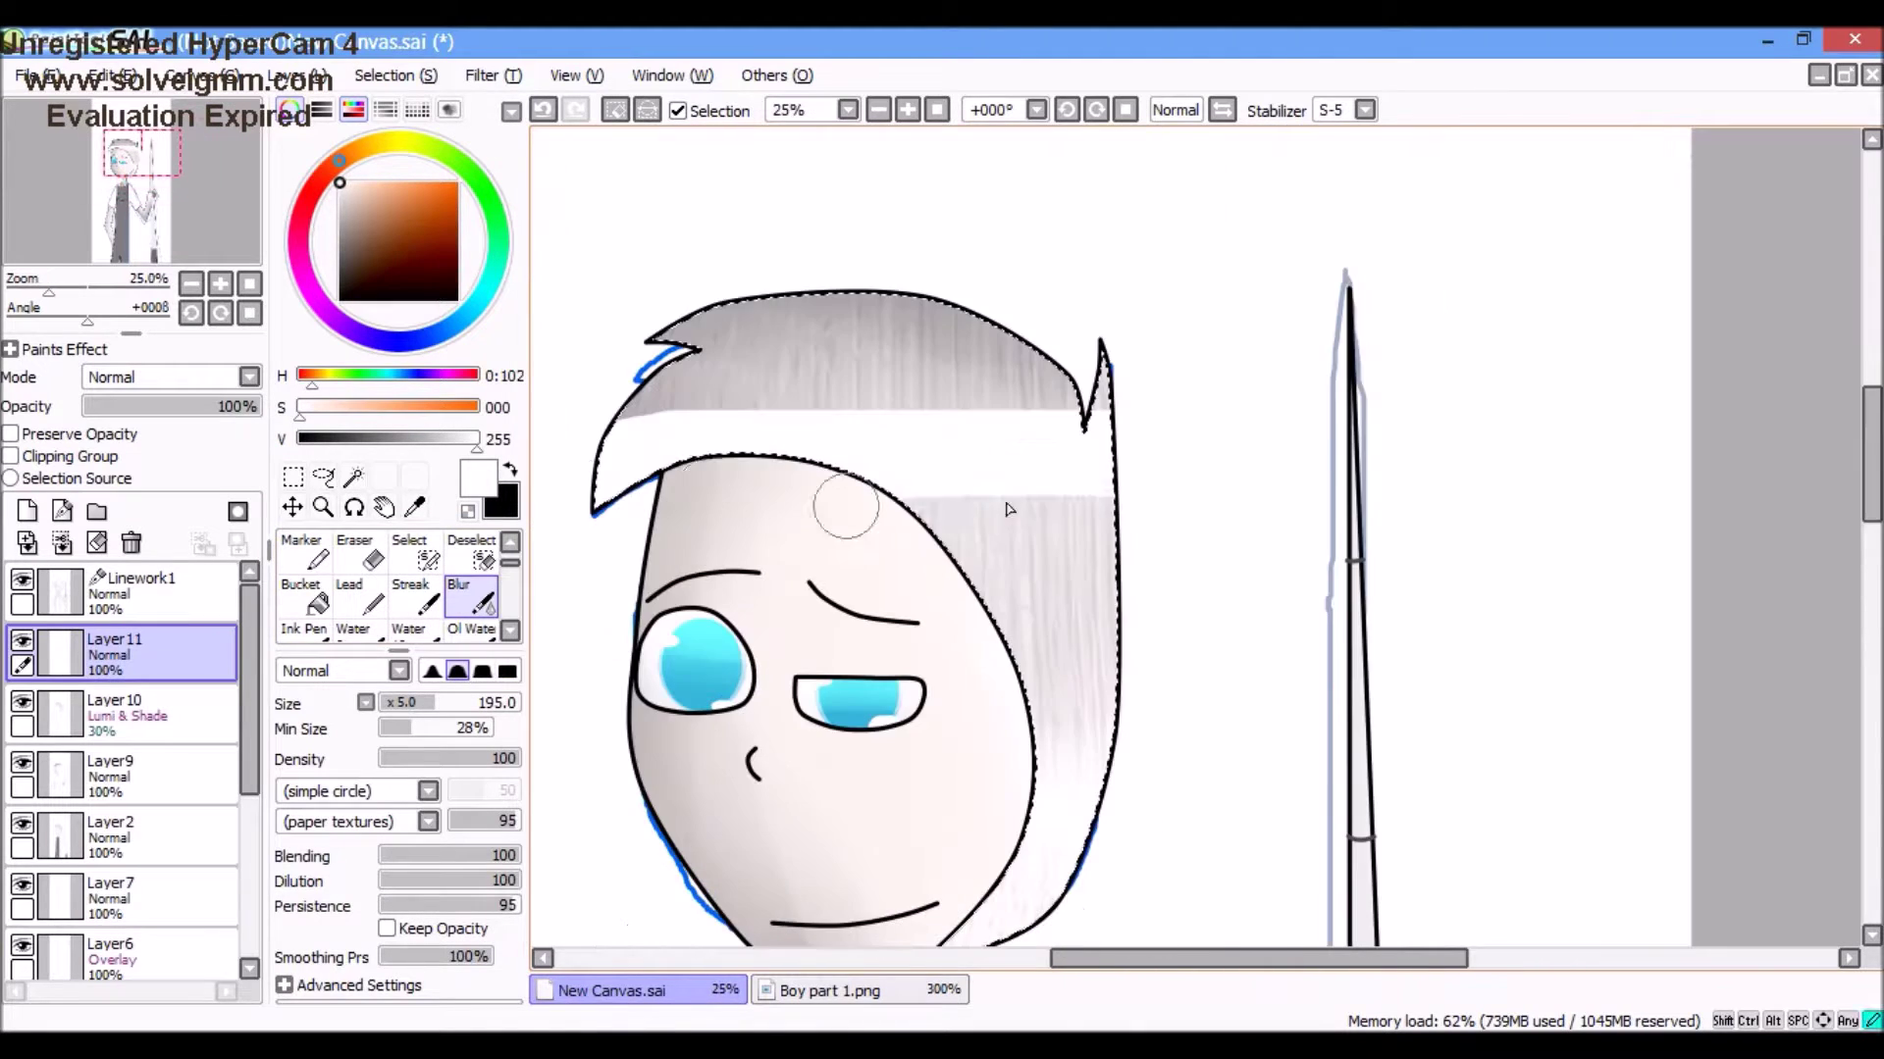
scroll(1229, 412, down, 2)
click(292, 508)
scroll(981, 589, up, 1)
Step: Select the overalls and pocket with the Magic Wand and paint a darker vertical band on Layer9 with the size 250 Pen
click(60, 589)
click(353, 477)
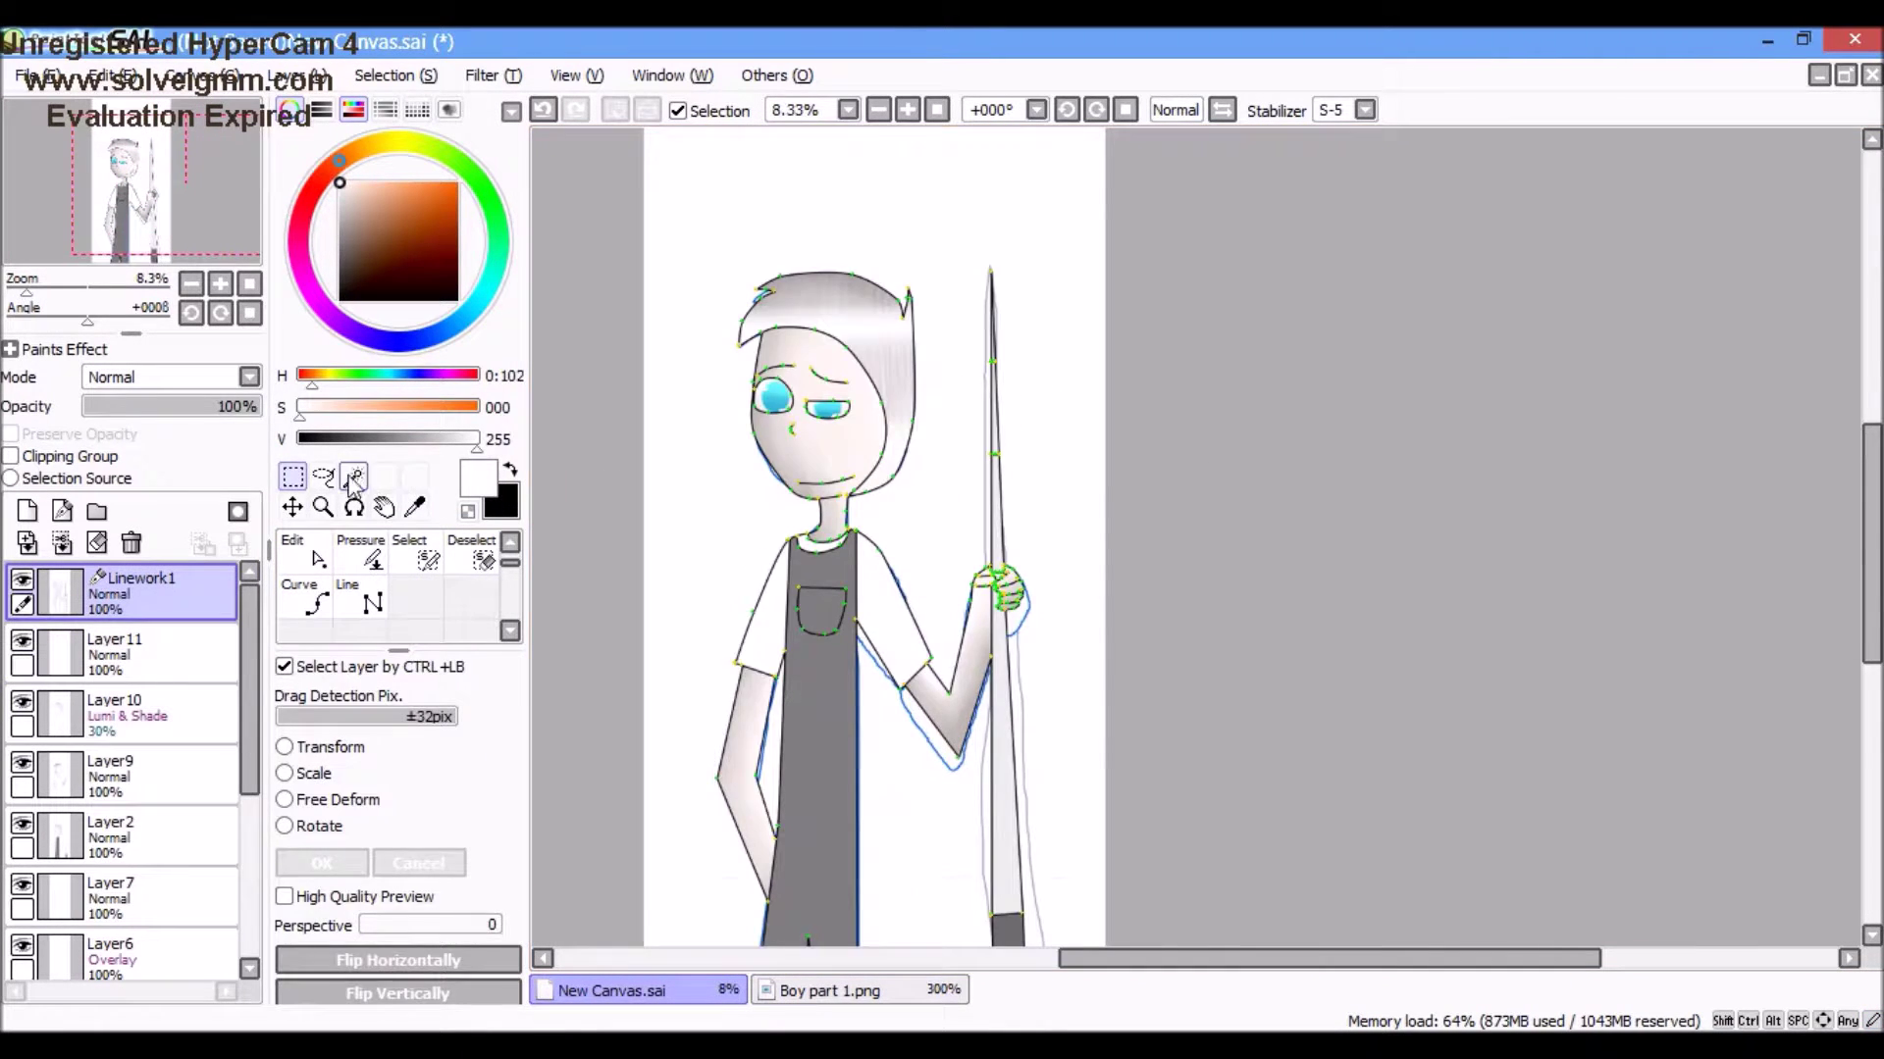
scroll(805, 687, up, 1)
click(805, 746)
click(414, 507)
click(804, 687)
click(108, 708)
click(108, 771)
click(305, 552)
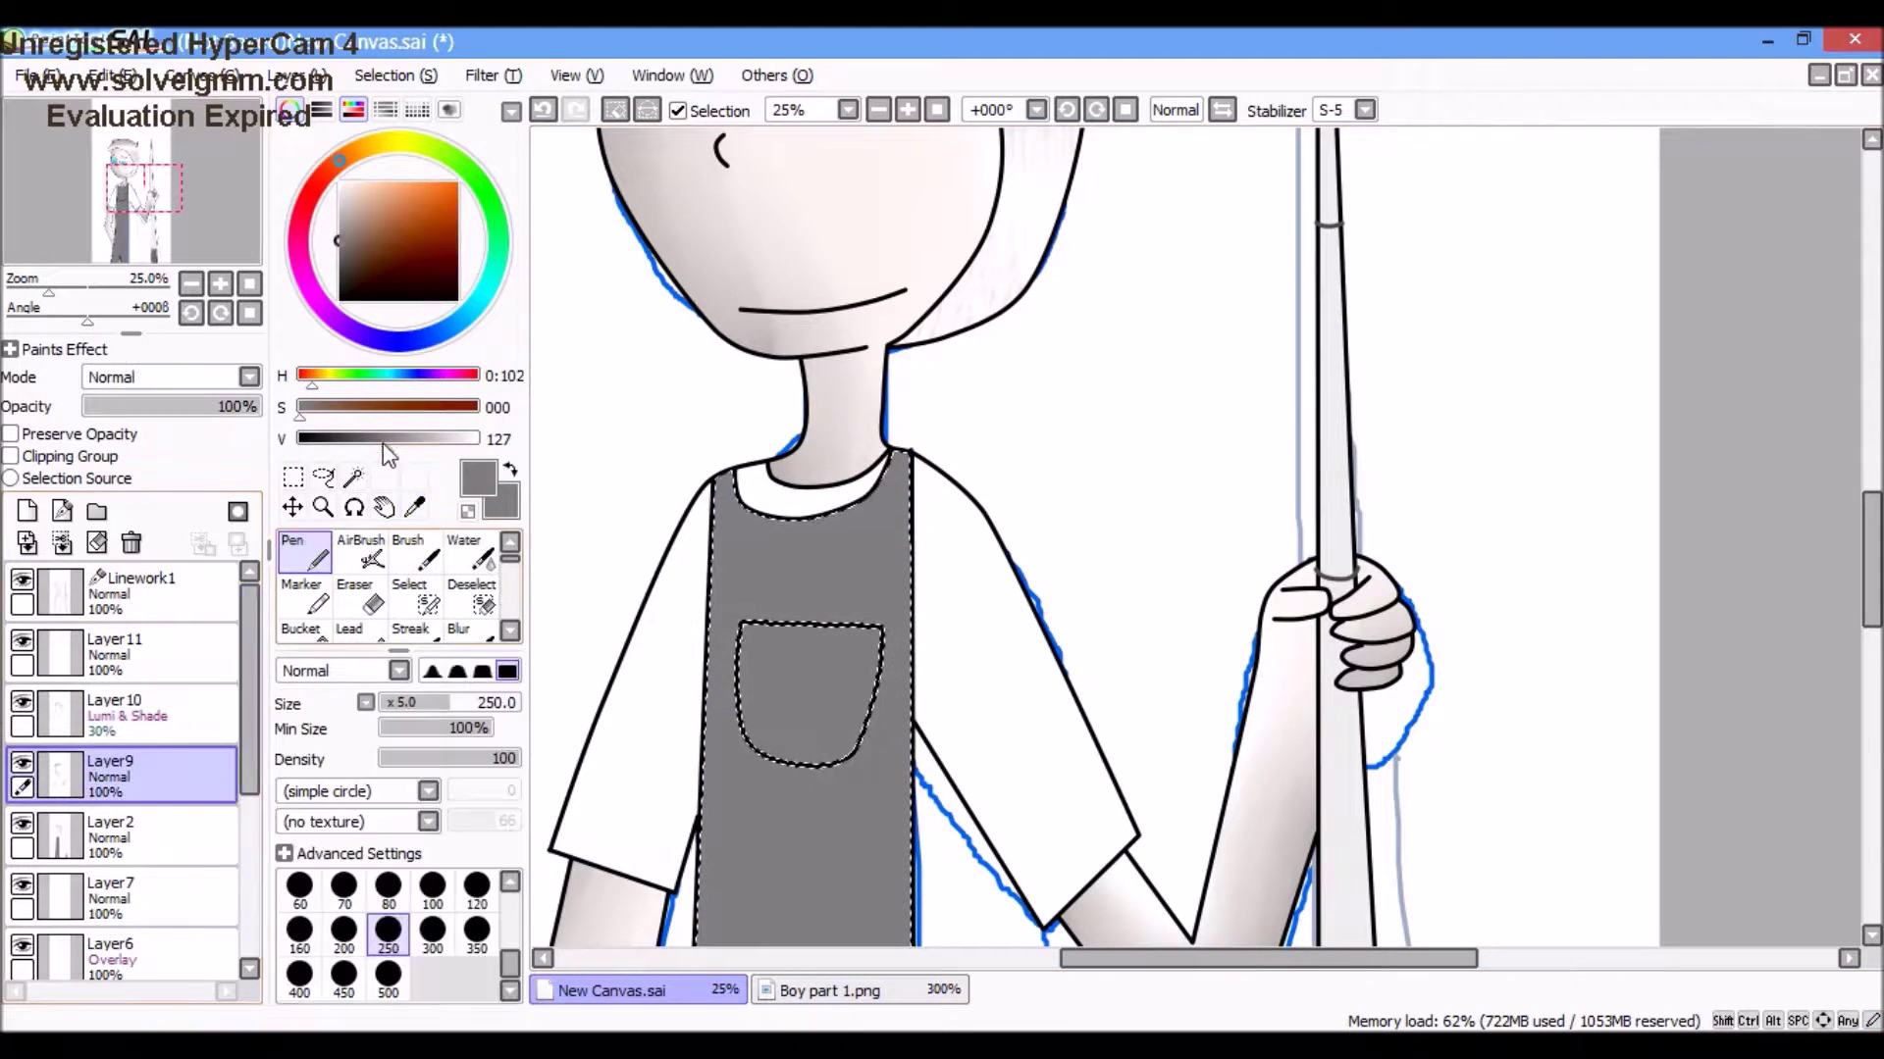
scroll(785, 687, down, 1)
drag(770, 491, 753, 902)
Step: Add a dark band of brightness 58 and lighter bands down the length of the overalls with the size 250 Pen
scroll(757, 631, down, 3)
scroll(756, 631, up, 3)
click(336, 442)
scroll(820, 602, up, 2)
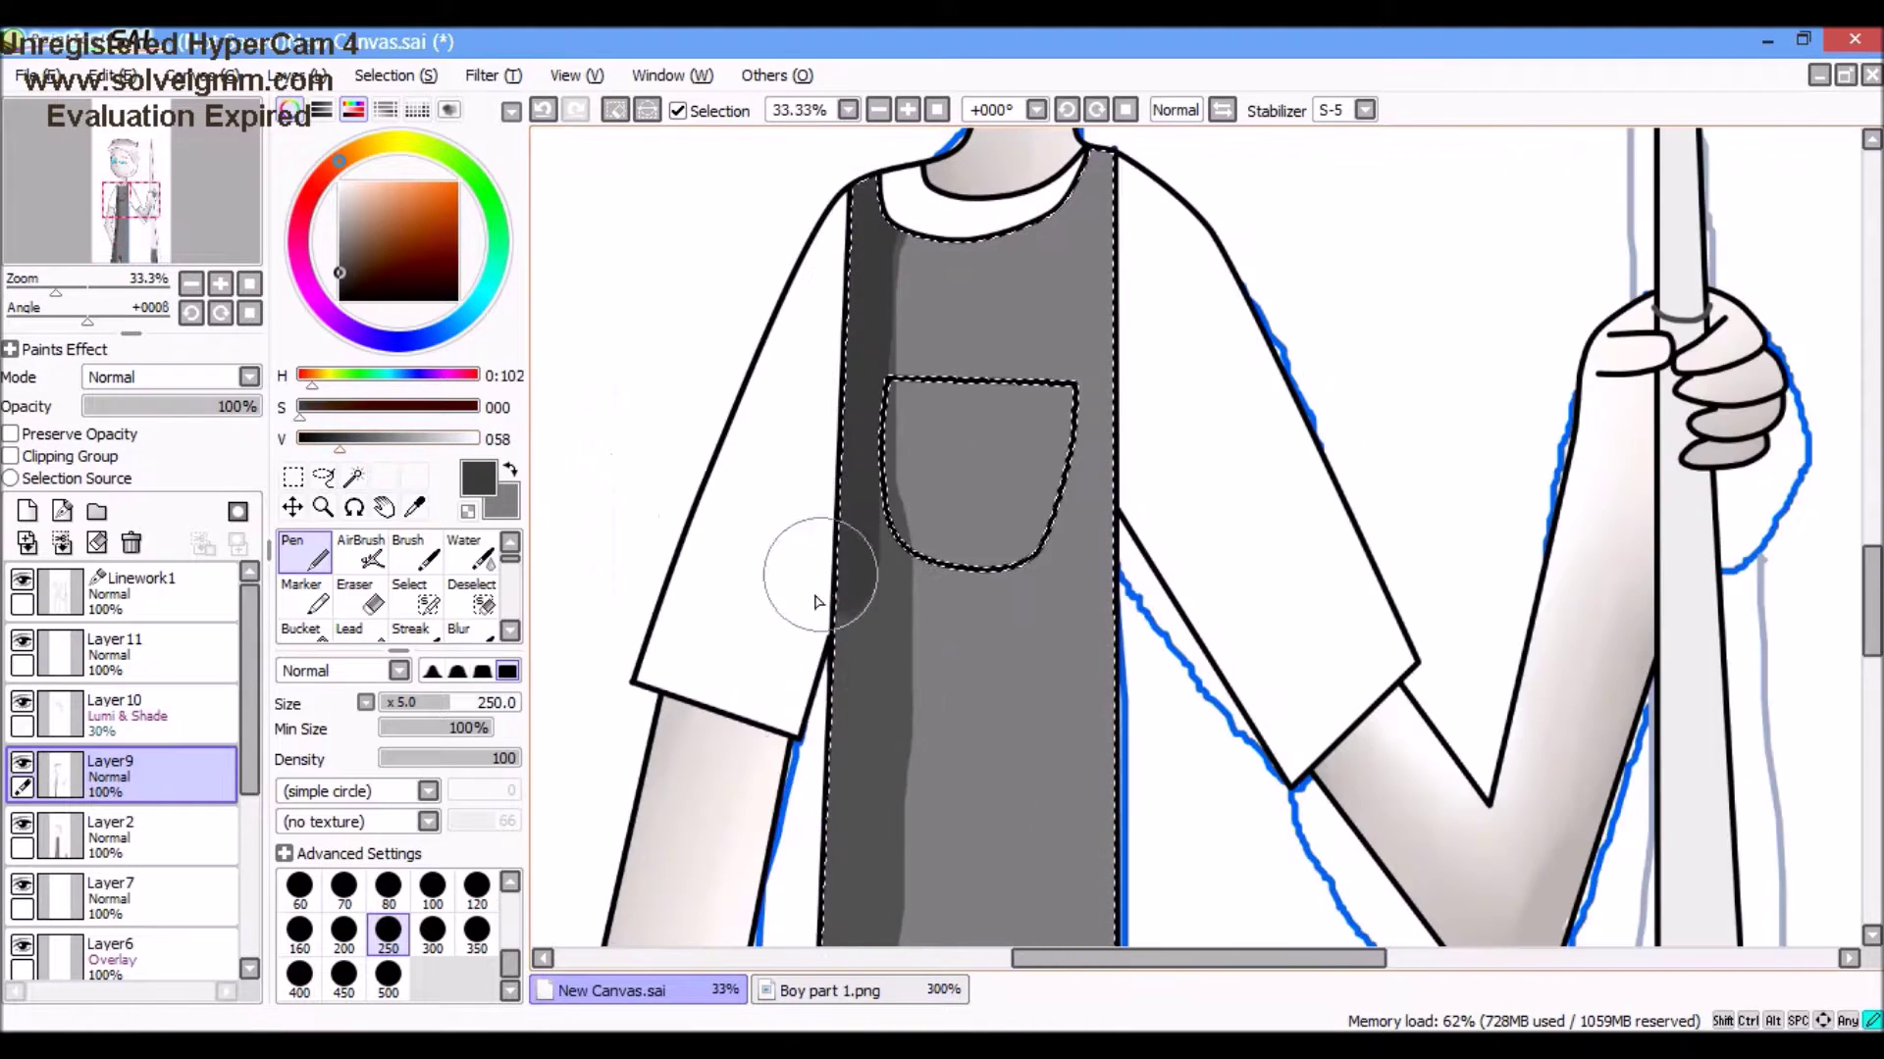
scroll(770, 746, down, 1)
scroll(770, 745, down, 3)
alt+click(946, 598)
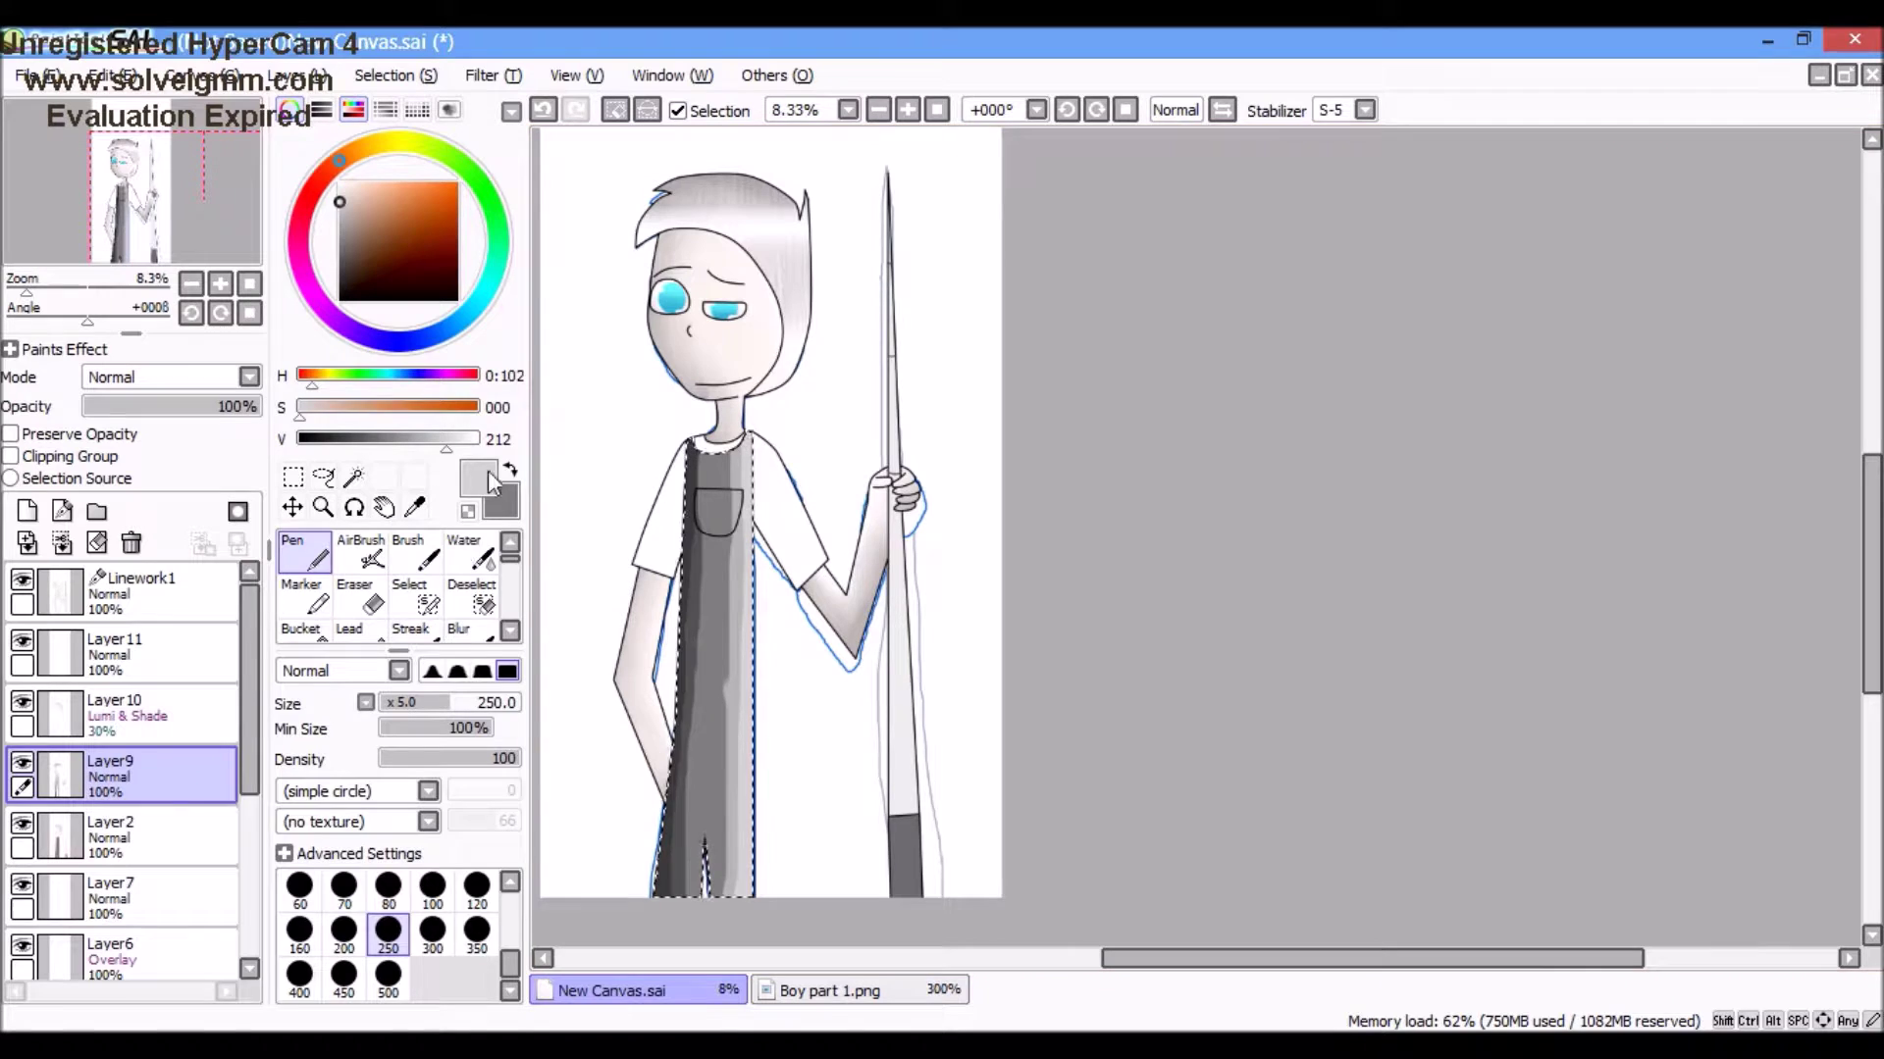
Step: Blend the shading bands on the overalls with the Blur tool at sizes 500 and 235, and clear the selection
key(x)
click(458, 628)
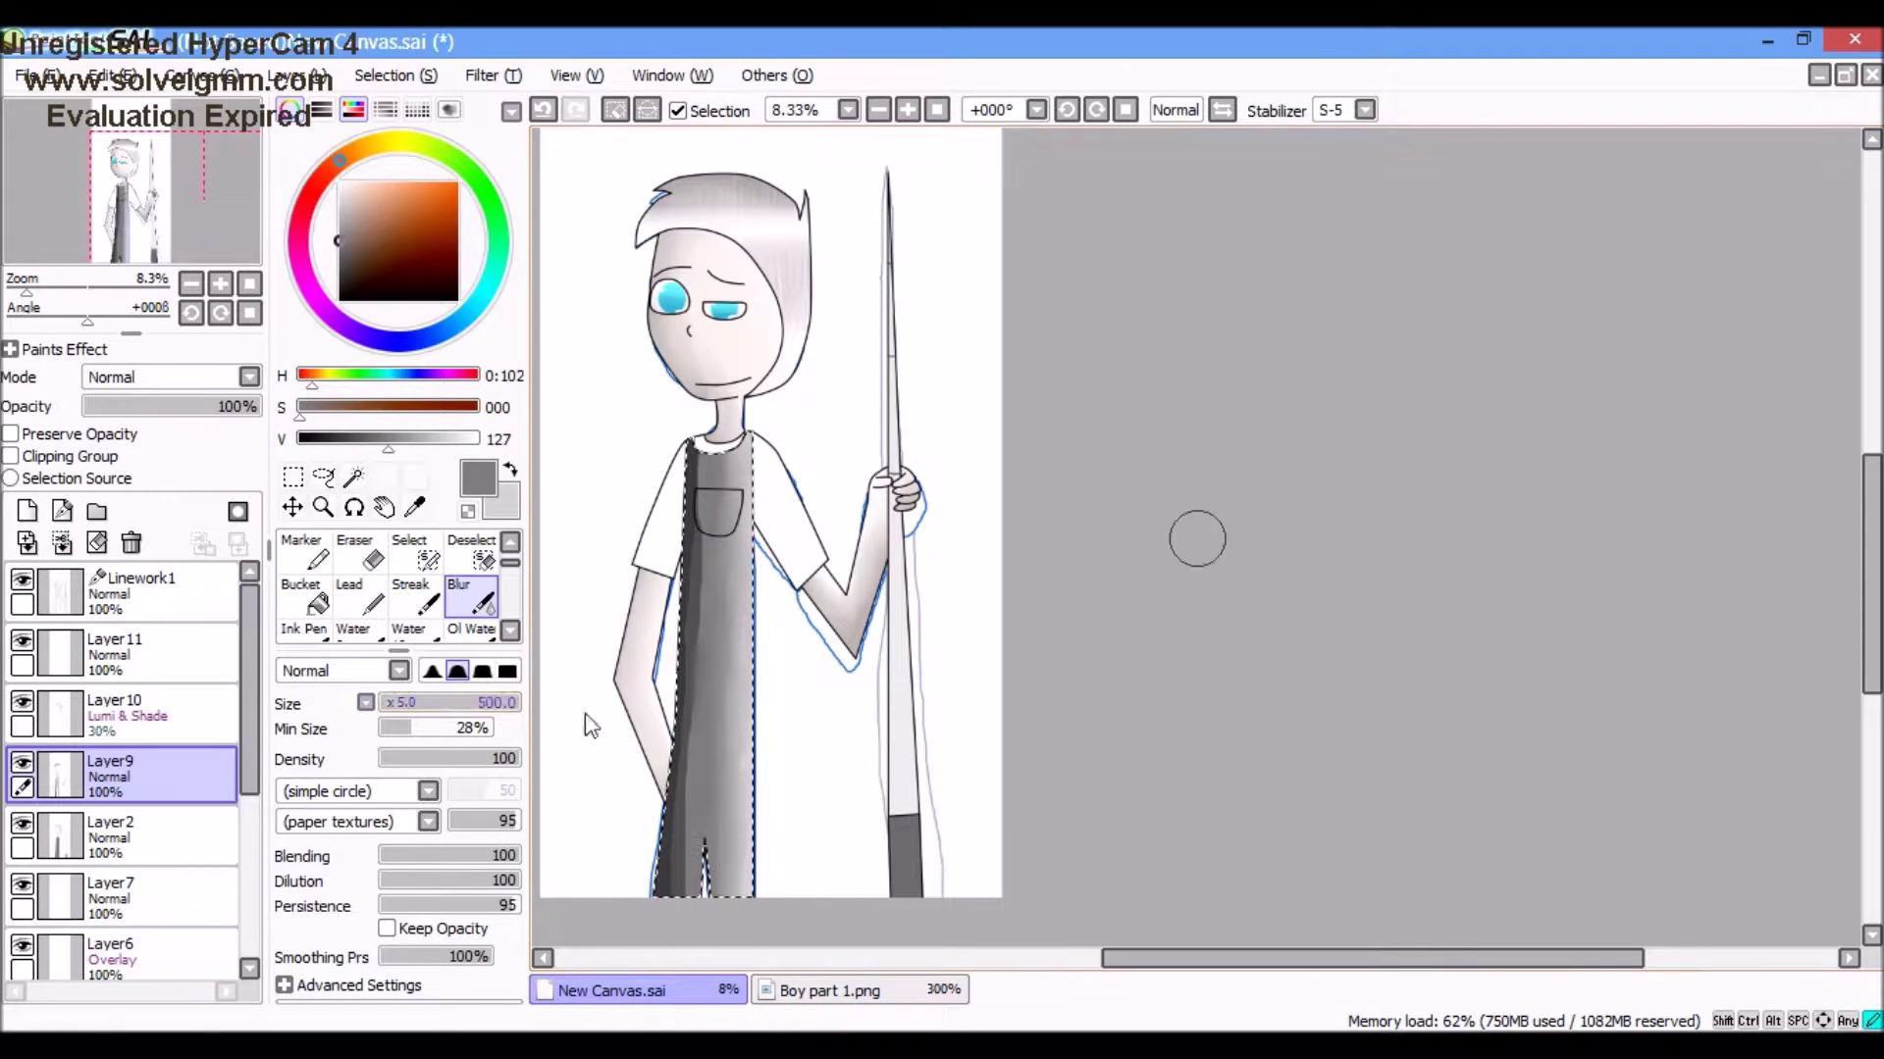
scroll(726, 523, up, 4)
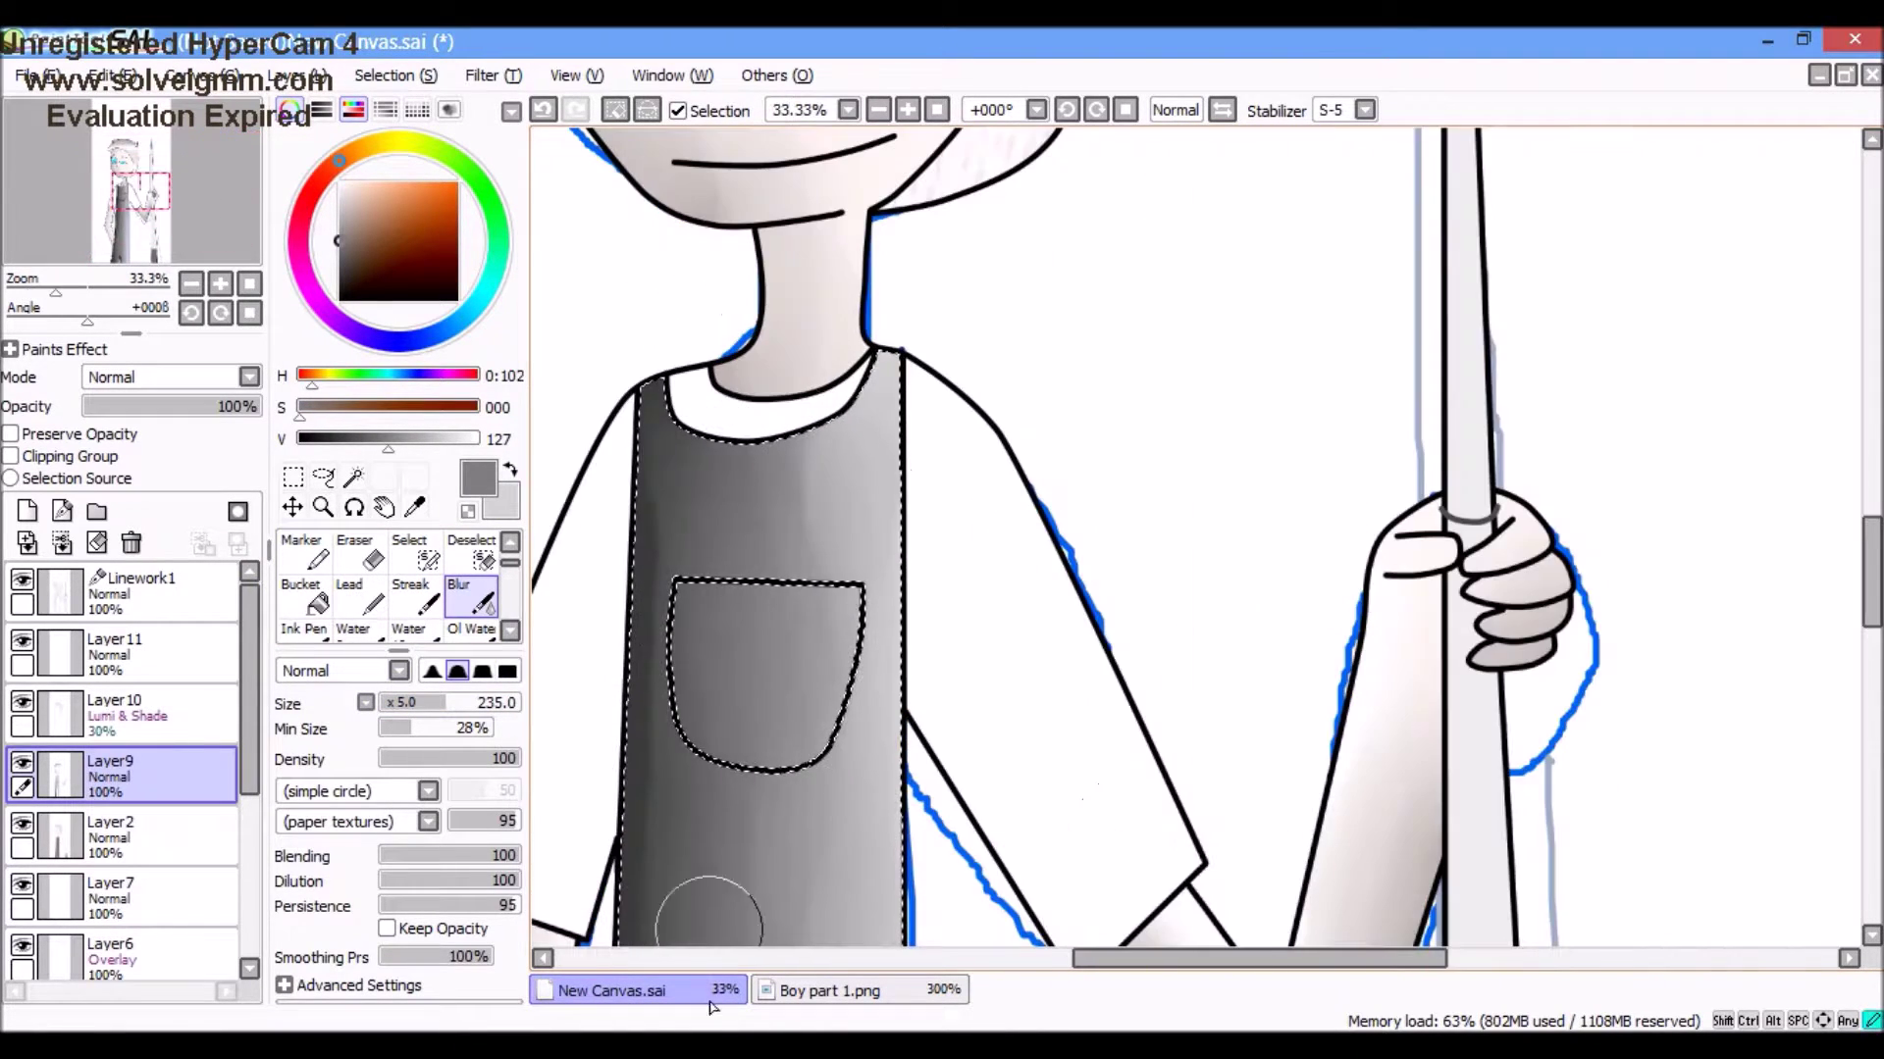
scroll(726, 523, down, 8)
key(ctrl+d)
Step: Select the shirt with the Magic Wand and add a faint tint of saturation 6, brightness 255 on Layer9 with the size 40 Pen
click(353, 477)
click(157, 589)
scroll(726, 523, up, 8)
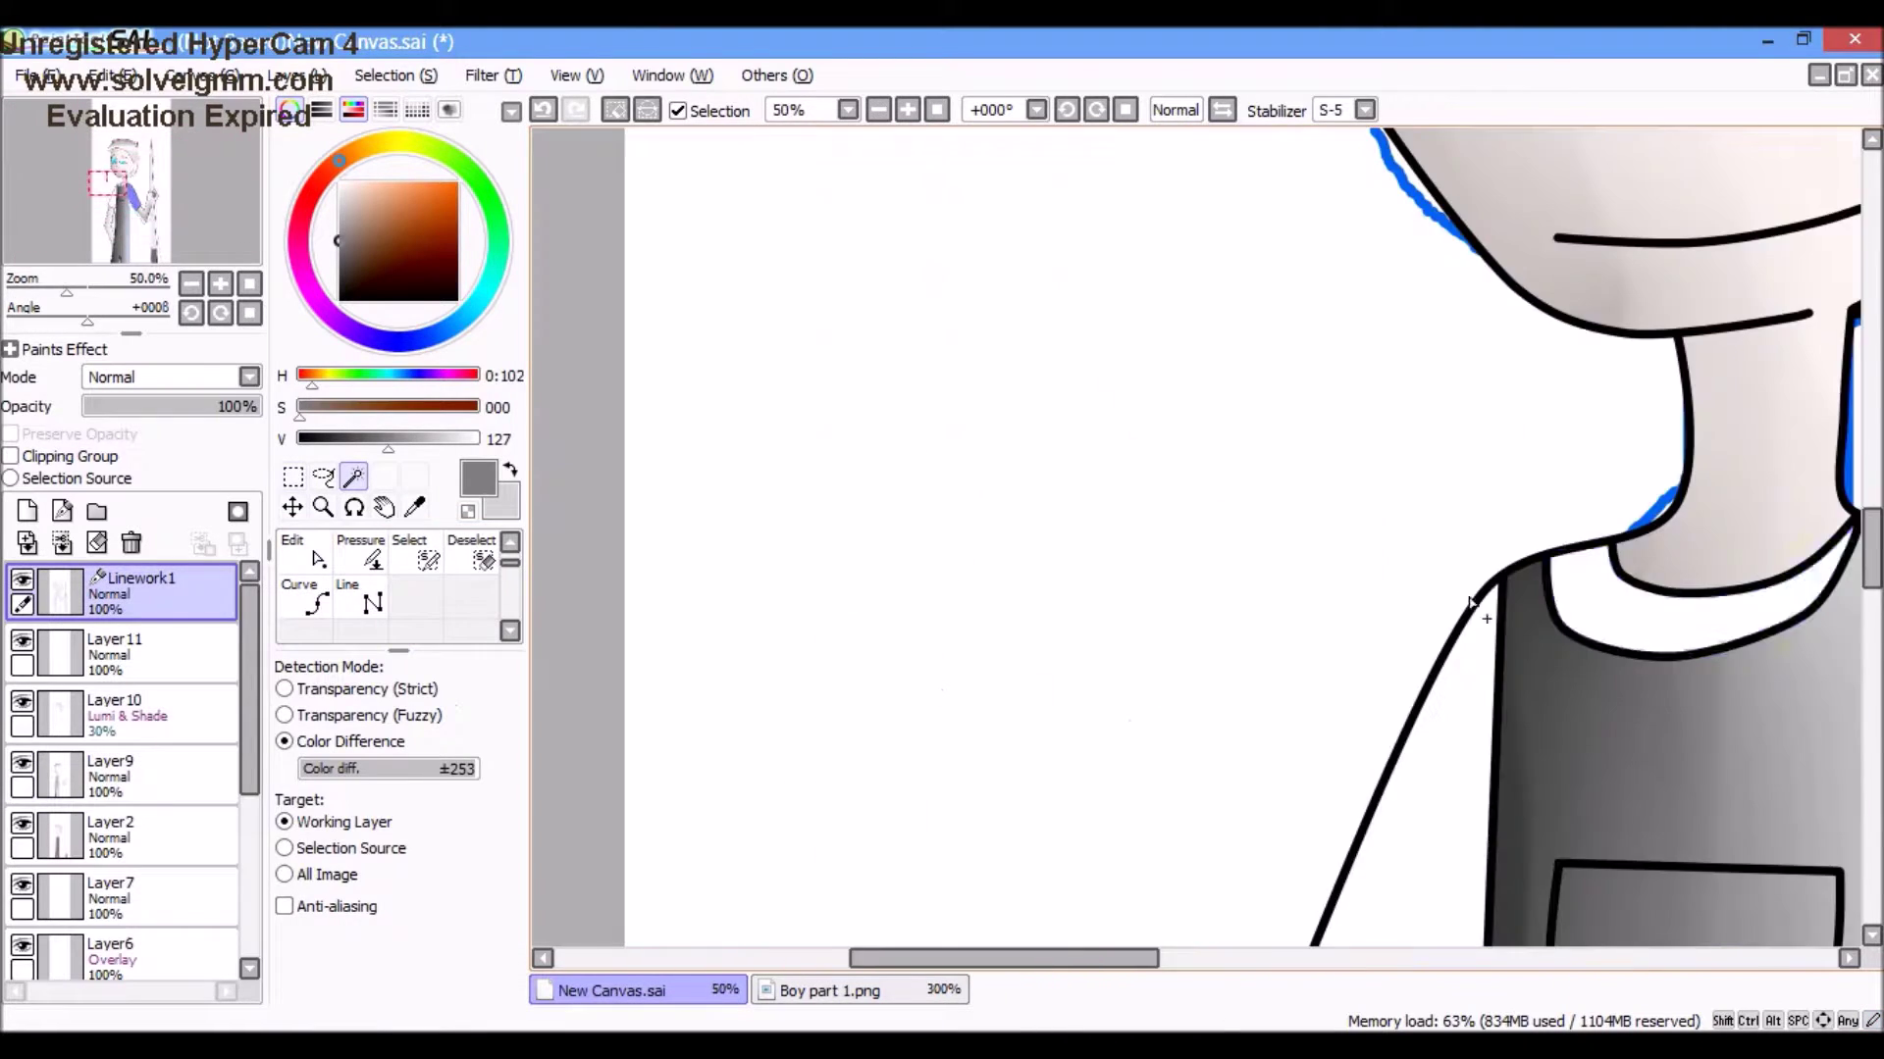
scroll(726, 522, down, 3)
click(157, 775)
alt+click(886, 403)
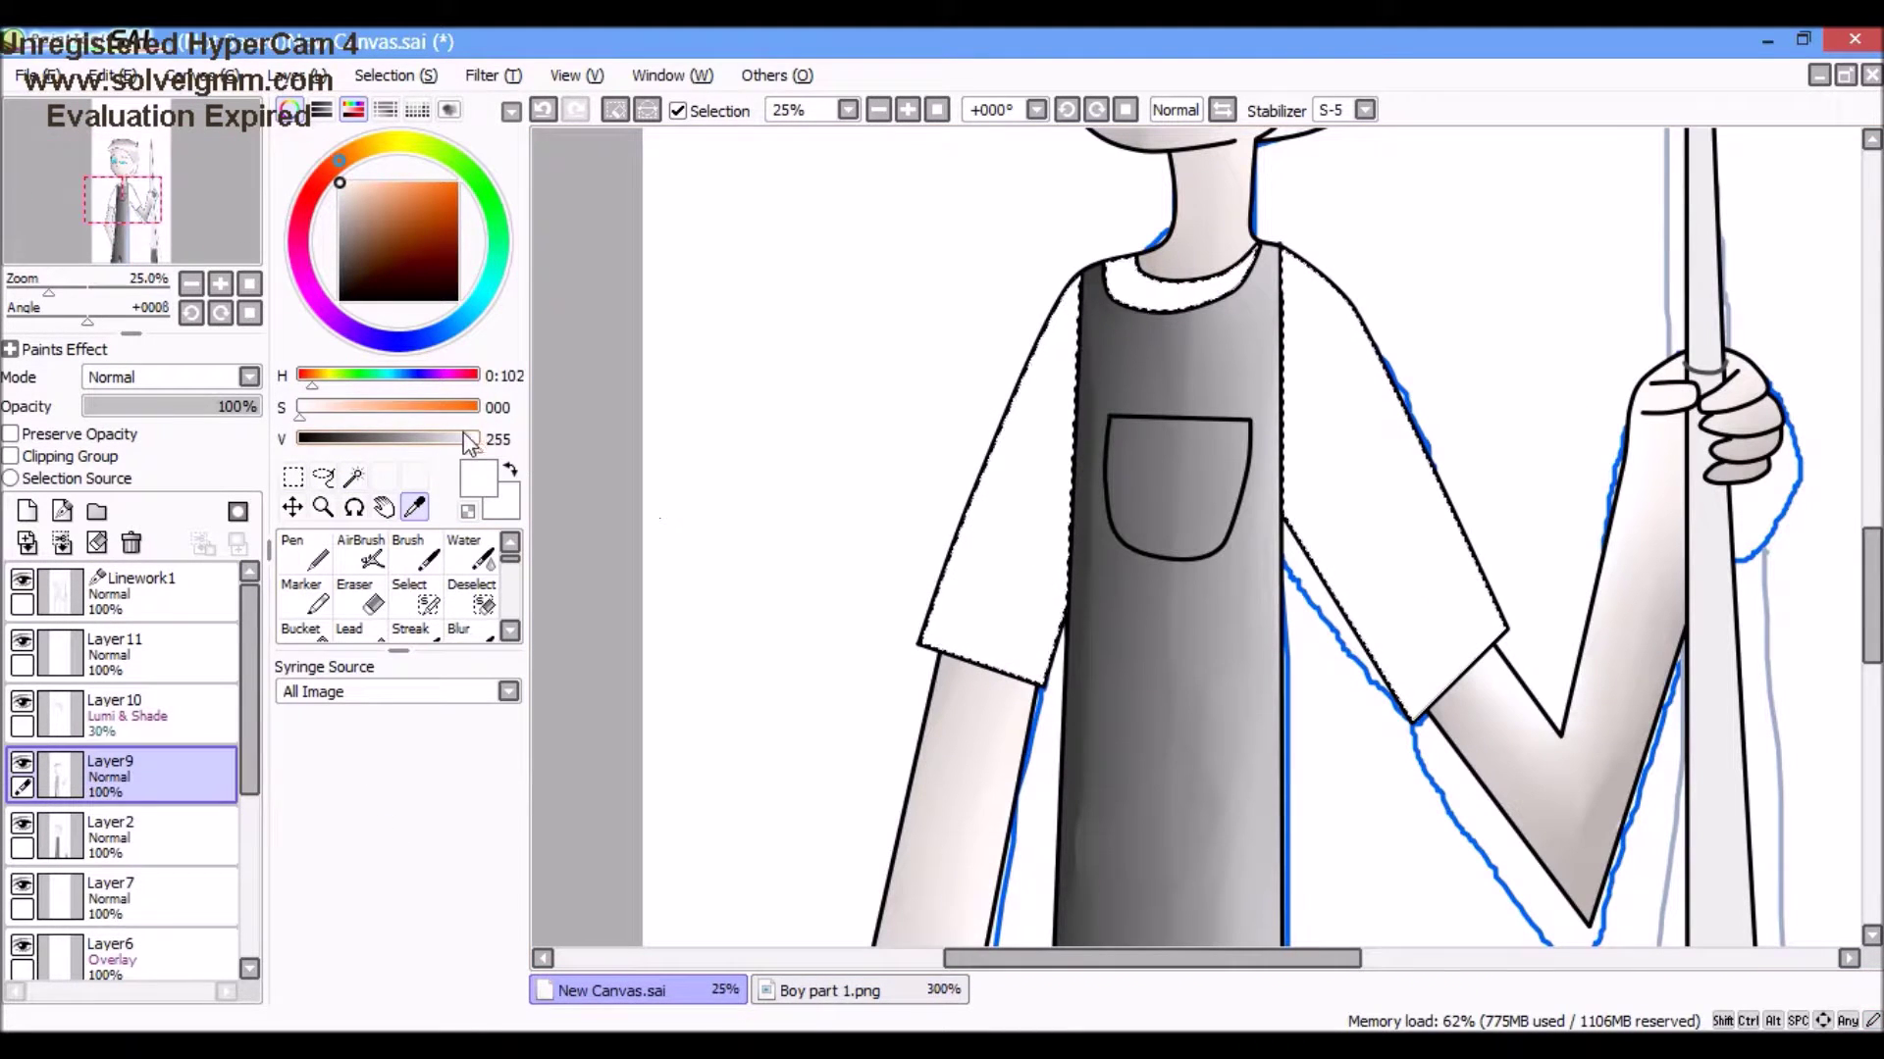
key(n)
scroll(892, 546, up, 3)
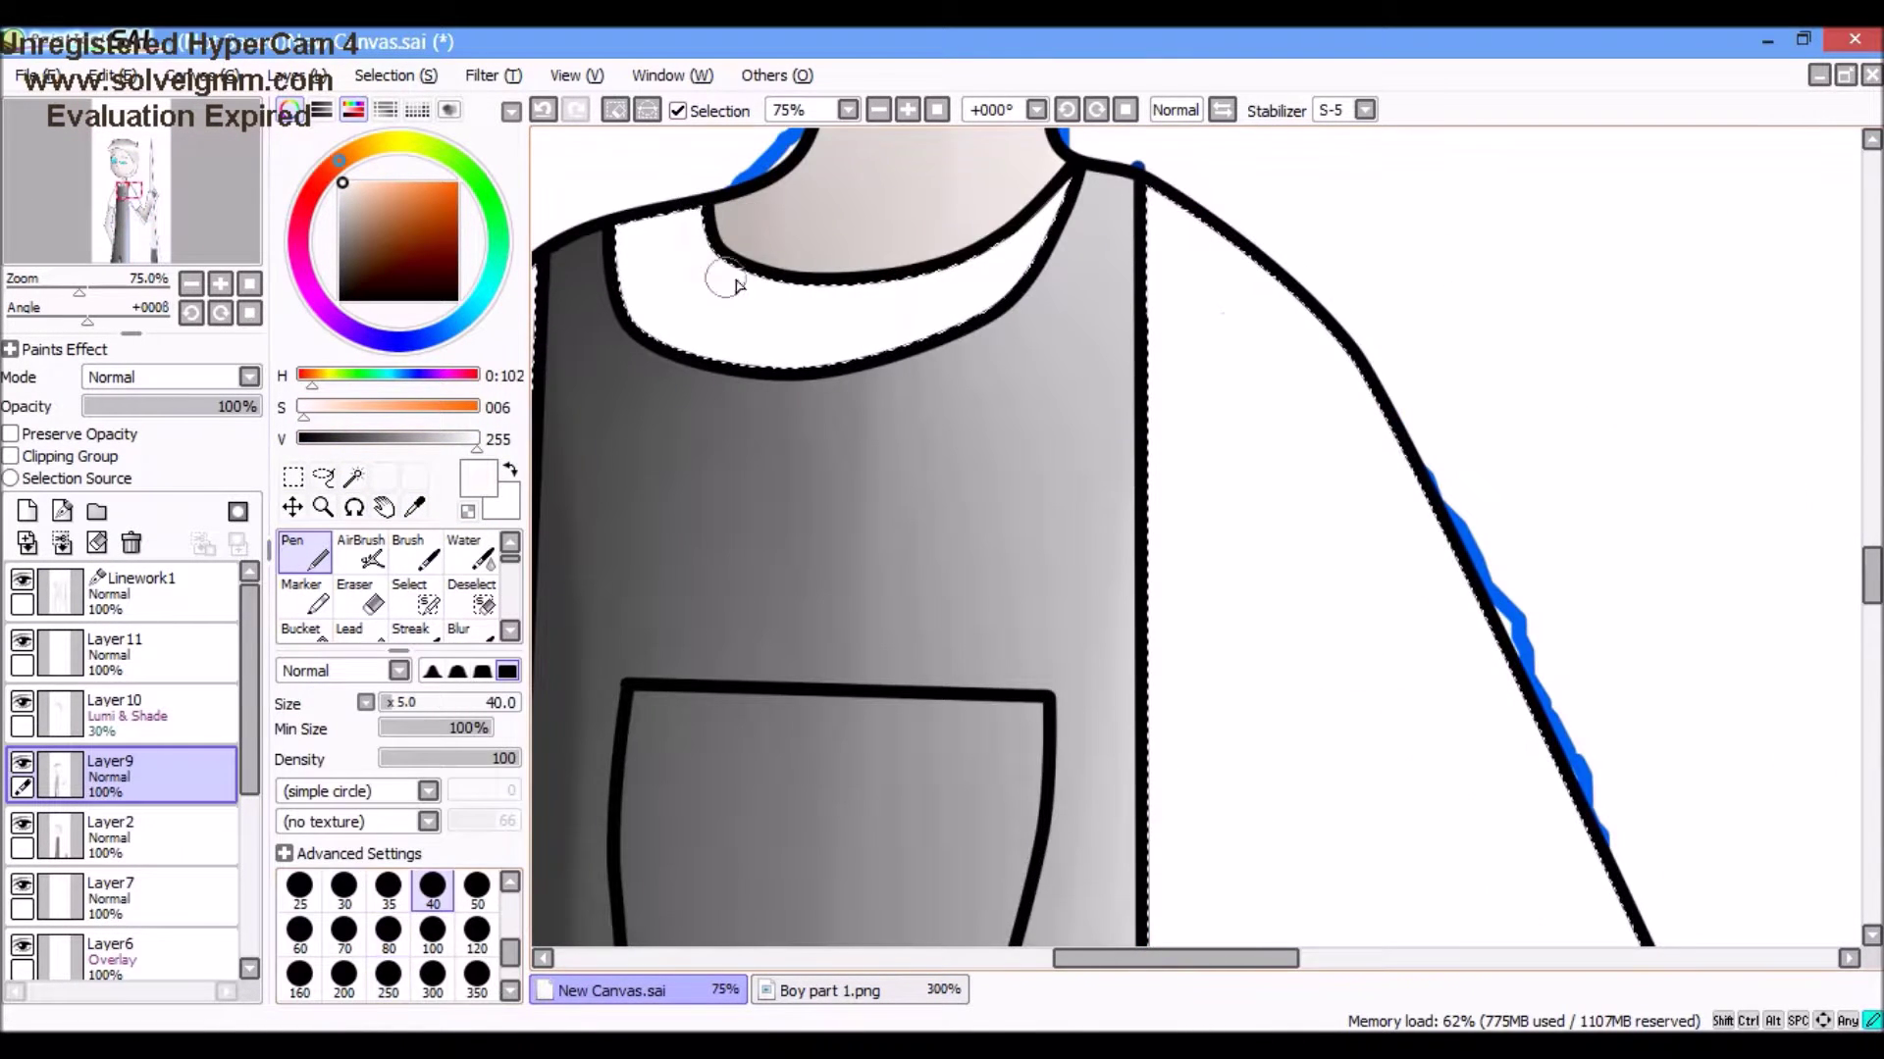
scroll(1069, 198, down, 4)
scroll(1069, 198, up, 3)
Step: Blend the faint tint on the shirt with the Blur tool at size 70
click(458, 628)
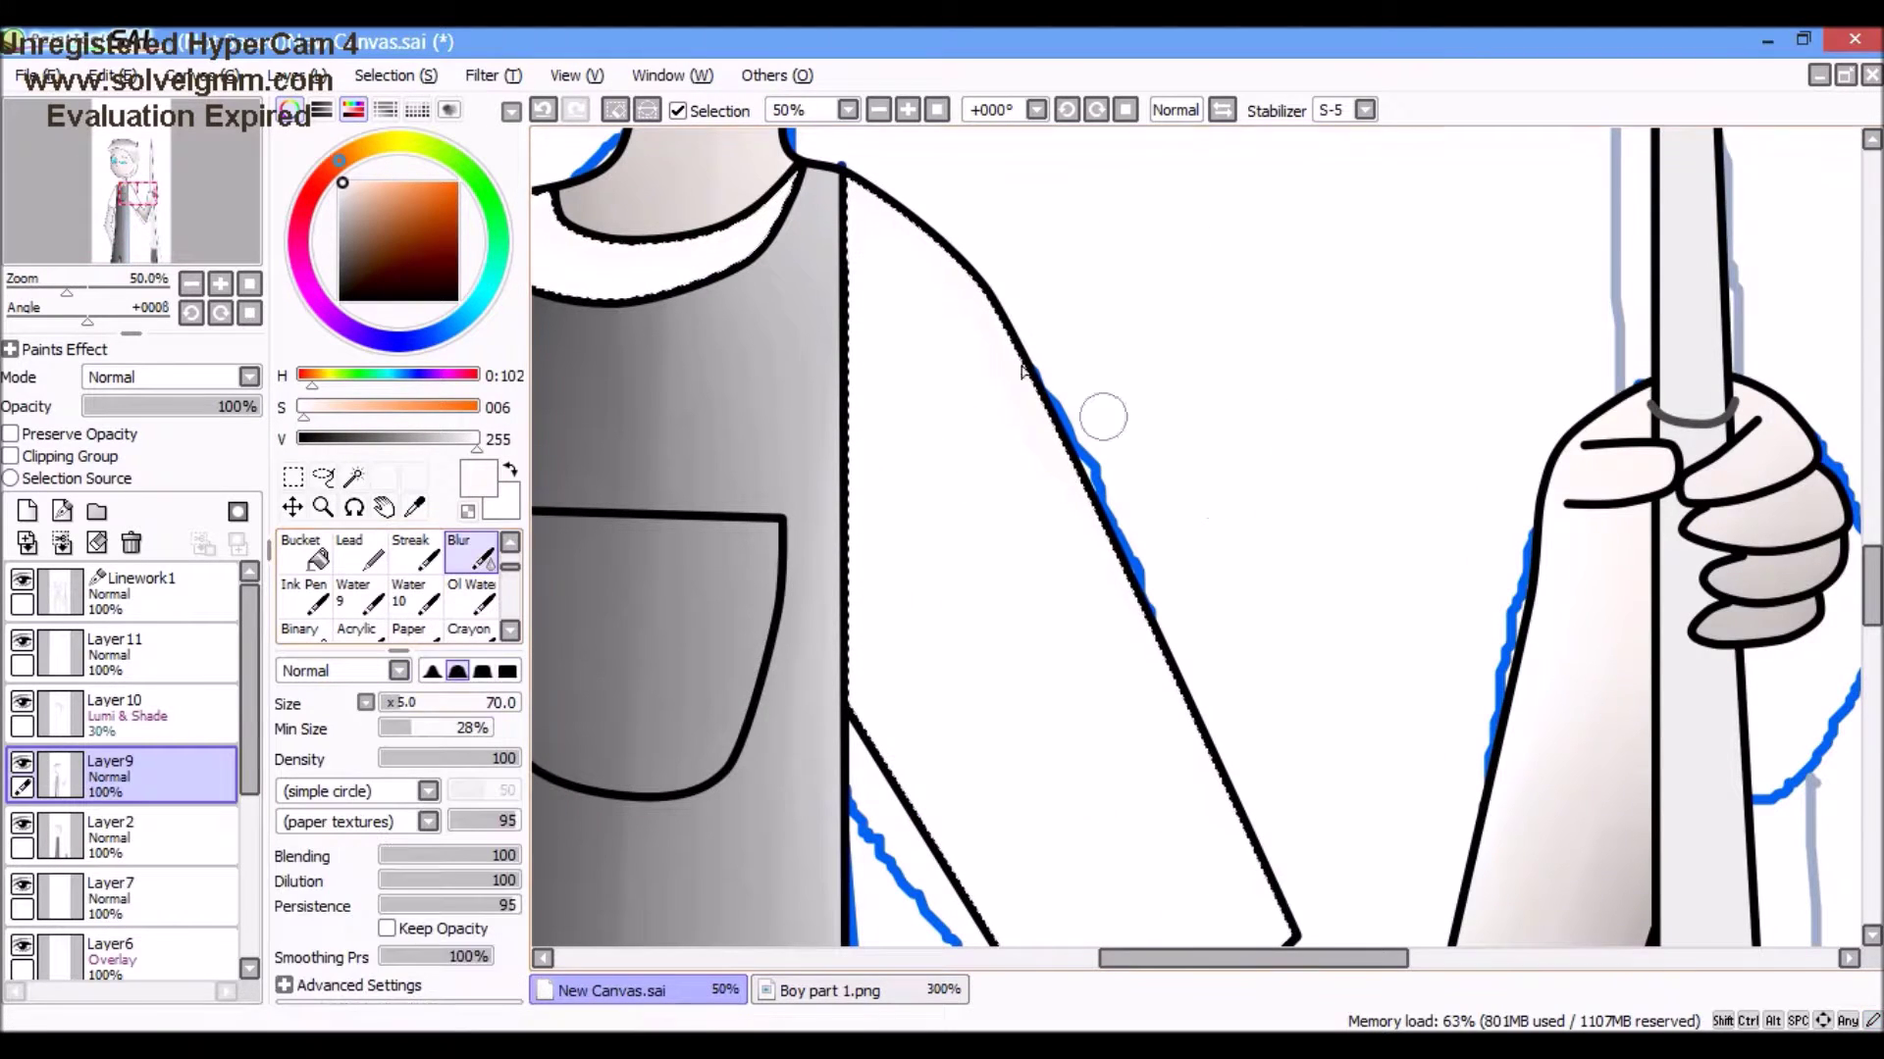
scroll(868, 217, down, 3)
scroll(686, 441, up, 1)
scroll(644, 484, down, 1)
scroll(643, 484, up, 1)
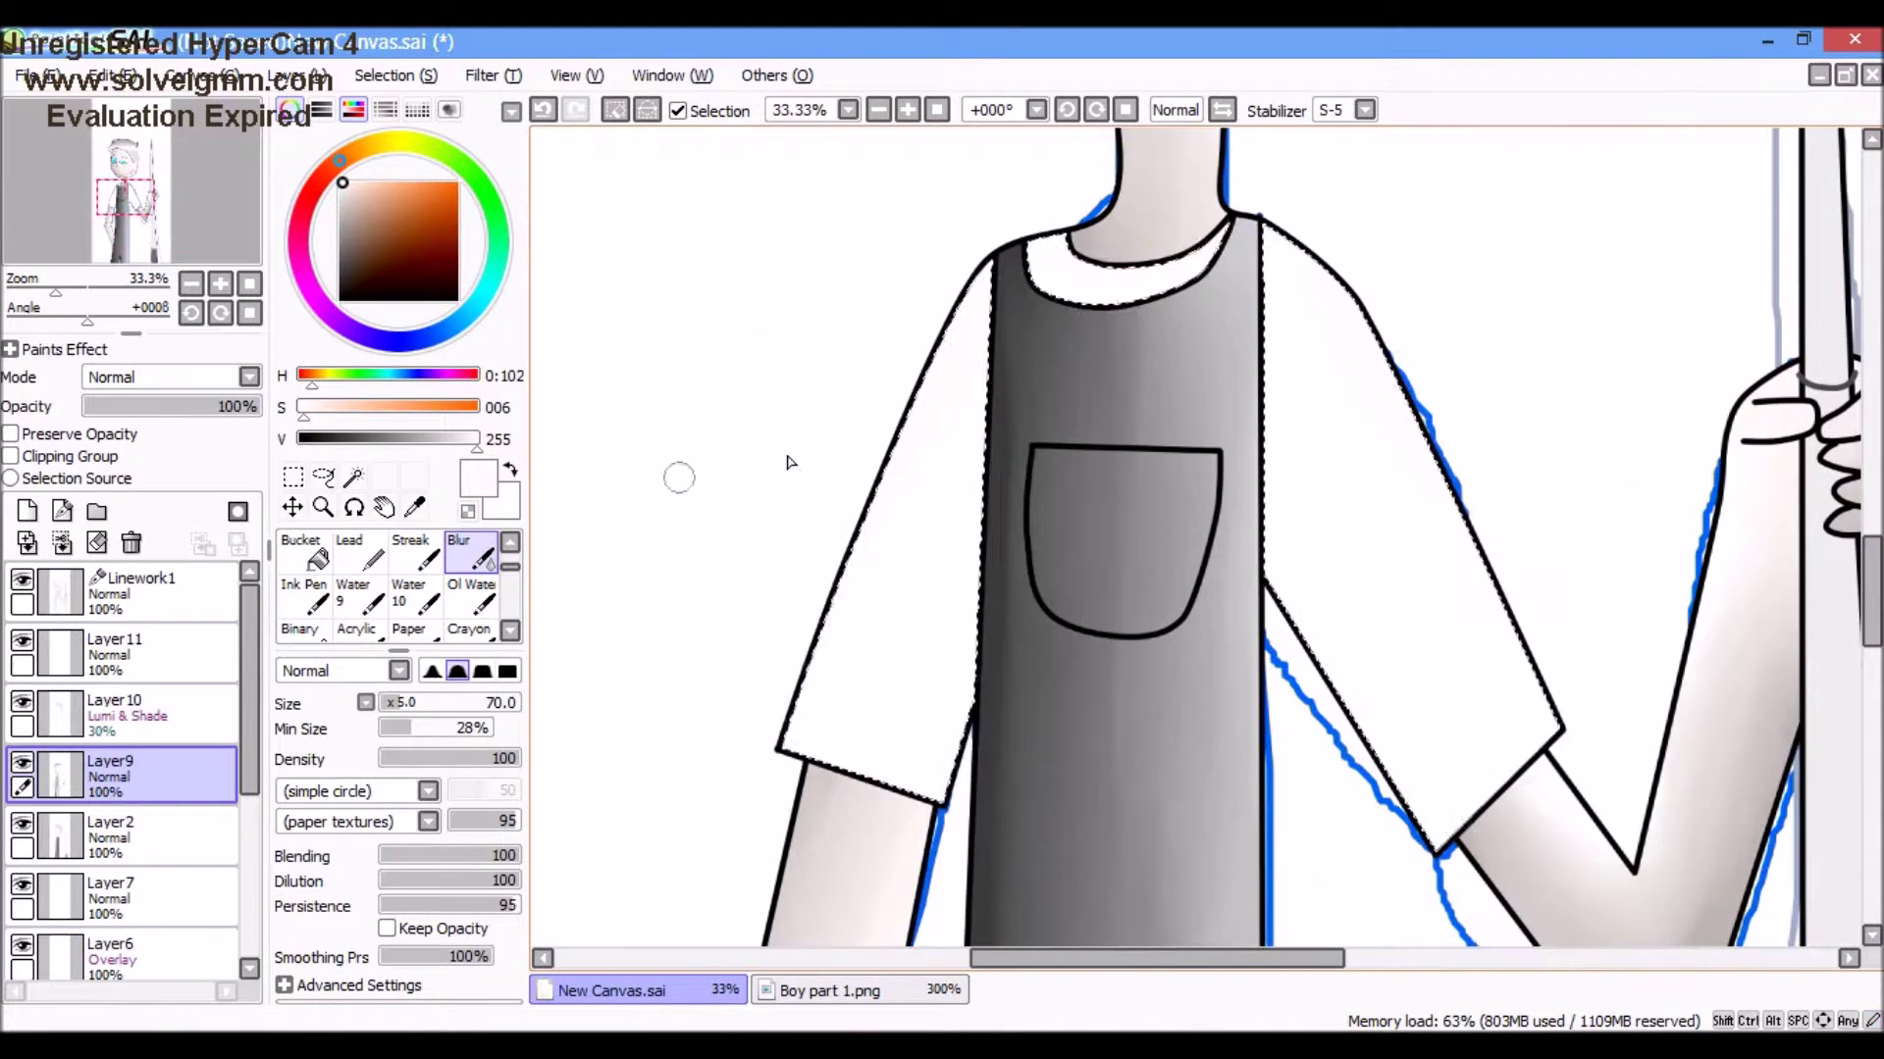
Step: Shade the inner sides of both shirt sleeves with grey, saturation 0, brightness 220, using the size 100 Pen
key(n)
drag(883, 814, 687, 692)
alt+click(647, 745)
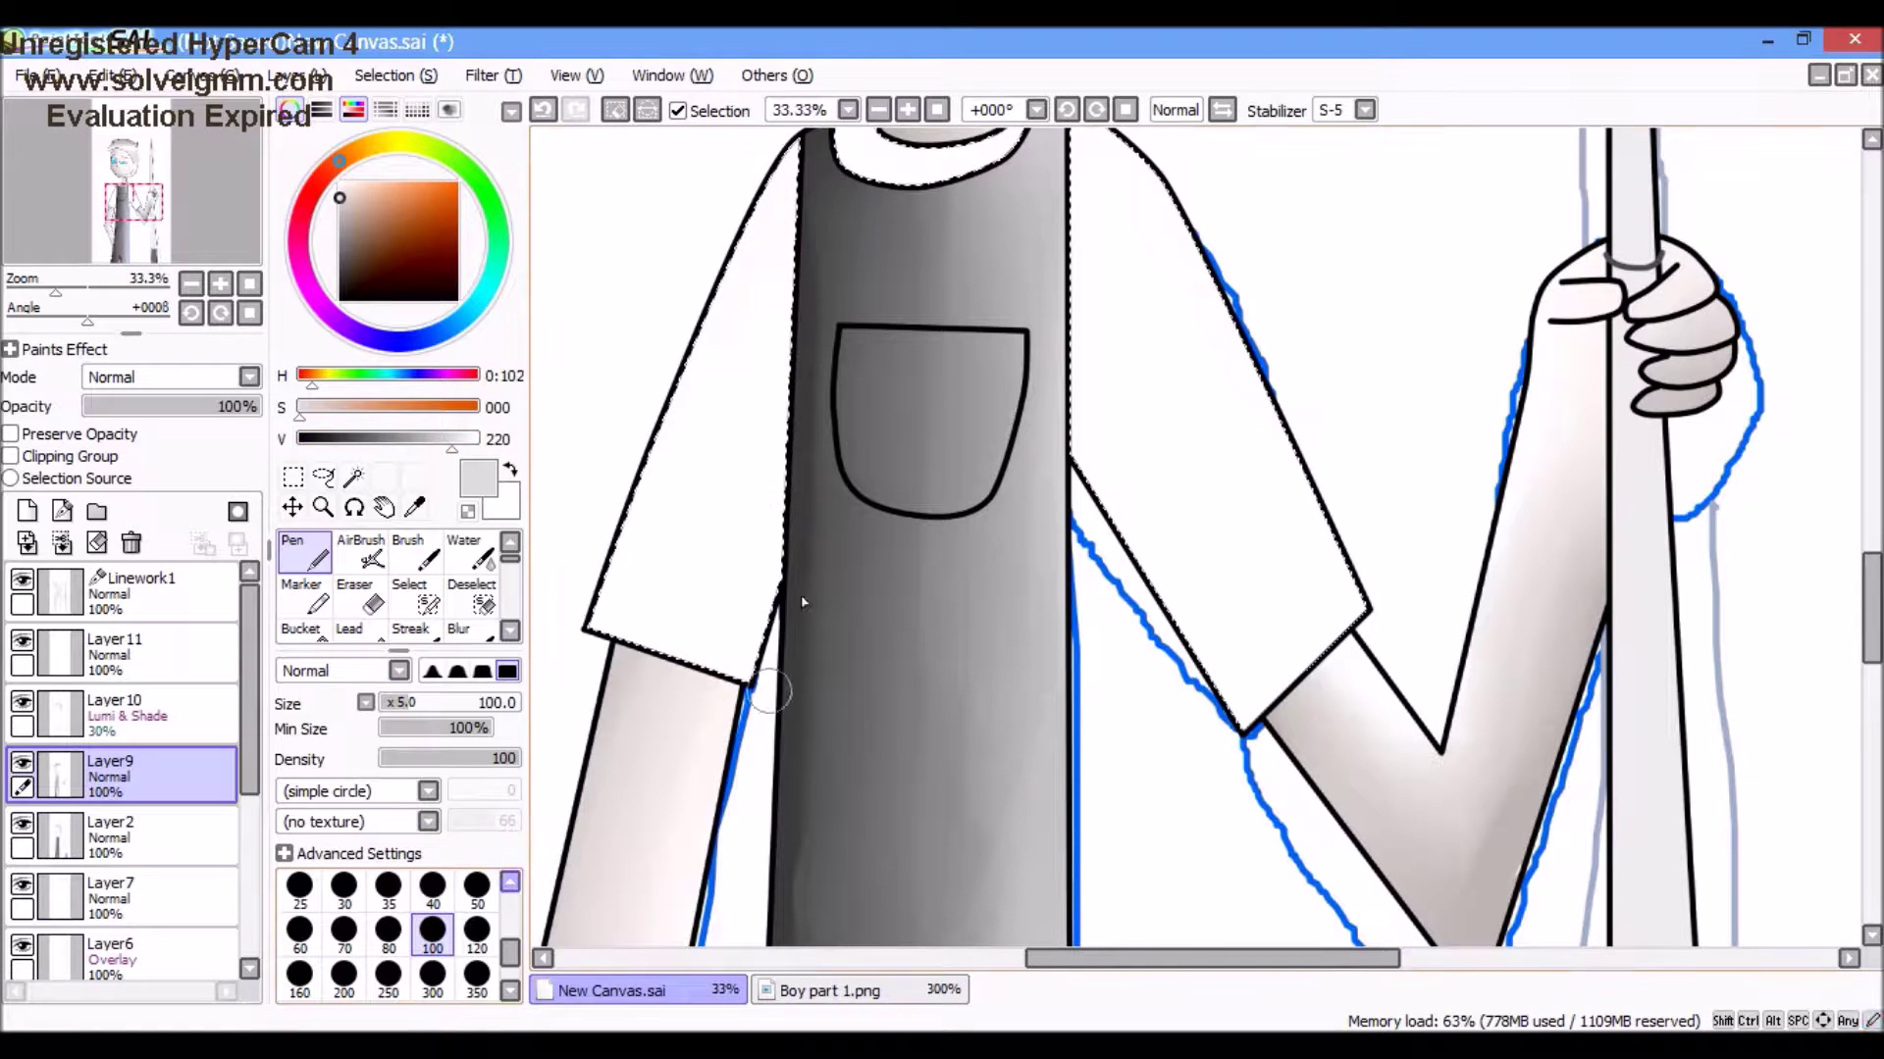
drag(780, 431, 684, 691)
drag(1094, 393, 1403, 859)
Step: Add a lighter band of brightness 244 and a darker band of brightness 190 to both sleeves with the Pen
alt+click(644, 748)
key(bracketleft)
key(bracketleft)
key(bracketleft)
key(bracketleft)
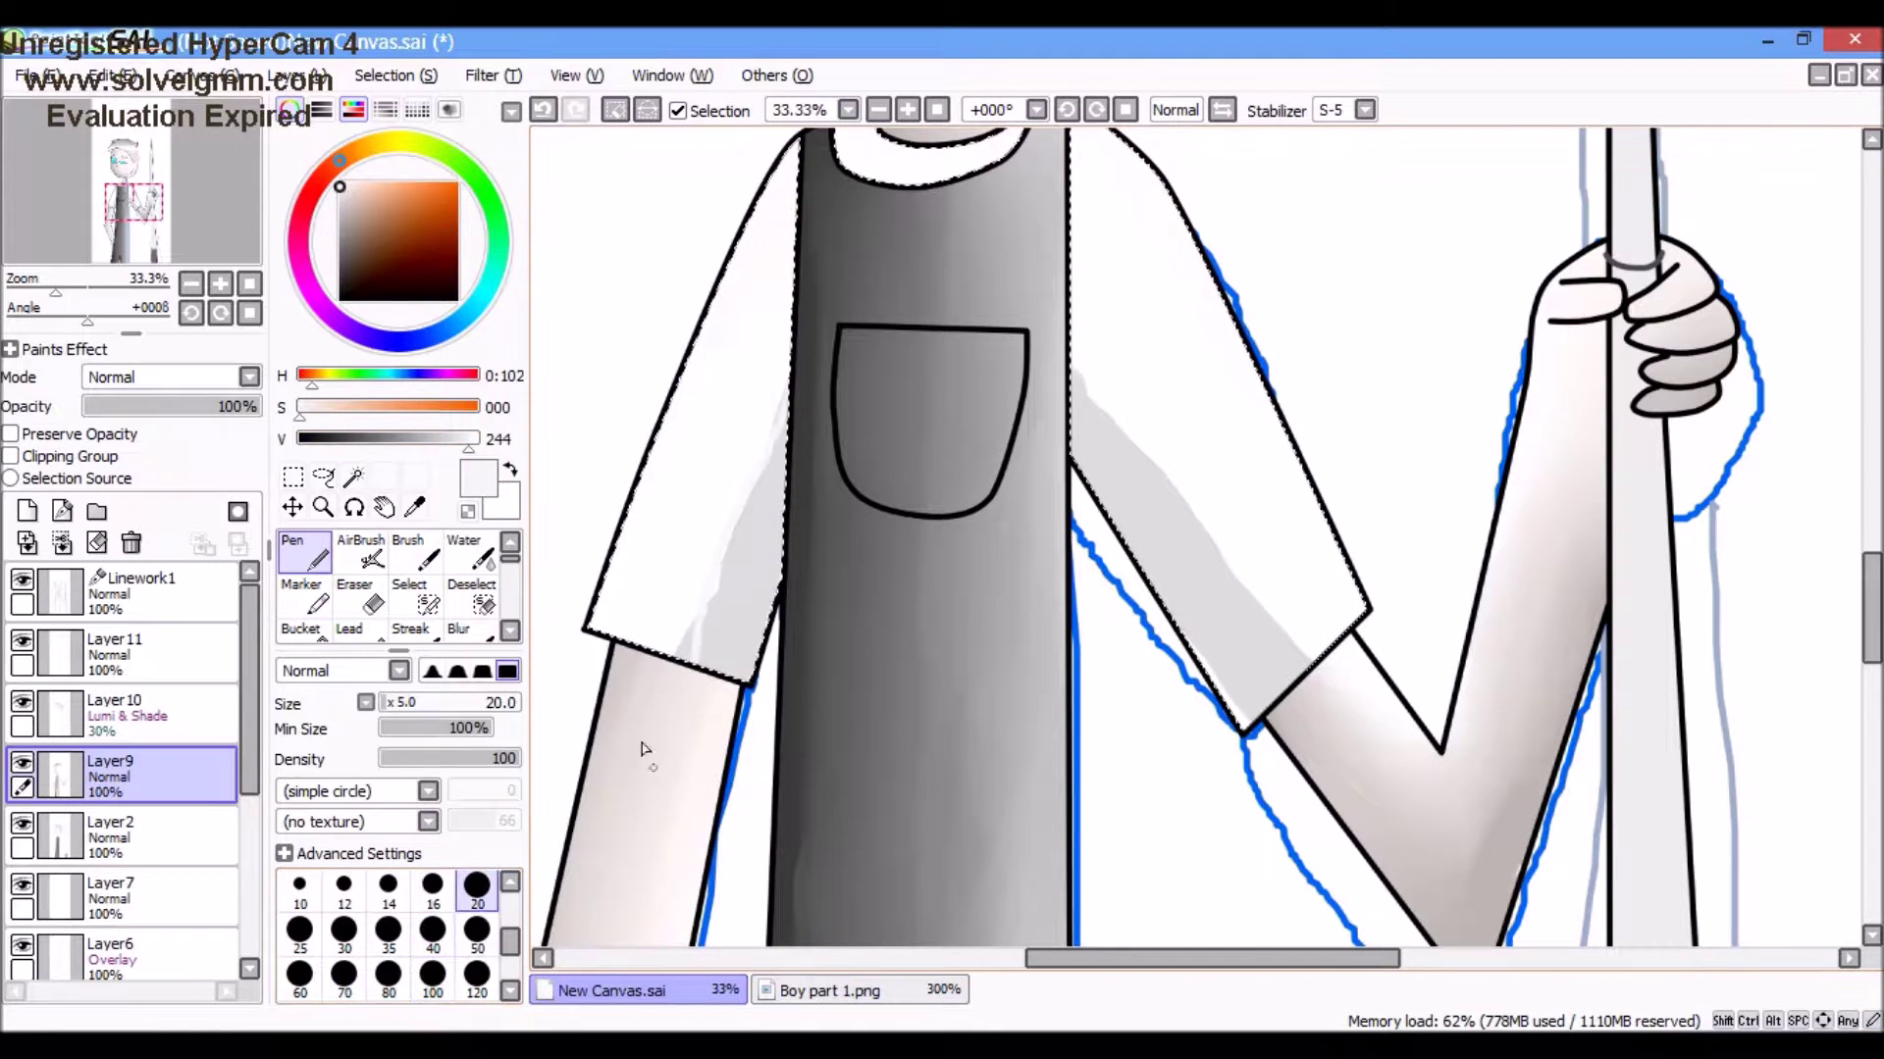
drag(775, 422, 721, 620)
drag(1079, 378, 1305, 676)
alt+click(1172, 500)
scroll(863, 379, up, 4)
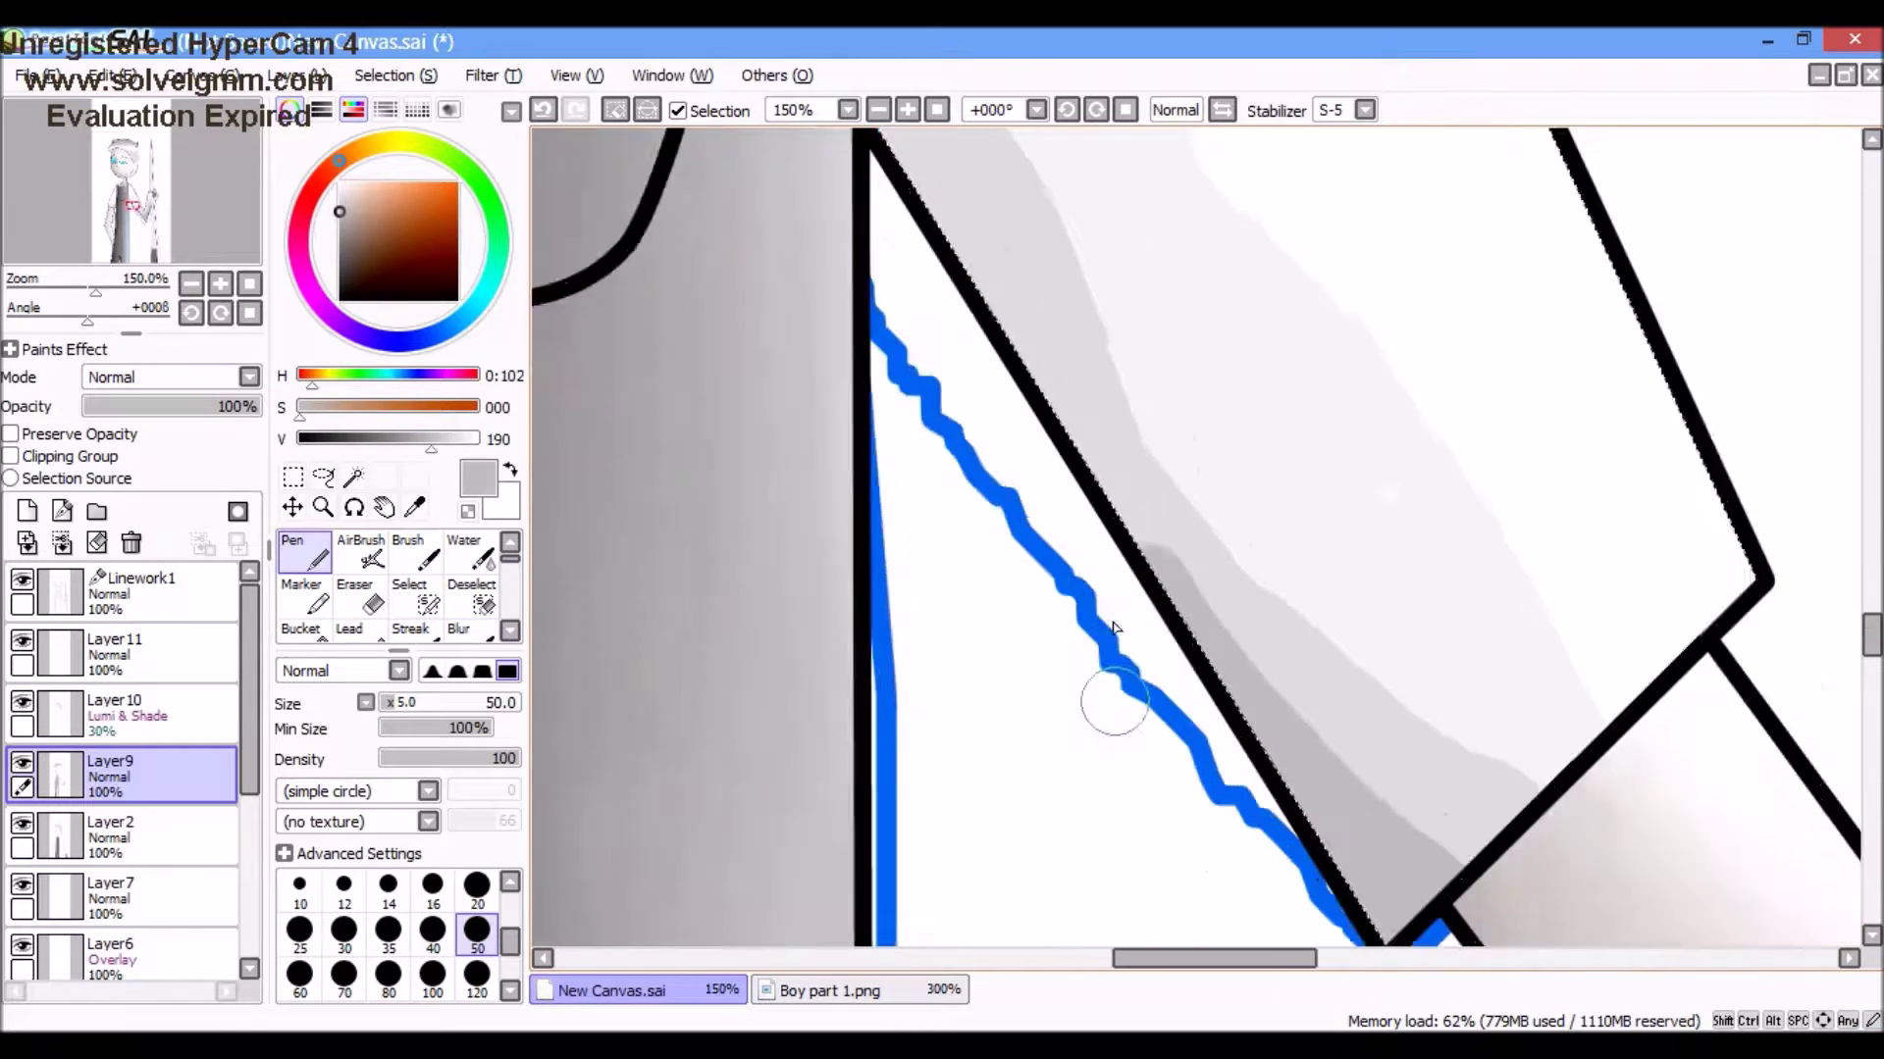
Step: Blend the shading bands on both sleeves with the Blur tool at size 70
scroll(1114, 628, down, 2)
scroll(1128, 539, down, 2)
click(461, 613)
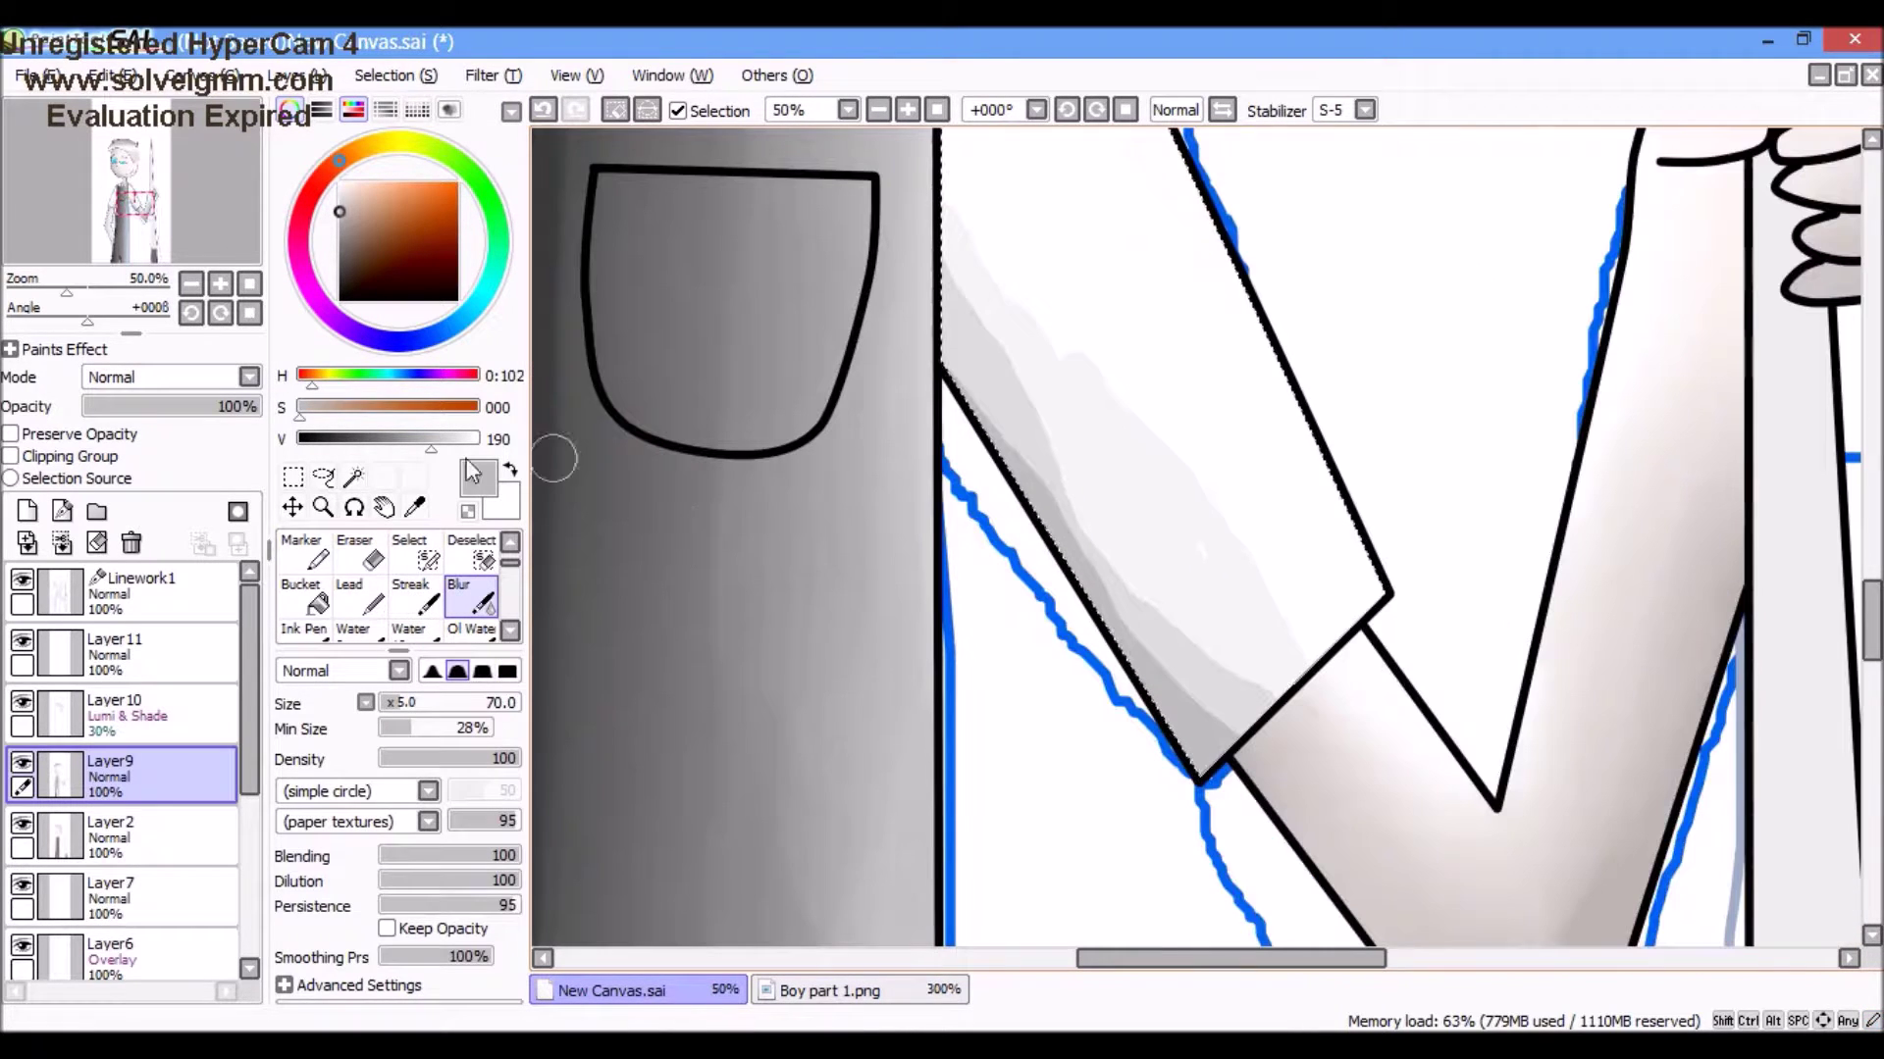
key(x)
drag(1148, 583, 1222, 581)
scroll(754, 535, left, 3)
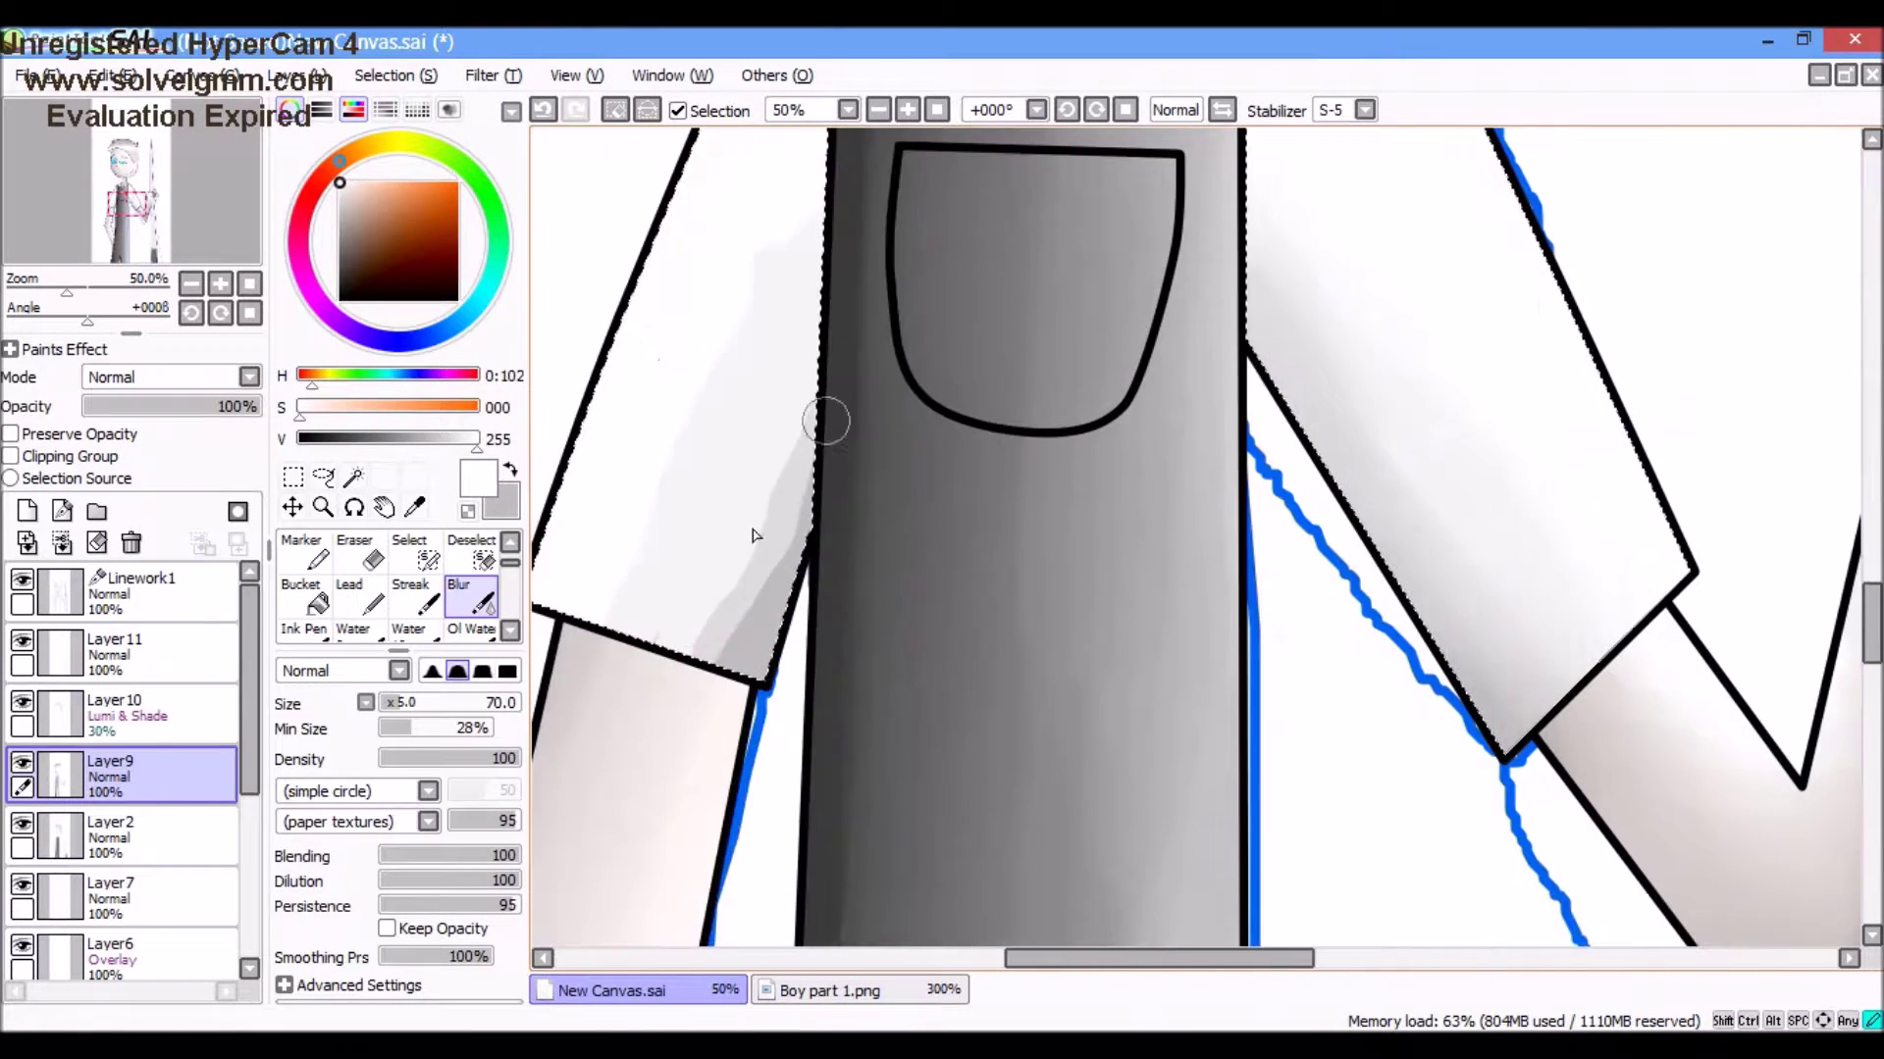
scroll(628, 788, down, 2)
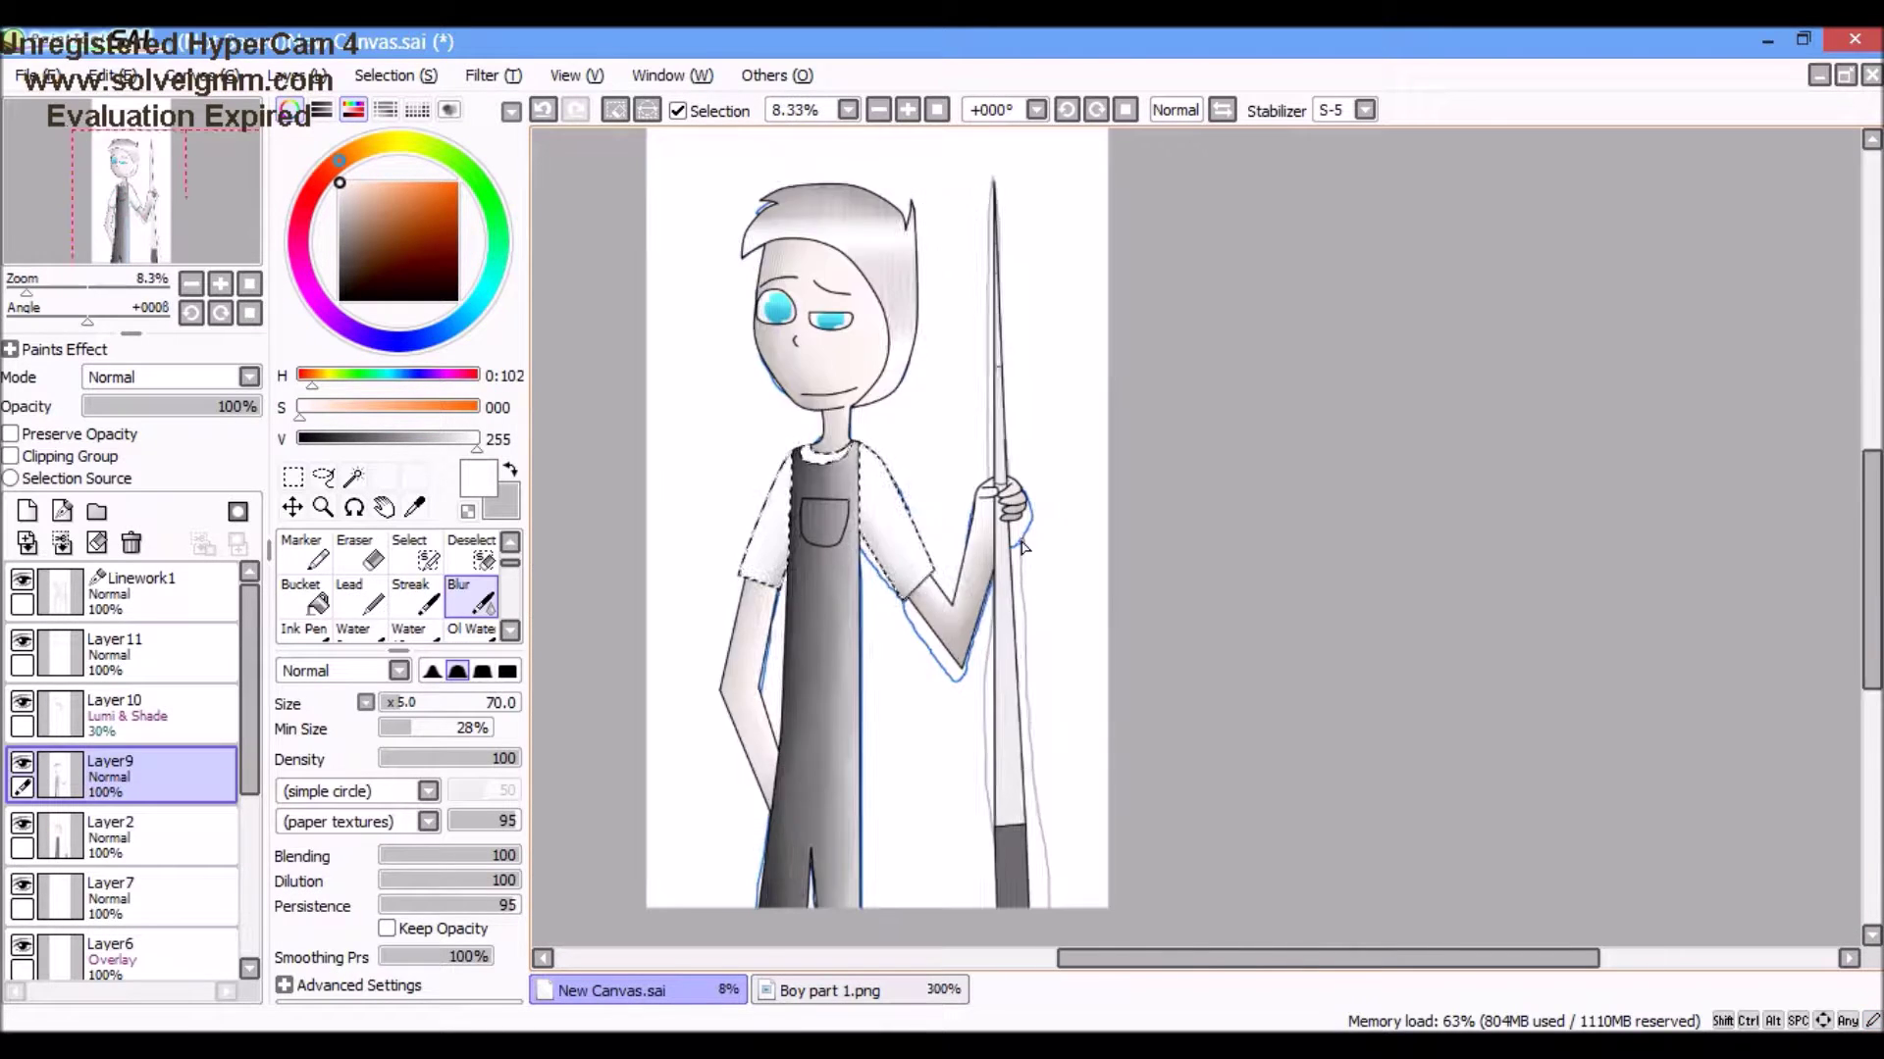
Step: Set Layer10 to Overlay blending mode with 71% opacity
scroll(834, 294, up, 1)
click(113, 706)
click(249, 377)
click(261, 437)
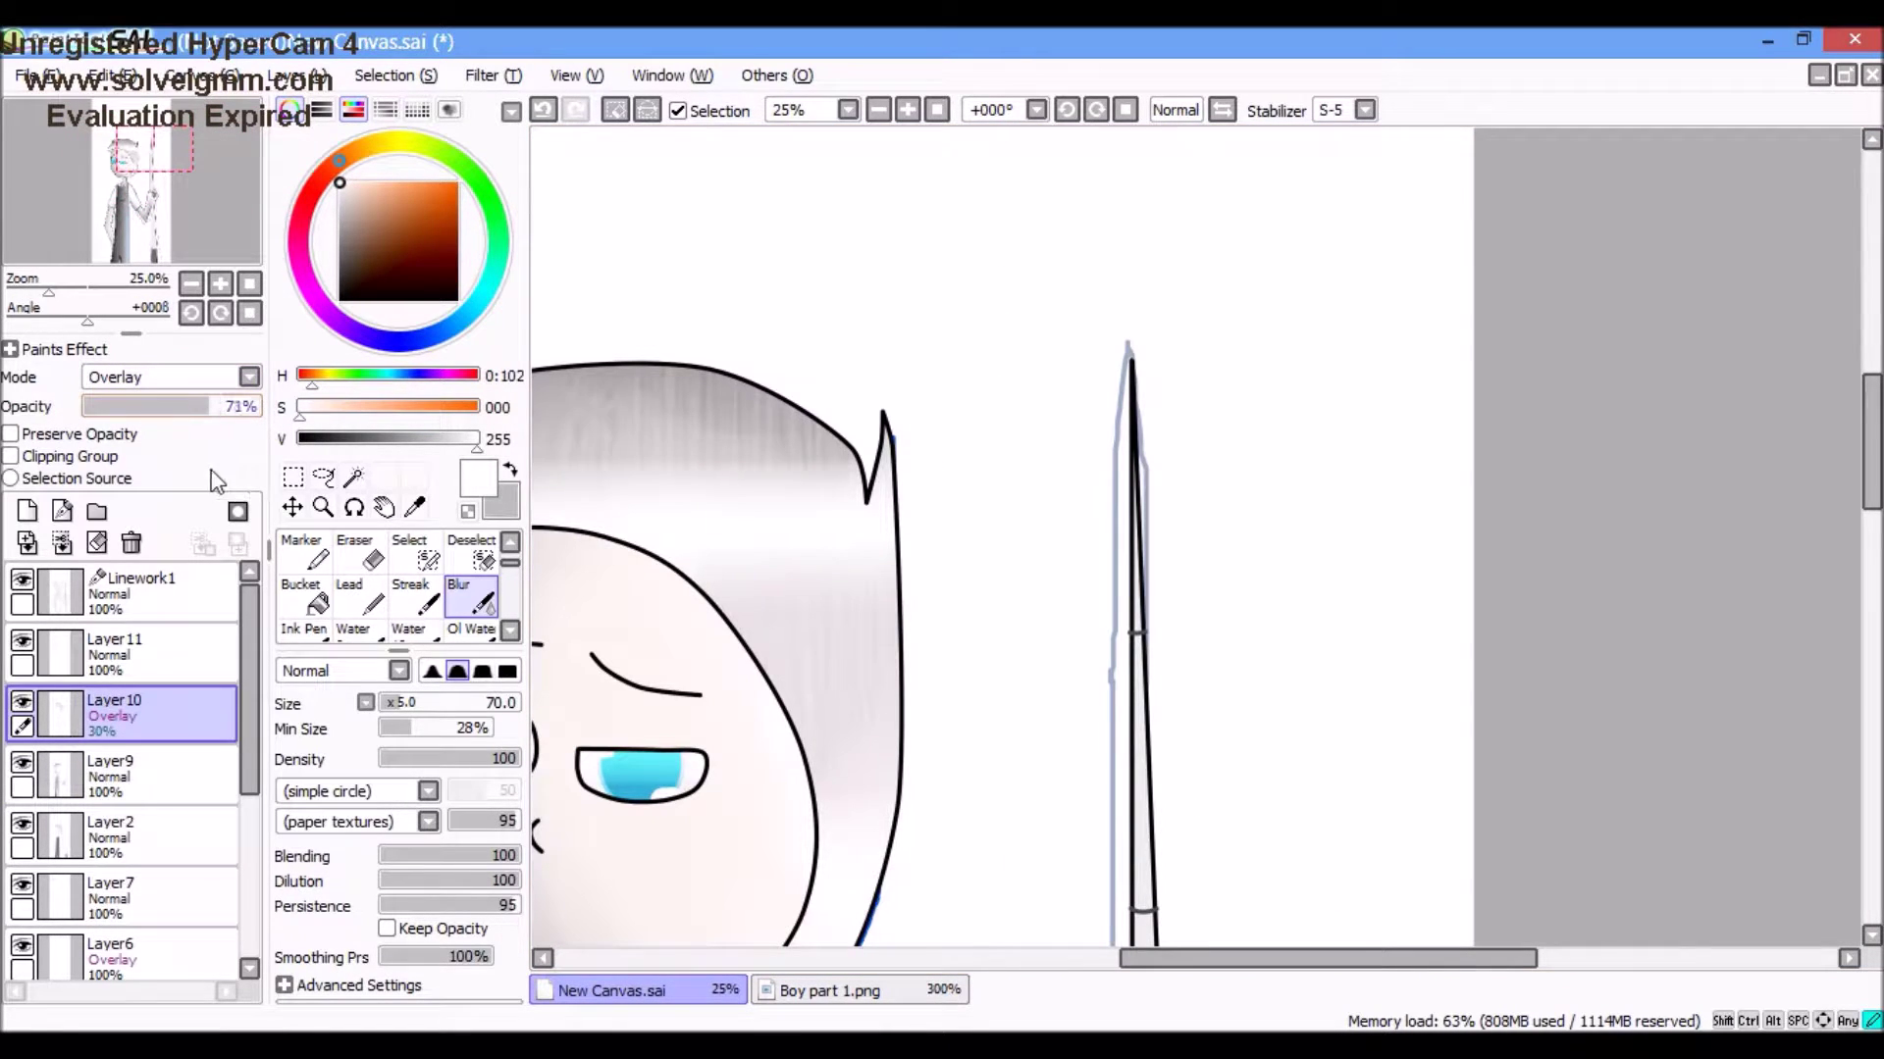
Step: Select the sections of the fishing pole above its dark handle with the Magic Wand on Linework1
scroll(1060, 628, down, 2)
ctrl+click(1089, 628)
scroll(1173, 569, up, 2)
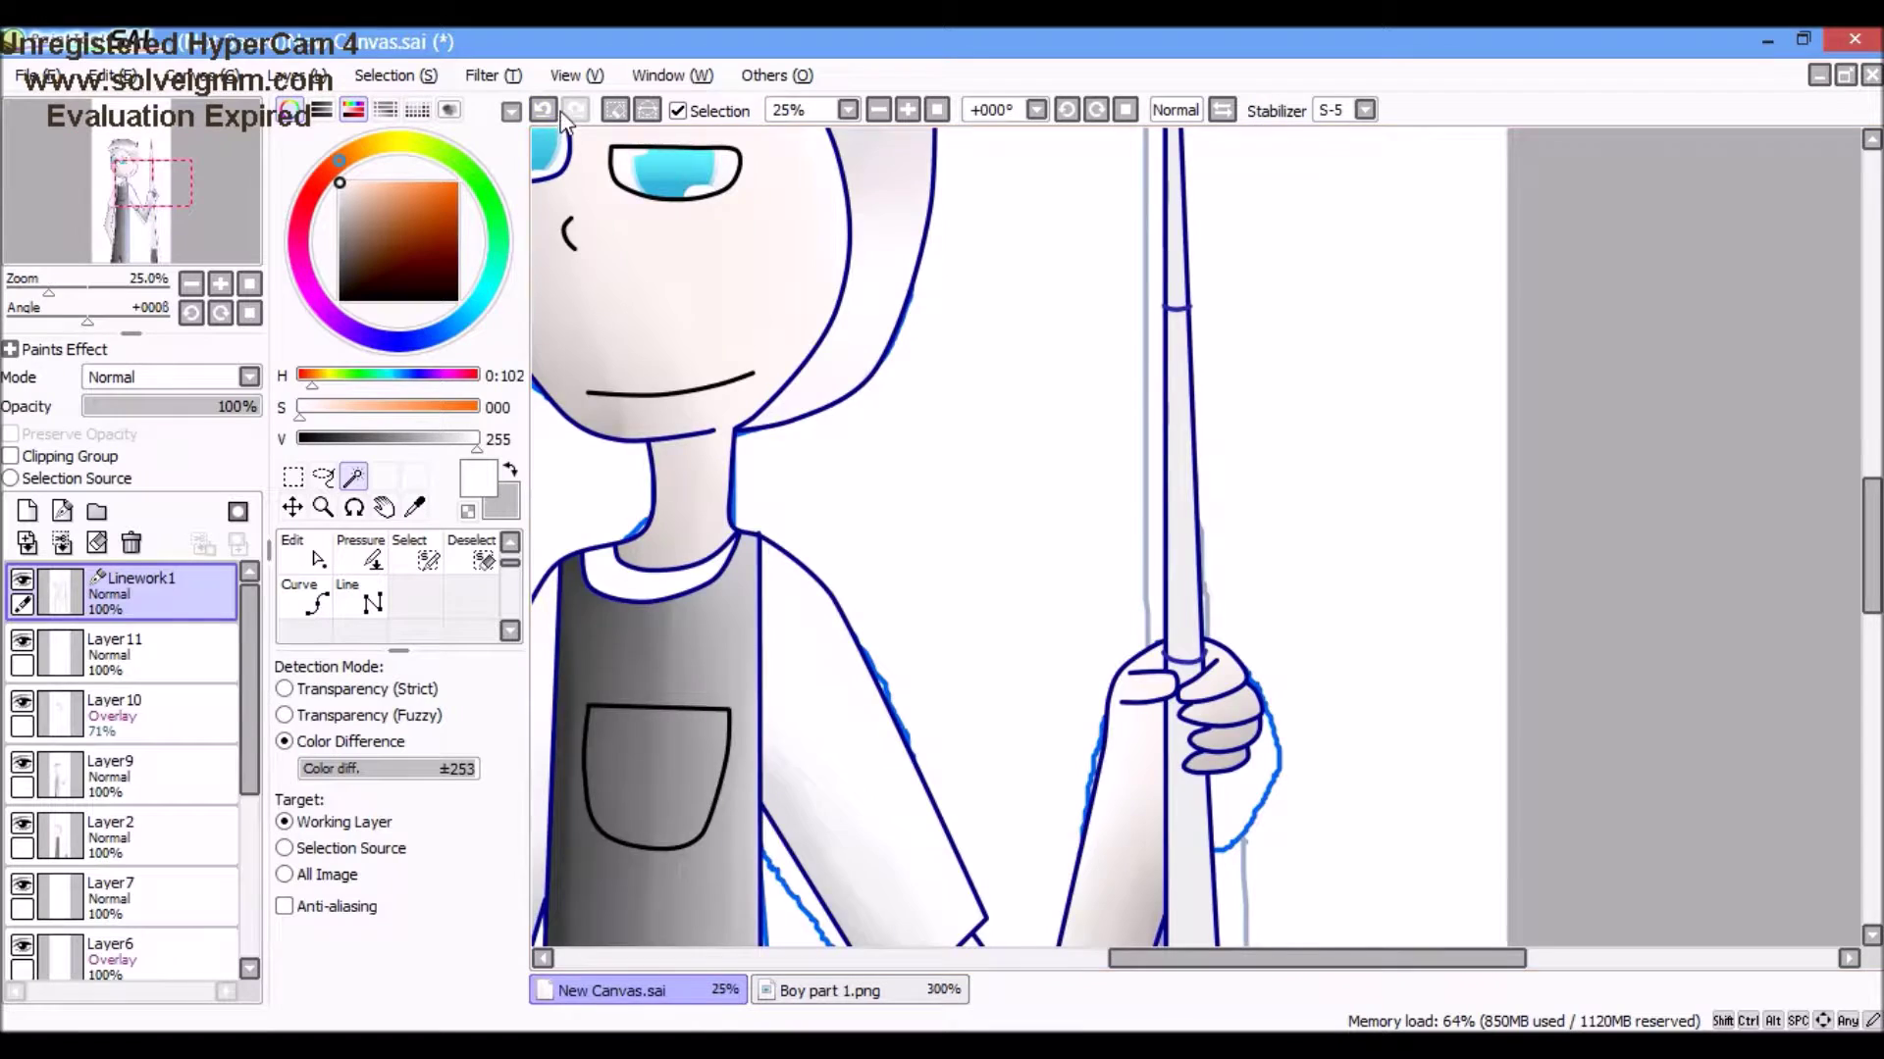
scroll(981, 628, up, 2)
scroll(981, 628, down, 3)
scroll(981, 623, up, 4)
scroll(979, 623, down, 2)
ctrl+click(1038, 852)
Step: Paint a white highlight along the length of the pole on Layer9 with the Pen at sizes 50 and 200
alt+click(775, 561)
scroll(775, 561, down, 1)
scroll(791, 895, down, 1)
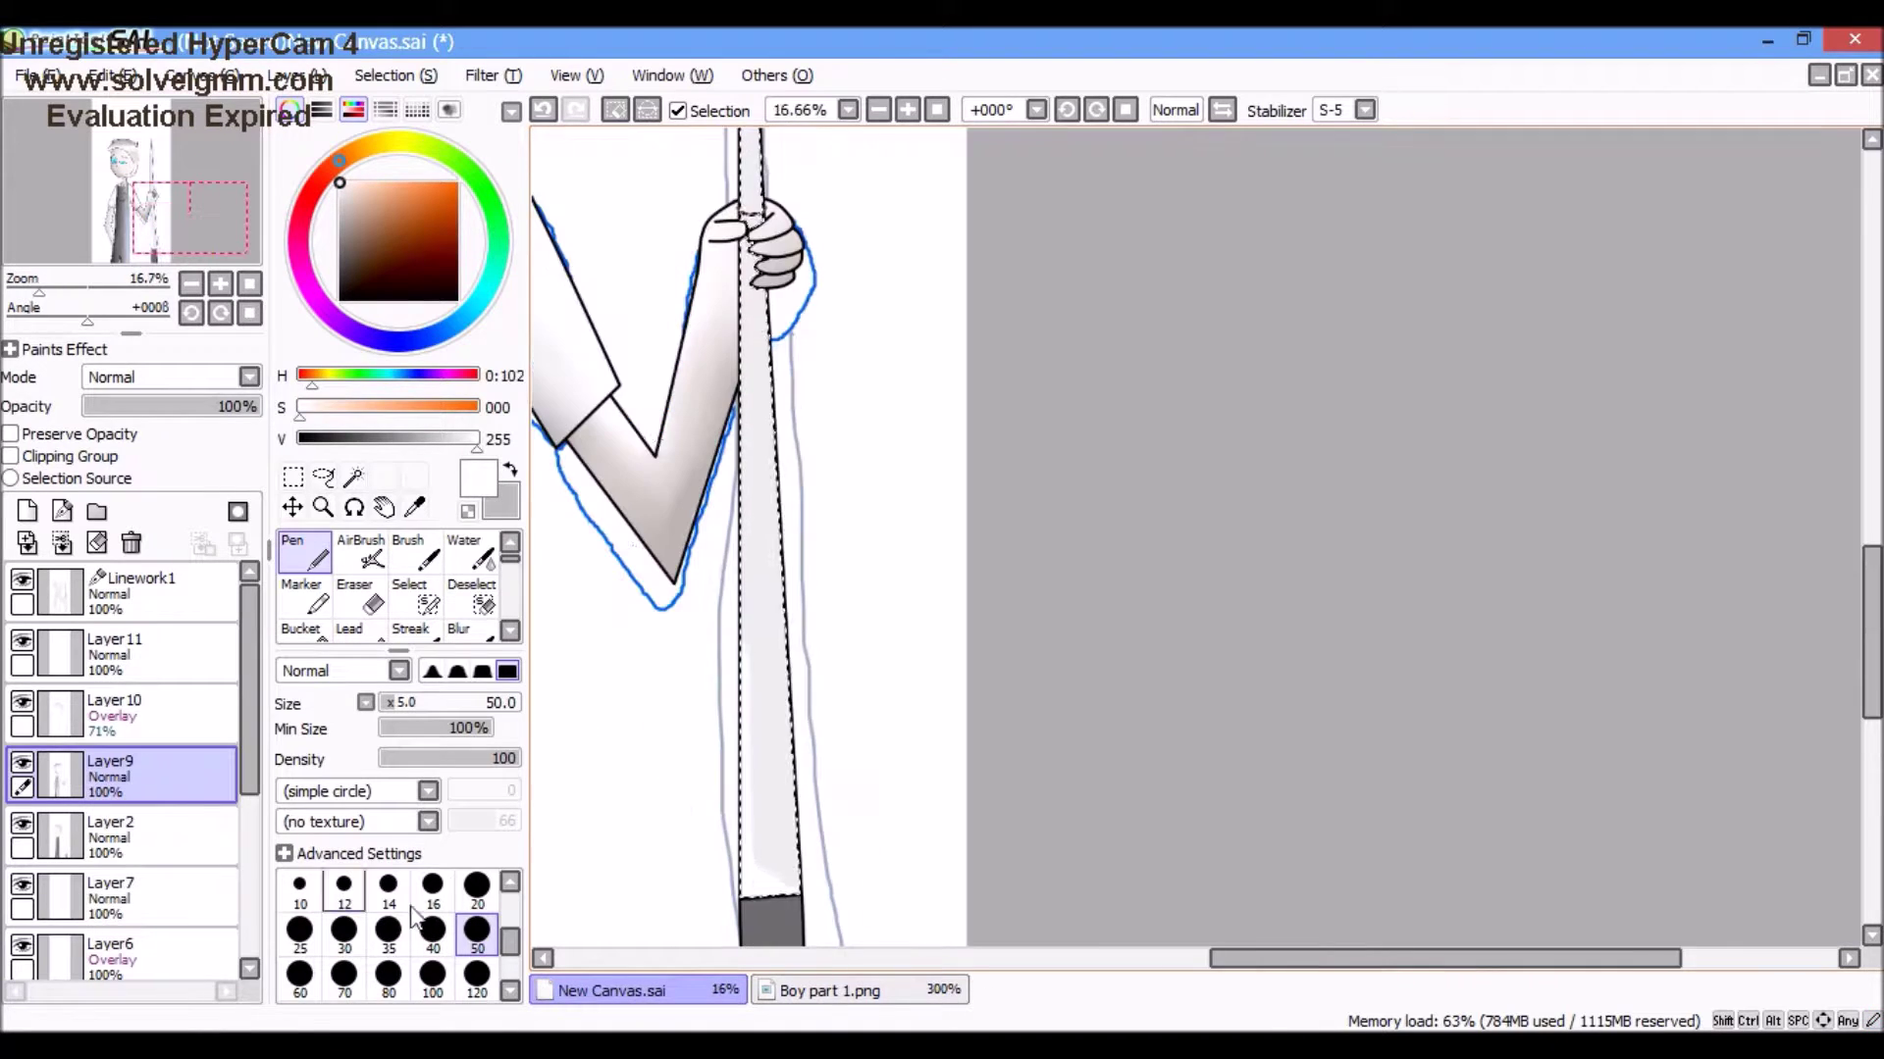
scroll(365, 947, down, 2)
scroll(719, 756, down, 1)
scroll(687, 490, up, 2)
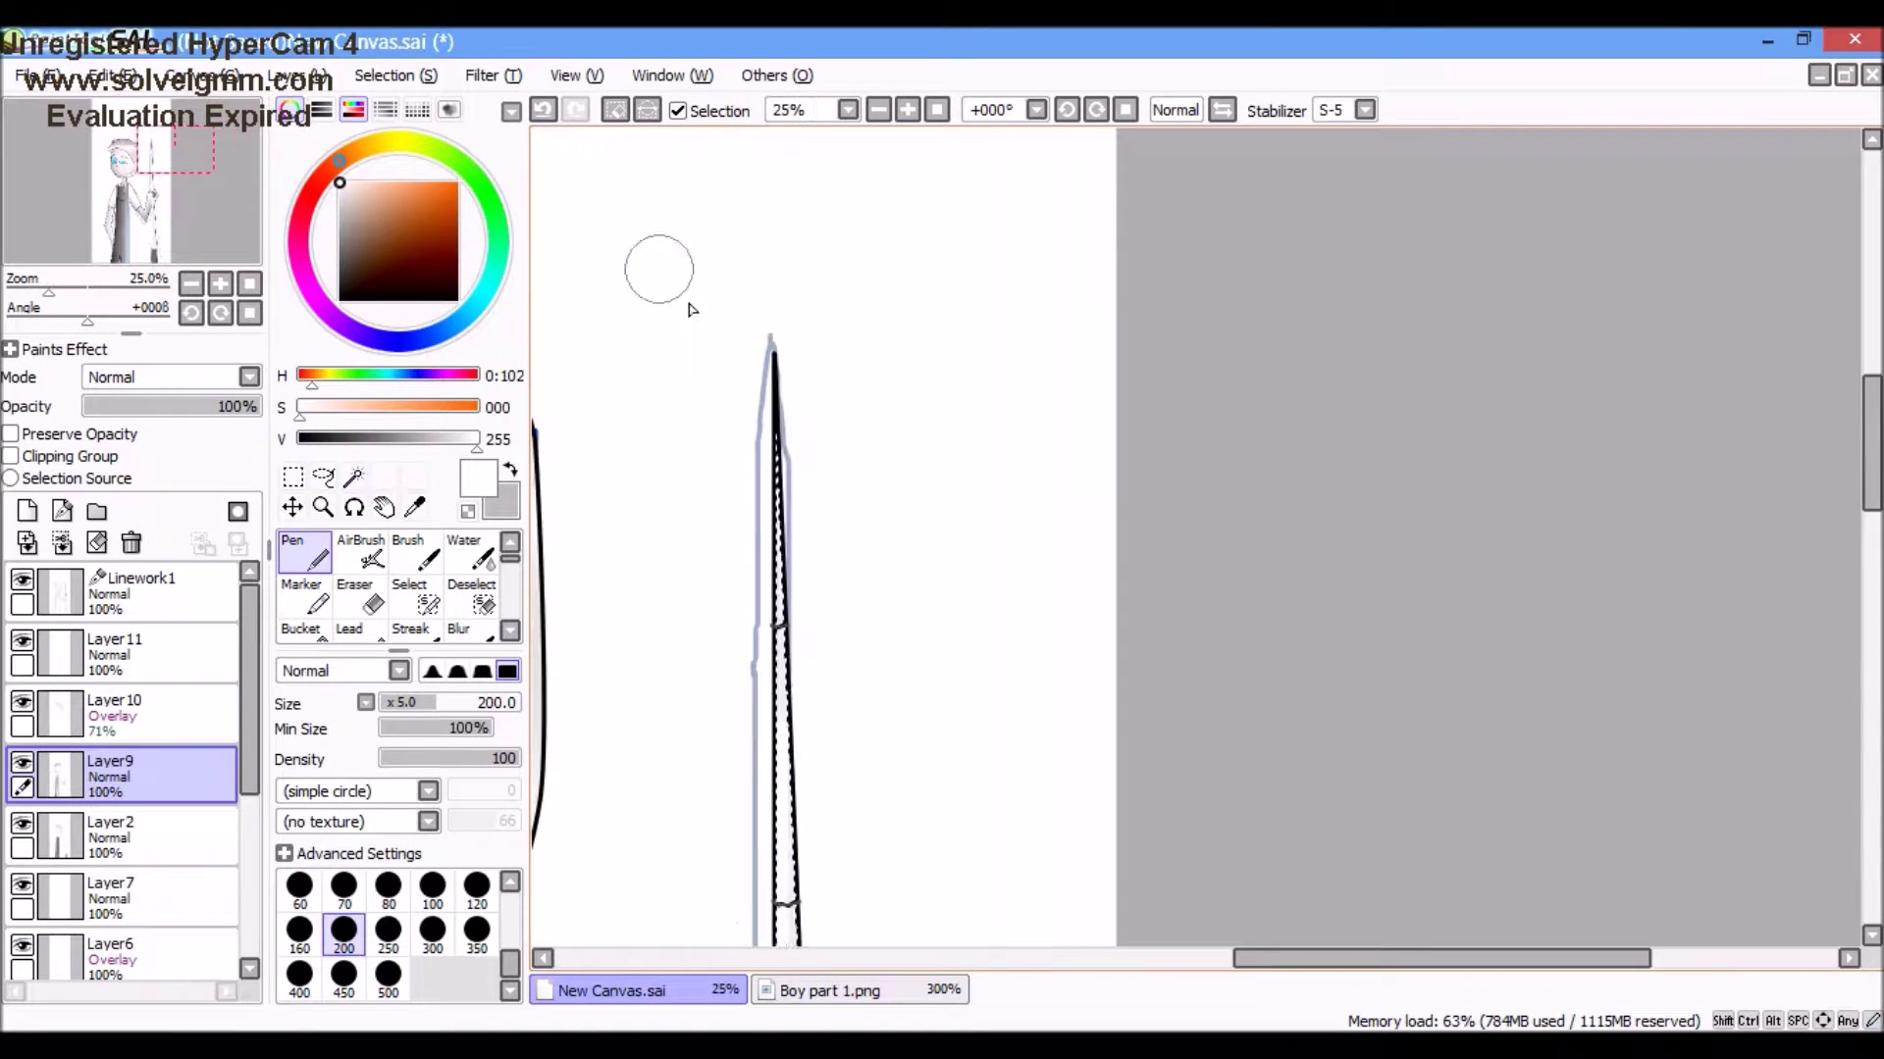
Step: Blend the white highlight along the pole with the Blur tool at size 95
key(b)
scroll(793, 559, down, 2)
scroll(743, 845, up, 2)
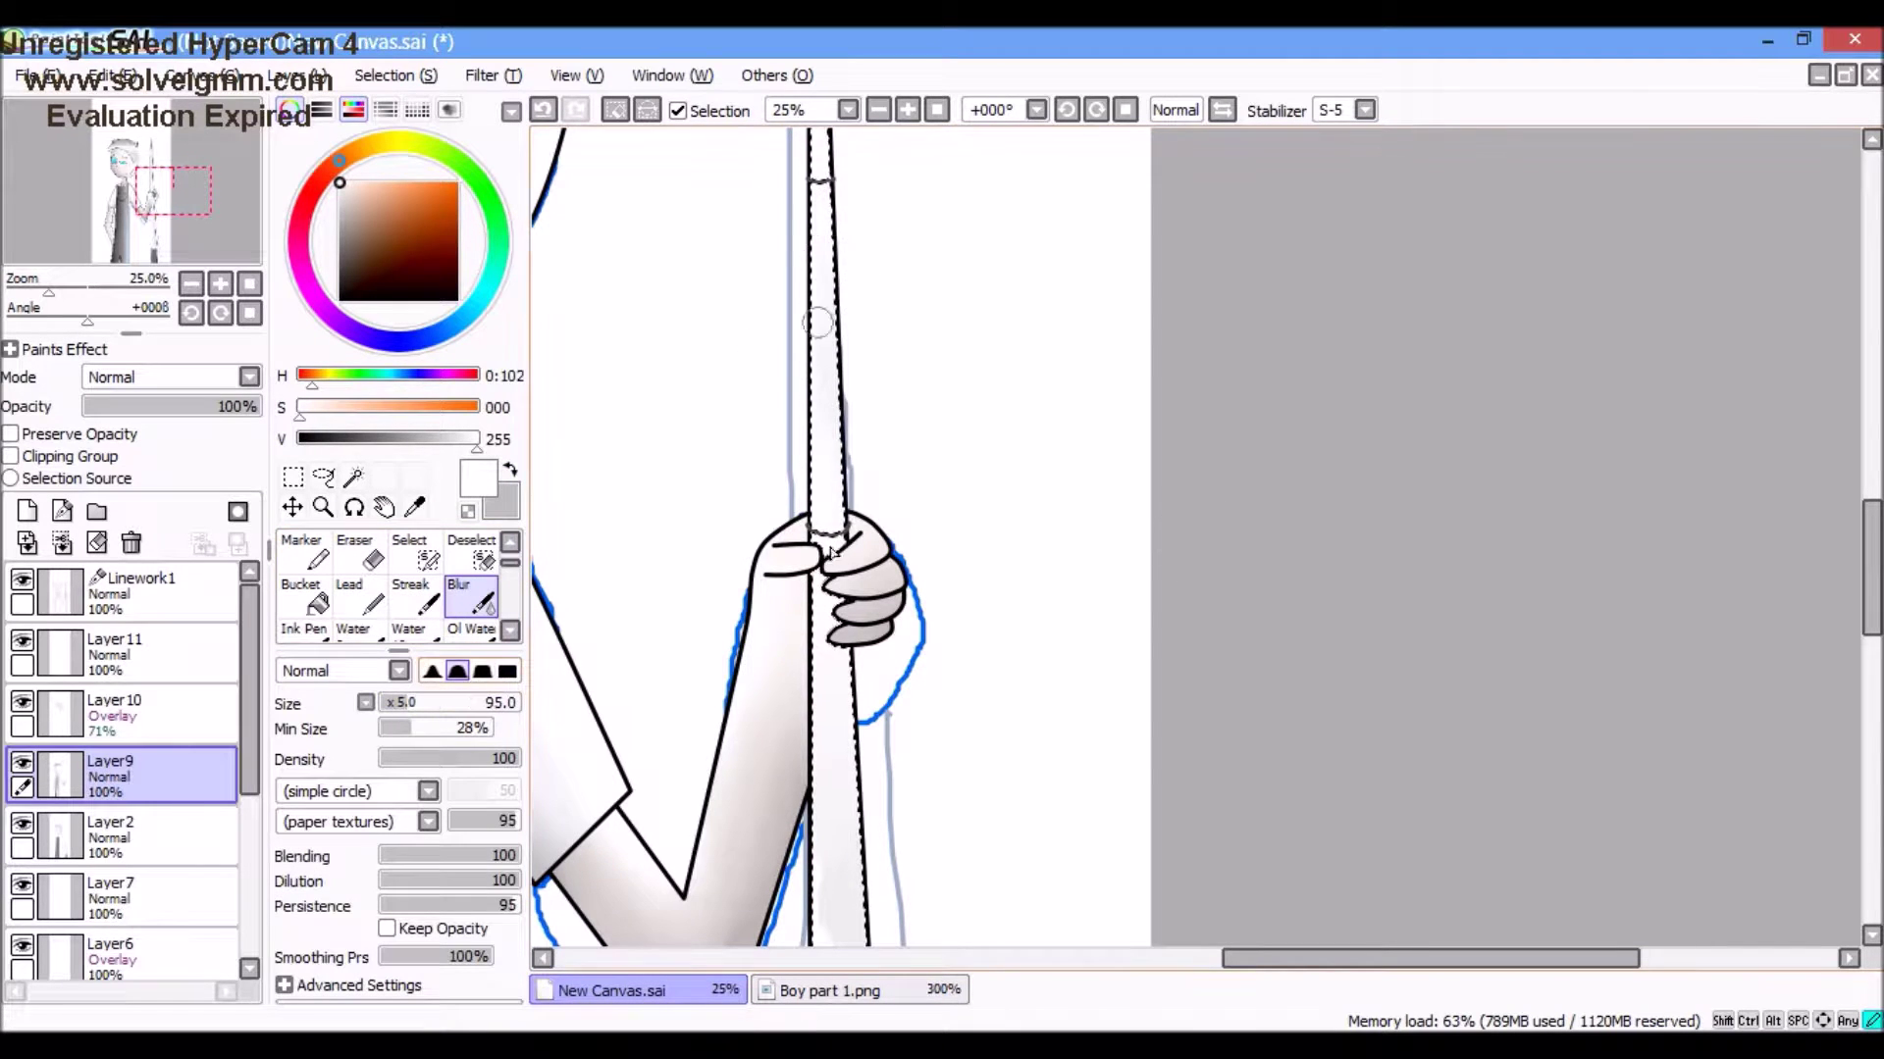
scroll(768, 438, down, 2)
scroll(786, 396, up, 4)
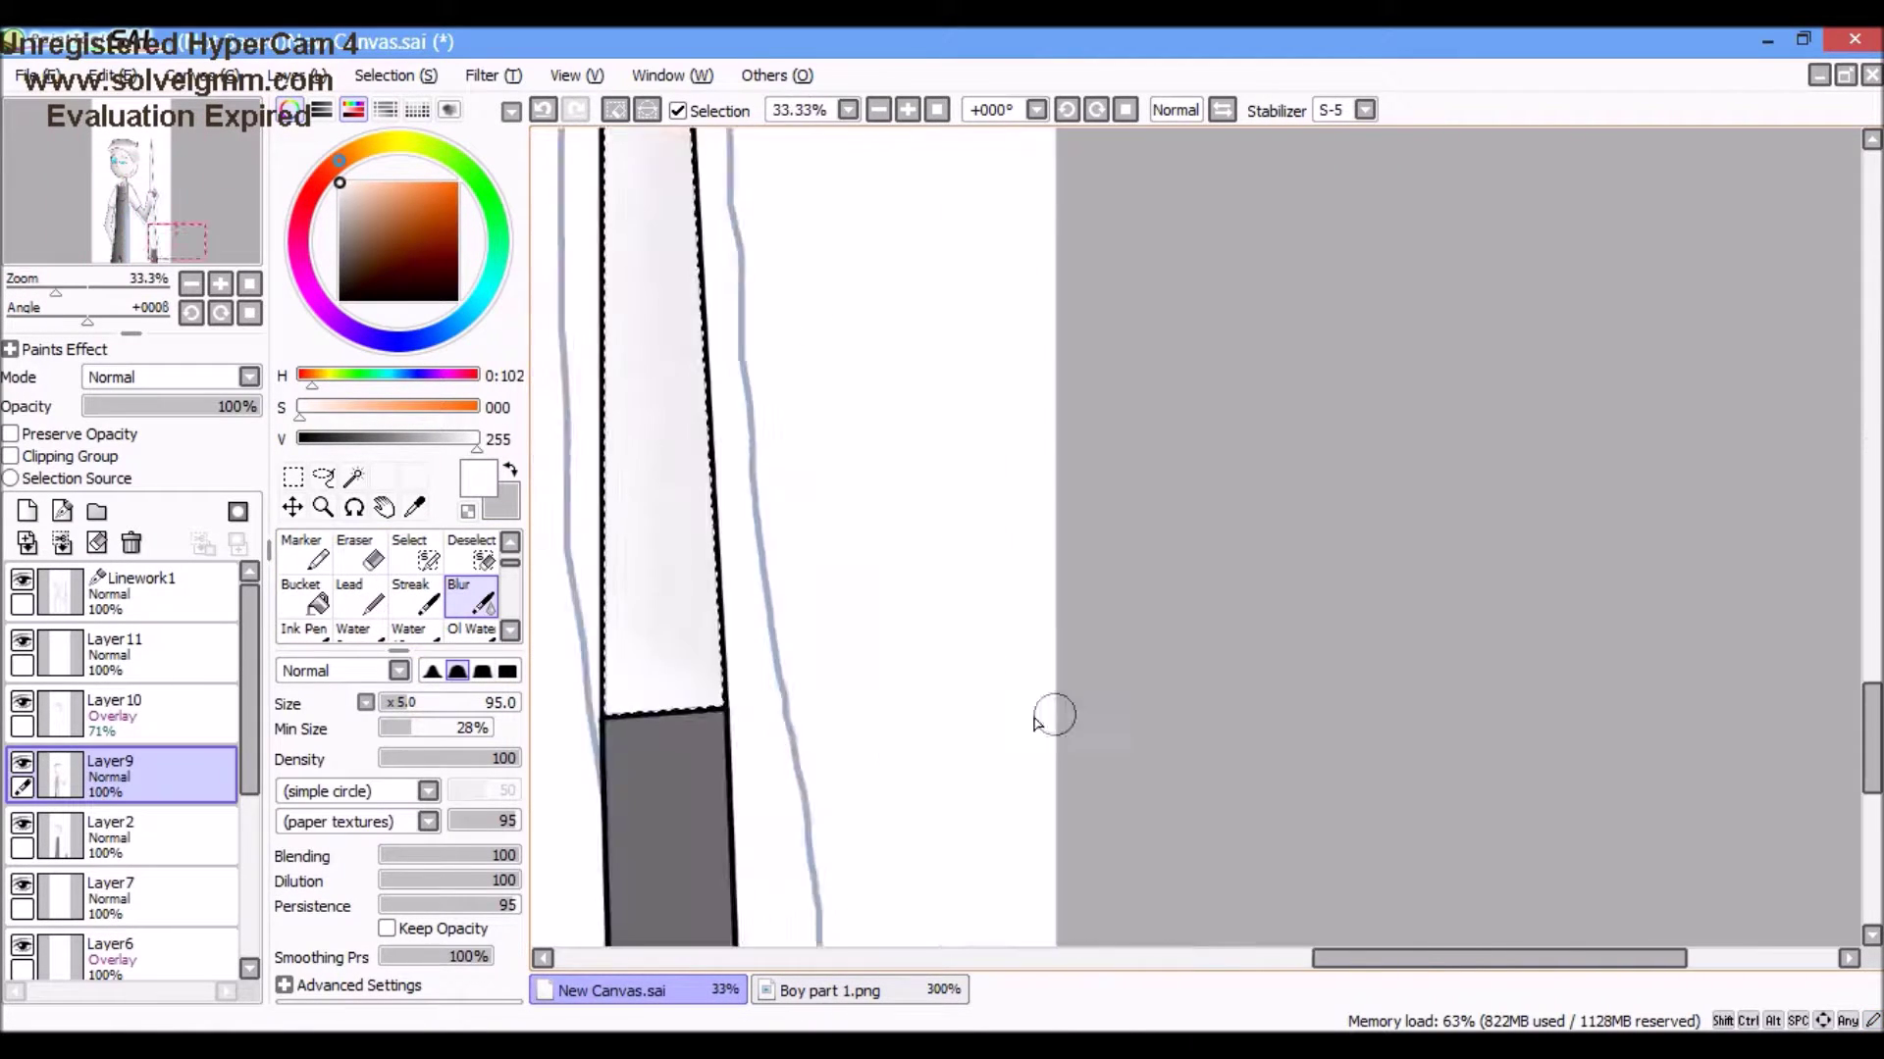
scroll(736, 652, down, 2)
key(n)
click(459, 633)
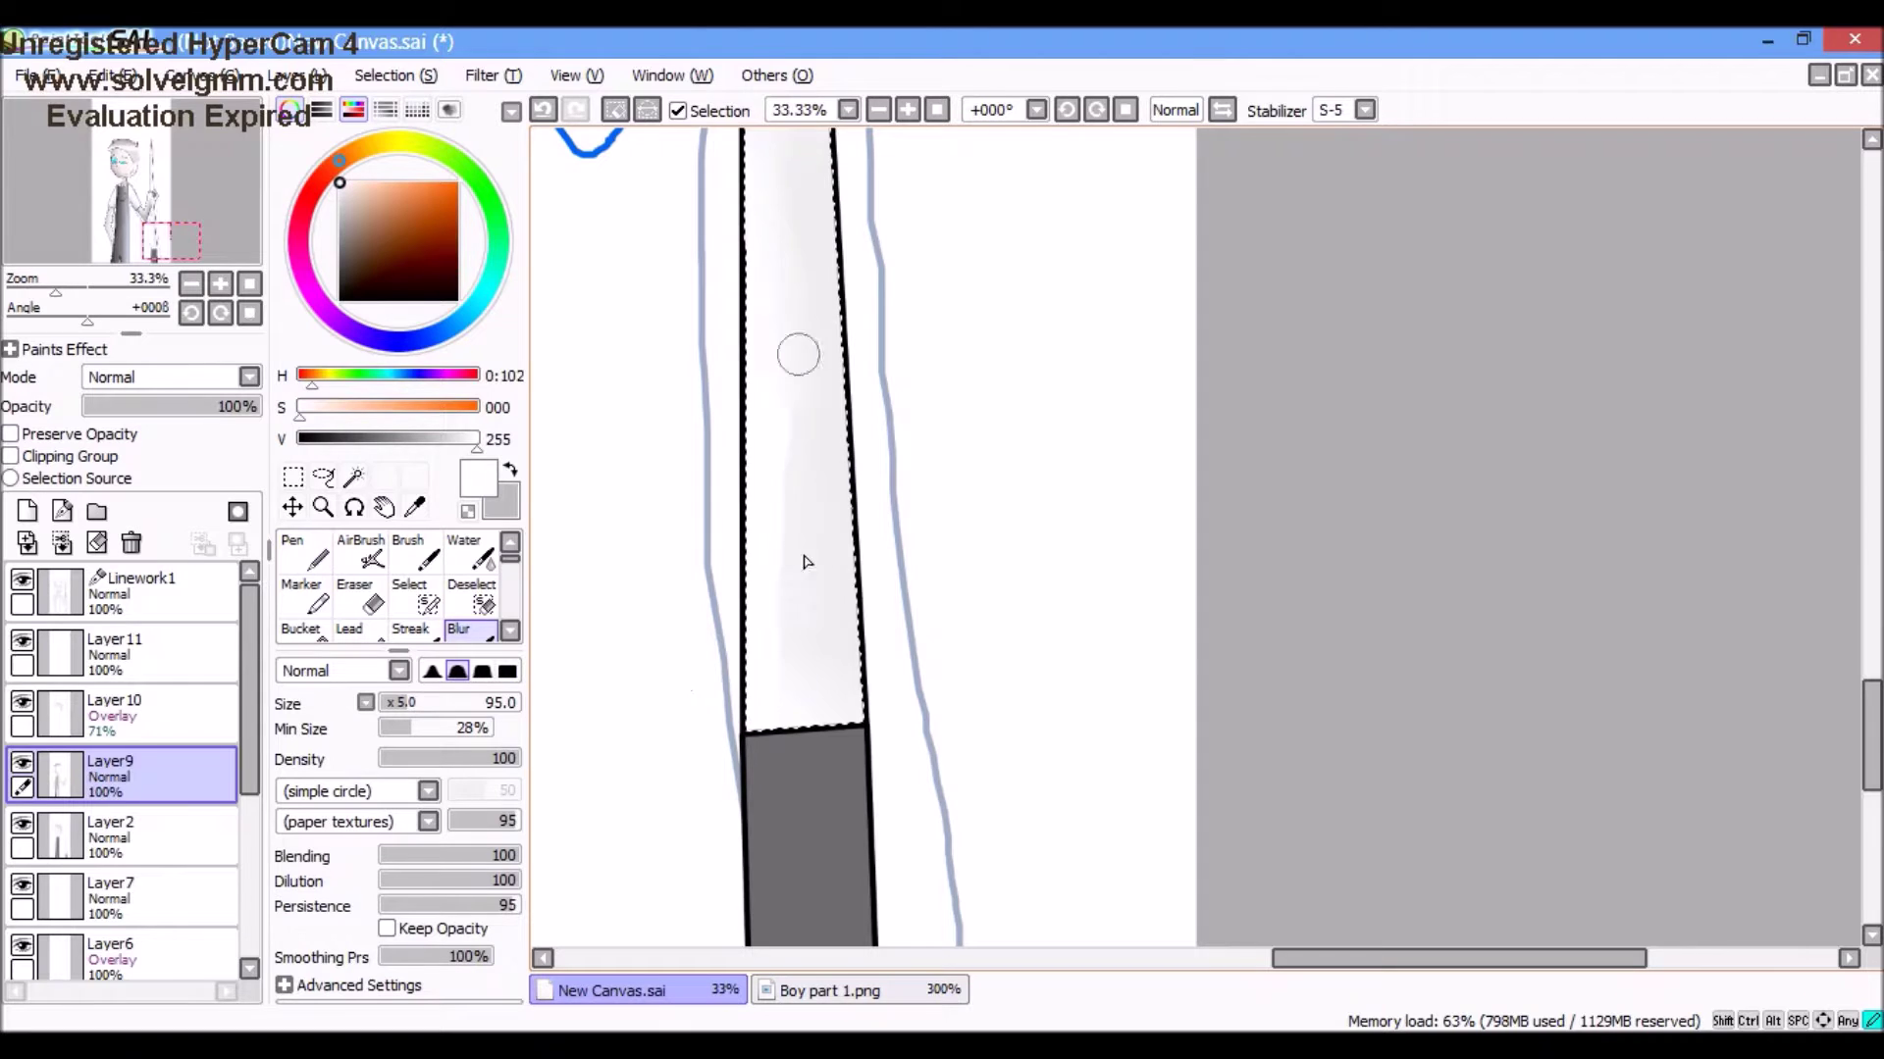
scroll(797, 780, down, 5)
scroll(694, 370, up, 2)
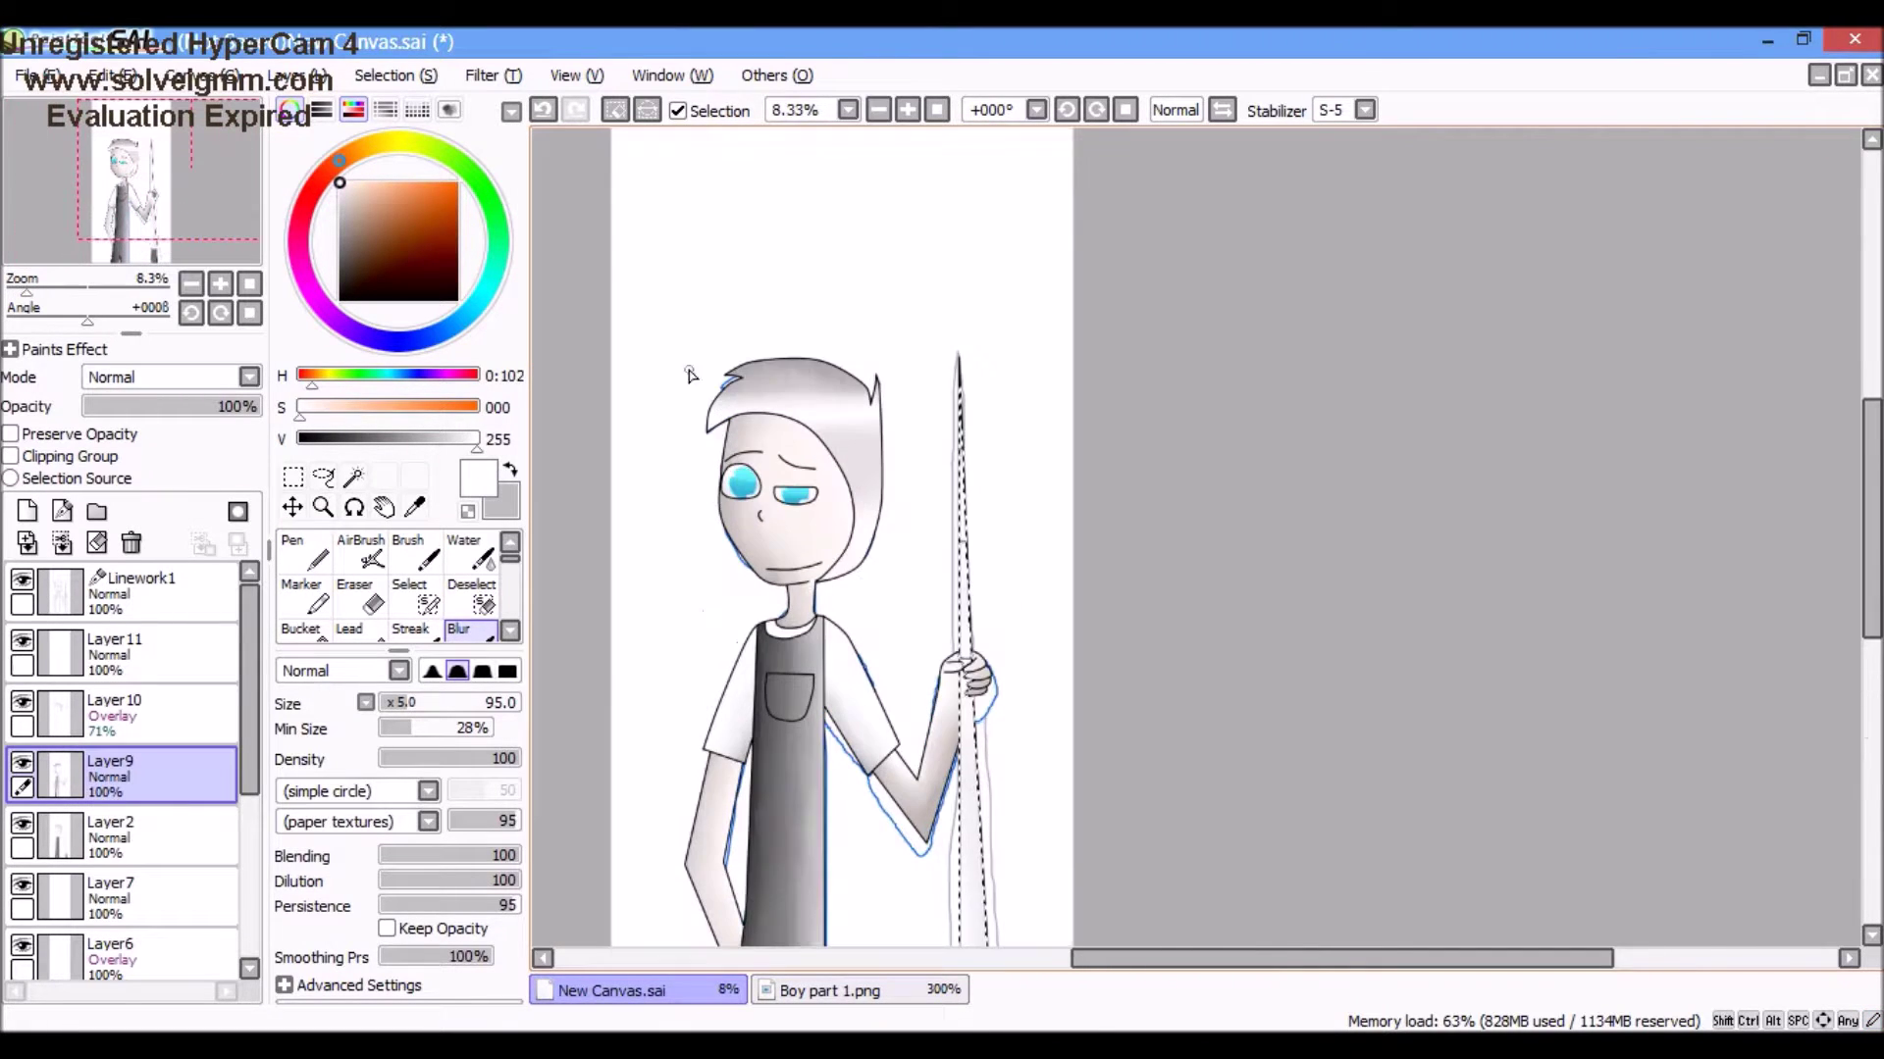
Step: Clear the selection and fill the background on Layer1 with light blue, saturation 122, brightness 255, using the Bucket
key(m)
scroll(893, 464, down, 1)
scroll(893, 464, down, 1)
scroll(766, 496, up, 4)
scroll(765, 497, down, 4)
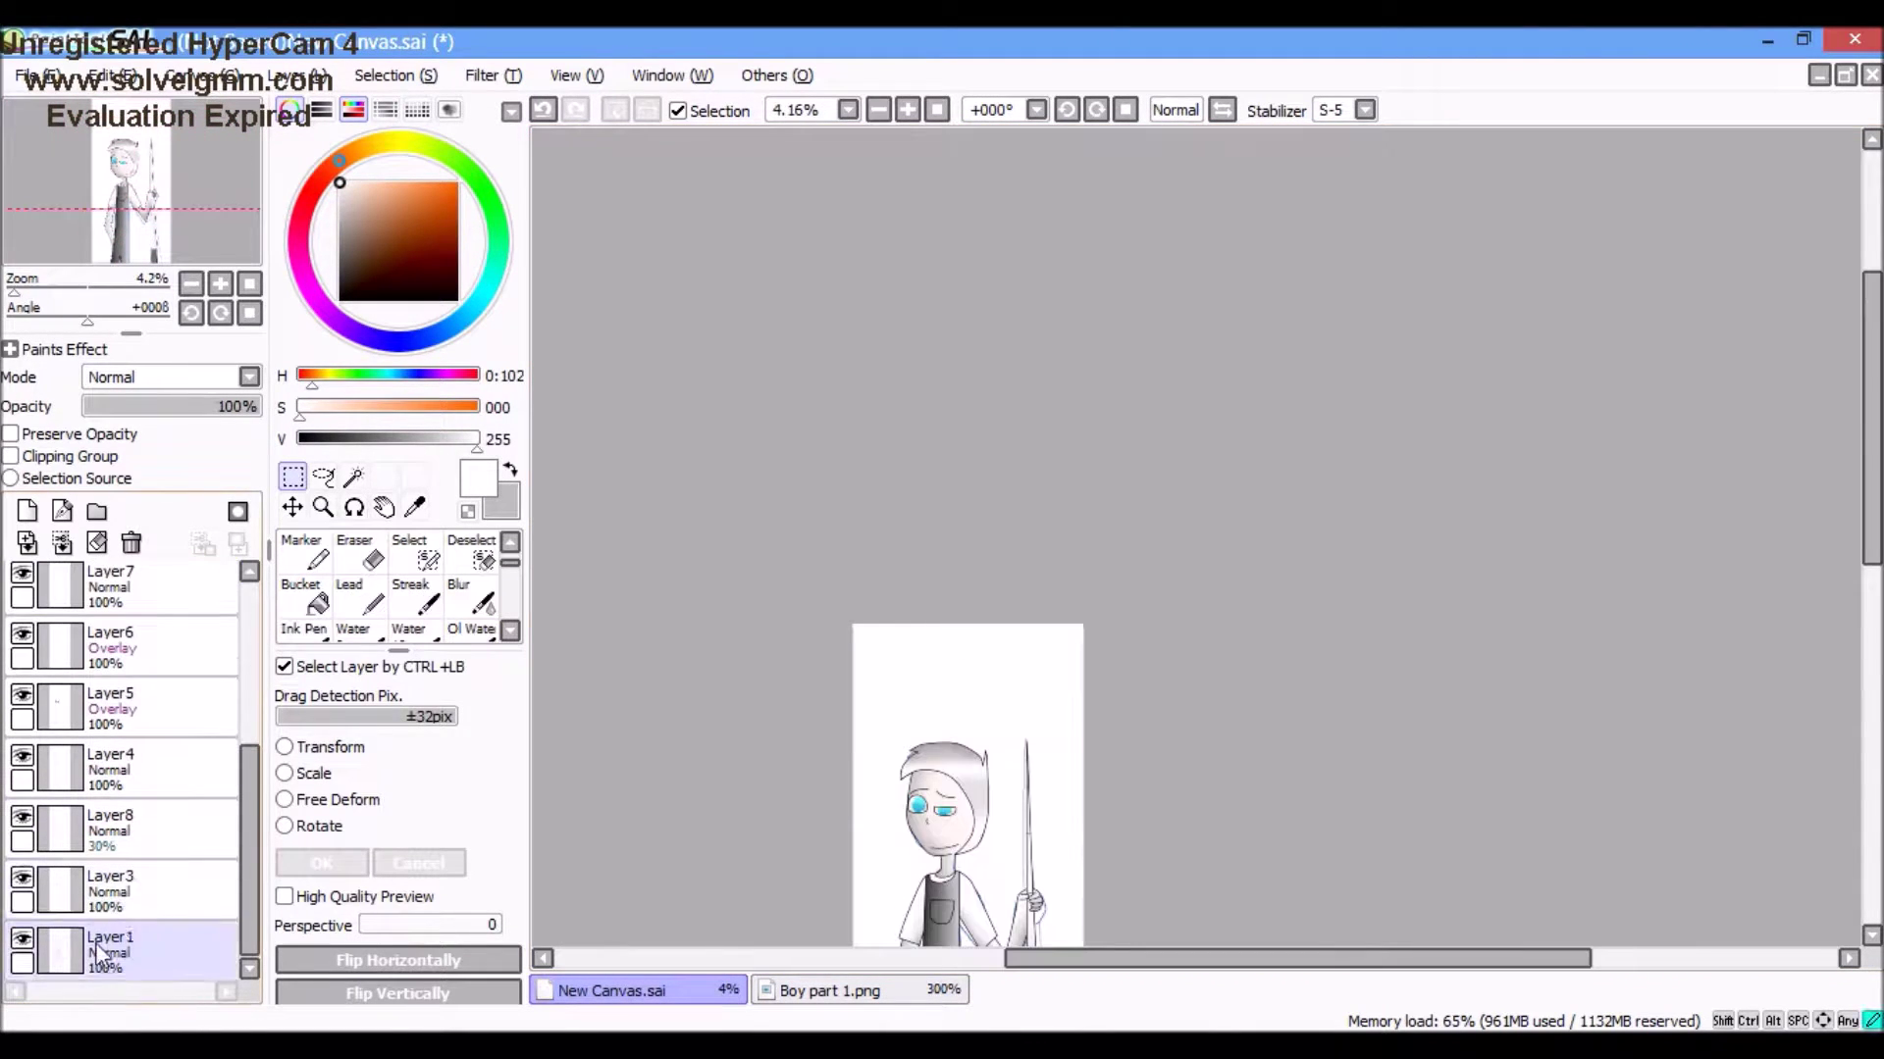
click(113, 950)
scroll(875, 454, up, 3)
scroll(393, 589, down, 1)
click(304, 554)
click(439, 332)
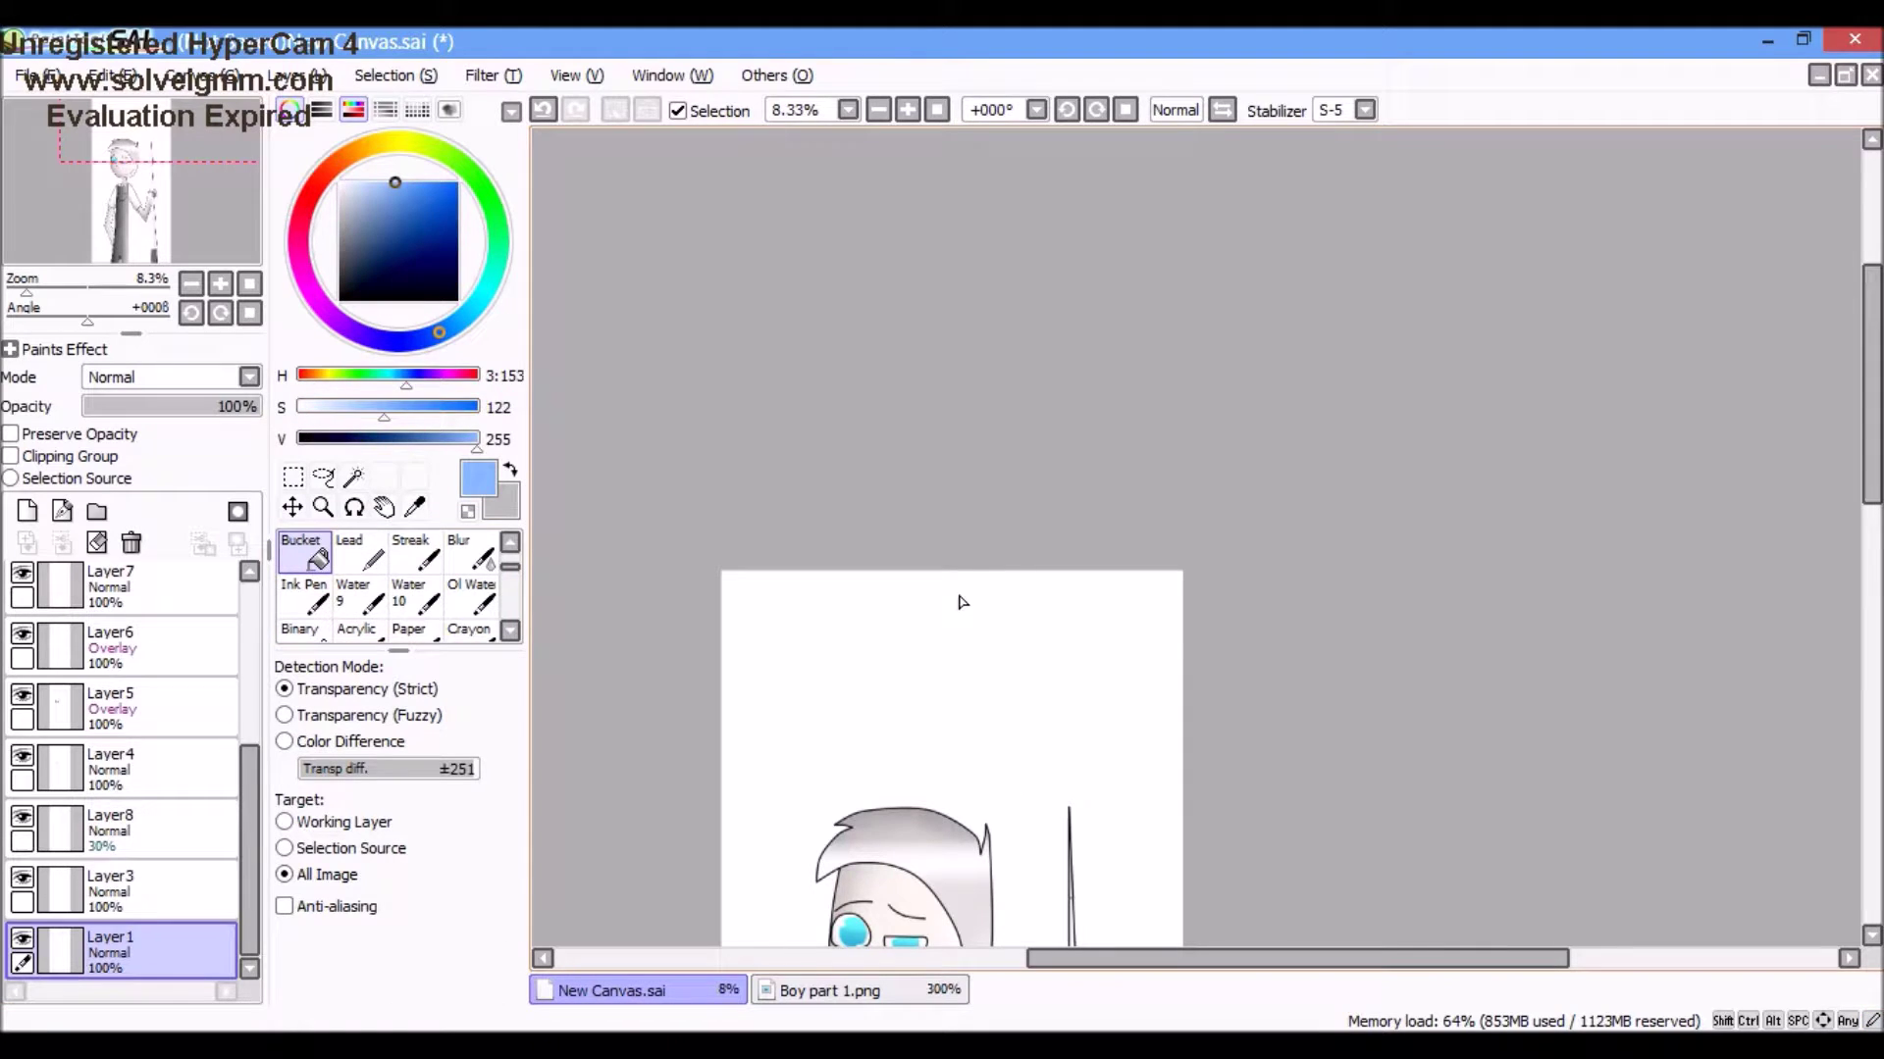
click(882, 639)
scroll(1051, 862, up, 12)
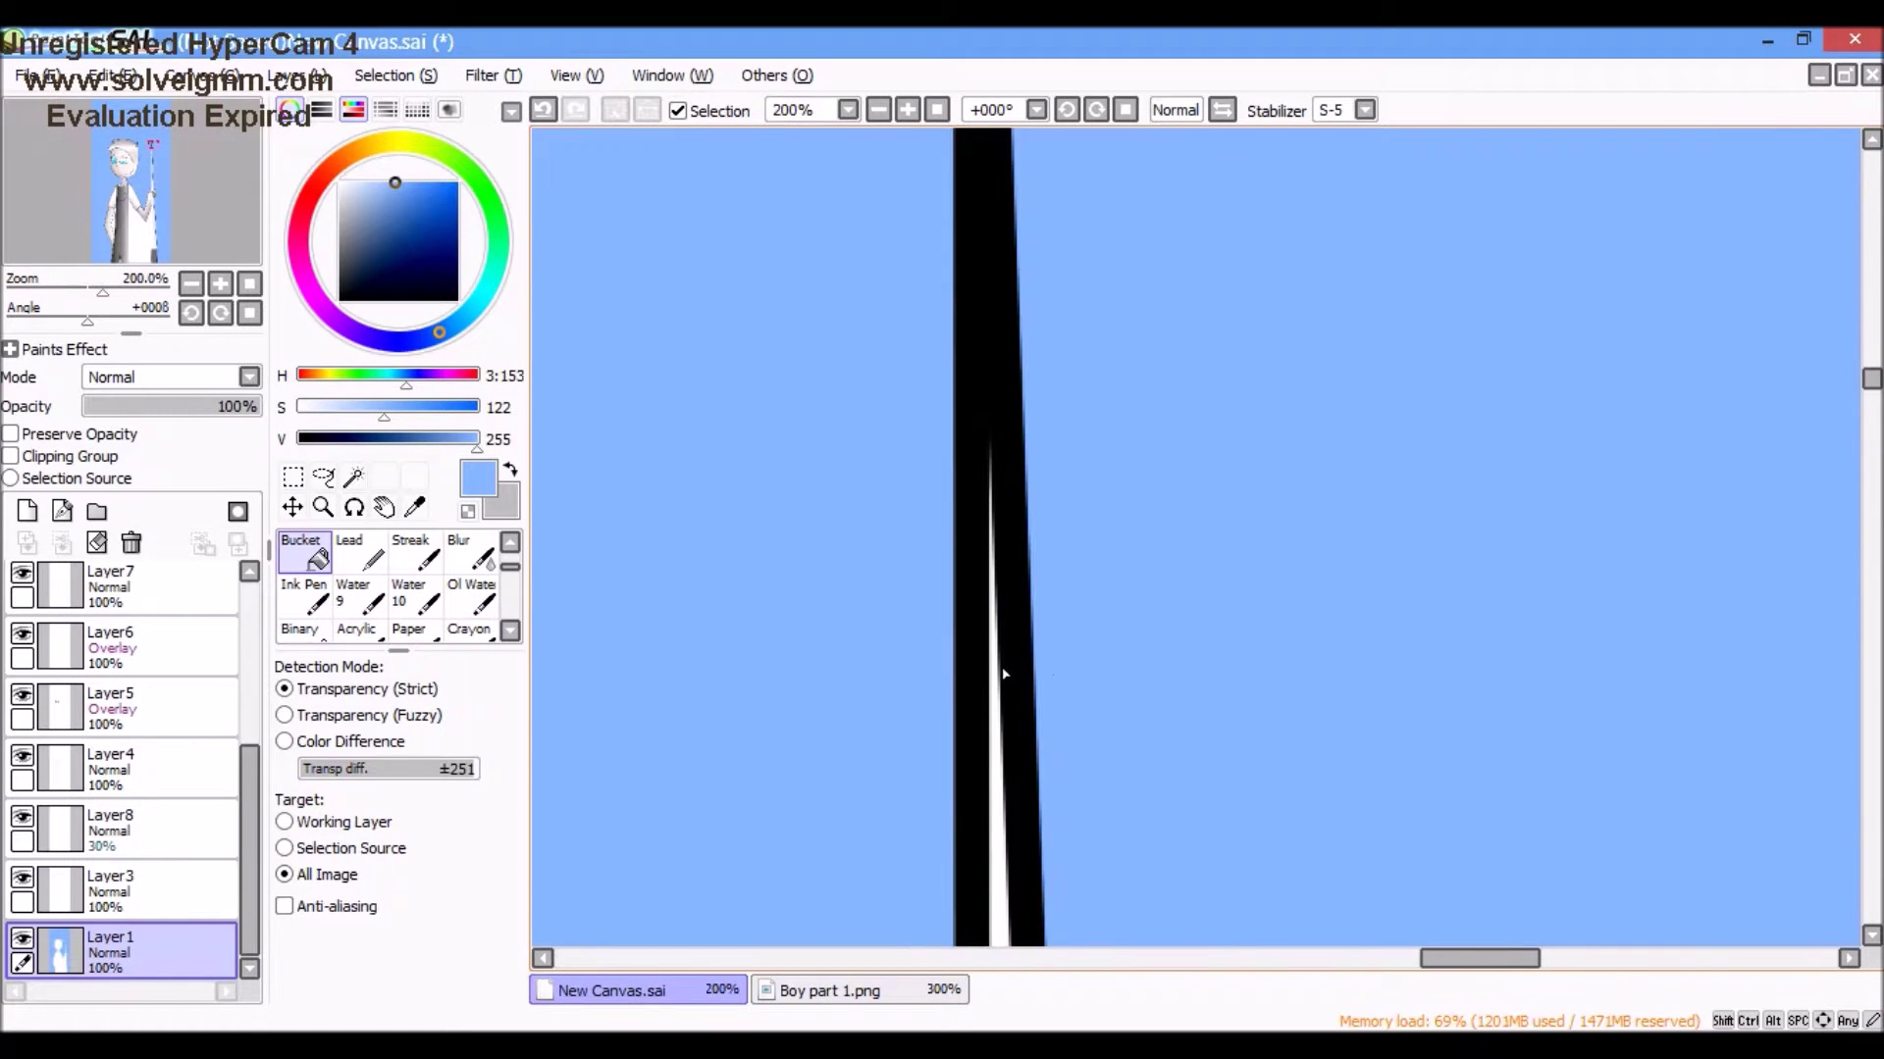
scroll(1005, 674, down, 10)
scroll(784, 647, up, 5)
scroll(767, 660, down, 7)
Step: Try a saturation 184 blue in the background's upper-left corner with the size 500 Pen, undo it, and paint the lower-right corner instead
click(424, 183)
scroll(392, 588, up, 1)
click(304, 554)
mouse_move(770, 230)
mouse_down()
mouse_move(704, 292)
mouse_move(733, 319)
mouse_up()
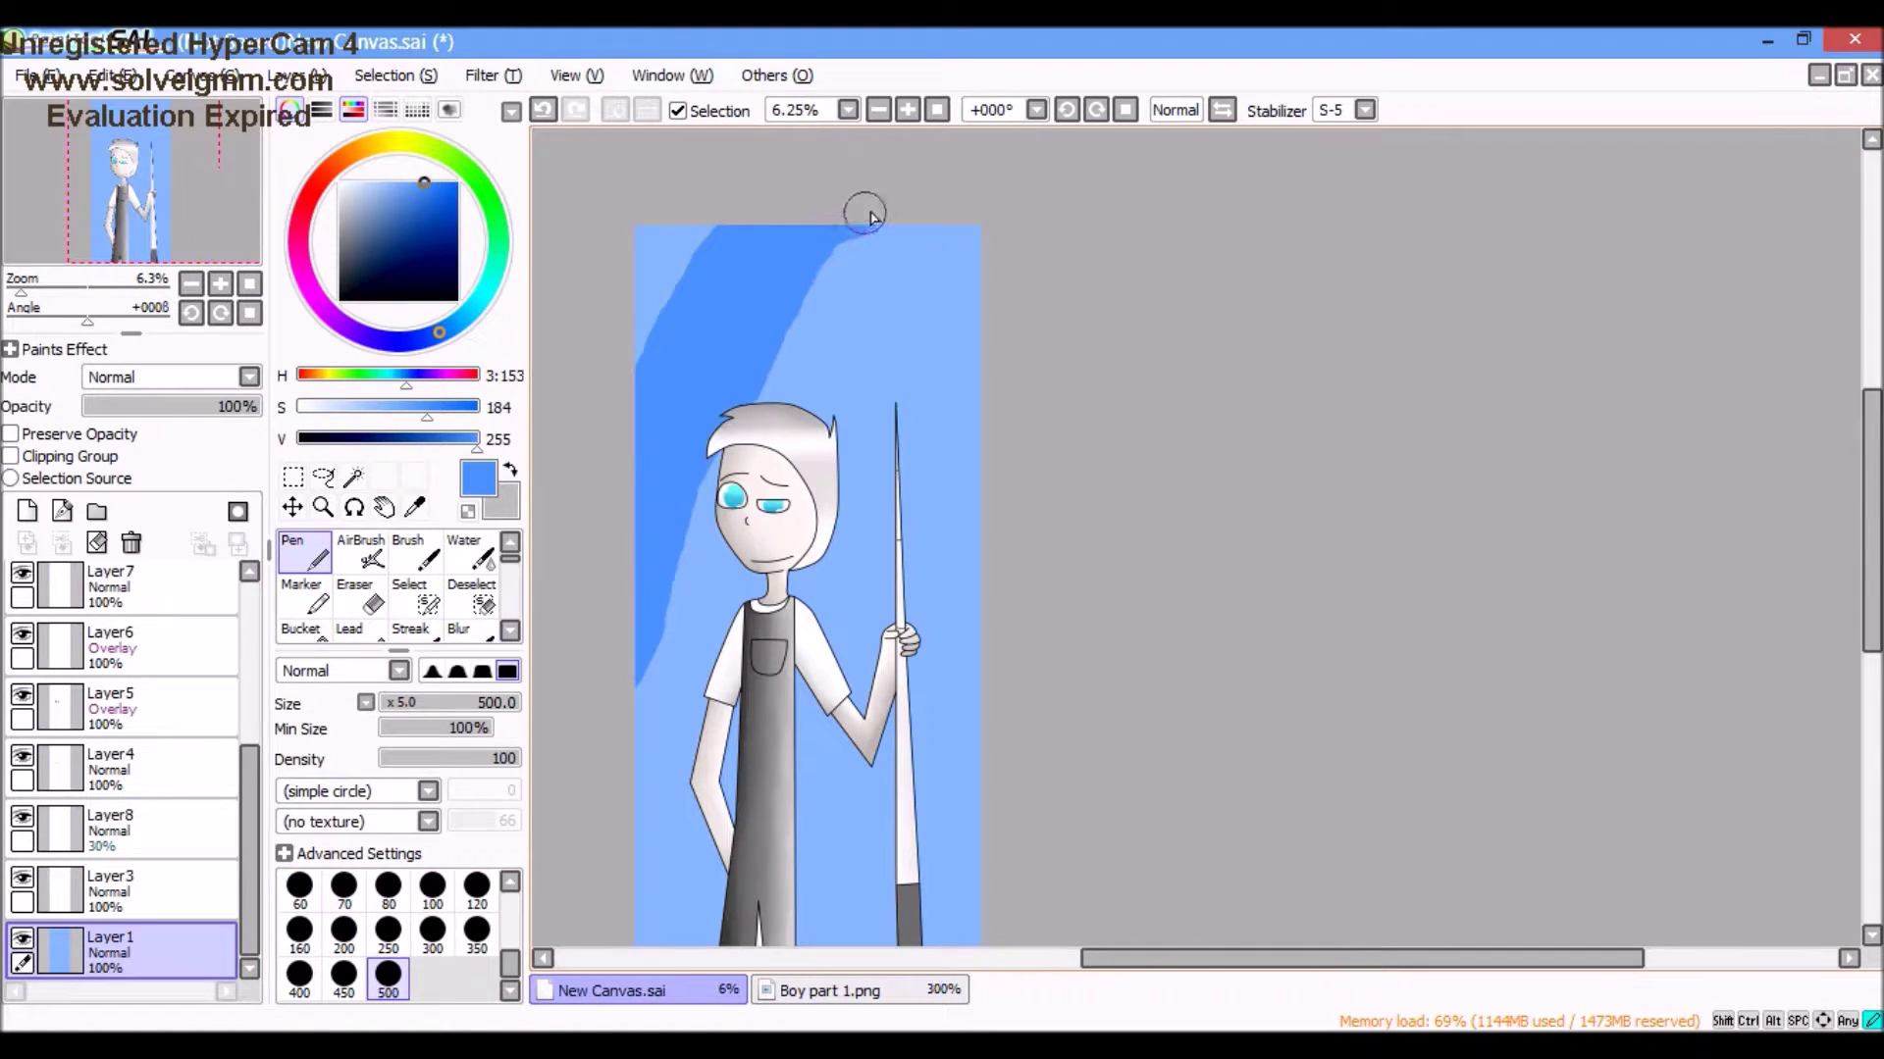
key(ctrl+z)
key(ctrl+z)
drag(1025, 608, 883, 859)
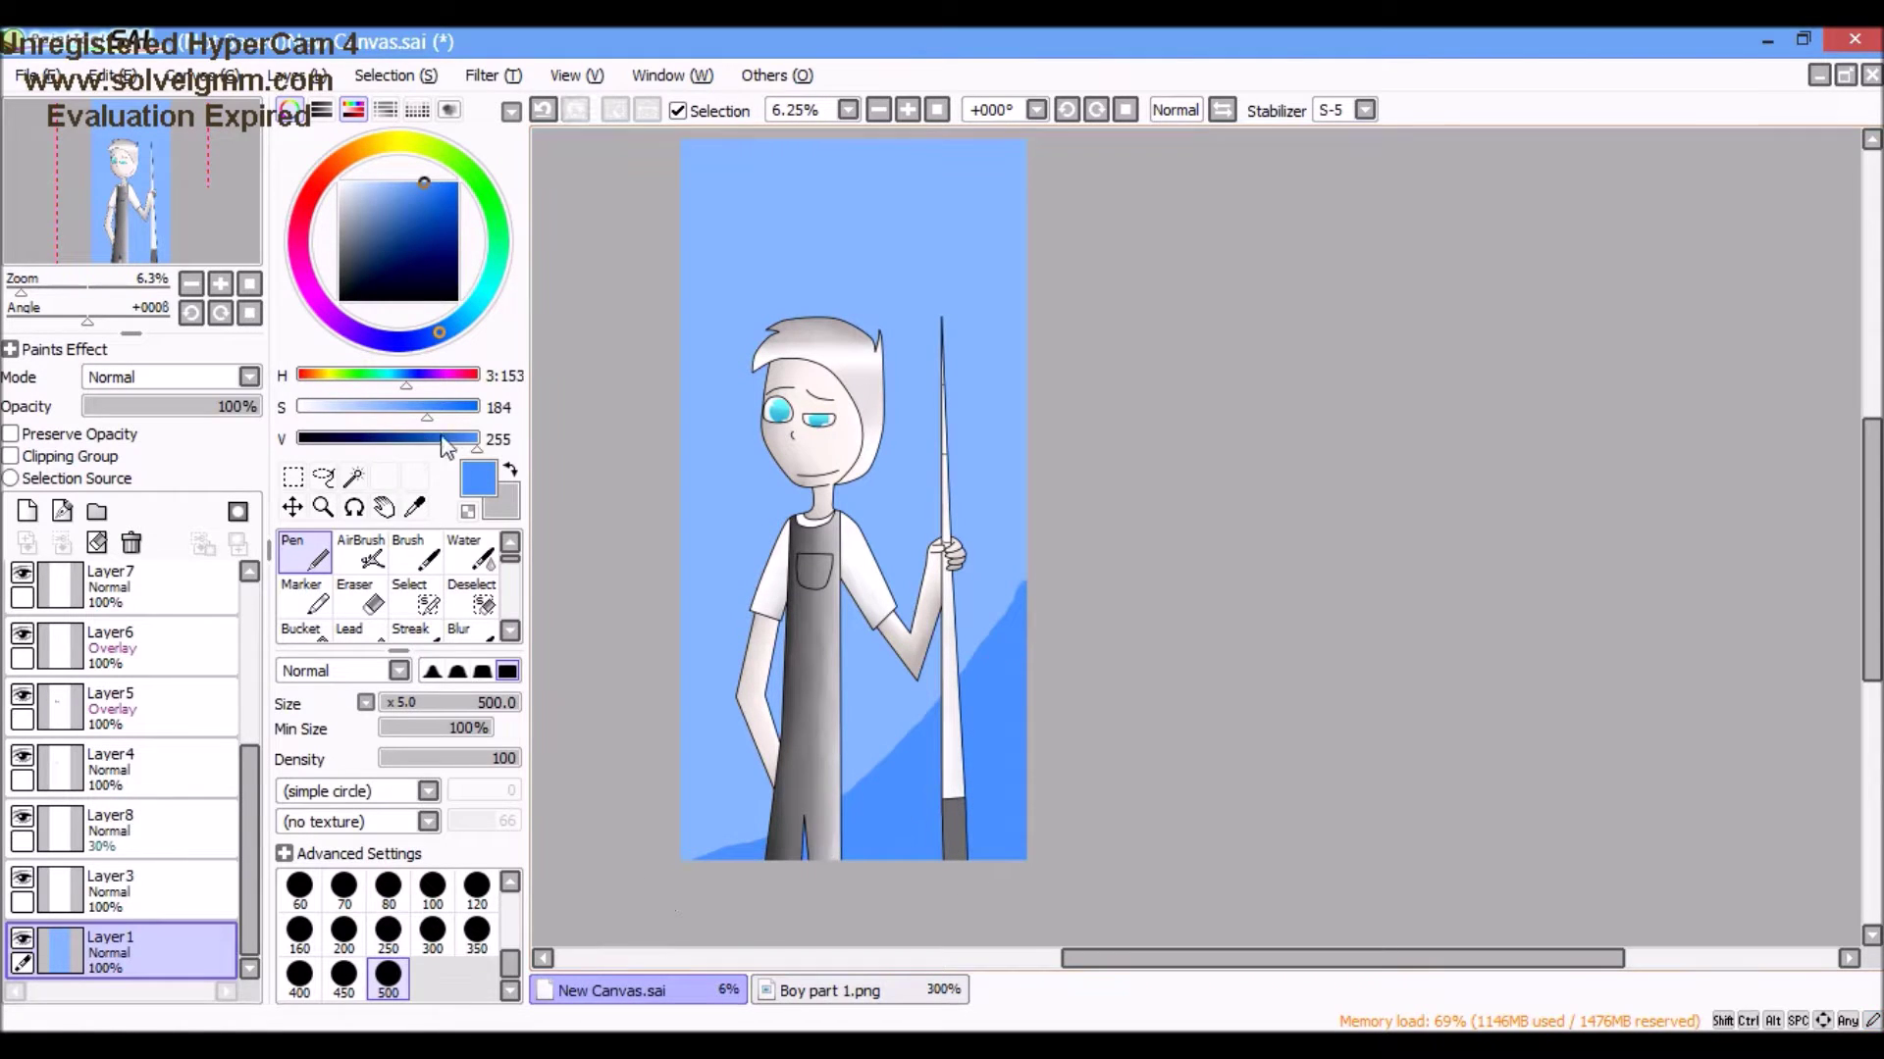
key(ctrl+z)
Step: Paint lighter blue bands, including one of saturation 58, across the background's upper-left corner with the size 500 Pen
scroll(673, 769, up, 1)
alt+click(731, 432)
drag(686, 542, 640, 421)
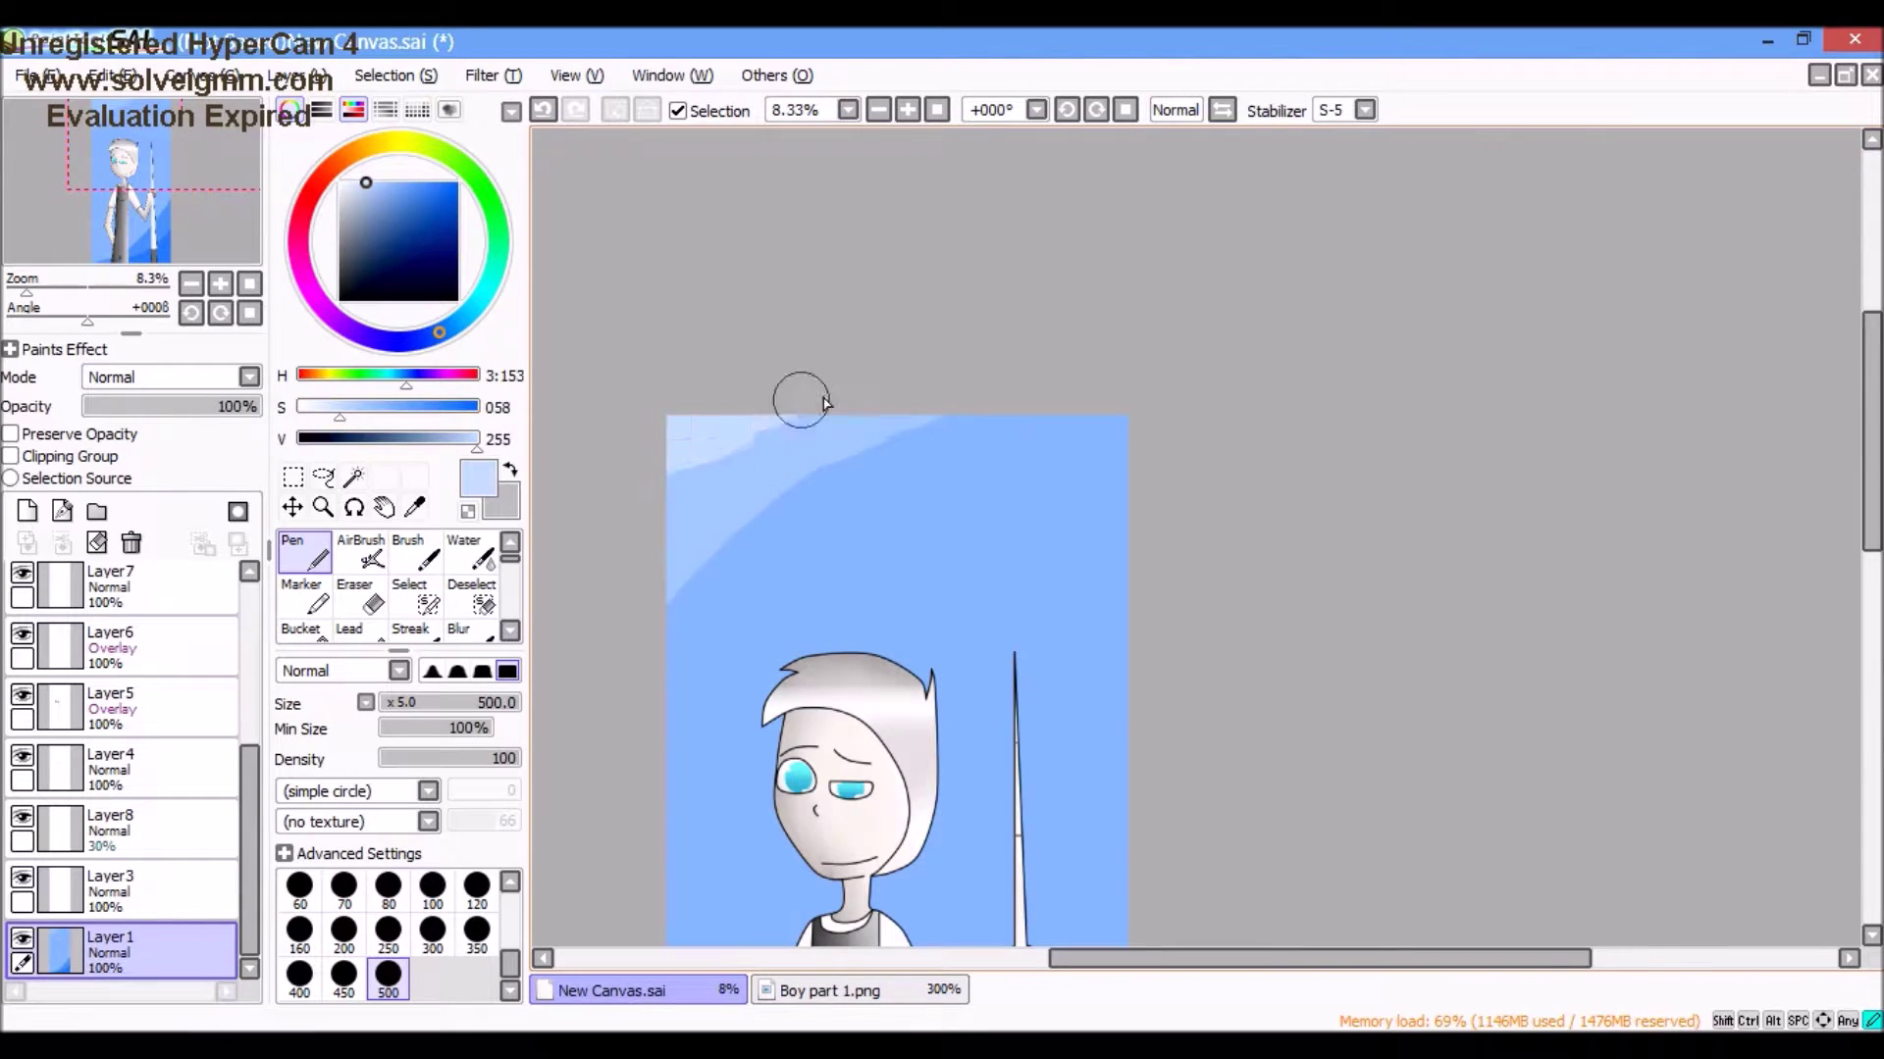
key(ctrl+z)
Step: Blend the dark blue bands in the background's lower part with the oil water brush at sizes 175 and 500
scroll(731, 428, down, 1)
alt+click(946, 640)
scroll(402, 588, down, 2)
click(470, 598)
scroll(645, 662, up, 3)
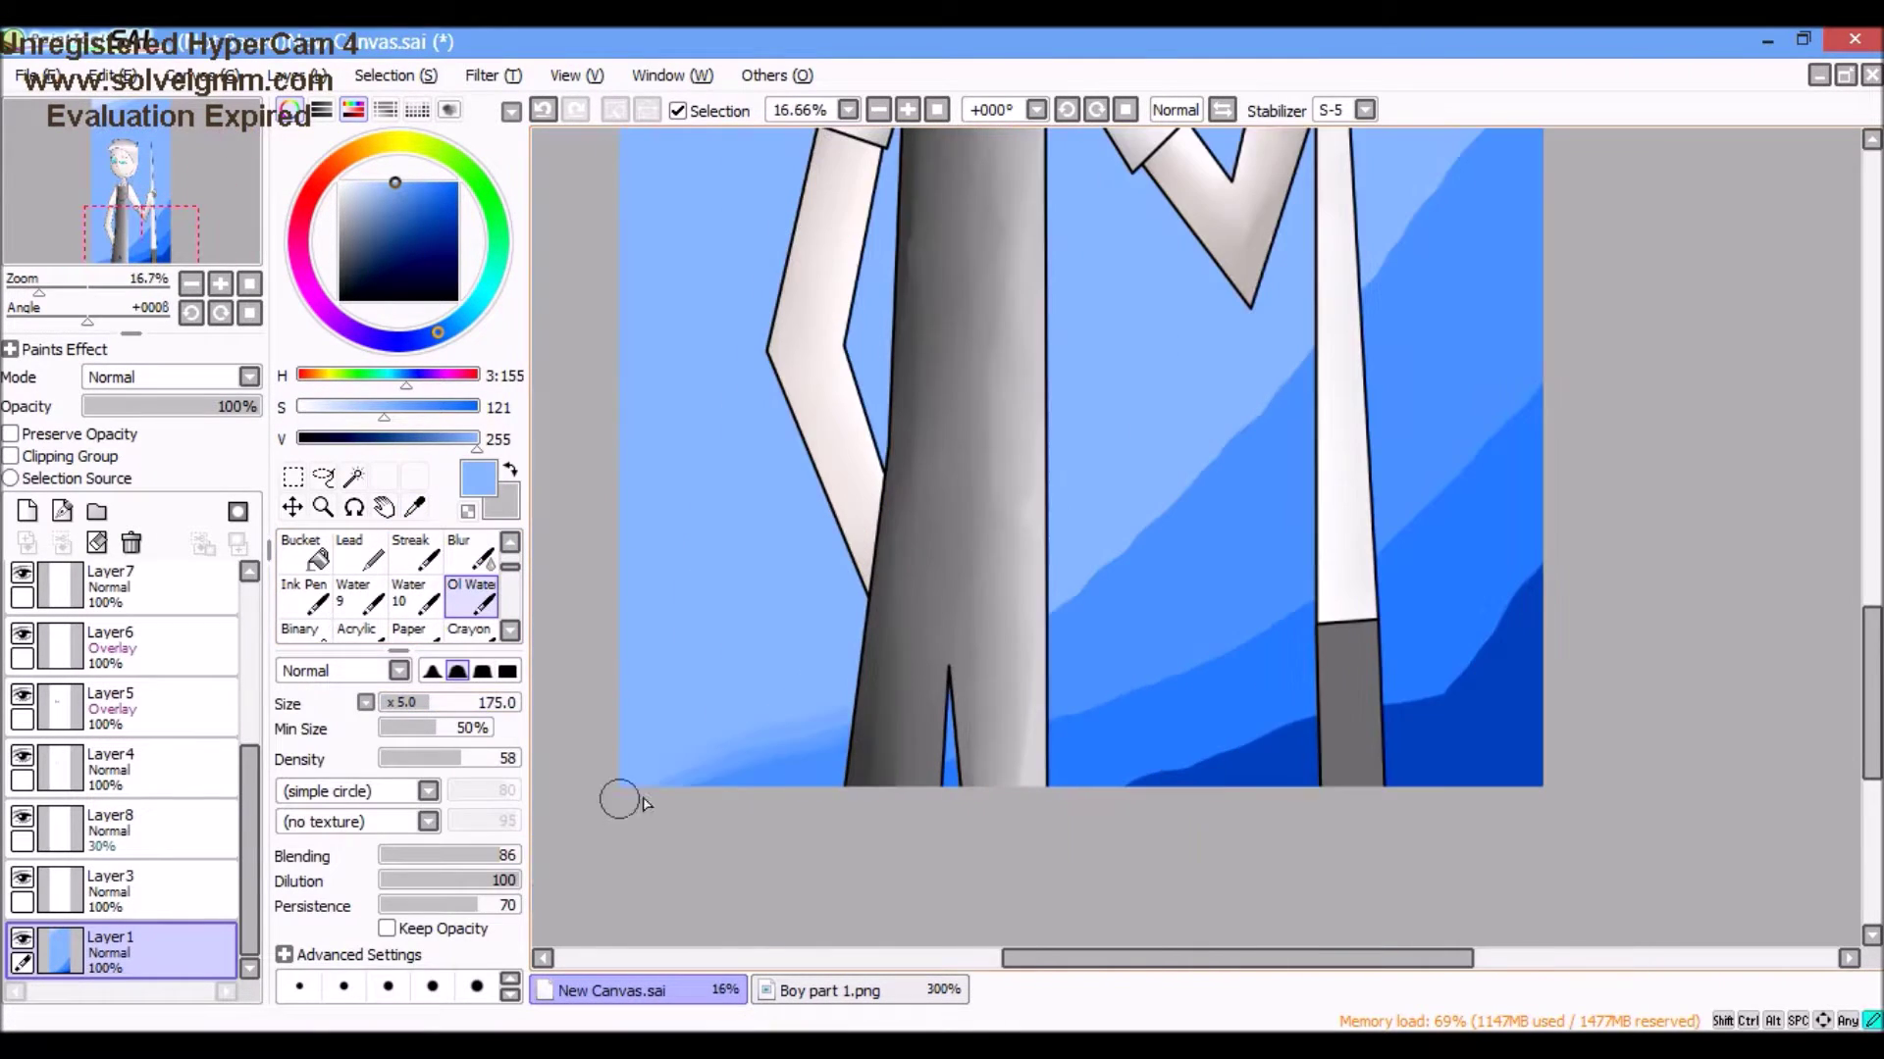
scroll(1148, 726, down, 4)
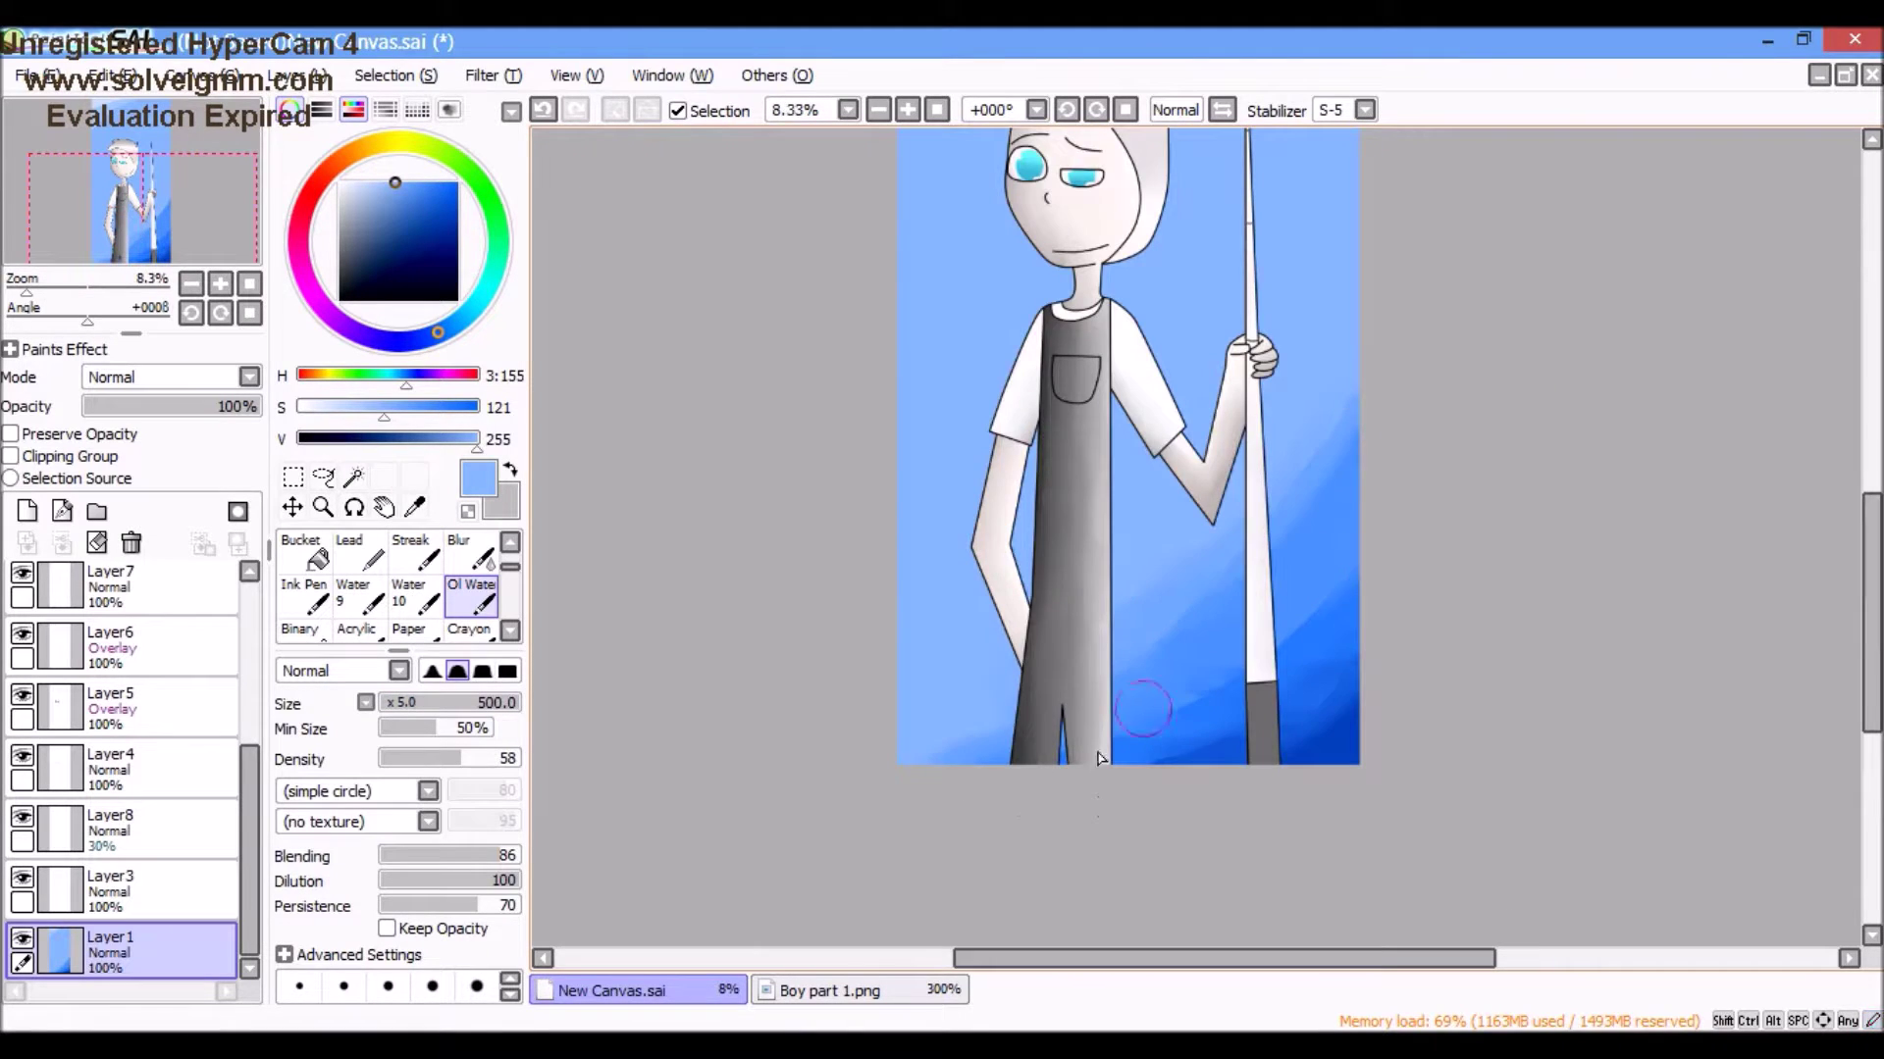
Step: Smooth the background's upper-left highlight and lower-right shading with the Blur tool at size 400
scroll(1030, 470, up, 2)
alt+click(1089, 444)
click(471, 555)
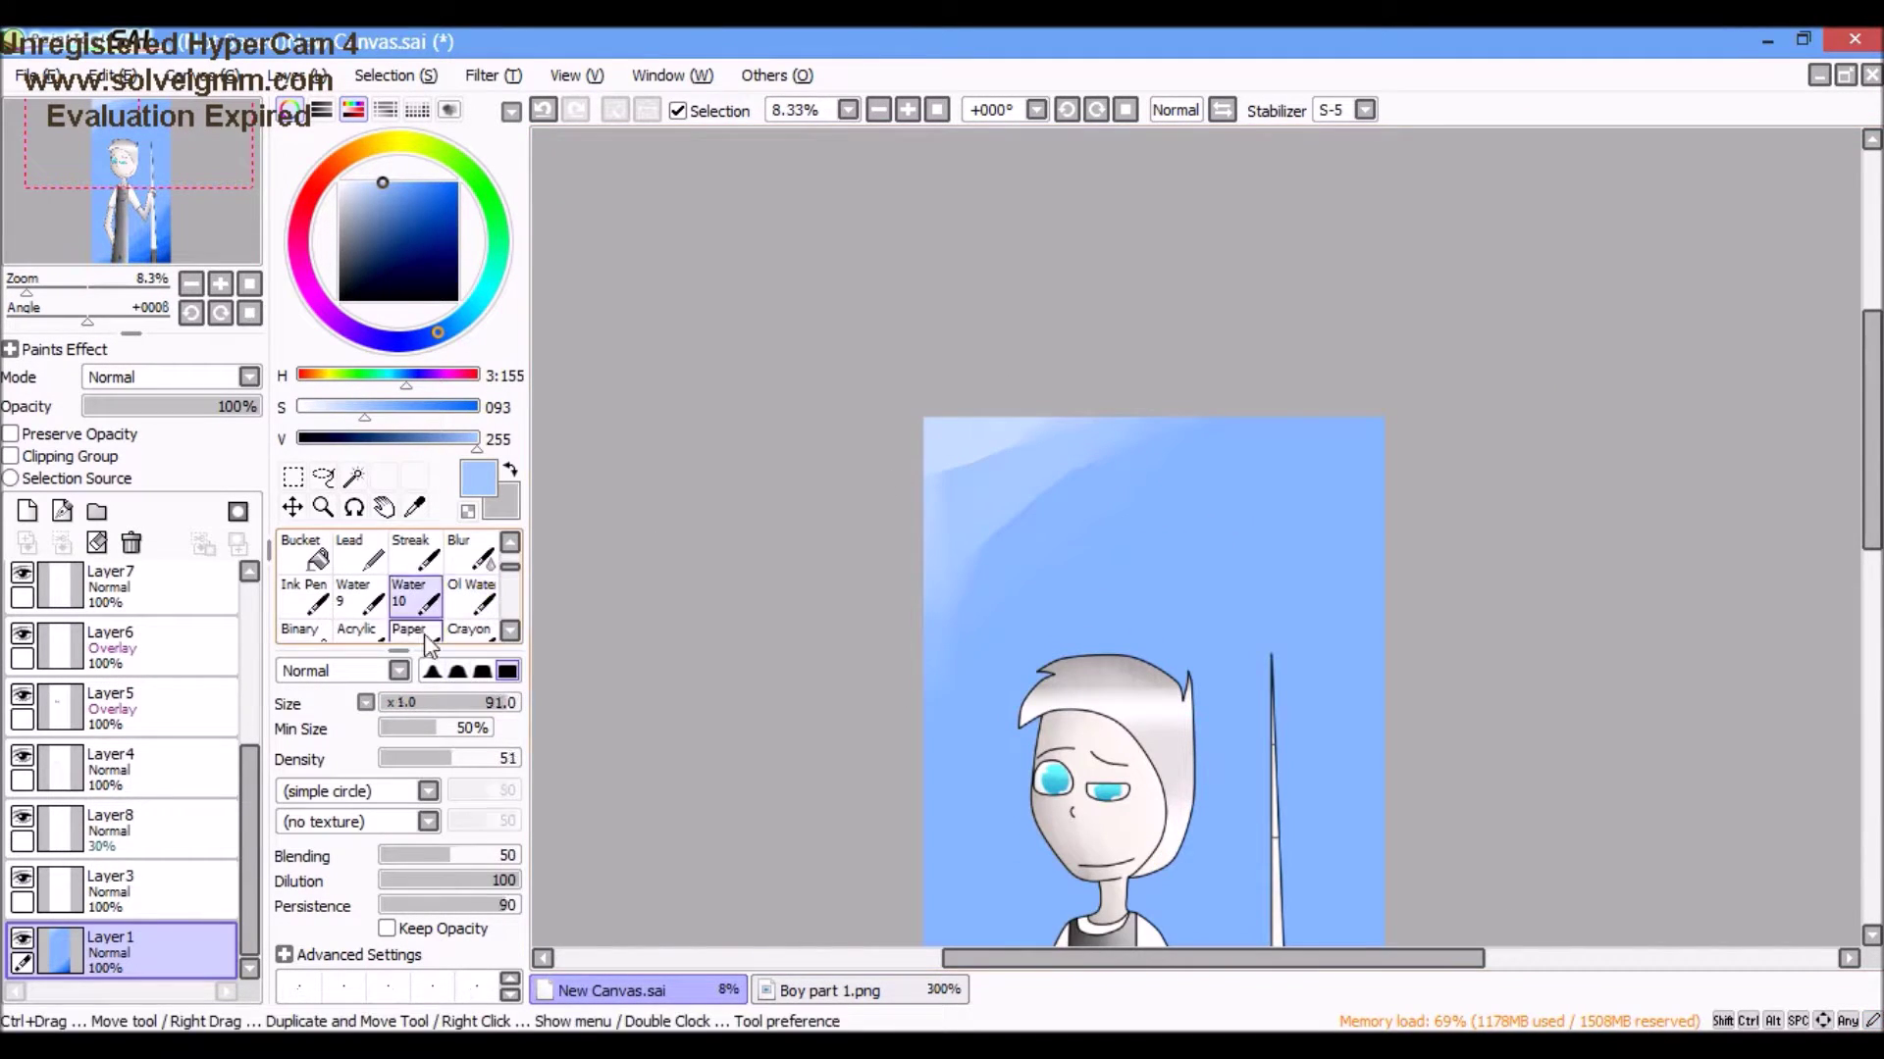
scroll(606, 647, up, 1)
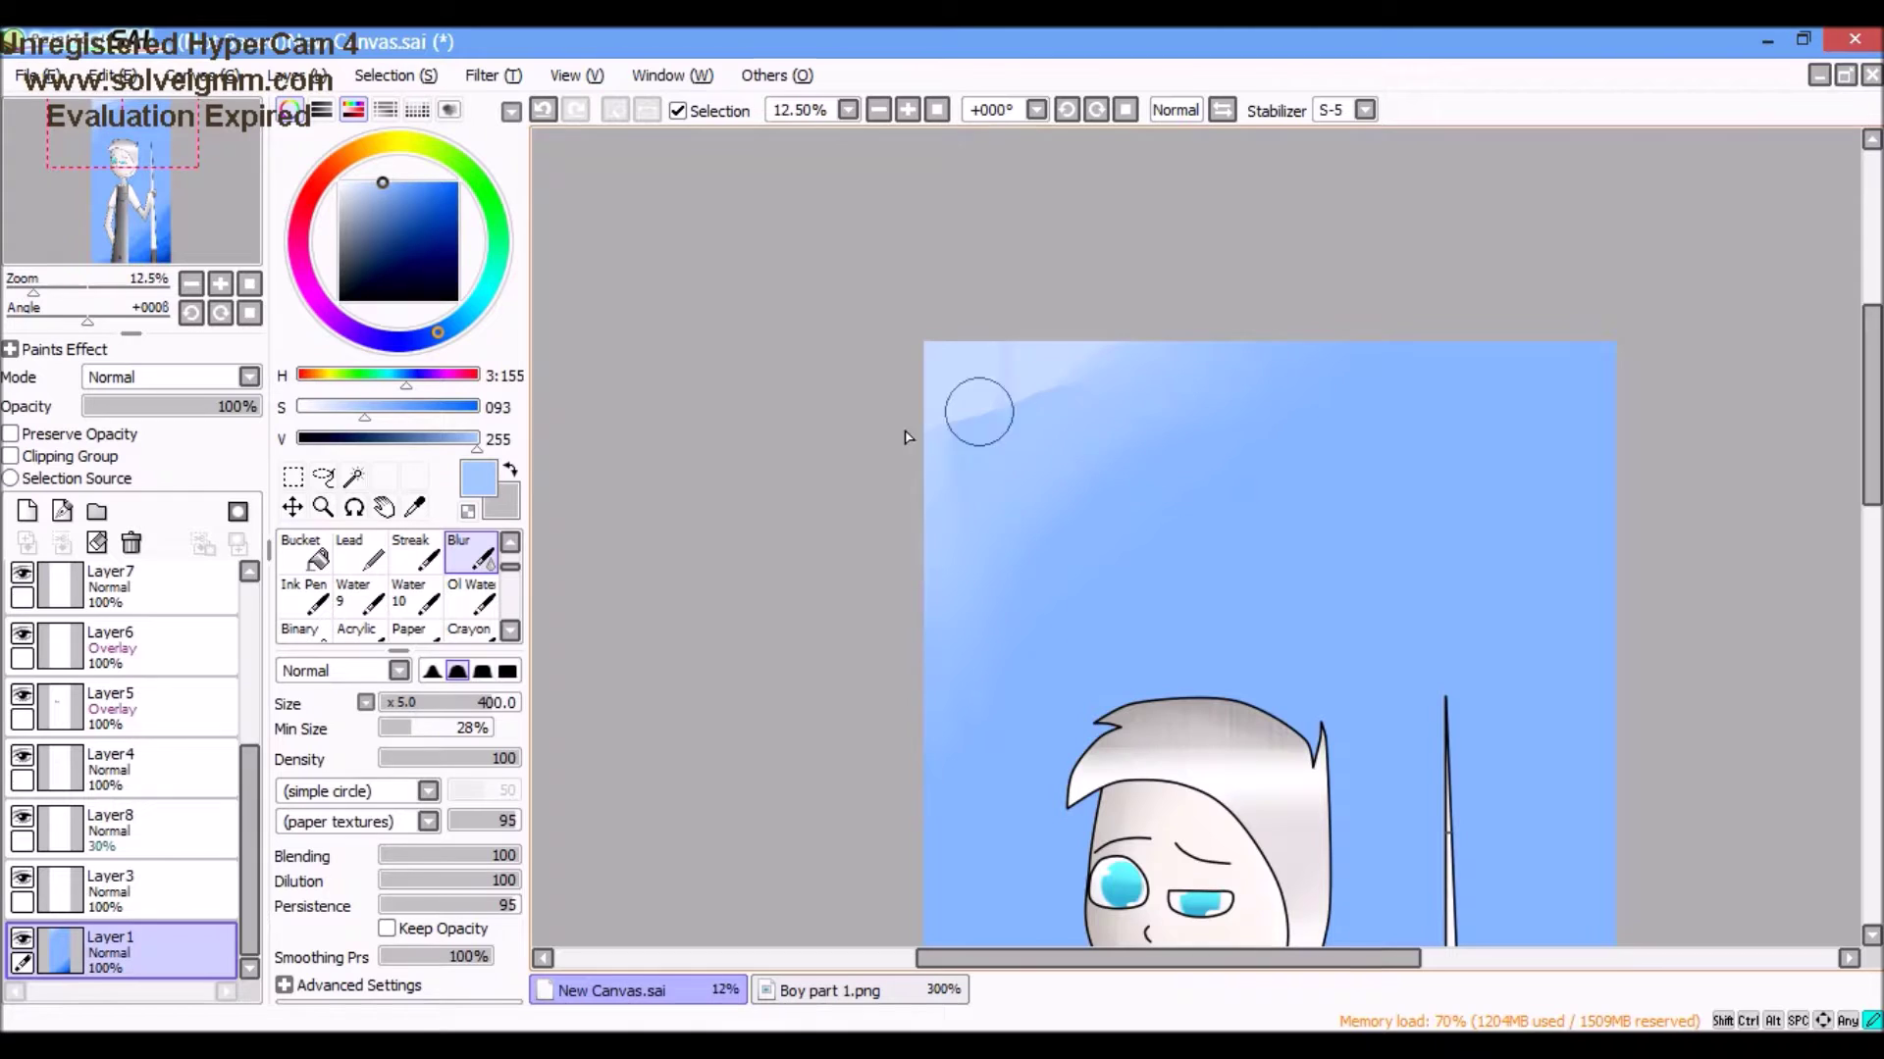
scroll(905, 639, down, 3)
scroll(1153, 745, up, 2)
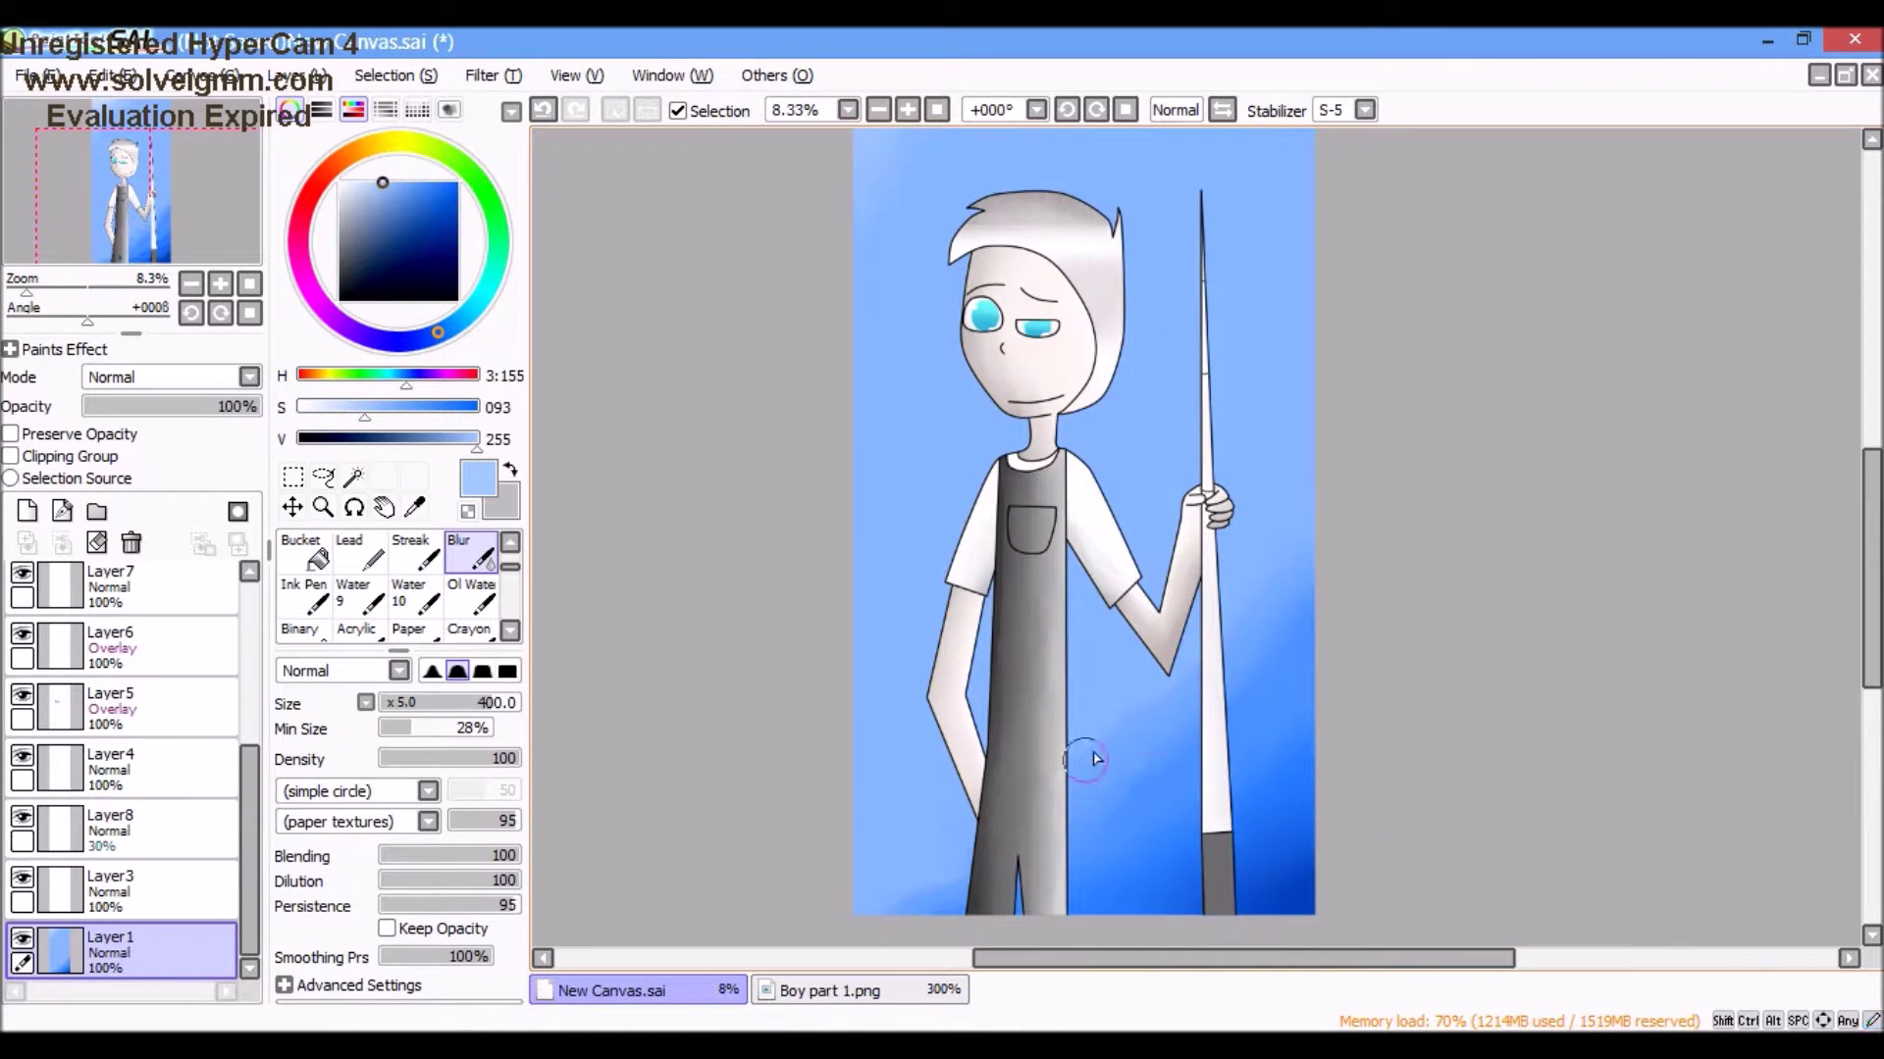
scroll(1297, 851, up, 1)
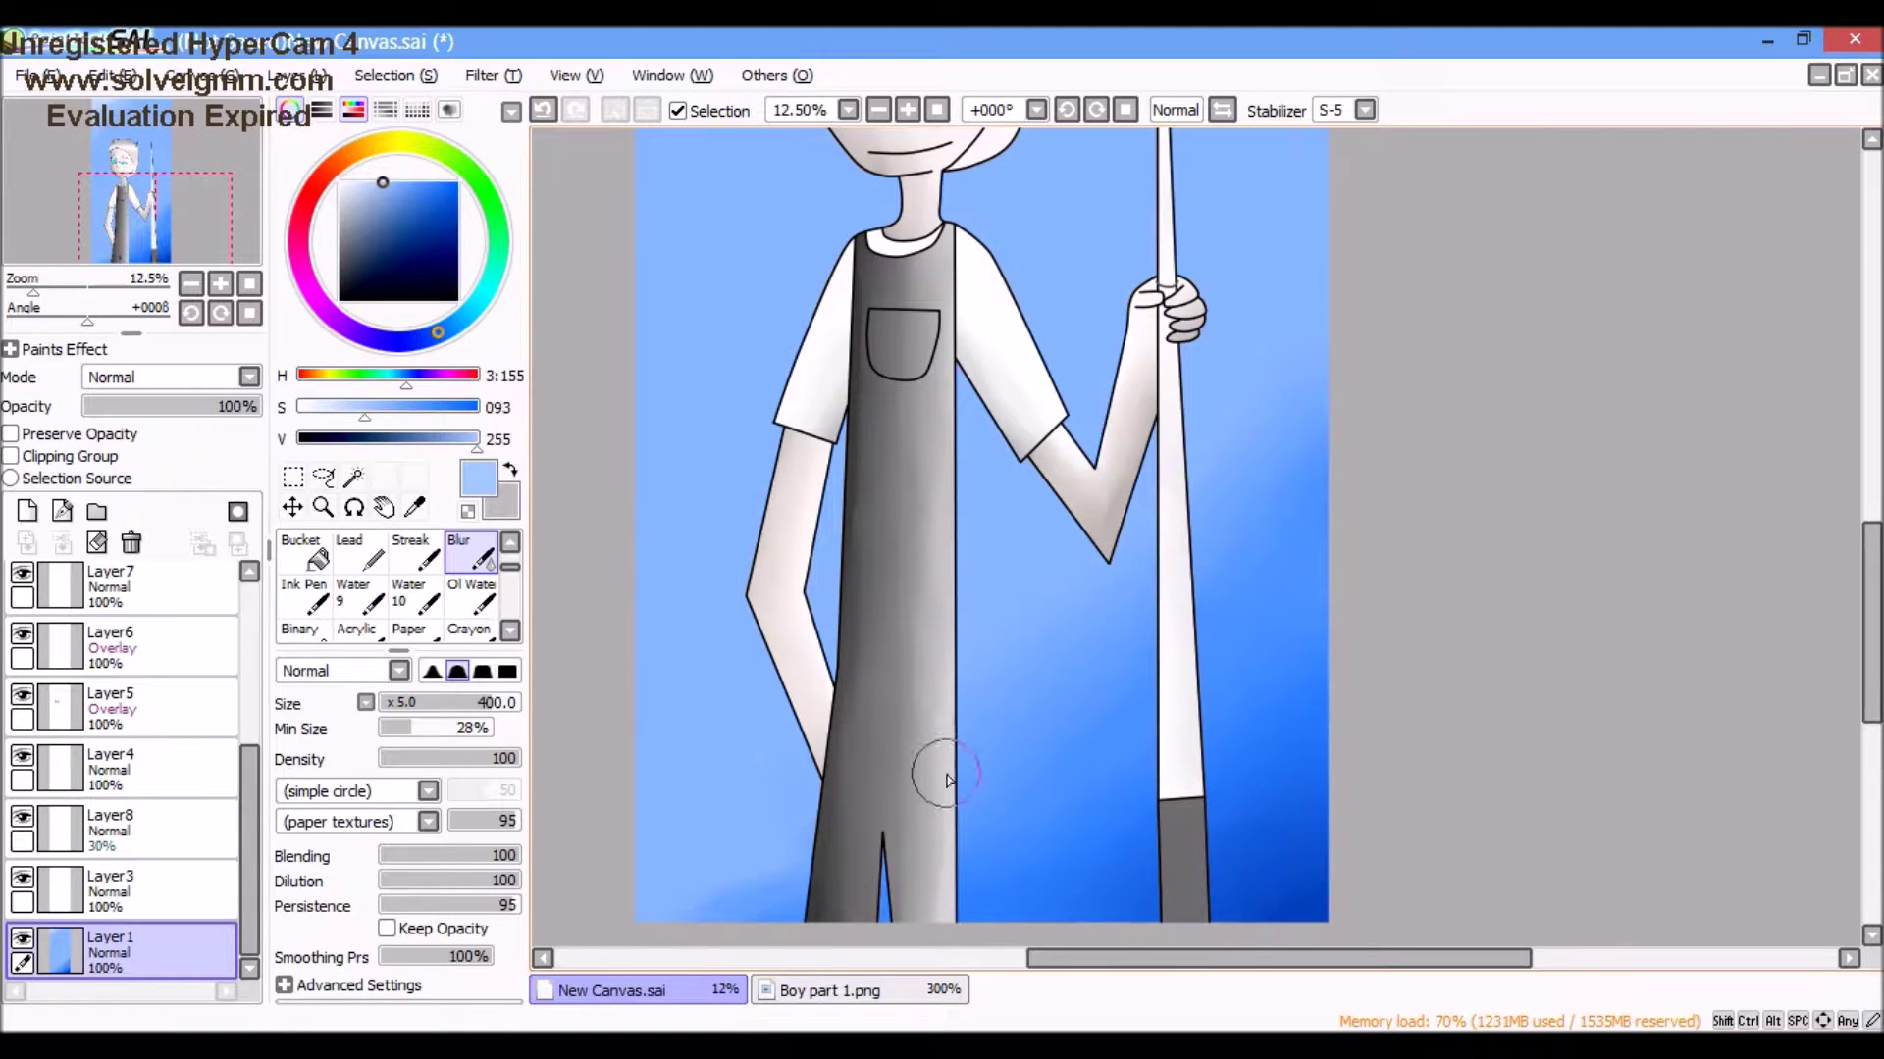
scroll(946, 779, down, 1)
Step: Paint a grey-blue band of saturation 32, brightness 190, and paler bands down the background's upper-right side with the size 500 Pen
key(n)
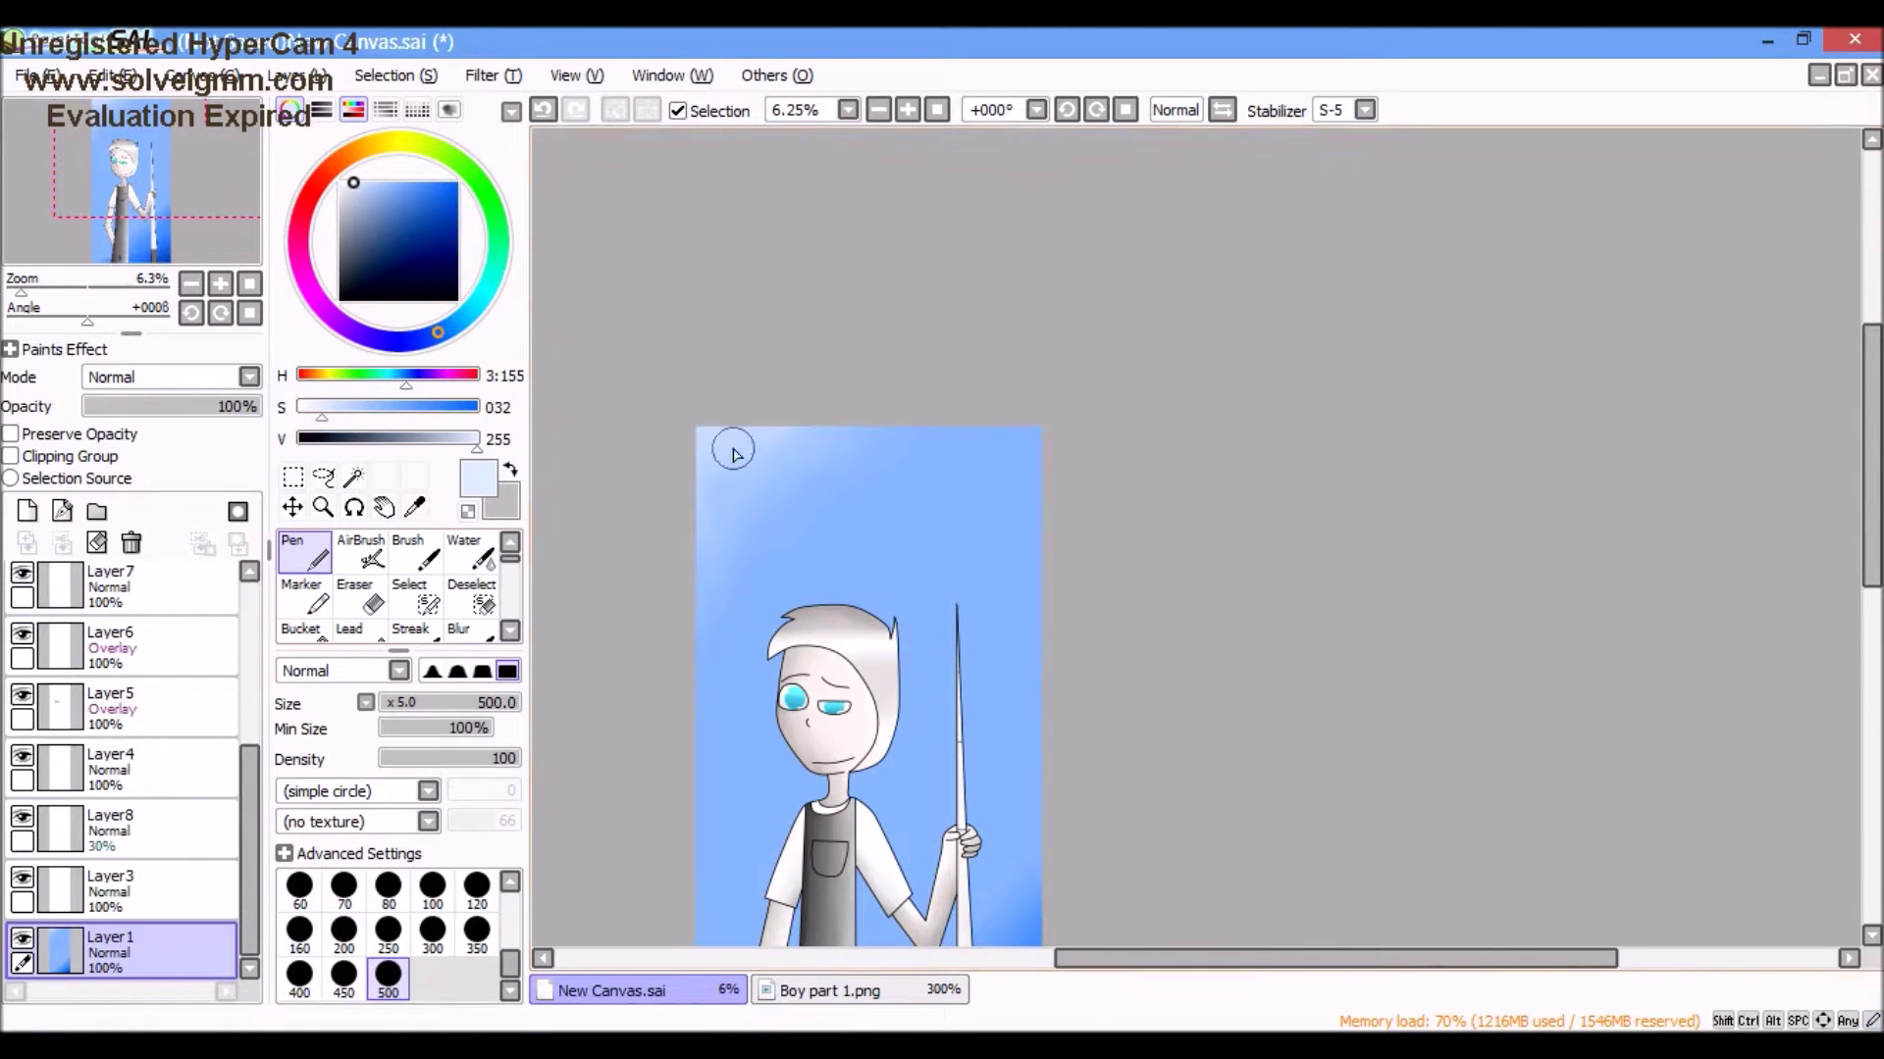
scroll(734, 451, up, 1)
scroll(726, 431, down, 2)
scroll(883, 589, up, 1)
click(444, 440)
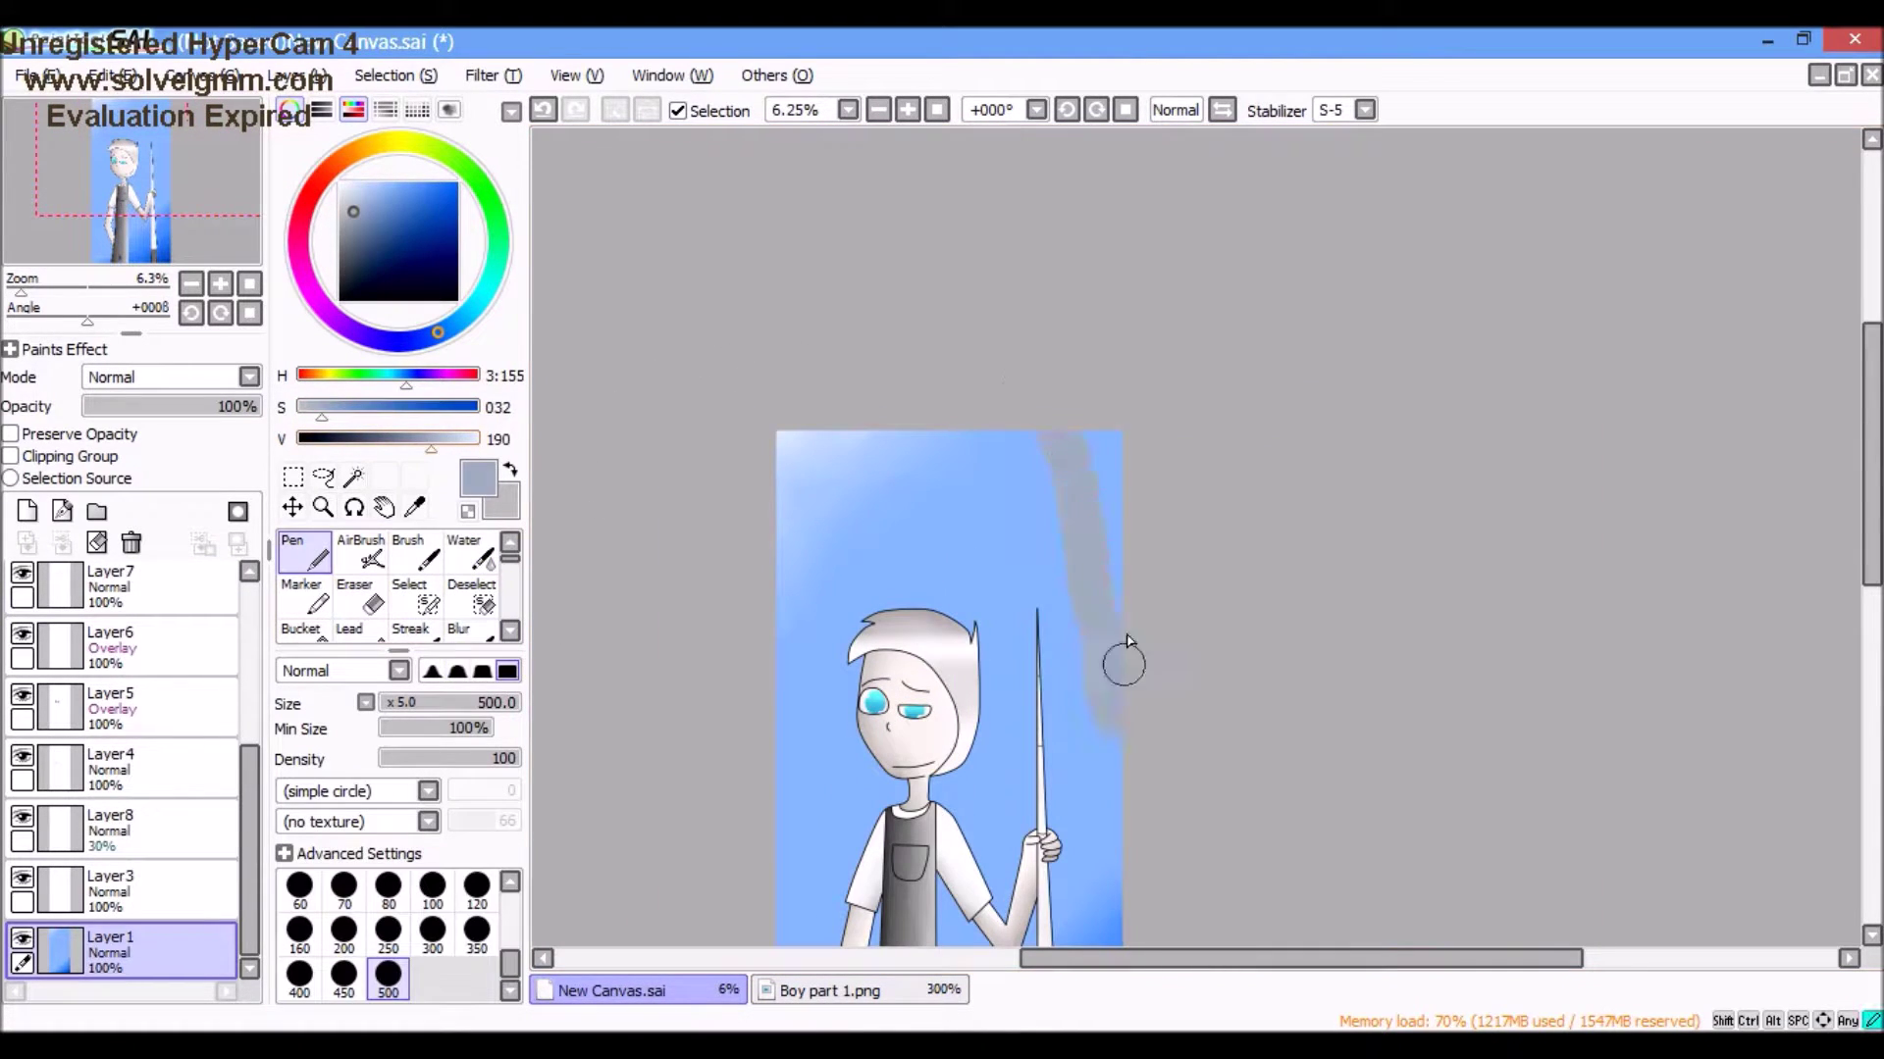
scroll(1116, 432, up, 1)
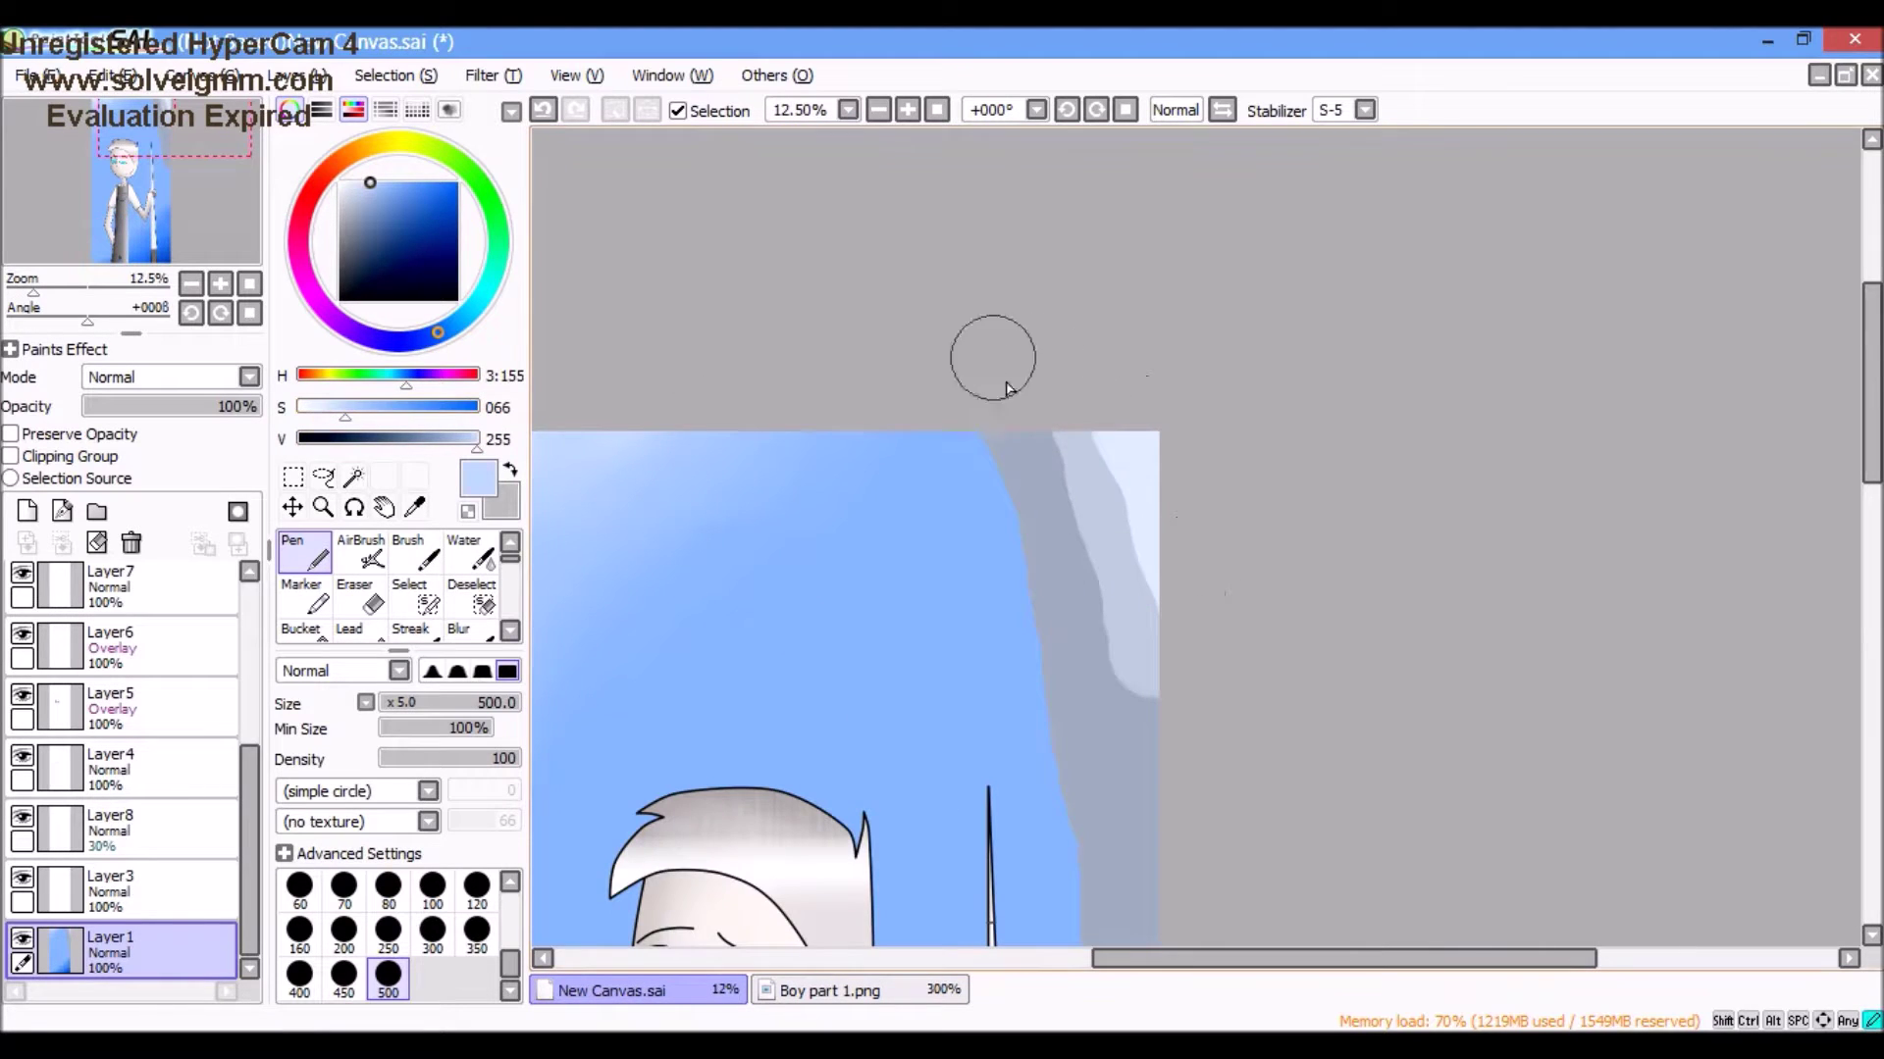
scroll(1007, 389, down, 1)
scroll(828, 285, up, 1)
scroll(412, 589, down, 1)
Step: Blend the grey and pale bands in the background's upper-right corner with the Blur tool at size 400
click(471, 598)
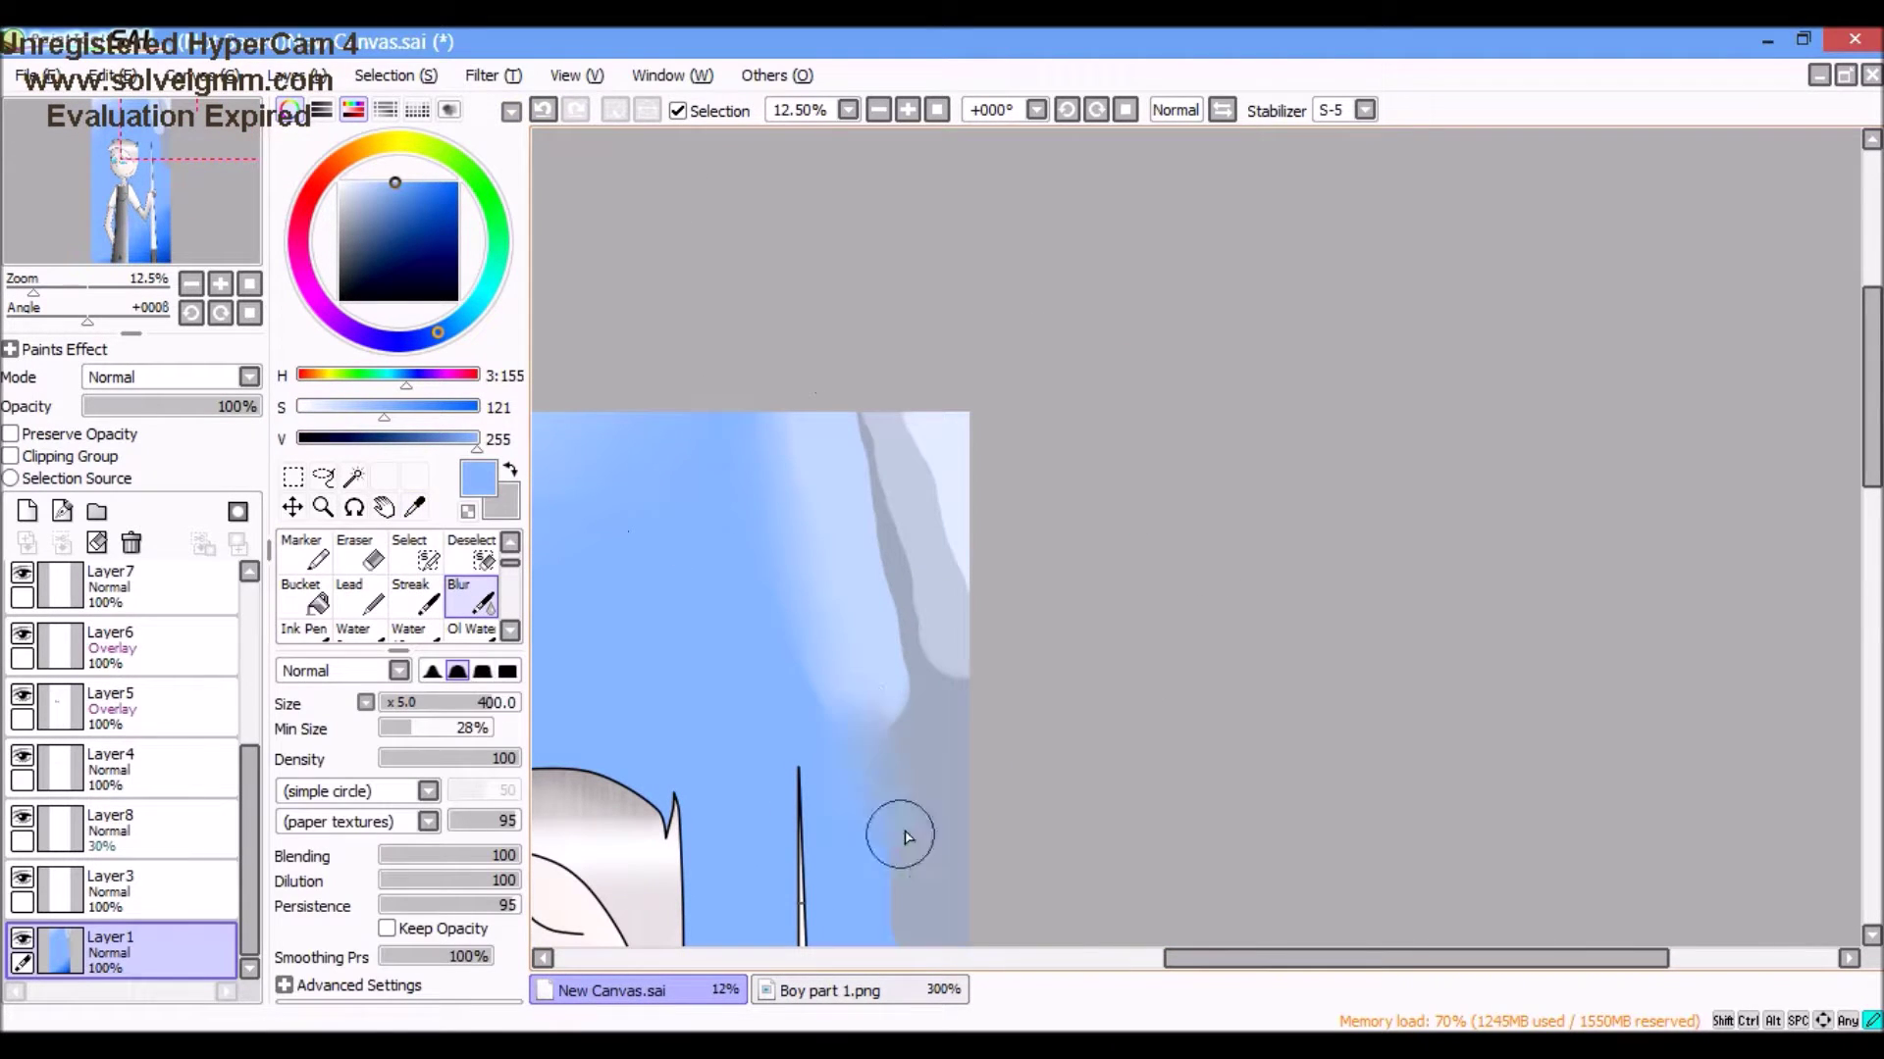
scroll(894, 394, down, 1)
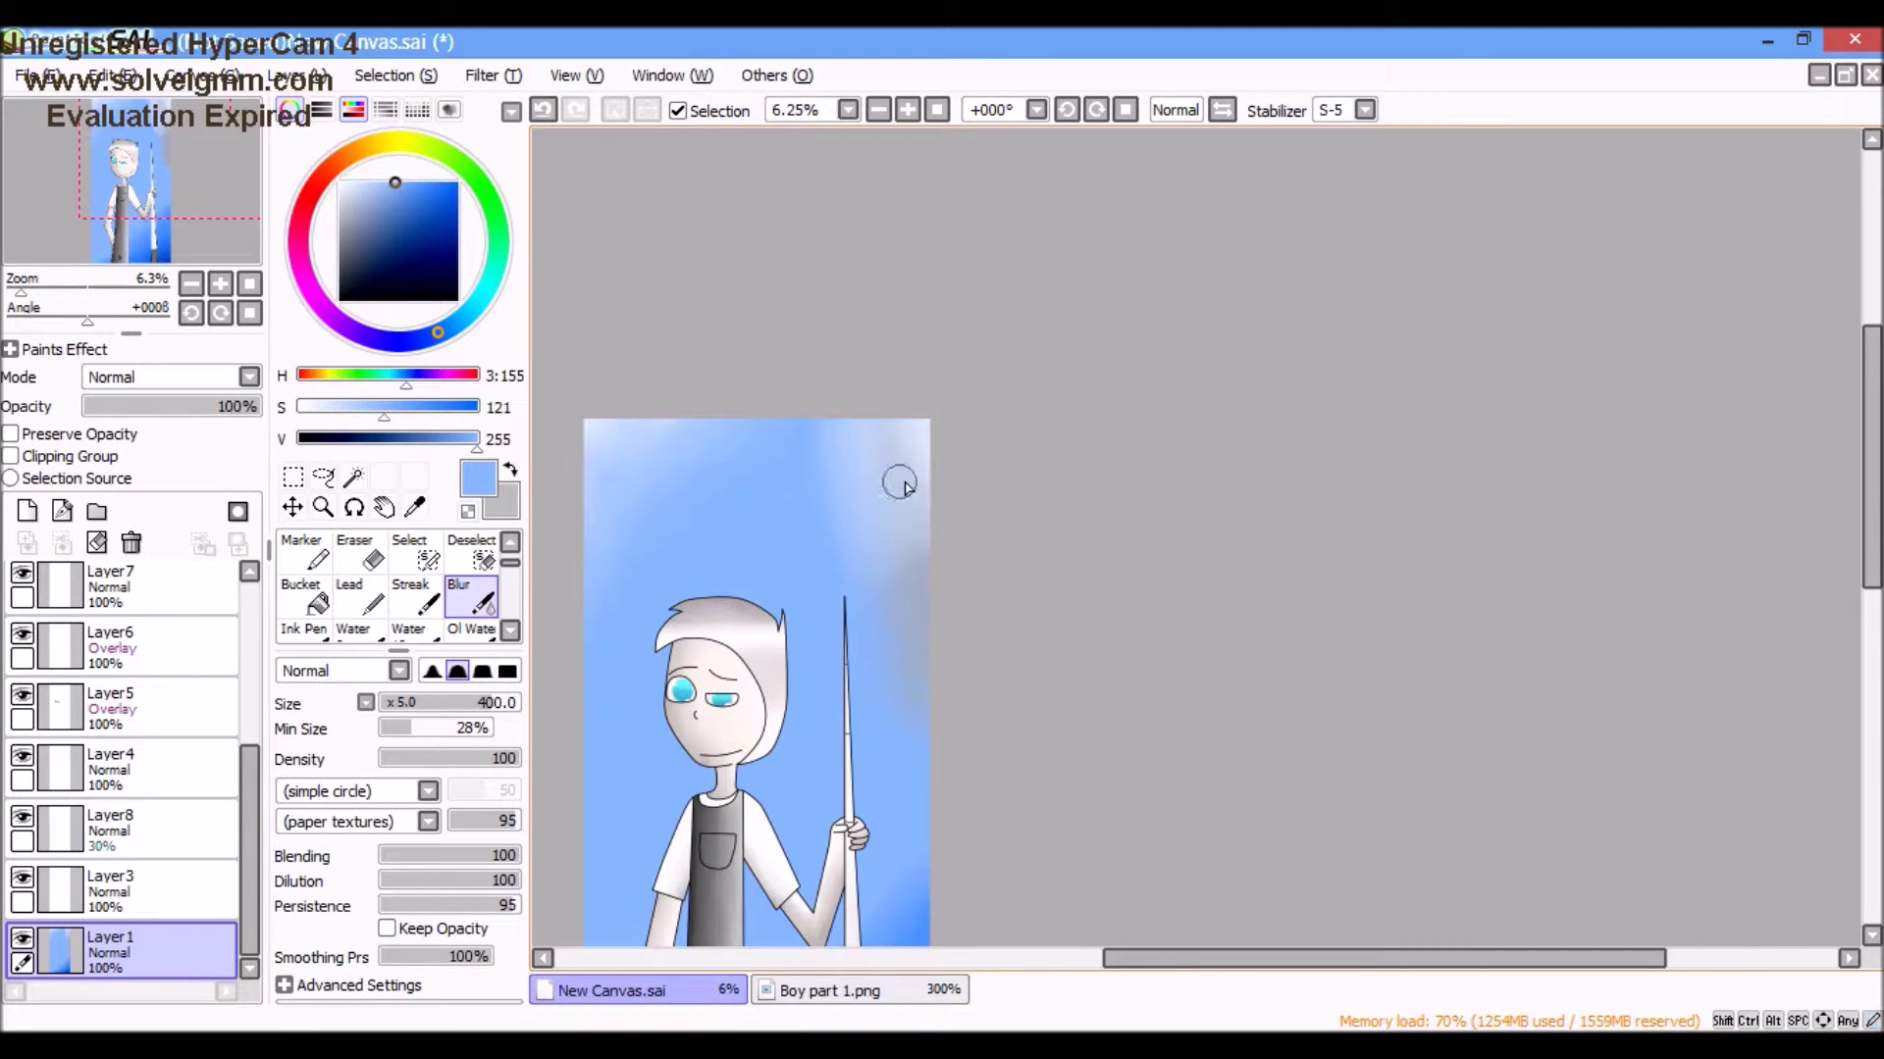
scroll(879, 534, up, 1)
scroll(896, 559, down, 2)
Step: Lighten the background's lower-left corner with pale blue of saturation 48 using the size 500 Pen, and soften it with the size 400 Blur tool
key(n)
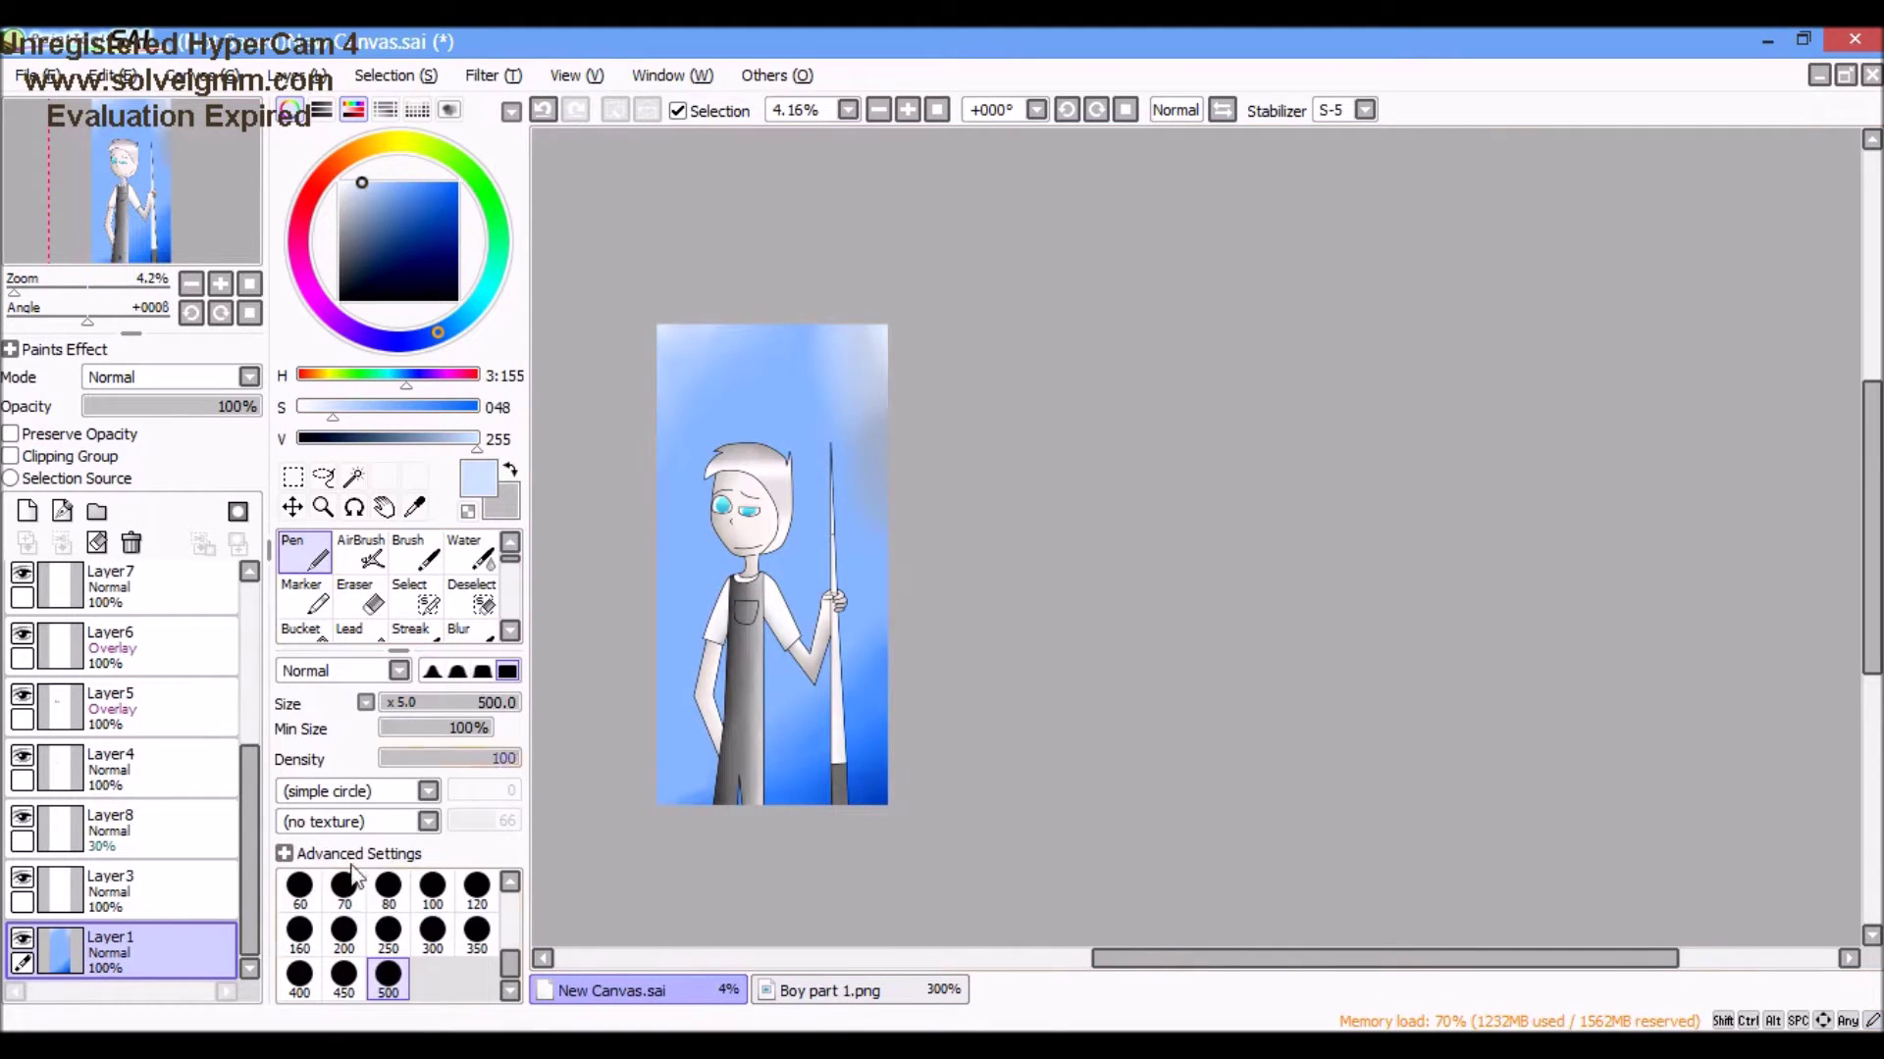
scroll(693, 886, up, 2)
key(b)
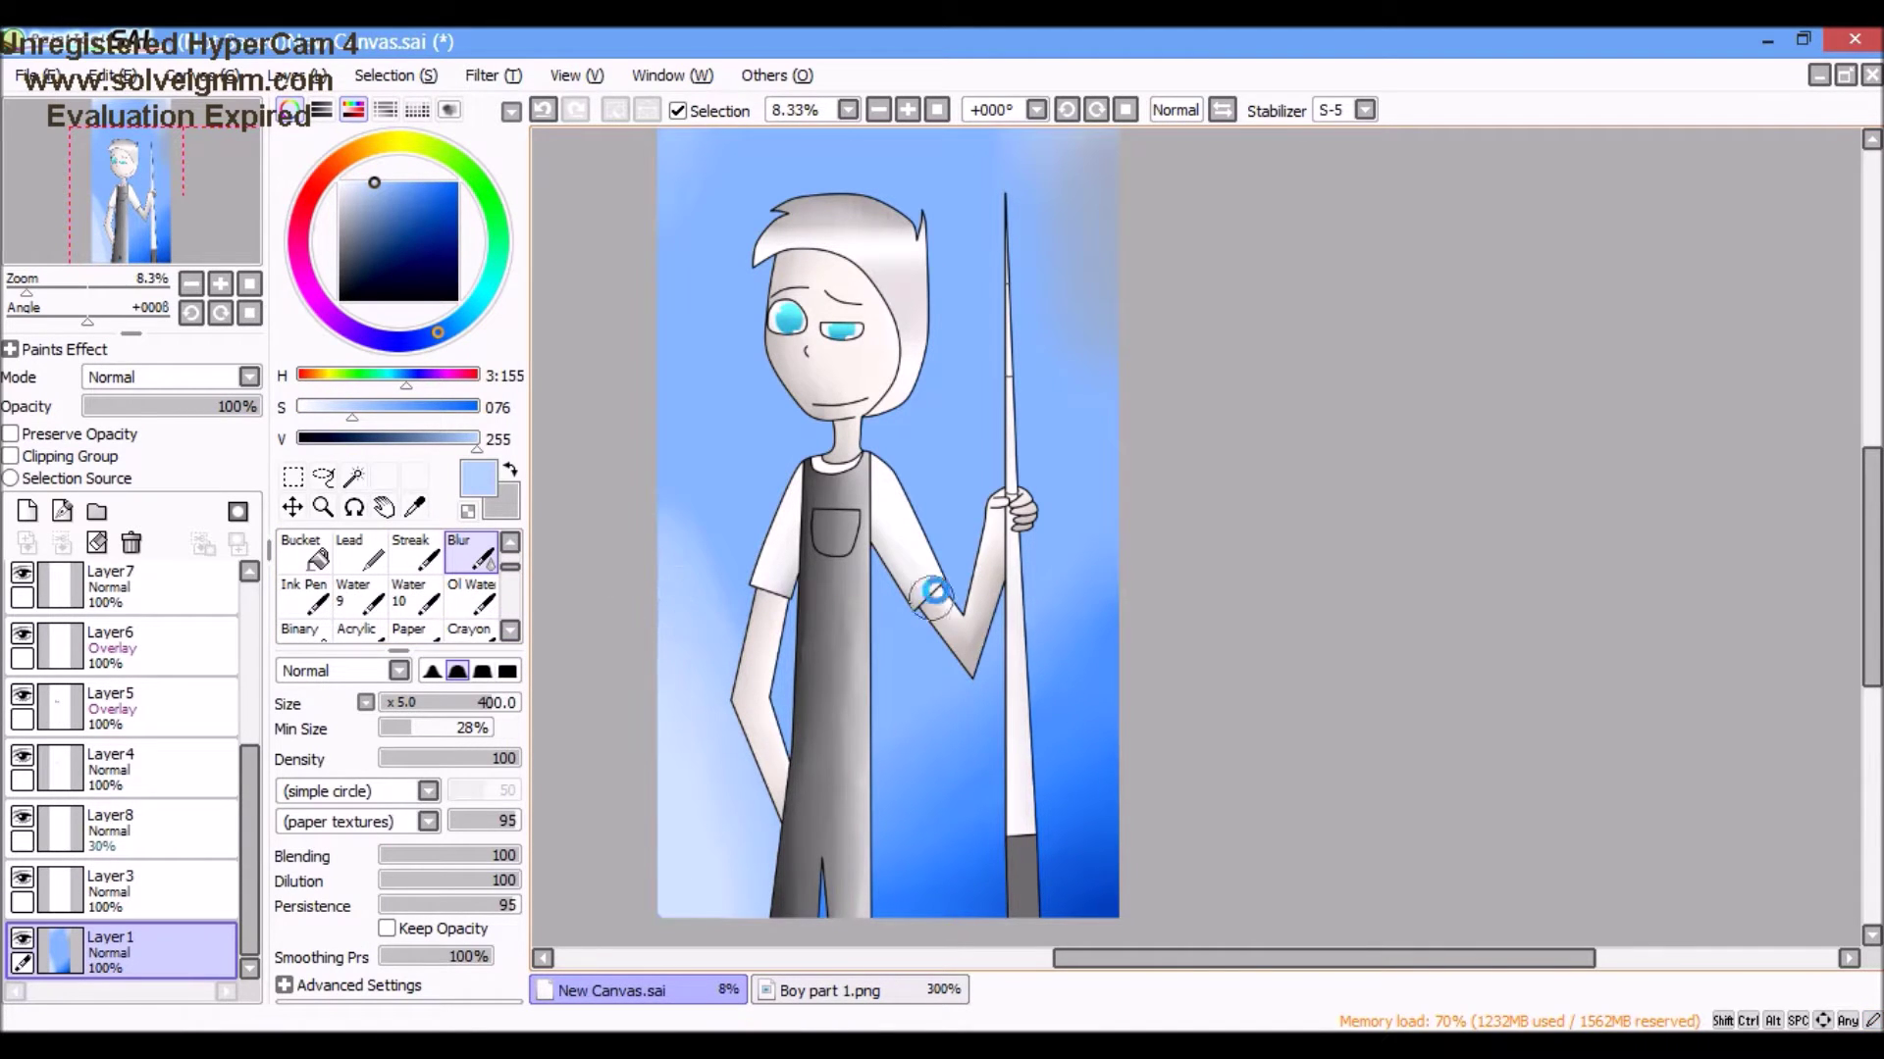
scroll(929, 597, down, 3)
scroll(698, 782, up, 5)
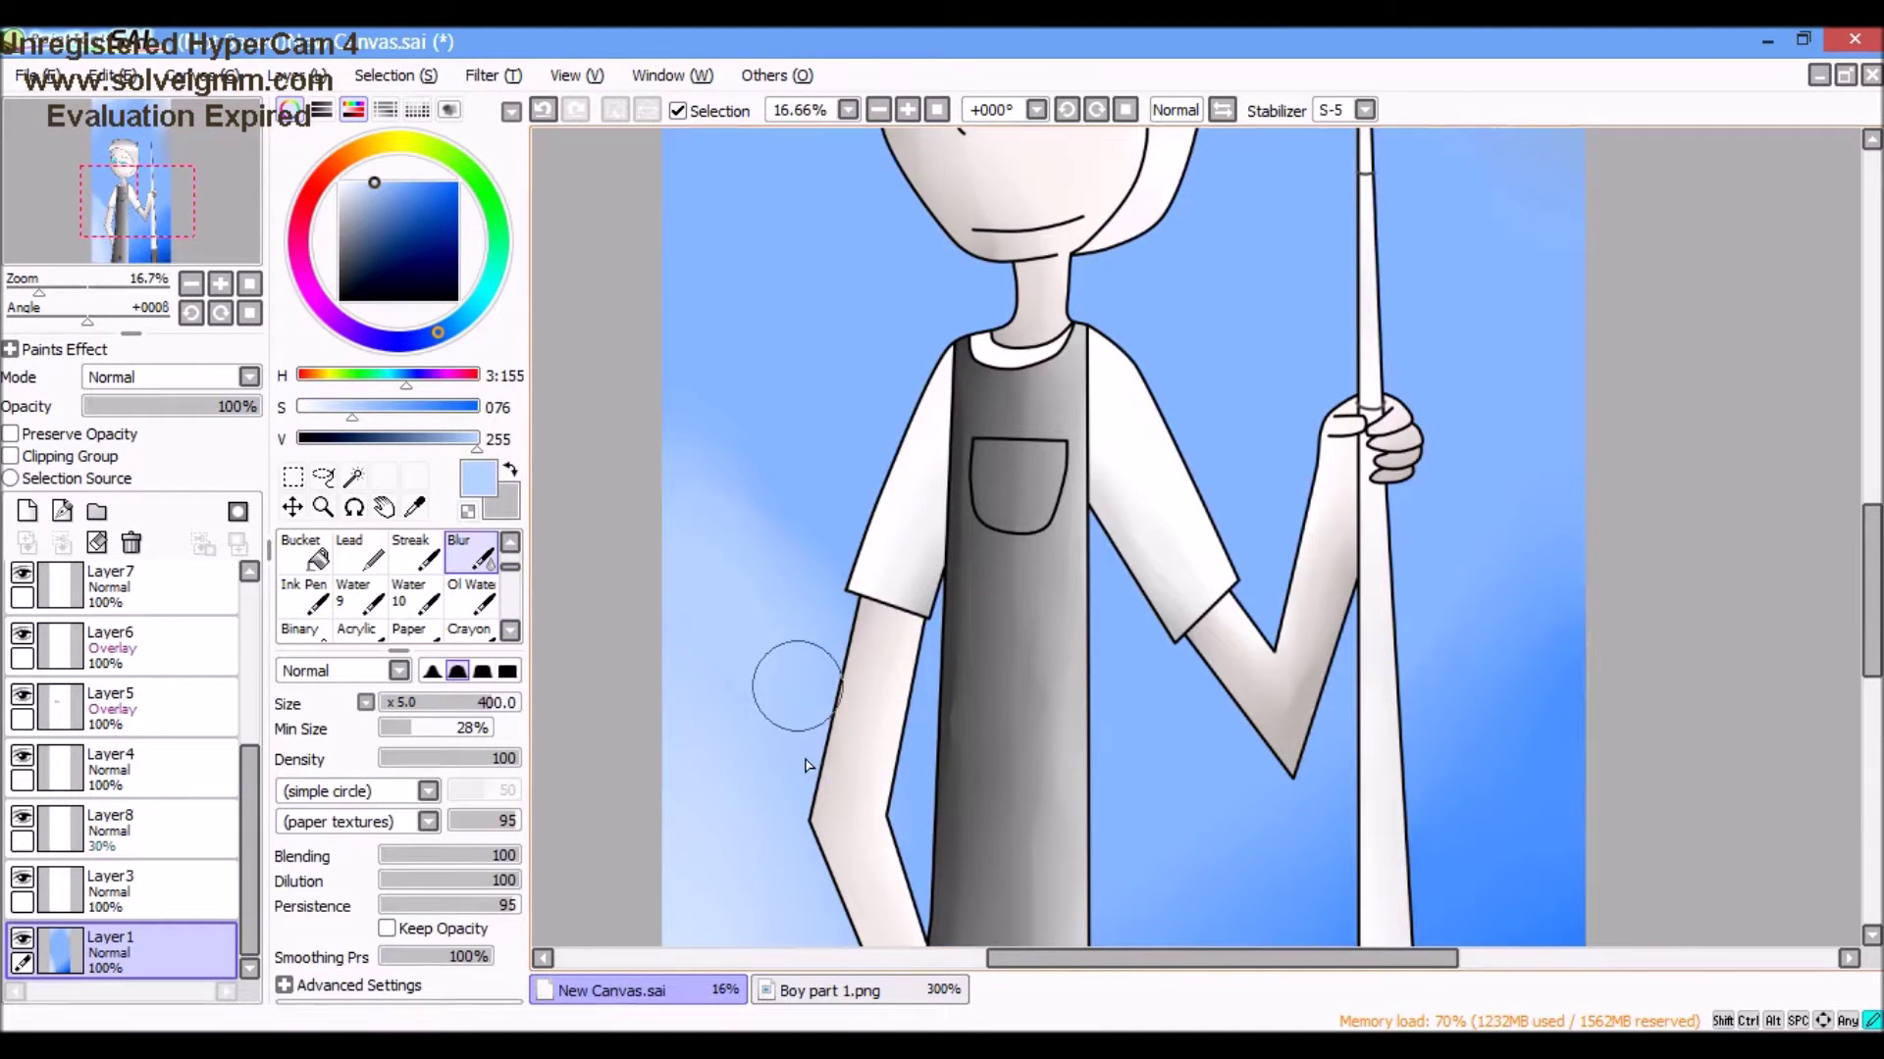
Step: Soften the pale blue stroke down the background's upper-right side with the Blend tool at size 335 and the Blur tool at size 400
scroll(796, 797, down, 3)
scroll(997, 723, up, 4)
scroll(416, 589, down, 1)
click(416, 617)
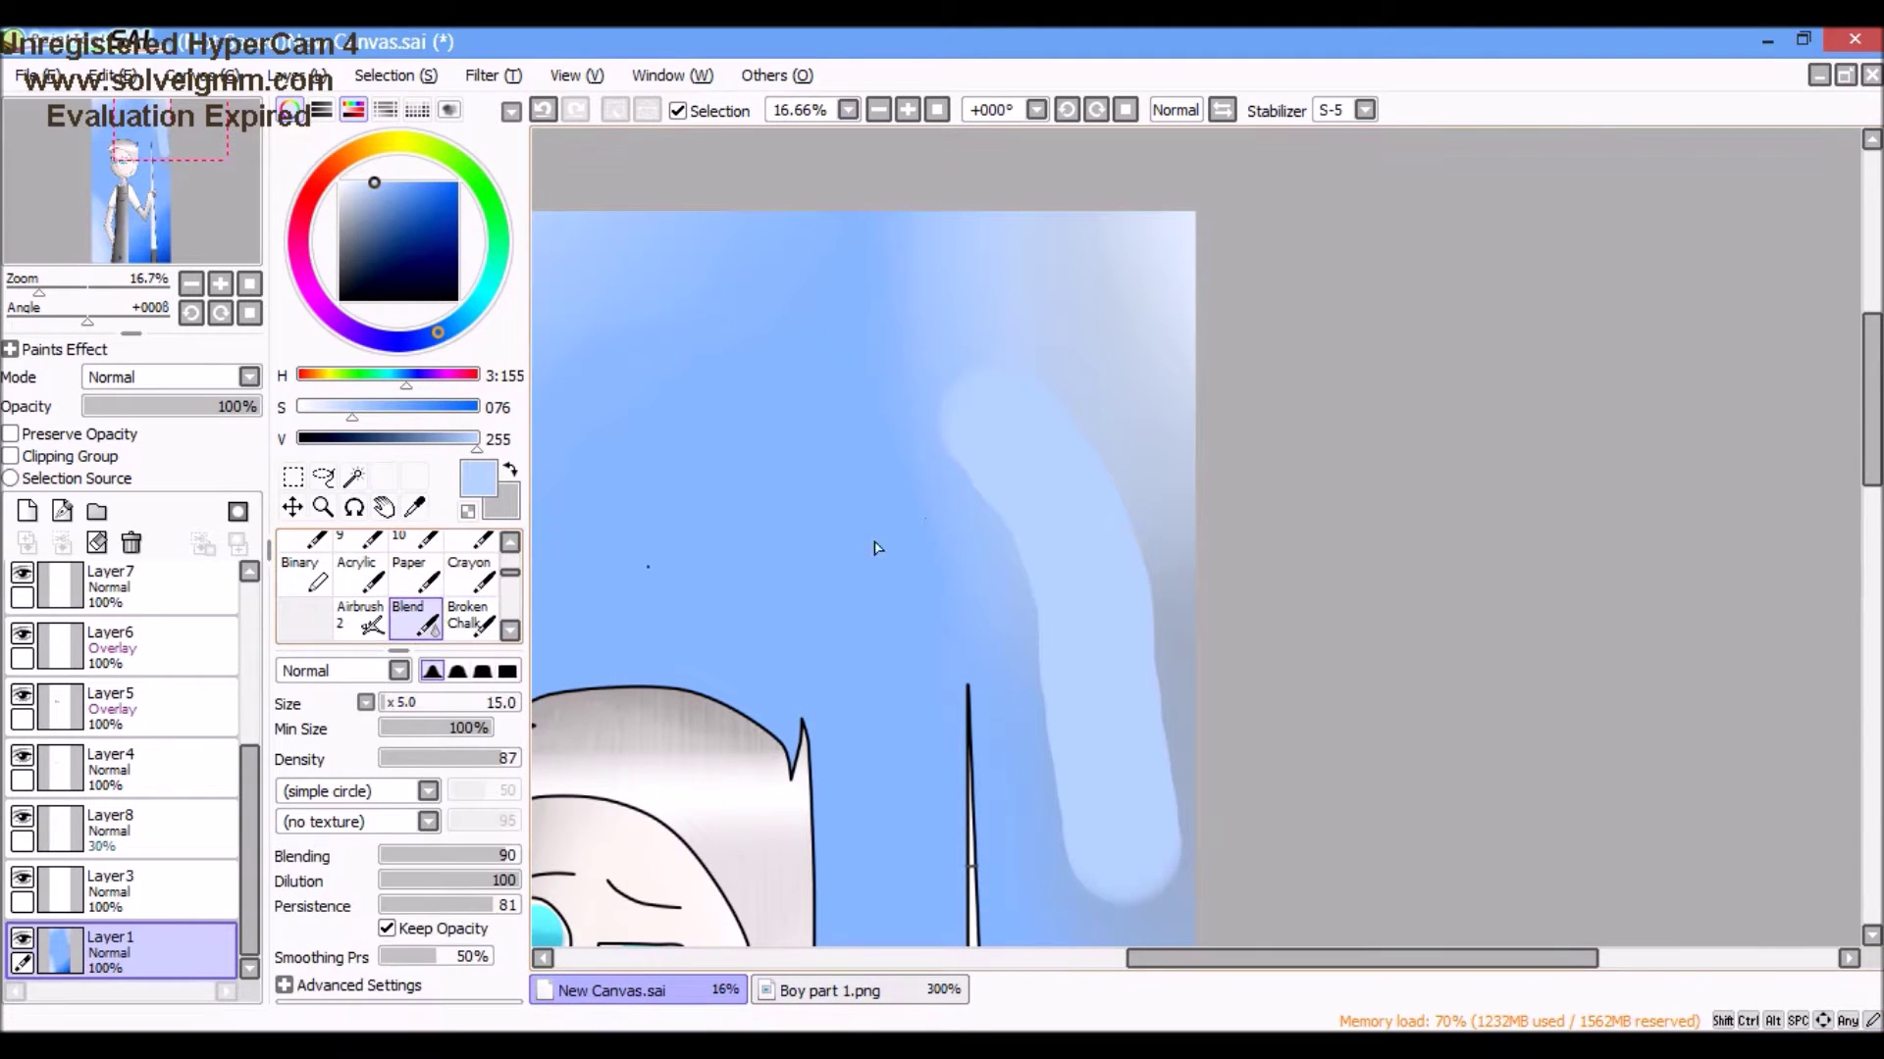
drag(1143, 891, 1063, 408)
scroll(416, 589, down, 1)
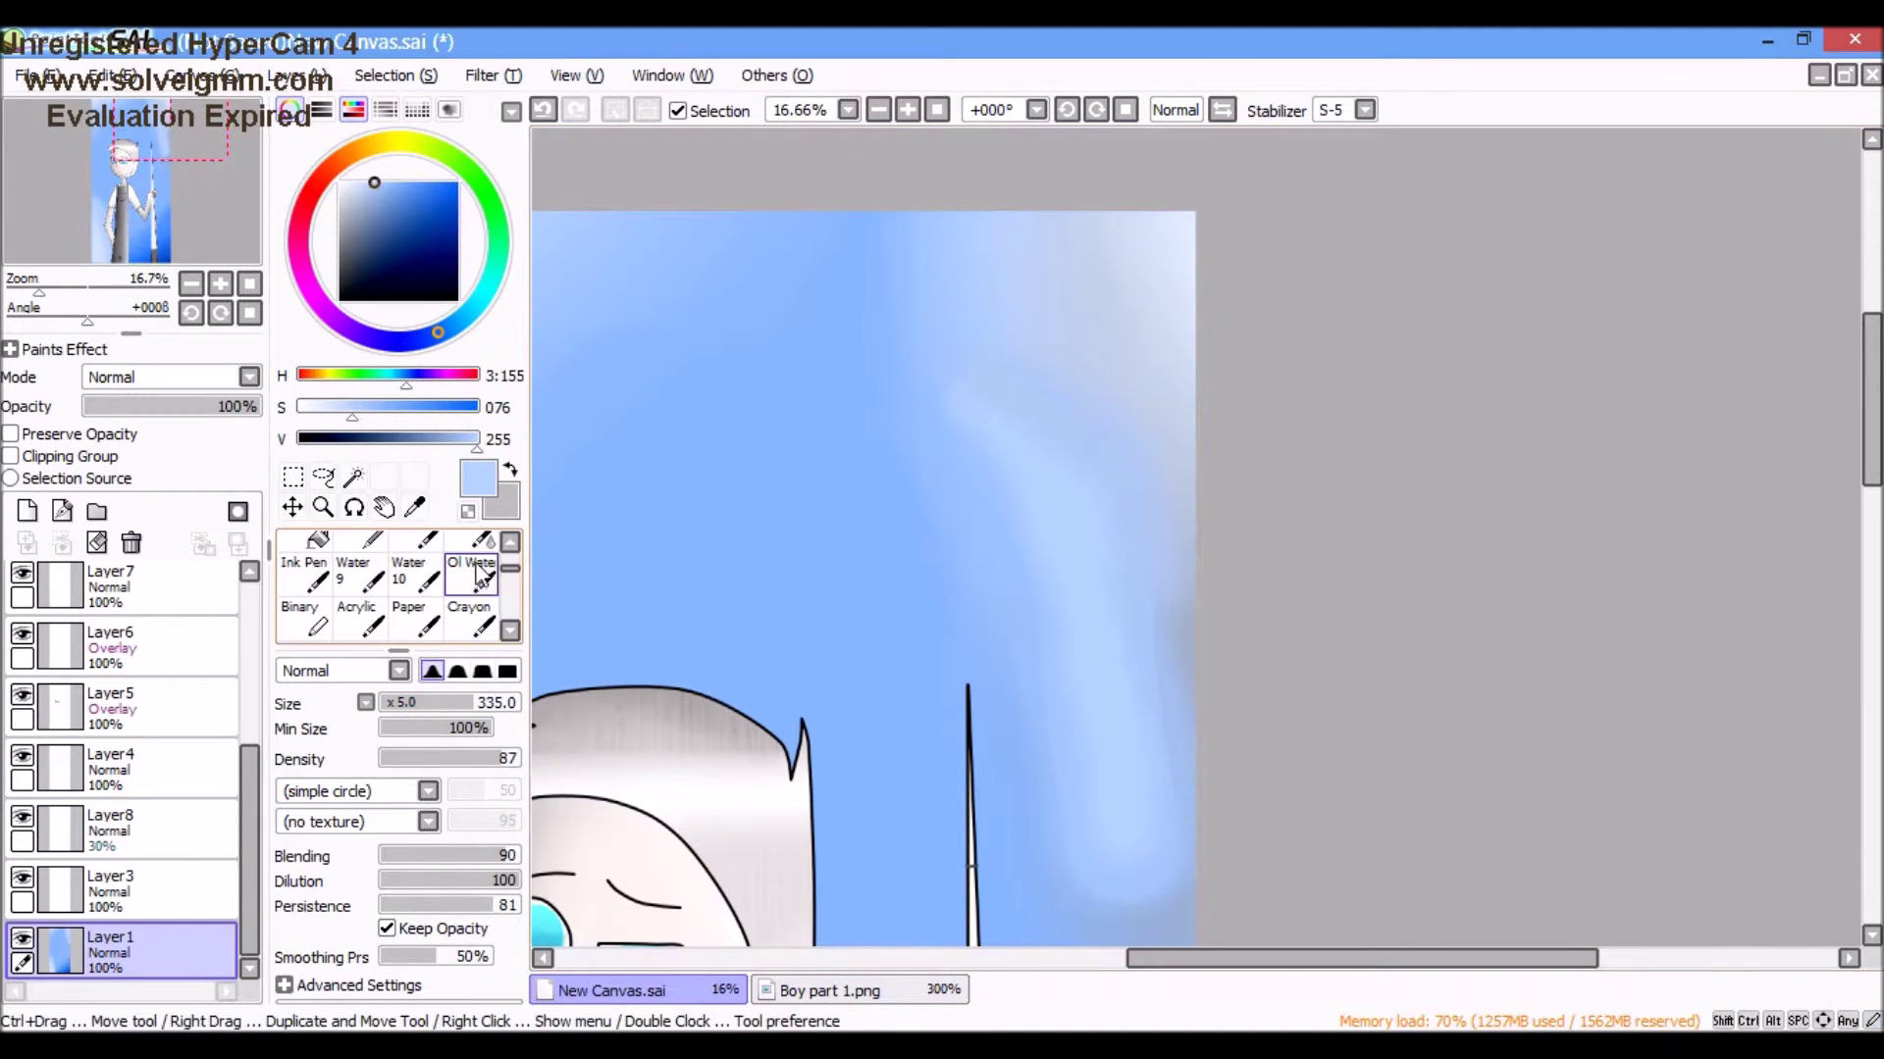
click(471, 618)
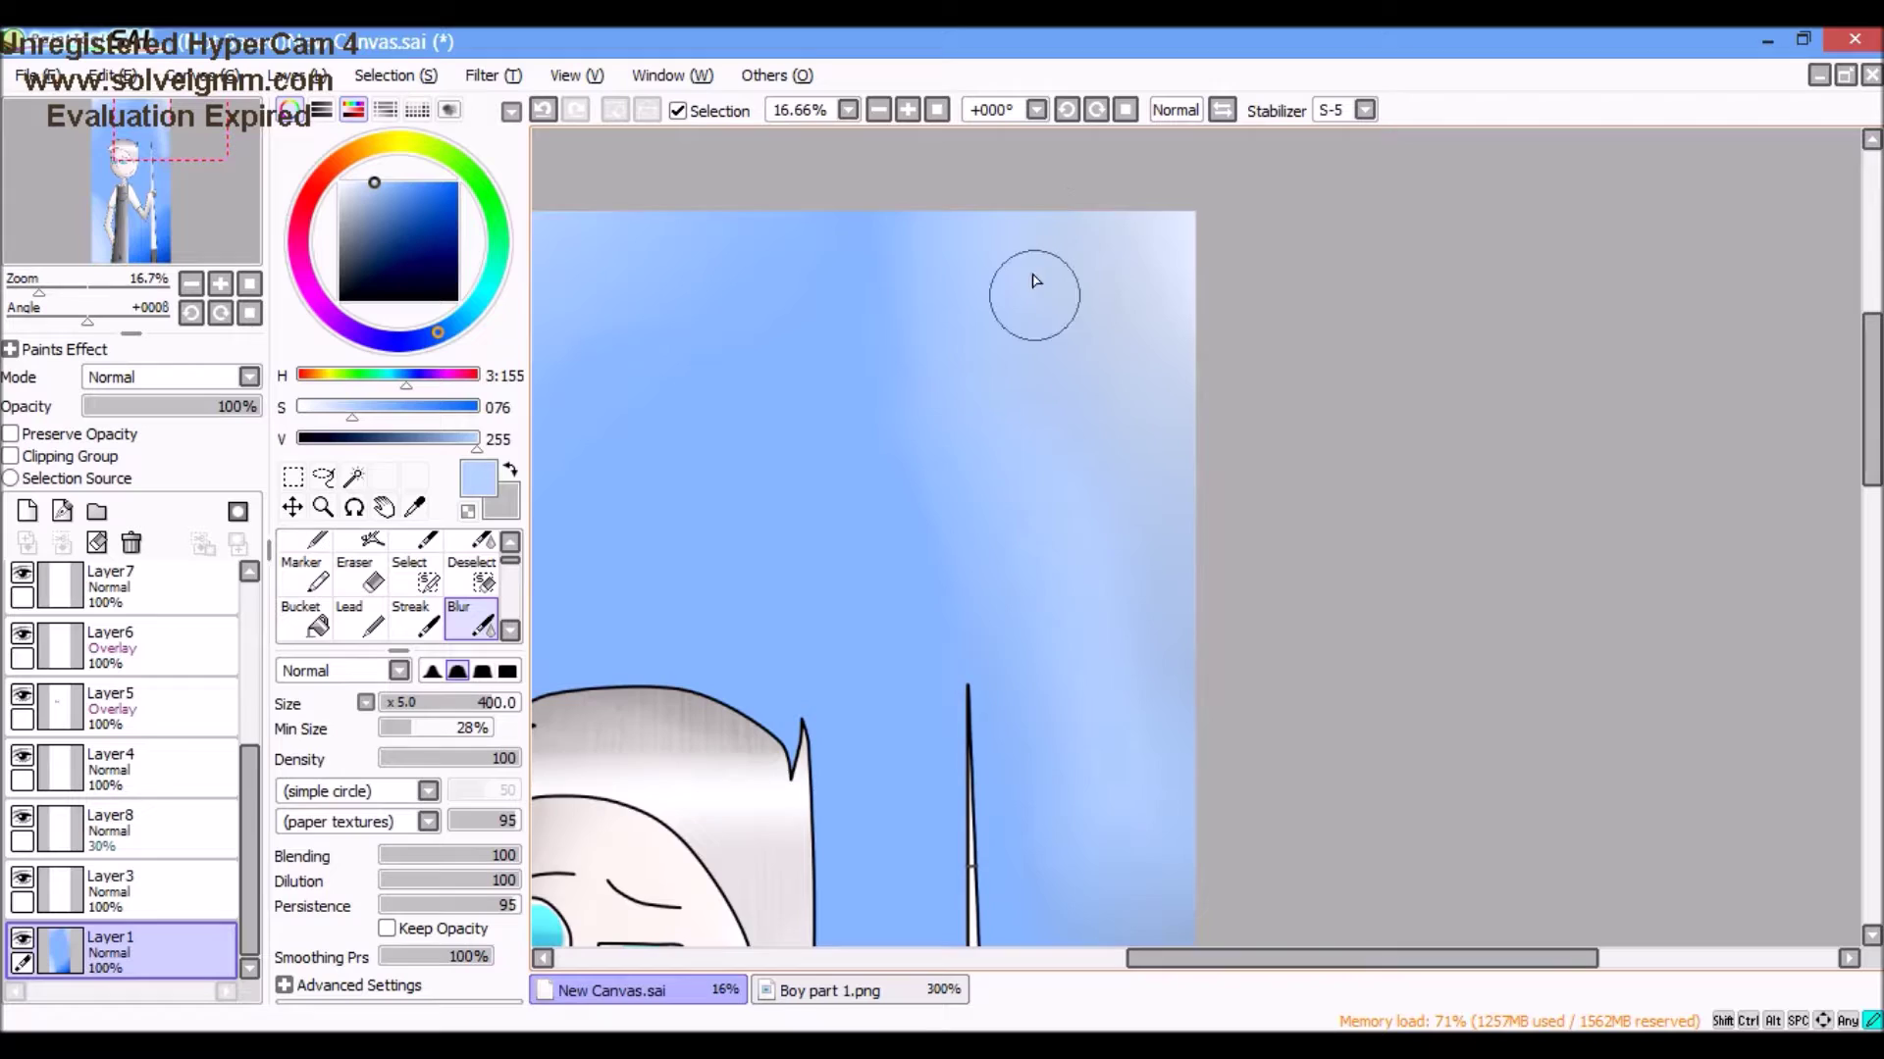
Step: Adjust the background layer's colour with Hue and Saturation: hue -1, saturation +9, luminescence -33
scroll(1042, 327, down, 3)
click(299, 75)
click(530, 98)
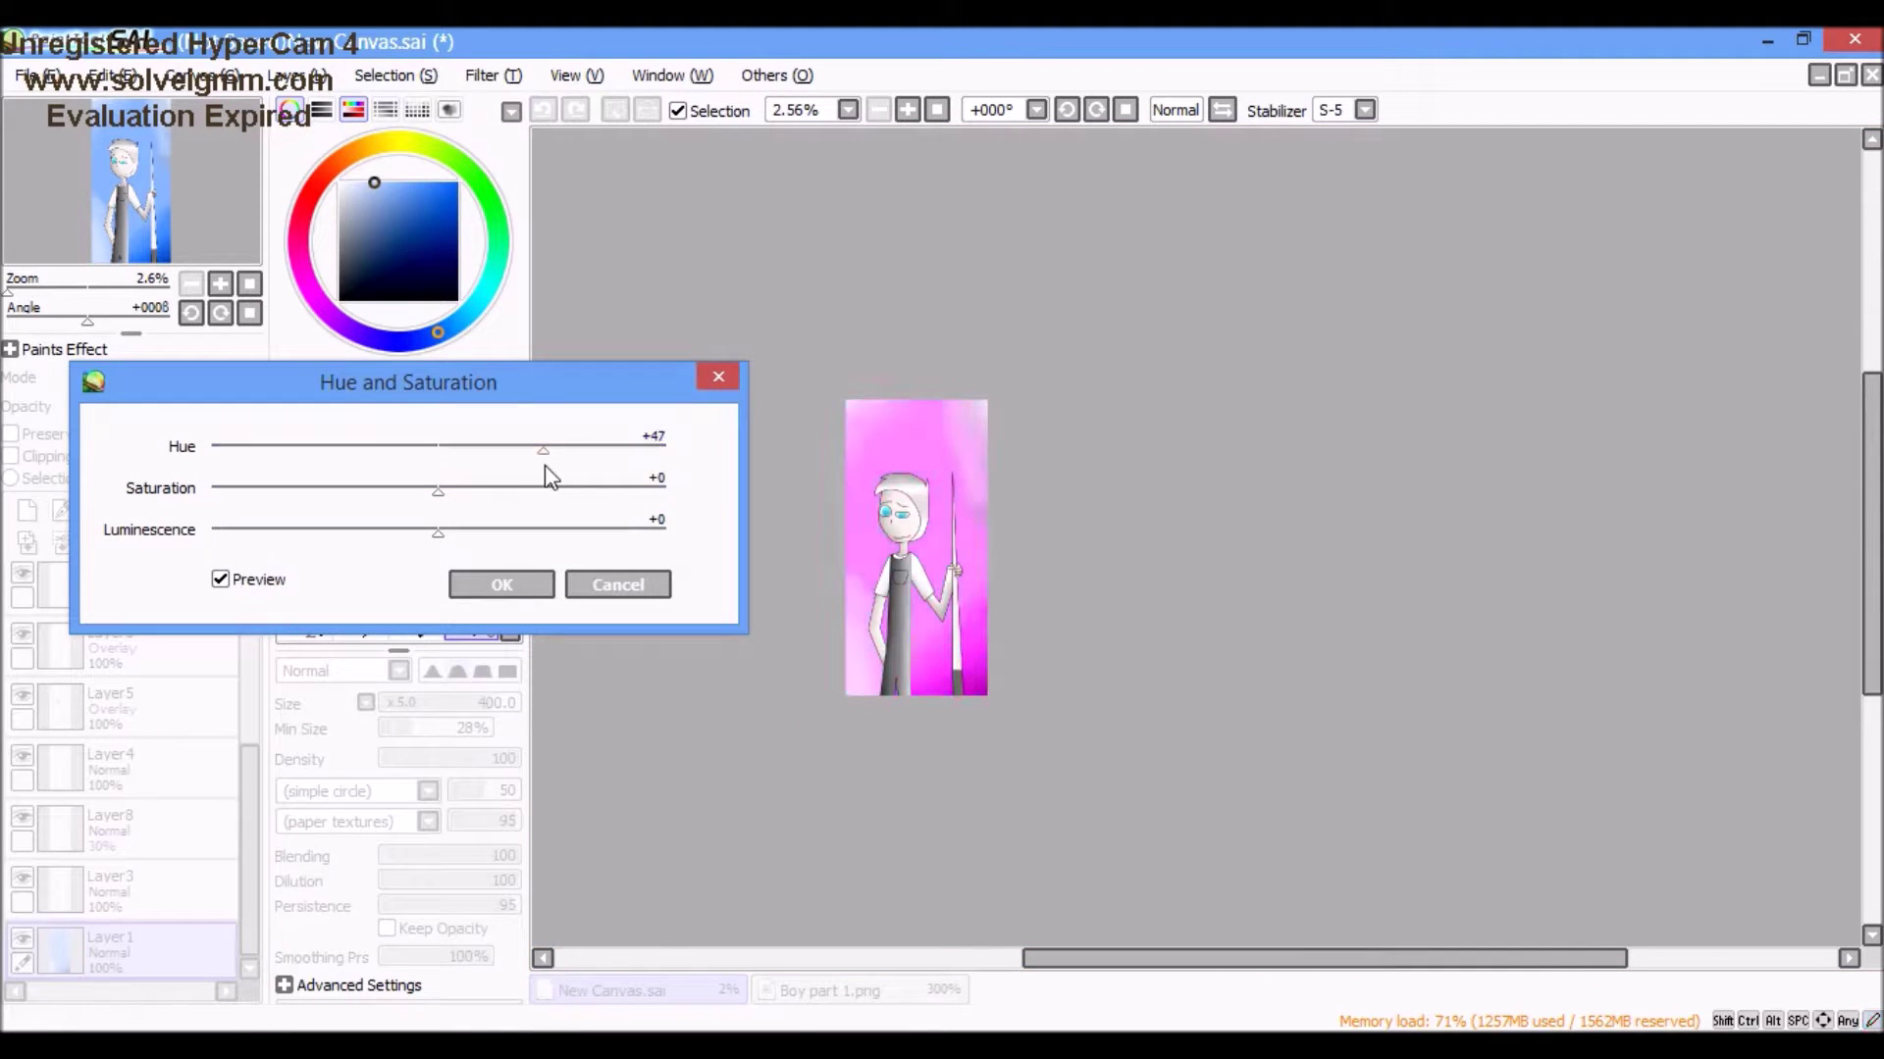
drag(420, 461, 353, 504)
drag(538, 534, 443, 493)
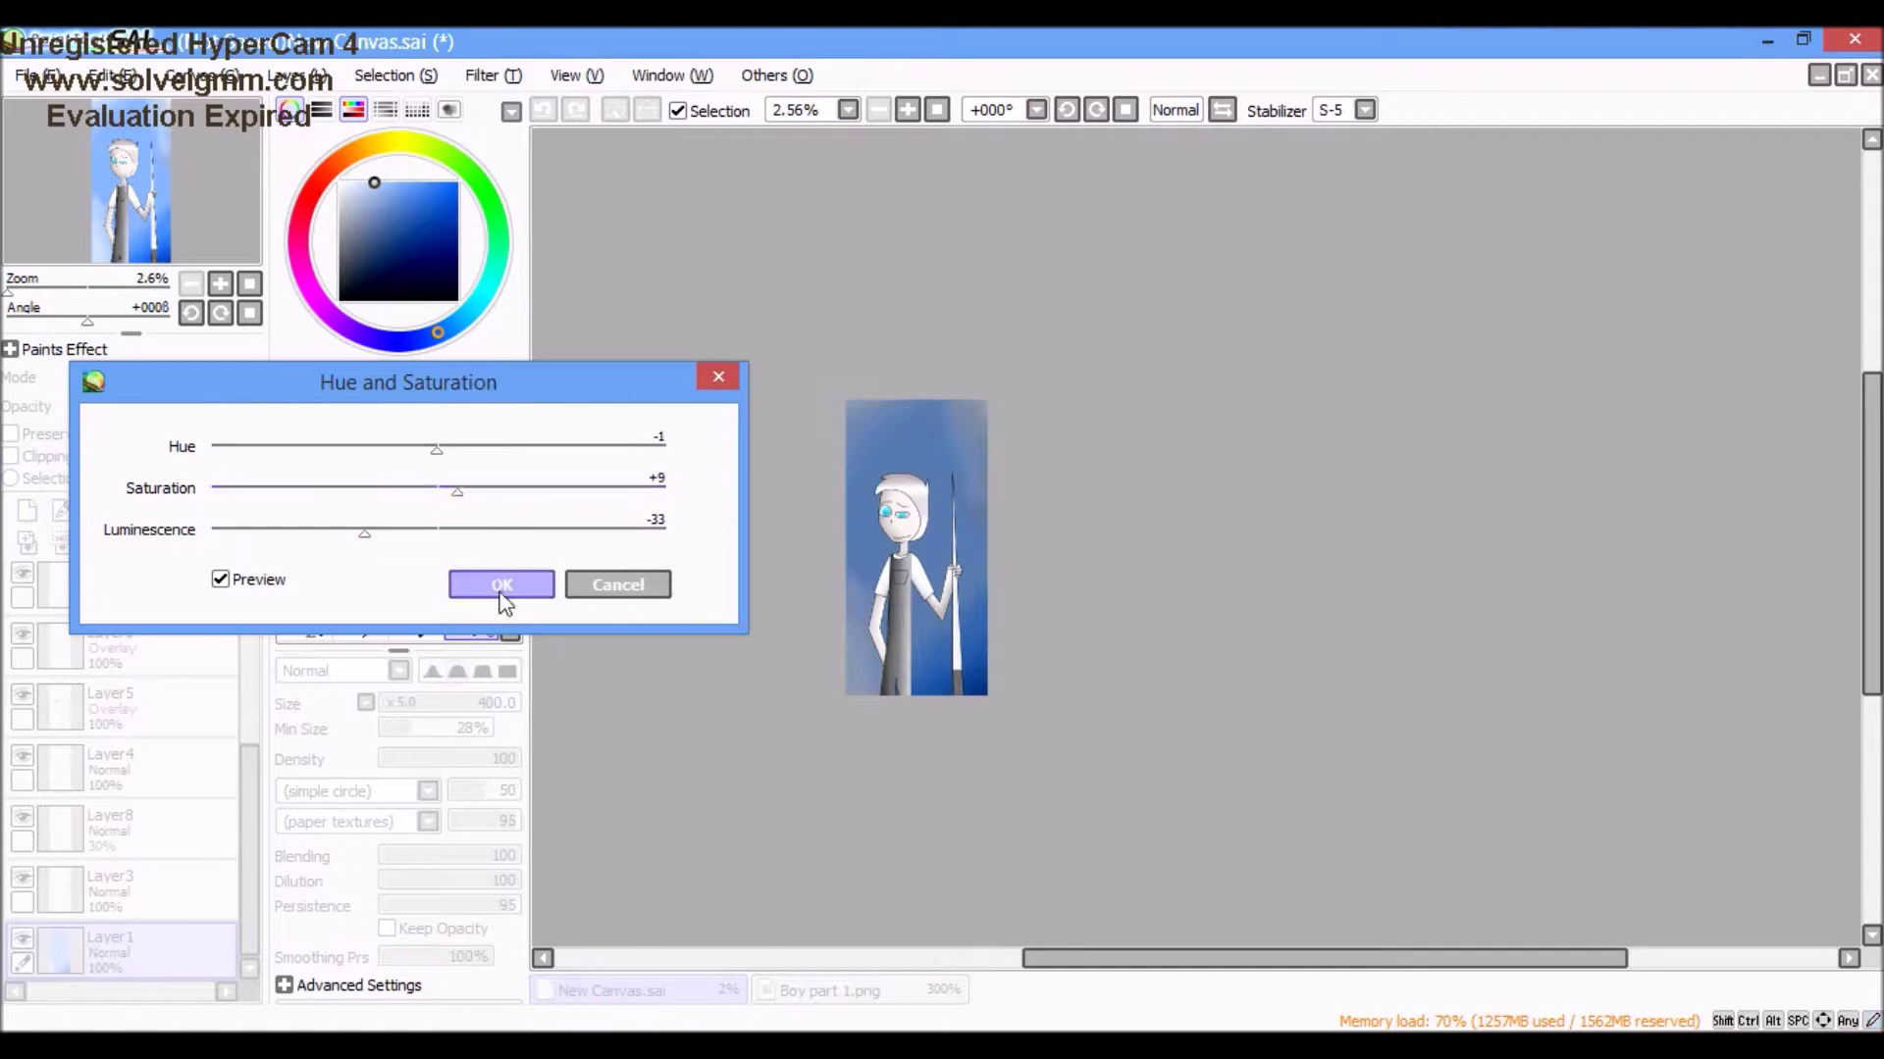
key(Return)
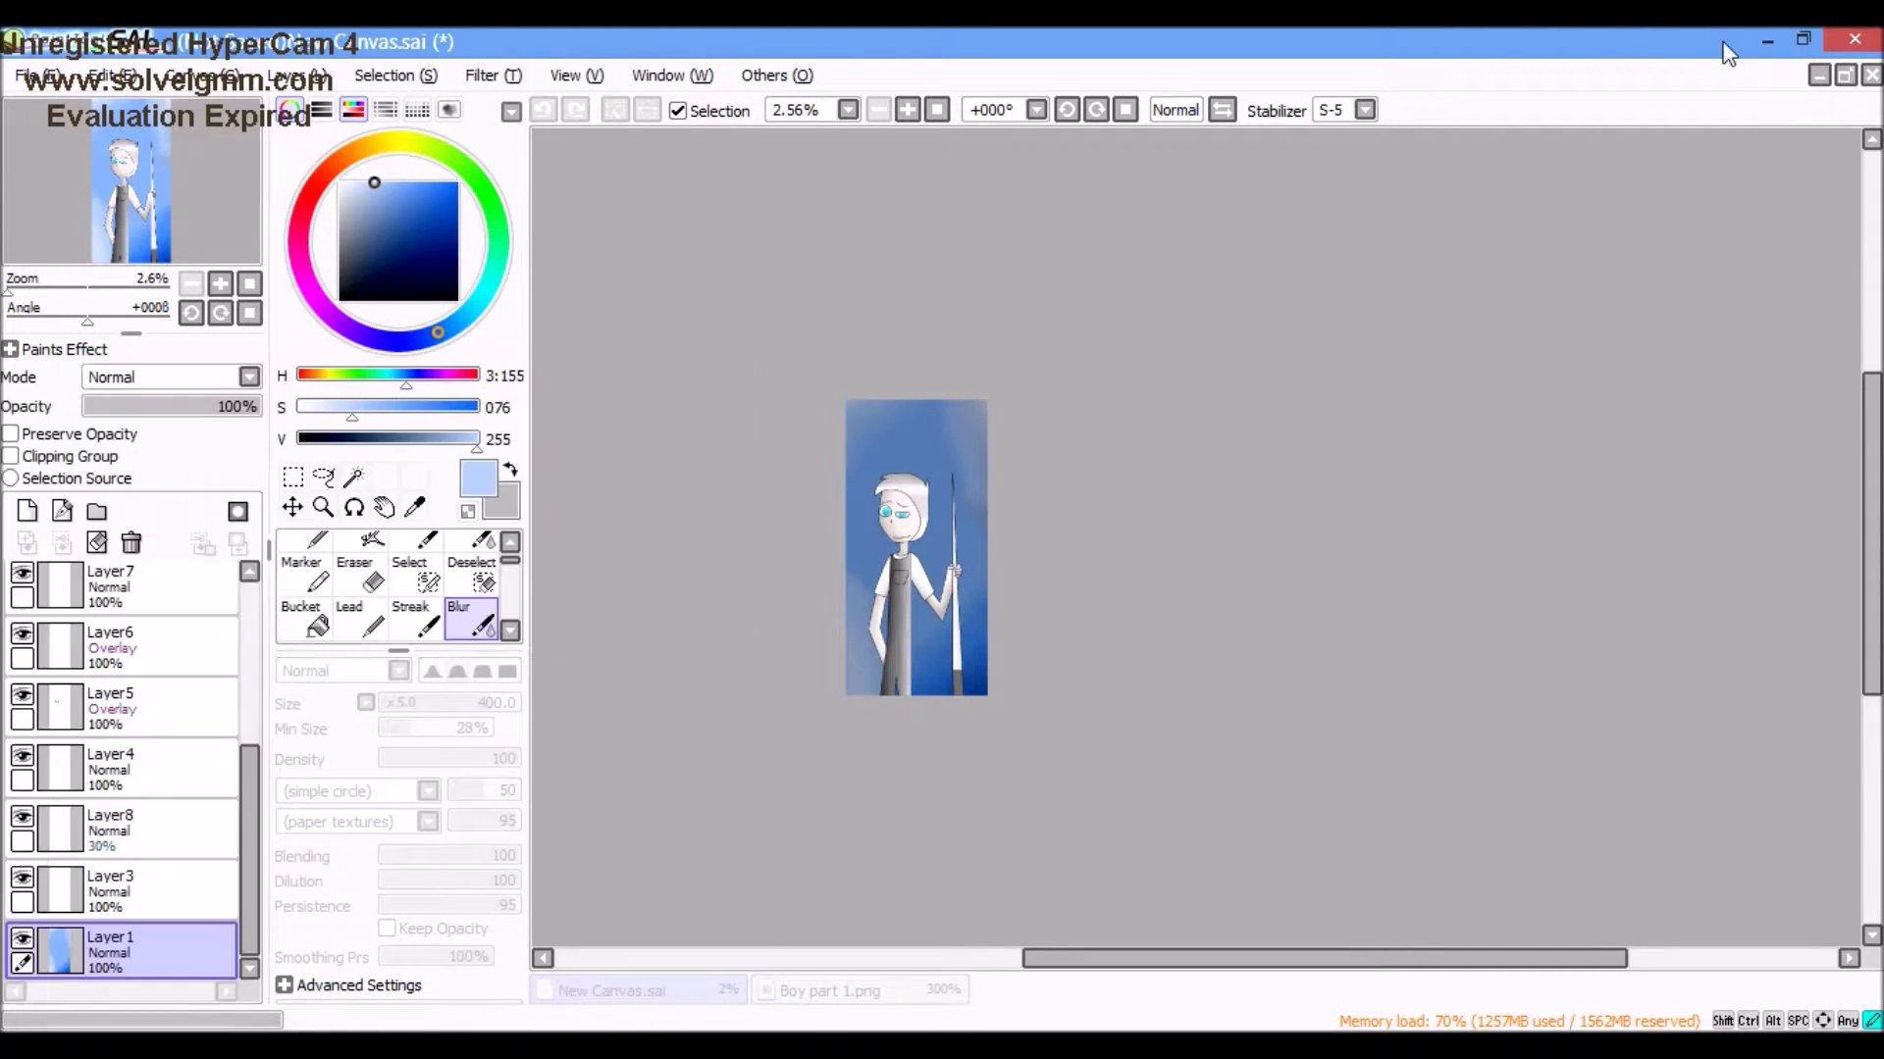
Step: Add a new layer directly above Layer4 and hide the Layer6 overlay on the eyes
scroll(922, 549, up, 2)
scroll(44, 780, down, 1)
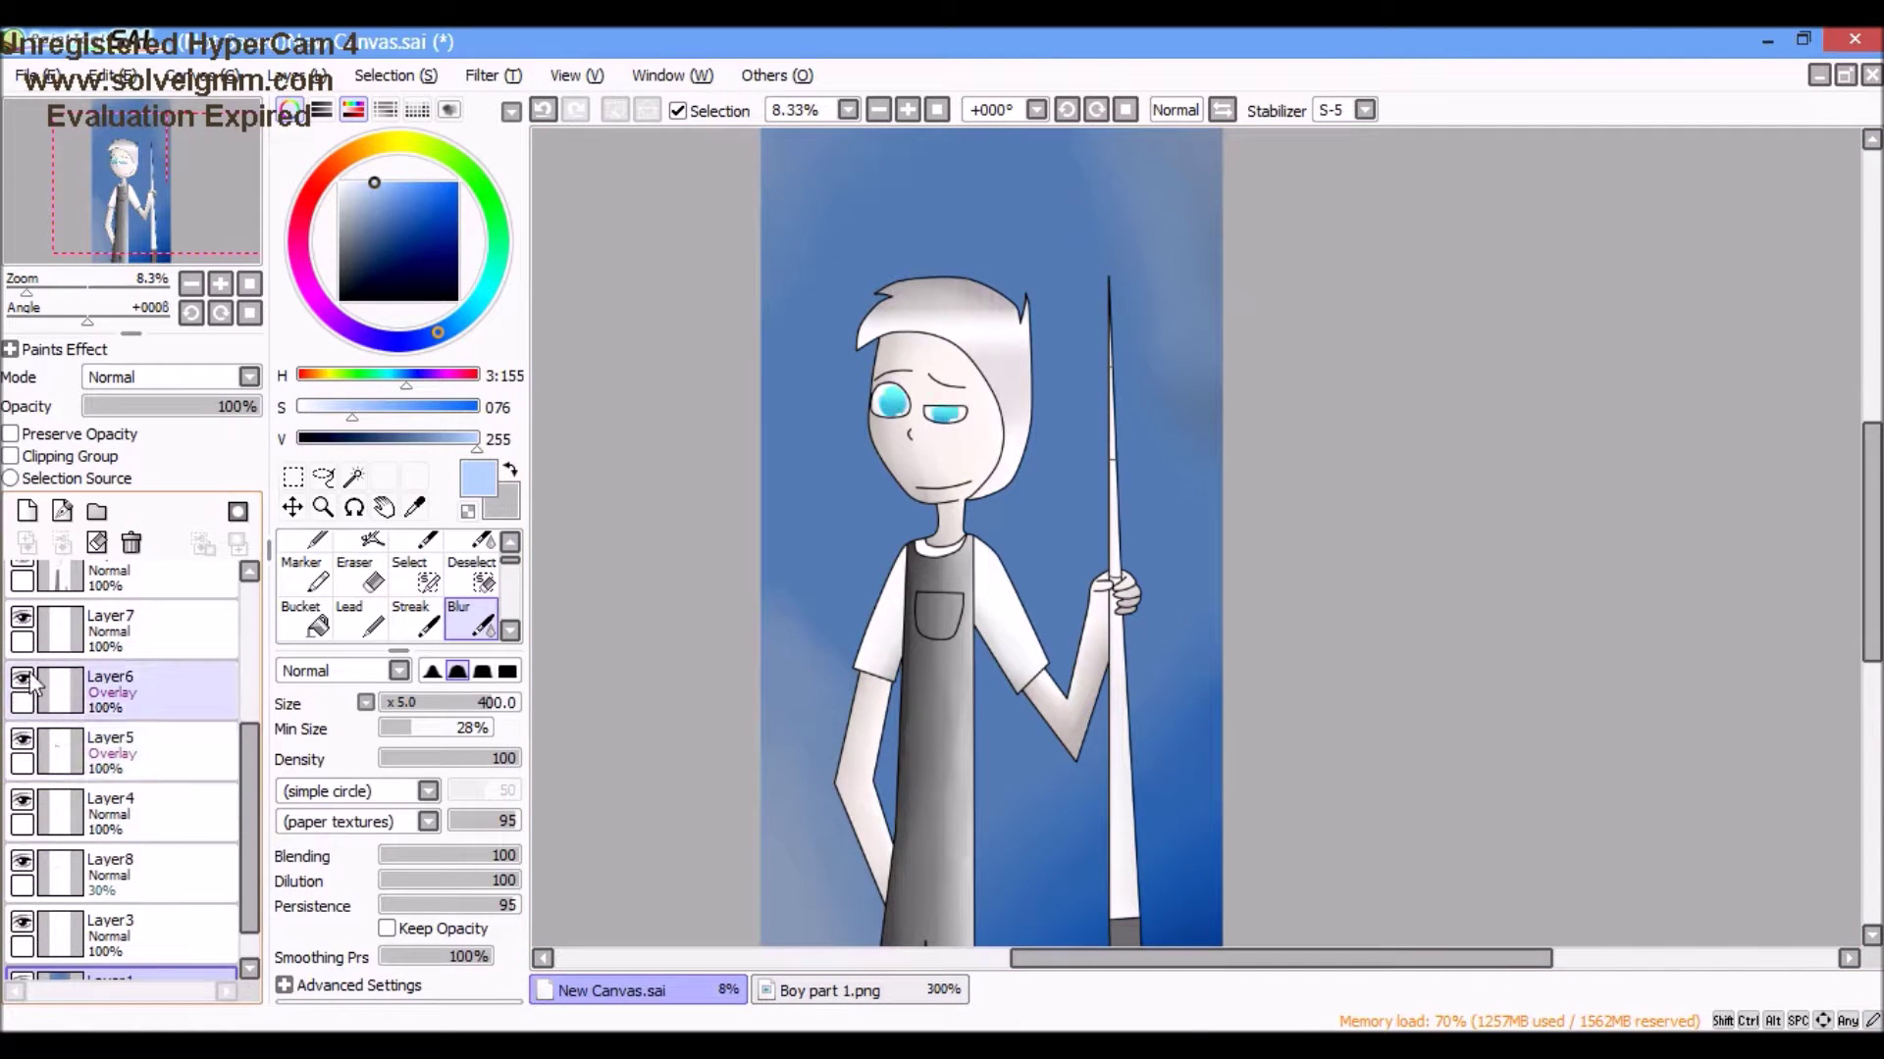
click(27, 512)
key(w)
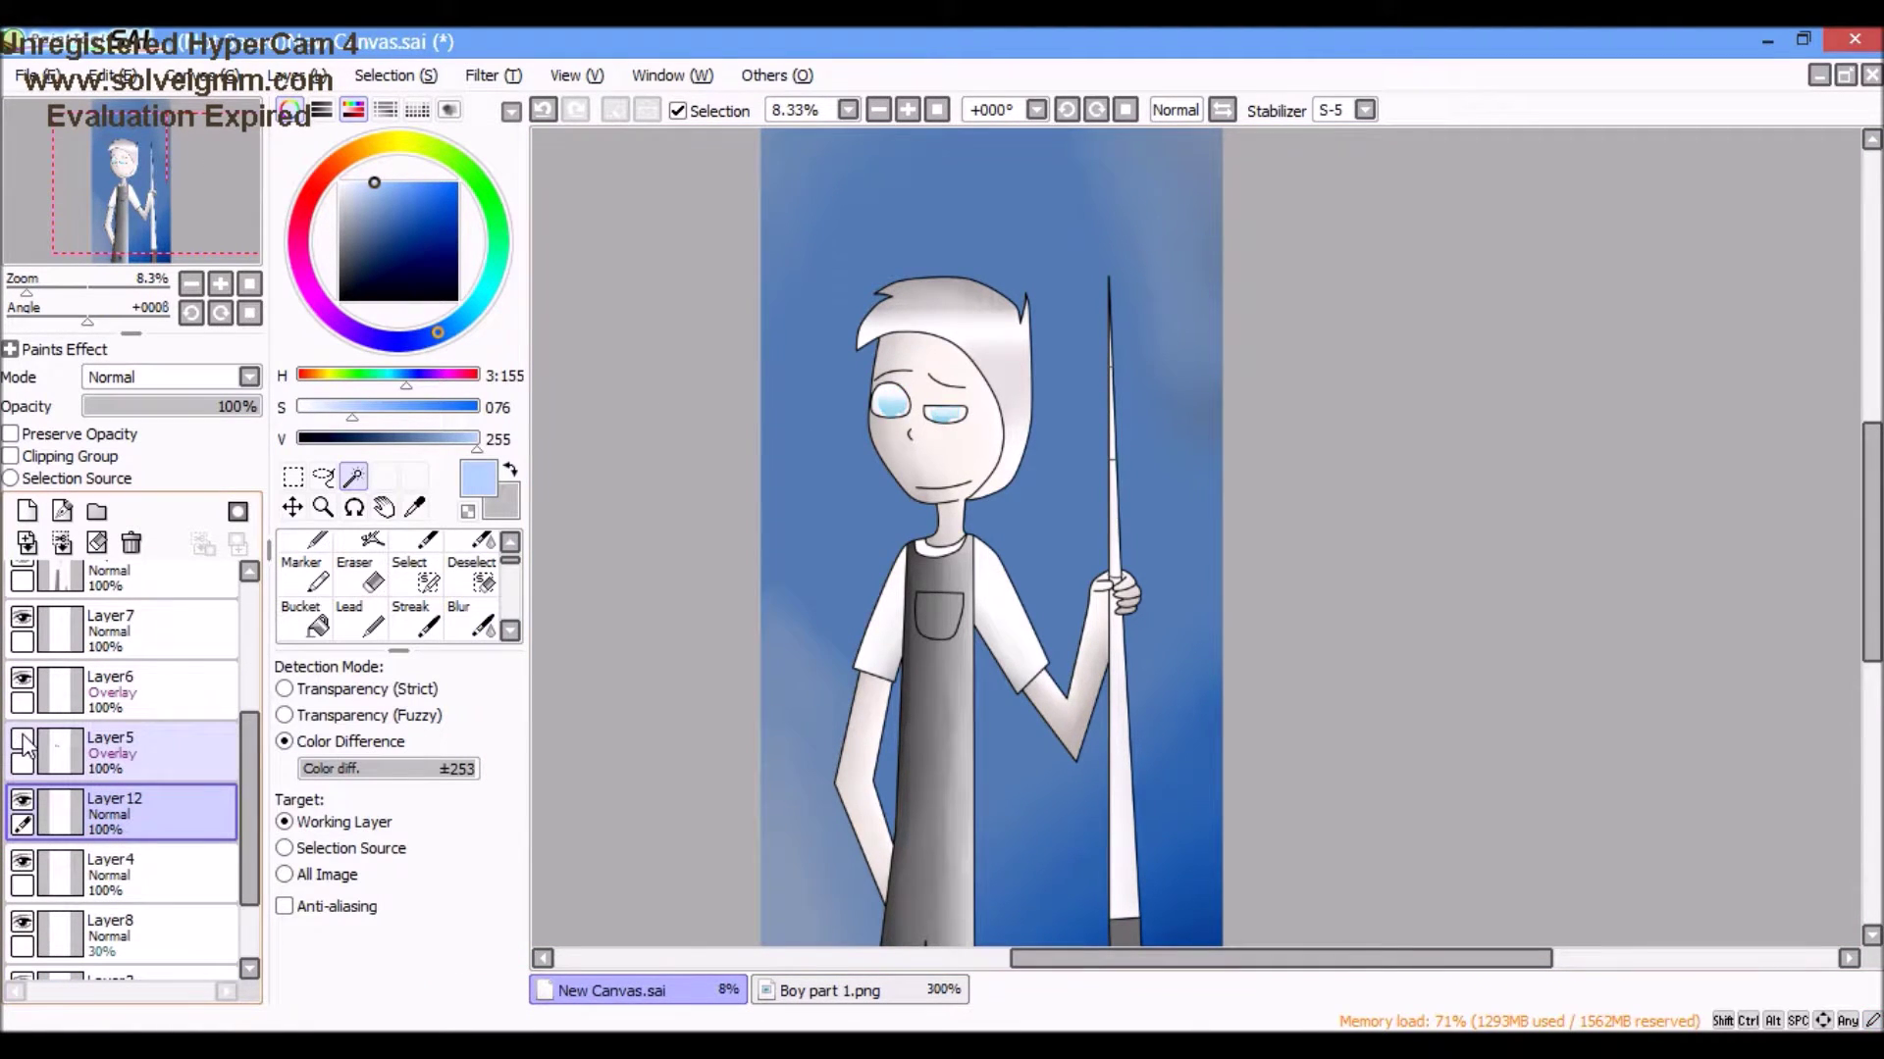
click(25, 748)
scroll(901, 416, up, 5)
click(147, 686)
click(21, 677)
click(117, 751)
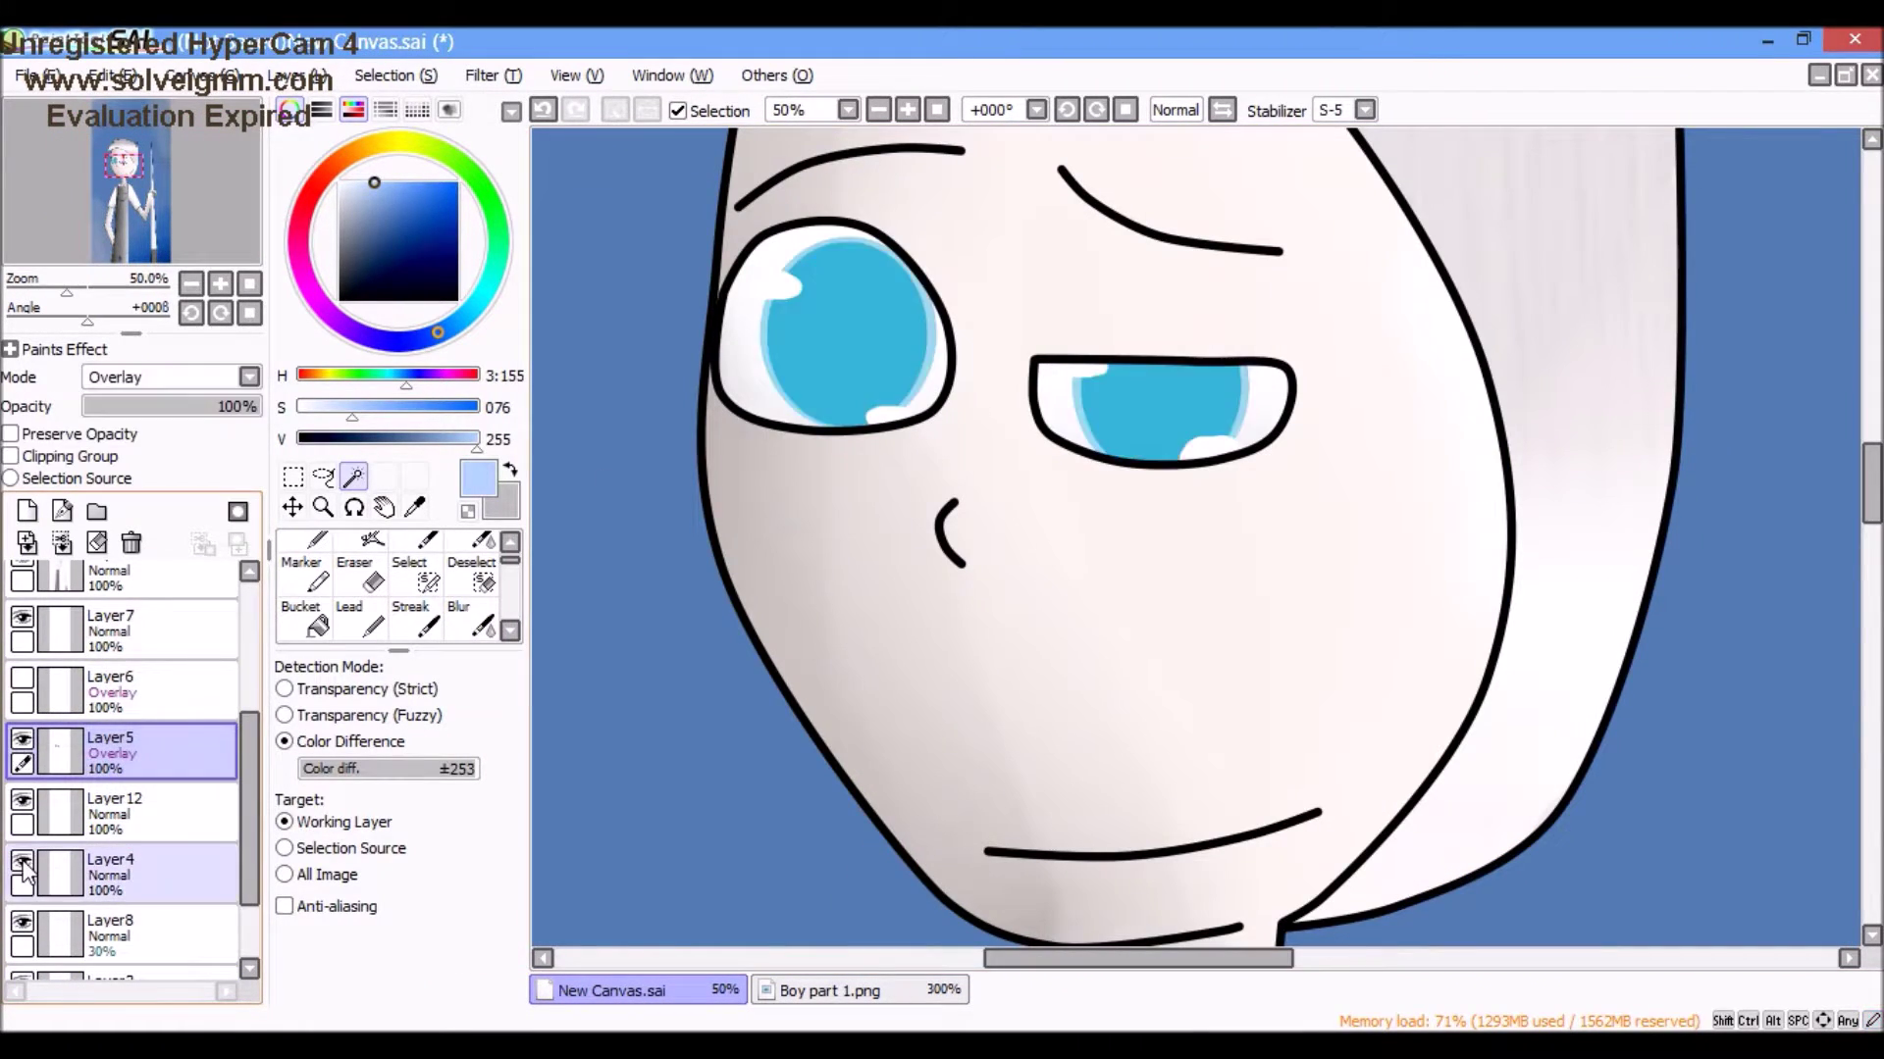
Step: Select both irises on Layer4 with the Magic Wand, activate the new layer above it and hide the Layer5 overlay
click(64, 873)
click(898, 383)
scroll(898, 383, up, 3)
scroll(960, 379, down, 3)
click(1217, 471)
click(117, 812)
click(22, 738)
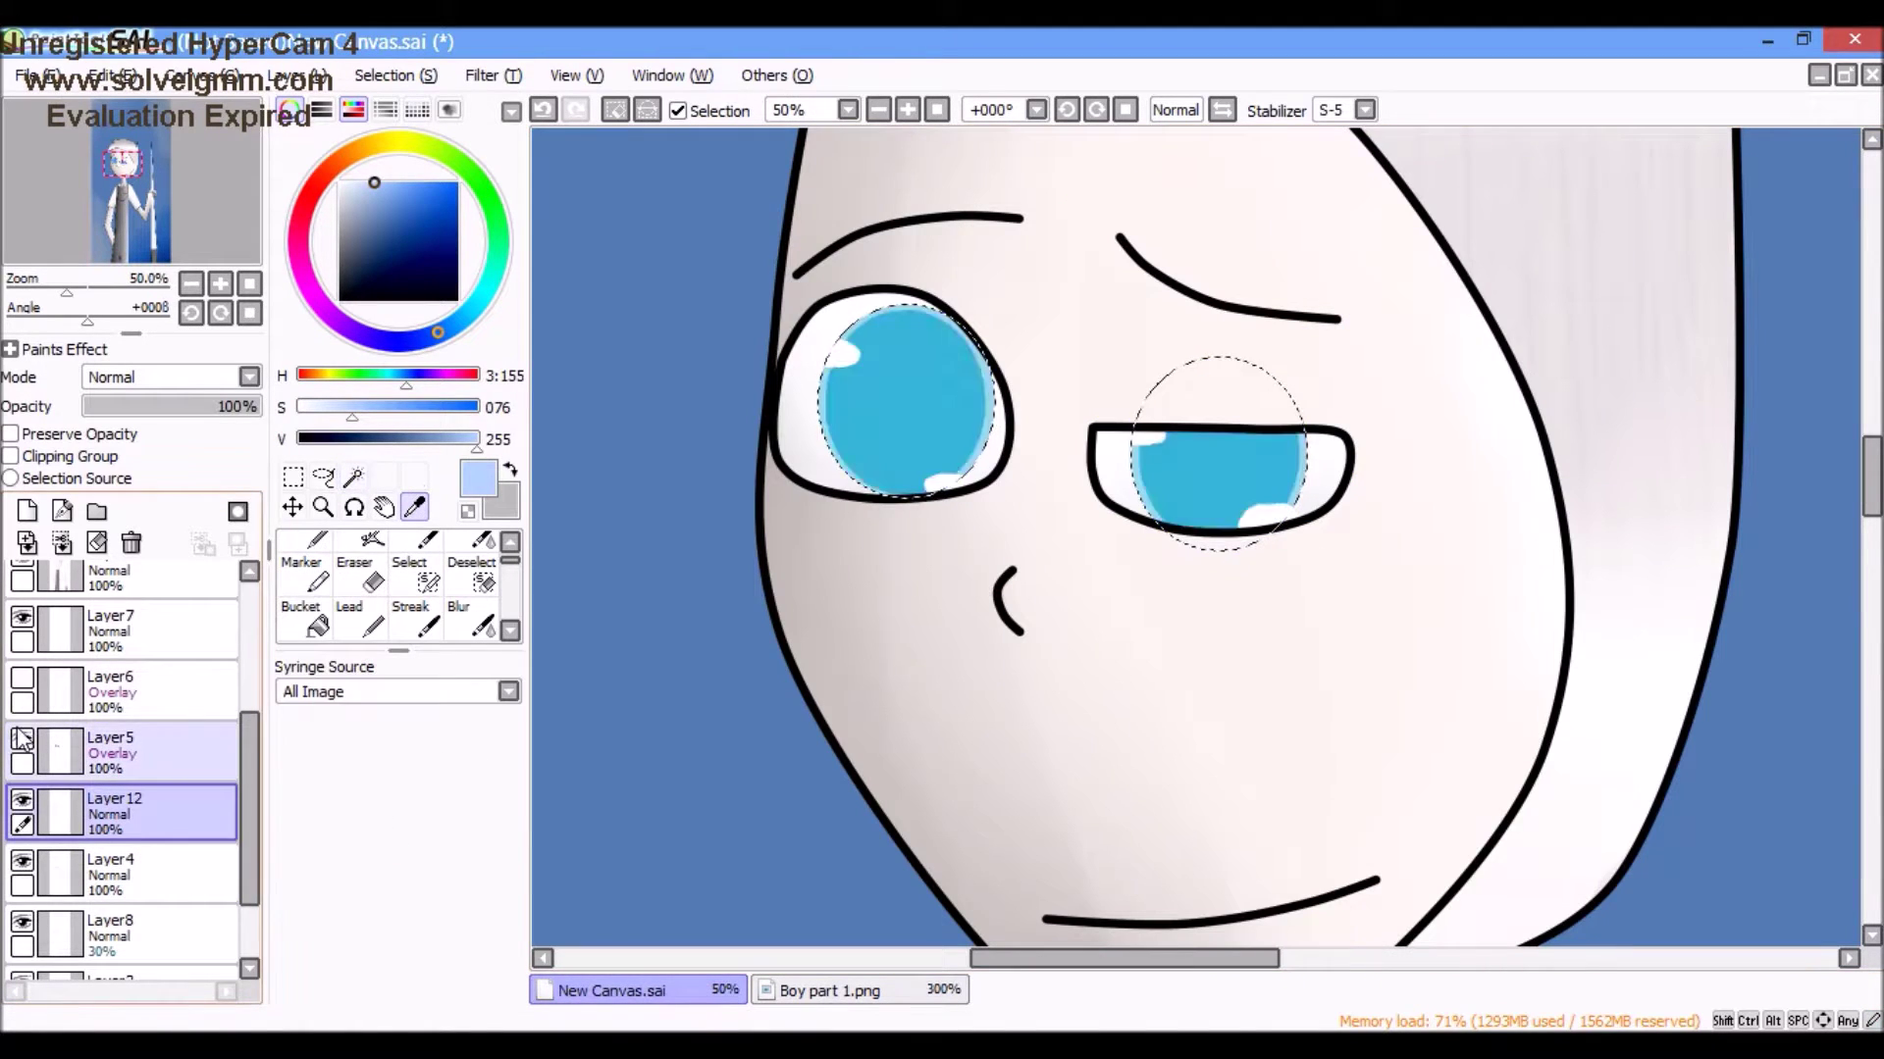
Step: Sample the iris blue, darken it to brightness 172, and shade the lower edges of both irises with the size 35 Pen
click(902, 412)
key(n)
scroll(665, 397, down, 1)
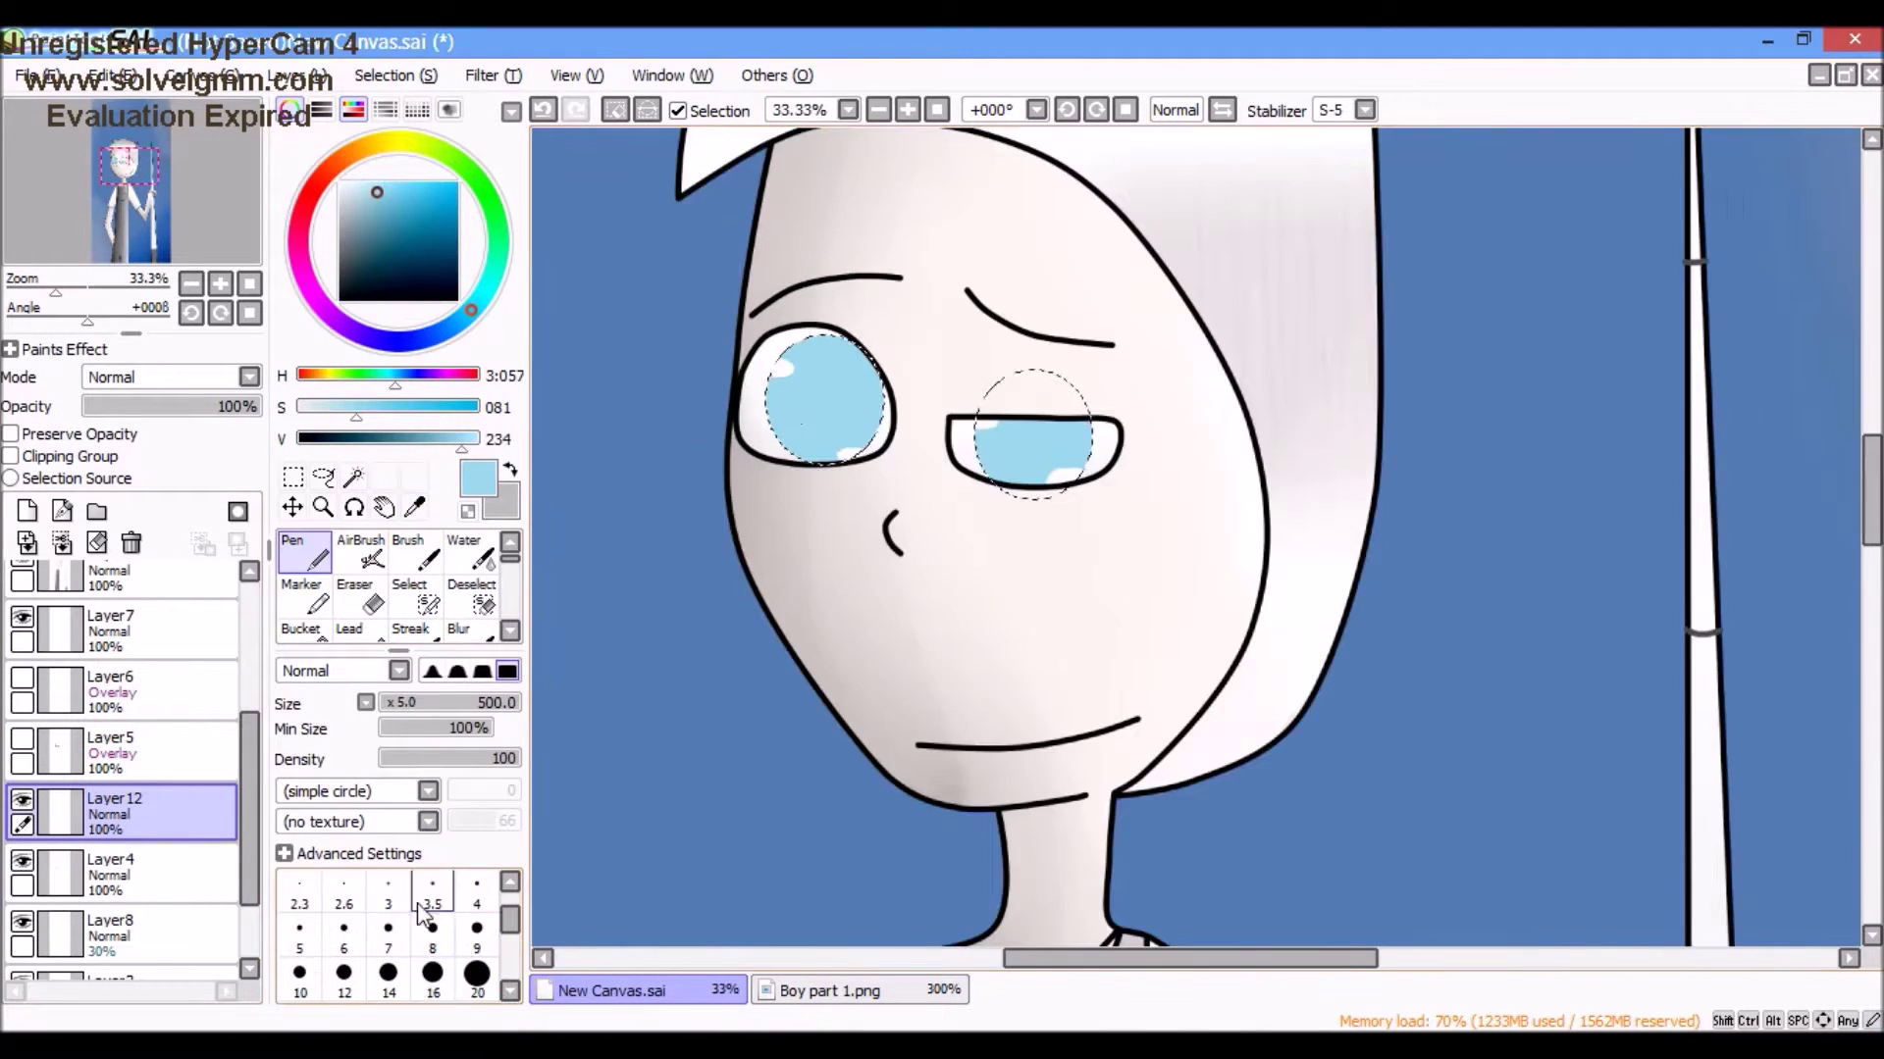
scroll(870, 395, up, 1)
click(377, 220)
scroll(432, 932, down, 2)
click(388, 930)
scroll(870, 394, up, 2)
drag(893, 471, 574, 468)
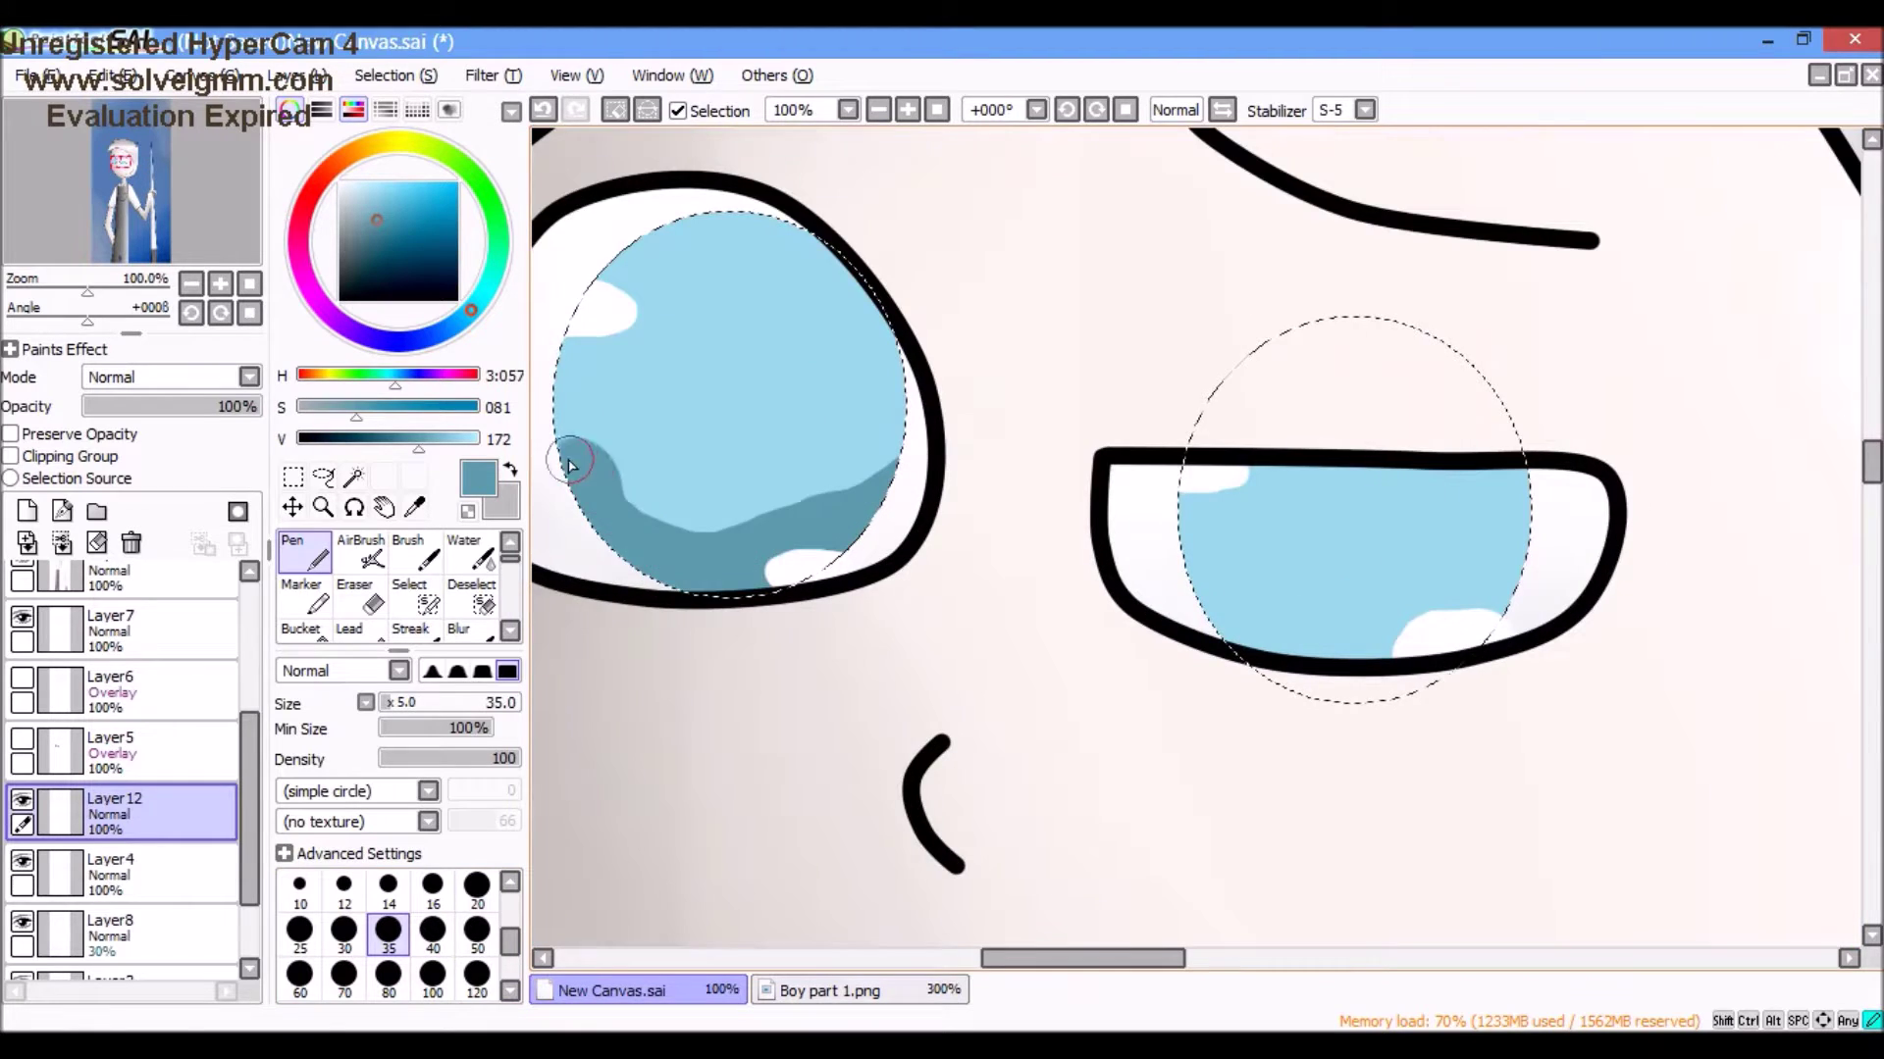
scroll(1310, 677, up, 1)
drag(1119, 589, 1432, 628)
Step: Paint a mid-blue band of brightness 206 above the dark shading in both irises with the size 20 Pen
drag(419, 438, 438, 437)
click(477, 883)
drag(1118, 549, 1455, 603)
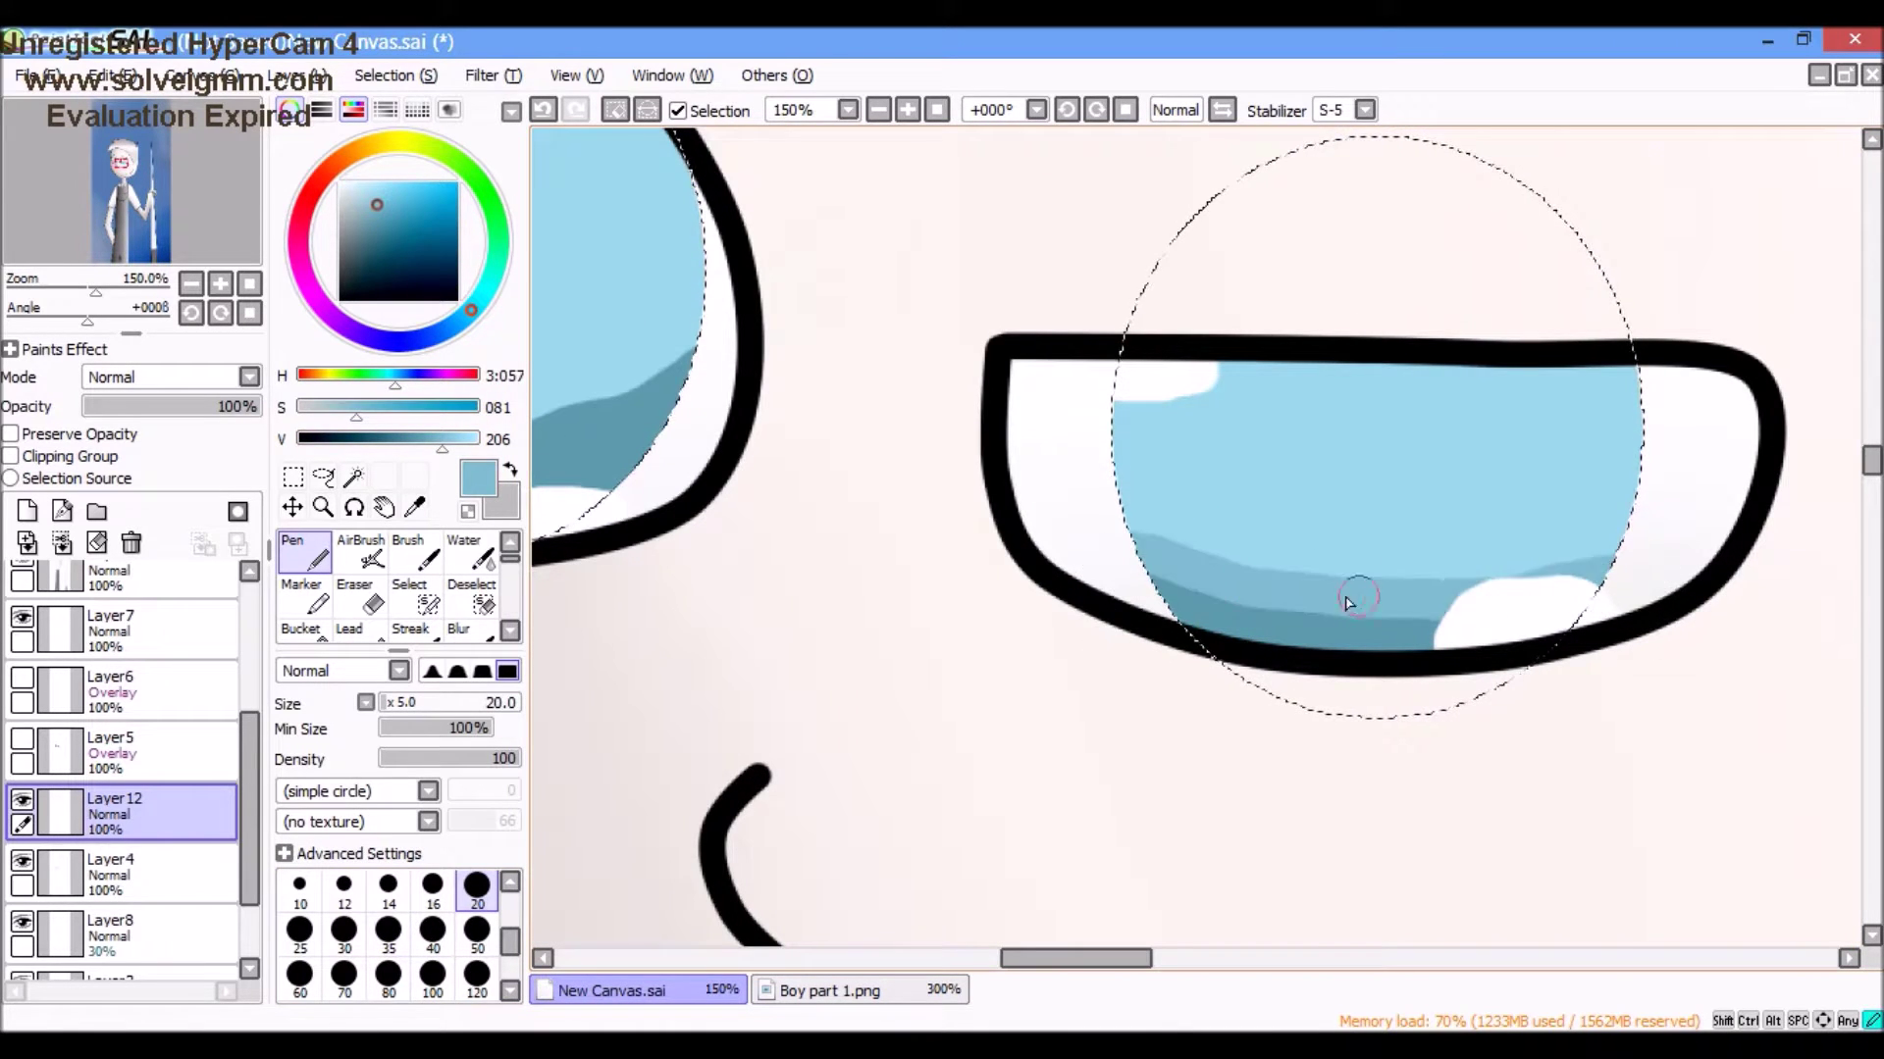
scroll(1455, 603, up, 1)
mouse_move(866, 539)
mouse_down()
mouse_move(748, 462)
mouse_move(1275, 490)
mouse_up()
Step: Add paler blue transition bands above the mid-blue in both irises with the size 20 Pen, using brightness 240 and sampled blues
drag(442, 438, 469, 439)
mouse_move(716, 421)
mouse_down()
mouse_move(834, 520)
mouse_move(746, 461)
mouse_move(1354, 475)
mouse_move(1291, 462)
mouse_up()
alt+click(1079, 457)
drag(1079, 456, 921, 450)
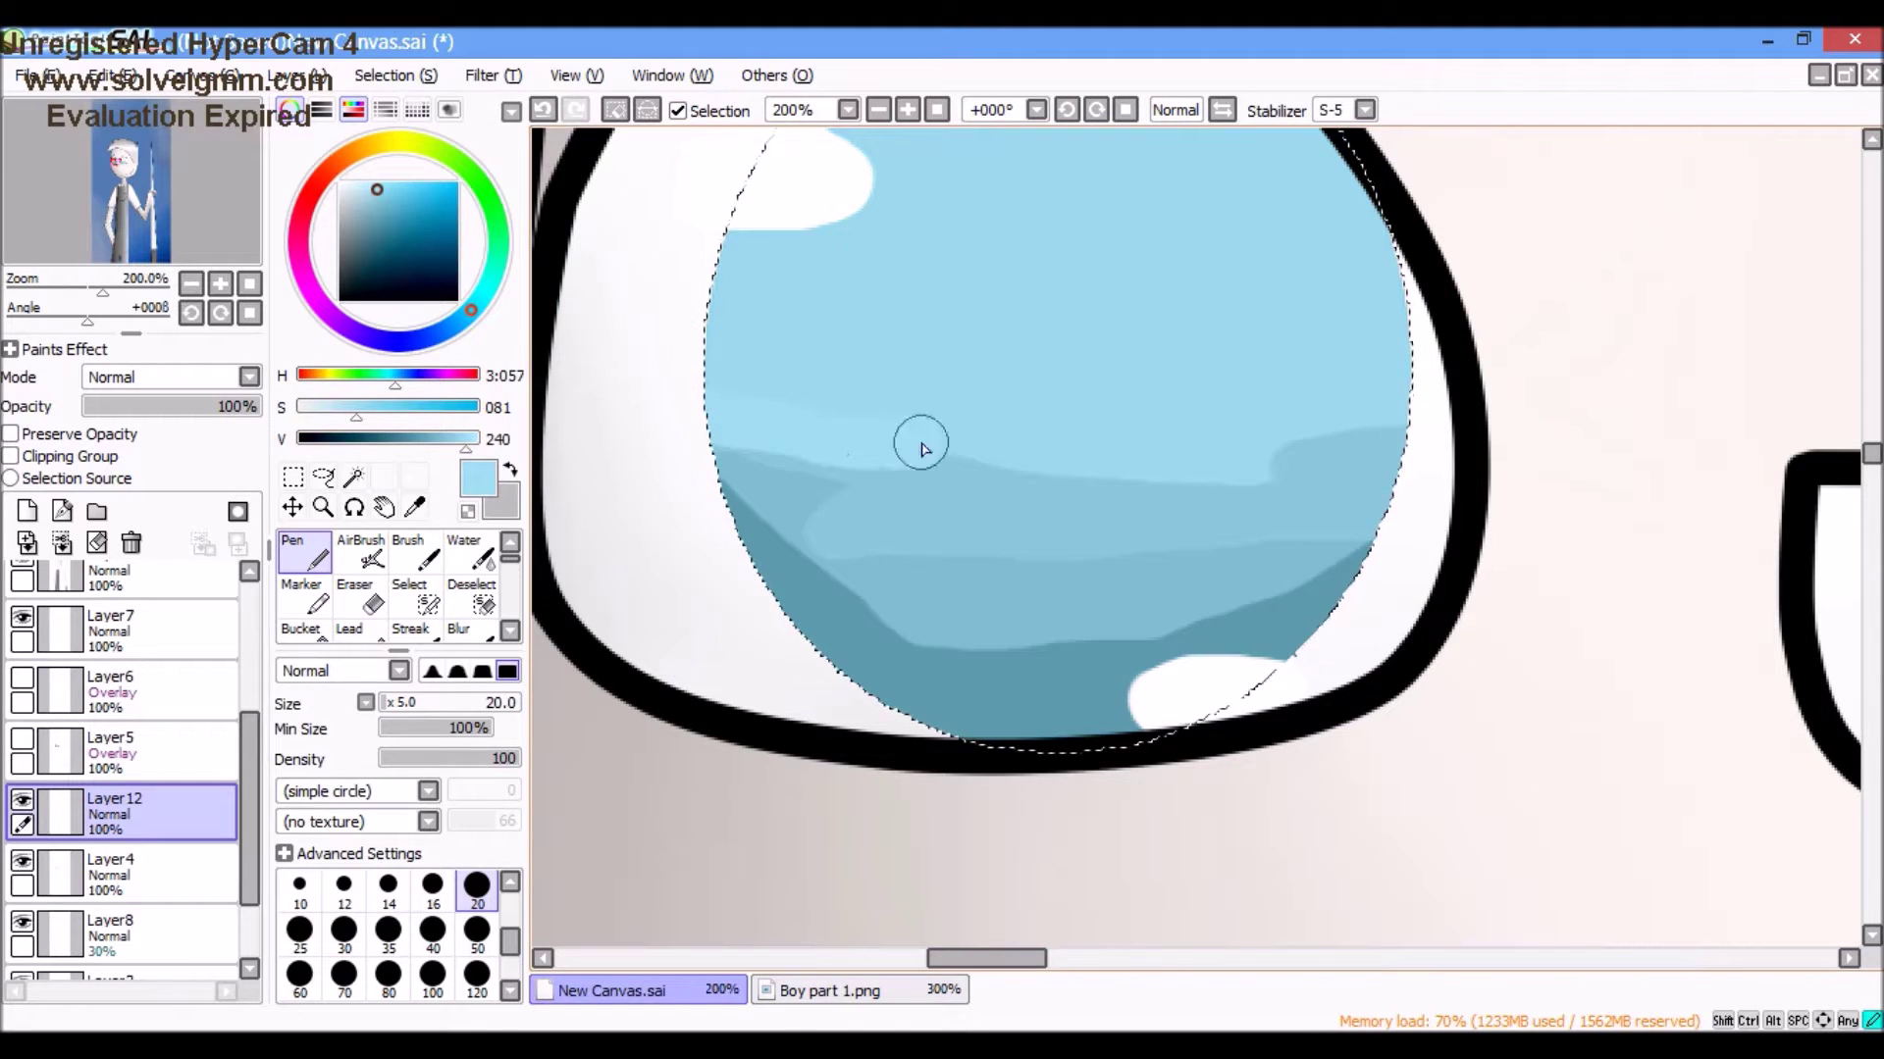
scroll(1010, 337, down, 2)
scroll(1009, 337, up, 1)
drag(1546, 860, 997, 399)
click(503, 491)
alt+click(1413, 538)
scroll(1079, 491, left, 5)
scroll(1079, 491, up, 1)
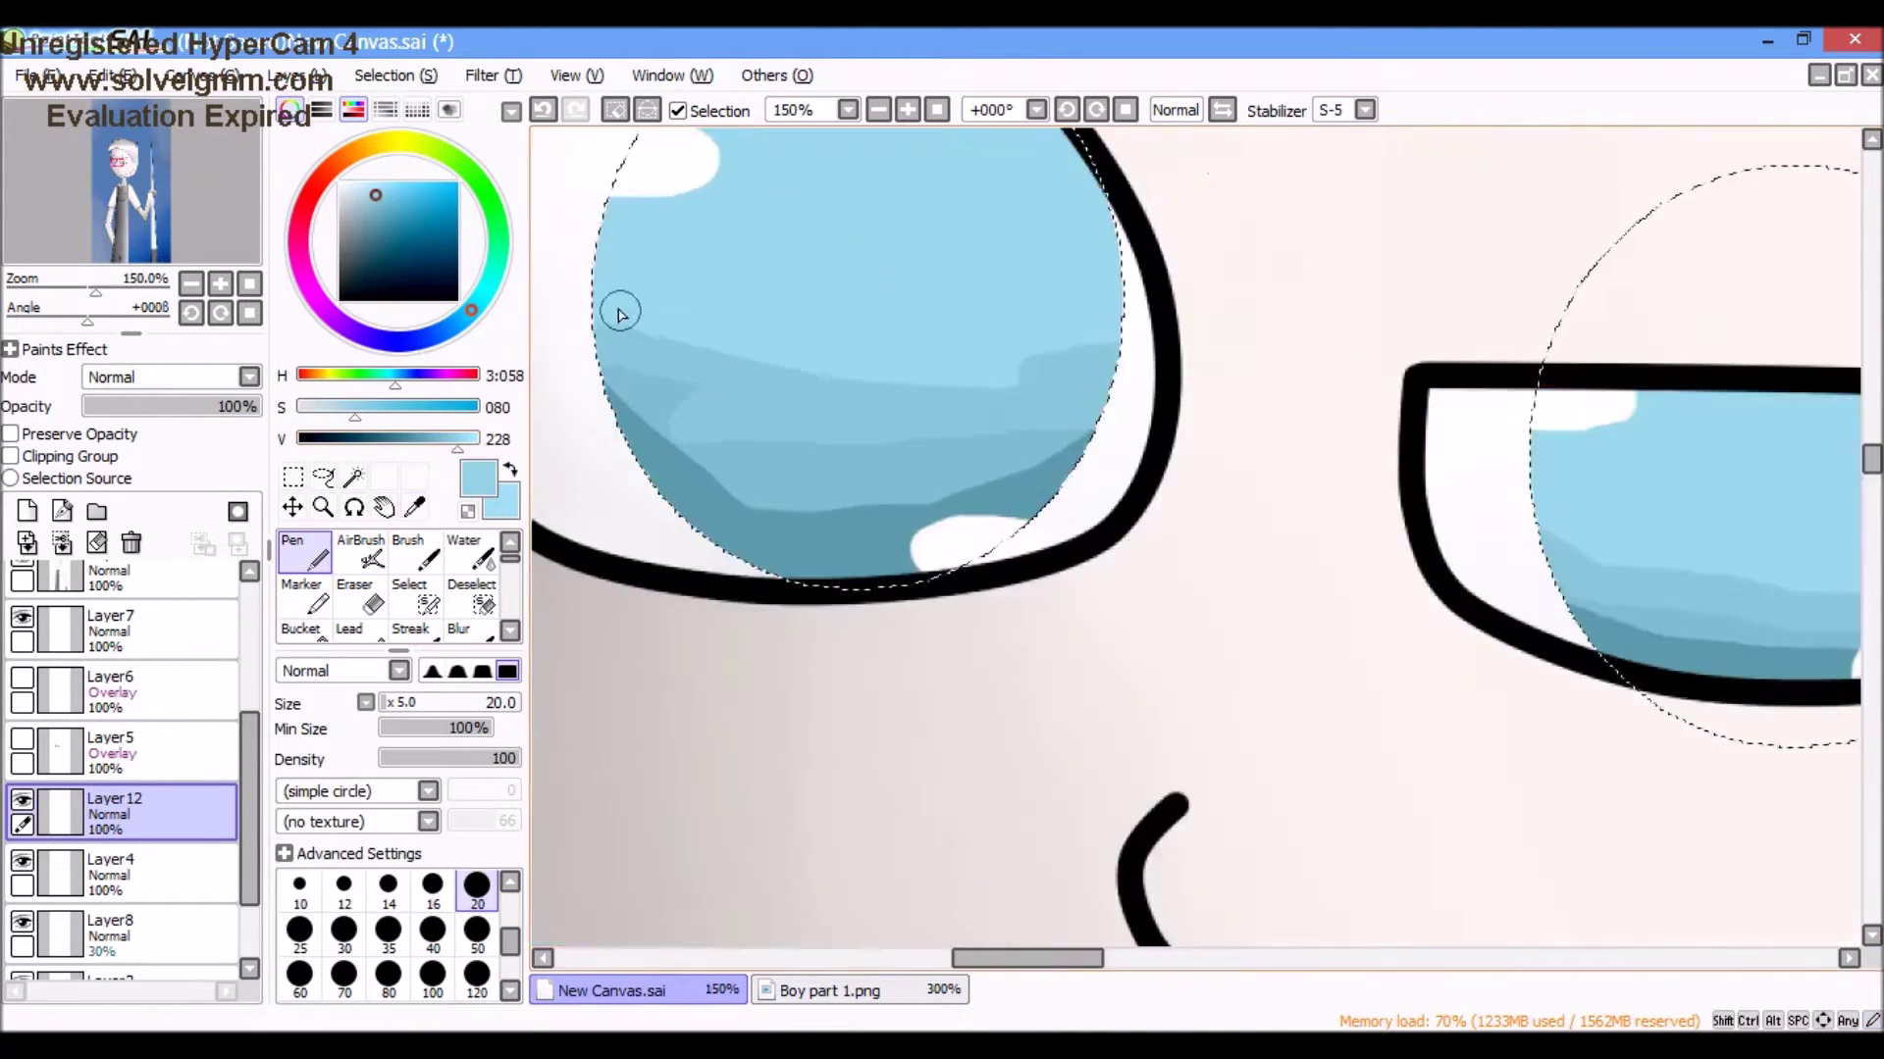
Step: Paint lighter blue bands across the upper irises with the size 20 Pen, using near-full brightness and brightness 240
scroll(973, 373, right, 5)
scroll(1055, 434, down, 1)
click(375, 182)
scroll(761, 365, up, 1)
scroll(761, 364, right, 3)
scroll(715, 520, left, 3)
mouse_move(715, 519)
mouse_down()
mouse_move(1192, 447)
mouse_move(588, 492)
mouse_up()
click(467, 439)
scroll(1375, 520, left, 5)
key(ctrl+z)
key(Escape)
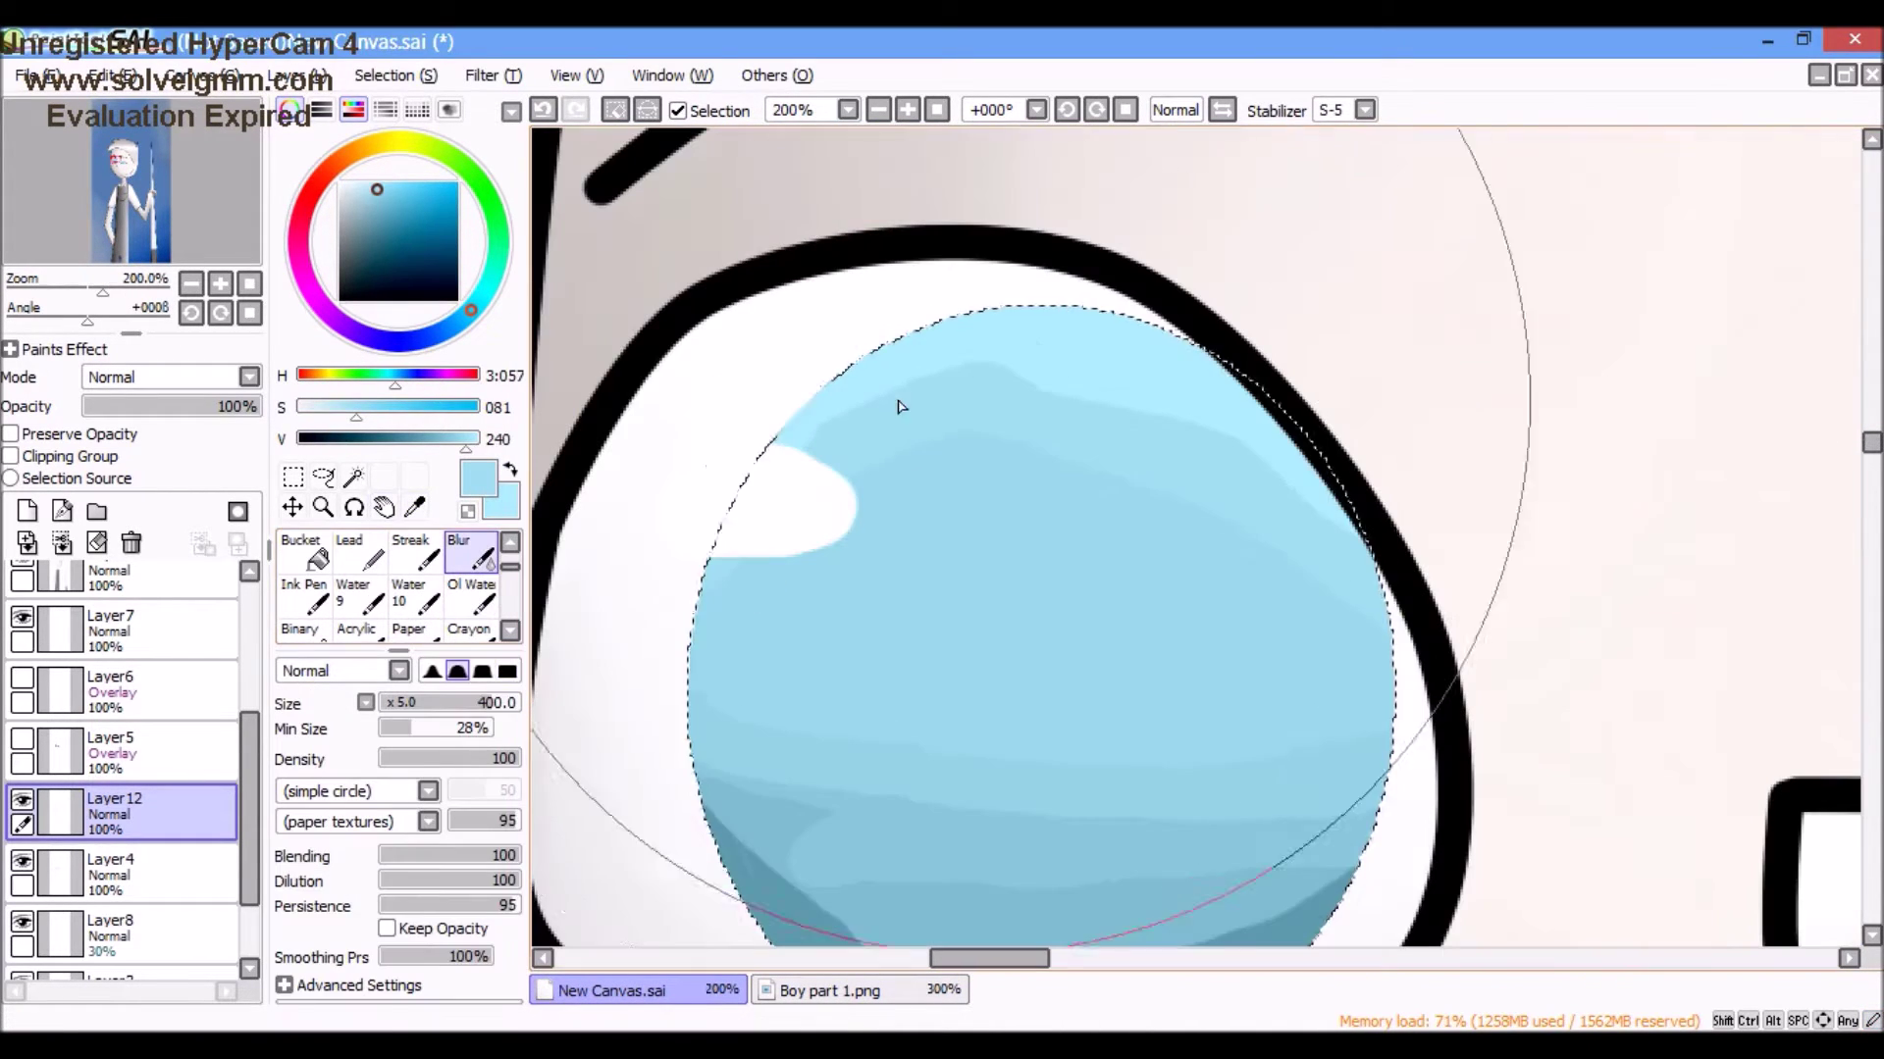
Step: Smooth the blue bands in both irises into a gradient with the Blur tool, reduced to sizes 70 and 50
key(bracketleft)
key(bracketleft)
key(bracketleft)
key(bracketleft)
key(bracketleft)
key(bracketleft)
key(bracketleft)
key(bracketleft)
key(bracketleft)
key(bracketleft)
key(bracketleft)
key(bracketleft)
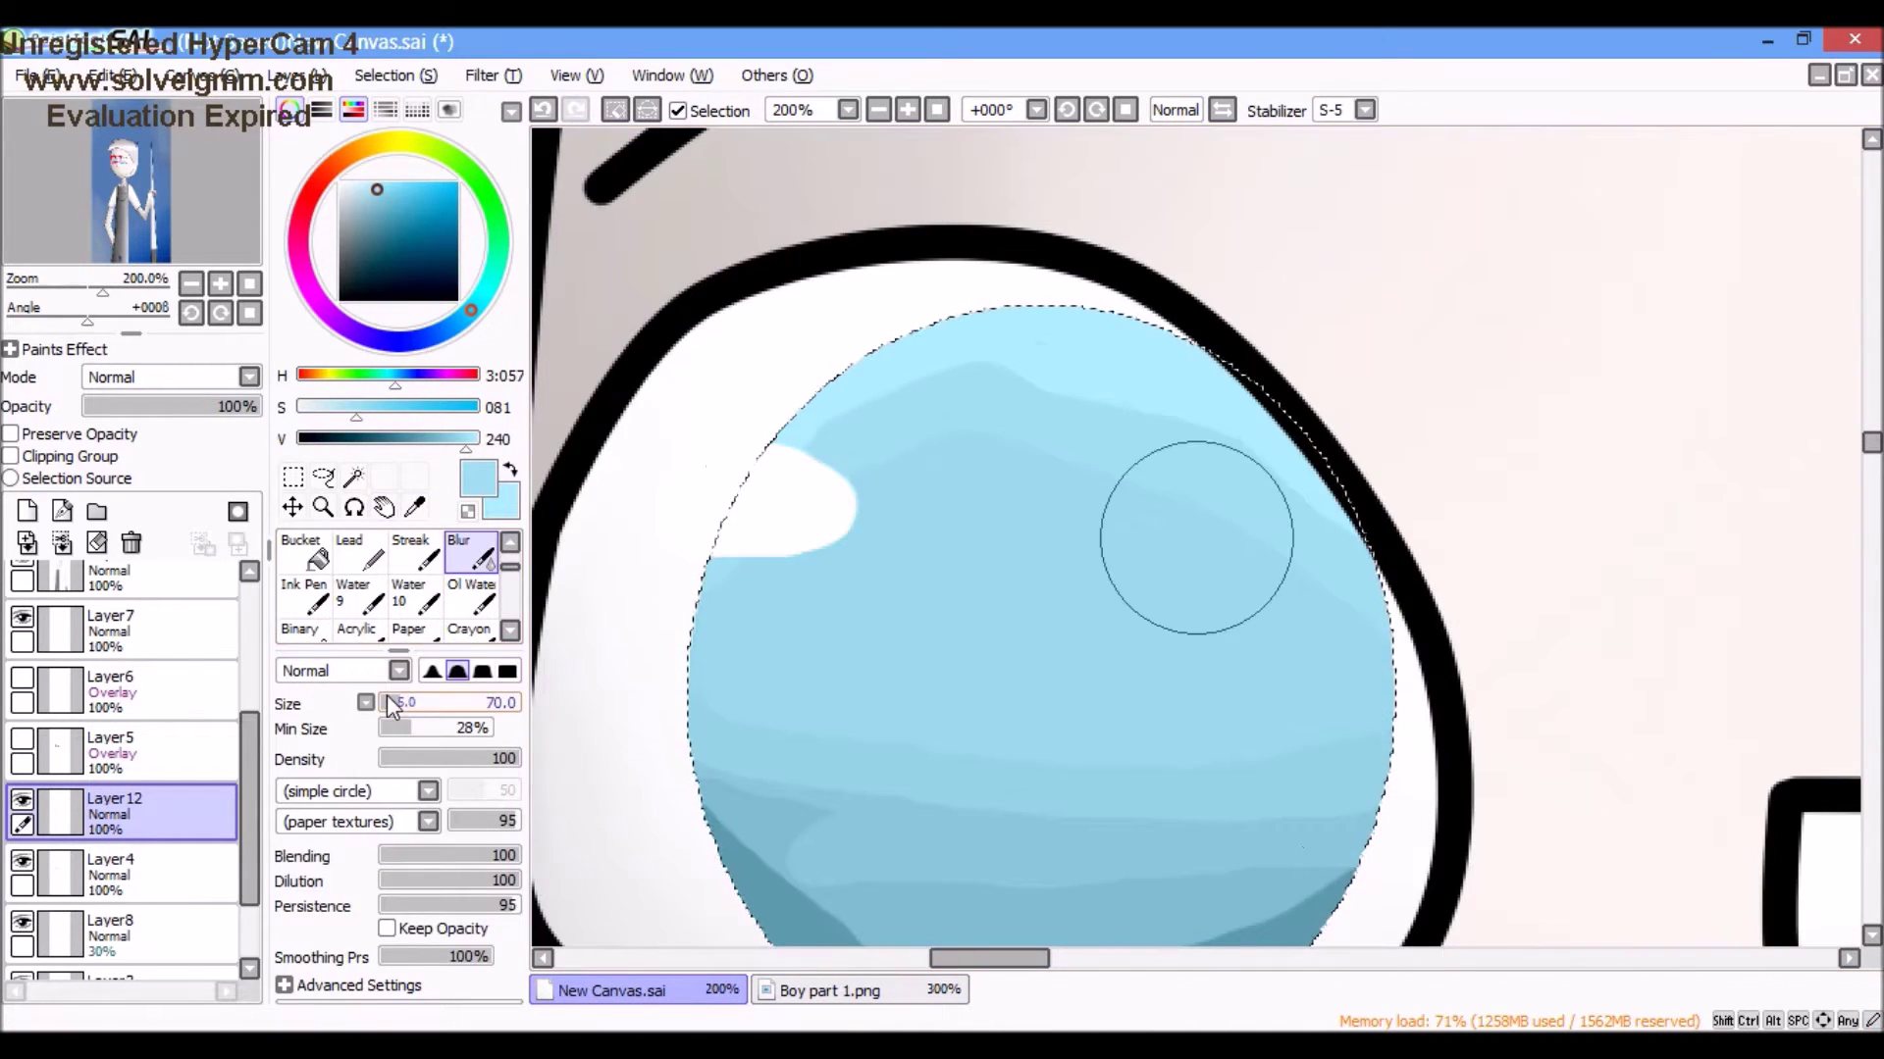
scroll(538, 682, down, 1)
key(bracketright)
key(bracketright)
key(bracketright)
key(bracketright)
key(bracketright)
scroll(1094, 497, right, 5)
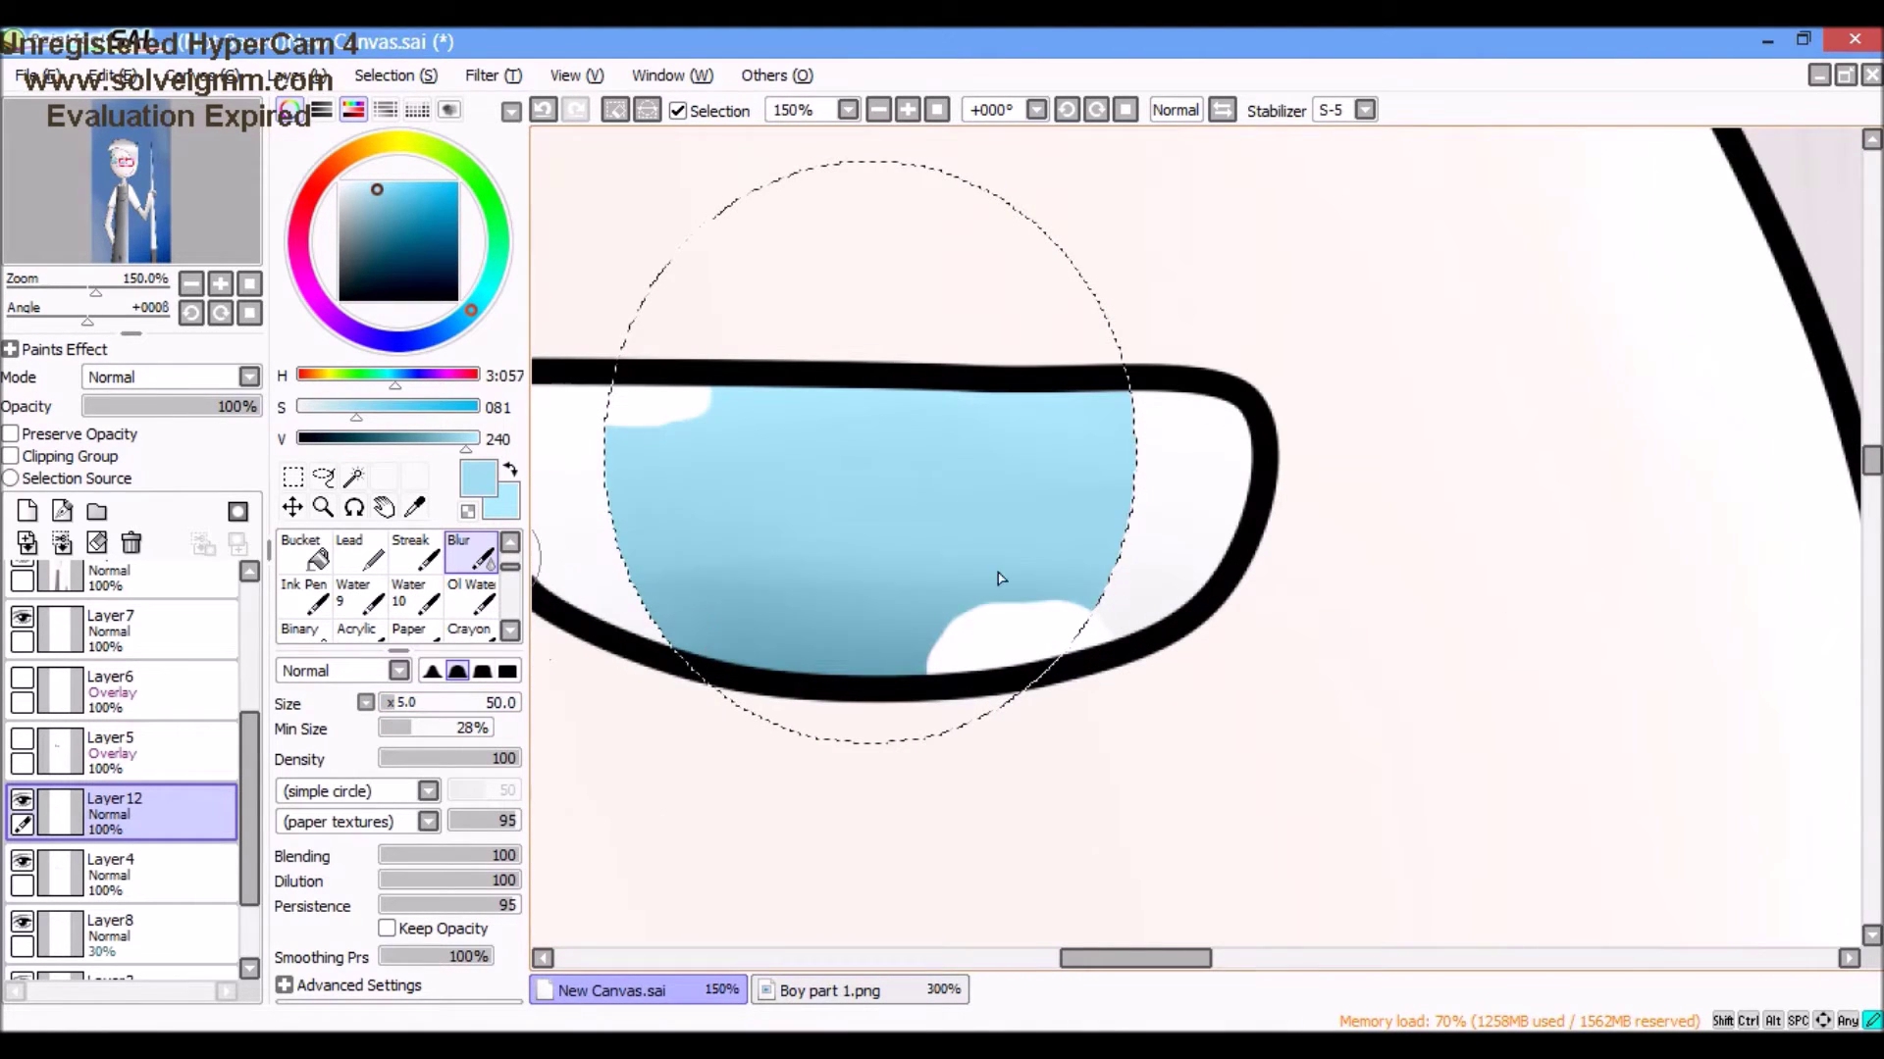
Step: Set the iris shading layer to Screen at 62% opacity, and show the Layer6 overlay at 54% opacity
scroll(870, 451, down, 3)
click(167, 377)
scroll(168, 379, down, 6)
scroll(161, 393, up, 1)
click(167, 377)
scroll(167, 392, up, 3)
drag(165, 396, 193, 402)
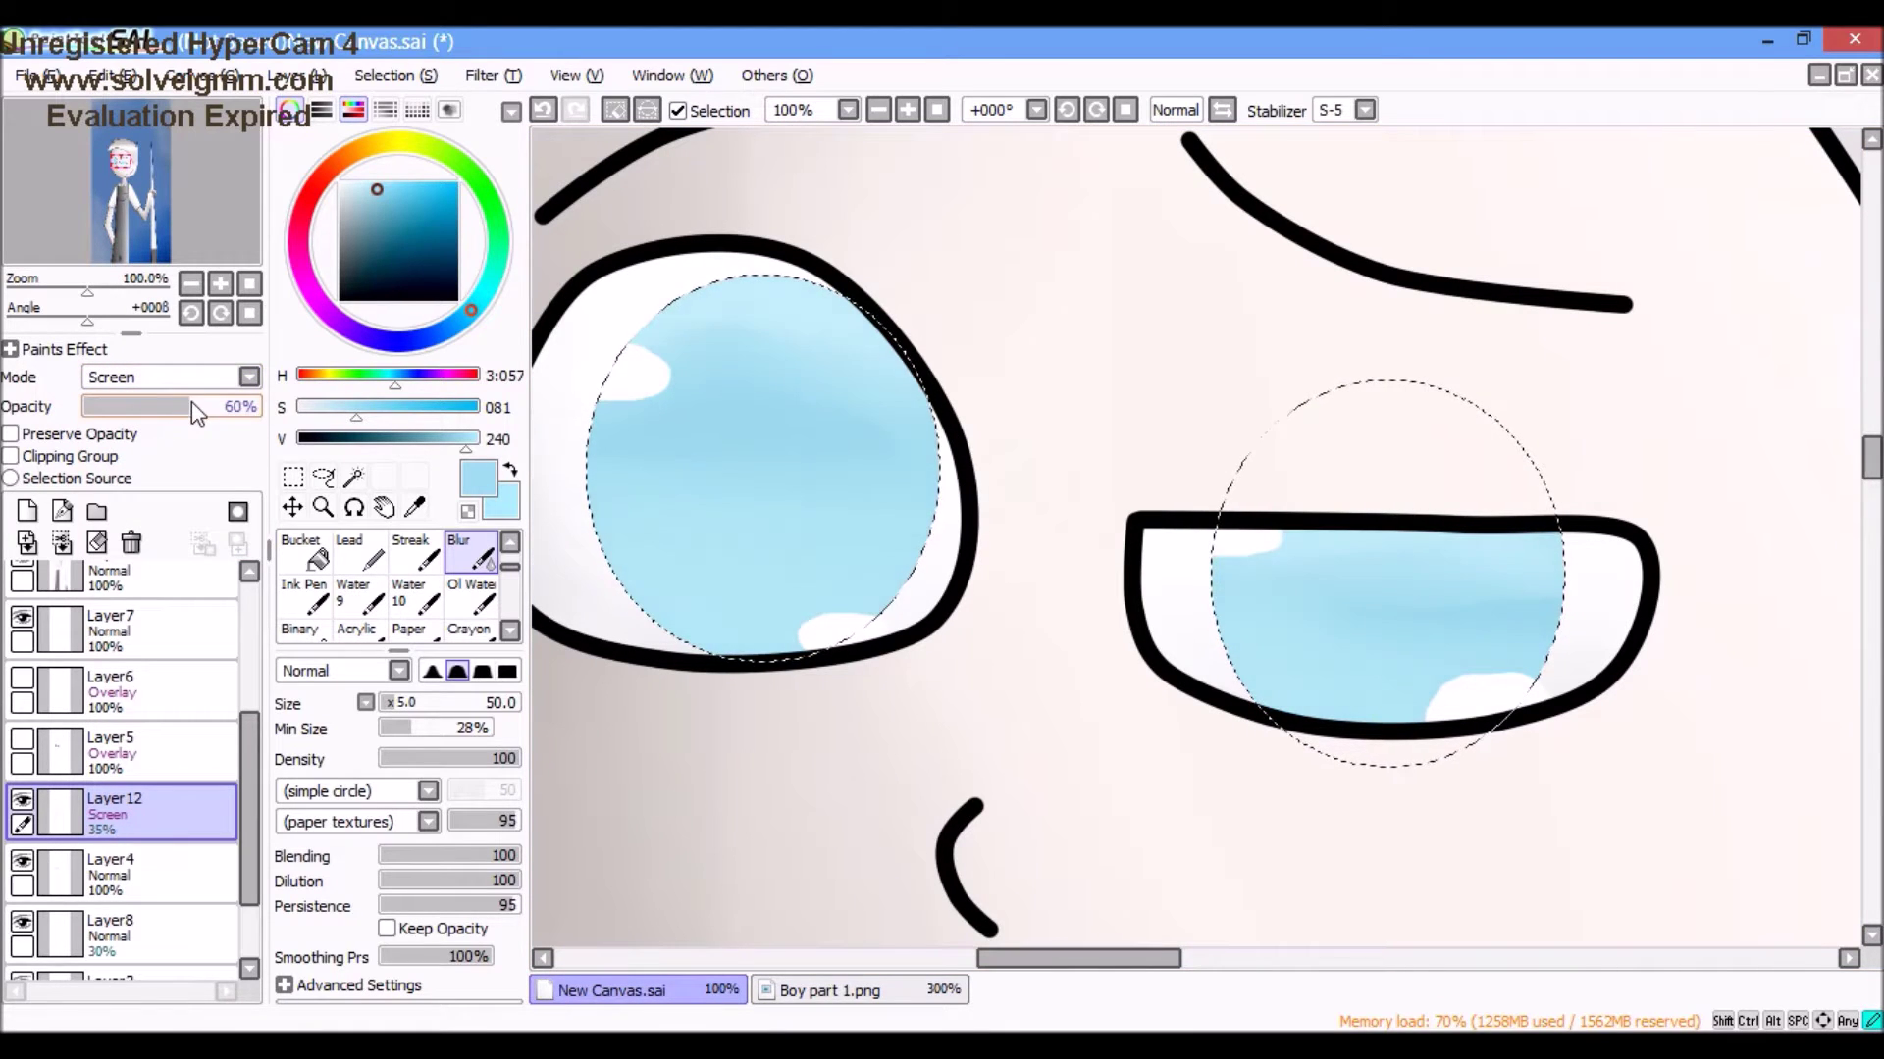
scroll(706, 515, down, 1)
click(92, 691)
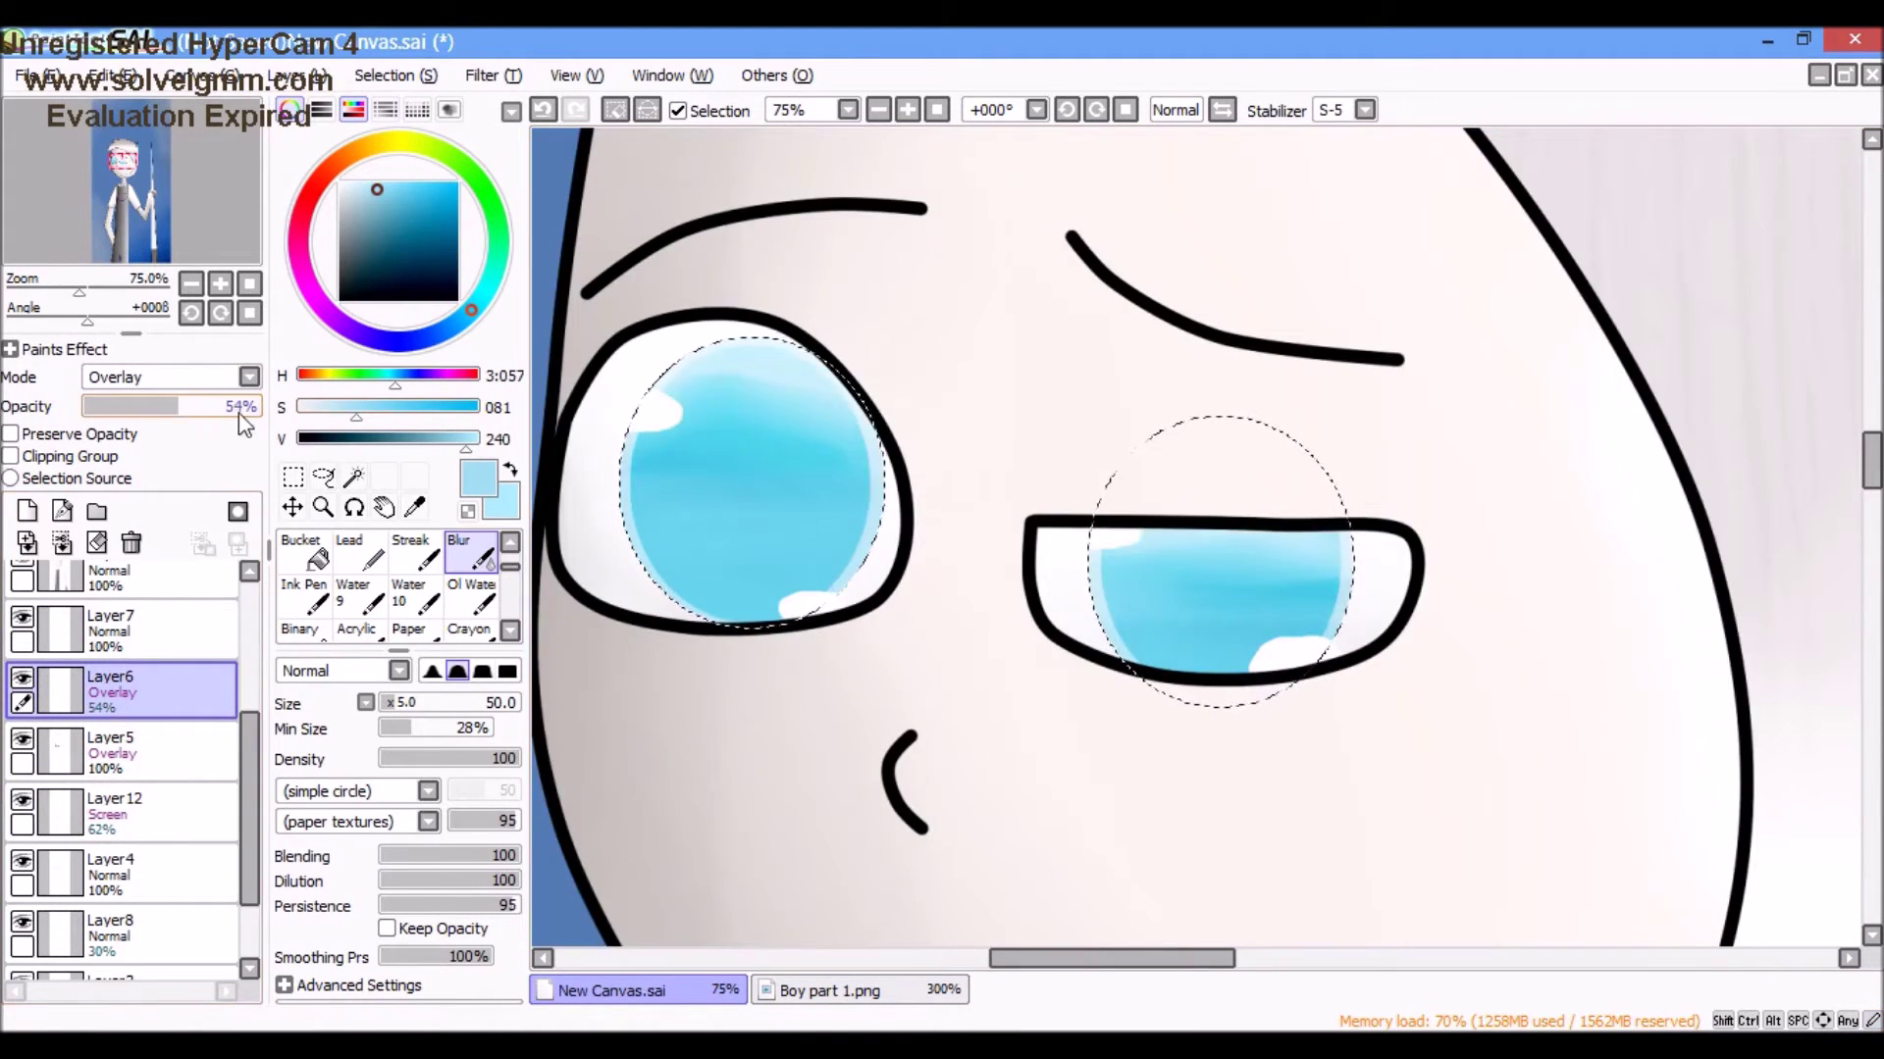
Step: Clear the iris selection and add a new layer above the linework for painting with the size 500 Pen
scroll(875, 431, down, 8)
scroll(883, 422, up, 3)
ctrl+click(883, 432)
click(339, 299)
click(27, 511)
click(304, 552)
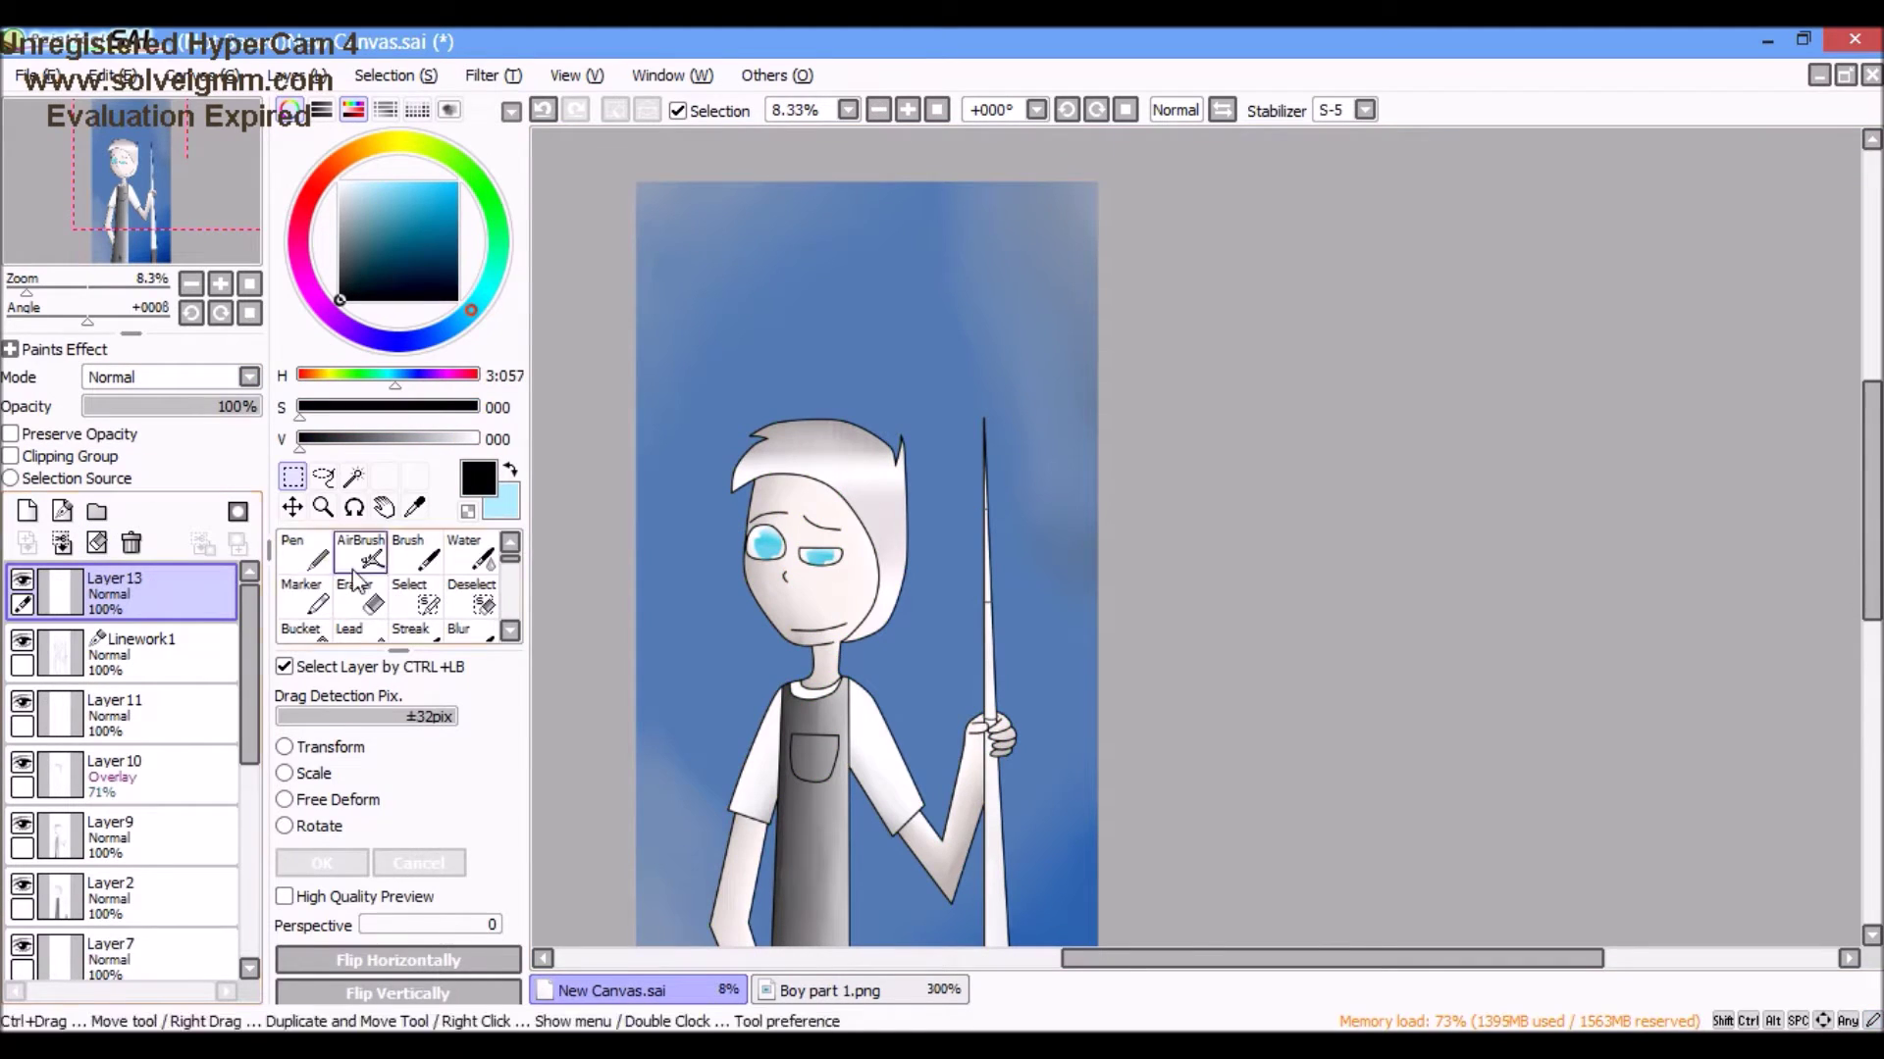
drag(835, 195, 674, 265)
drag(927, 208, 756, 286)
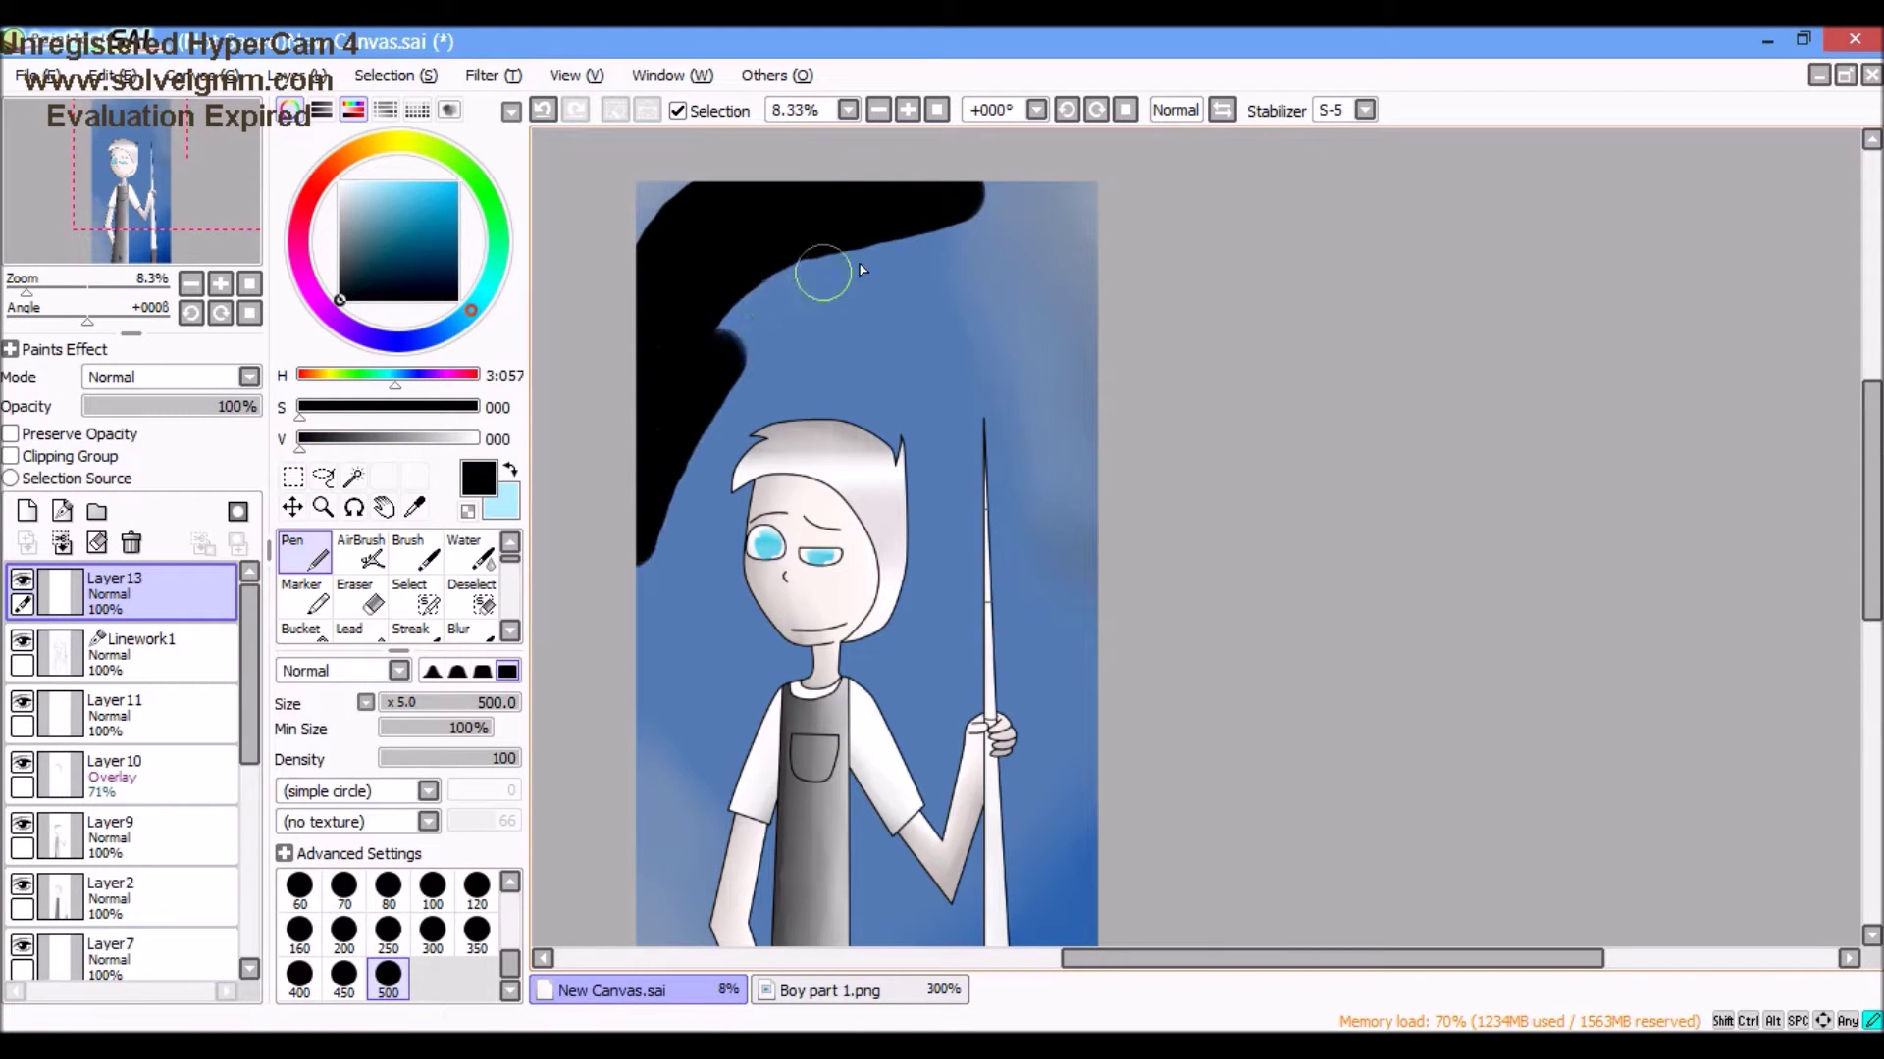
key(ctrl+z)
Step: Paint a broad dark teal area of saturation 255, brightness 135, down the picture's left side on the new layer
click(457, 238)
mouse_move(912, 185)
mouse_down()
mouse_move(673, 400)
mouse_move(898, 209)
mouse_move(763, 213)
mouse_up()
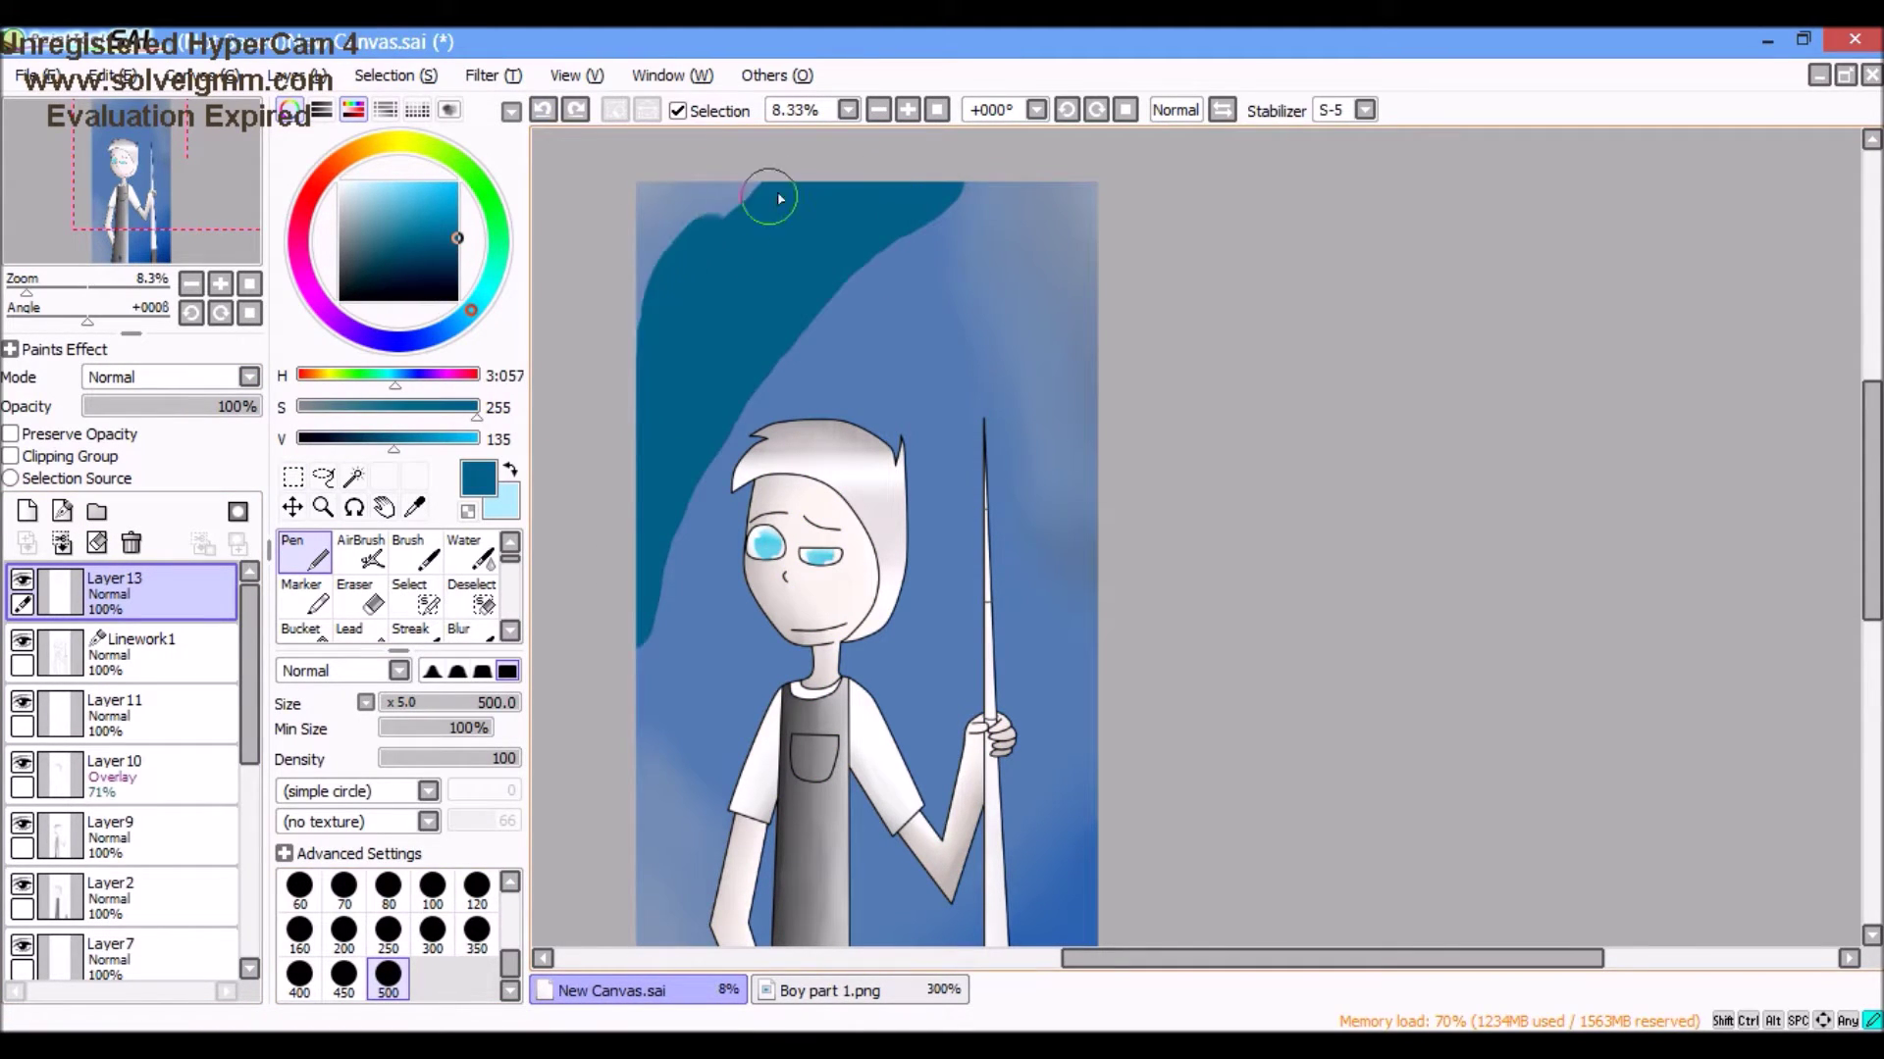
scroll(648, 294, down, 1)
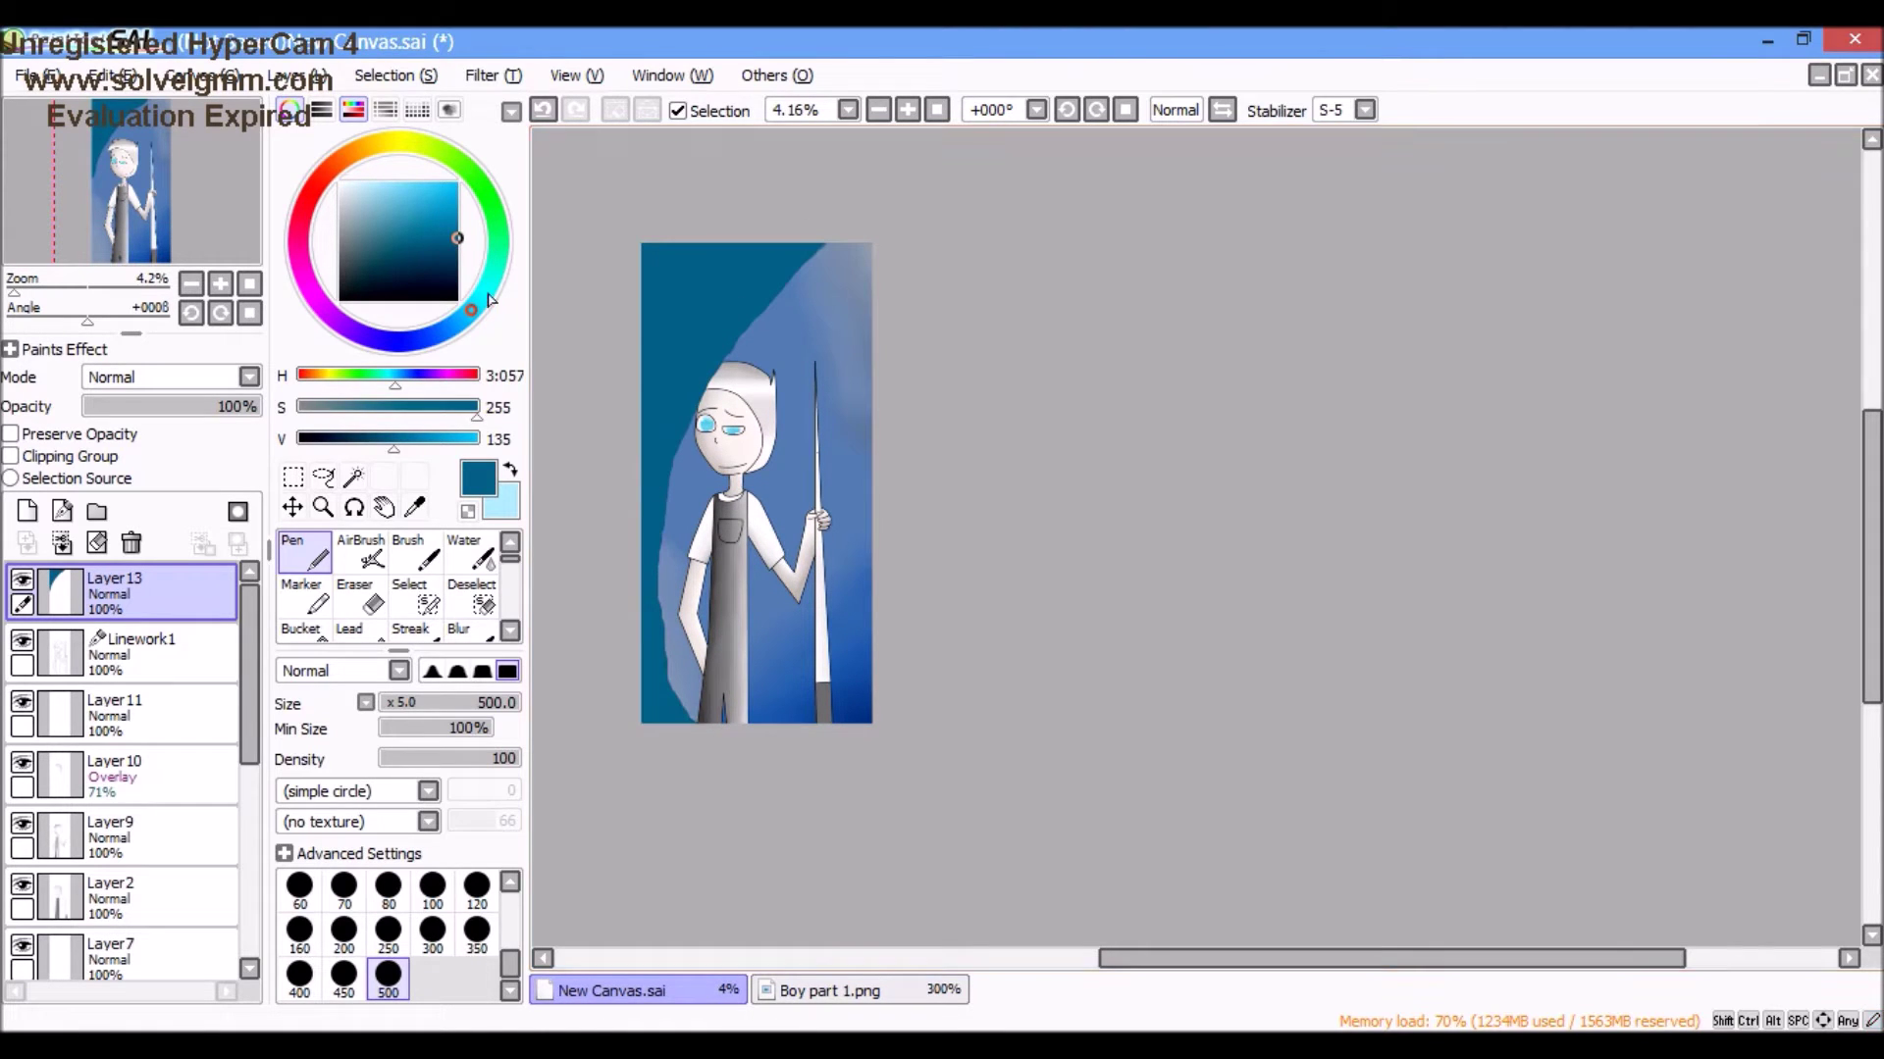
Step: Paint a brighter blue band of brightness 195 along the inner edge of the dark teal area with the size 500 Pen
scroll(609, 408, up, 3)
drag(609, 408, 593, 598)
scroll(594, 599, down, 4)
scroll(686, 461, up, 2)
drag(708, 456, 672, 674)
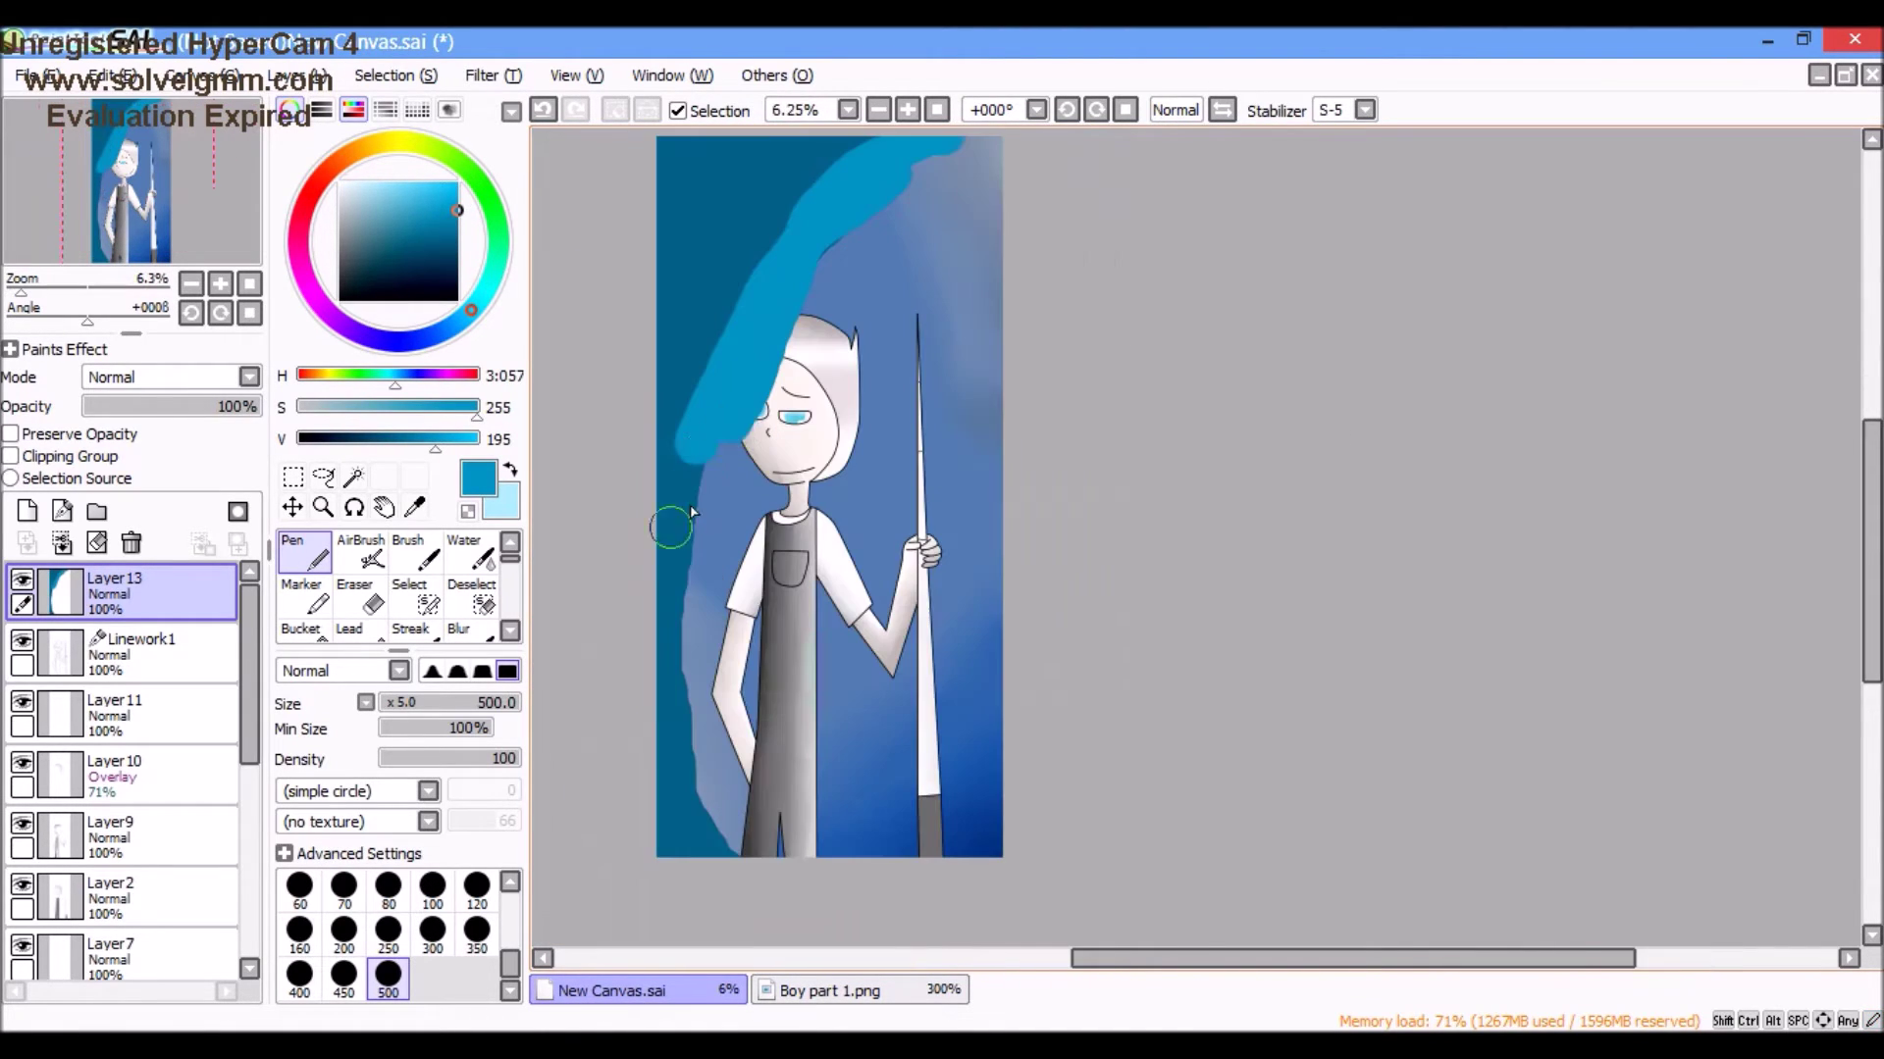
Step: Blend the dark teal and bright blue bands down the picture's left side with the Blur tool at size 500
alt+click(698, 295)
click(471, 552)
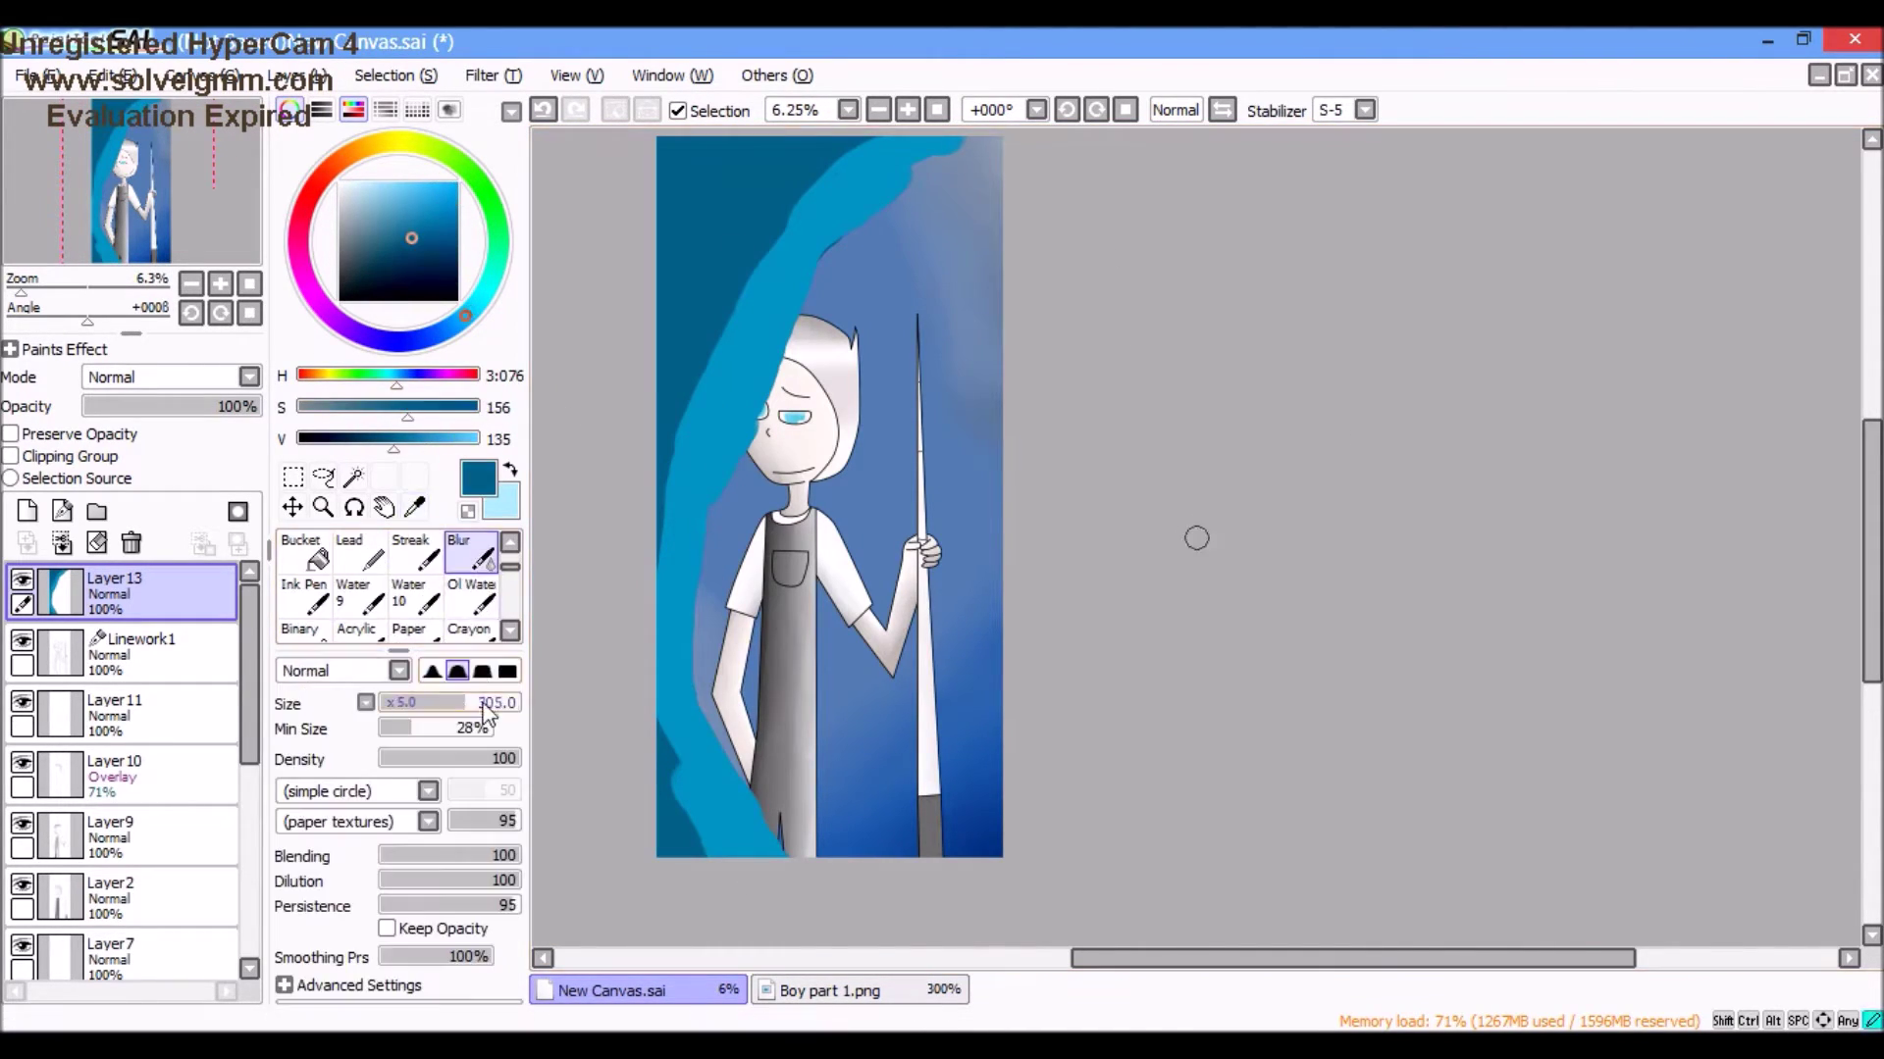
scroll(699, 517, up, 1)
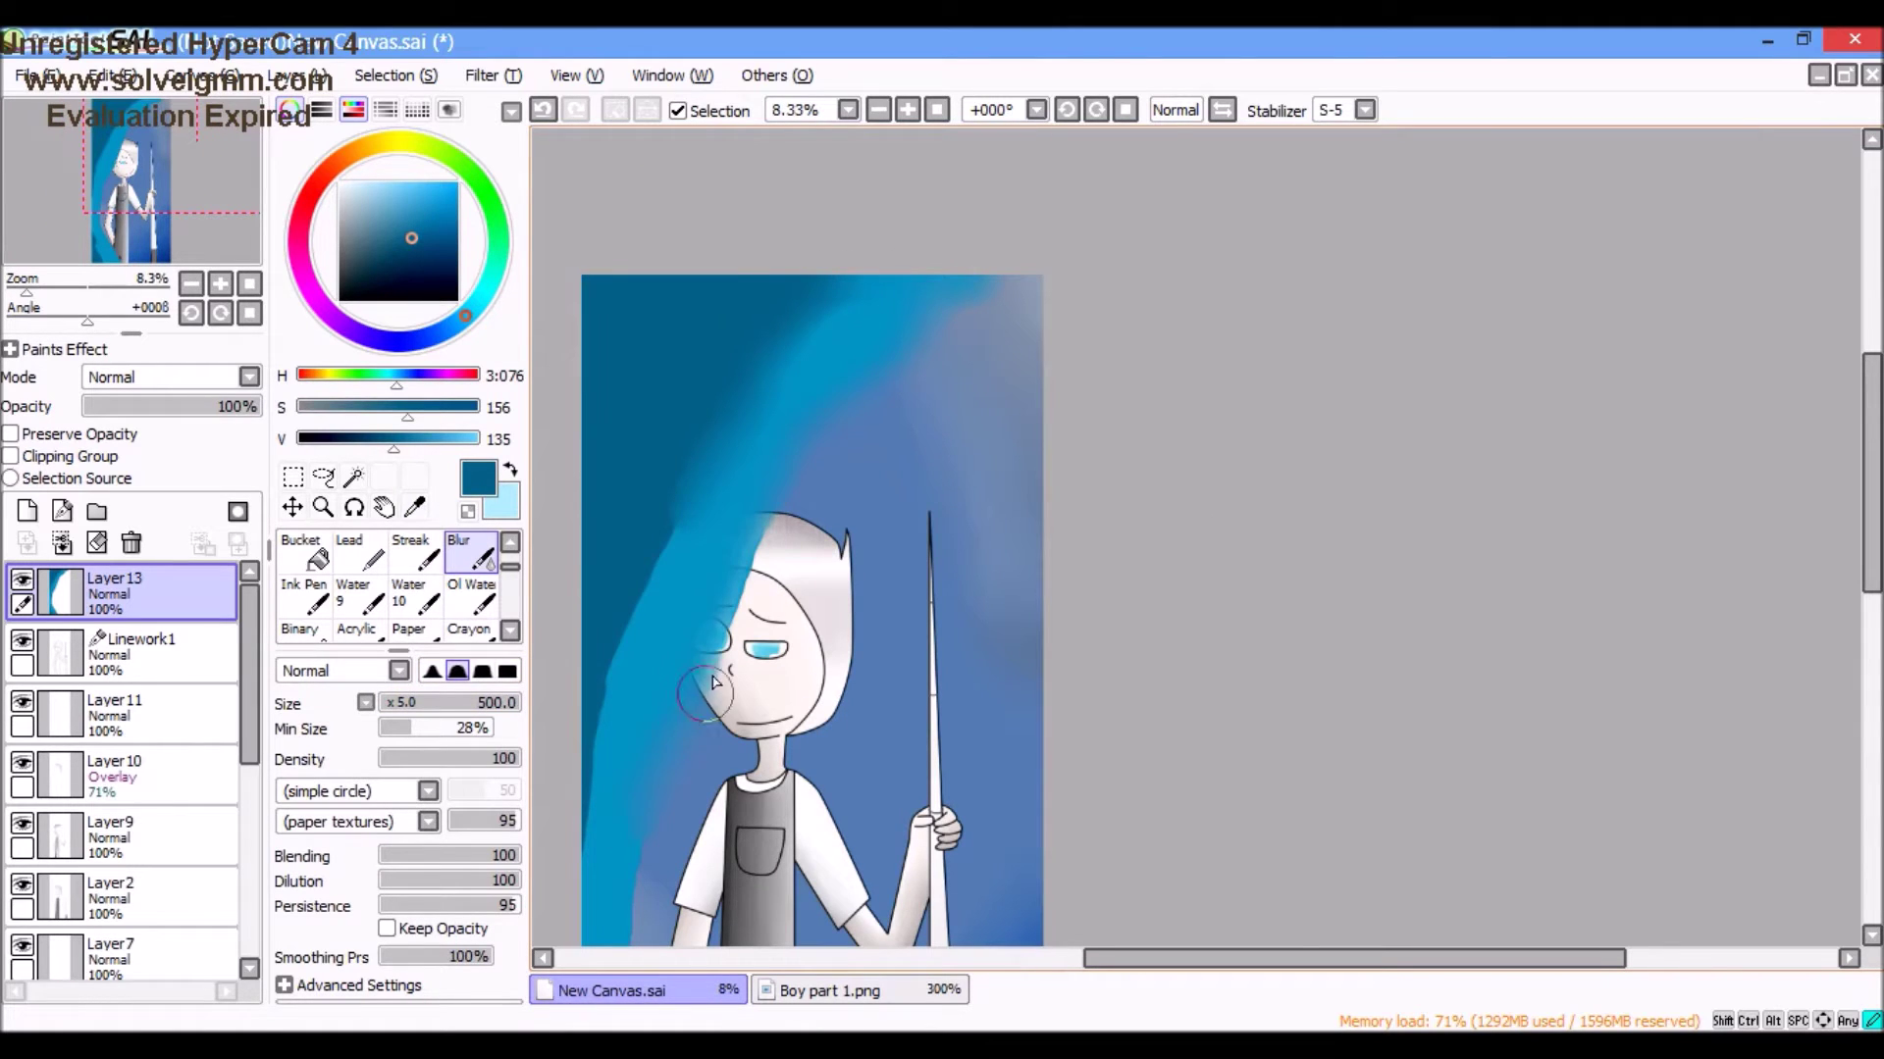
scroll(620, 686, down, 1)
scroll(715, 673, up, 3)
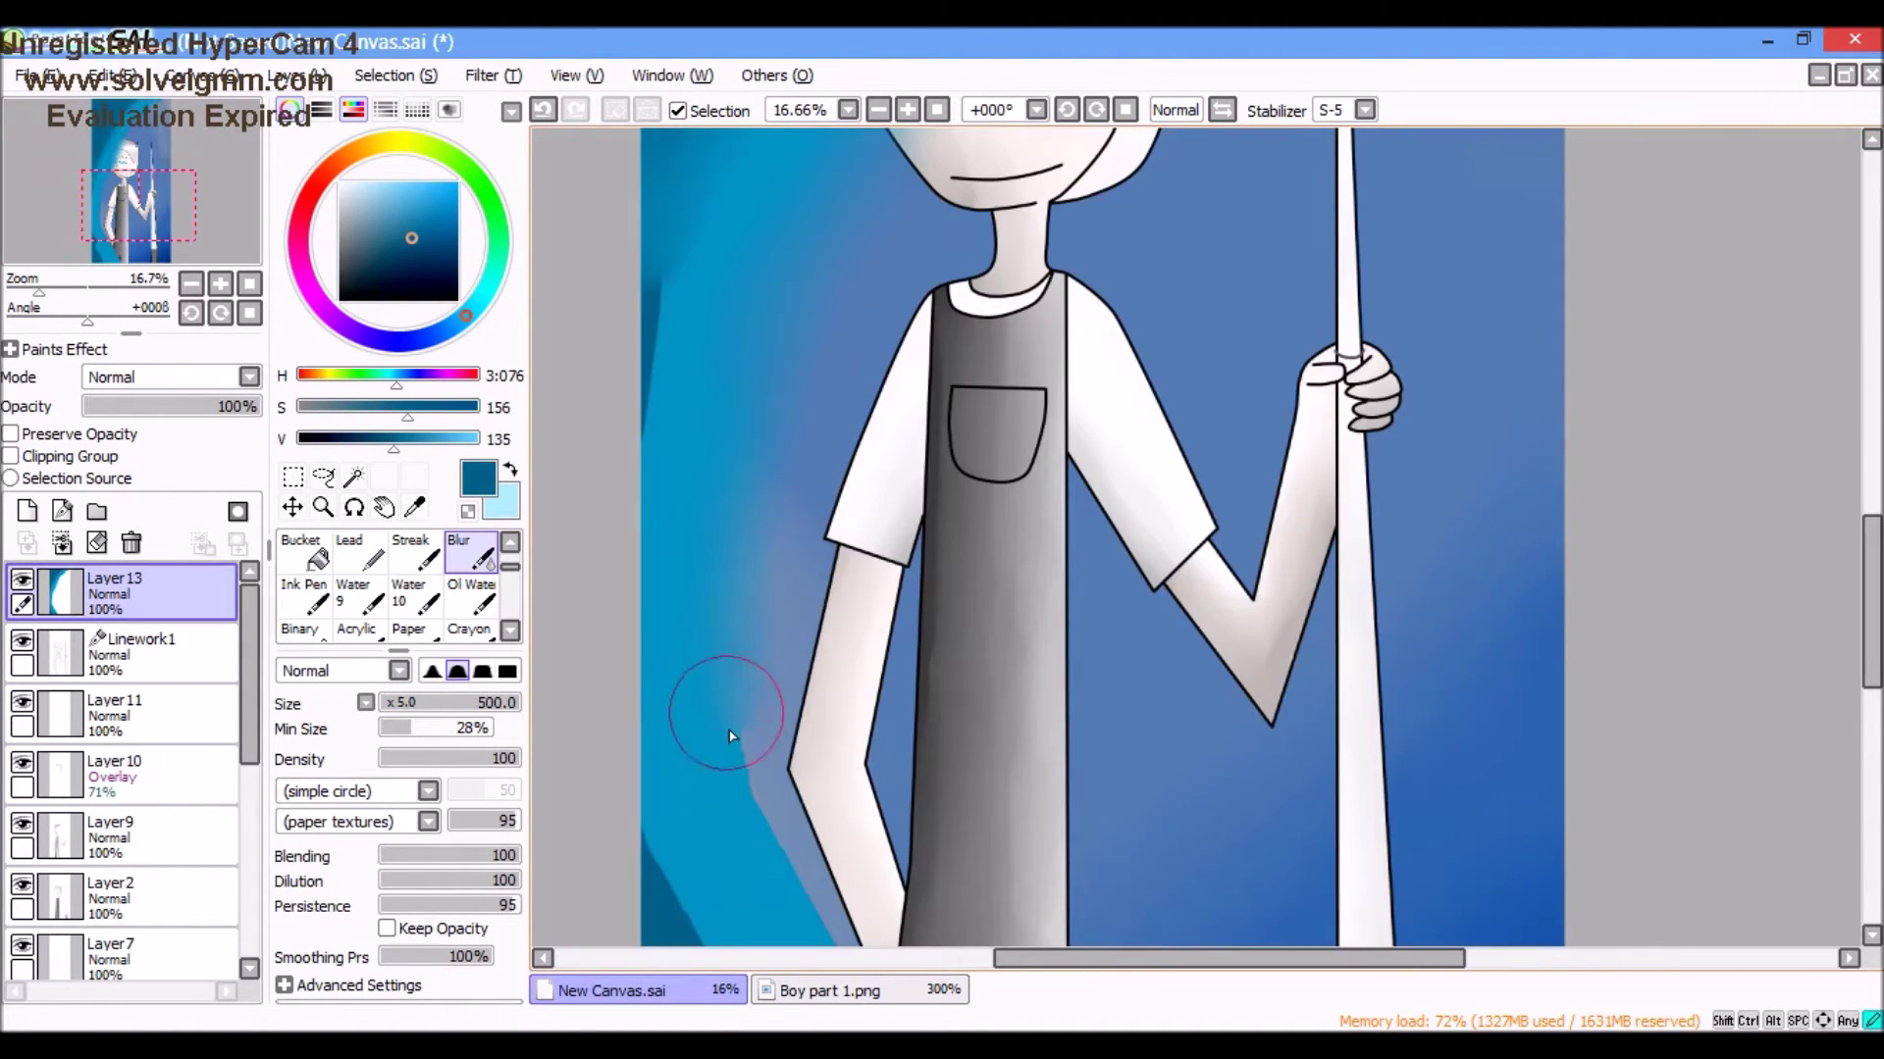
scroll(651, 756, down, 1)
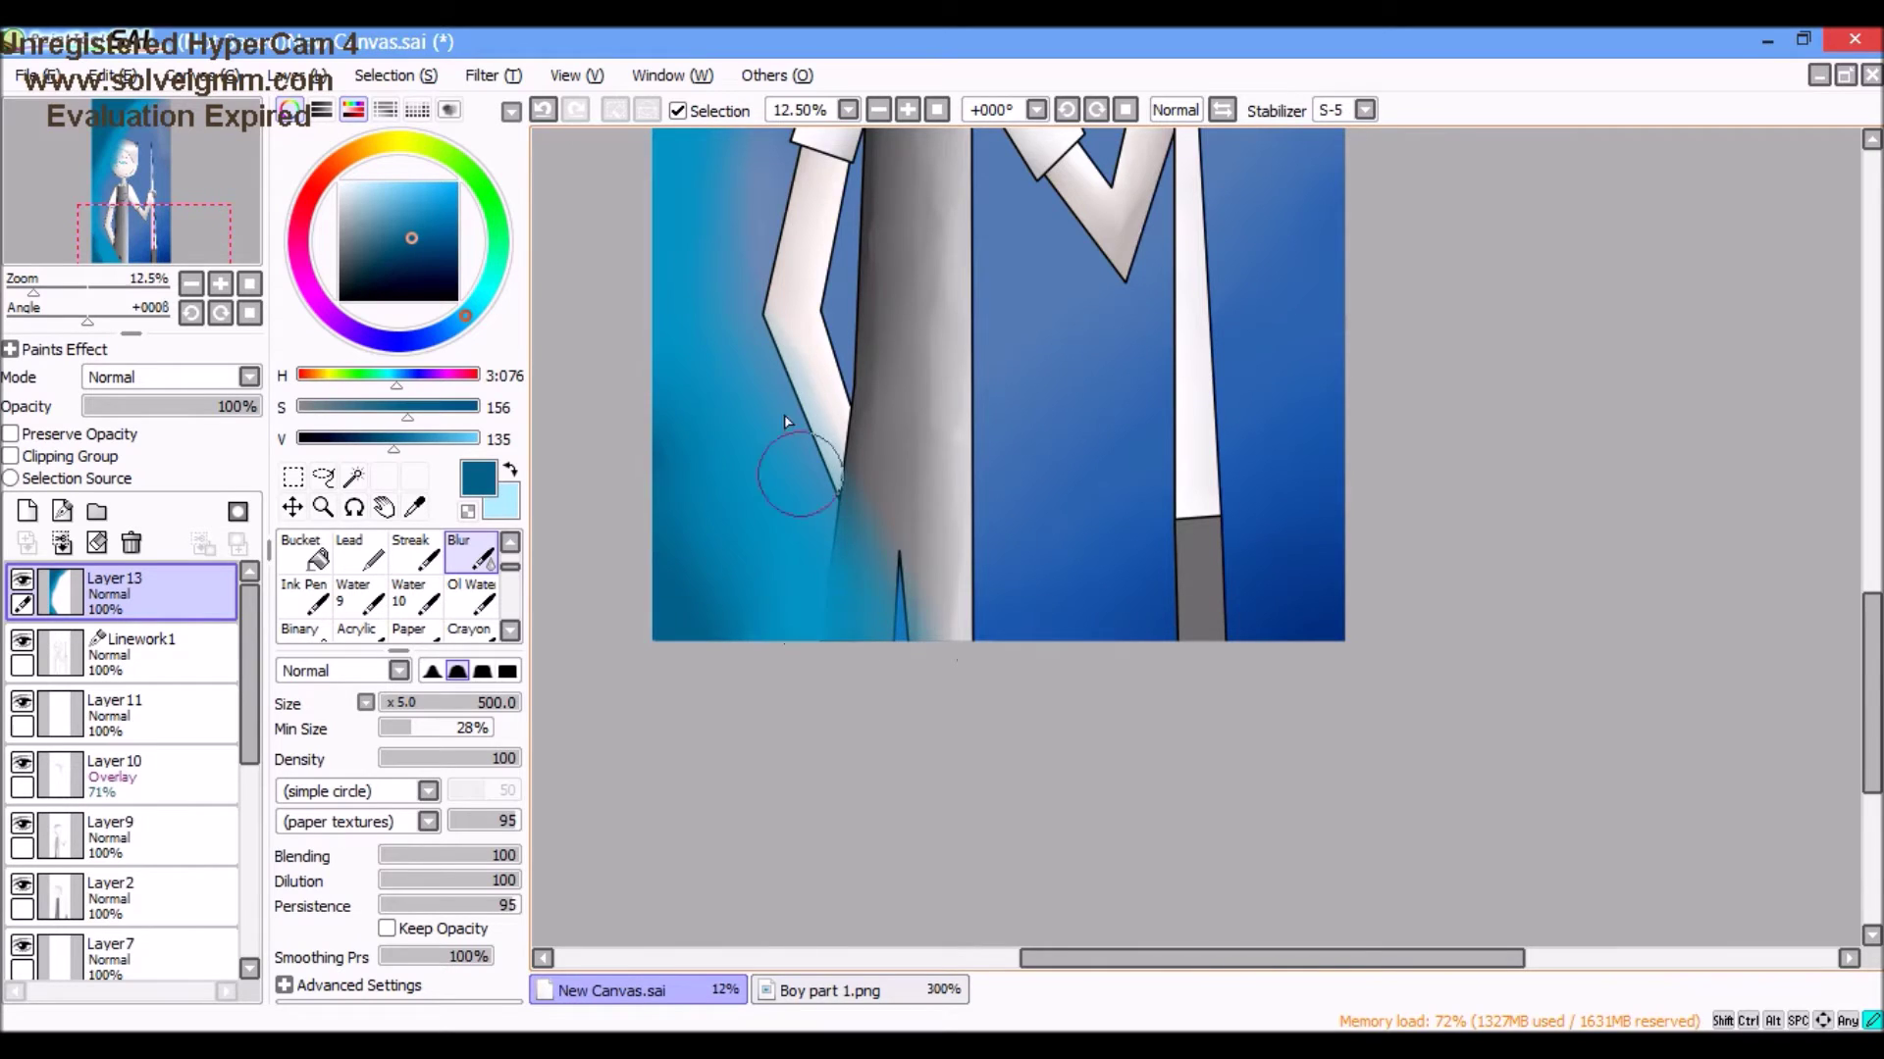
scroll(815, 574, down, 2)
Step: Try the Overlay blending mode and a colour adjustment on the teal shading layer, and undo them
click(167, 376)
click(162, 449)
click(422, 75)
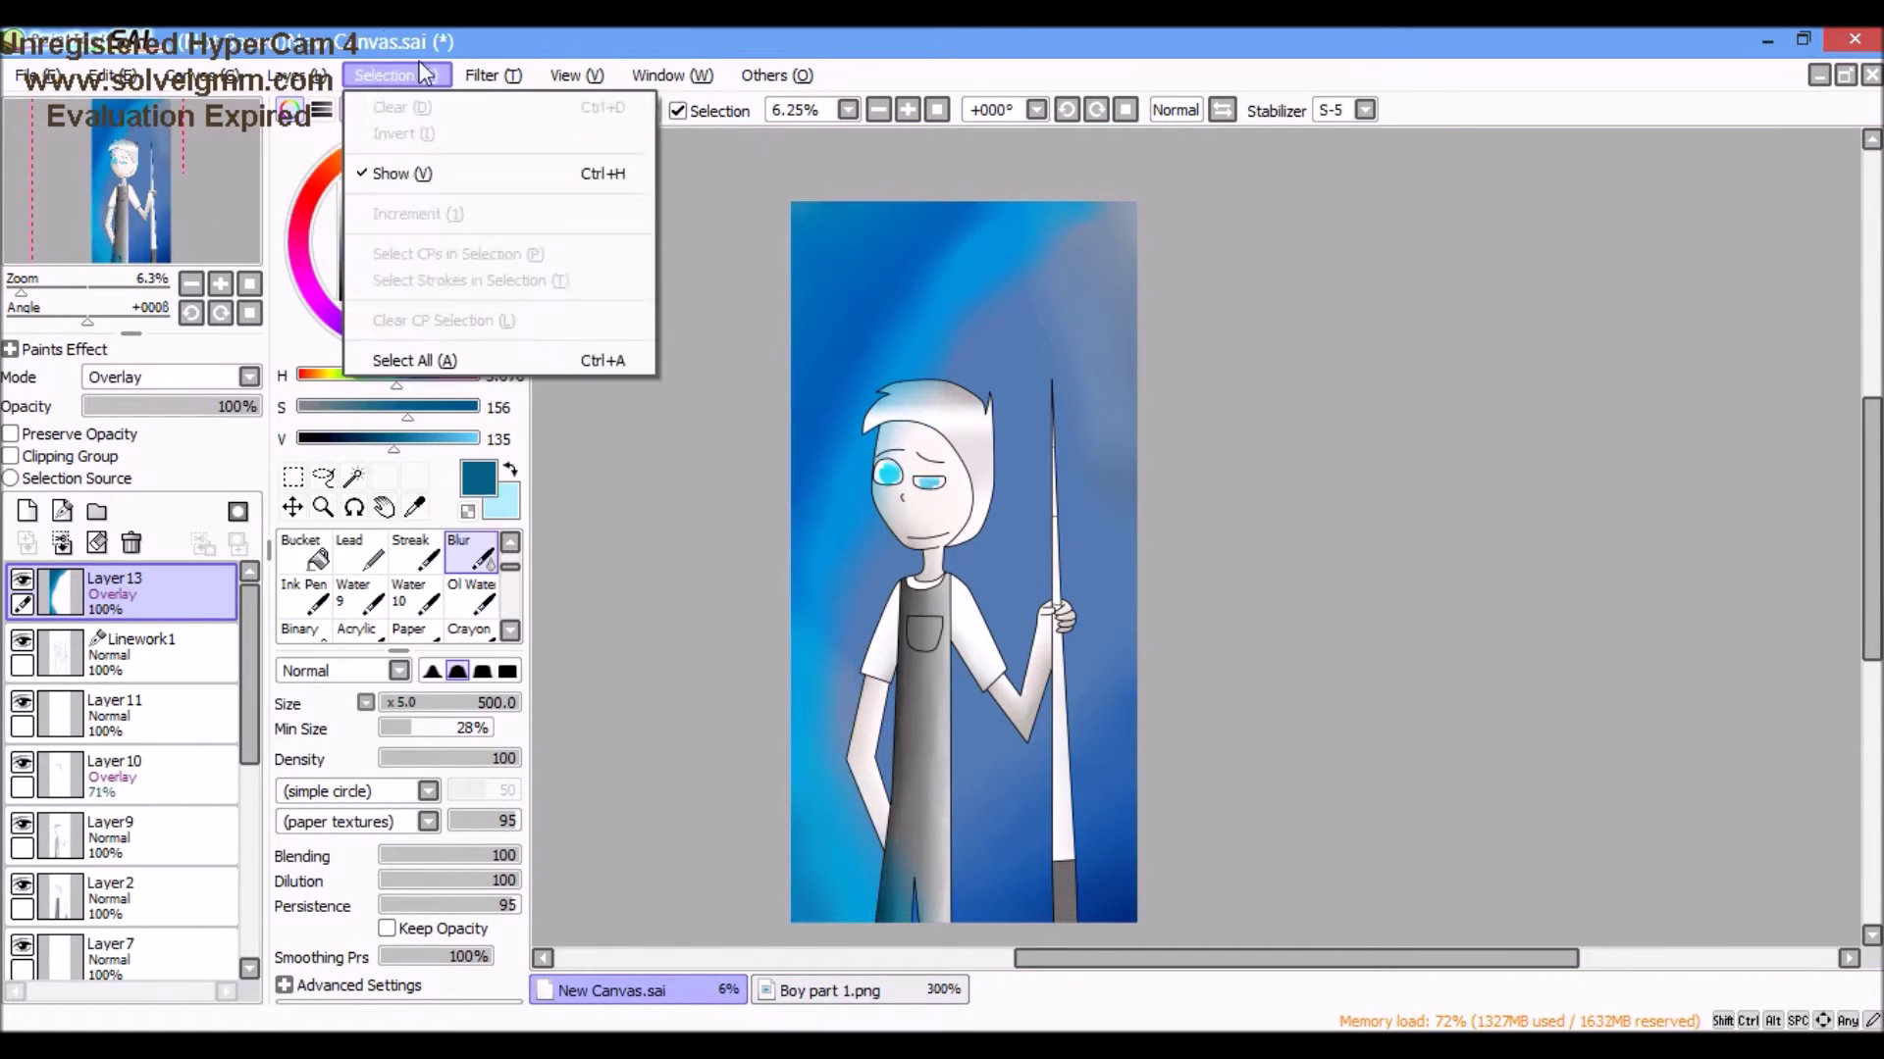
click(493, 74)
click(530, 132)
key(Escape)
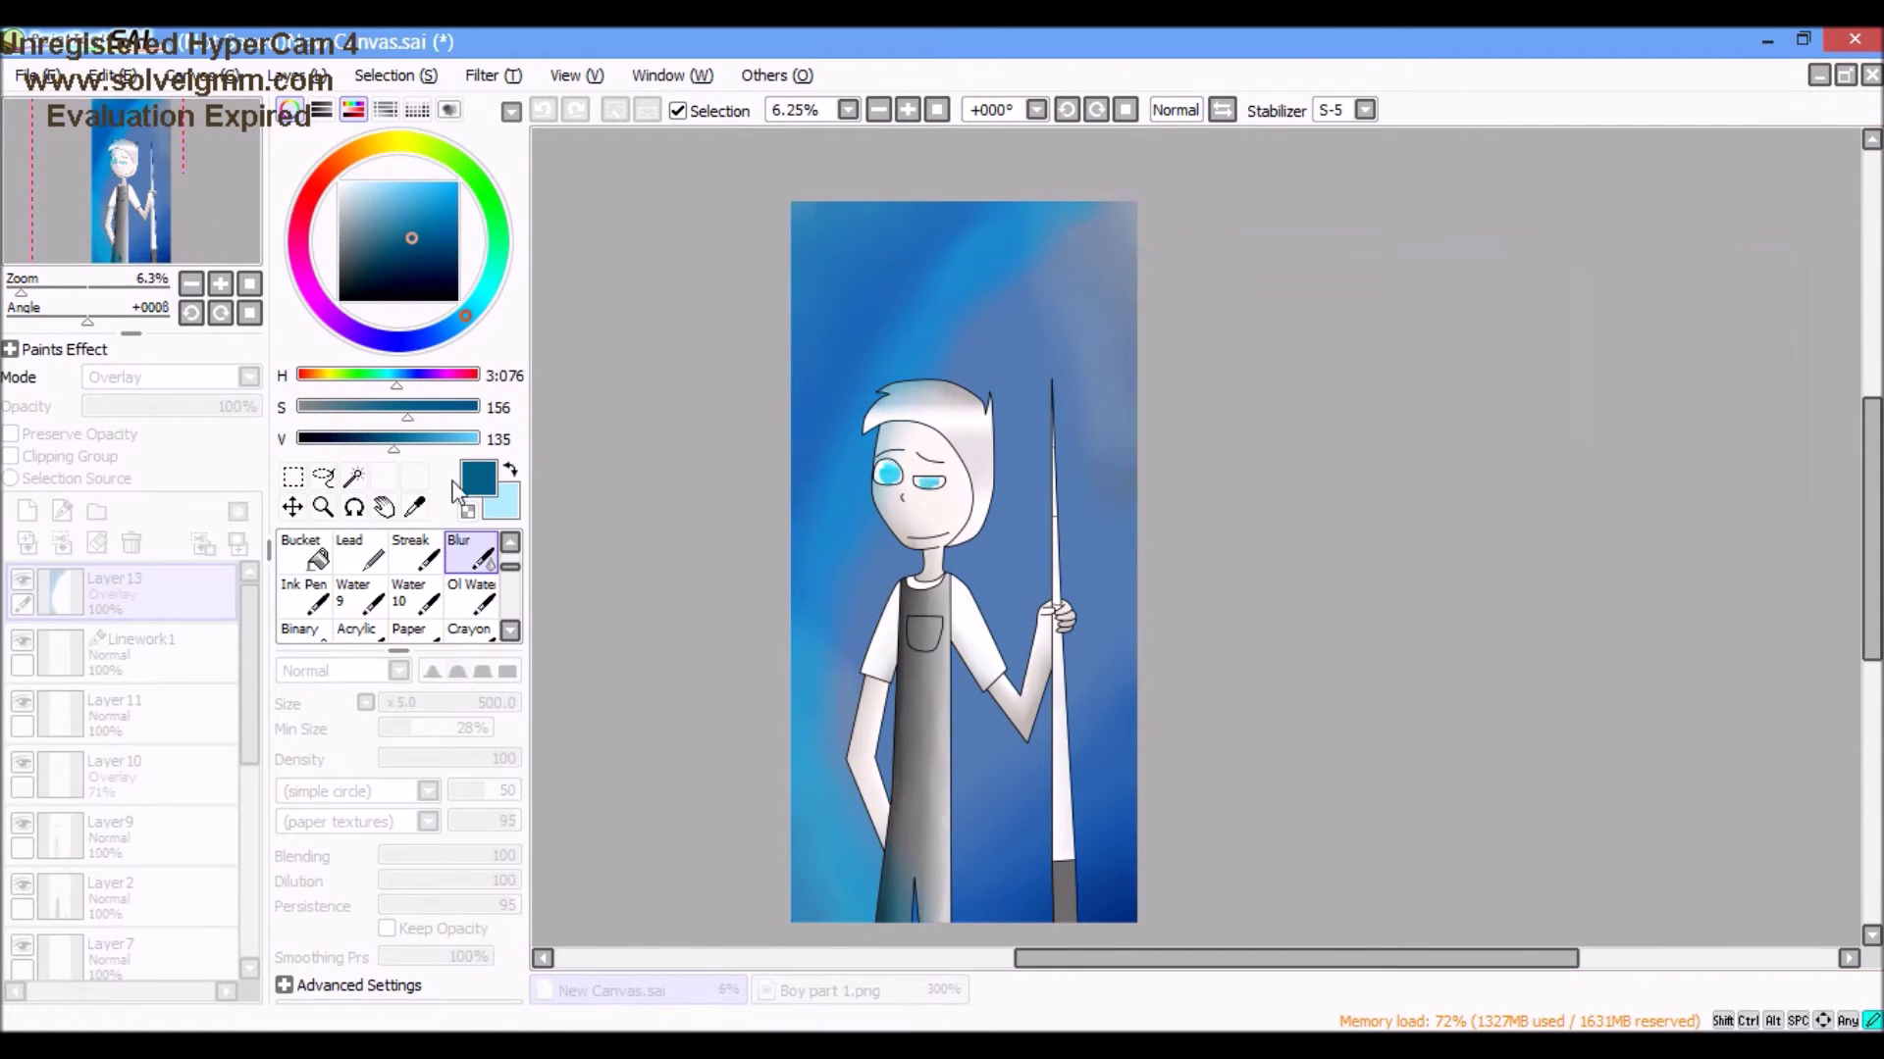
key(ctrl+z)
Step: Adjust the teal shading layer with Hue and Saturation: hue +5, saturation -44, luminescence -8
click(494, 75)
click(559, 107)
mouse_move(437, 458)
mouse_down()
mouse_move(492, 454)
mouse_move(429, 454)
mouse_up()
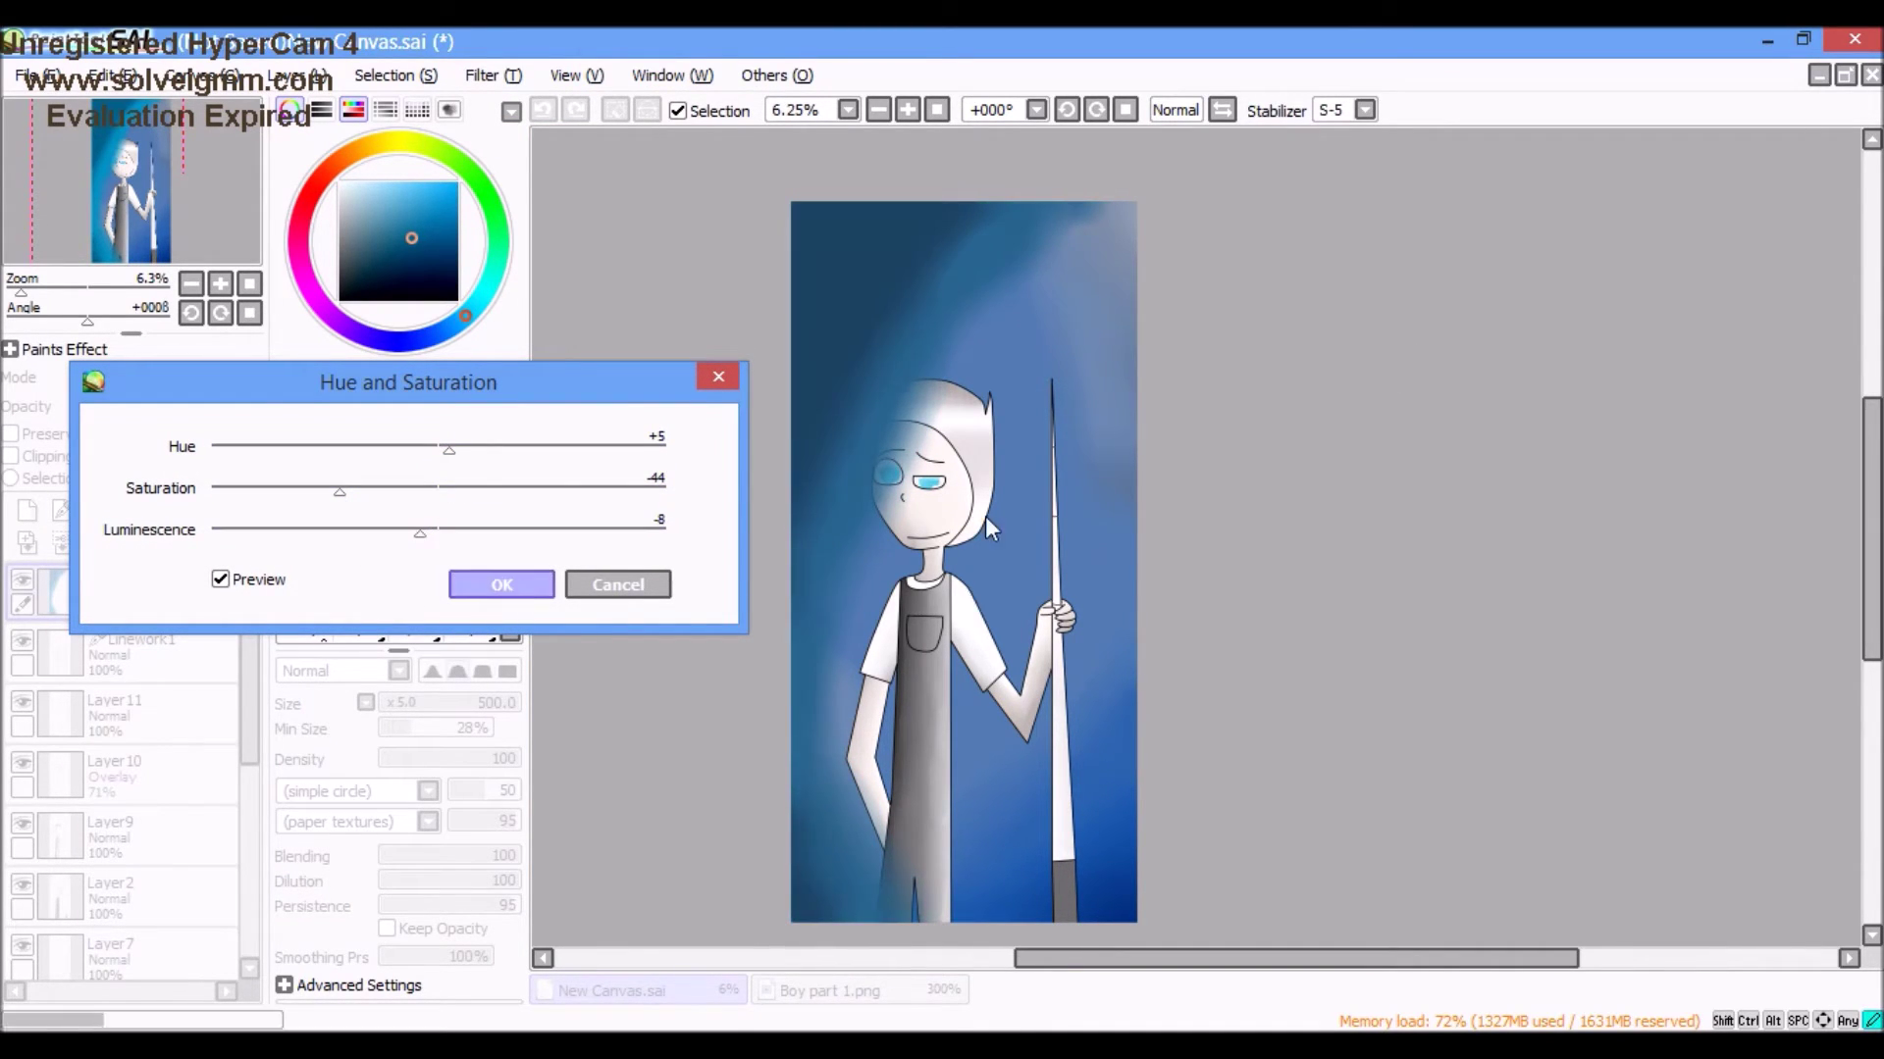
key(Escape)
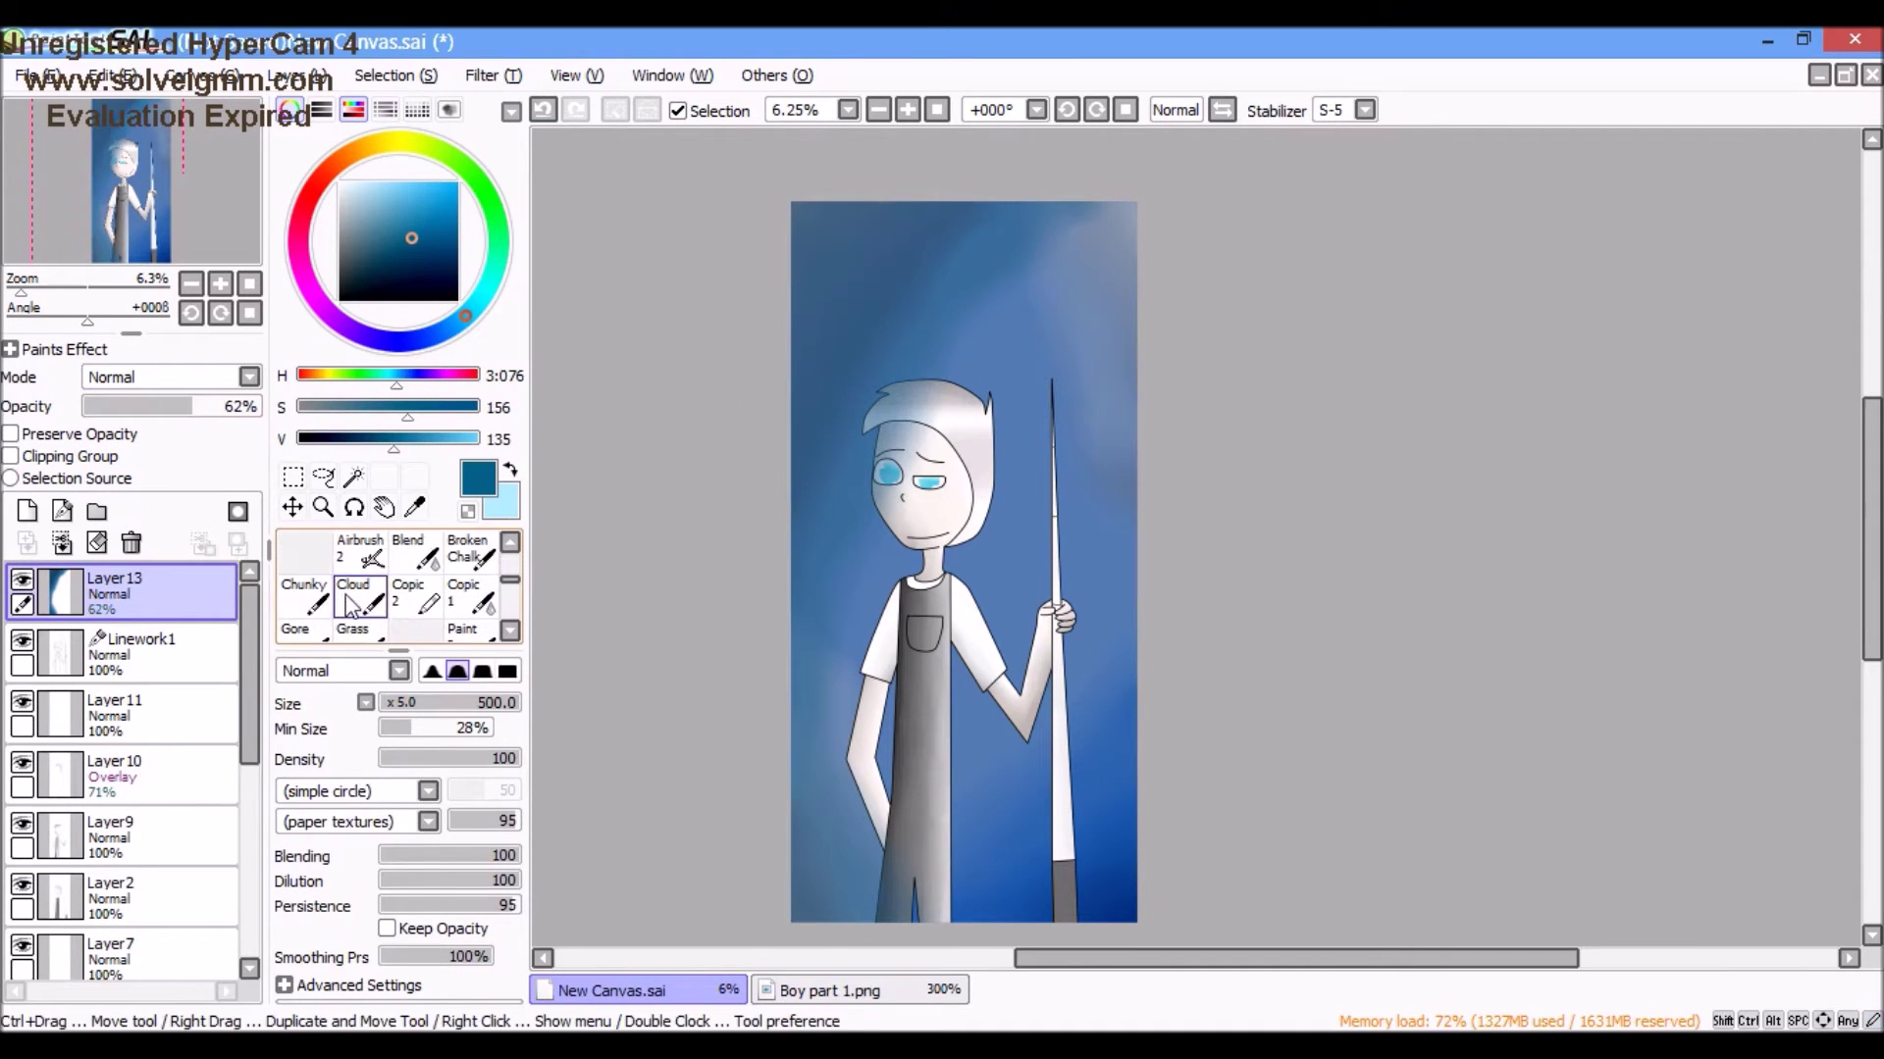
Step: Try reworking the shading layer's inner edge with the Streak tool at size 500, and undo the change
click(412, 598)
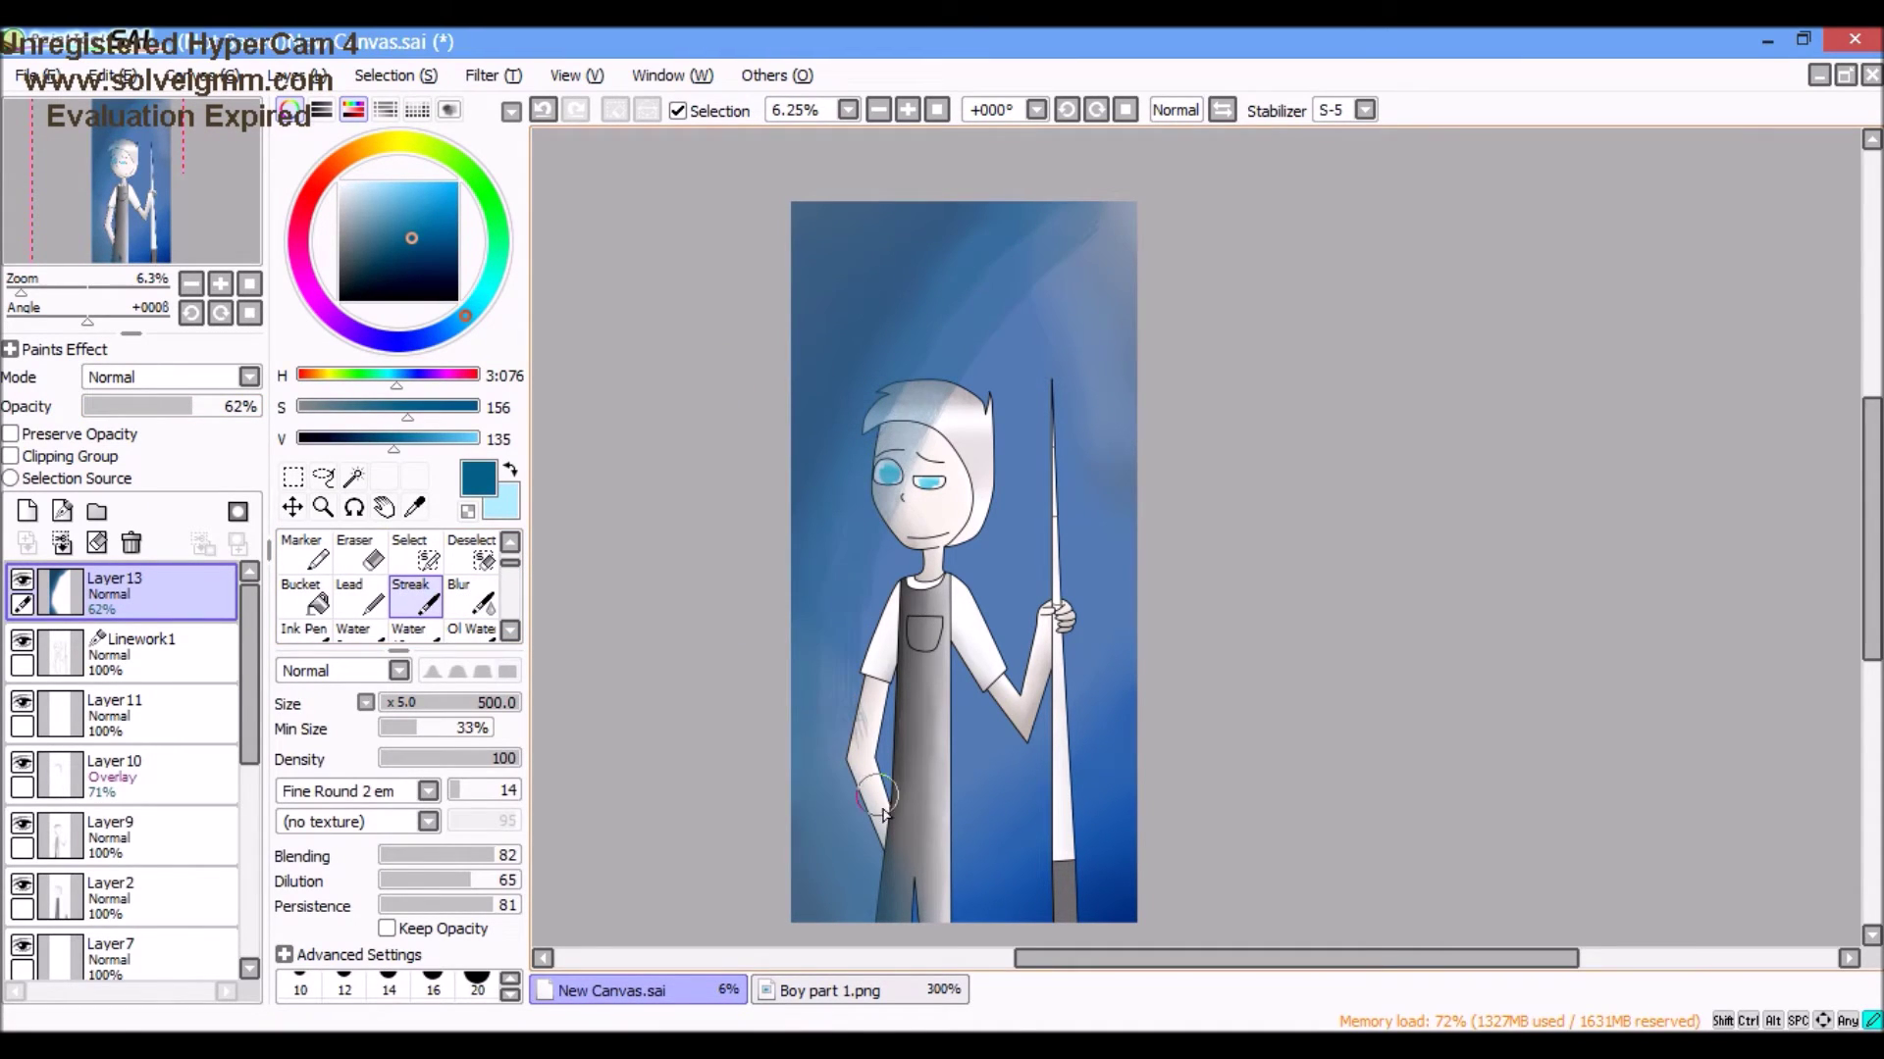
key(b)
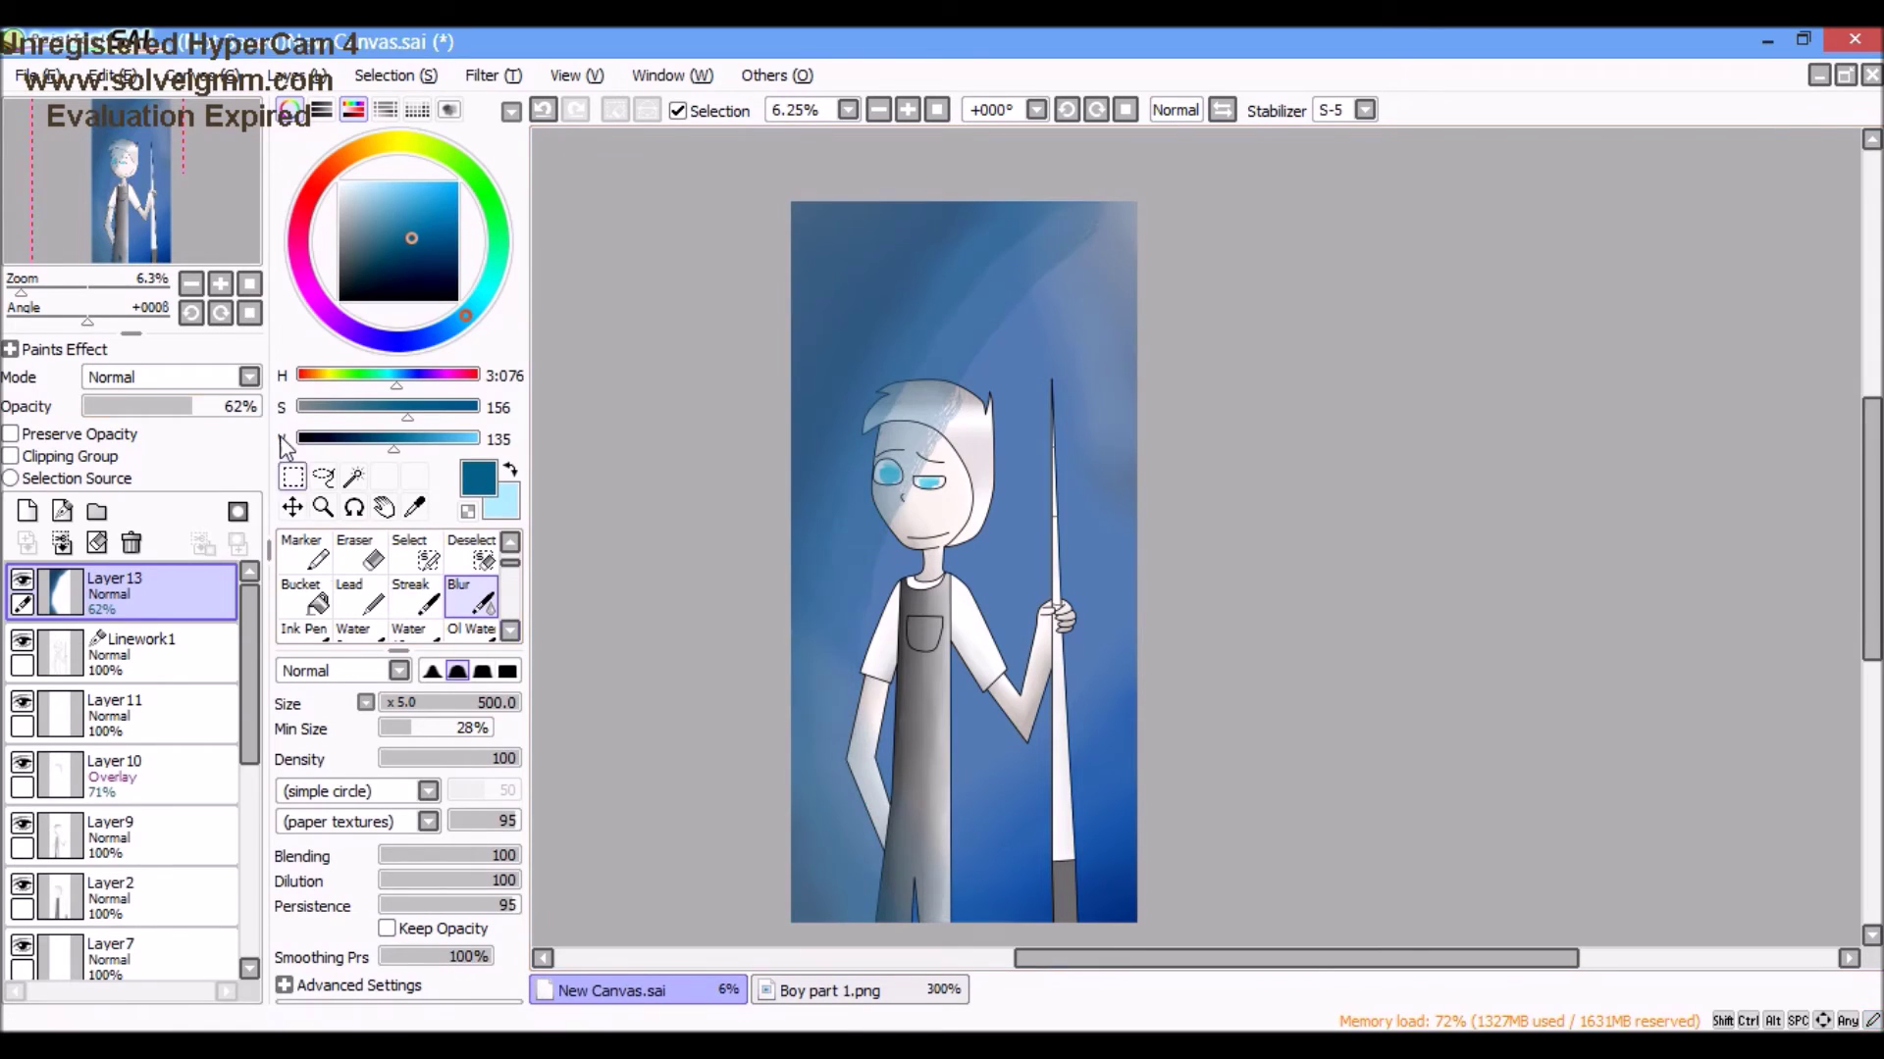
key(ctrl+z)
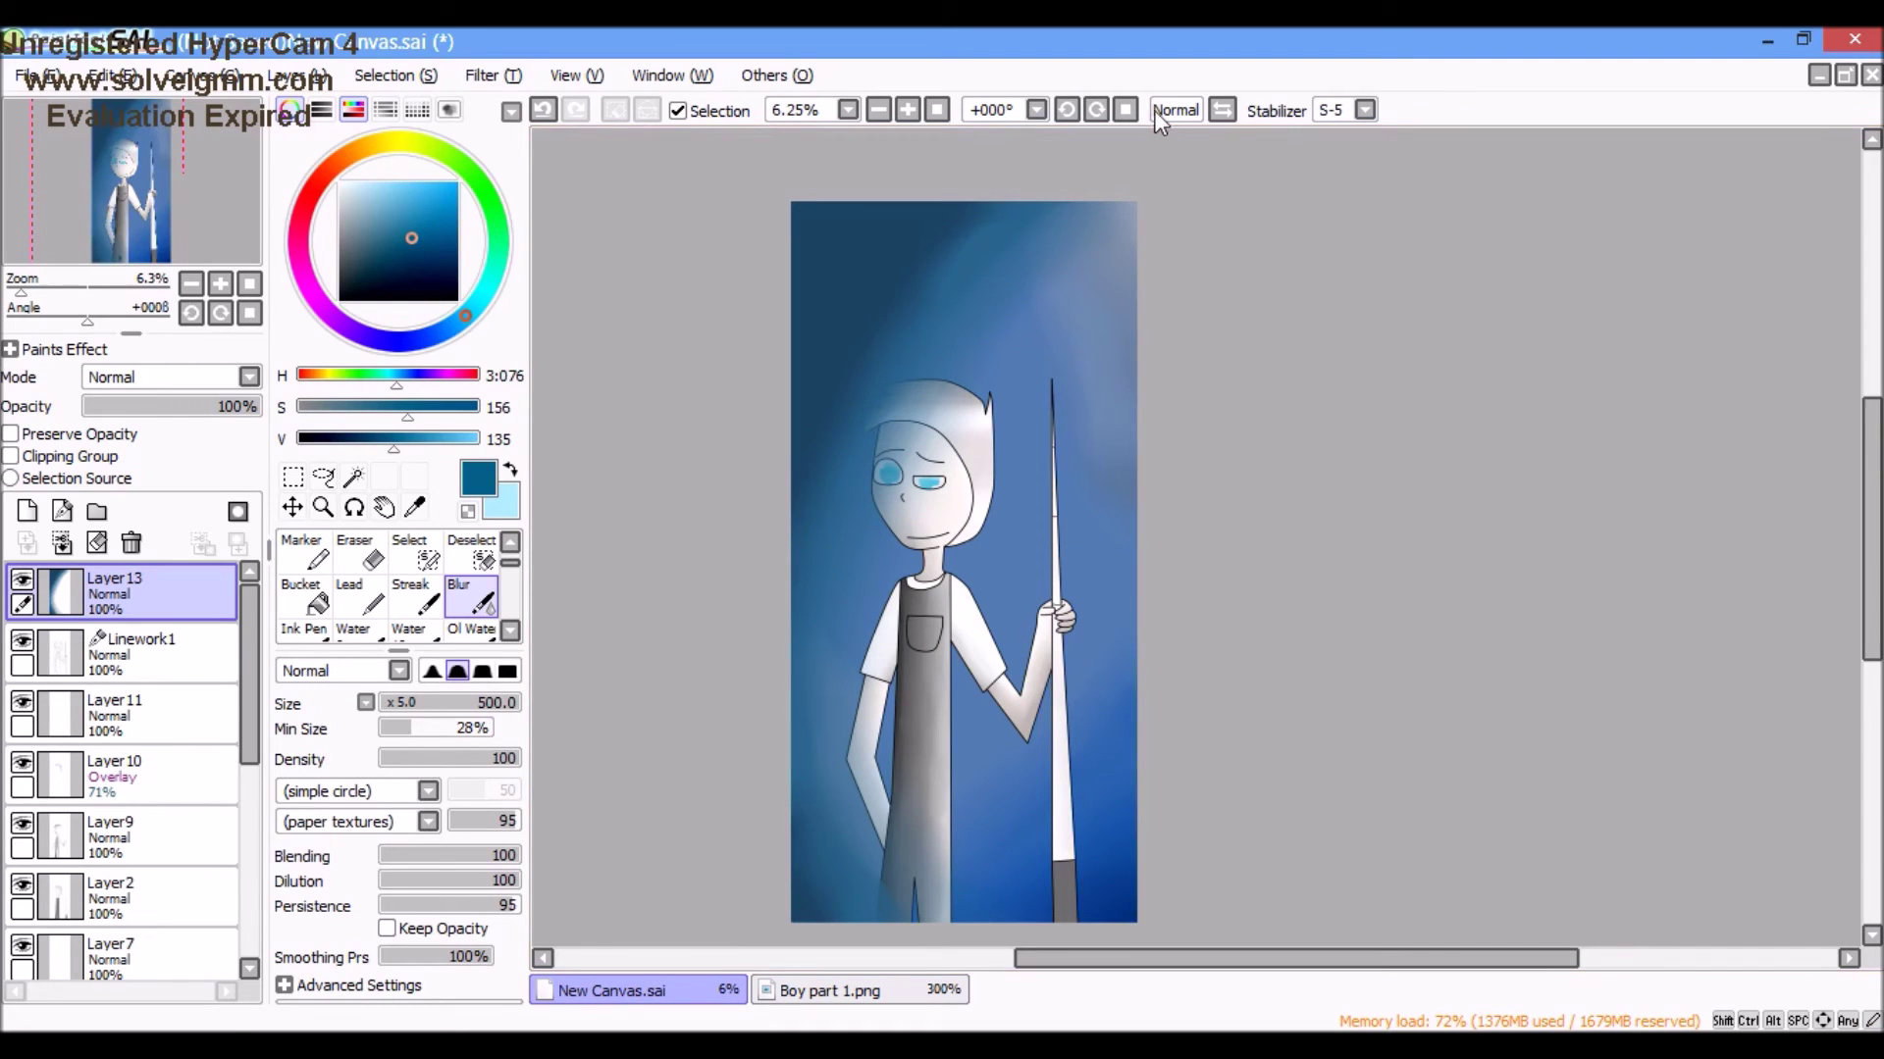
Step: Set the top shading layer to Multiply at 78% opacity
click(250, 377)
click(113, 422)
click(154, 407)
scroll(824, 355, down, 3)
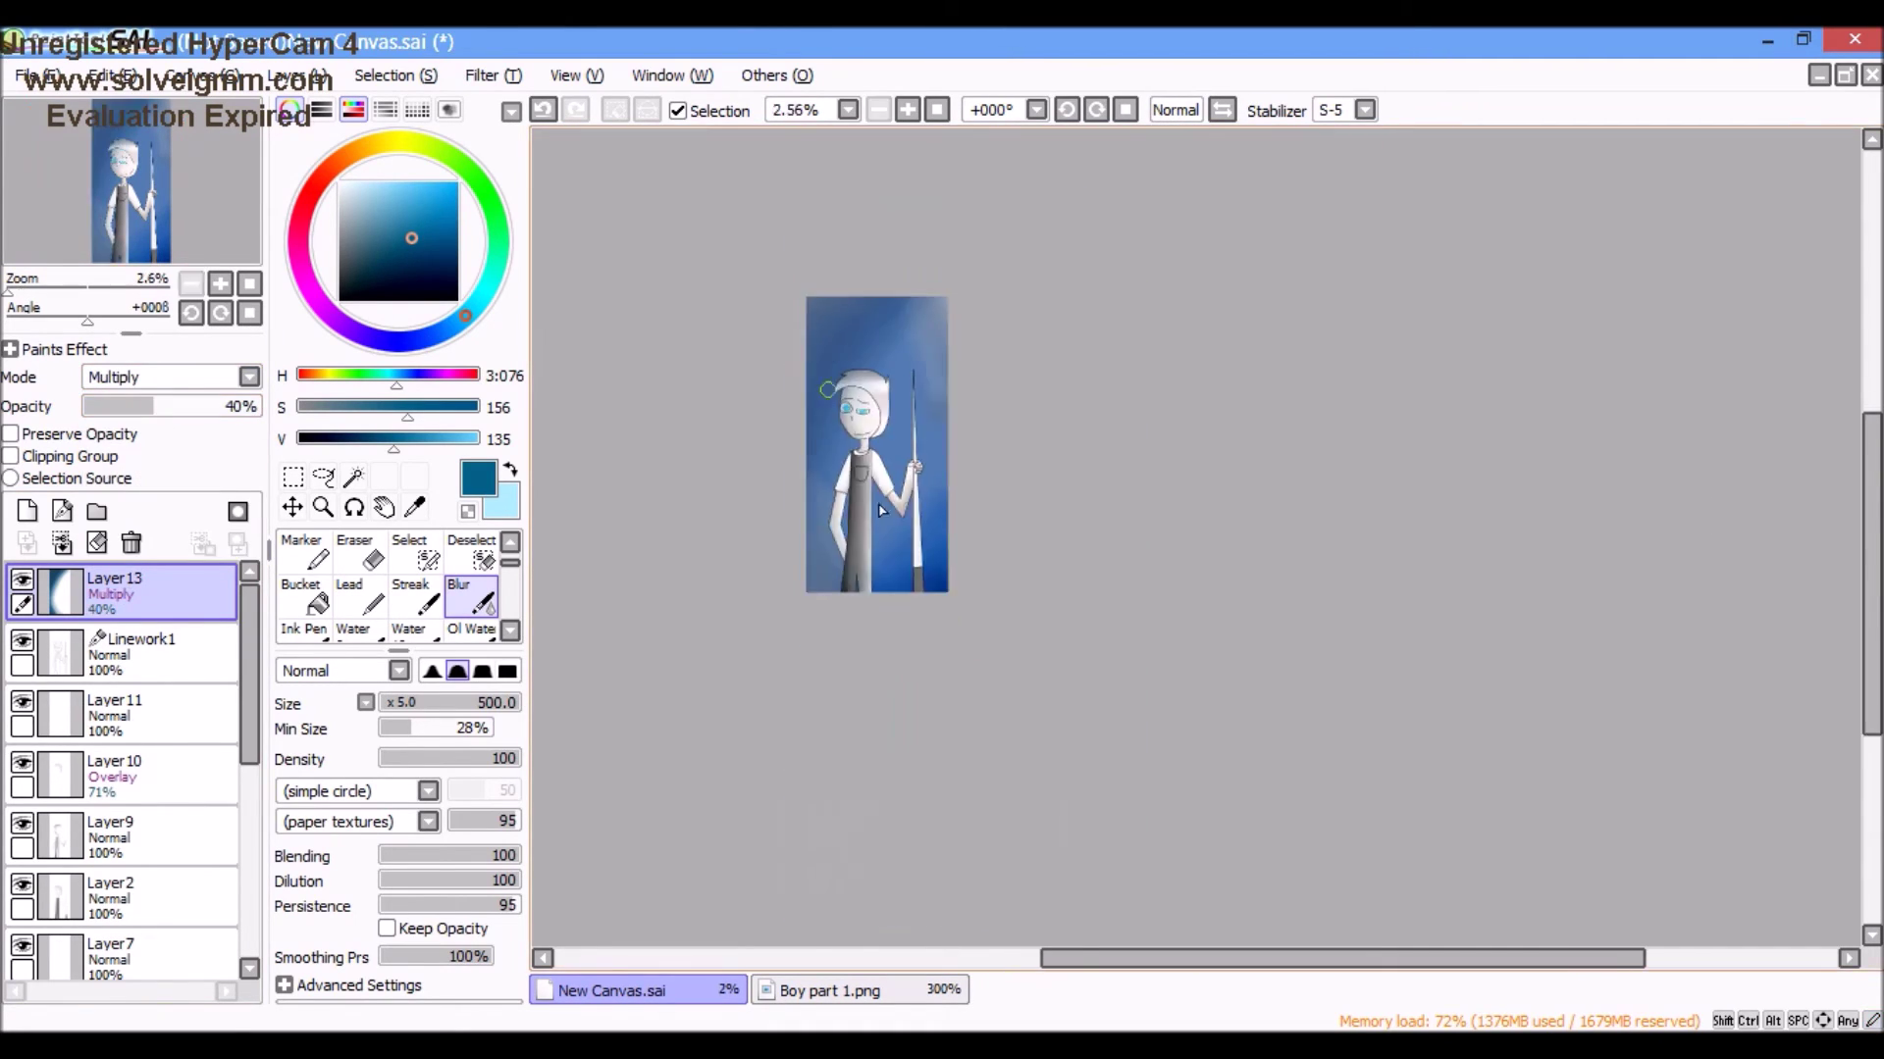
scroll(824, 355, up, 8)
click(220, 406)
Step: Inspect the shading across the whole picture and open the file commands
scroll(996, 538, down, 4)
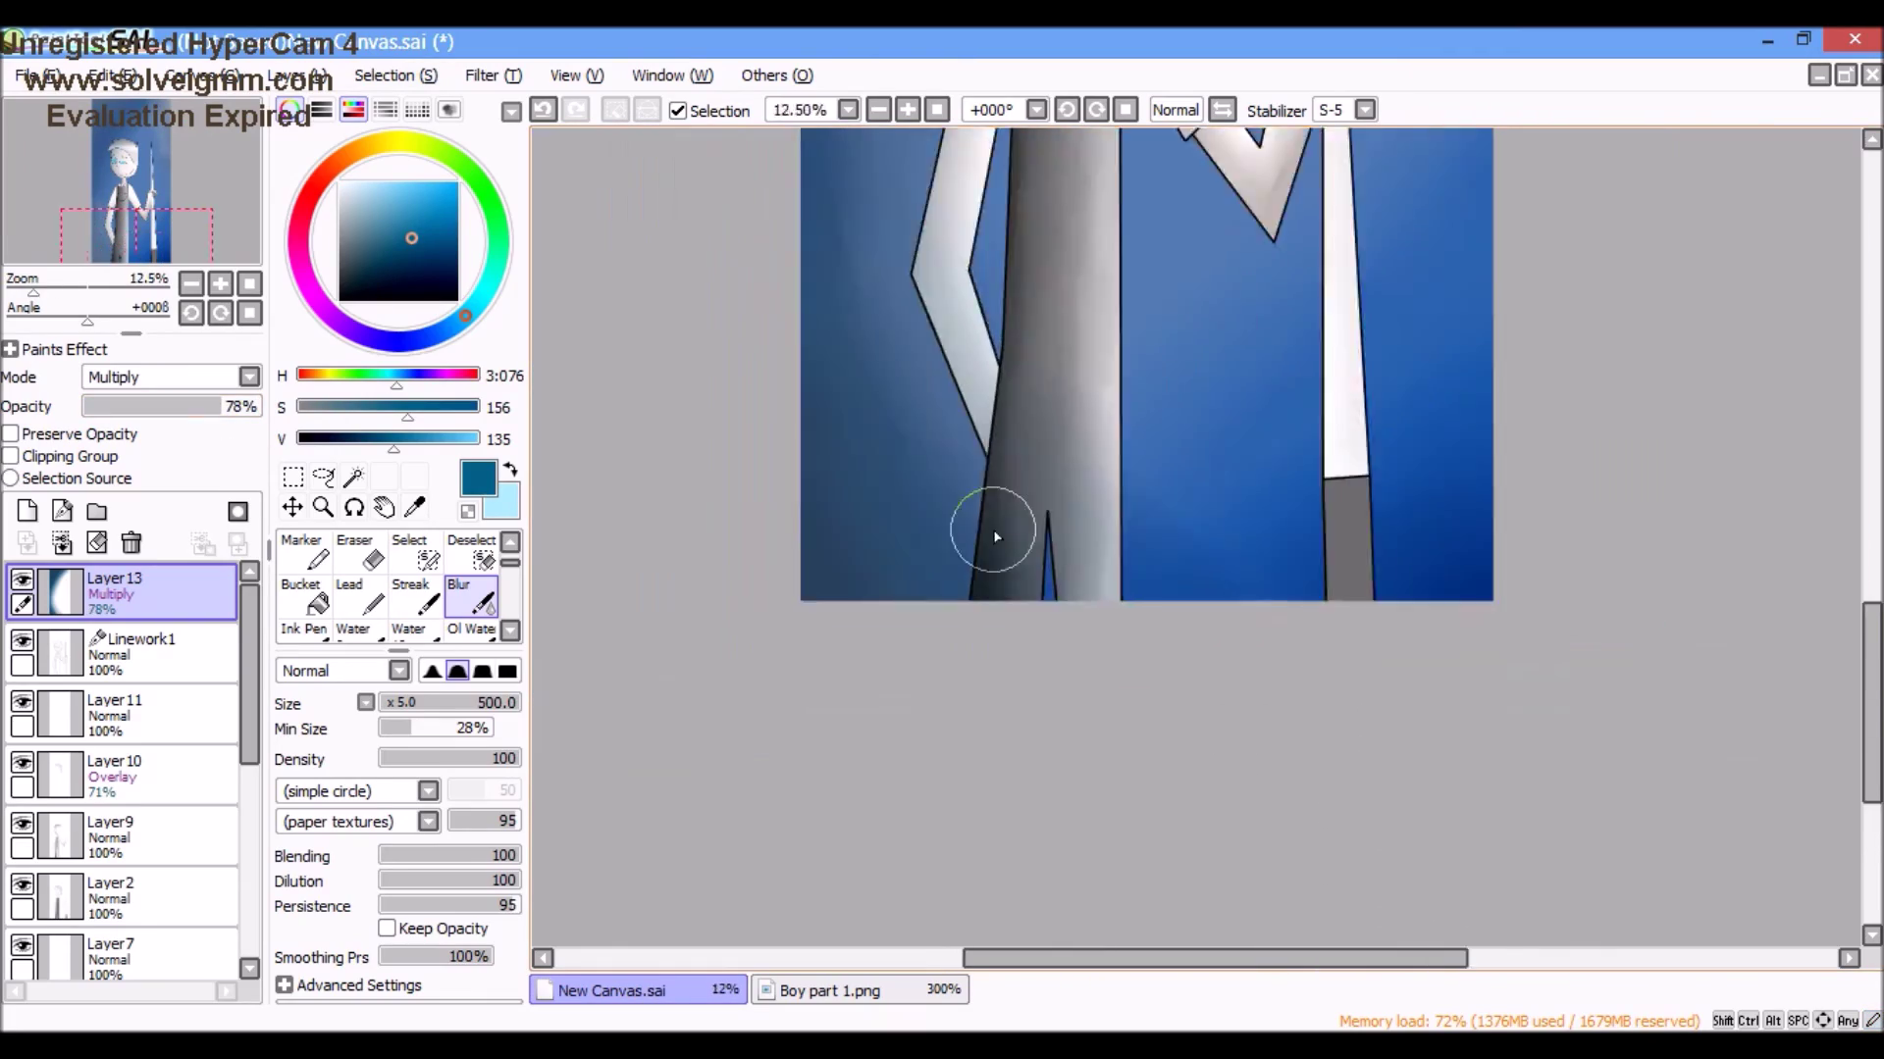
scroll(996, 538, down, 2)
scroll(860, 293, up, 6)
scroll(859, 292, down, 4)
click(34, 74)
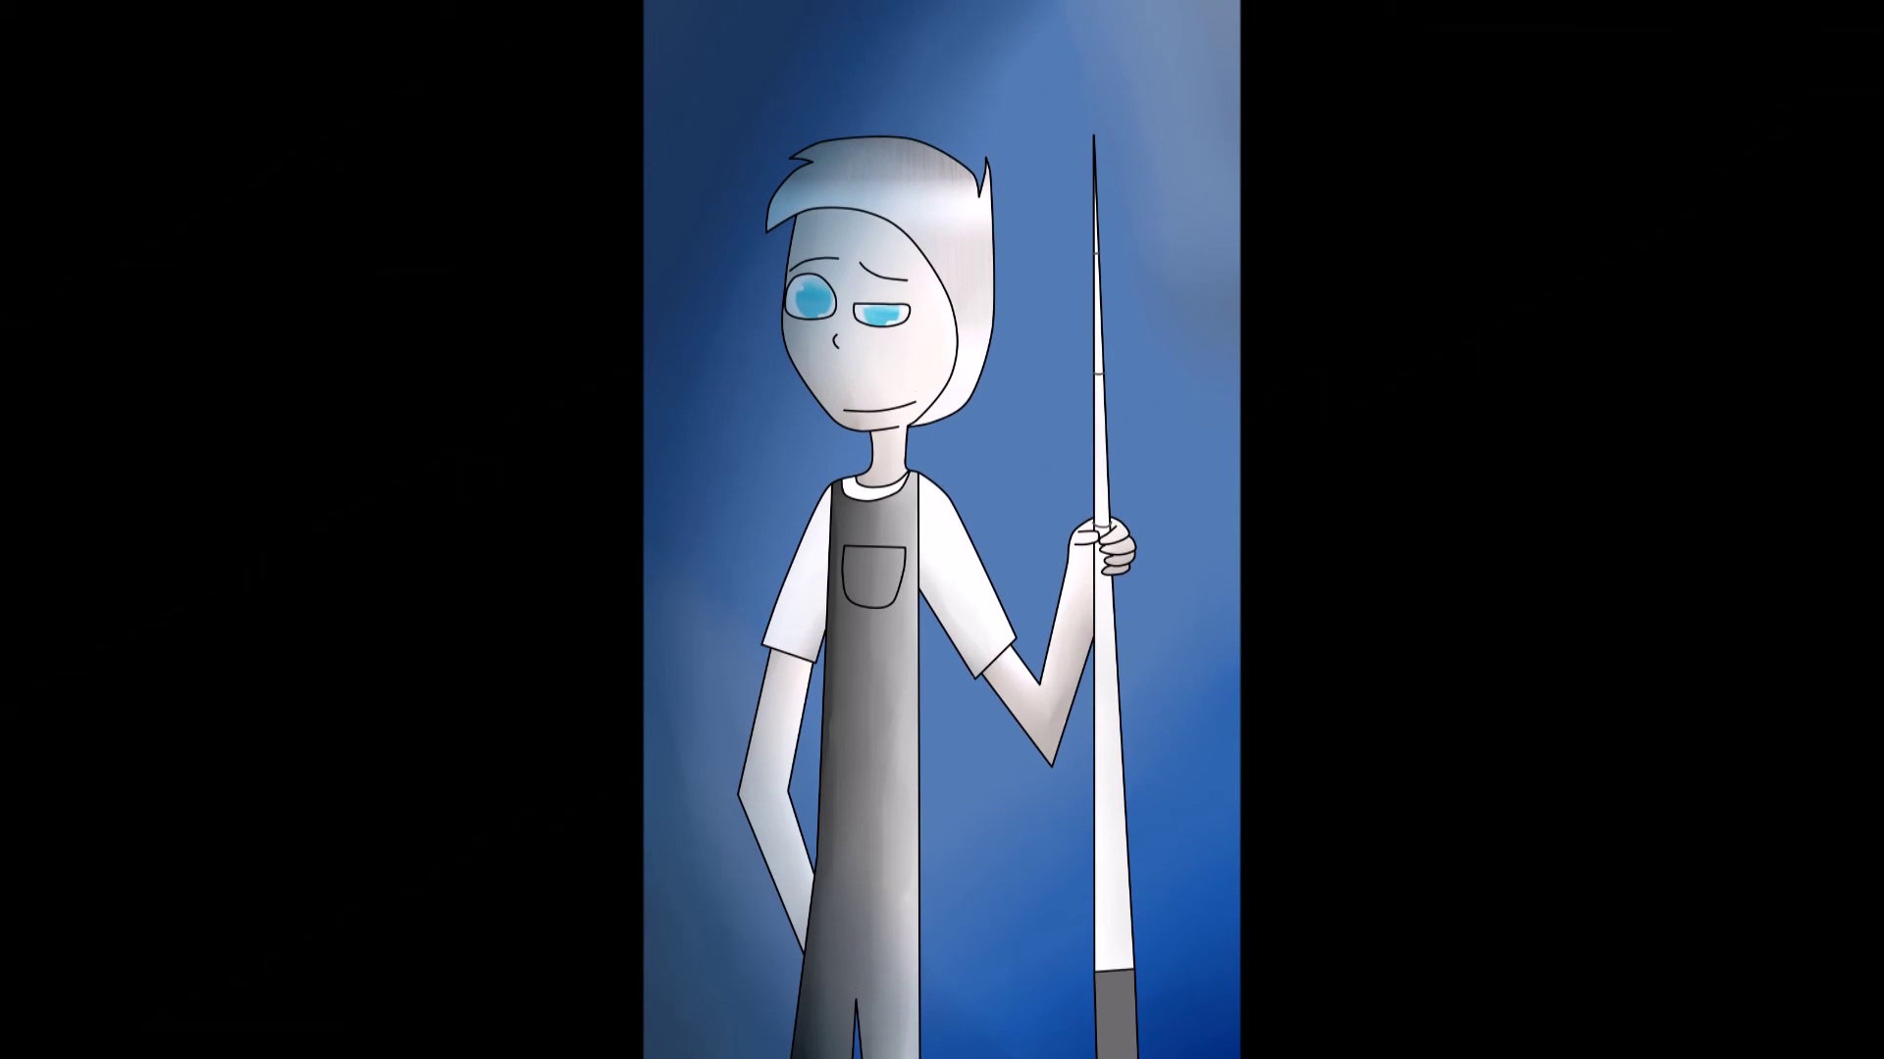